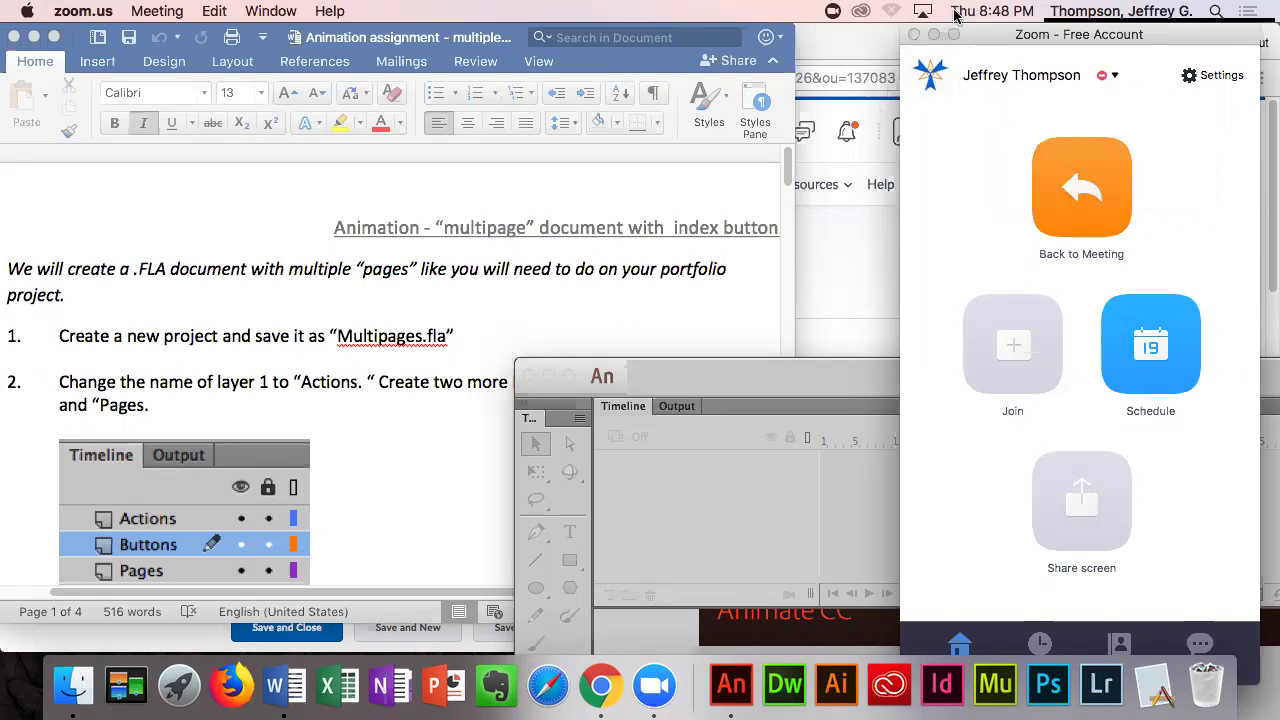
- Switch to Animate CC and create a new ActionScript 3.0 document with the default settings
{"action": "left_click", "coordinate": [786, 200]}
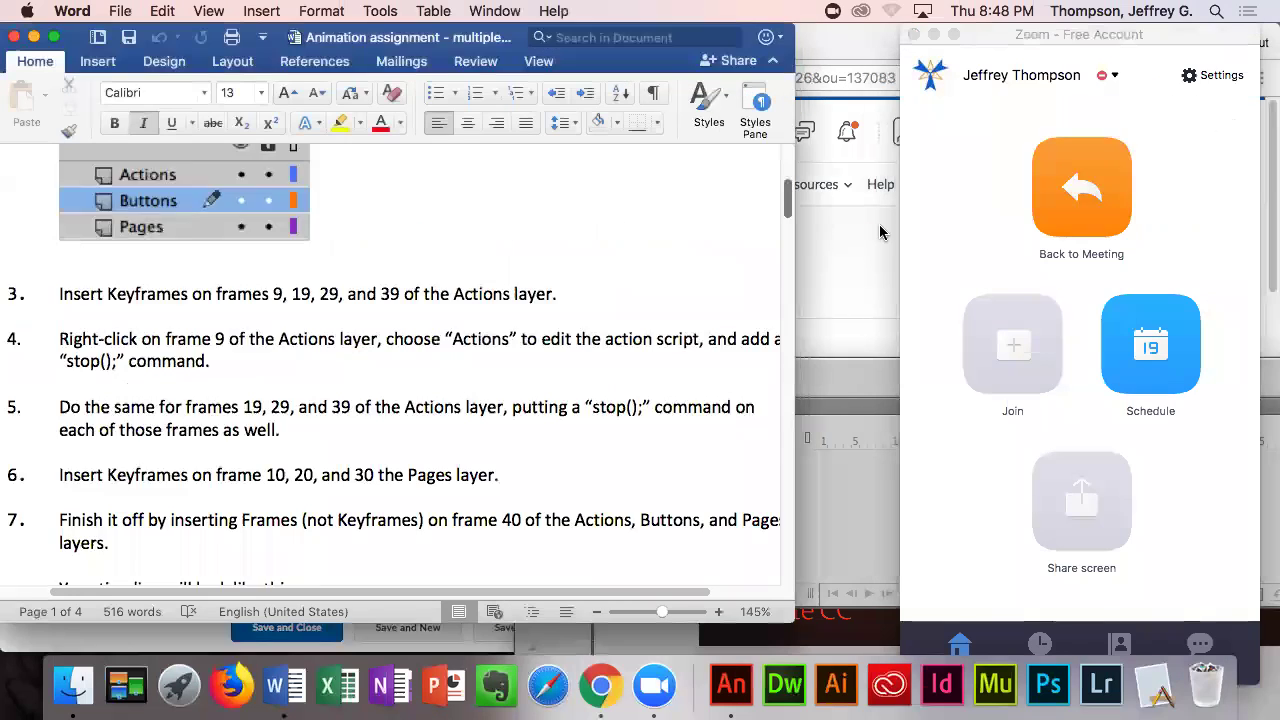
{"action": "left_click", "coordinate": [861, 236]}
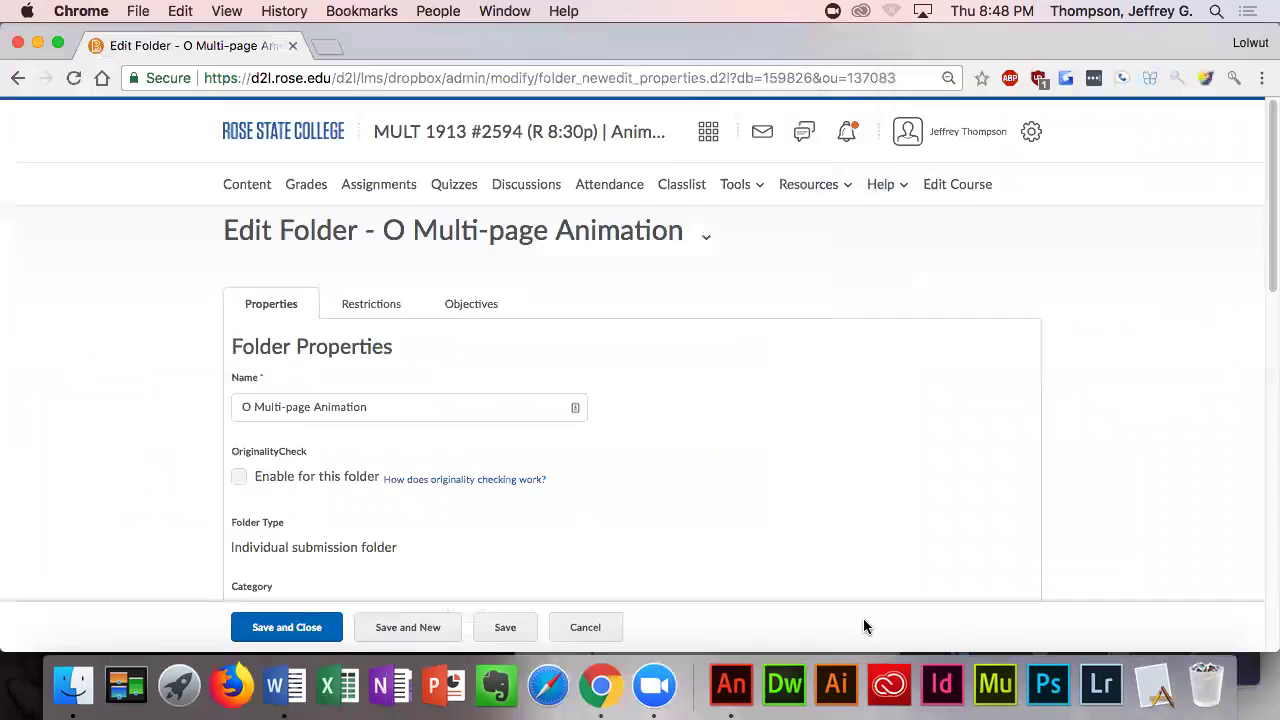
{"action": "left_click", "coordinate": [733, 683]}
{"action": "left_click_drag", "start_coordinate": [763, 378], "coordinate": [330, 55]}
{"action": "left_click", "coordinate": [165, 11]}
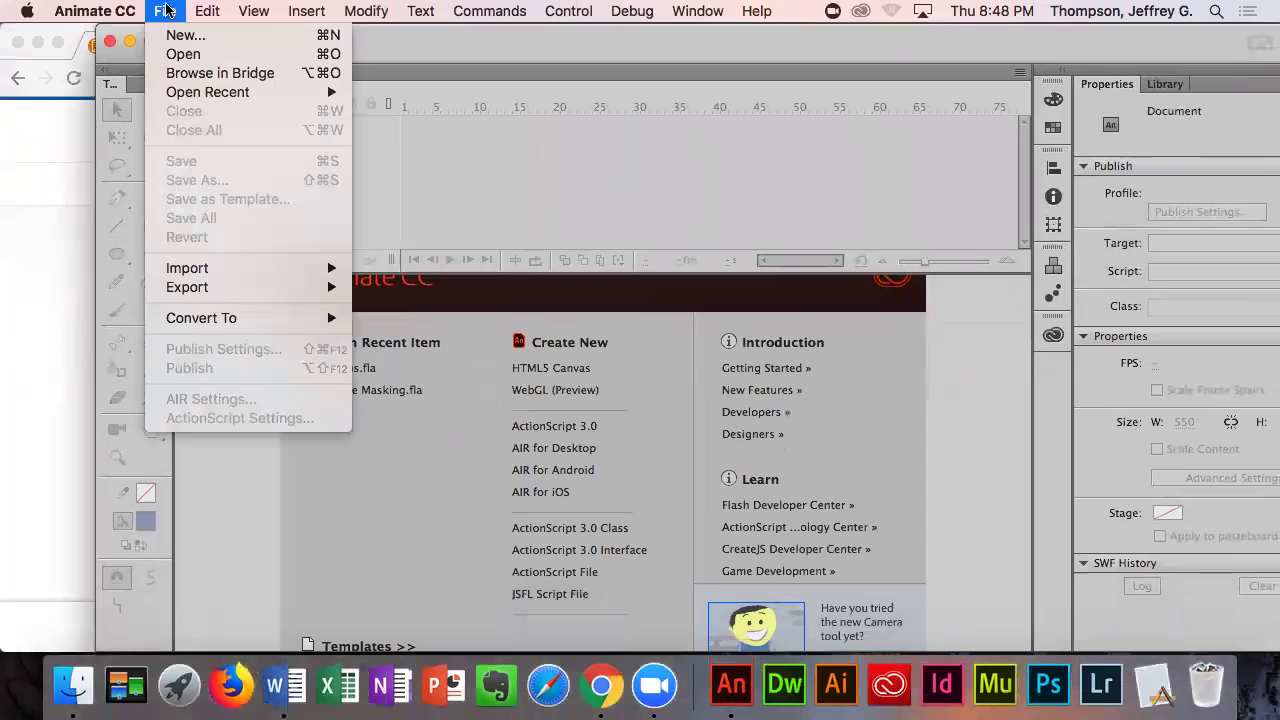
{"action": "left_click", "coordinate": [173, 42]}
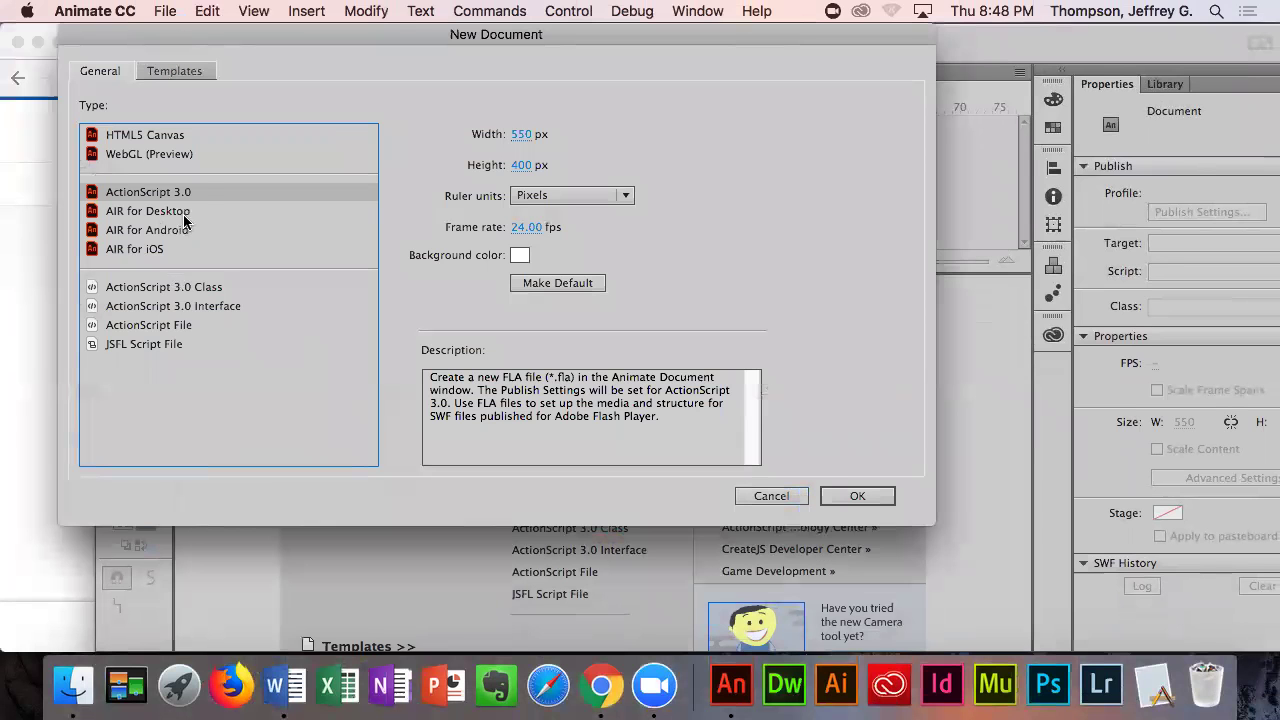
{"action": "left_click", "coordinate": [856, 497]}
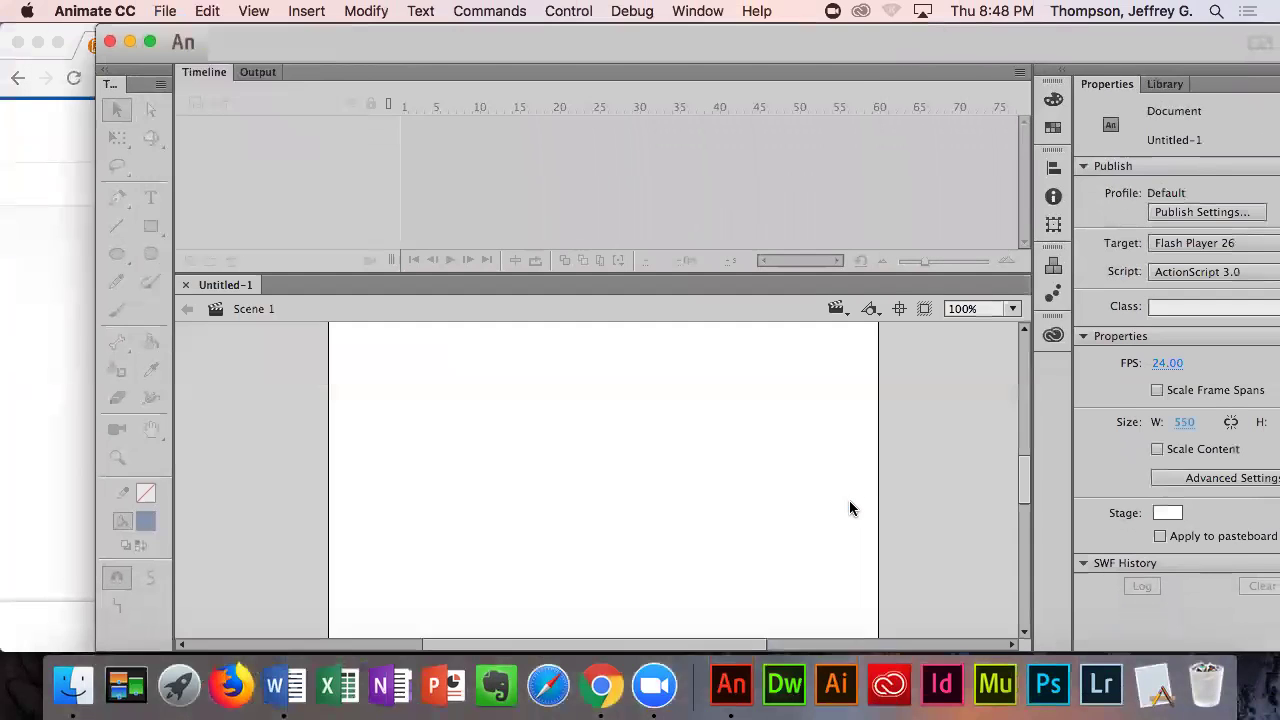
- Save the document to the Desktop as "O multiple pages" in Animate Document (*.fla) format
{"action": "left_click", "coordinate": [174, 12]}
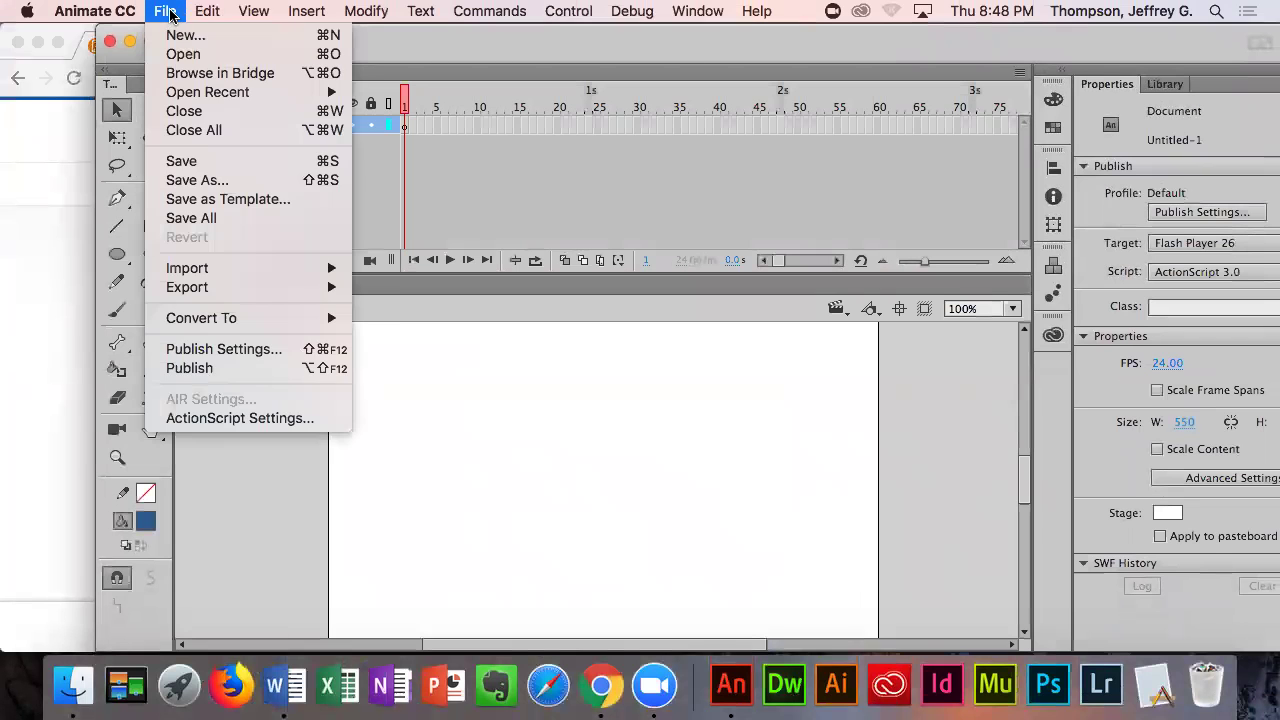
{"action": "left_click", "coordinate": [214, 180]}
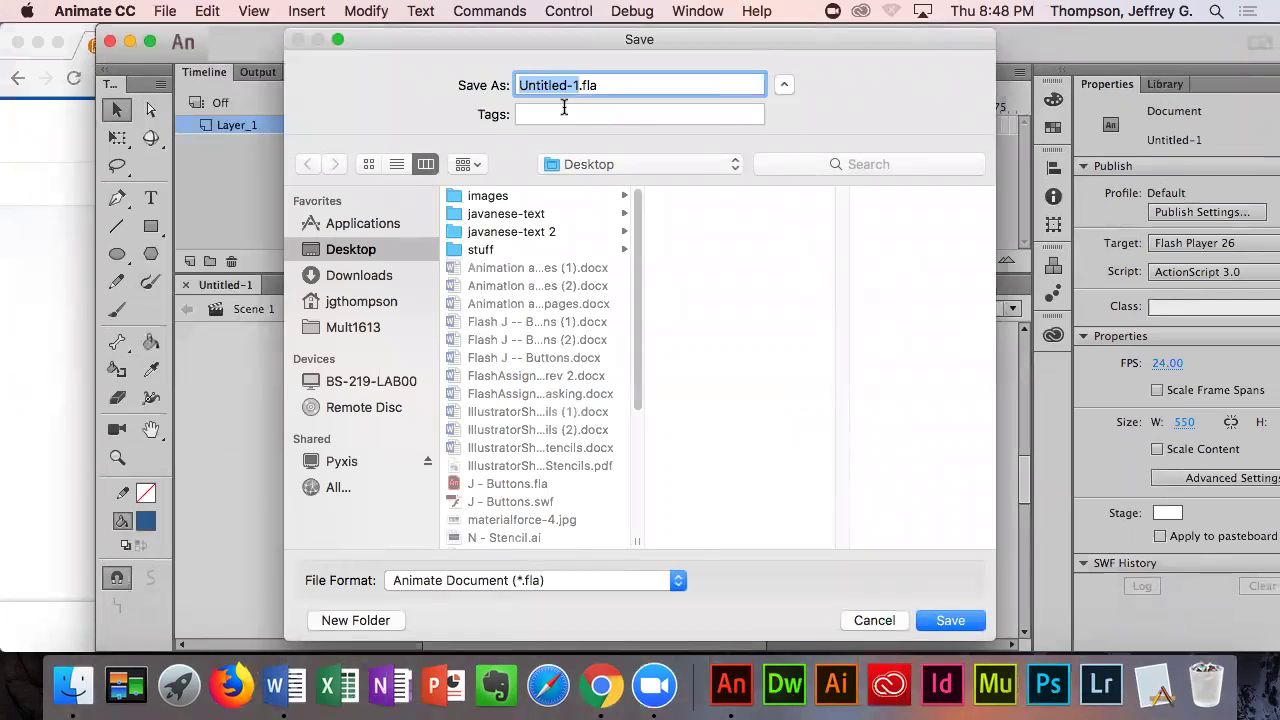
{"action": "type", "text": "O multiple pages"}
{"action": "key", "text": "Return"}
- Switch to the Word assignment and examine its example timeline and the instructions for naming the layers
{"action": "left_click_drag", "start_coordinate": [487, 46], "coordinate": [720, 62]}
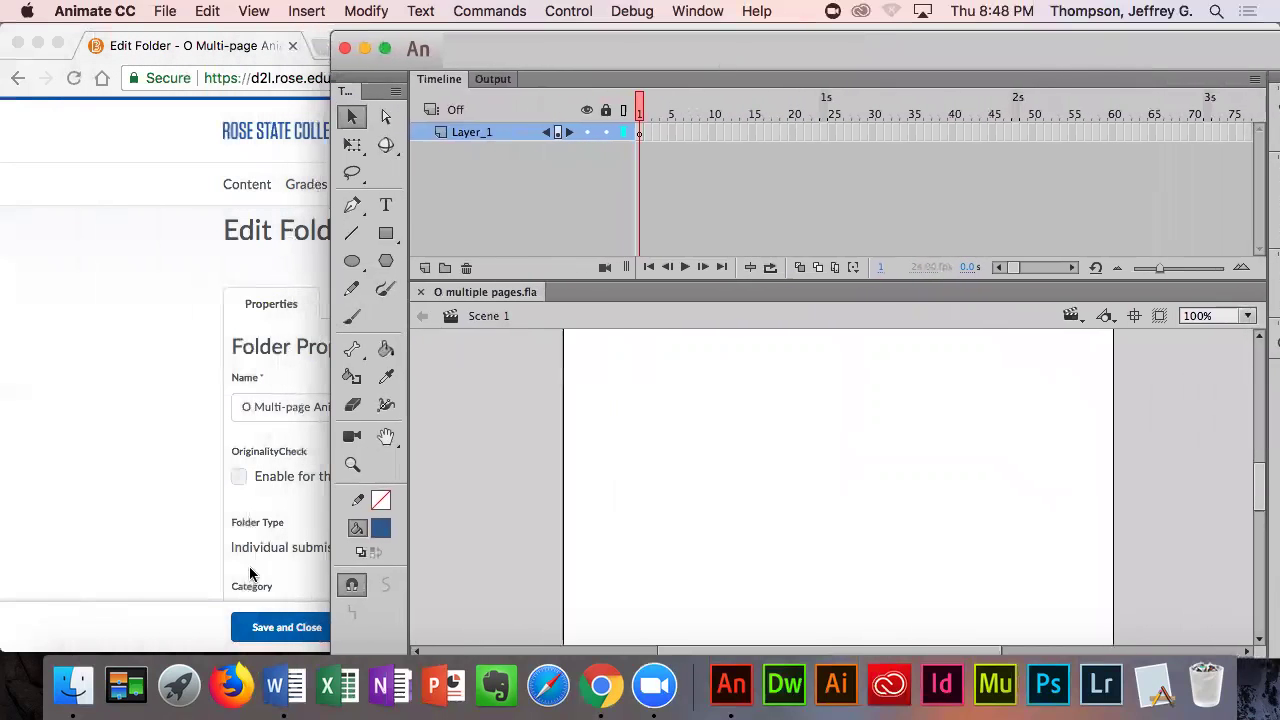
{"action": "left_click", "coordinate": [285, 686]}
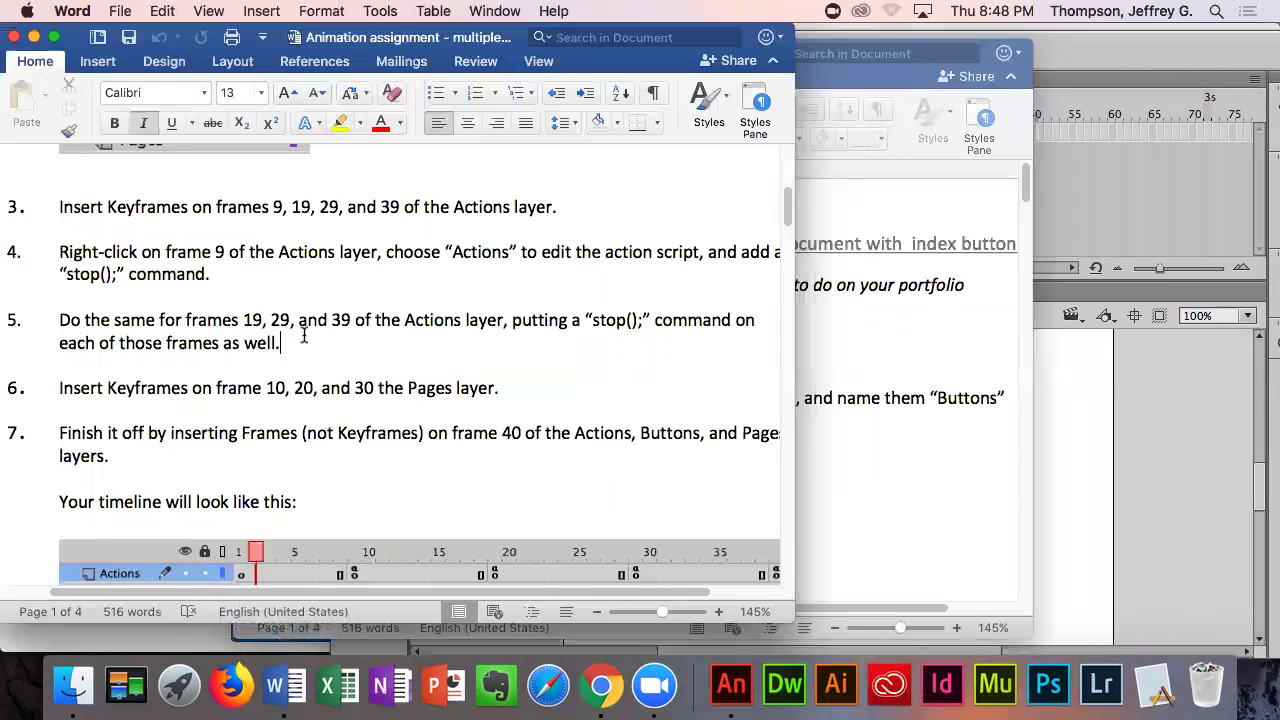
{"action": "scroll", "coordinate": [340, 330], "scroll_direction": "up", "scroll_amount": 2}
{"action": "scroll", "coordinate": [350, 345], "scroll_direction": "down", "scroll_amount": 5}
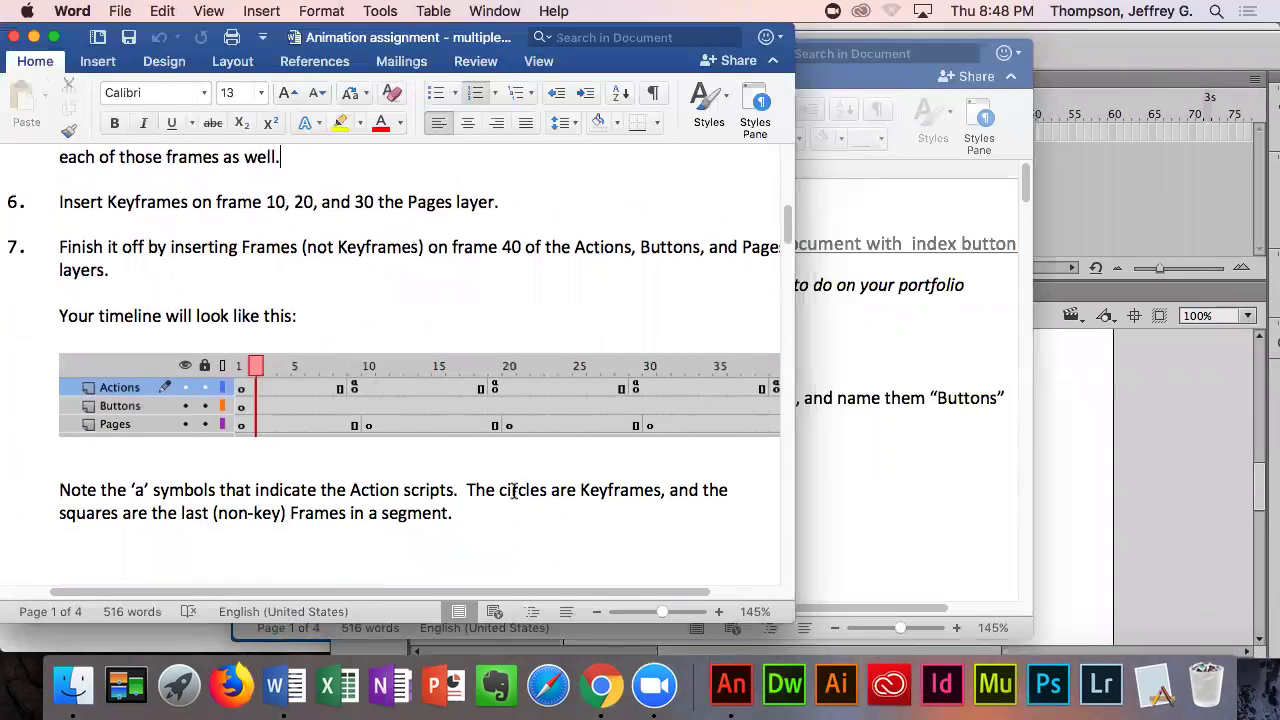
{"action": "left_click_drag", "start_coordinate": [795, 621], "coordinate": [1053, 628]}
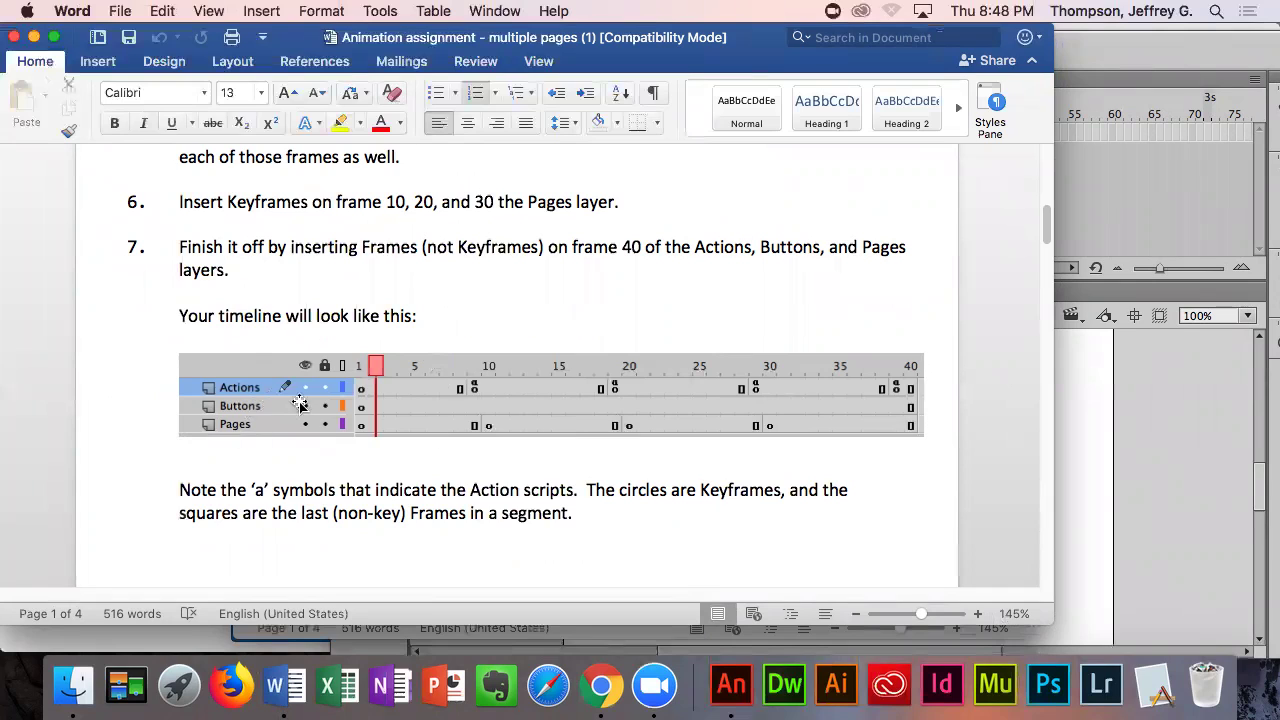
{"action": "left_click", "coordinate": [474, 427]}
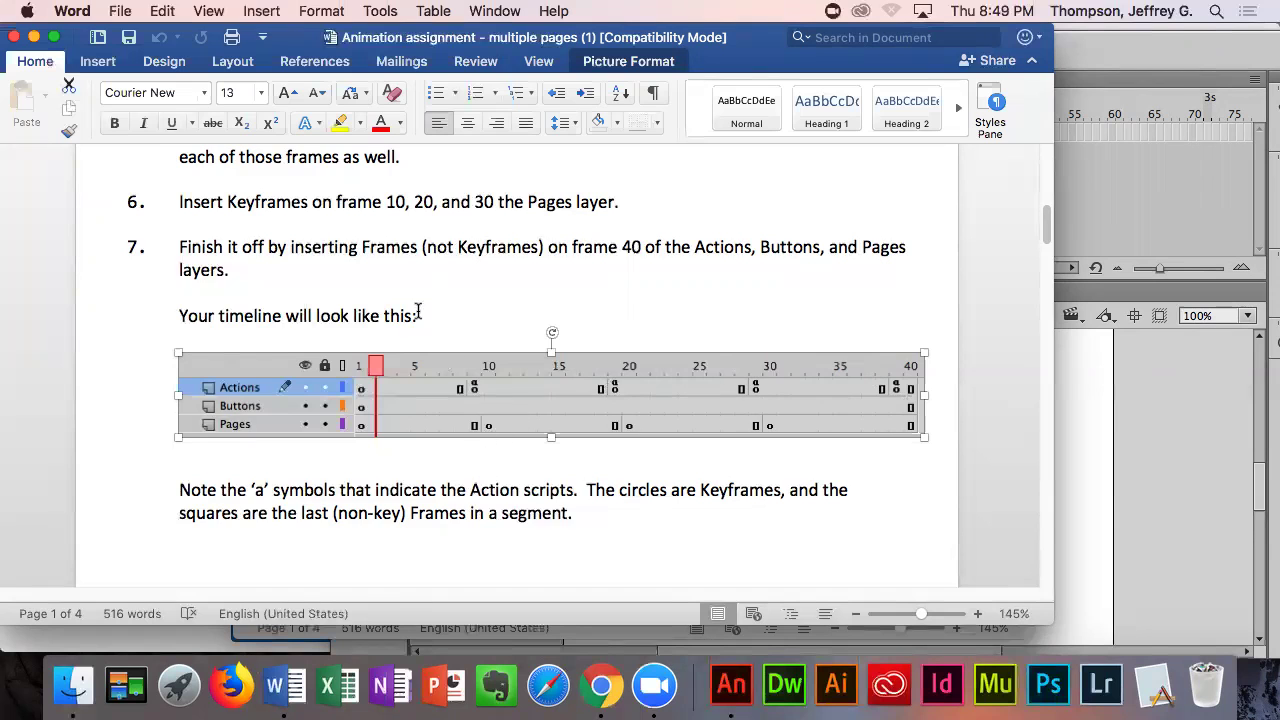
{"action": "scroll", "coordinate": [418, 312], "scroll_direction": "up", "scroll_amount": 5}
{"action": "scroll", "coordinate": [380, 325], "scroll_direction": "up", "scroll_amount": 7}
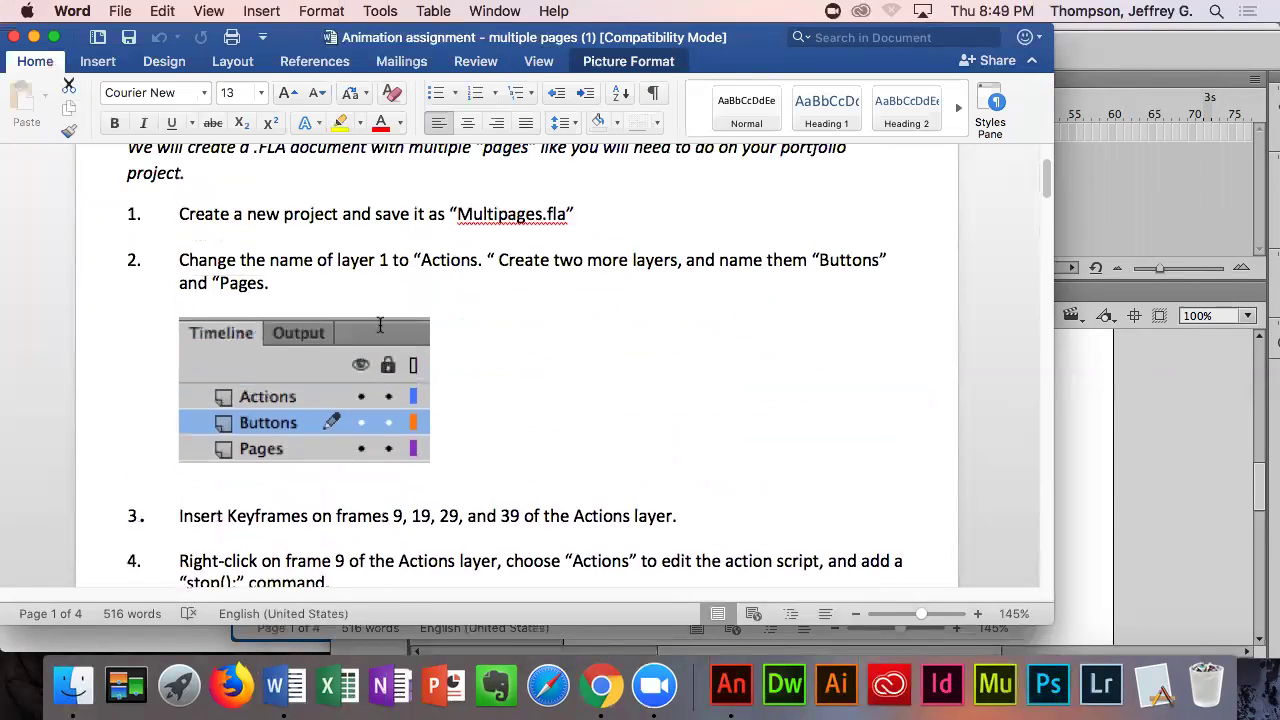
{"action": "scroll", "coordinate": [380, 325], "scroll_direction": "down", "scroll_amount": 3}
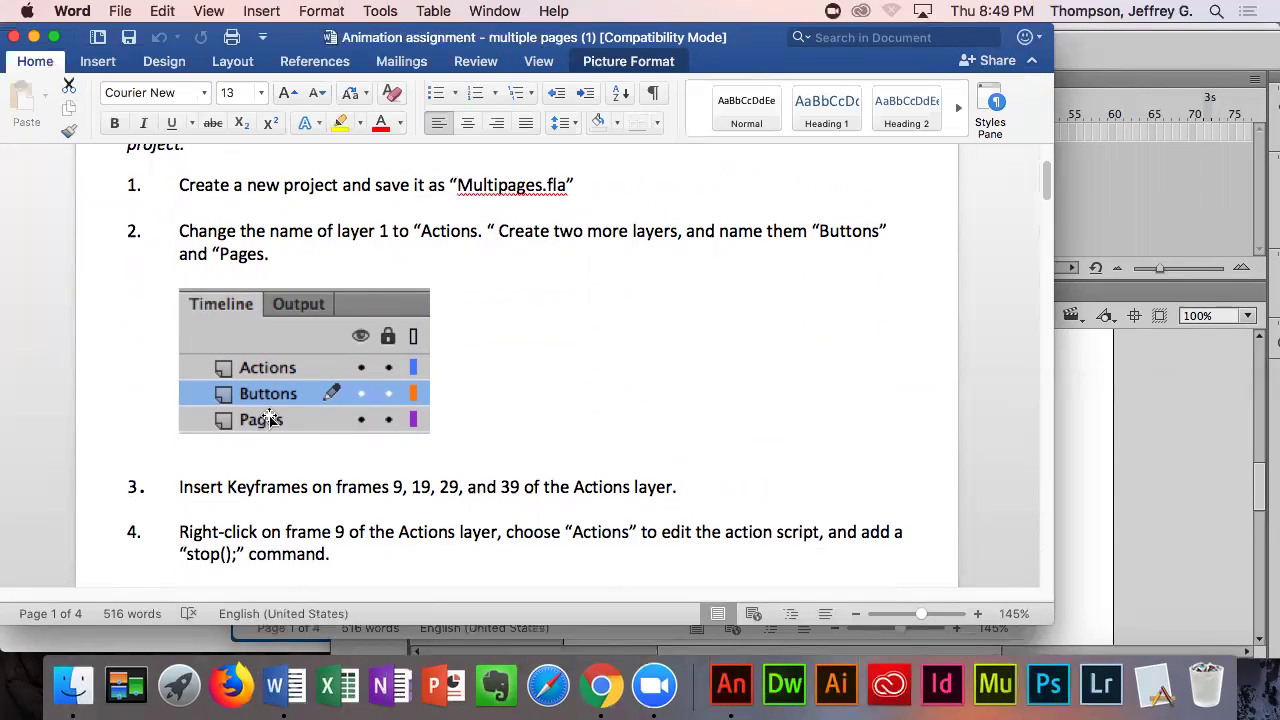
- Switch back to Animate CC and add two new layers above the existing layer
{"action": "left_click", "coordinate": [1183, 432]}
{"action": "left_click", "coordinate": [425, 268]}
{"action": "left_click", "coordinate": [425, 268]}
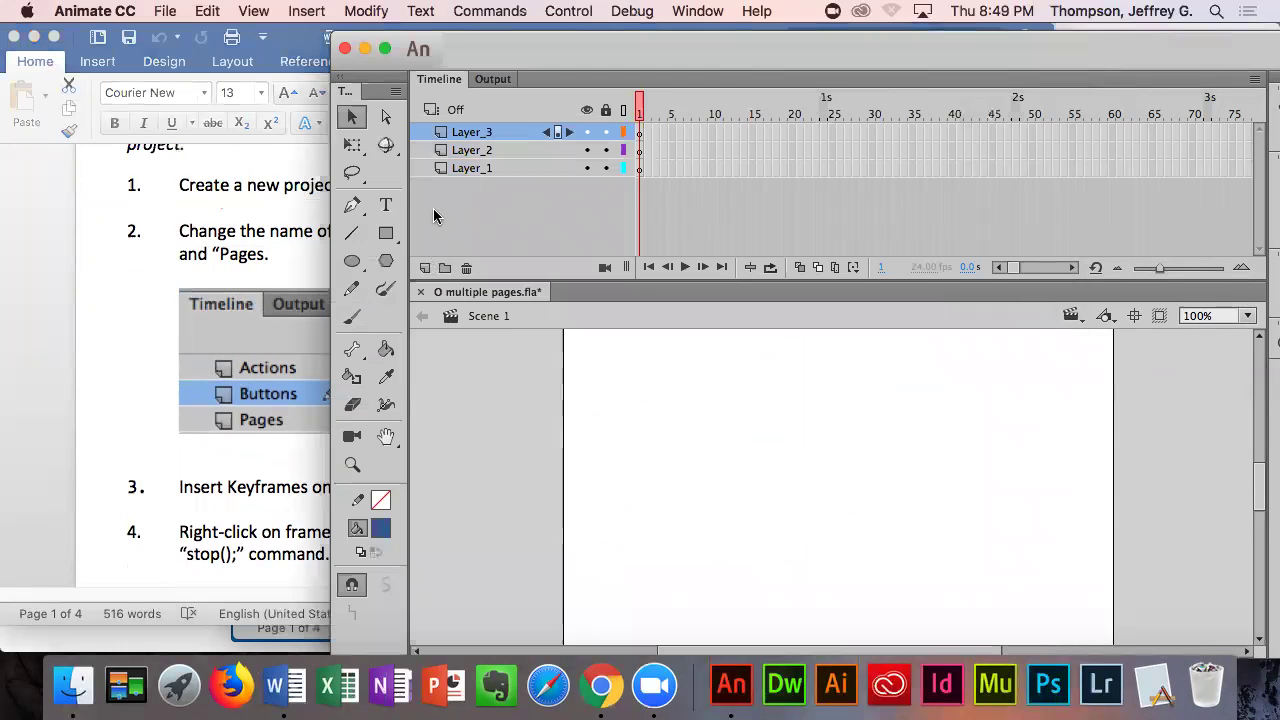
- Rename the three layers from top to bottom as Actions, Buttons and Pages
{"action": "double_click", "coordinate": [459, 136]}
{"action": "type", "text": "Actions"}
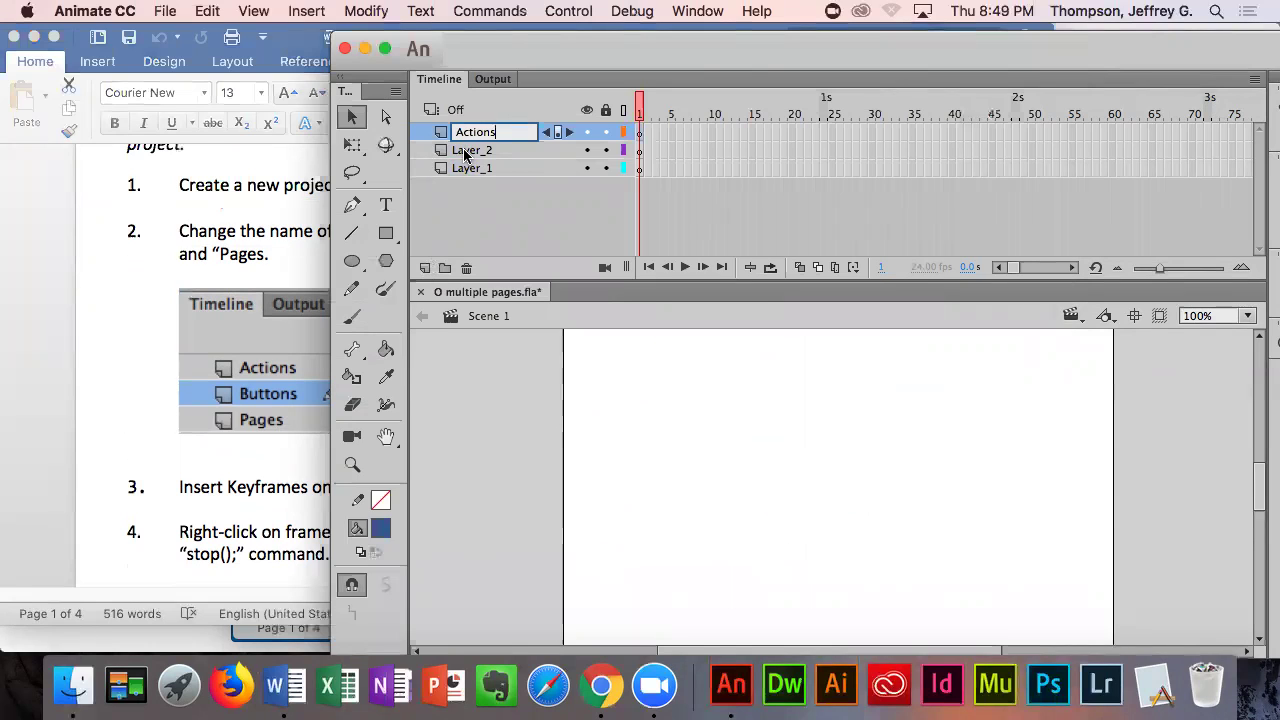
{"action": "left_click", "coordinate": [472, 156]}
{"action": "double_click", "coordinate": [478, 152]}
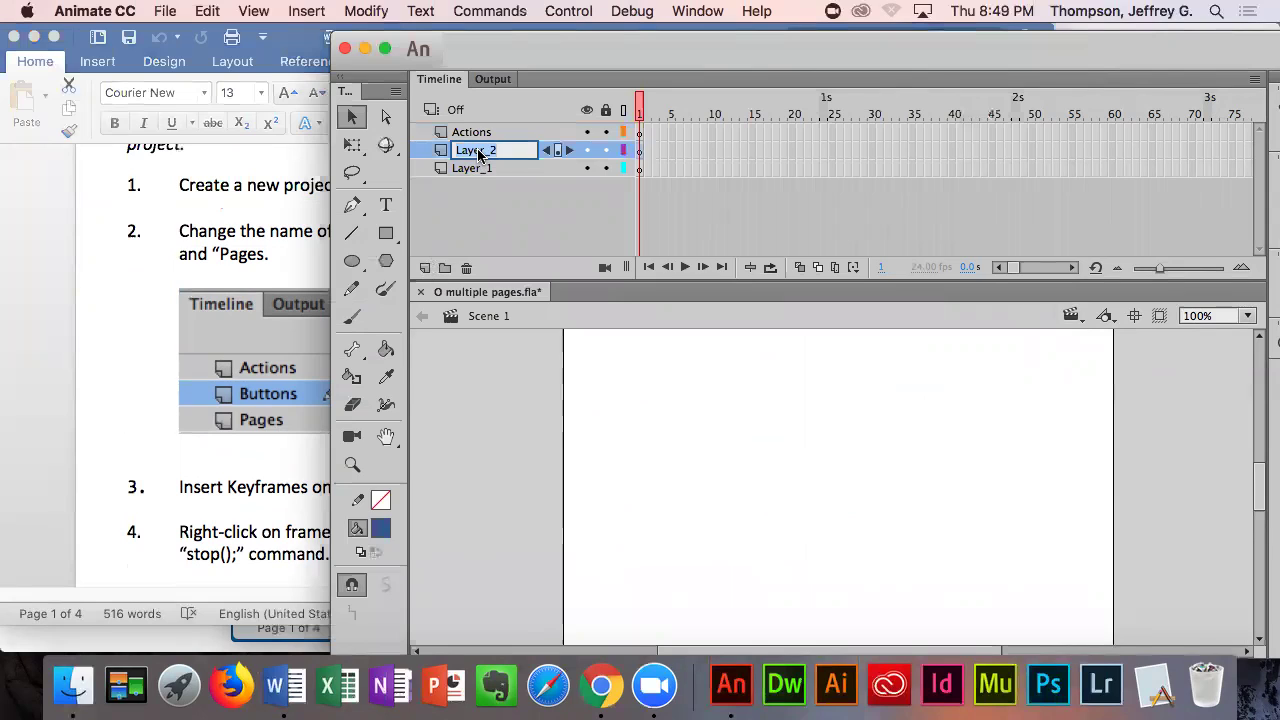
{"action": "type", "text": "Buttons"}
{"action": "left_click", "coordinate": [486, 168]}
{"action": "double_click", "coordinate": [486, 168]}
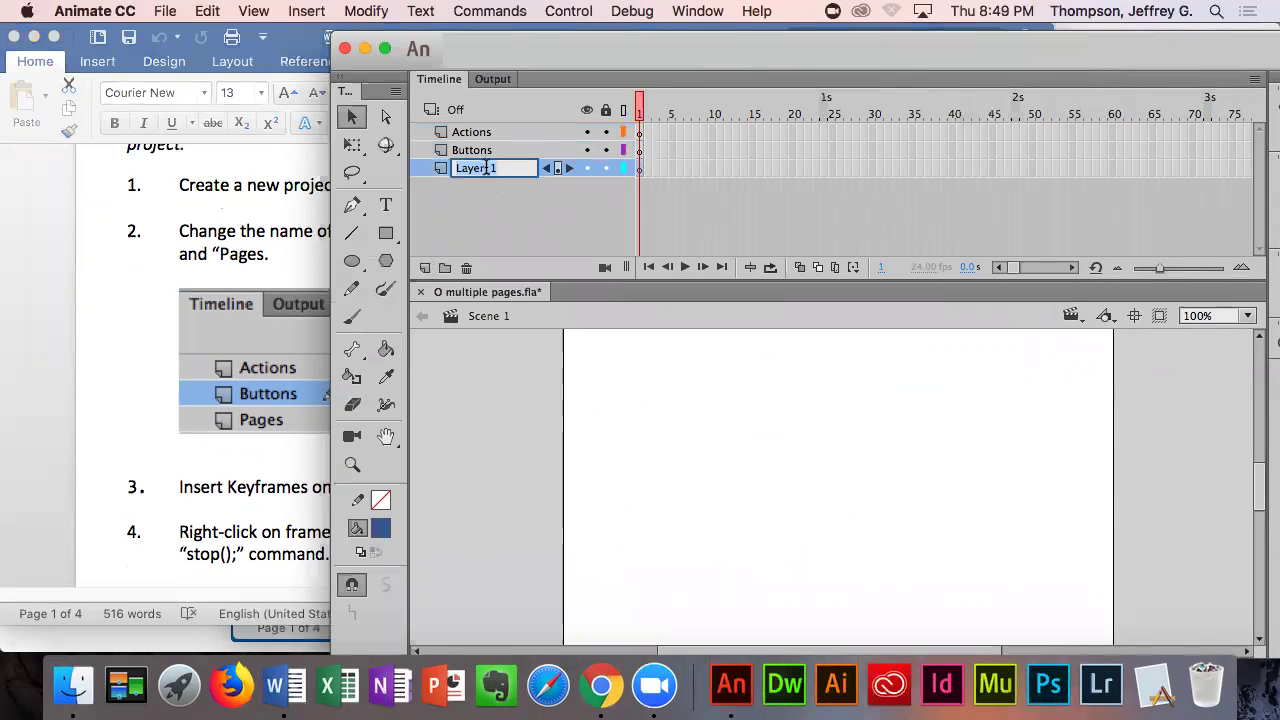
{"action": "type", "text": "Pages"}
{"action": "key", "text": "Return"}
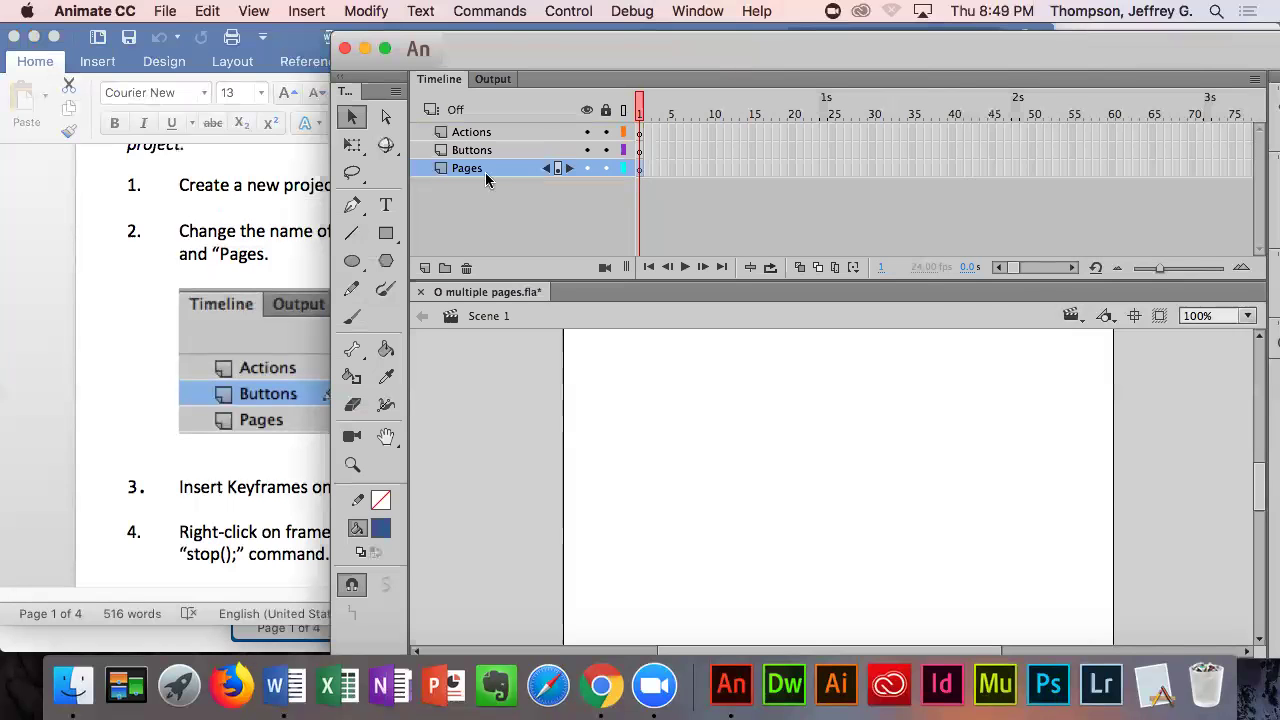
- Switch to the Word assignment and enlarge the layer screenshot below instruction 2
{"action": "left_click", "coordinate": [252, 478]}
{"action": "scroll", "coordinate": [252, 470], "scroll_direction": "down", "scroll_amount": 4}
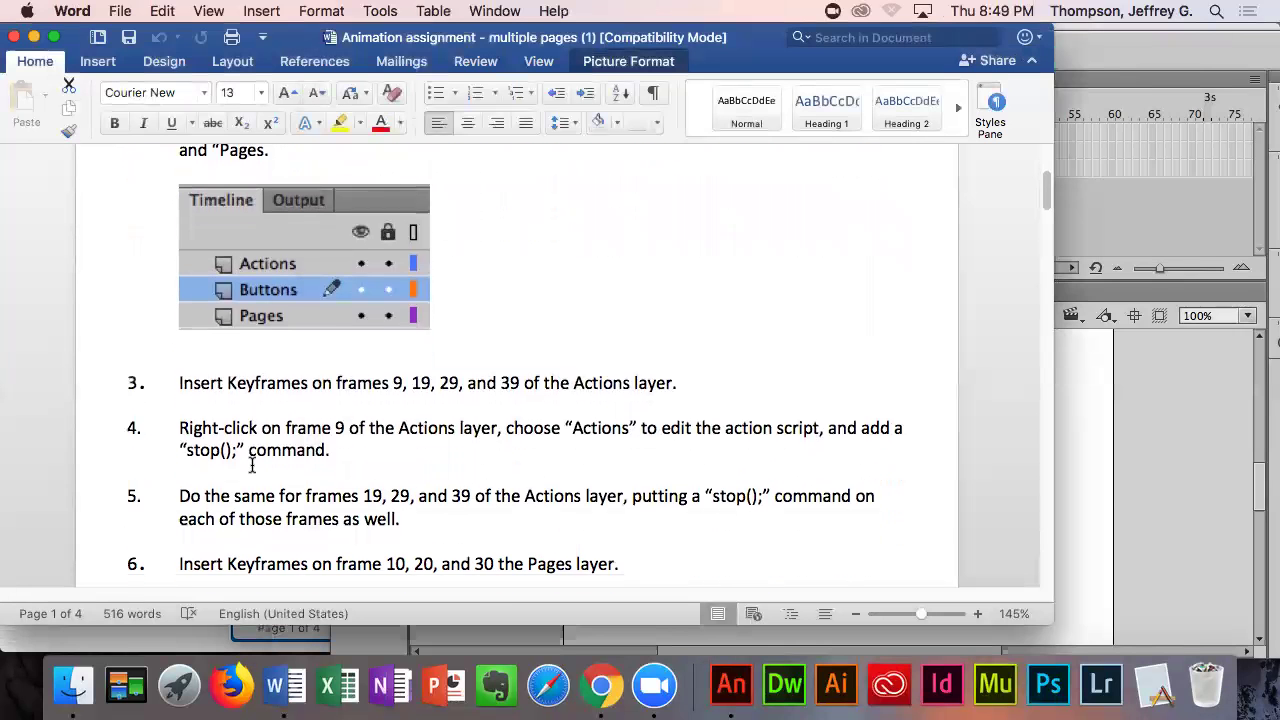
{"action": "scroll", "coordinate": [255, 440], "scroll_direction": "down", "scroll_amount": 2}
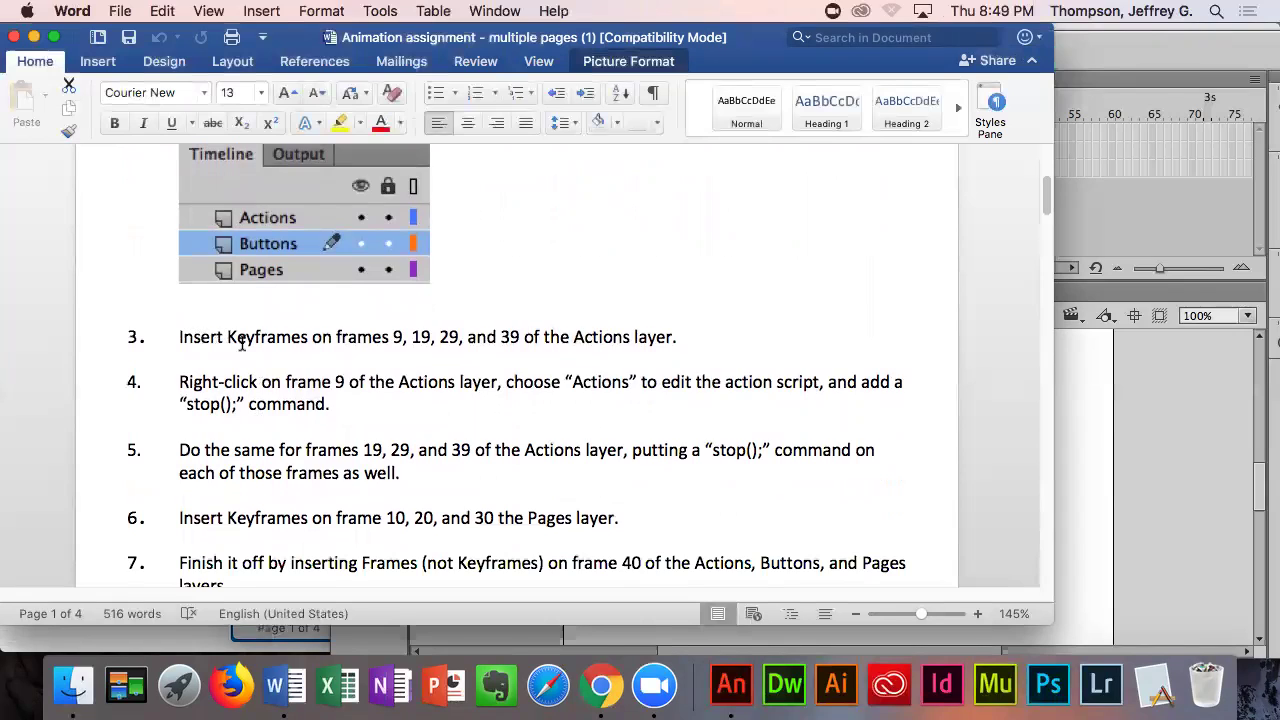
{"action": "scroll", "coordinate": [242, 343], "scroll_direction": "up", "scroll_amount": 4}
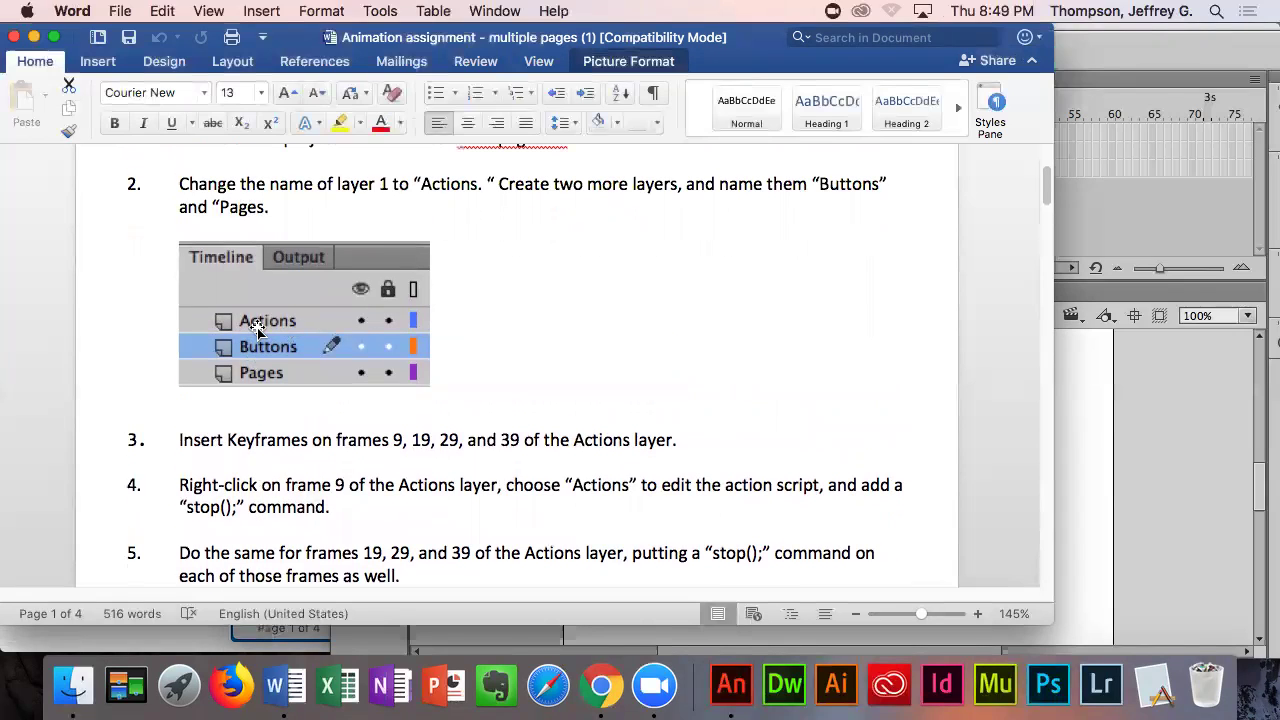
{"action": "left_click", "coordinate": [290, 340]}
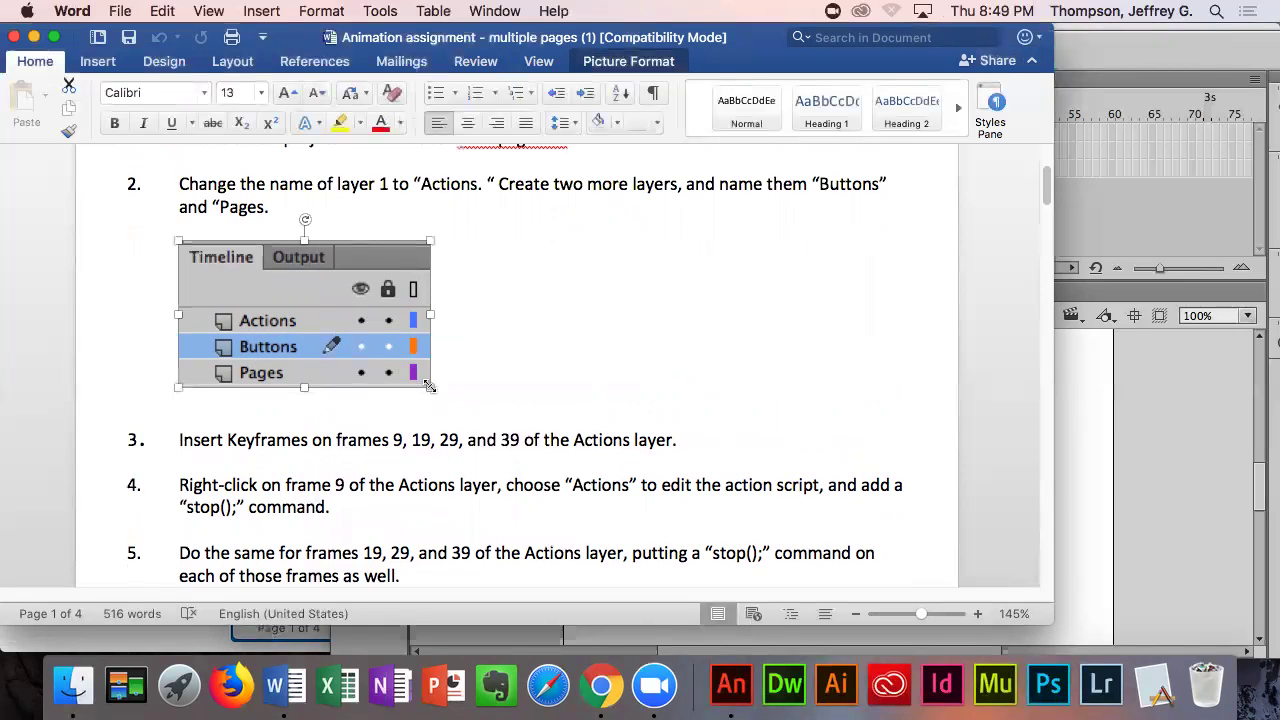
{"action": "left_click_drag", "start_coordinate": [473, 410], "coordinate": [530, 496]}
{"action": "left_click", "coordinate": [654, 451]}
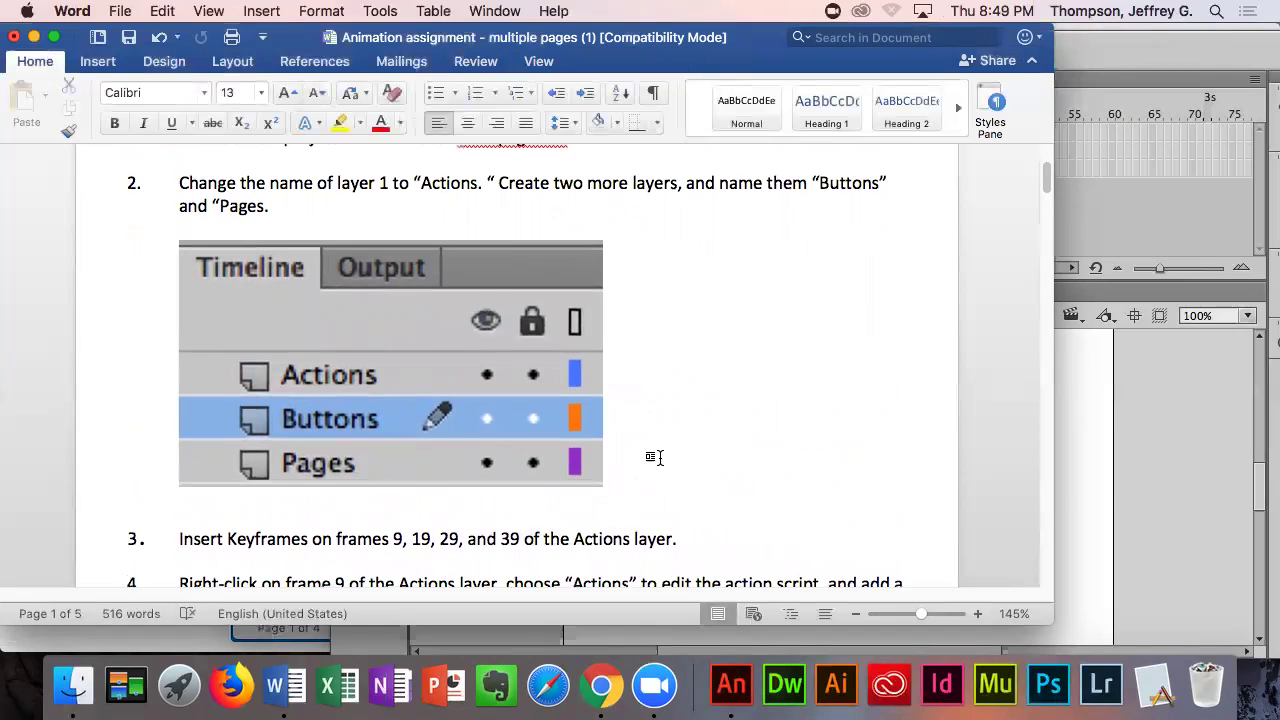
- Read instruction 3 of the assignment to see which frames and layer need keyframes
{"action": "scroll", "coordinate": [651, 457], "scroll_direction": "down", "scroll_amount": 3}
{"action": "scroll", "coordinate": [650, 462], "scroll_direction": "down", "scroll_amount": 1}
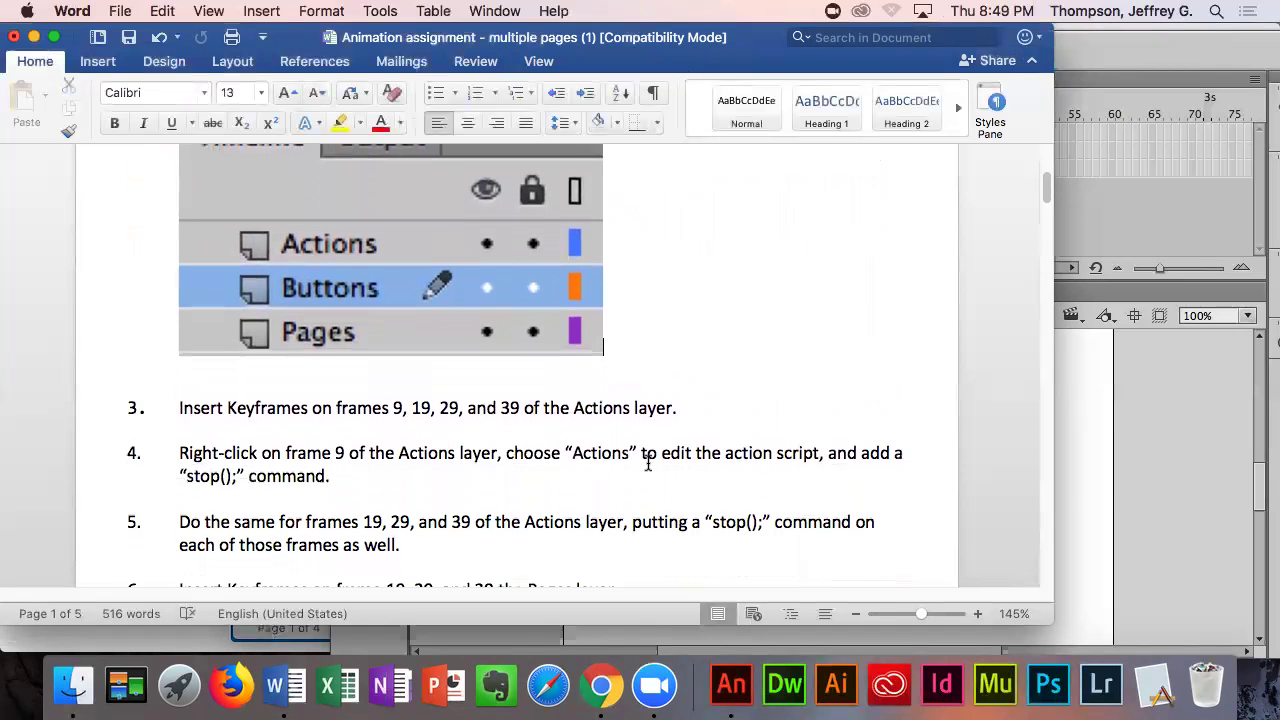
{"action": "double_click", "coordinate": [397, 410]}
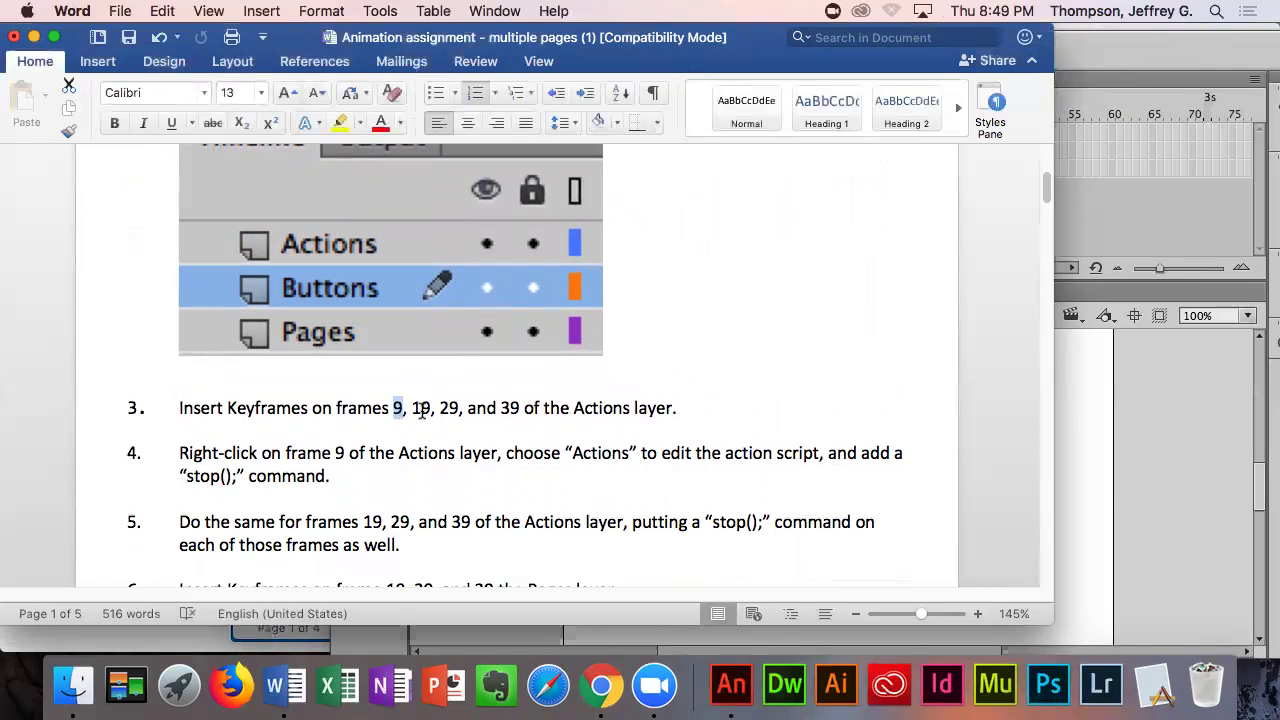
{"action": "double_click", "coordinate": [421, 409]}
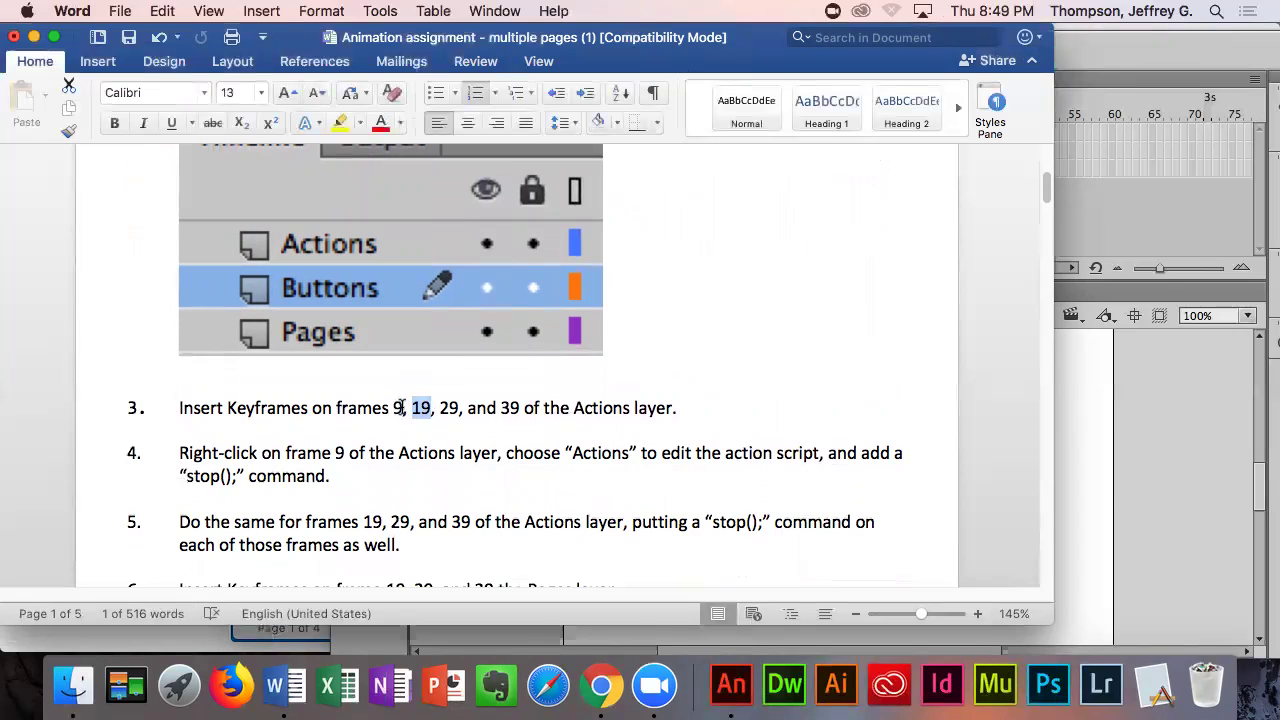
{"action": "left_click", "coordinate": [440, 408]}
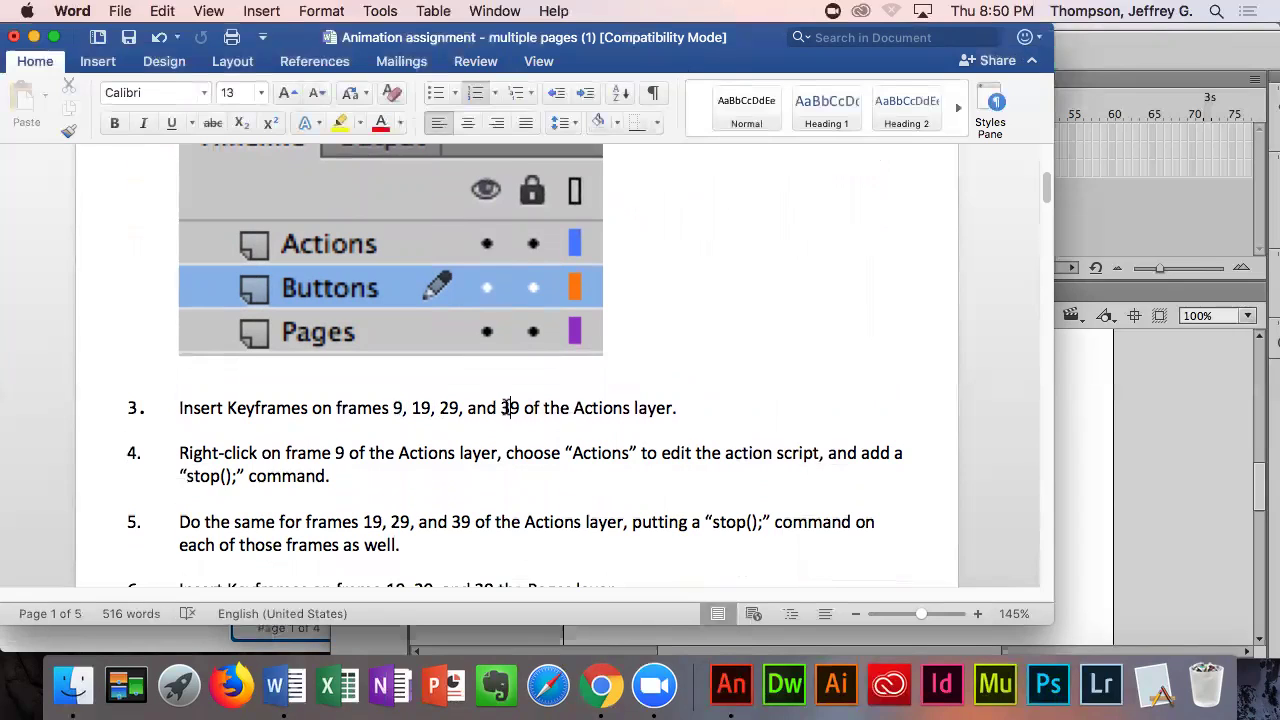
{"action": "left_click", "coordinate": [500, 408]}
- Switch to Animate CC and insert a keyframe on frame 9 of the Actions layer
{"action": "left_click", "coordinate": [1158, 248]}
{"action": "left_click_drag", "start_coordinate": [1158, 272], "coordinate": [1176, 272]}
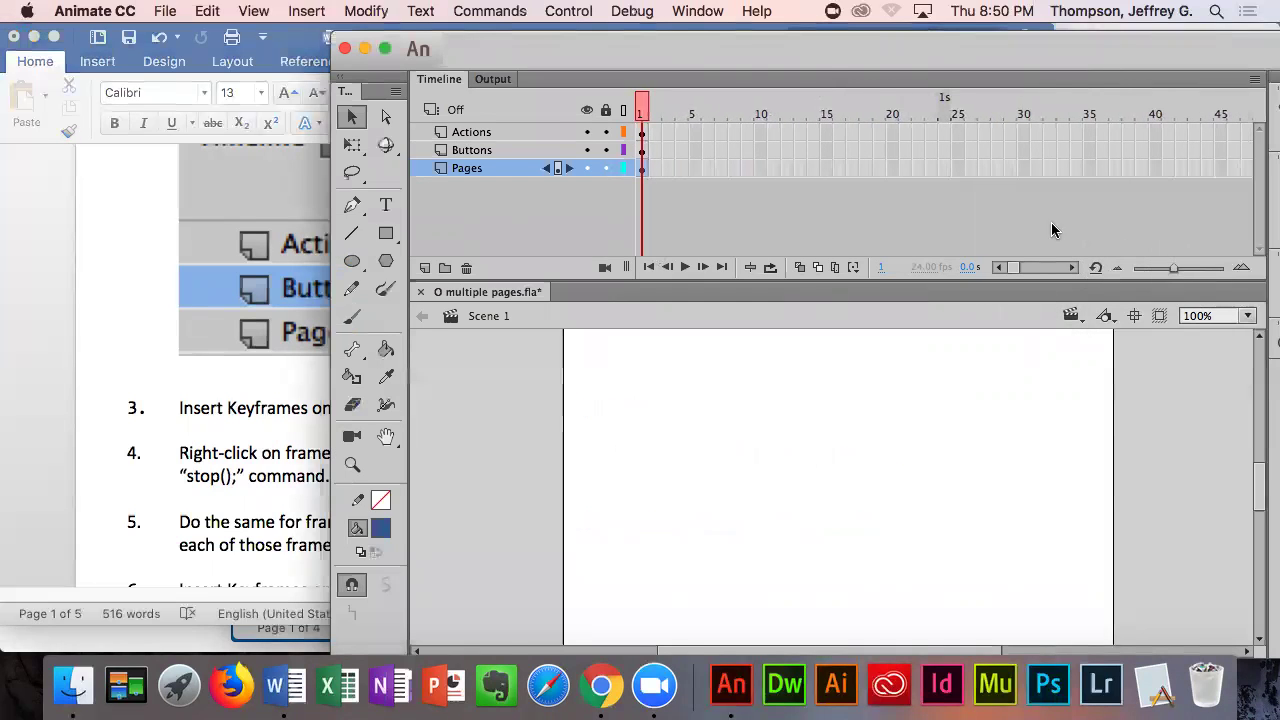
{"action": "double_click", "coordinate": [831, 63]}
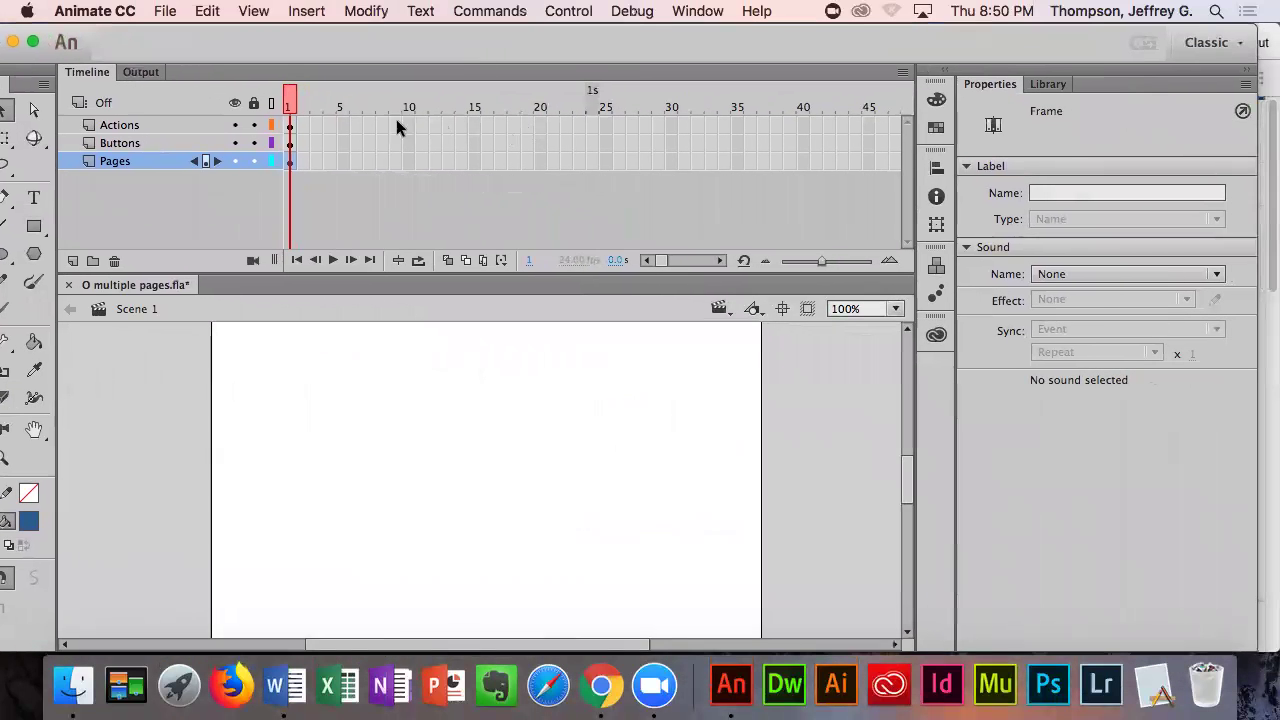
{"action": "left_click", "coordinate": [397, 125]}
{"action": "right_click", "coordinate": [396, 121]}
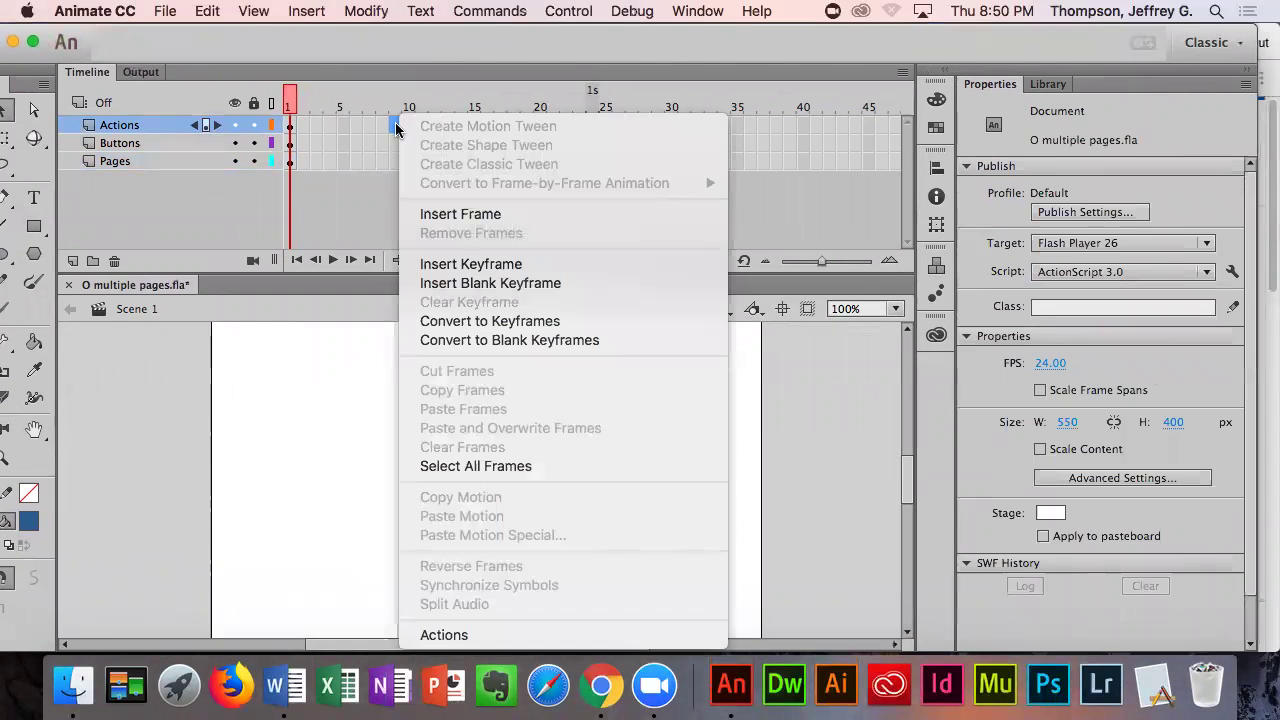
{"action": "left_click", "coordinate": [478, 264]}
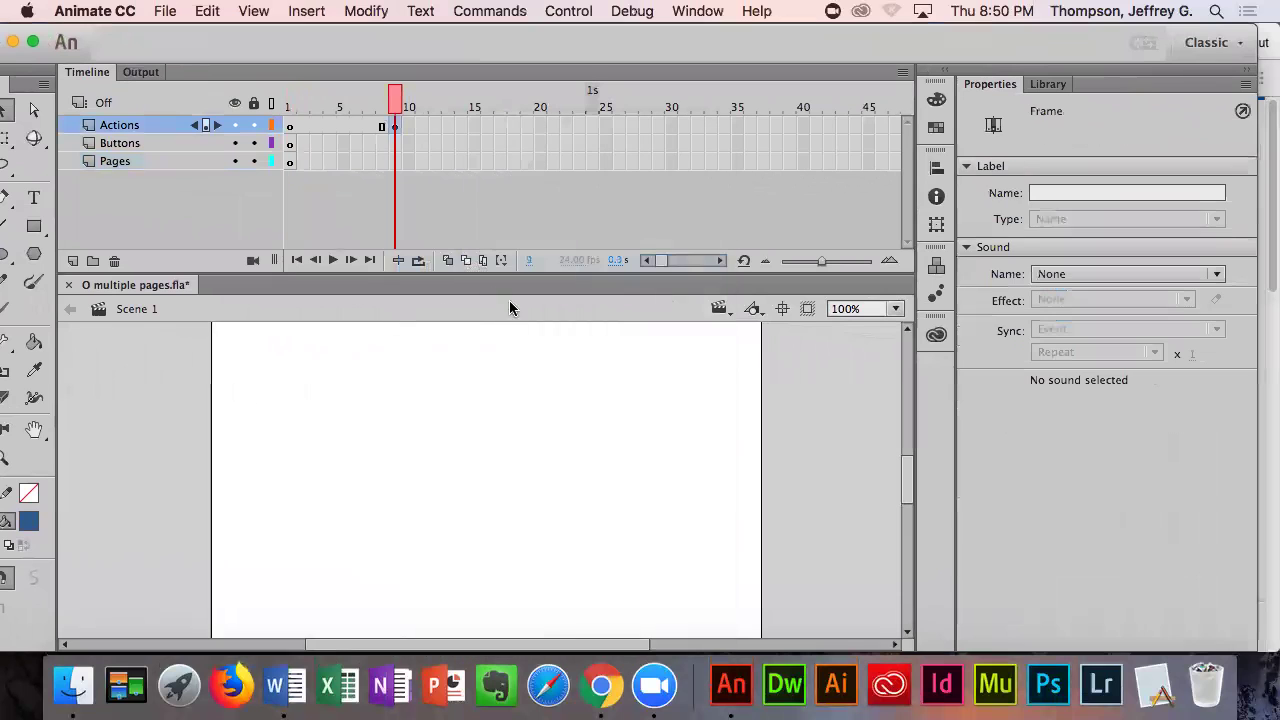
- Insert keyframes on frames 19, 29 and 39 of the Actions layer
{"action": "left_click", "coordinate": [528, 124]}
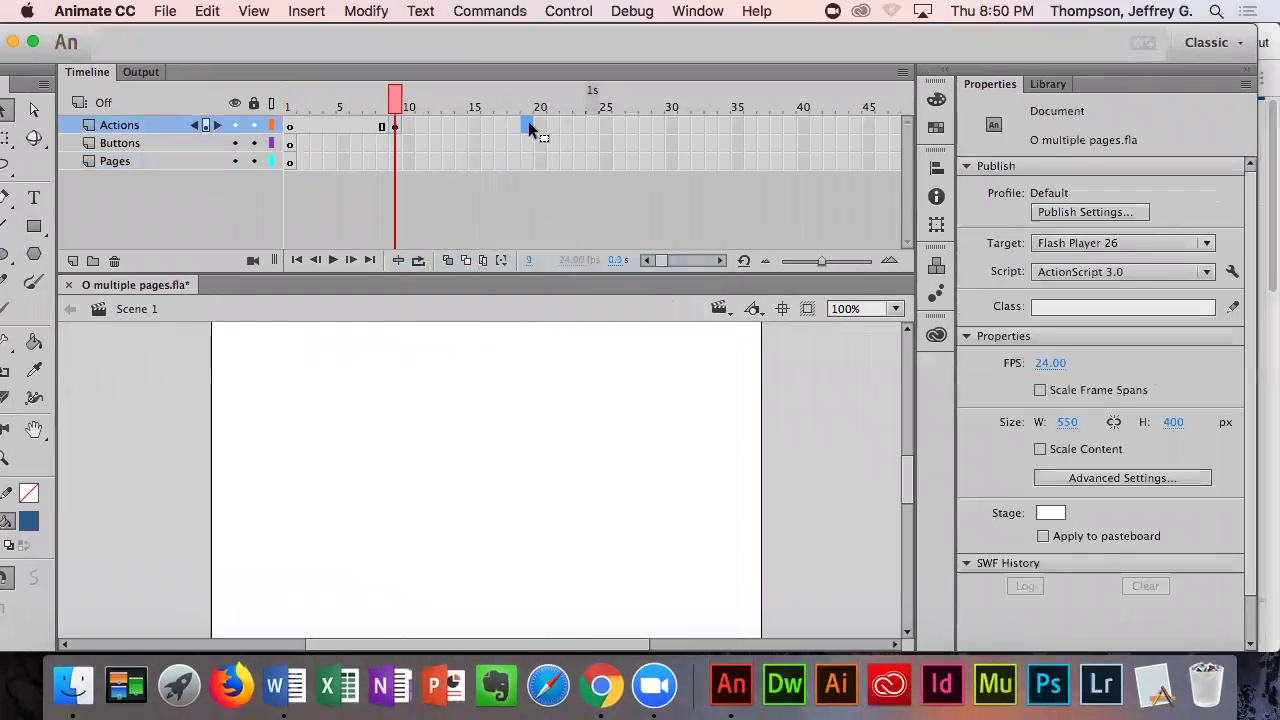
{"action": "right_click", "coordinate": [528, 124]}
{"action": "left_click", "coordinate": [624, 266]}
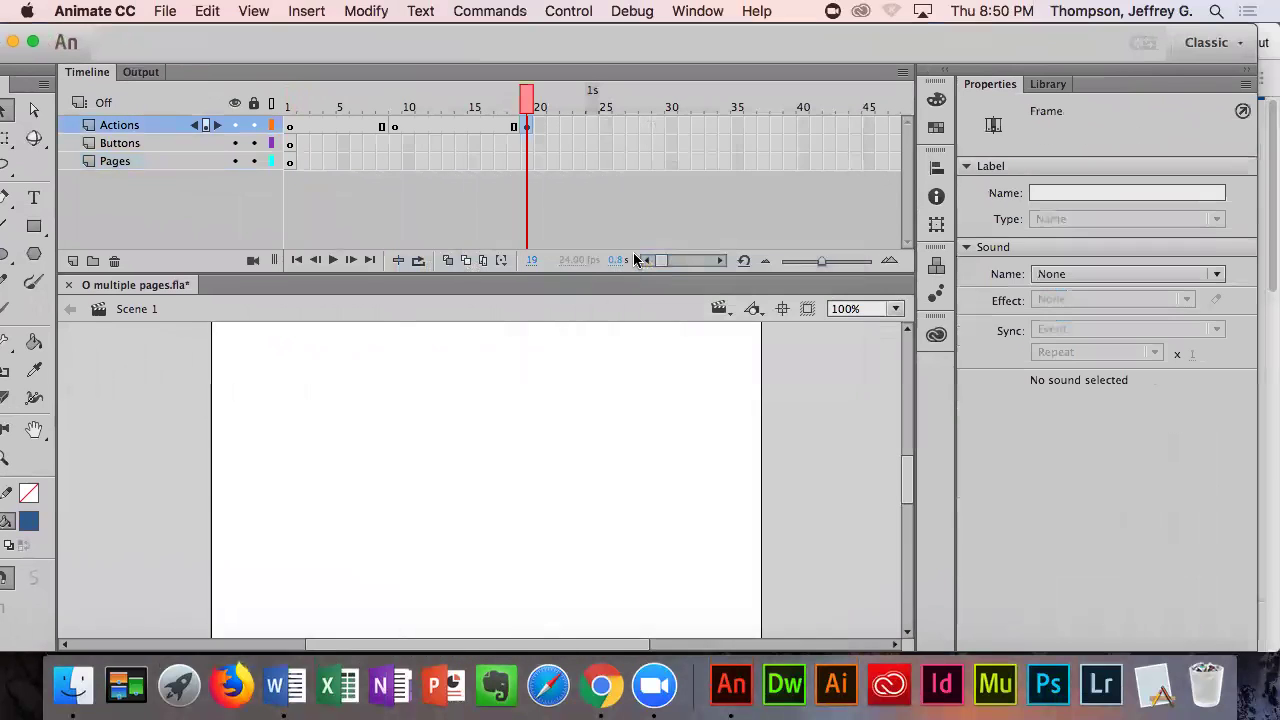
{"action": "left_click", "coordinate": [658, 124]}
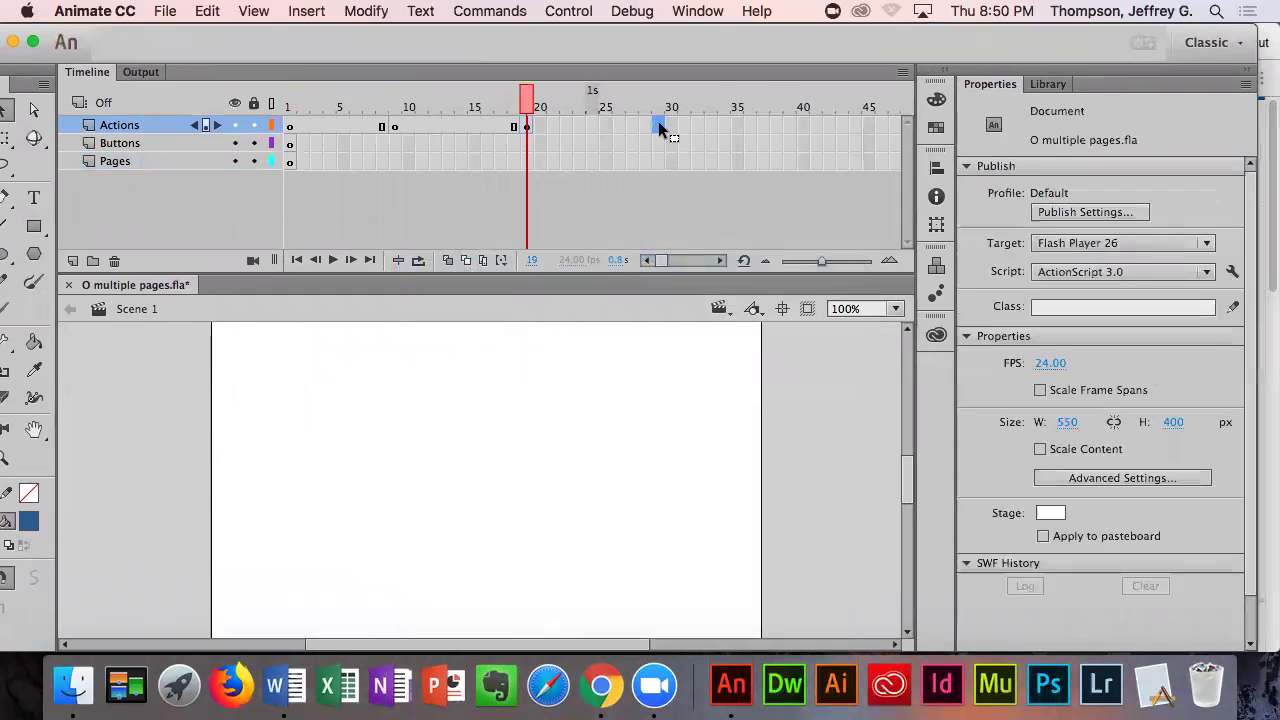
{"action": "right_click", "coordinate": [658, 124]}
{"action": "left_click", "coordinate": [744, 264]}
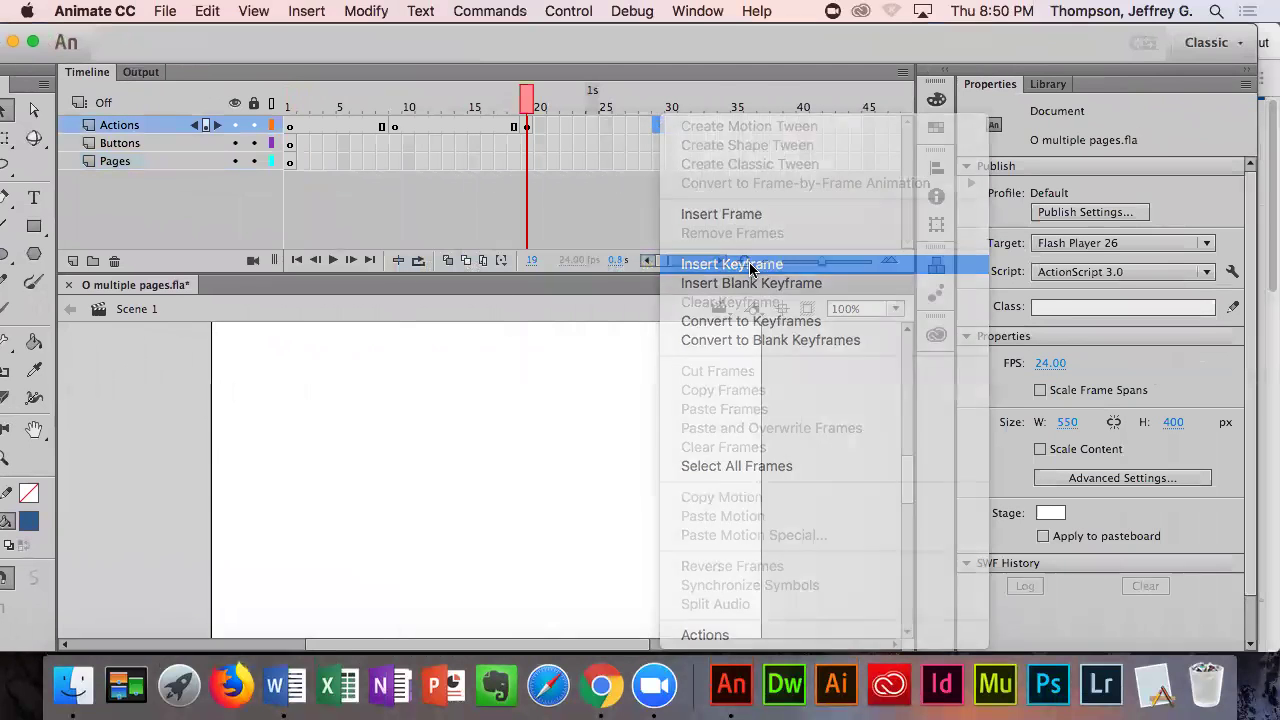
{"action": "left_click", "coordinate": [788, 121]}
{"action": "right_click", "coordinate": [789, 120]}
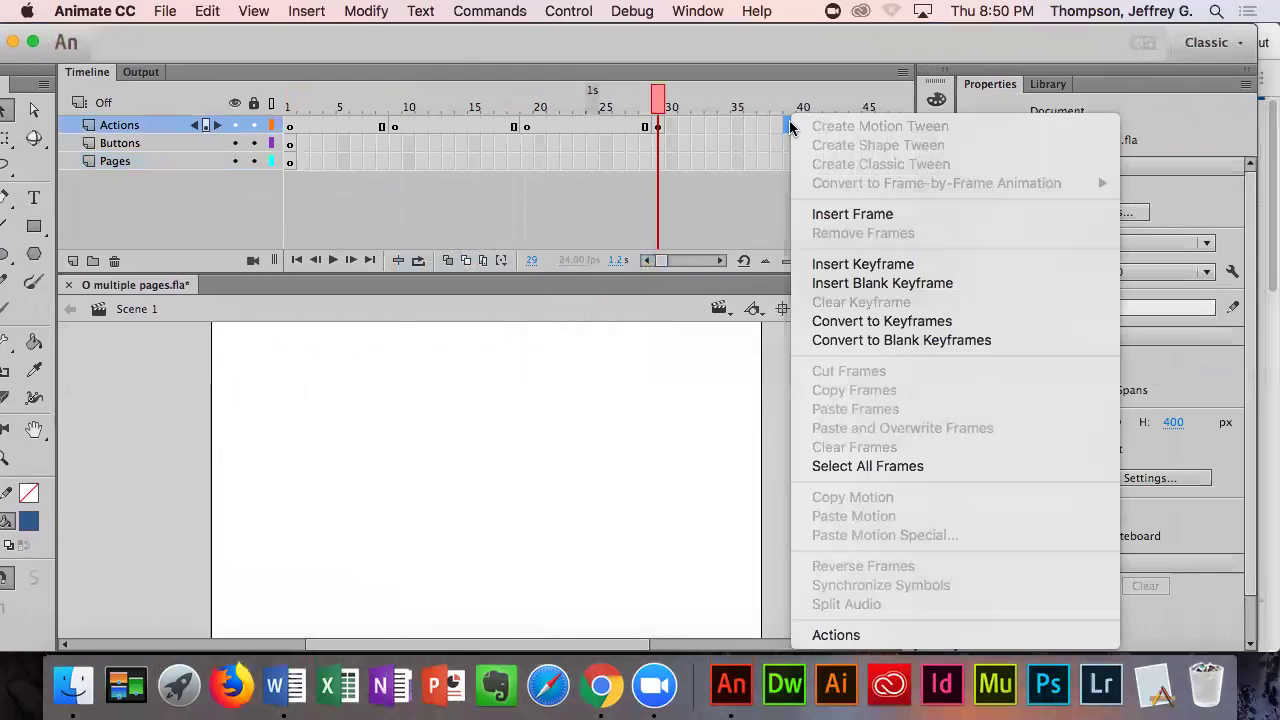
{"action": "left_click", "coordinate": [874, 264]}
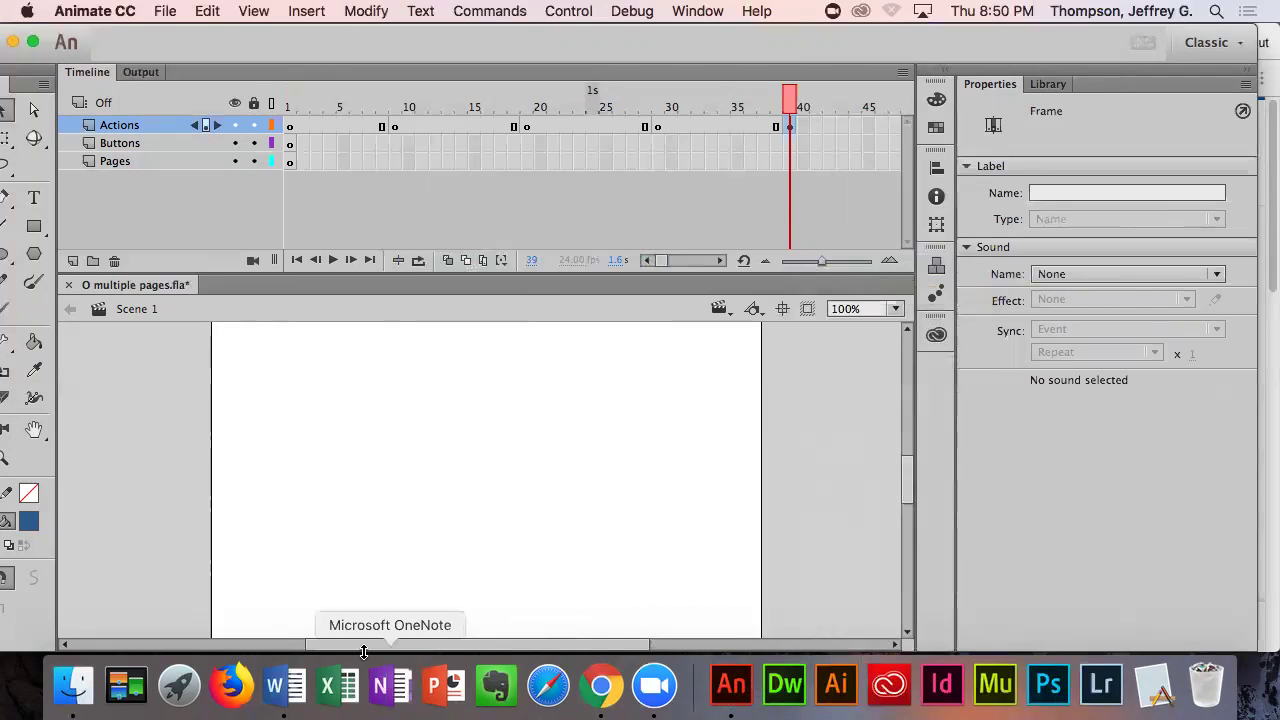
- Switch to the Word assignment and read instructions 4 and 5 on adding stop commands to the Actions layer
{"action": "left_click", "coordinate": [278, 703]}
{"action": "scroll", "coordinate": [280, 462], "scroll_direction": "down", "scroll_amount": 2}
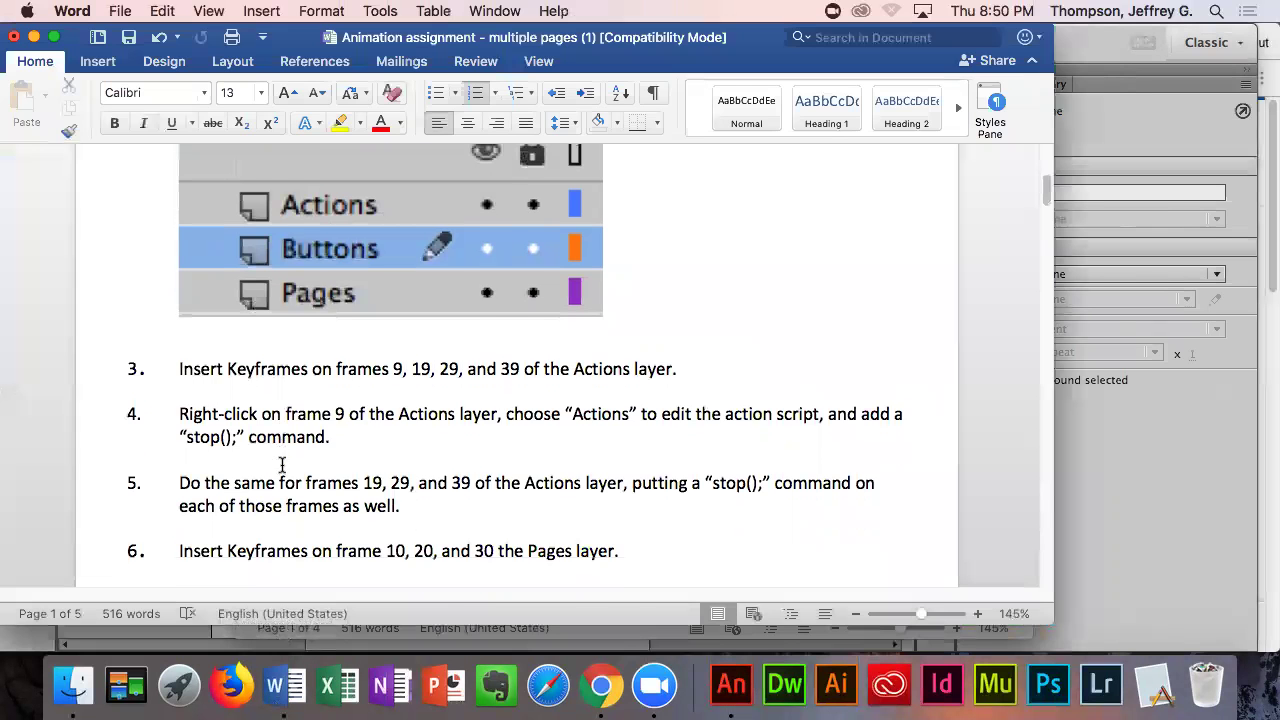
{"action": "scroll", "coordinate": [283, 432], "scroll_direction": "down", "scroll_amount": 2}
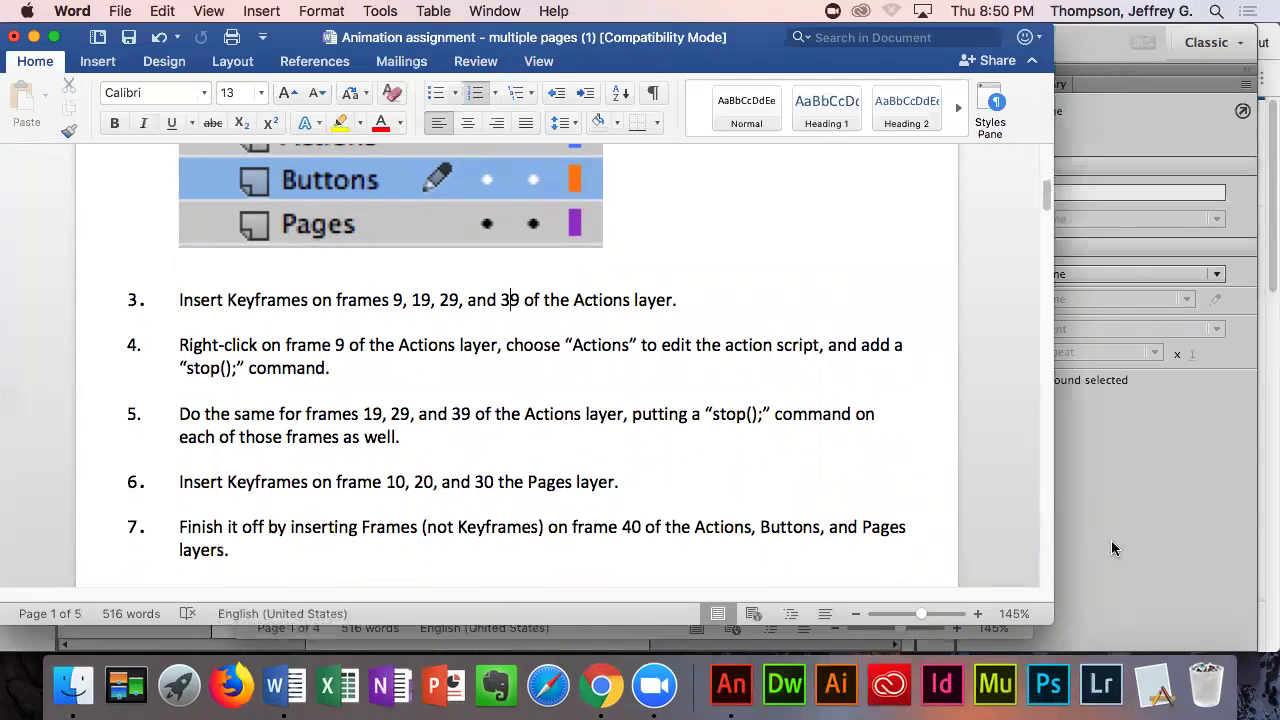
- Switch to Animate CC and add a "stop( );" script to frame 1 of the Actions layer
{"action": "left_click", "coordinate": [1174, 508]}
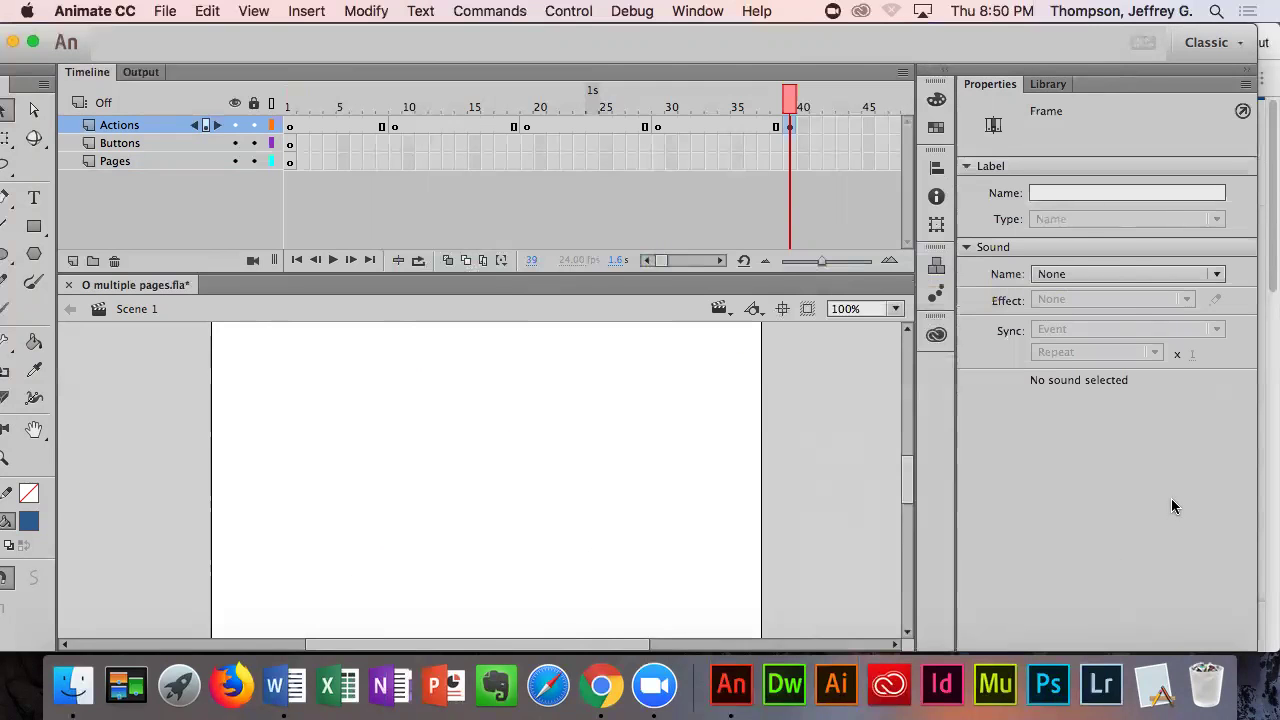
{"action": "left_click", "coordinate": [291, 127]}
{"action": "right_click", "coordinate": [291, 127]}
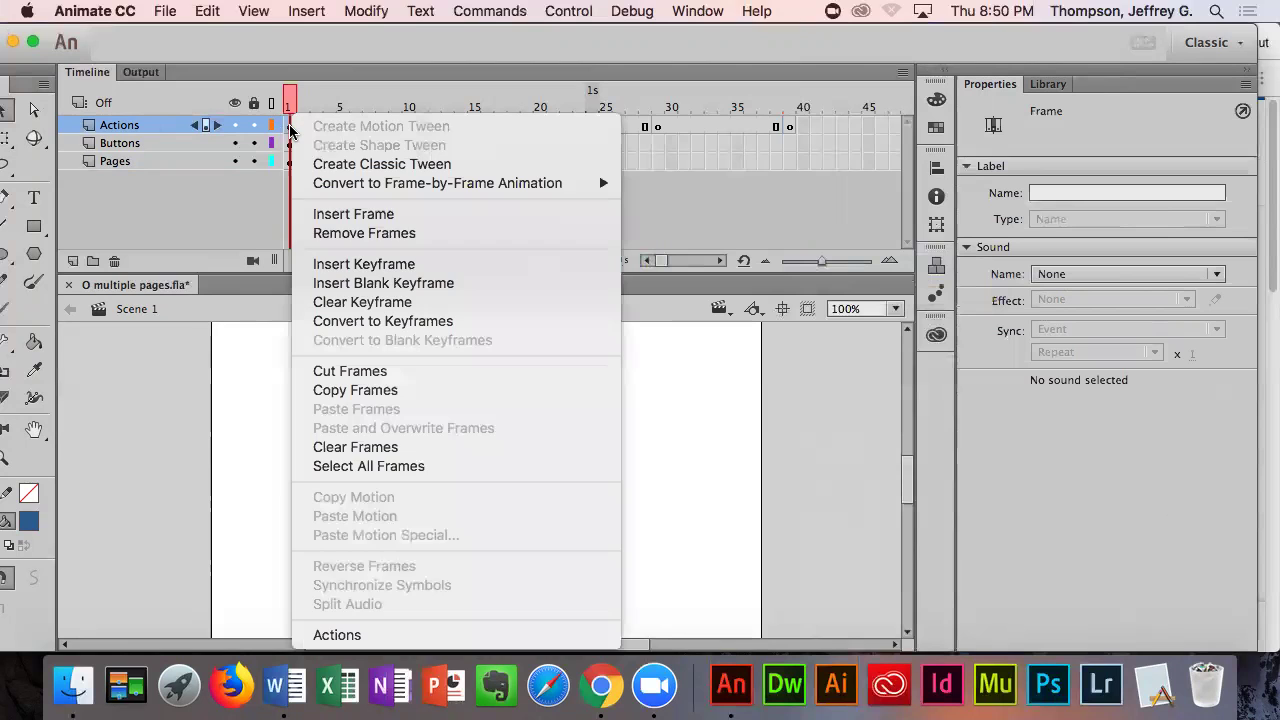
{"action": "left_click", "coordinate": [338, 636]}
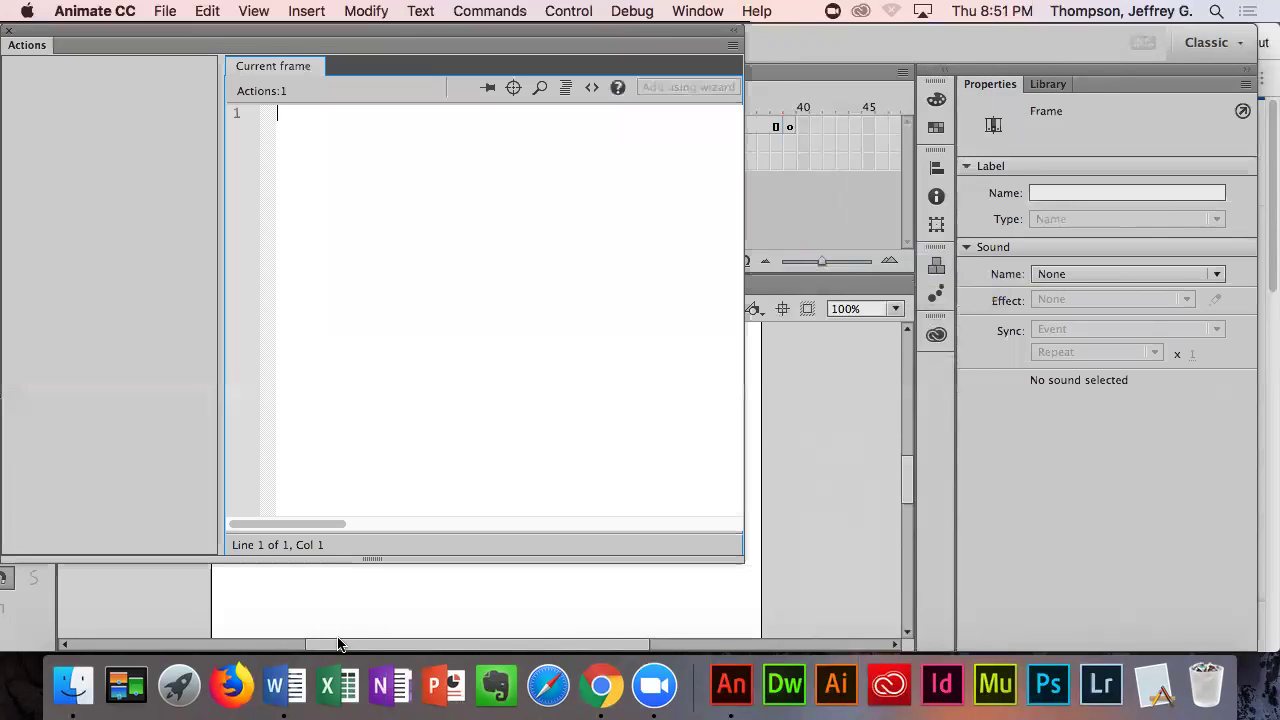
{"action": "type", "text": "stop"}
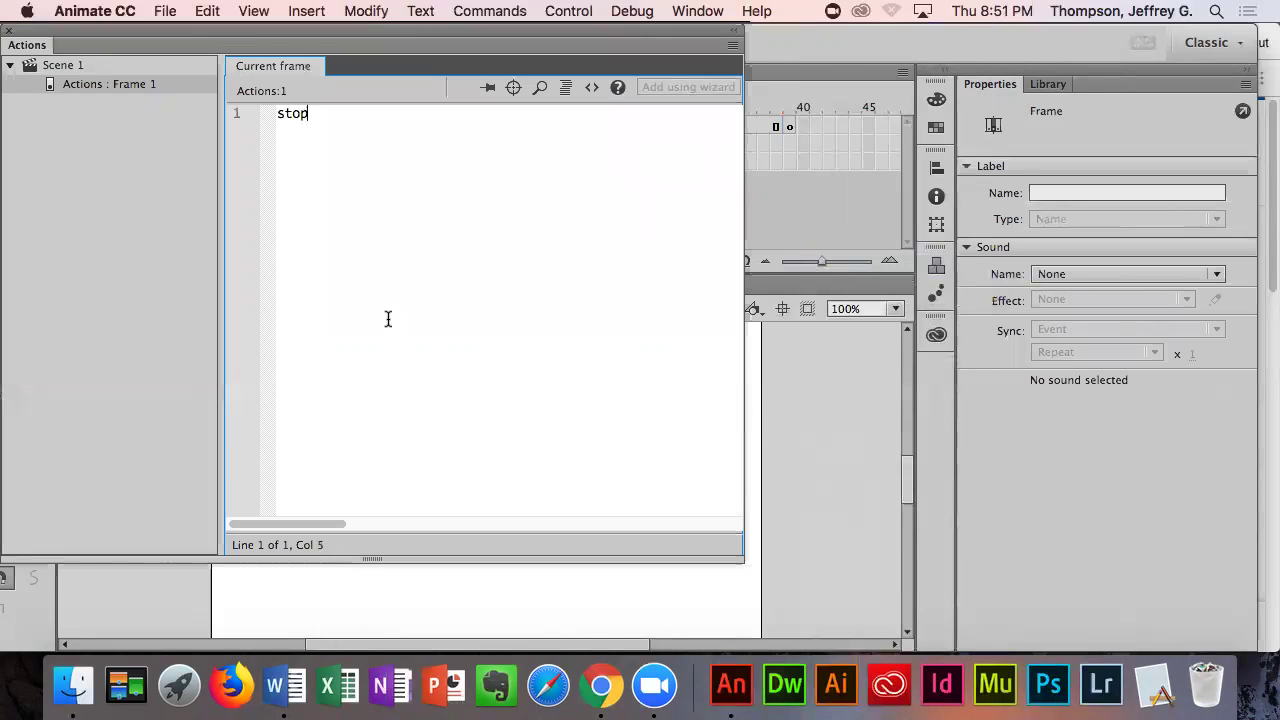
{"action": "type", "text": "( );"}
- Copy the whole "stop( );" line from frame 1's script and close the script editor
{"action": "left_click_drag", "start_coordinate": [347, 116], "coordinate": [226, 121]}
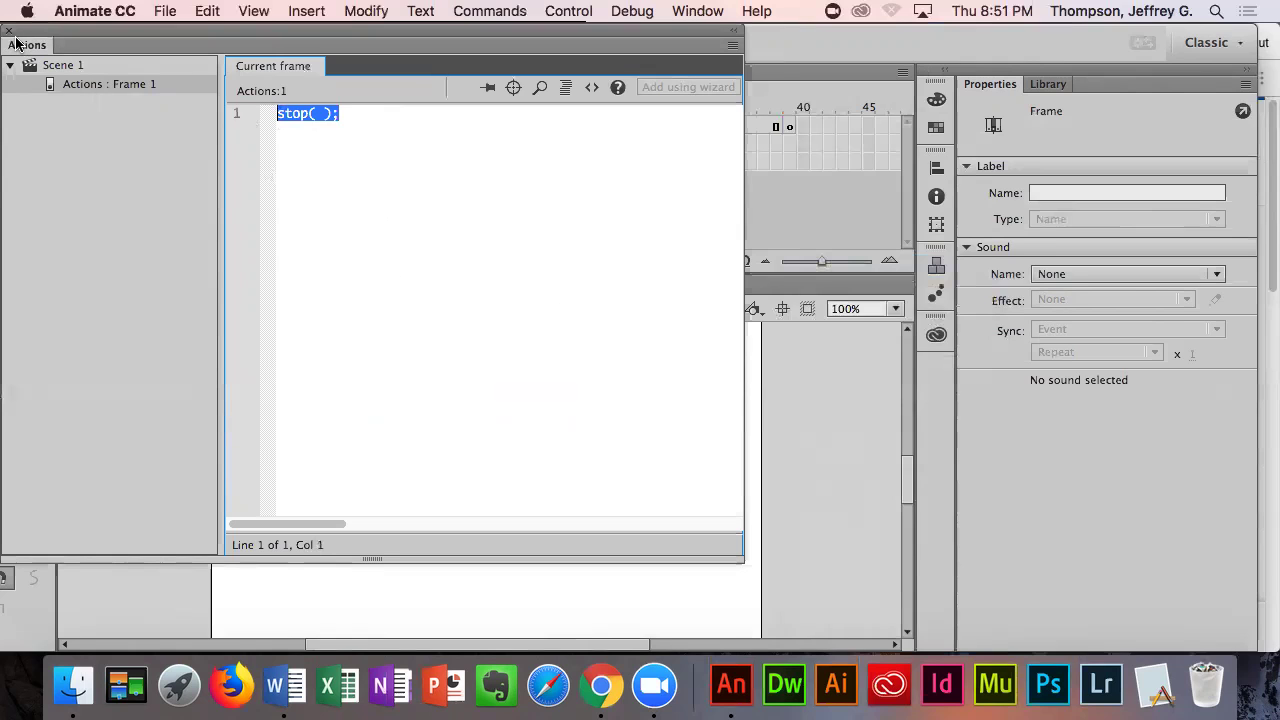
{"action": "left_click", "coordinate": [362, 116]}
{"action": "left_click_drag", "start_coordinate": [363, 118], "coordinate": [237, 117]}
{"action": "left_click", "coordinate": [207, 11]}
{"action": "left_click", "coordinate": [224, 104]}
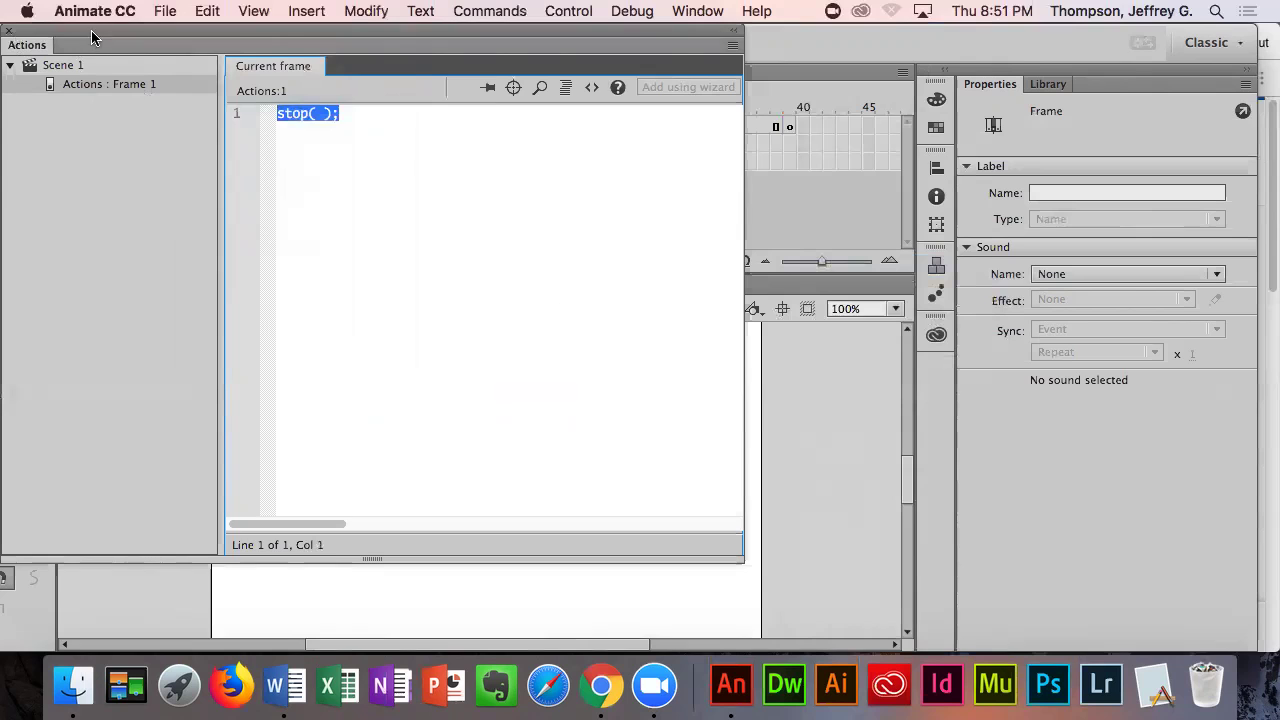
{"action": "left_click_drag", "start_coordinate": [91, 30], "coordinate": [122, 60]}
{"action": "left_click", "coordinate": [38, 63]}
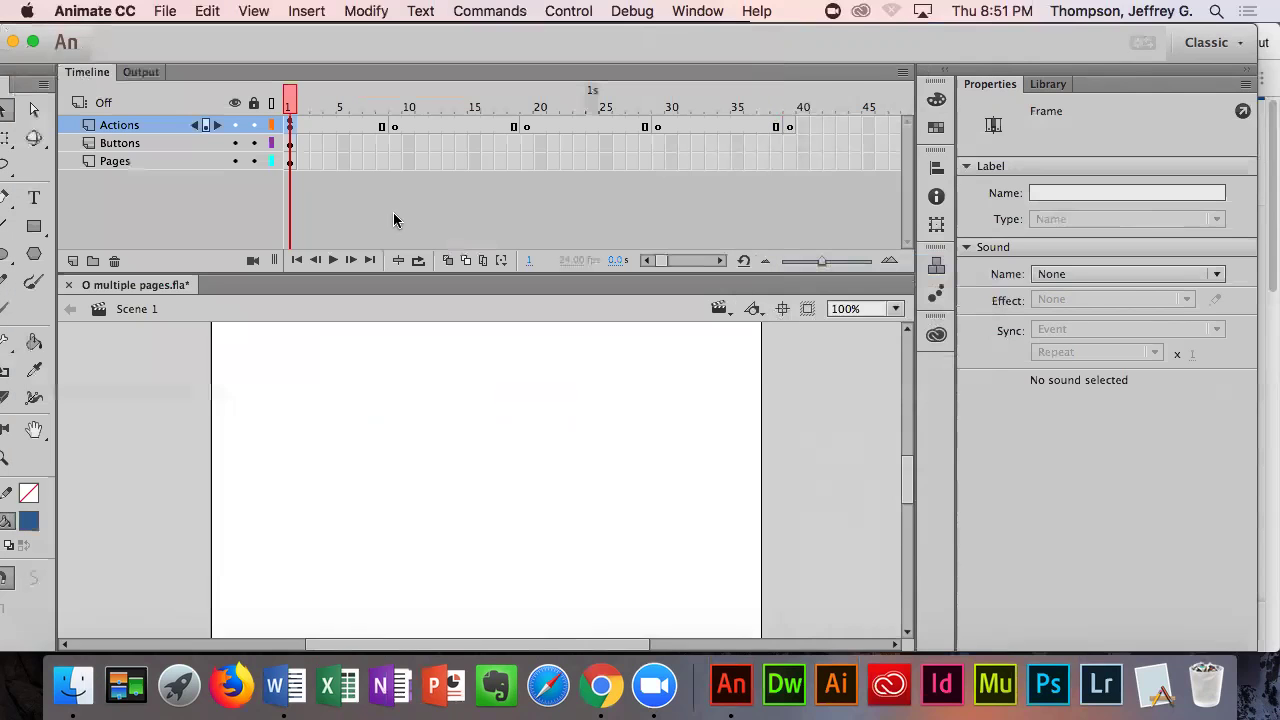
- Paste the copied "stop( );" command into the script of frame 9 on the Actions layer and close the editor
{"action": "left_click", "coordinate": [396, 125]}
{"action": "right_click", "coordinate": [396, 125]}
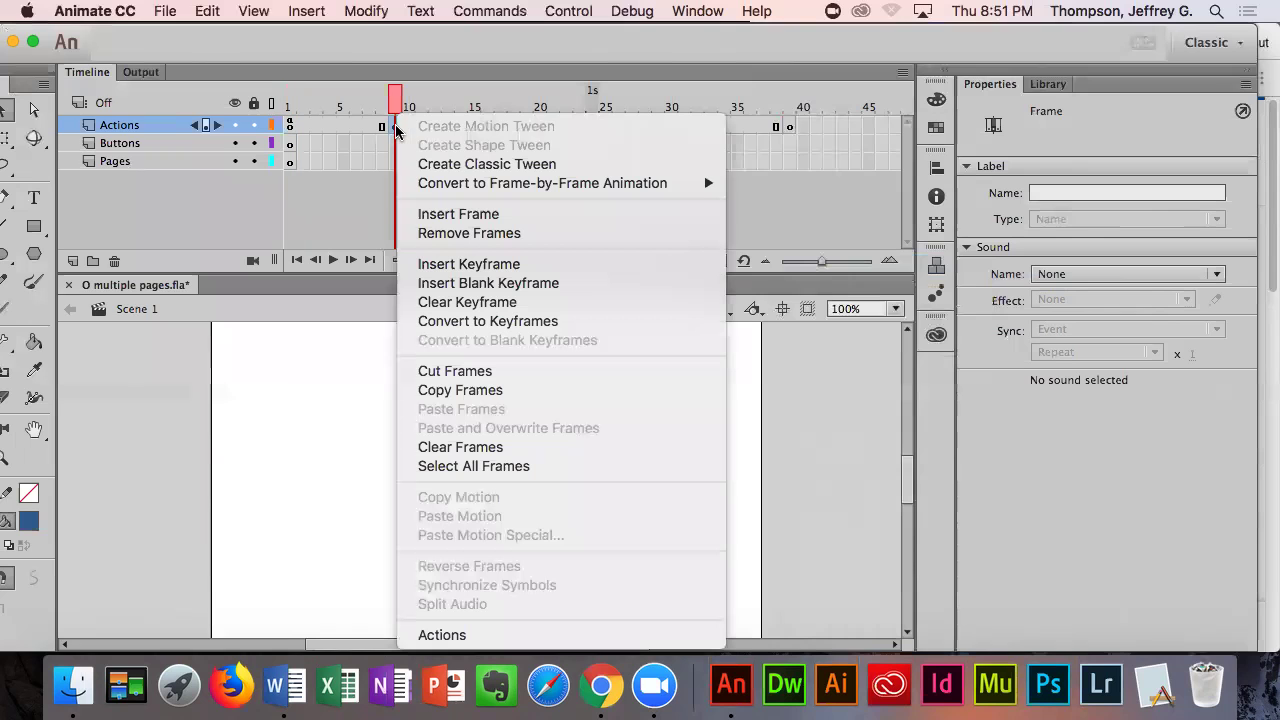
{"action": "left_click", "coordinate": [541, 634]}
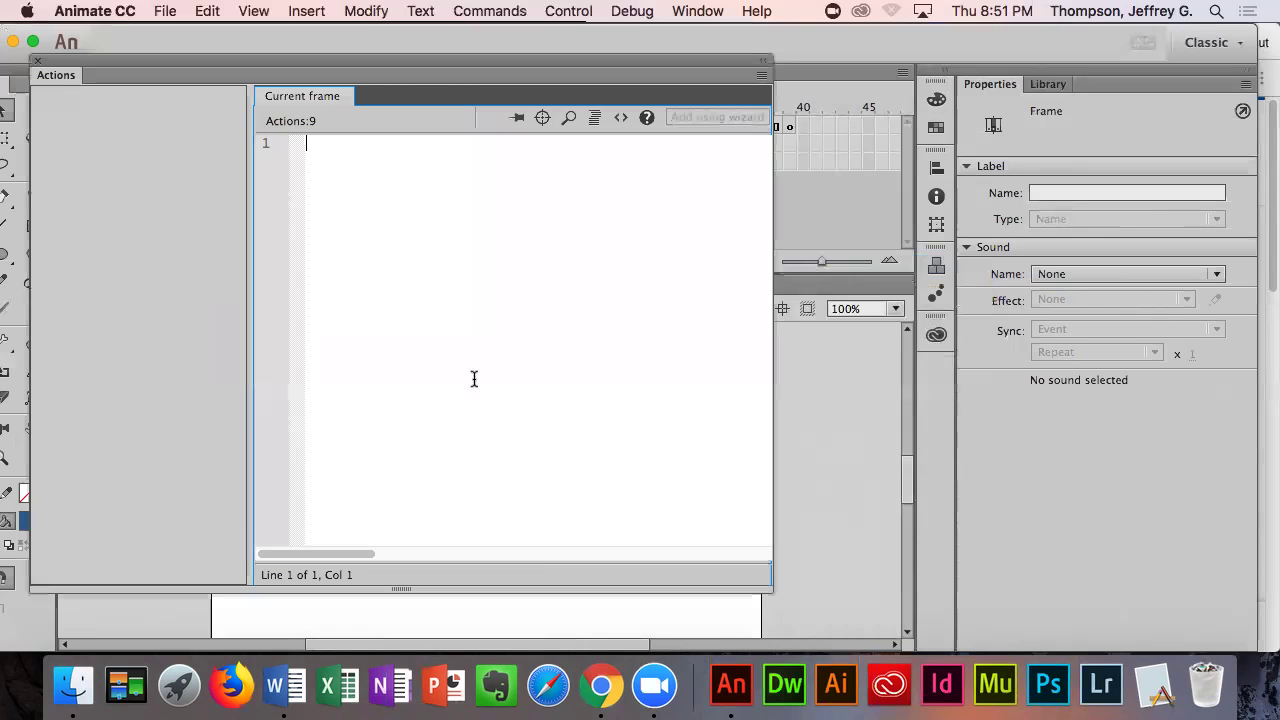
{"action": "key", "text": "ctrl+v"}
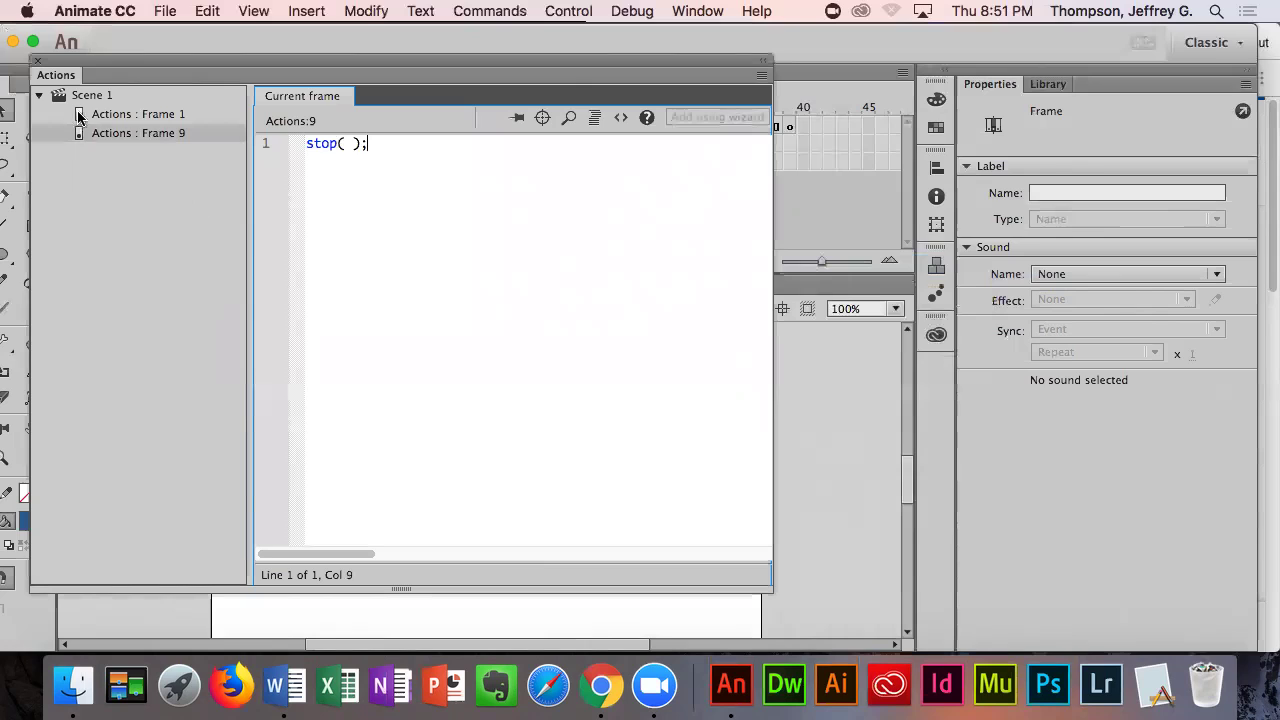
{"action": "left_click", "coordinate": [37, 63]}
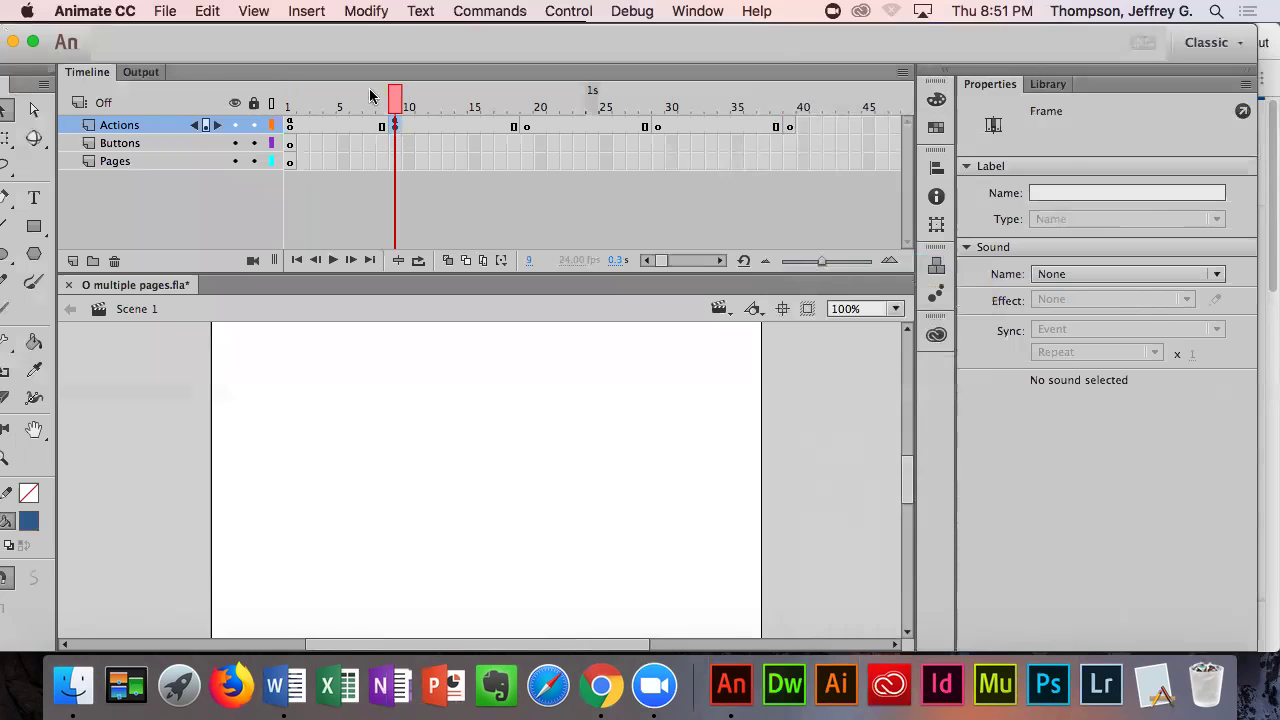
- Paste the "stop( );" command into the script of frame 19 on the Actions layer and close the editor
{"action": "left_click", "coordinate": [526, 127]}
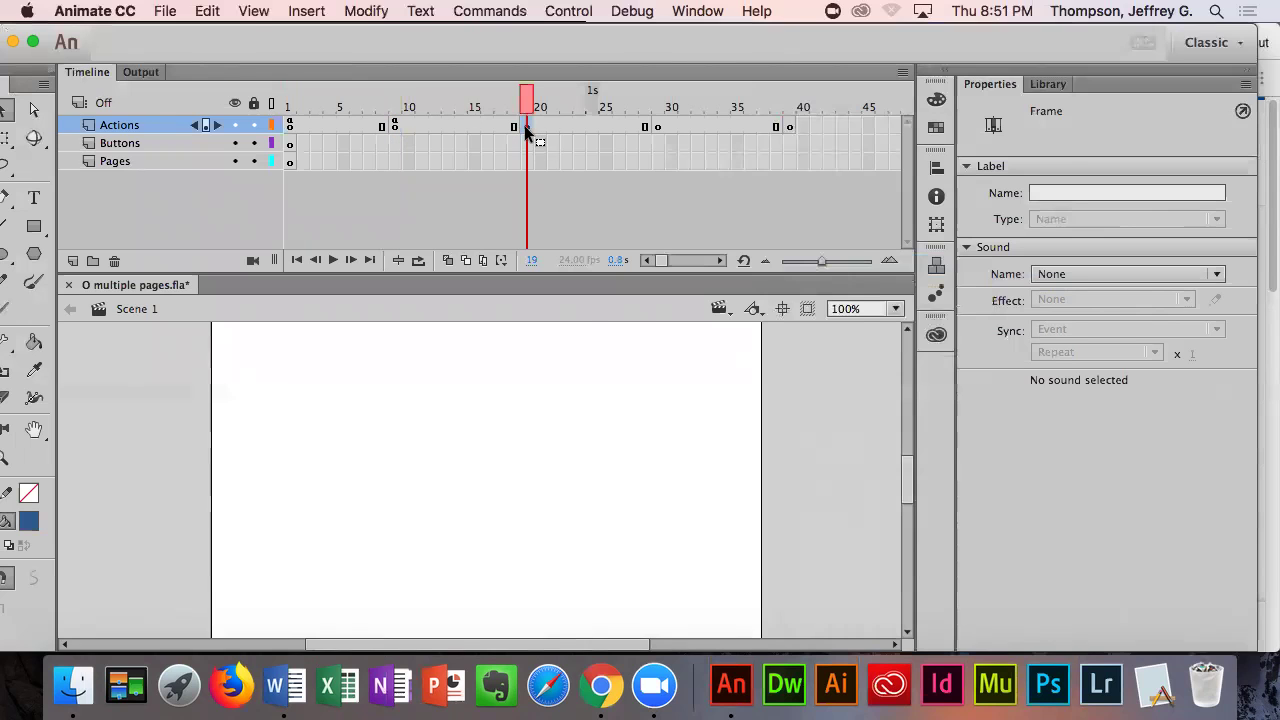
{"action": "right_click", "coordinate": [526, 130]}
{"action": "left_click", "coordinate": [656, 638]}
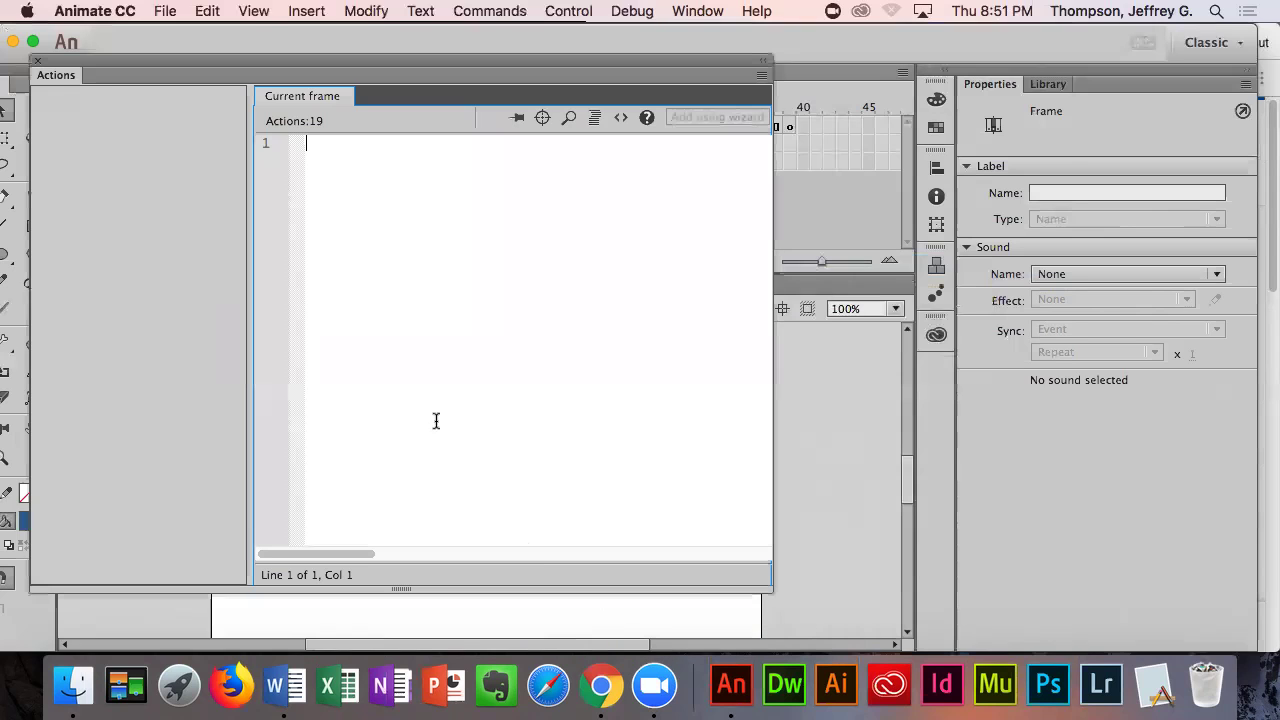
{"action": "key", "text": "super+v"}
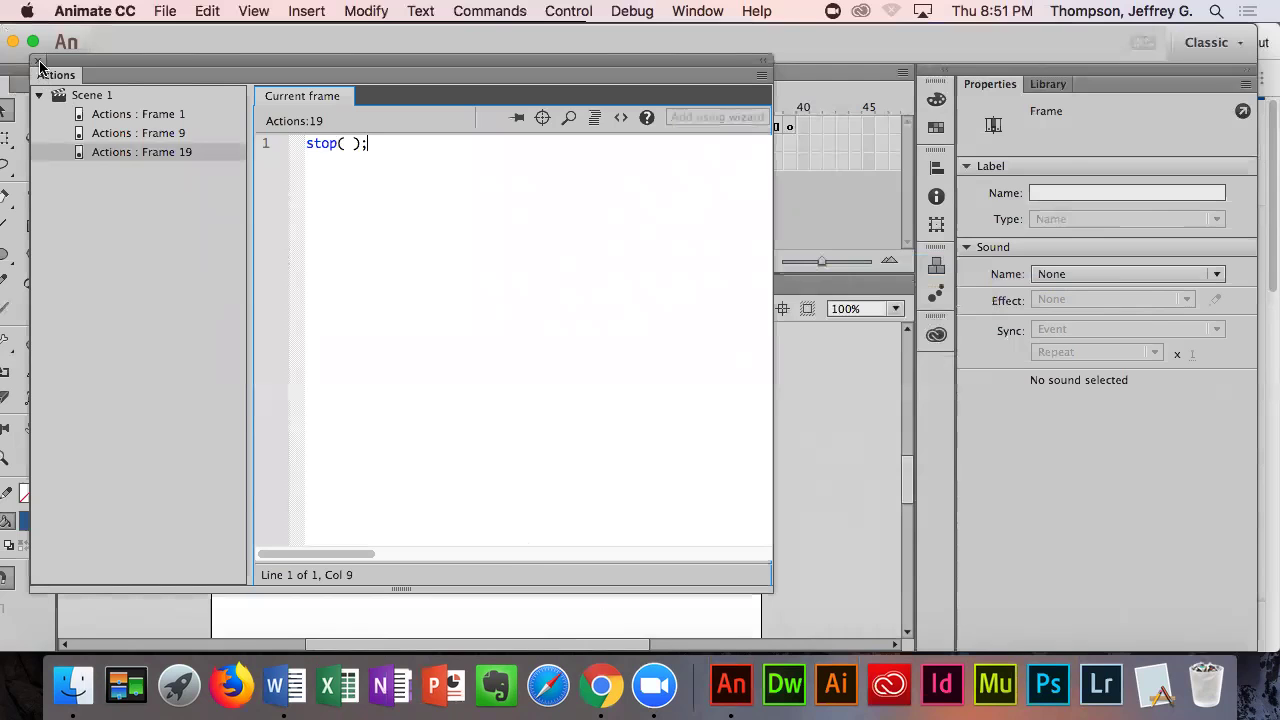
{"action": "left_click", "coordinate": [39, 62]}
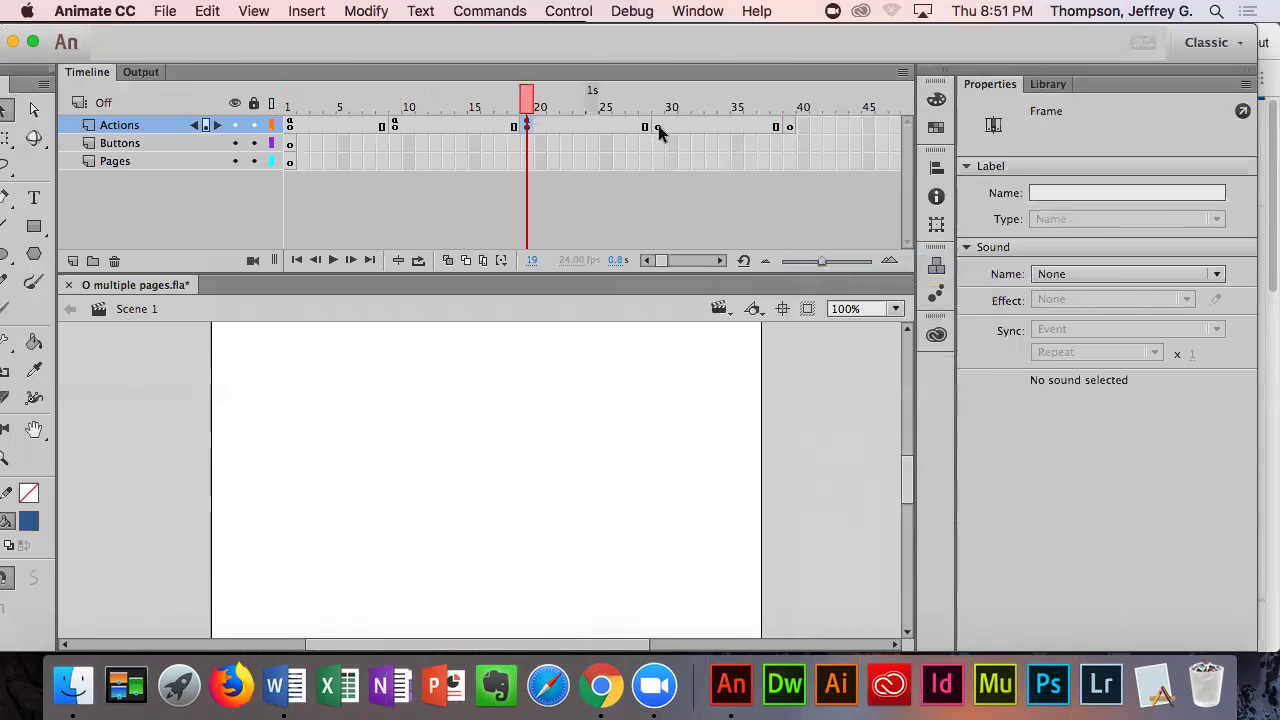
- Paste the "stop( );" command into the script of frame 29 on the Actions layer and close the editor
{"action": "left_click", "coordinate": [657, 125]}
{"action": "right_click", "coordinate": [657, 125]}
{"action": "left_click", "coordinate": [754, 638]}
{"action": "key", "text": "super+v"}
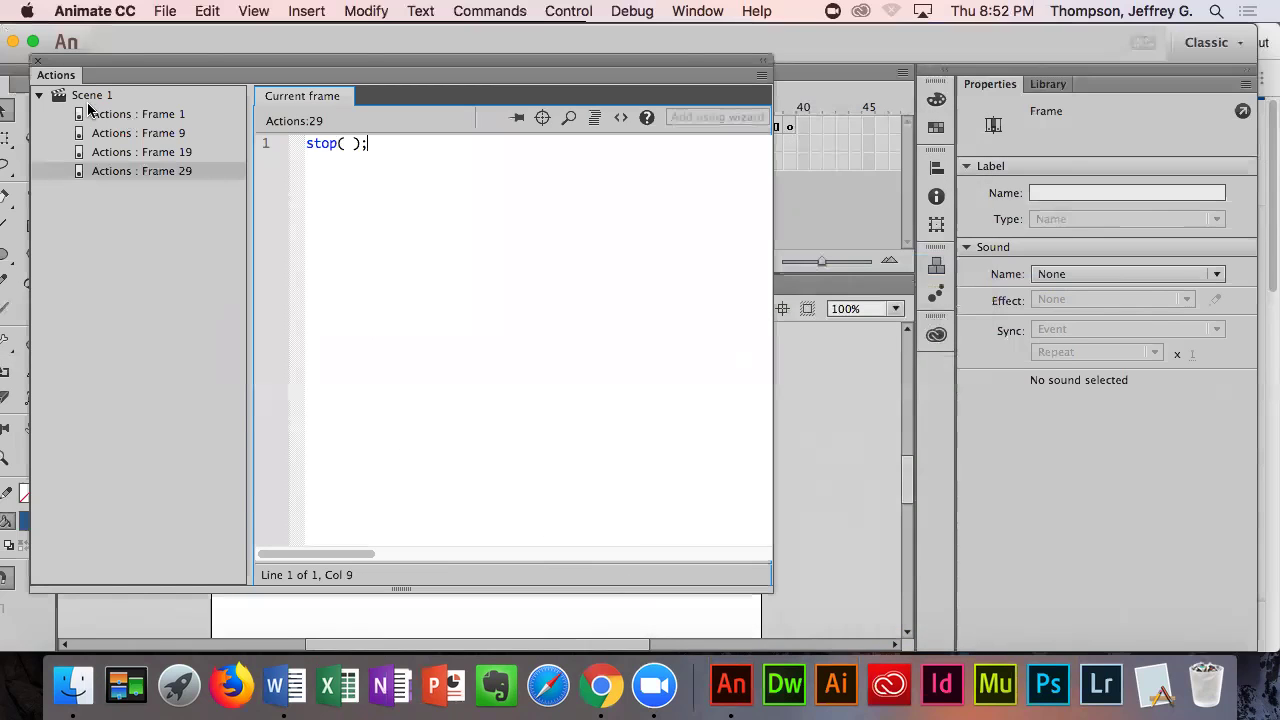
{"action": "left_click", "coordinate": [38, 61]}
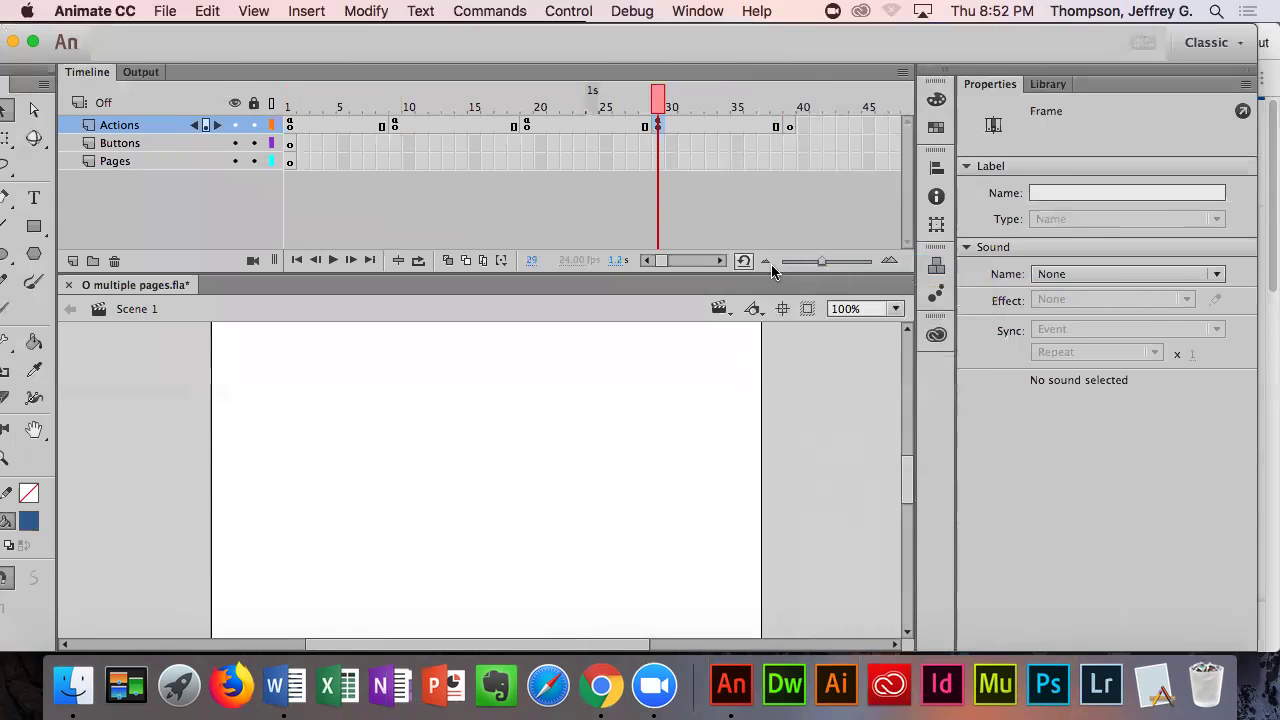
- Add the "stop();" command to the script of frame 39 on the Actions layer and close the editor
{"action": "left_click", "coordinate": [790, 125]}
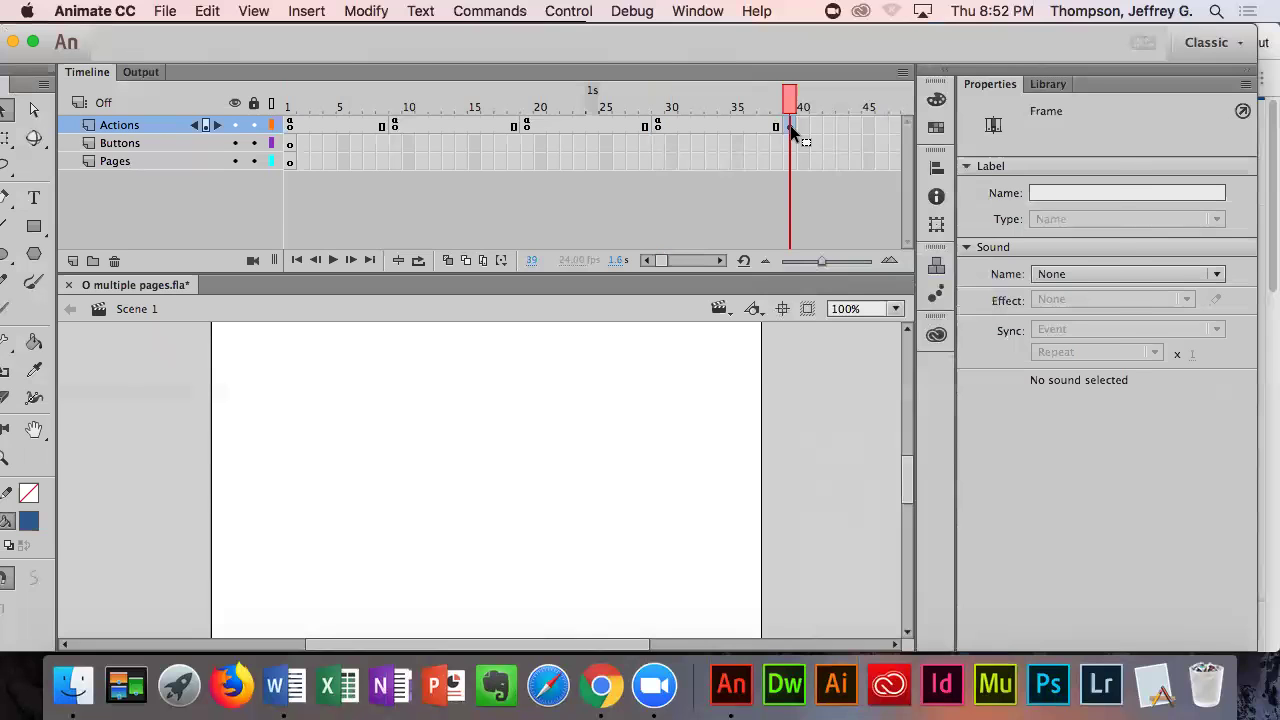
{"action": "right_click", "coordinate": [790, 130]}
{"action": "left_click", "coordinate": [912, 638]}
{"action": "type", "text": "stop();"}
{"action": "left_click", "coordinate": [38, 61]}
{"action": "left_click", "coordinate": [406, 373]}
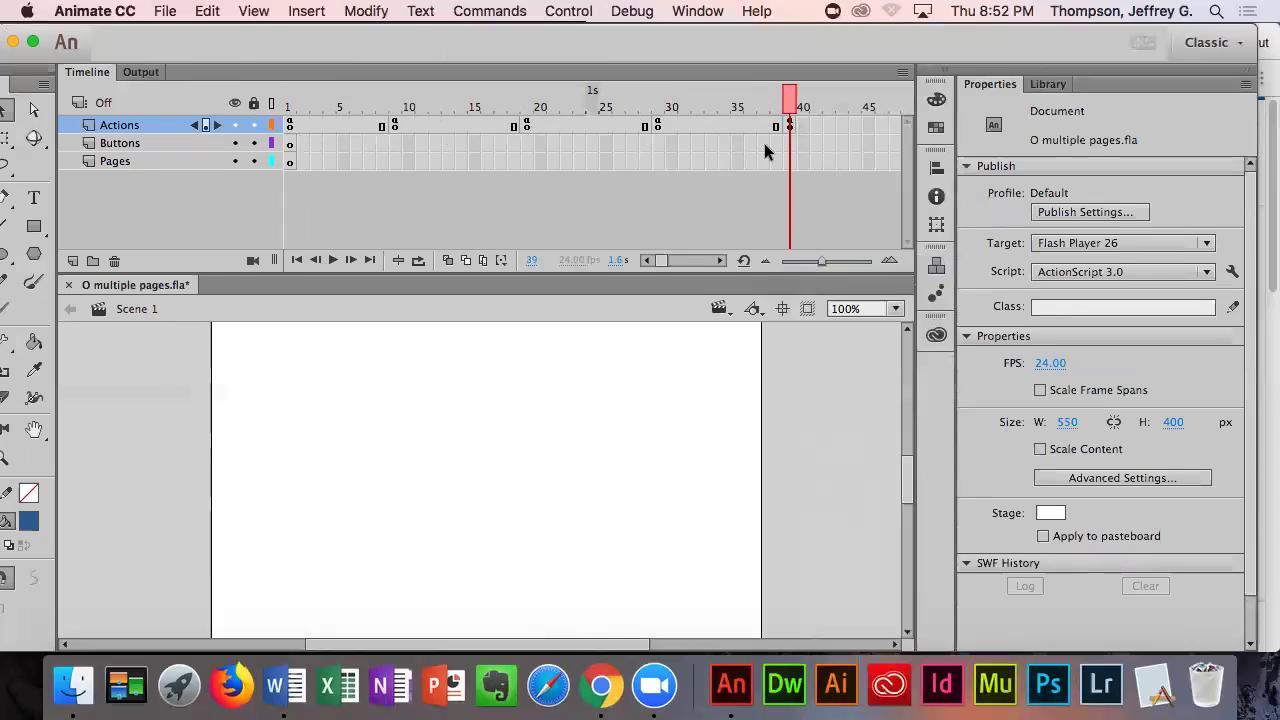
- Switch to the Word assignment and read instruction 6 to see which frames of the Pages layer need keyframes
{"action": "left_click", "coordinate": [284, 685]}
{"action": "left_click", "coordinate": [342, 416]}
{"action": "scroll", "coordinate": [320, 455], "scroll_direction": "down", "scroll_amount": 1}
{"action": "scroll", "coordinate": [320, 455], "scroll_direction": "down", "scroll_amount": 1}
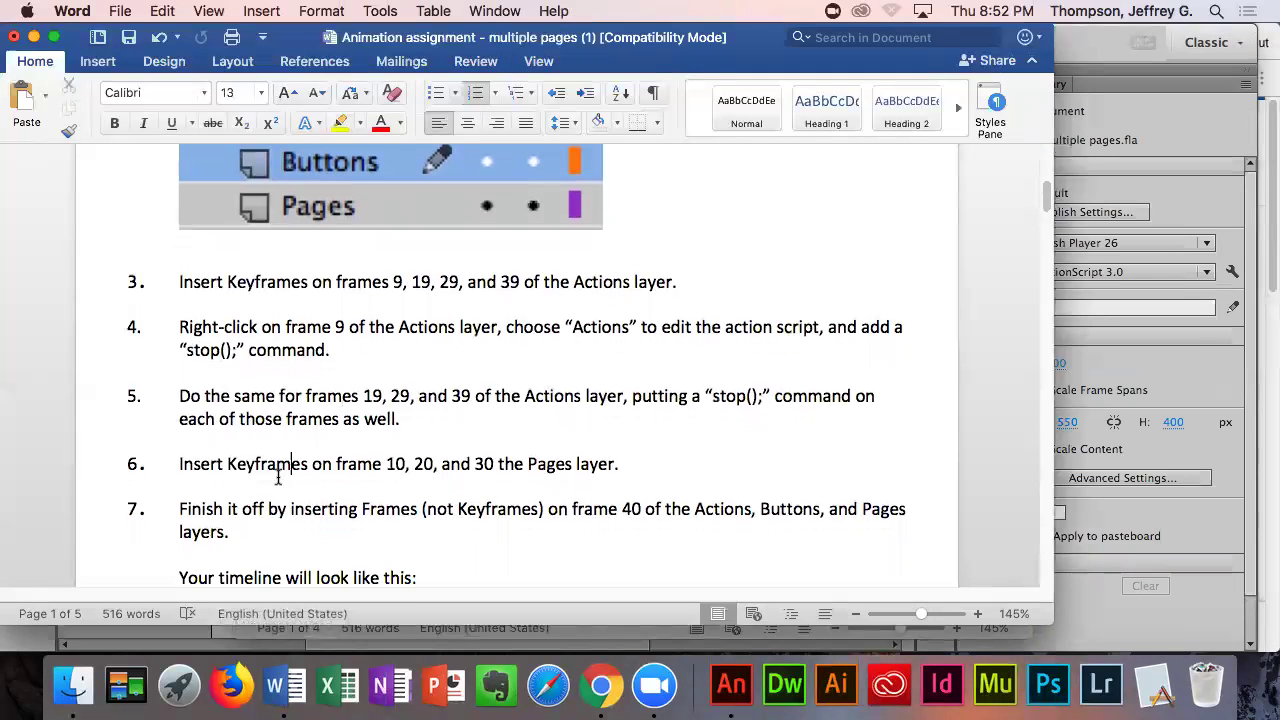
{"action": "left_click_drag", "start_coordinate": [227, 463], "coordinate": [622, 472]}
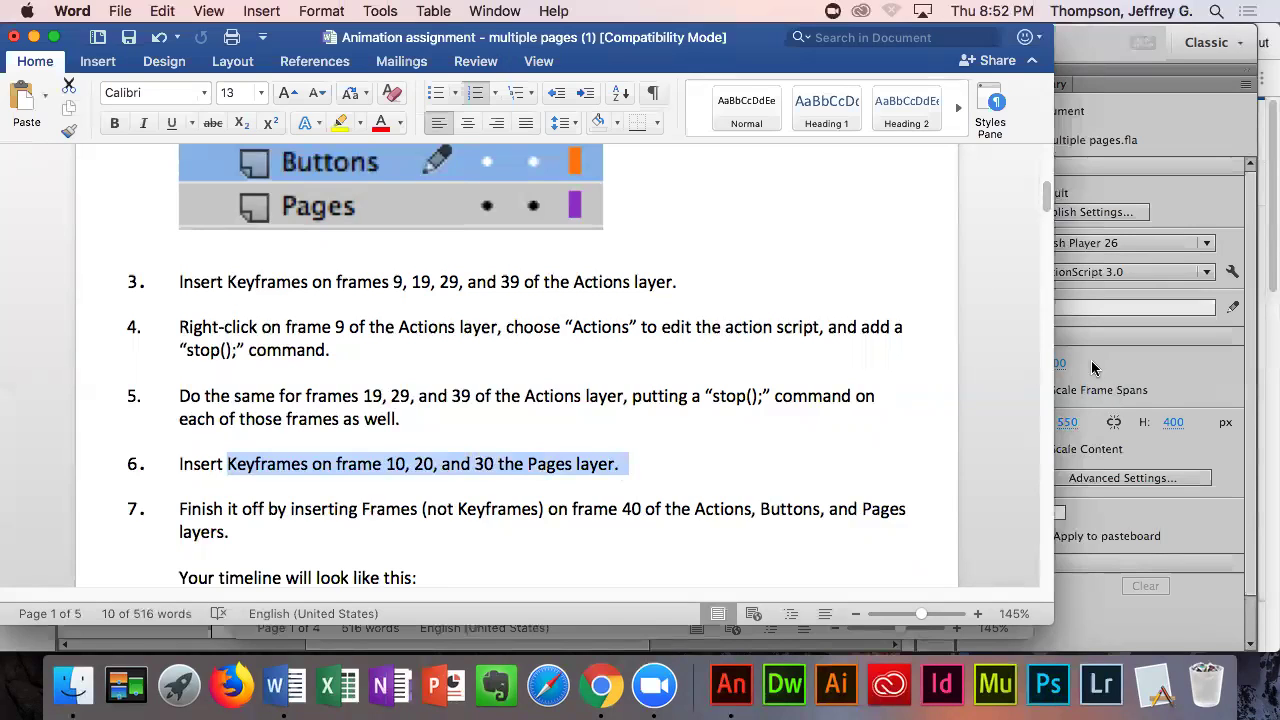
- Switch to Animate CC and insert a keyframe on frame 10 of the Pages layer
{"action": "left_click", "coordinate": [737, 695]}
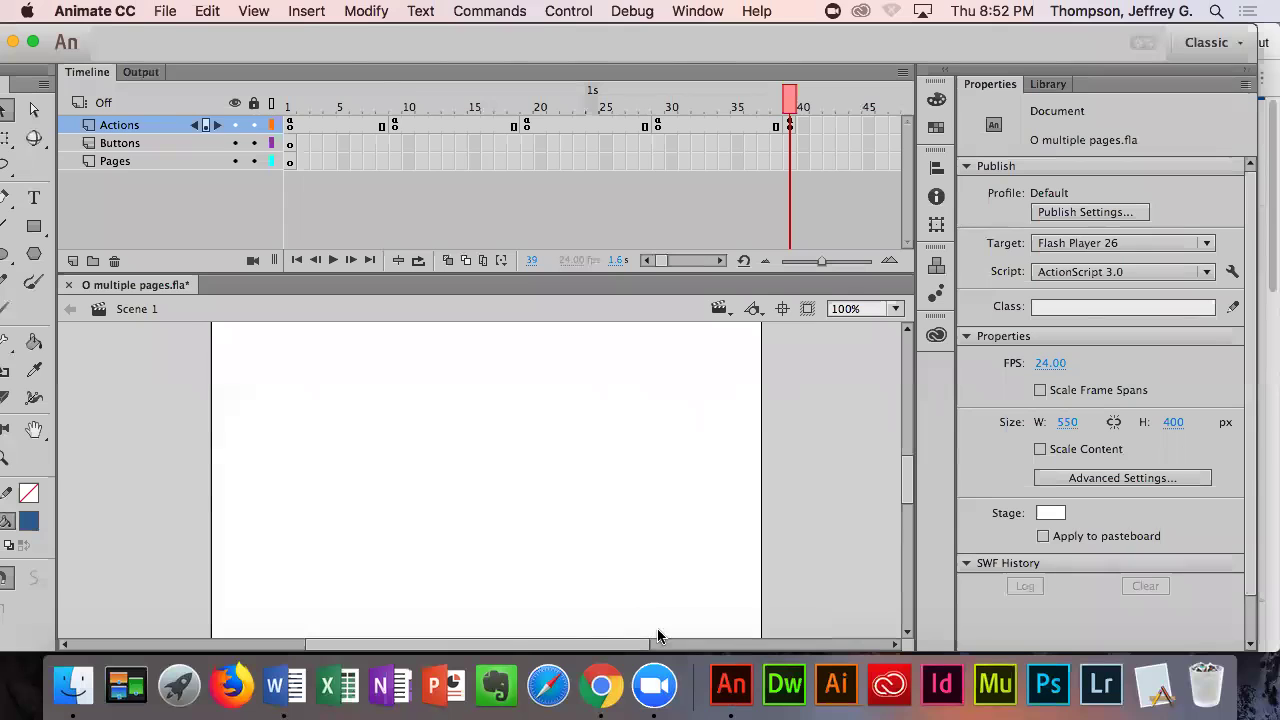
{"action": "left_click", "coordinate": [408, 162]}
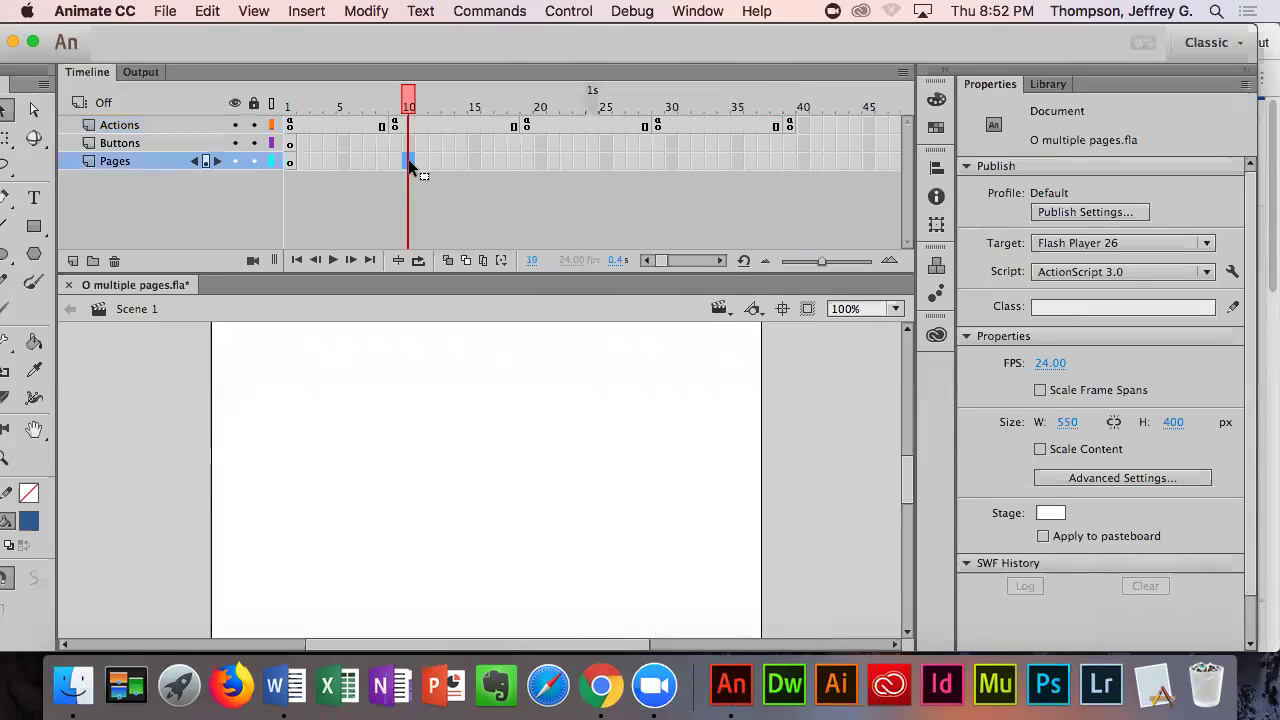
{"action": "right_click", "coordinate": [410, 165]}
{"action": "left_click", "coordinate": [475, 262]}
- Insert regular frames at frames 20 and 30 of the Pages layer
{"action": "left_click", "coordinate": [540, 163]}
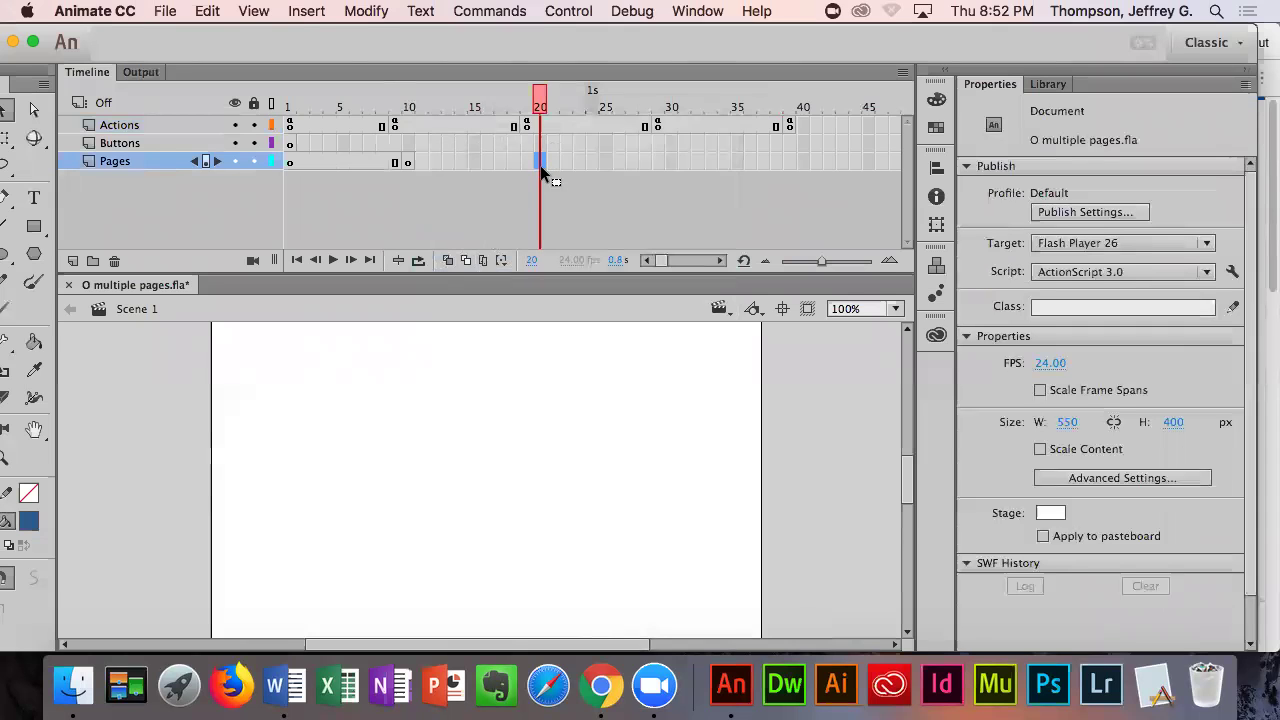
{"action": "right_click", "coordinate": [540, 165]}
{"action": "left_click", "coordinate": [572, 213]}
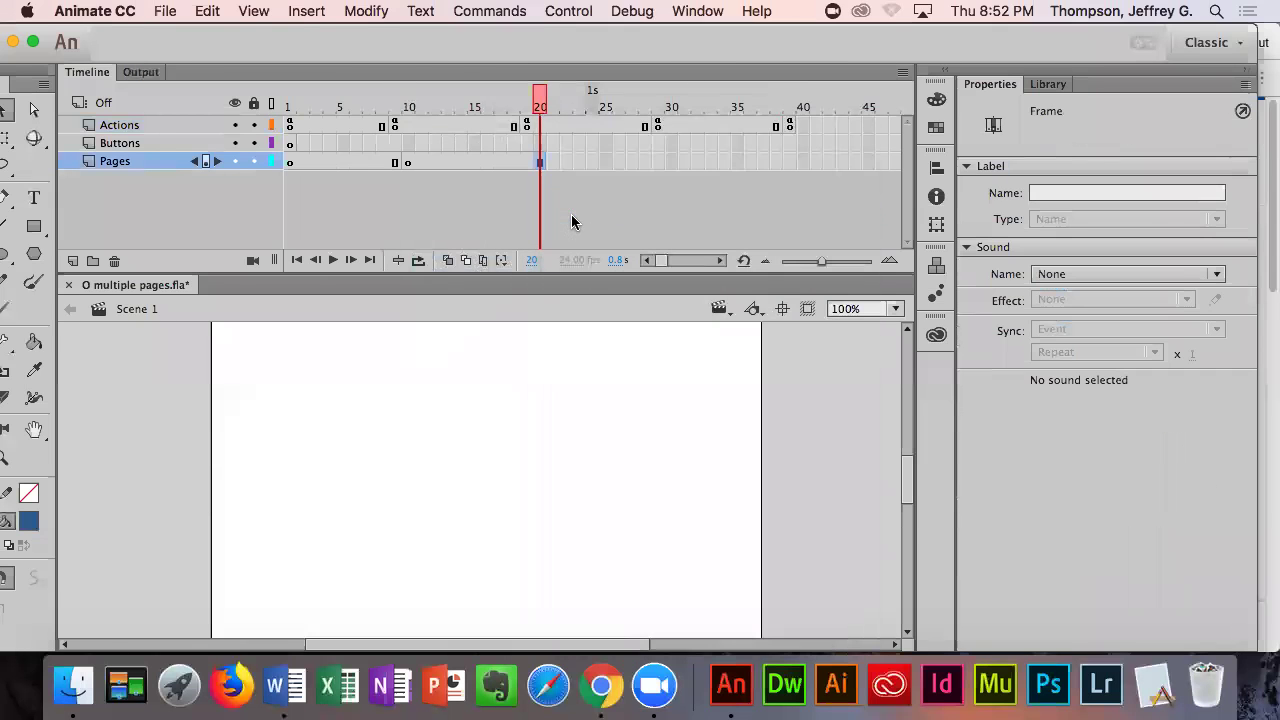
{"action": "left_click", "coordinate": [671, 163]}
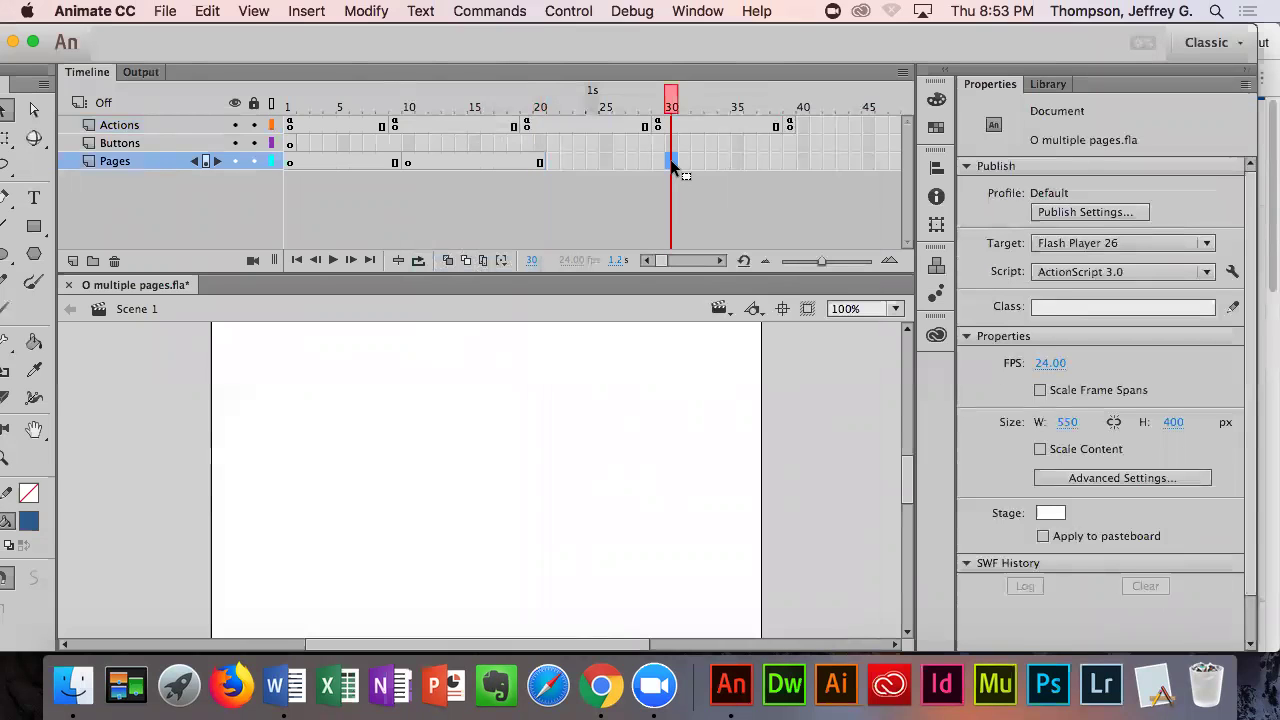
{"action": "right_click", "coordinate": [673, 166]}
{"action": "left_click", "coordinate": [734, 214]}
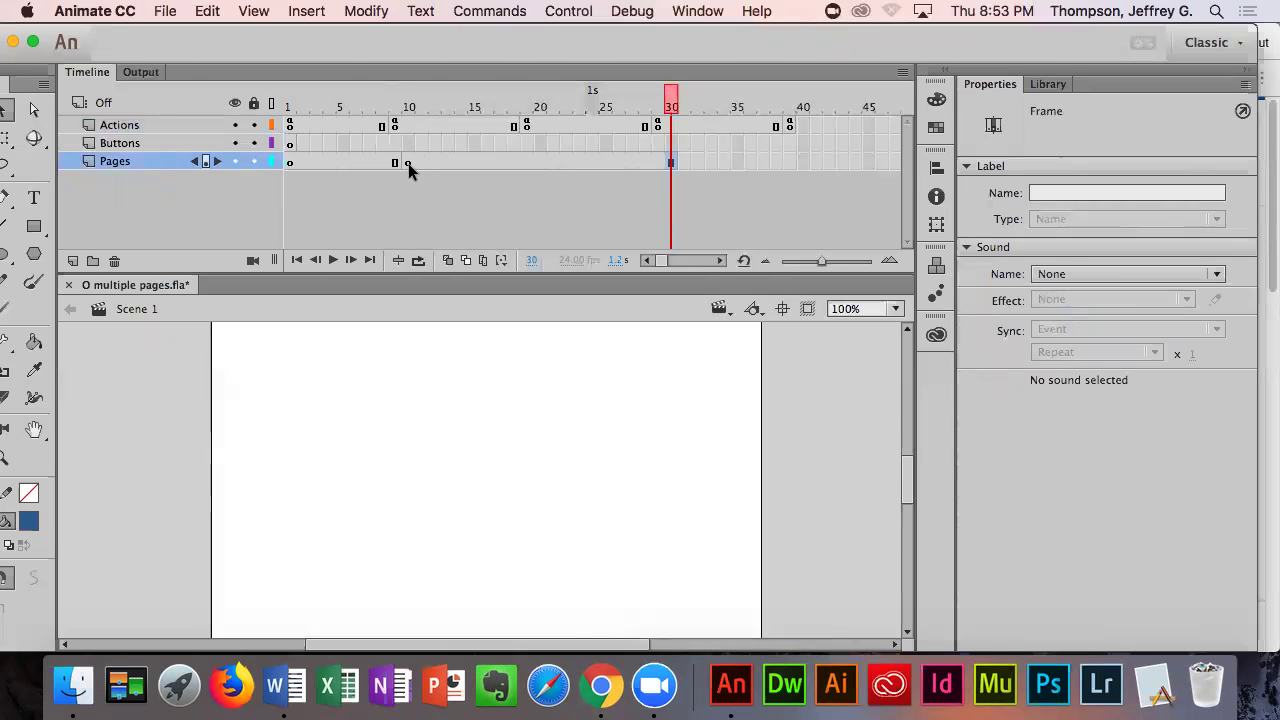
- Insert a keyframe on frame 20 of the Pages layer
{"action": "left_click", "coordinate": [539, 163]}
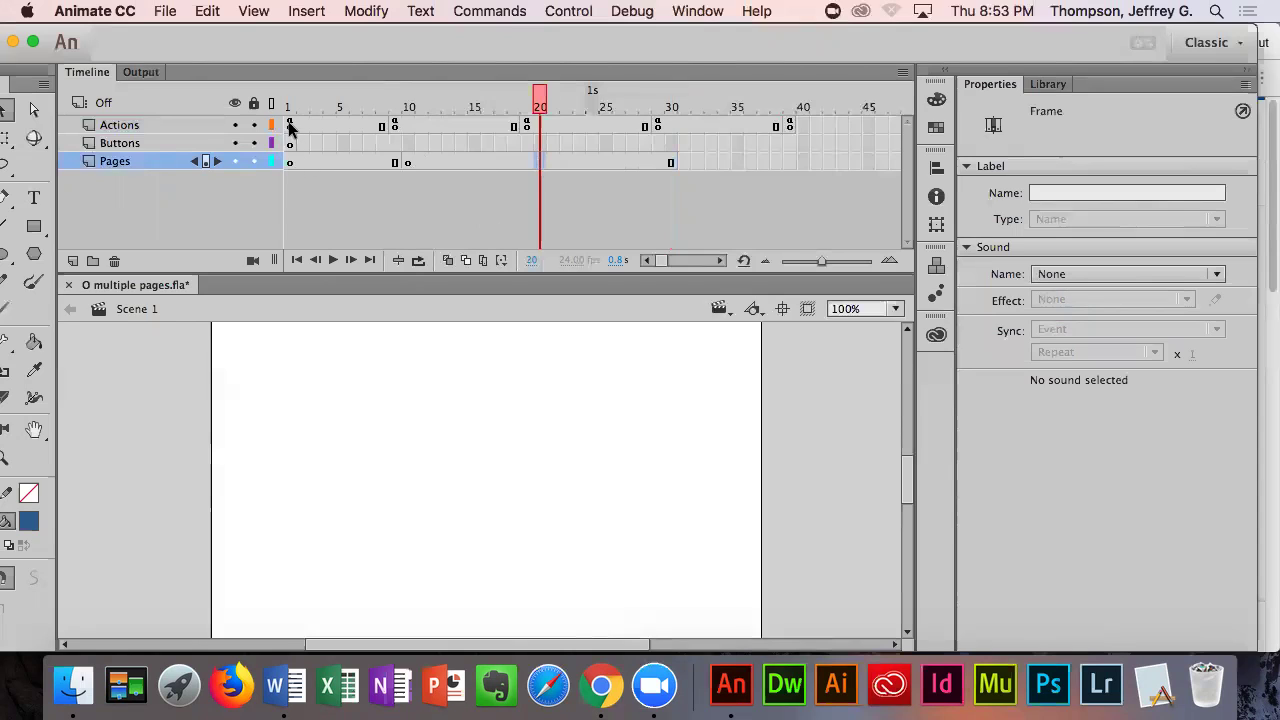
{"action": "right_click", "coordinate": [540, 163]}
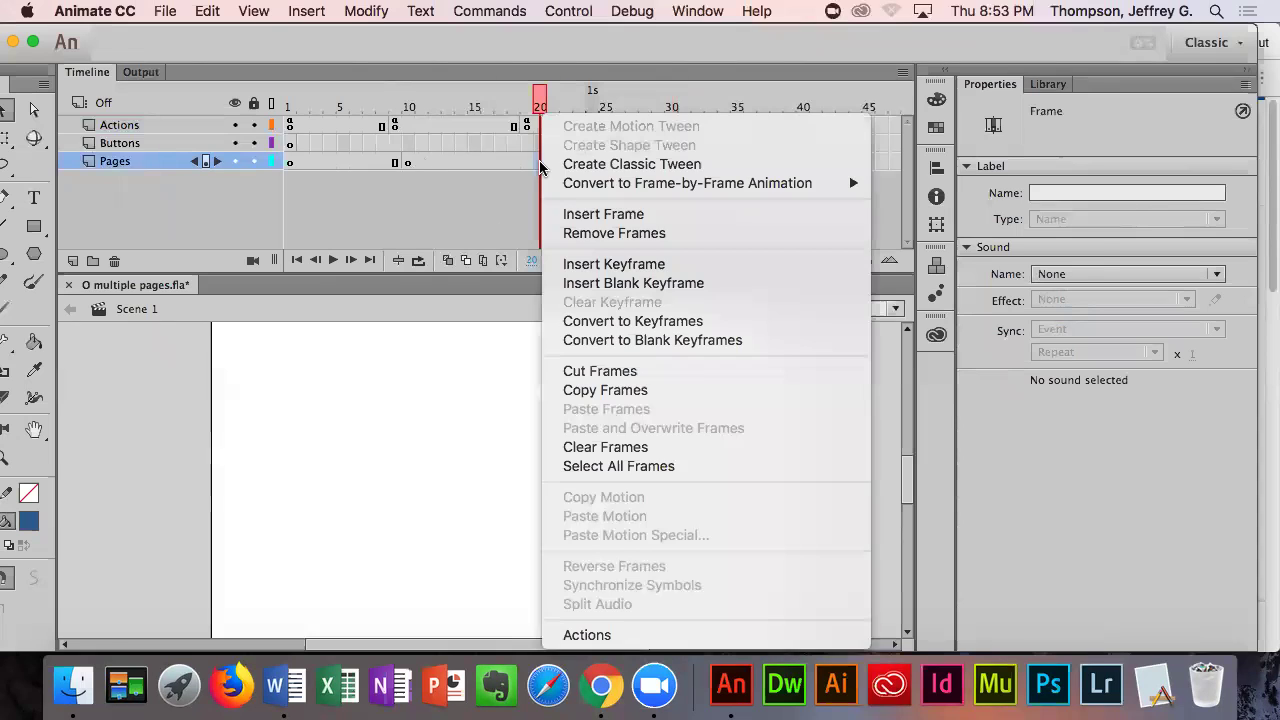
{"action": "left_click", "coordinate": [610, 266]}
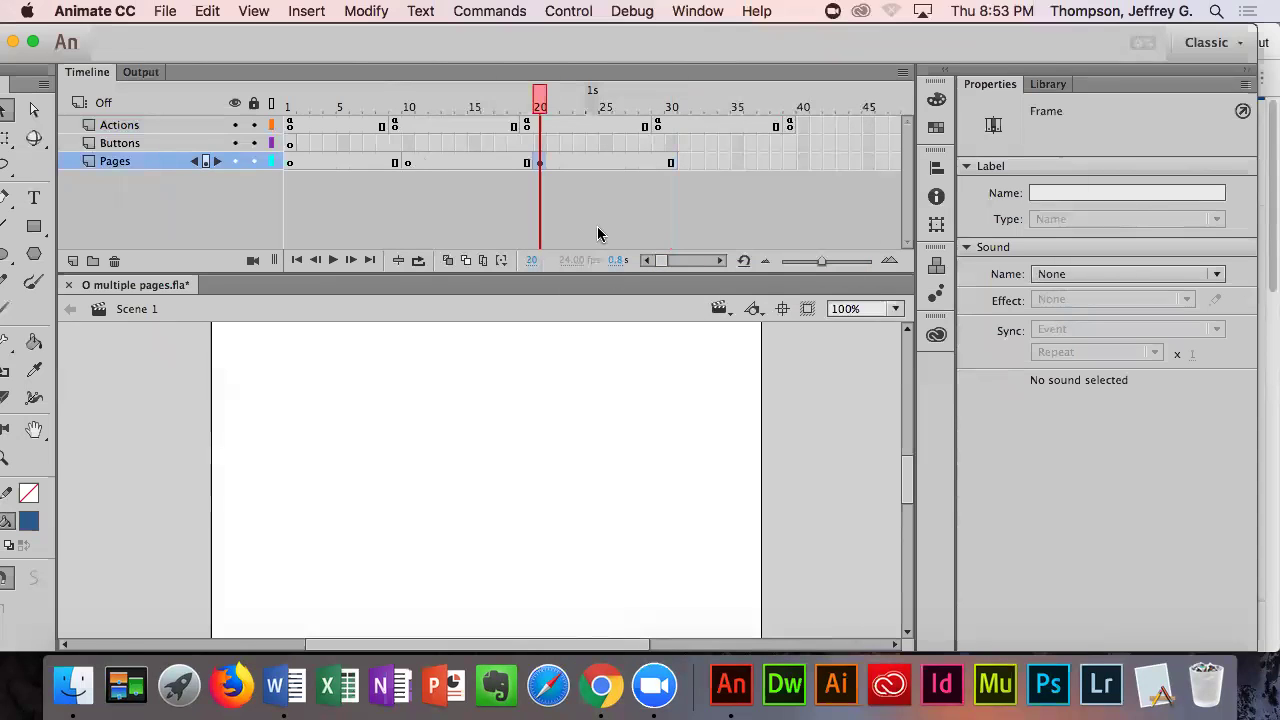
{"action": "left_click", "coordinate": [600, 234]}
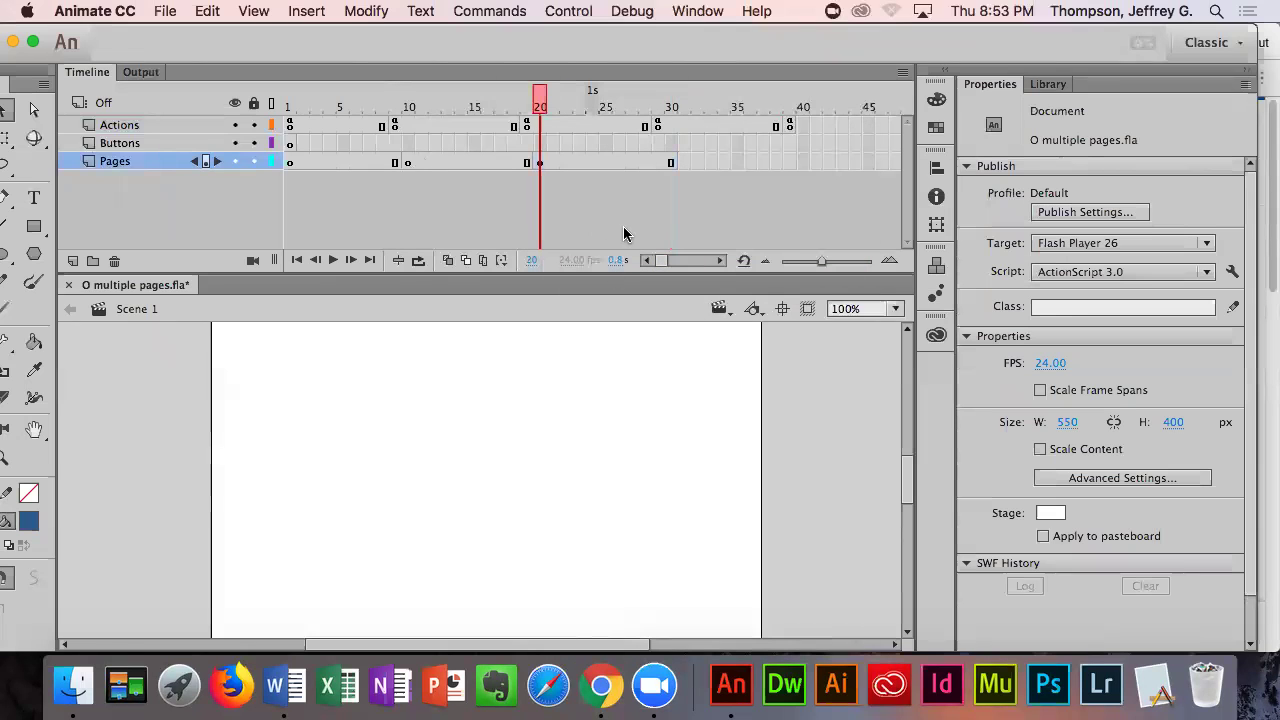
- Close the options of frame 30 and undo the insertions made beyond frame 10 on the Pages layer
{"action": "left_click", "coordinate": [790, 161]}
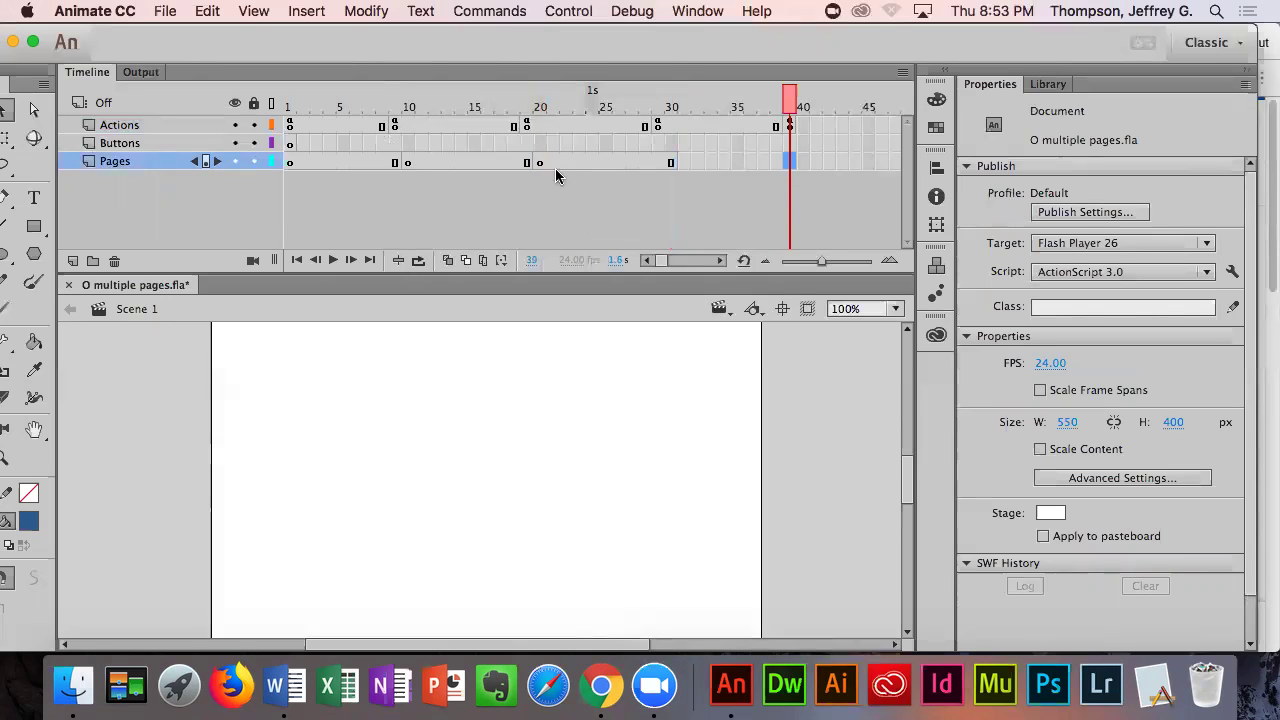
{"action": "left_click", "coordinate": [670, 162]}
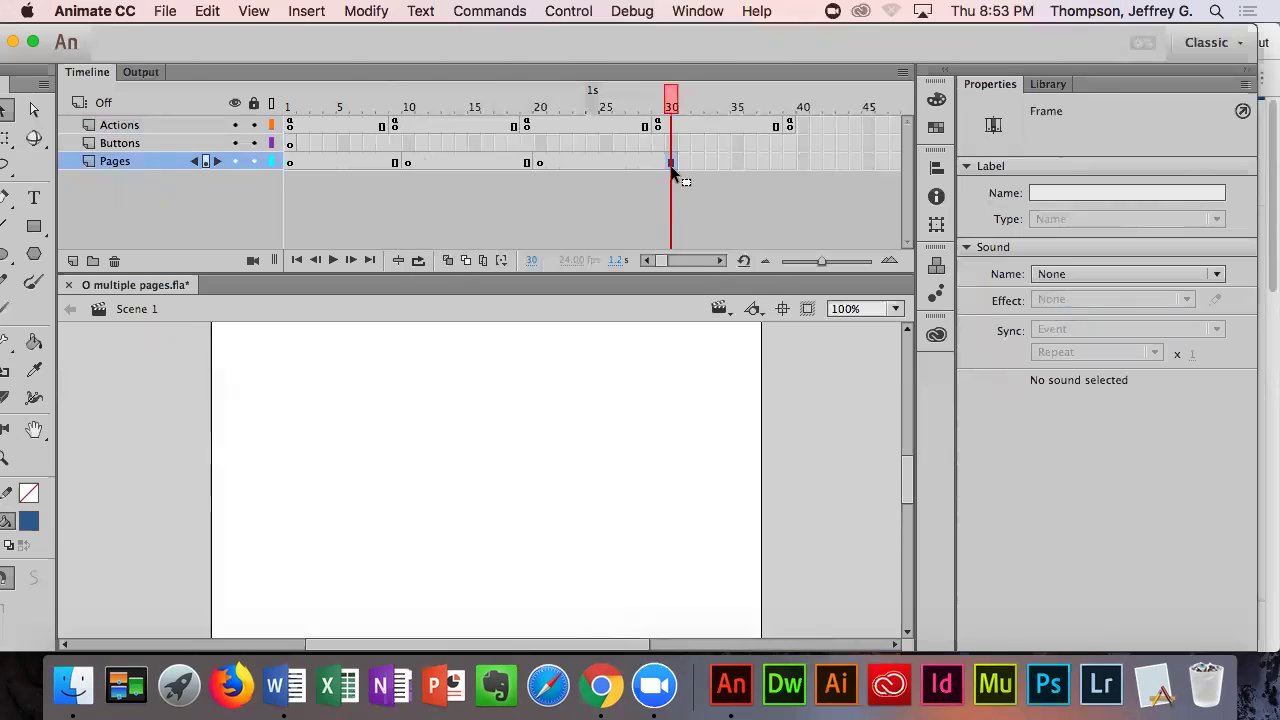
{"action": "right_click", "coordinate": [671, 164]}
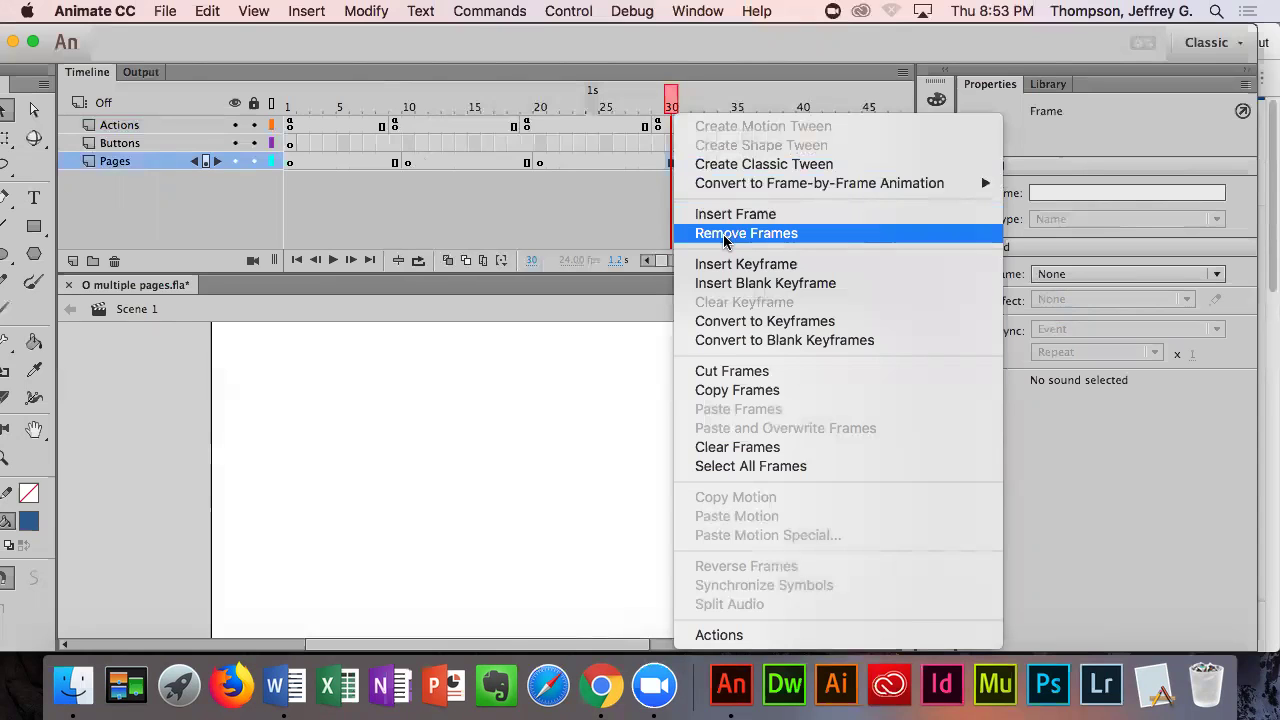
{"action": "mouse_move", "coordinate": [729, 184]}
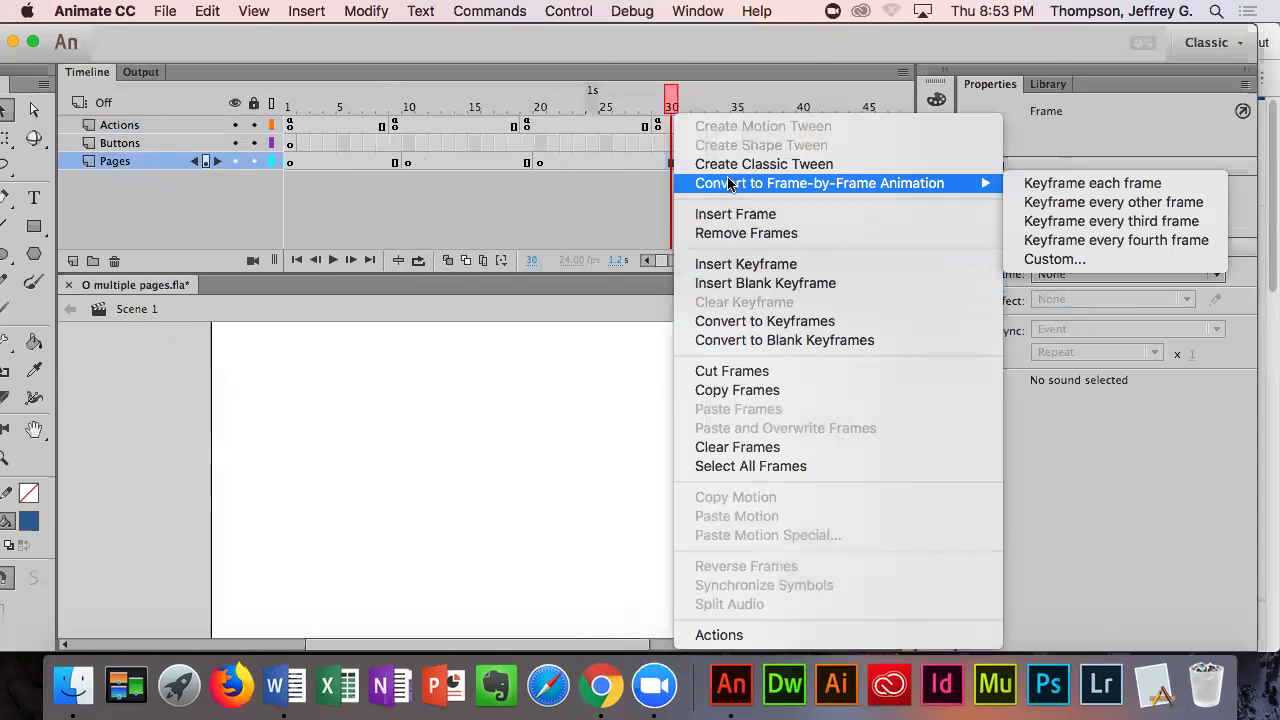
{"action": "left_click", "coordinate": [518, 470]}
{"action": "key", "text": "Return"}
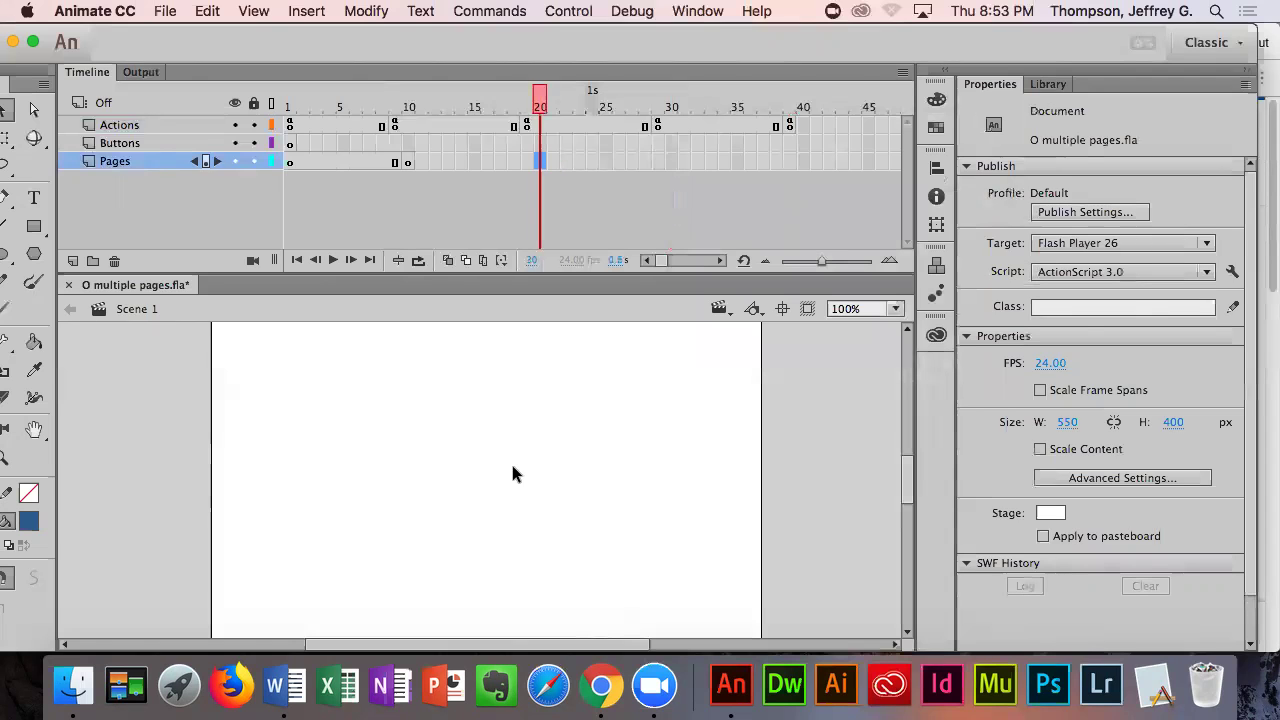
- Insert keyframes on frames 20 and 30 of the Pages layer
{"action": "right_click", "coordinate": [538, 162]}
{"action": "left_click", "coordinate": [637, 264]}
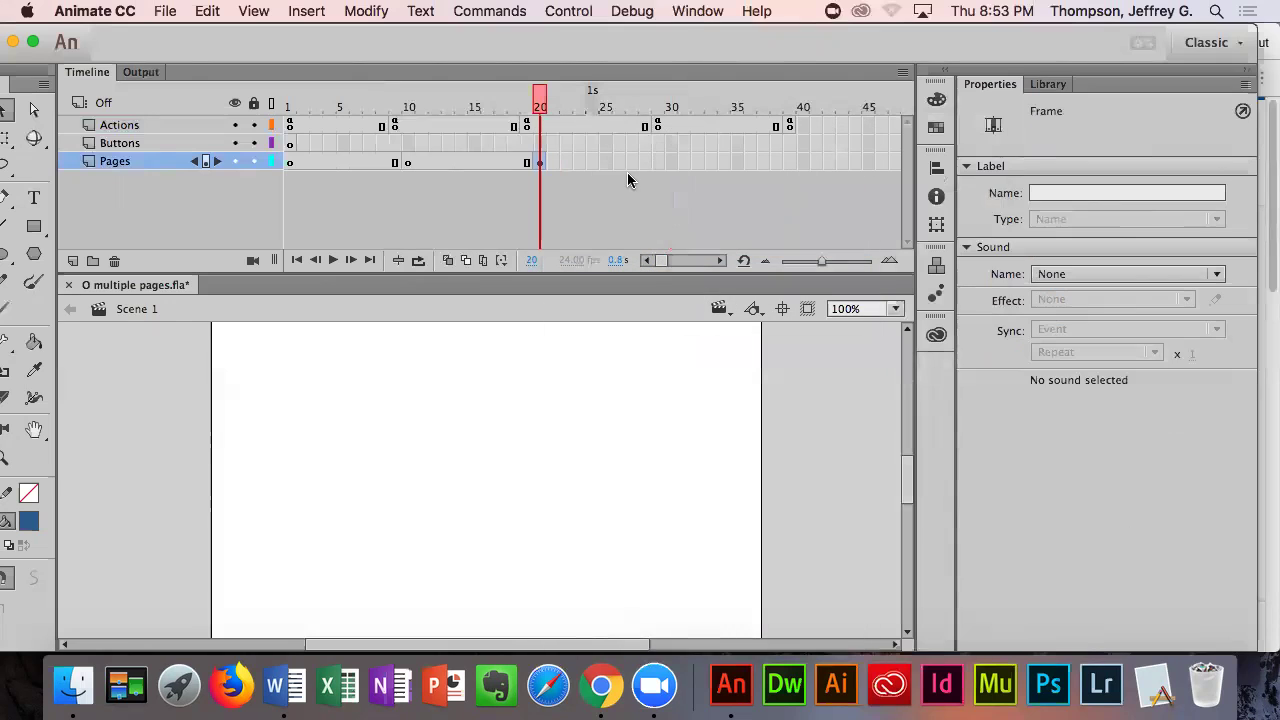
{"action": "left_click", "coordinate": [672, 162]}
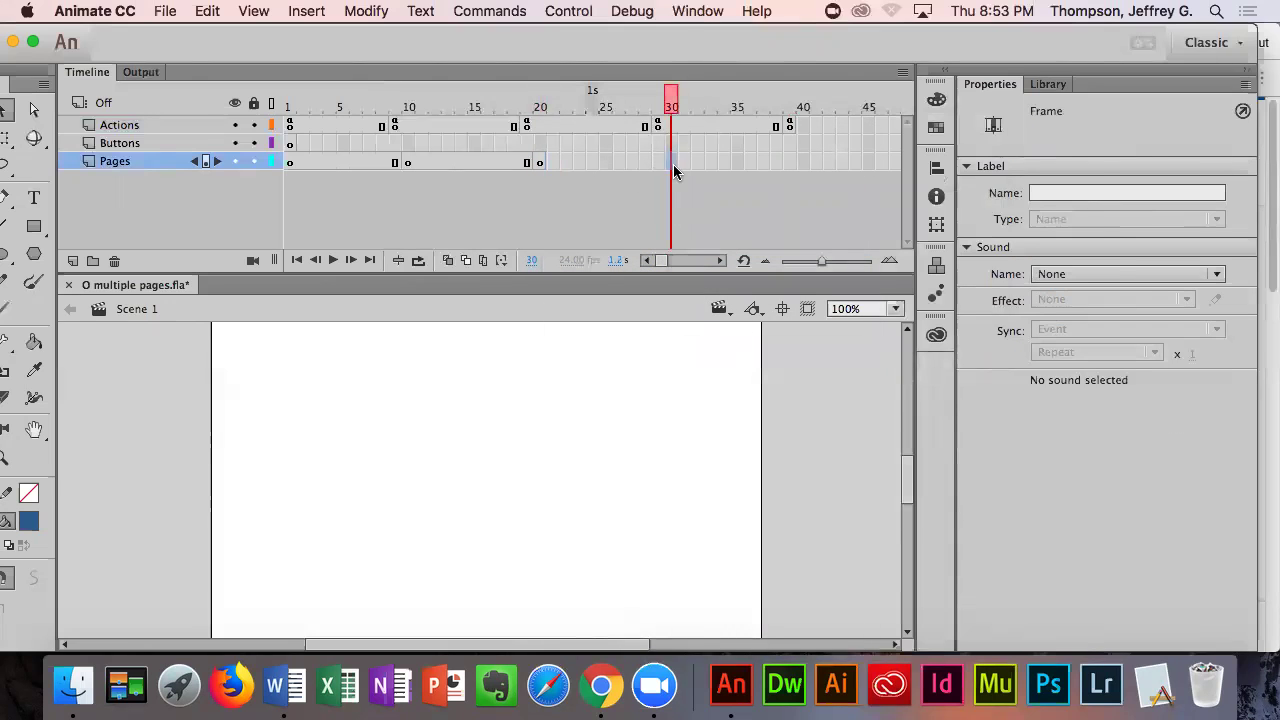
{"action": "right_click", "coordinate": [672, 162]}
{"action": "left_click", "coordinate": [740, 264]}
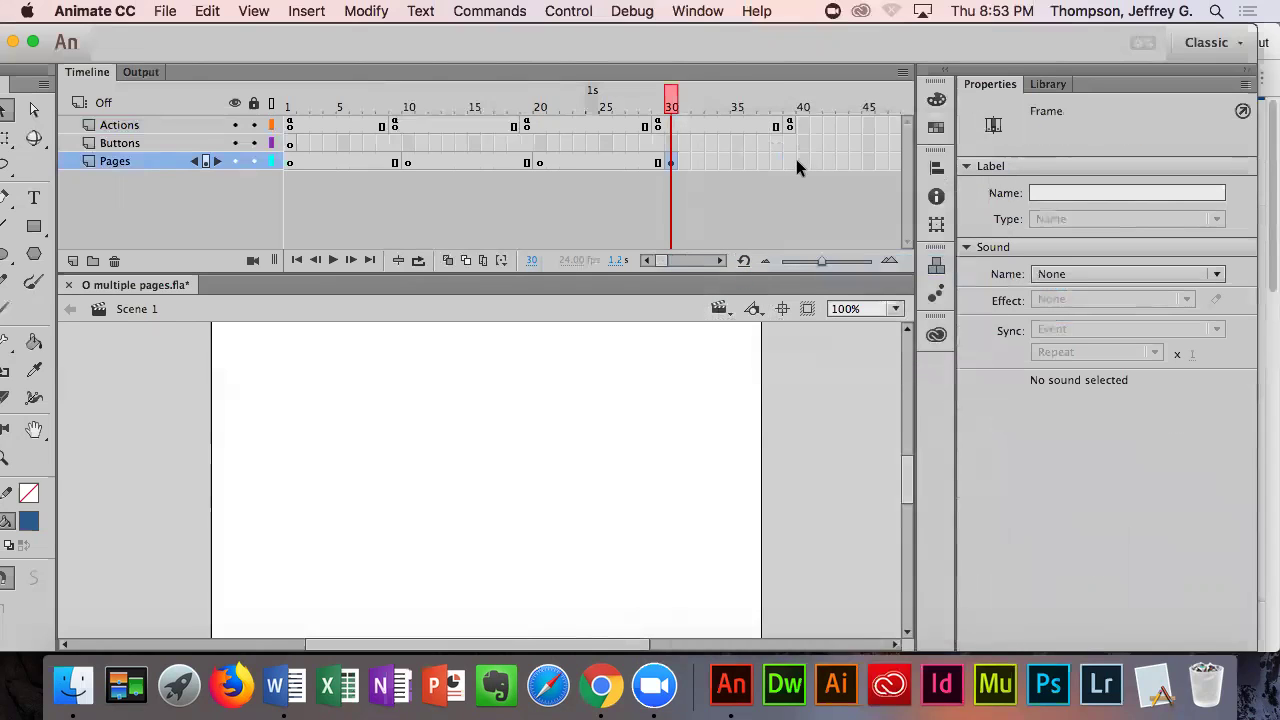
{"action": "left_click", "coordinate": [802, 162]}
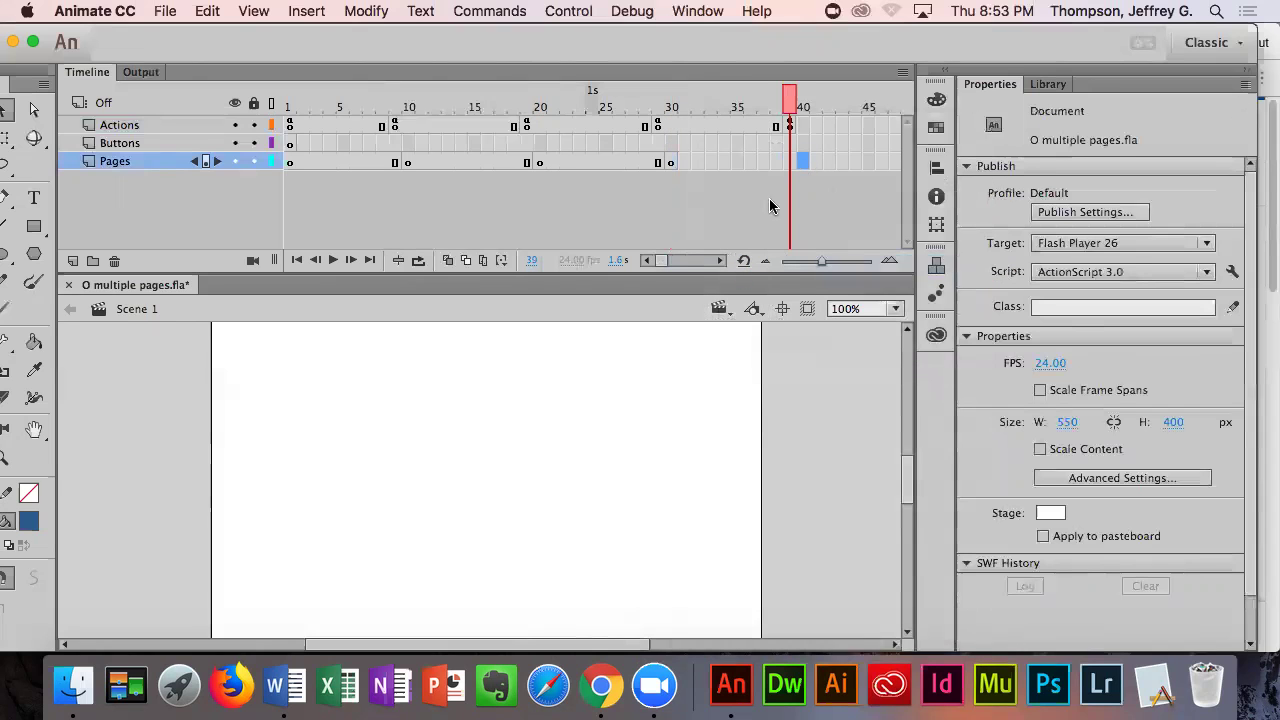
- Switch to the Word assignment and read instruction 7 to see which layers need a regular frame and at which position
{"action": "left_click", "coordinate": [296, 702]}
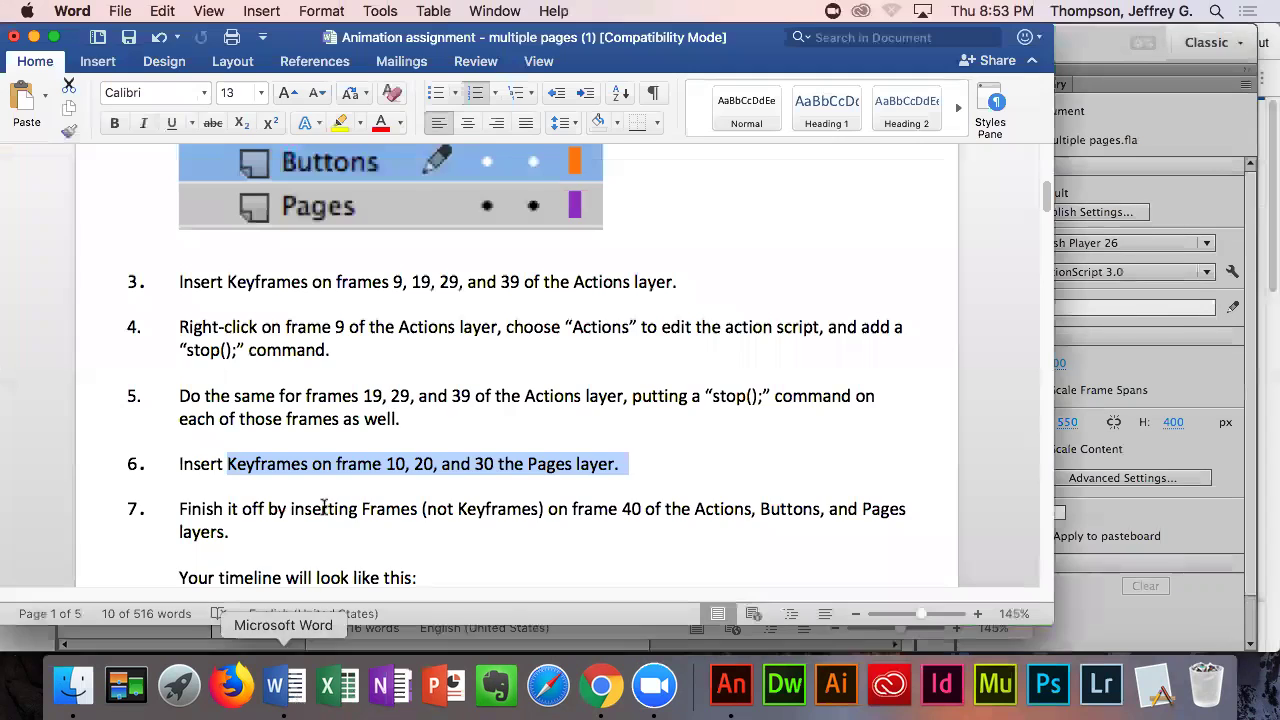
{"action": "scroll", "coordinate": [326, 500], "scroll_direction": "down", "scroll_amount": 2}
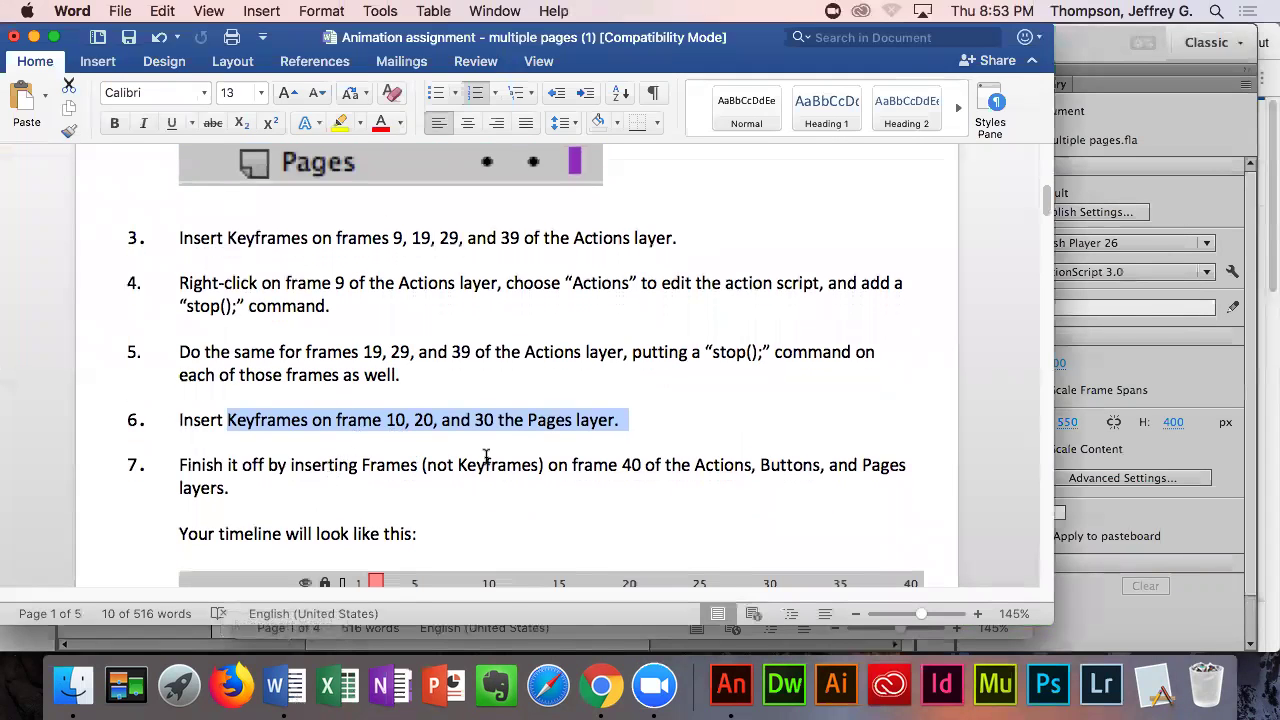
{"action": "left_click", "coordinate": [457, 465]}
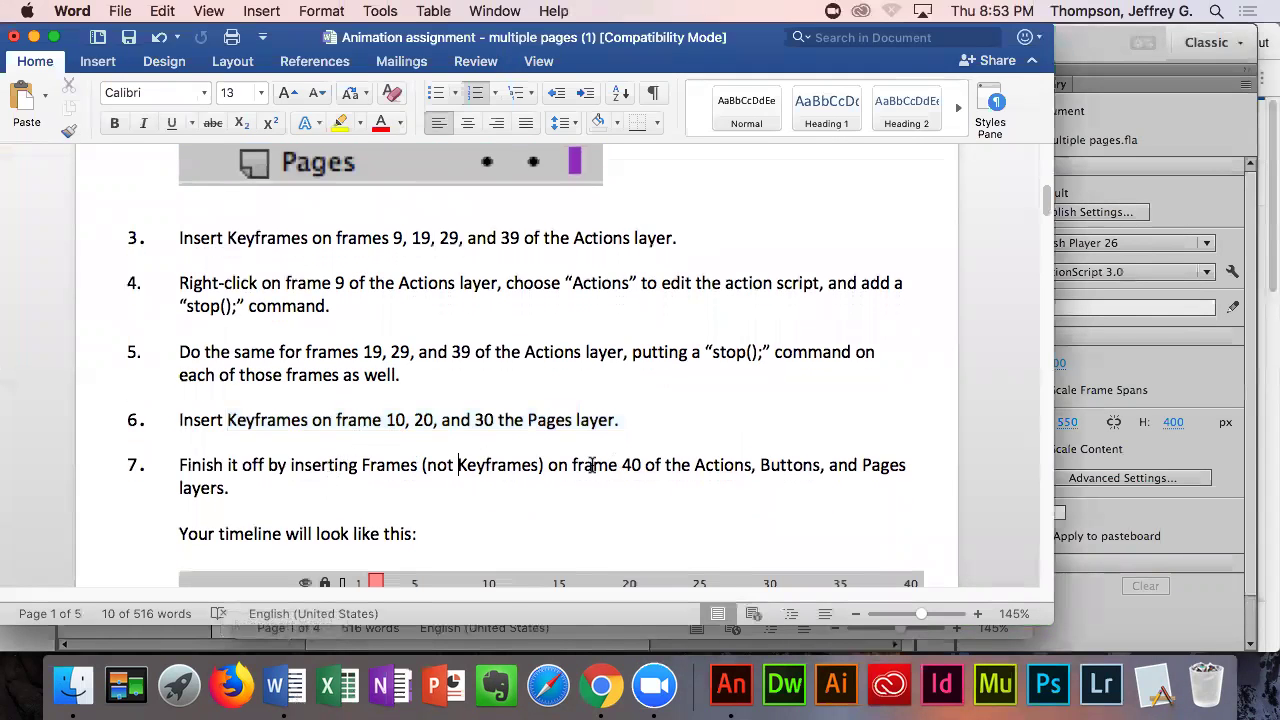
{"action": "left_click_drag", "start_coordinate": [588, 465], "coordinate": [664, 468]}
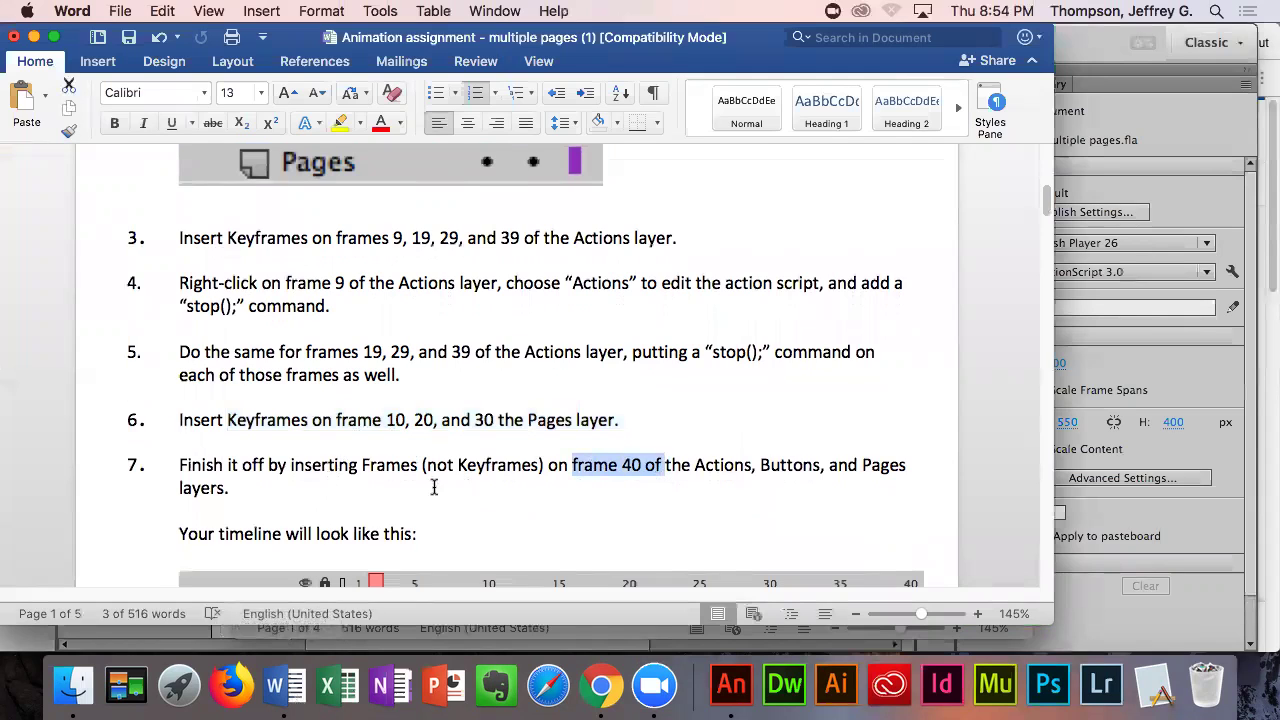
- Switch to Animate CC and insert a regular frame at frame 40 of the Actions layer
{"action": "left_click", "coordinate": [1141, 186]}
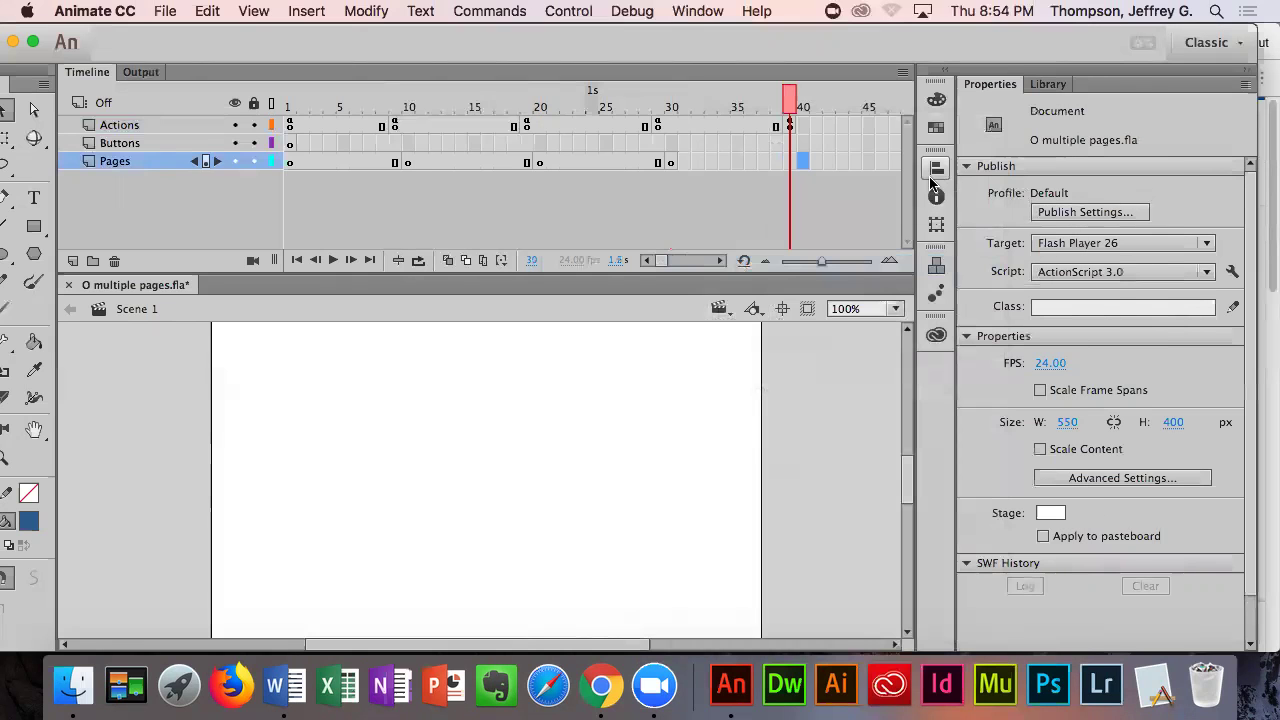
{"action": "left_click", "coordinate": [802, 121]}
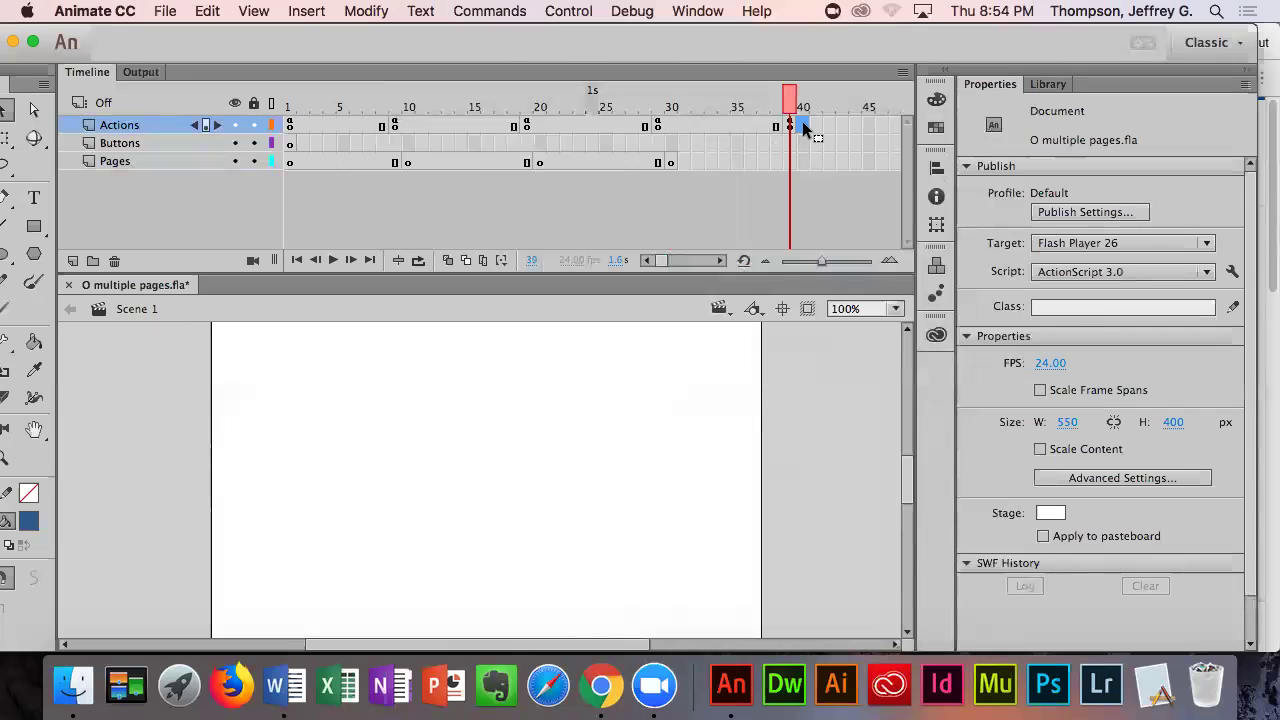
{"action": "right_click", "coordinate": [802, 121]}
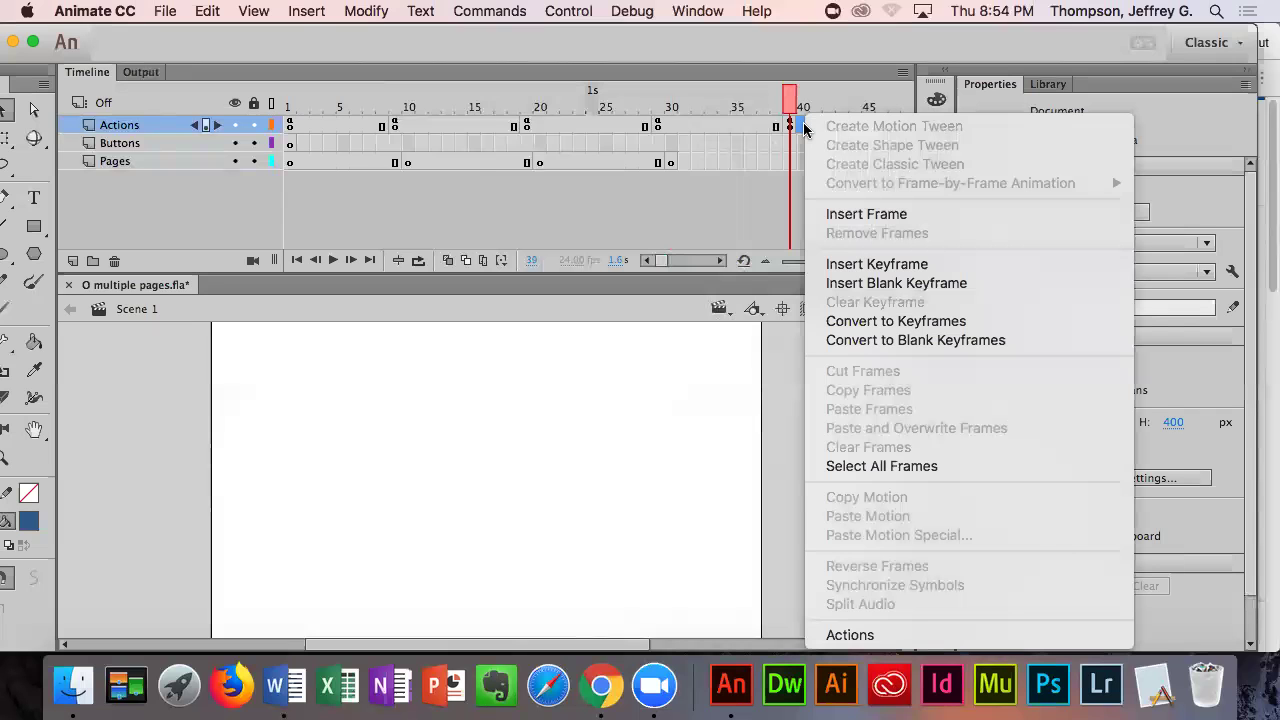
{"action": "left_click", "coordinate": [872, 214]}
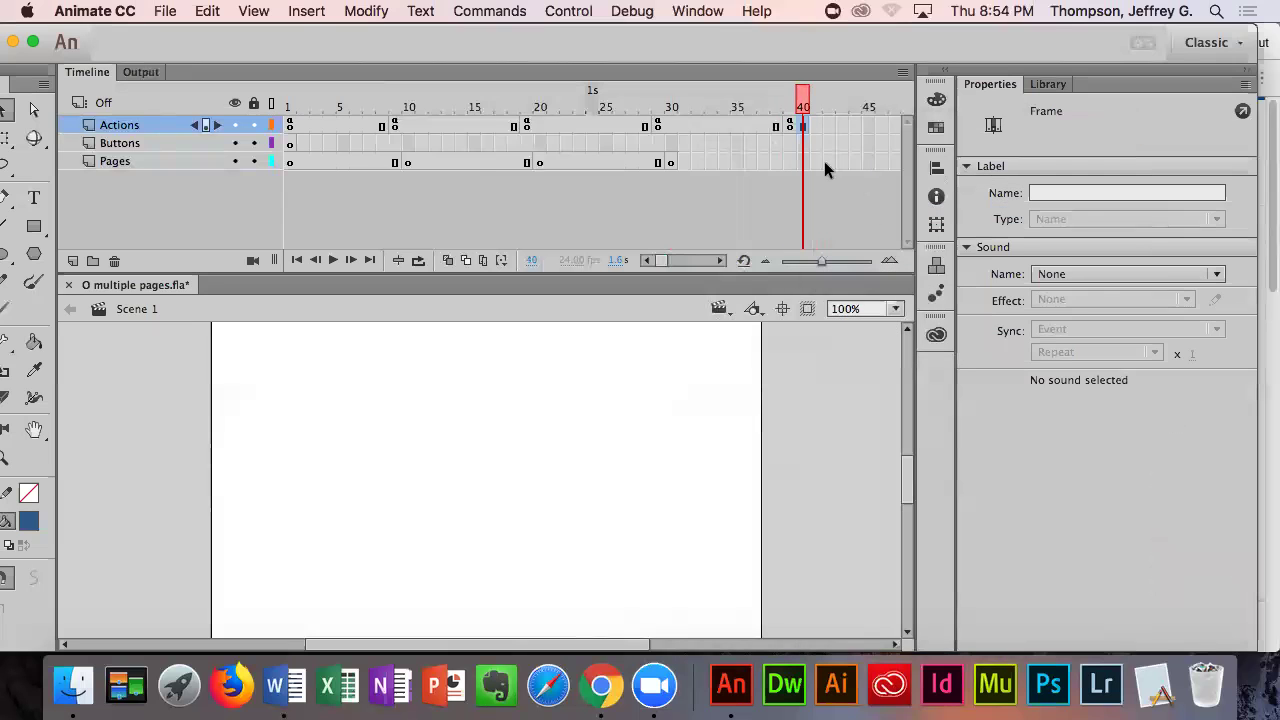
- Insert regular frames at frame 40 of the Buttons and Pages layers
{"action": "left_click", "coordinate": [802, 145]}
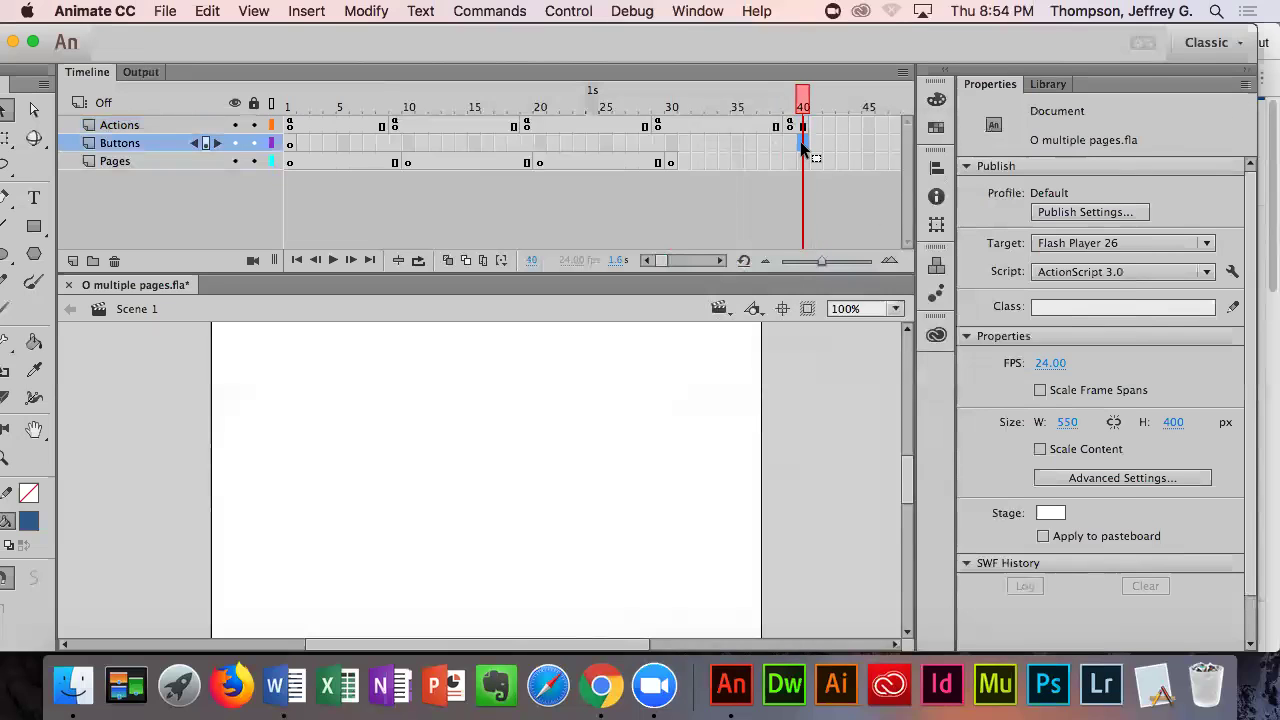
{"action": "right_click", "coordinate": [802, 145]}
{"action": "left_click", "coordinate": [862, 214]}
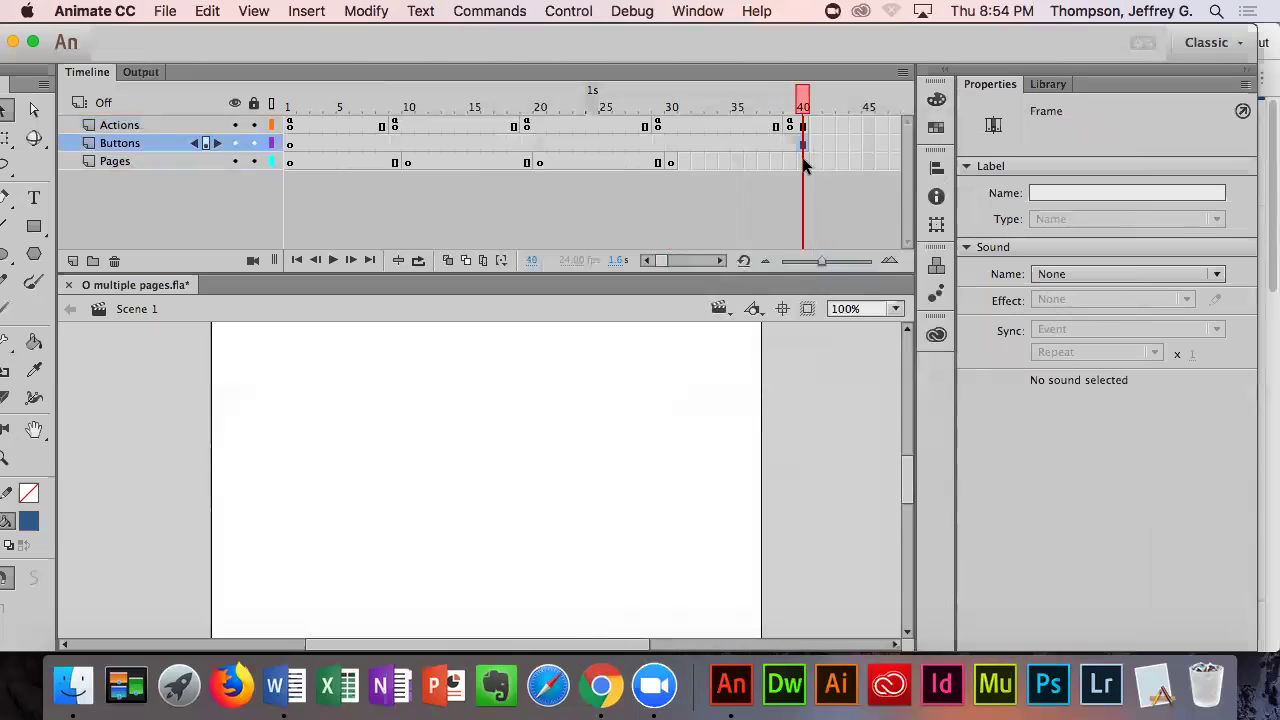
{"action": "left_click", "coordinate": [804, 162]}
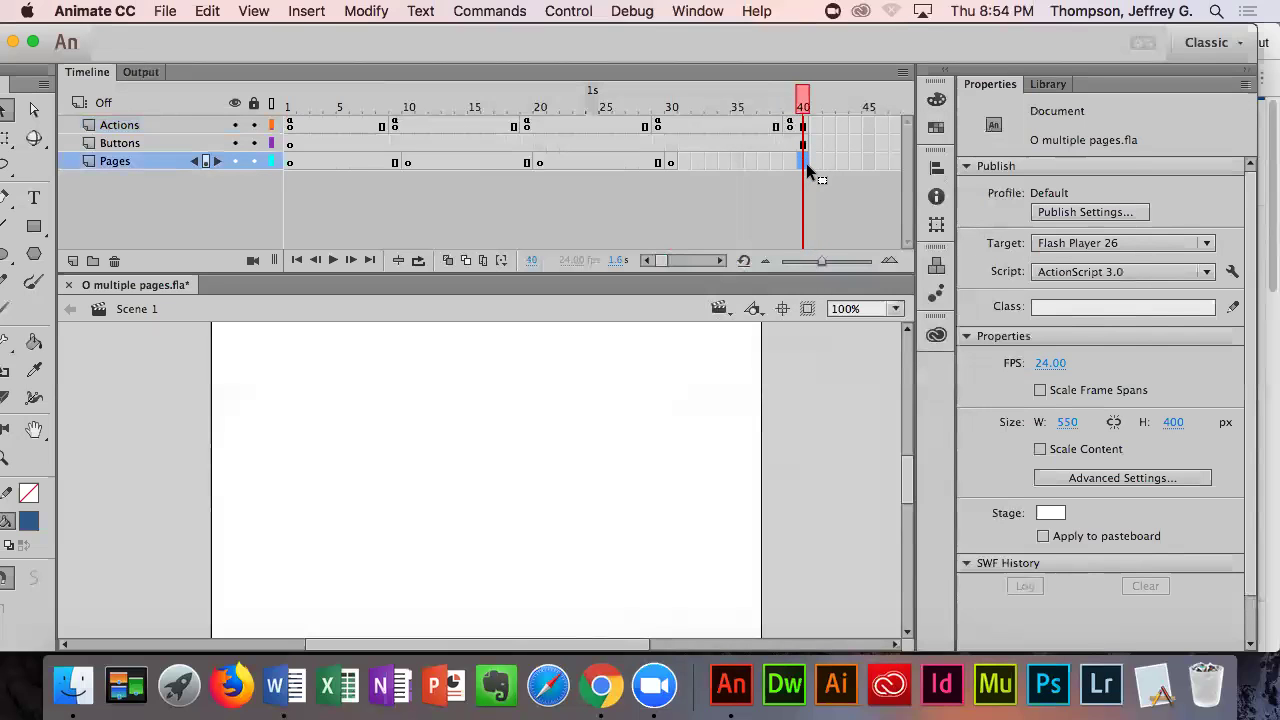
{"action": "right_click", "coordinate": [806, 163]}
{"action": "left_click", "coordinate": [852, 213]}
- Scrub the playhead back to frame 1 to review the timeline of all three layers
{"action": "left_click_drag", "start_coordinate": [803, 97], "coordinate": [568, 130]}
{"action": "key", "text": "Return"}
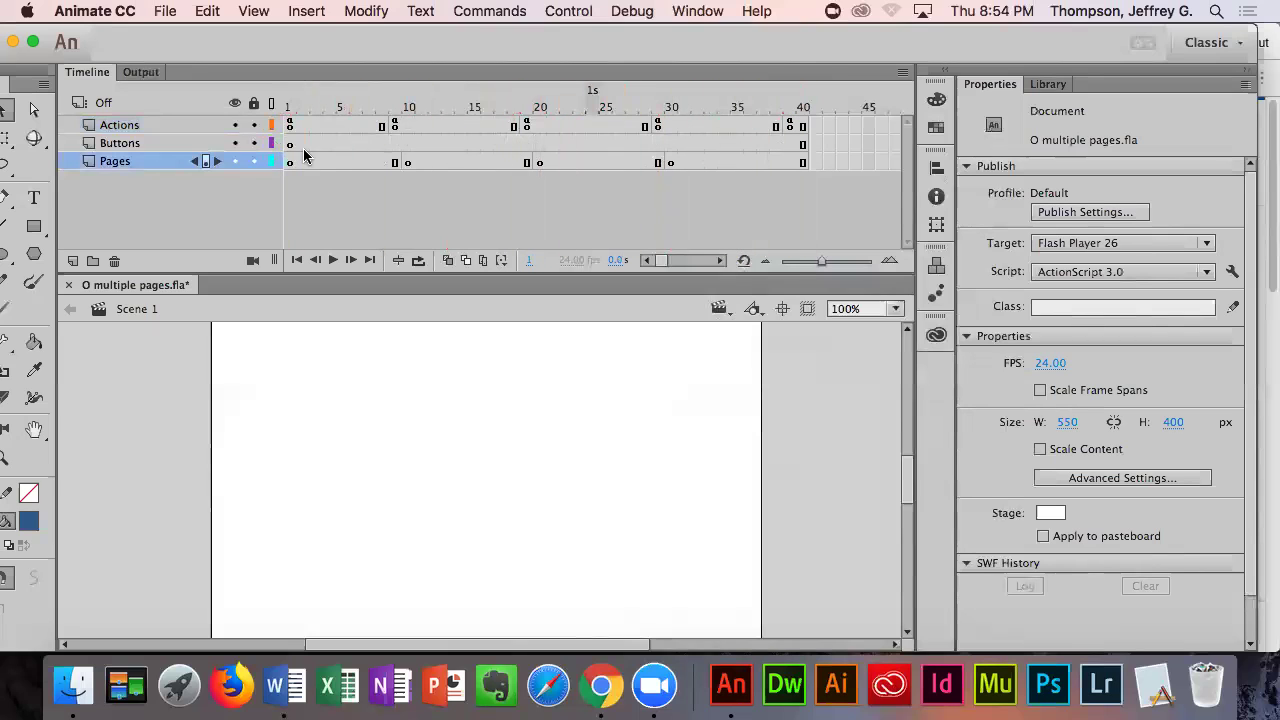
{"action": "left_click_drag", "start_coordinate": [678, 155], "coordinate": [210, 158]}
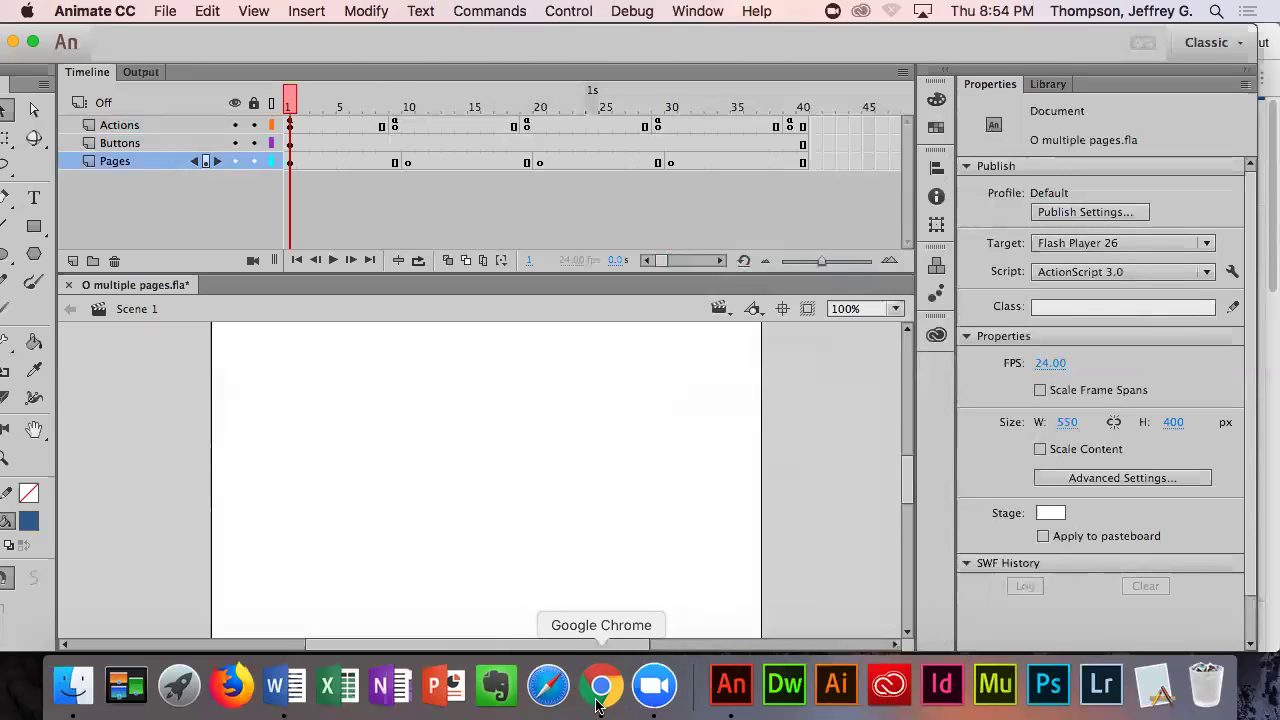
- Switch to the Word assignment, examine the sample timeline under instruction 7 and read instruction 8 about the frame label
{"action": "left_click", "coordinate": [285, 686]}
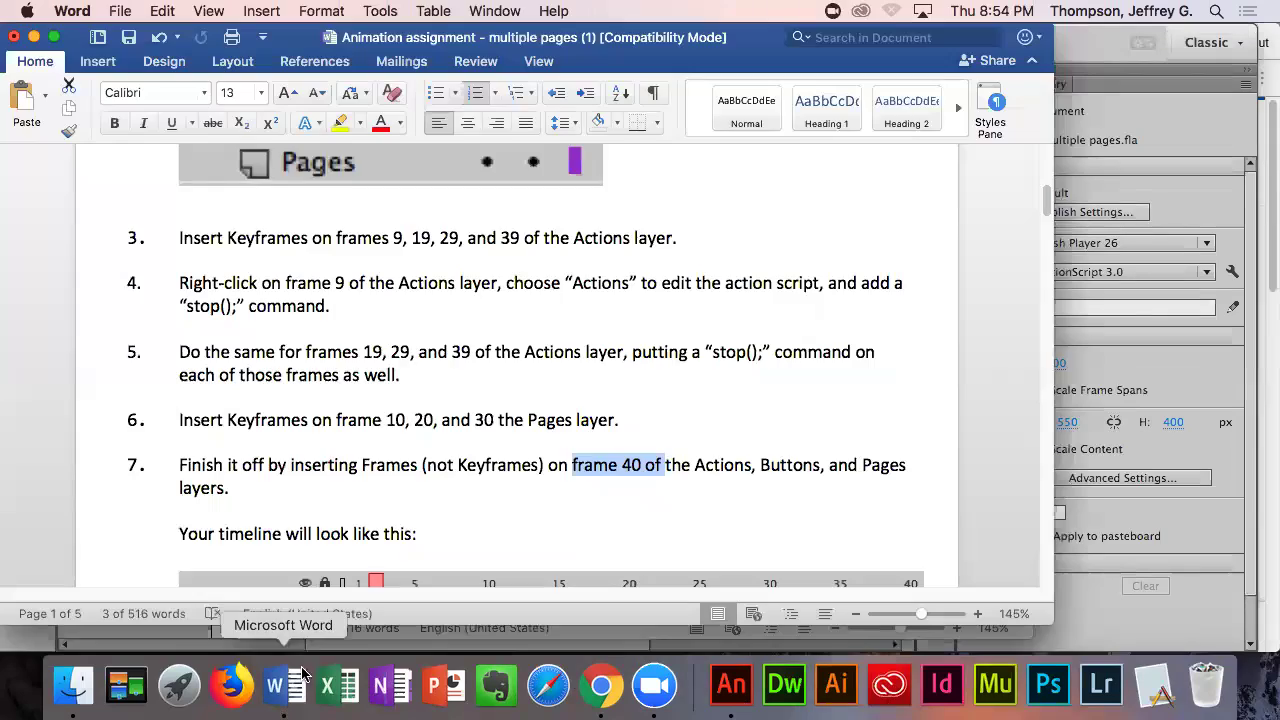
{"action": "scroll", "coordinate": [490, 432], "scroll_direction": "down", "scroll_amount": 20}
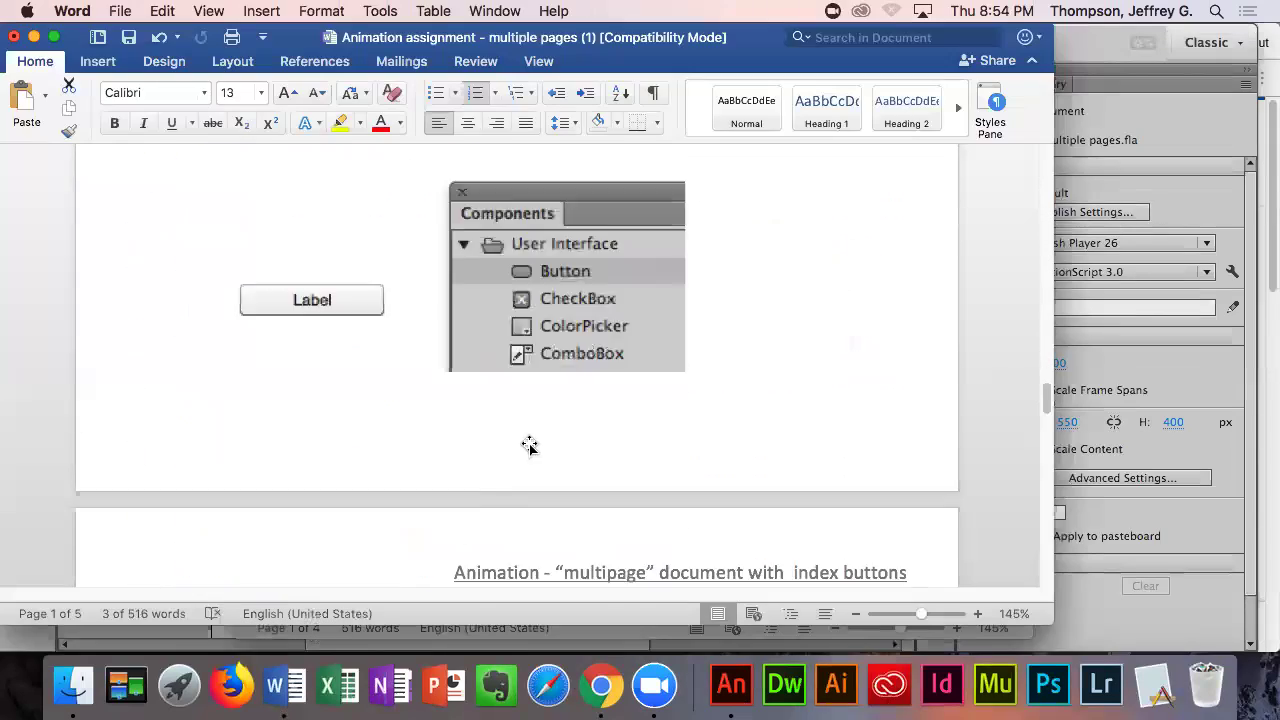
{"action": "scroll", "coordinate": [532, 450], "scroll_direction": "down", "scroll_amount": 20}
{"action": "scroll", "coordinate": [527, 463], "scroll_direction": "up", "scroll_amount": 8}
{"action": "scroll", "coordinate": [536, 465], "scroll_direction": "up", "scroll_amount": 5}
{"action": "scroll", "coordinate": [537, 466], "scroll_direction": "up", "scroll_amount": 20}
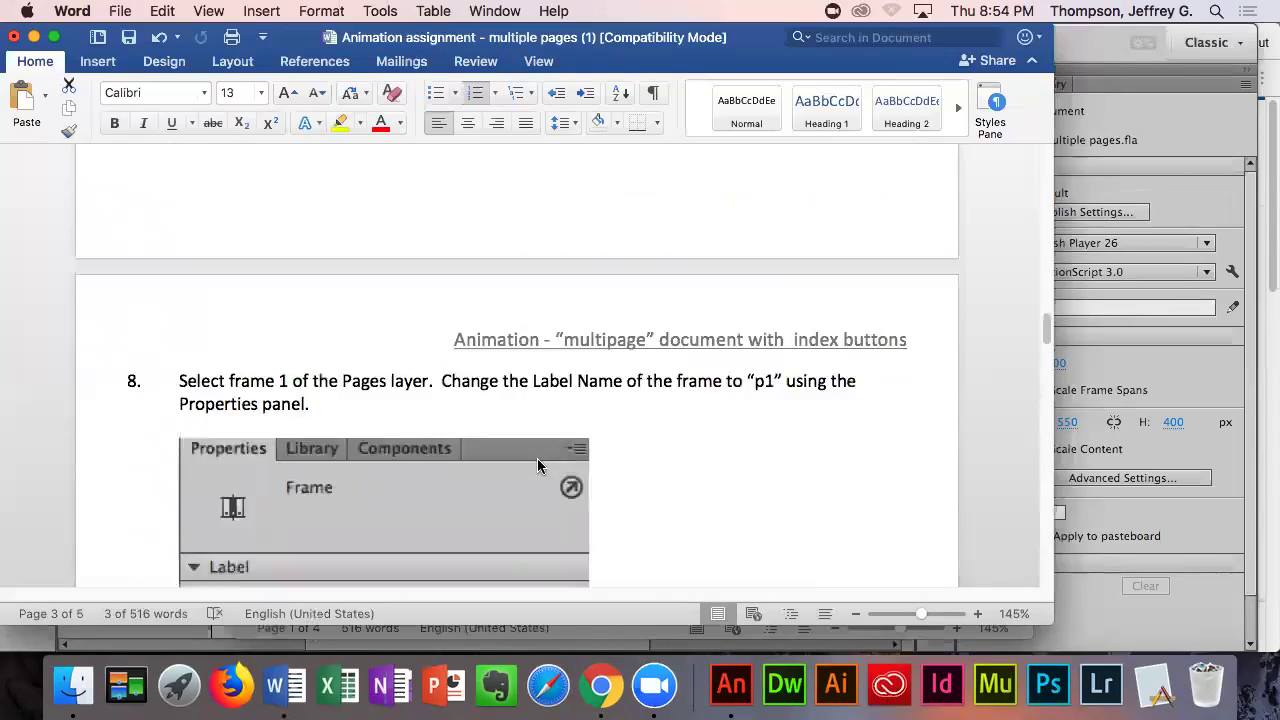
{"action": "scroll", "coordinate": [530, 445], "scroll_direction": "down", "scroll_amount": 10}
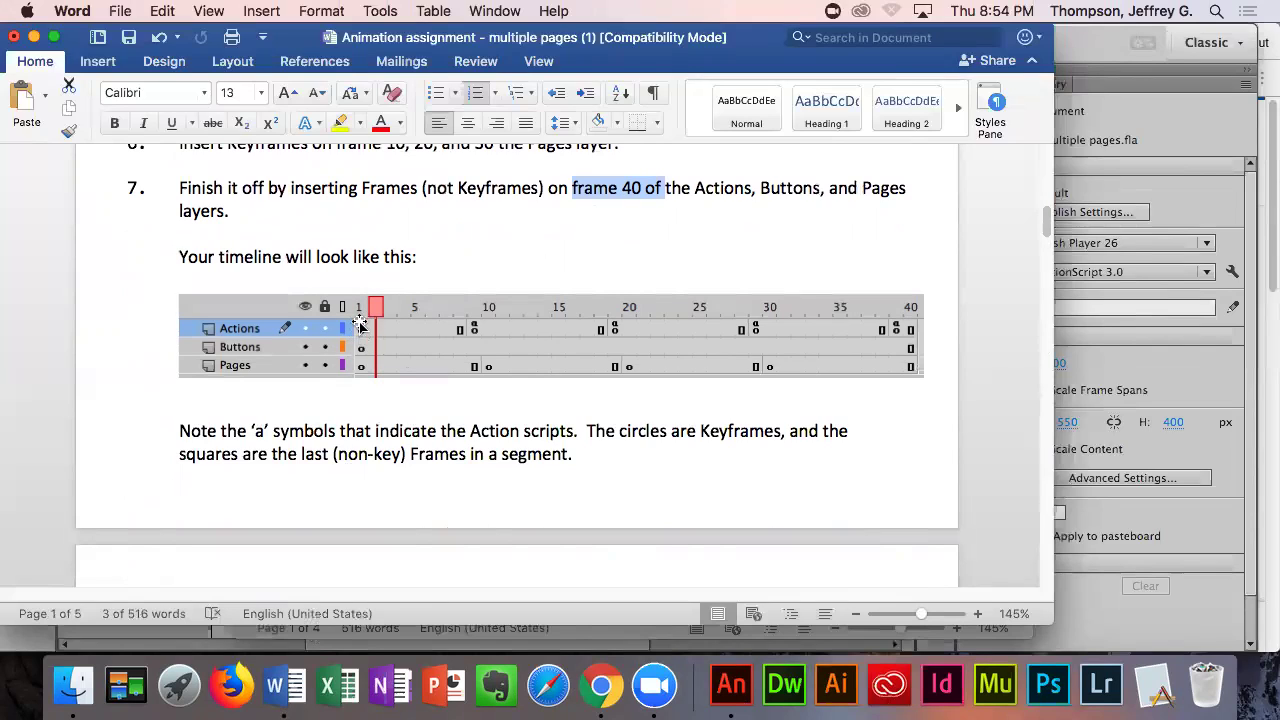
{"action": "scroll", "coordinate": [357, 329], "scroll_direction": "down", "scroll_amount": 10}
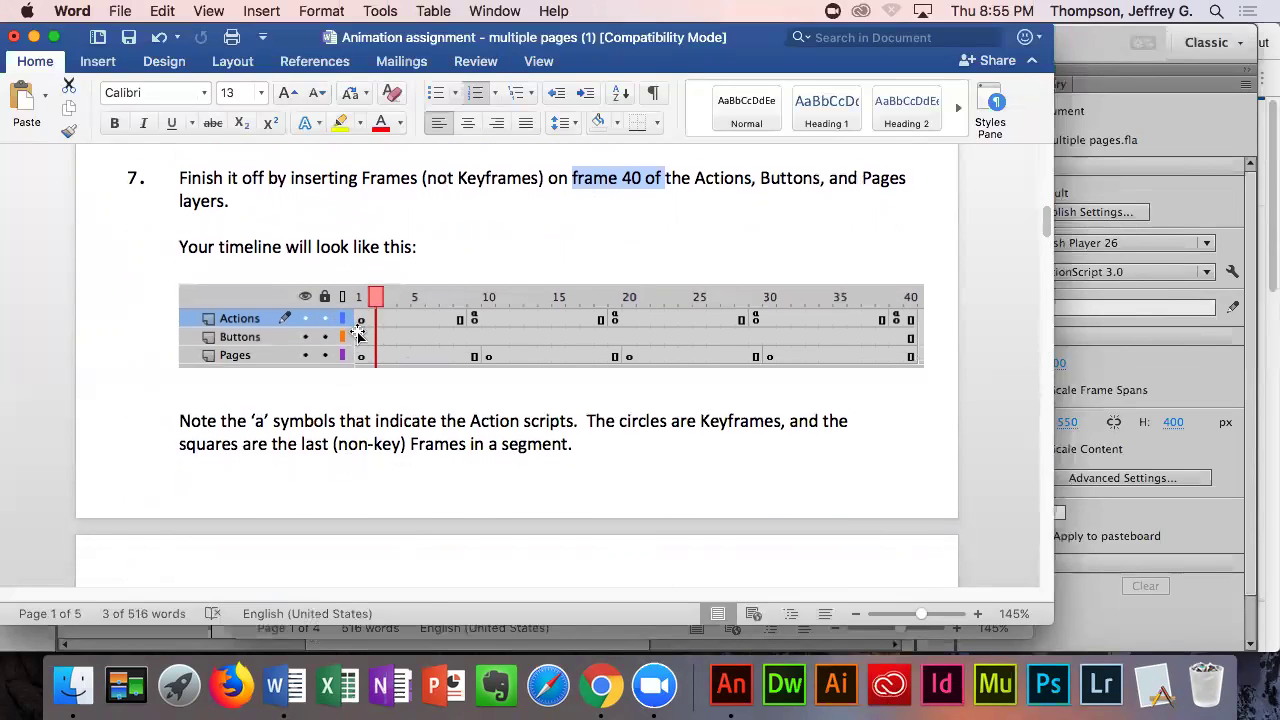
{"action": "scroll", "coordinate": [354, 331], "scroll_direction": "down", "scroll_amount": 10}
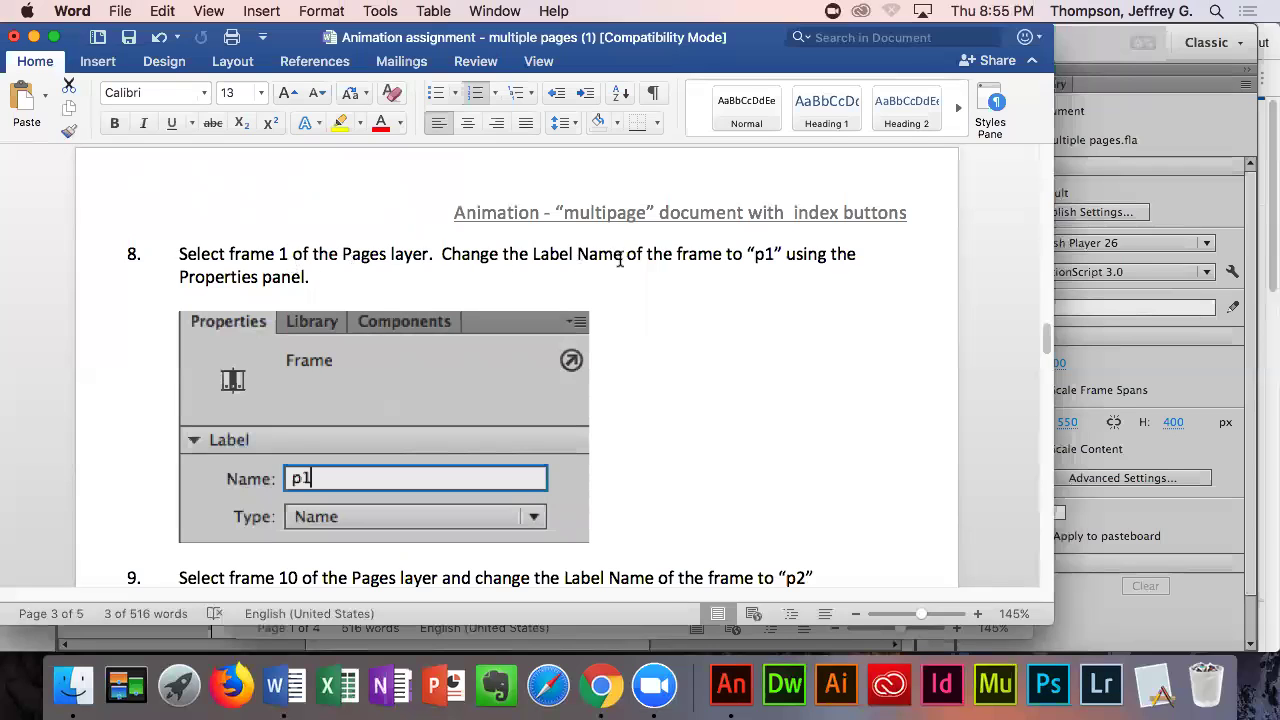
- Switch to Animate CC, check instruction 8 in the Word assignment, and label frame 1 of the Pages layer p1
{"action": "left_click", "coordinate": [1194, 380]}
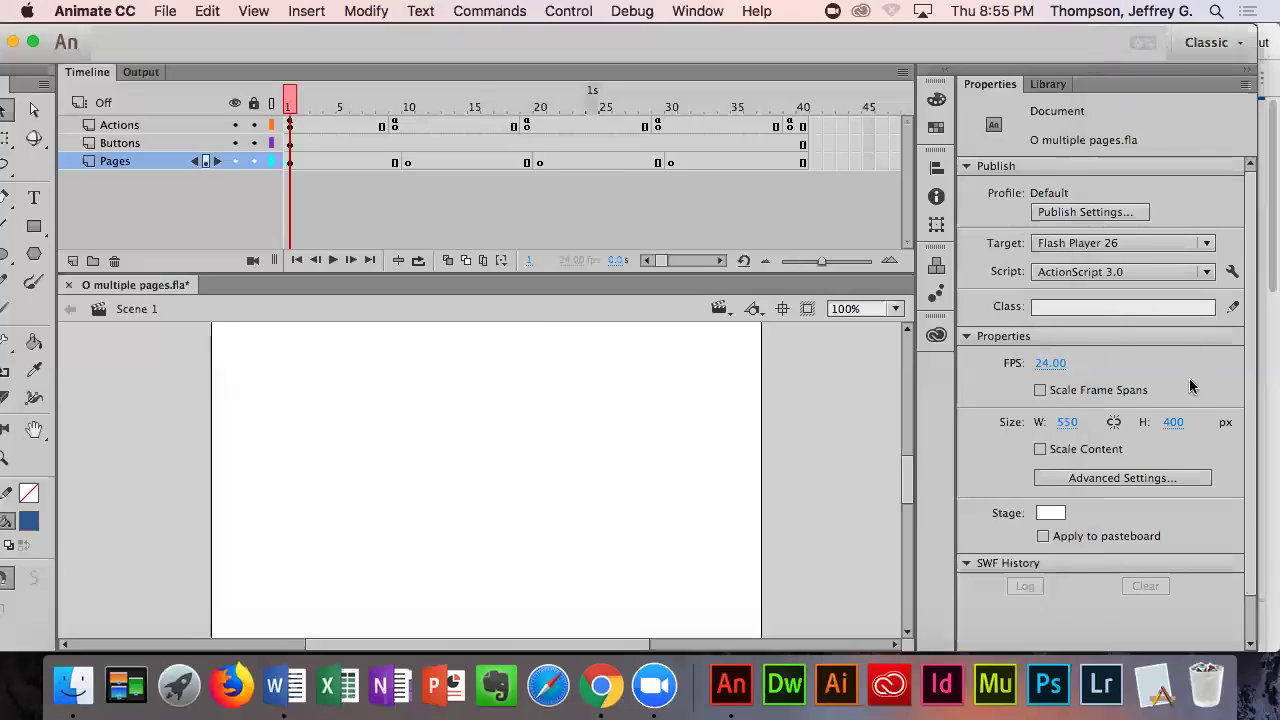
{"action": "left_click", "coordinate": [290, 162]}
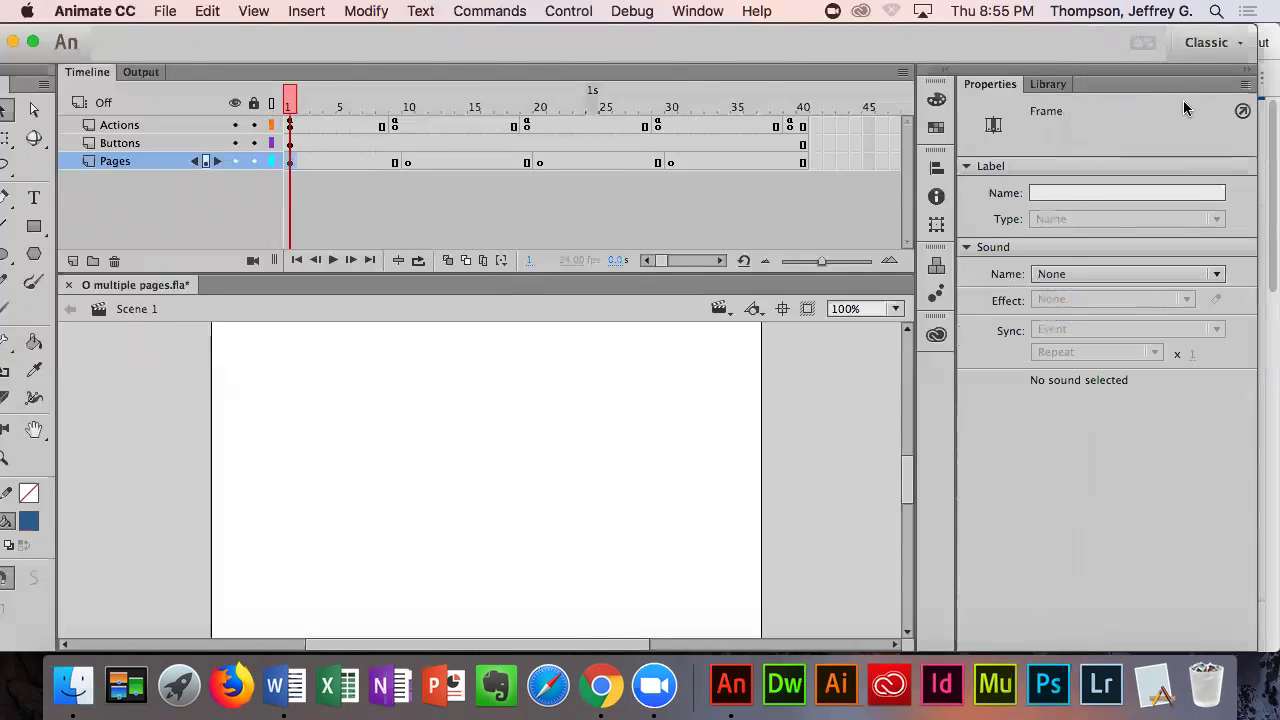
{"action": "left_click", "coordinate": [292, 688]}
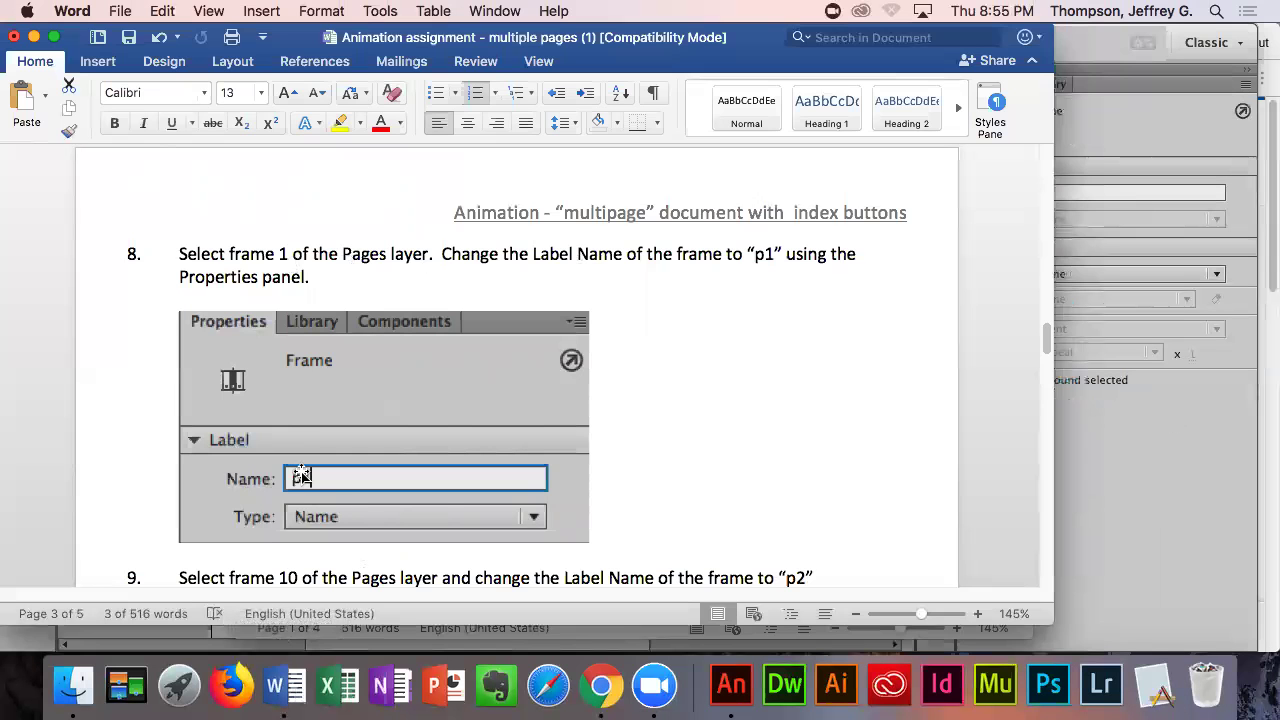
{"action": "left_click", "coordinate": [1151, 500]}
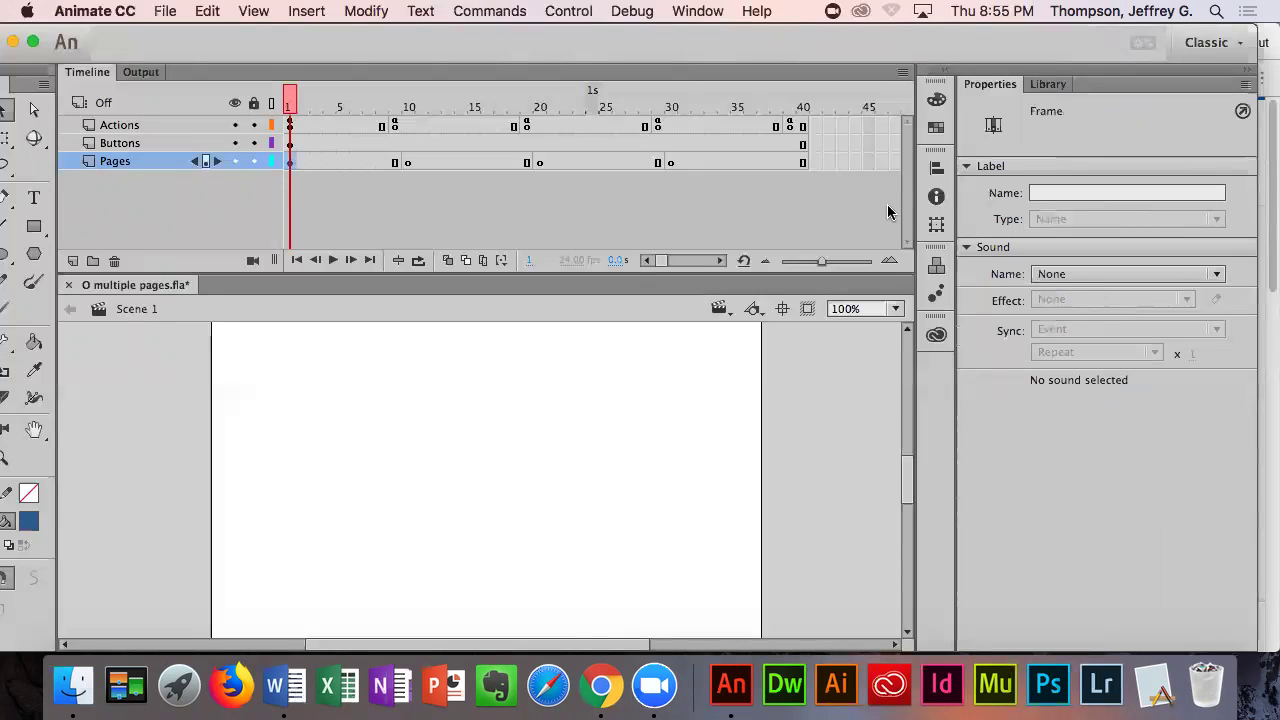
{"action": "left_click", "coordinate": [1060, 192]}
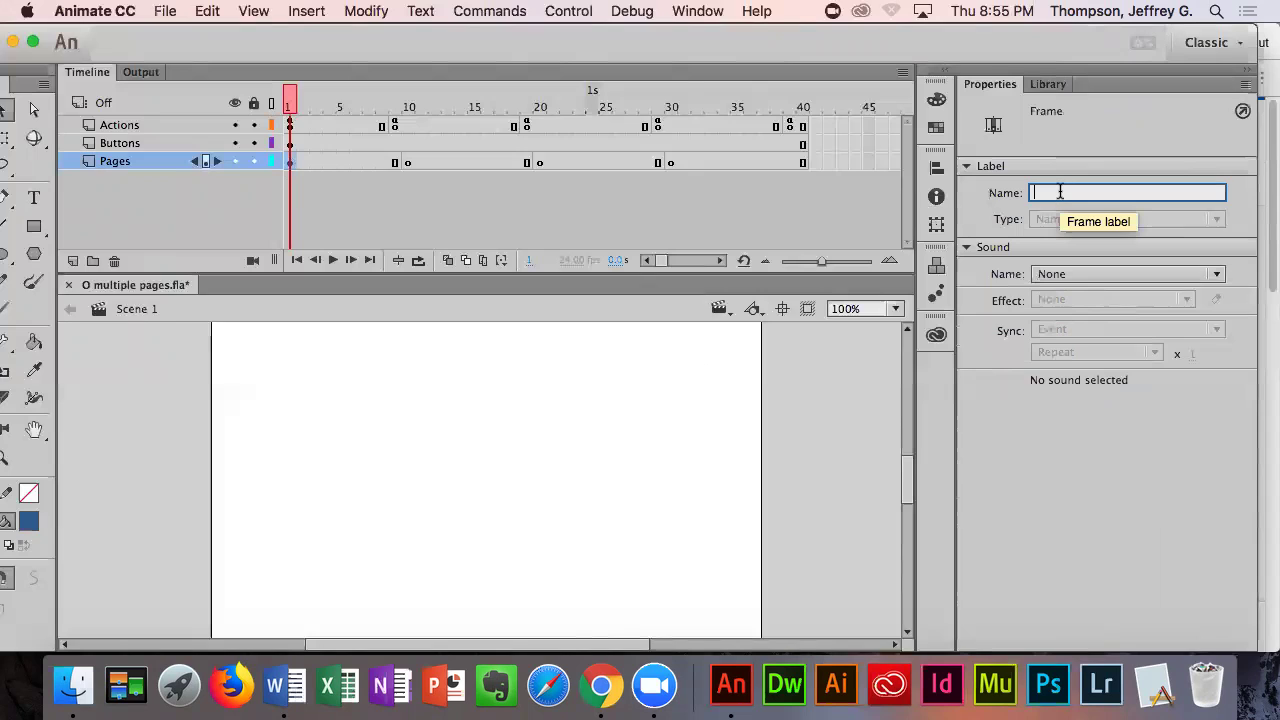
{"action": "type", "text": "p1"}
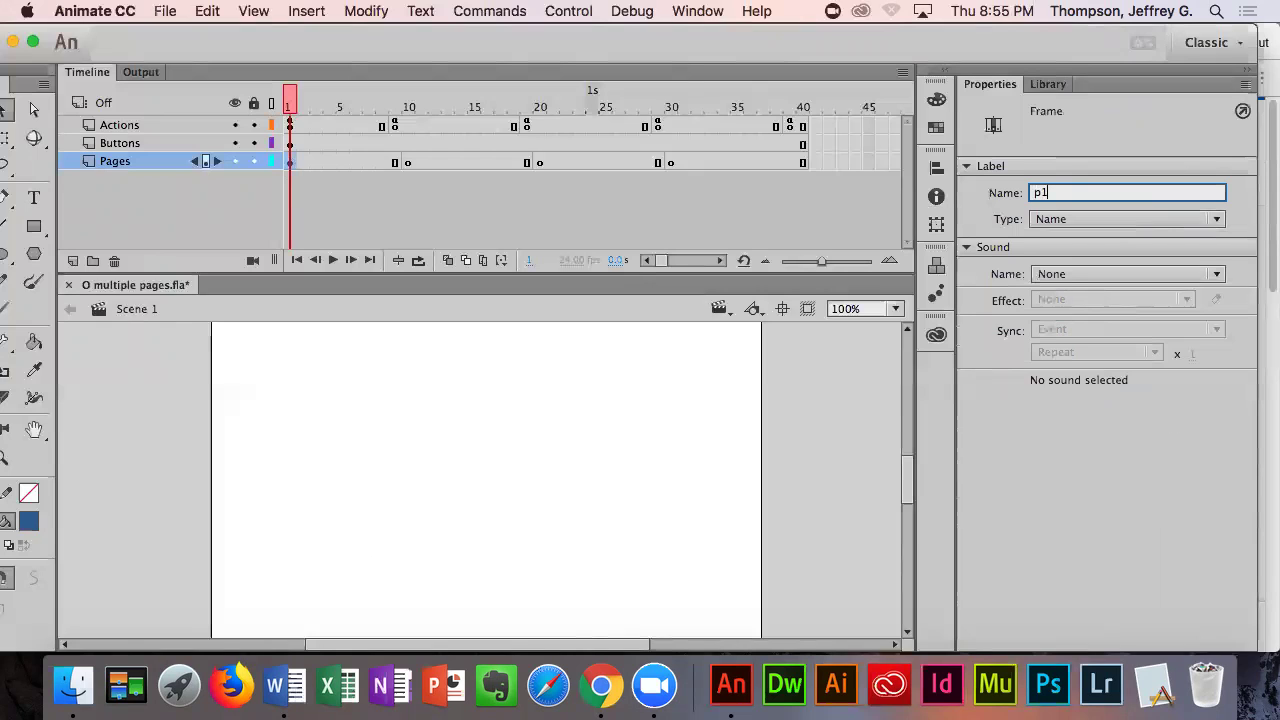
- Label frame 10 of the Pages layer p2 and frame 20 p3
{"action": "left_click", "coordinate": [408, 161]}
{"action": "left_click", "coordinate": [1061, 193]}
{"action": "type", "text": "p2"}
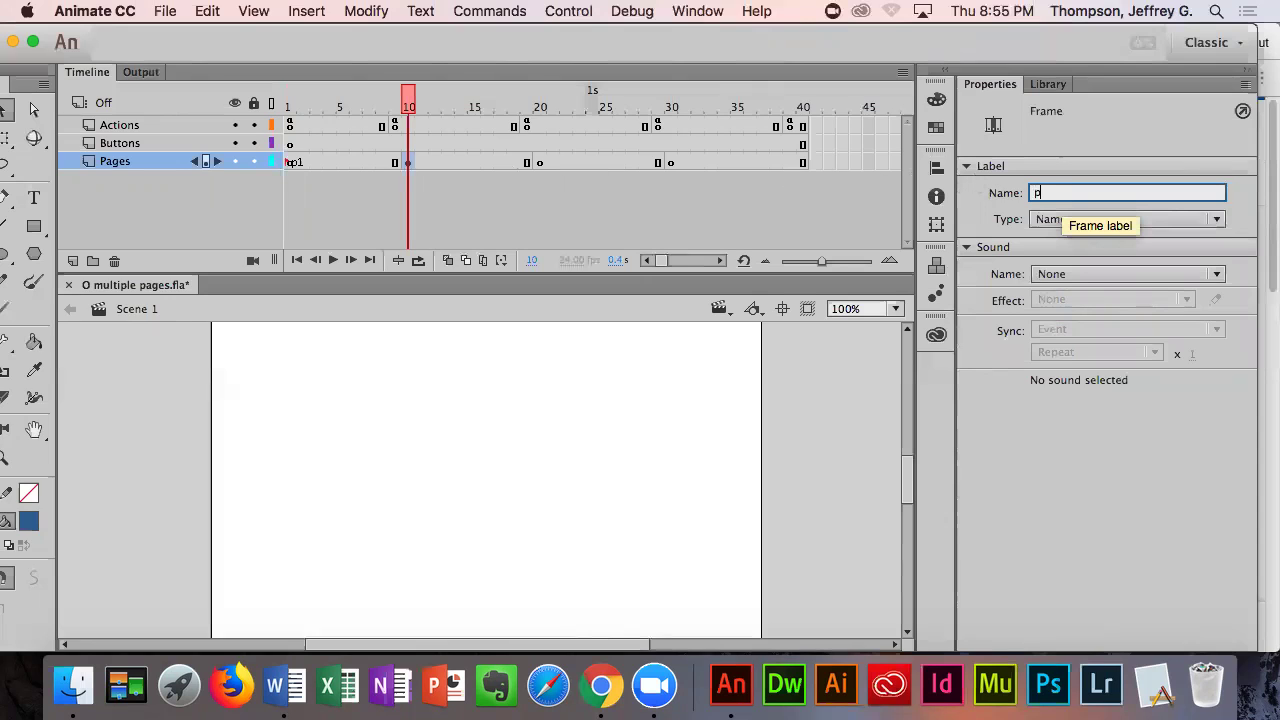
{"action": "left_click", "coordinate": [540, 161]}
{"action": "left_click", "coordinate": [1058, 193]}
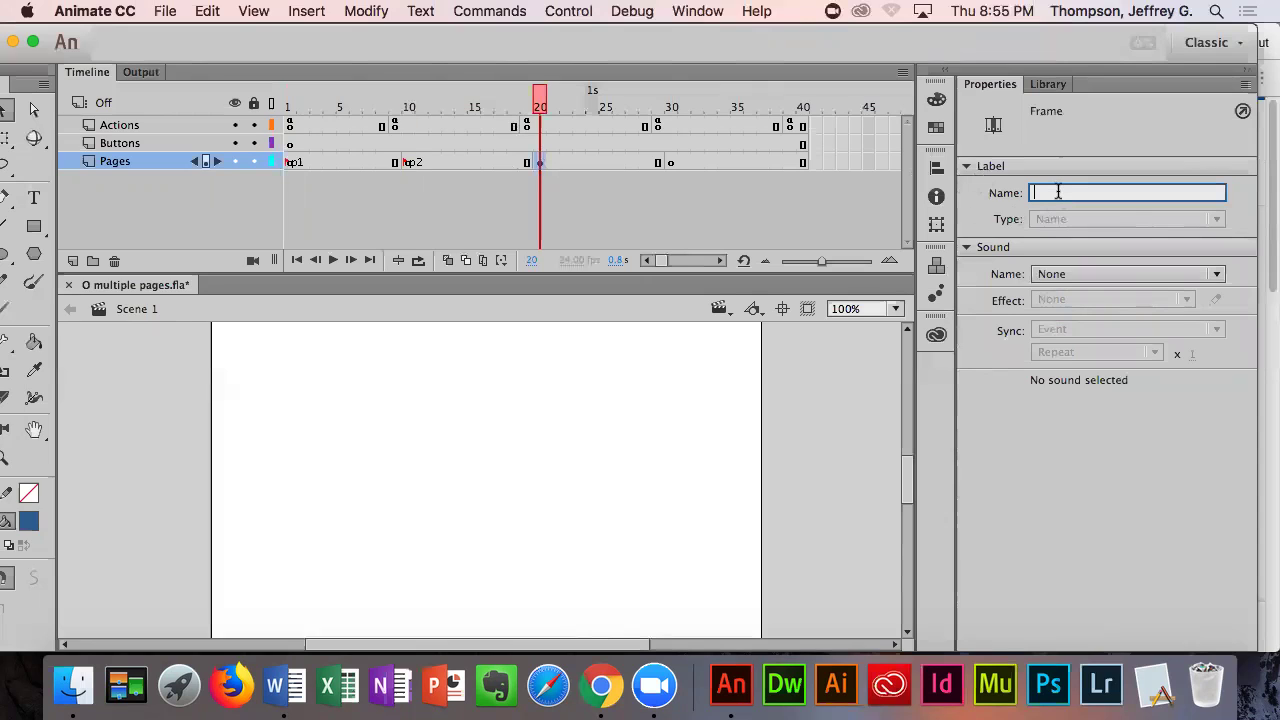
{"action": "type", "text": "p3"}
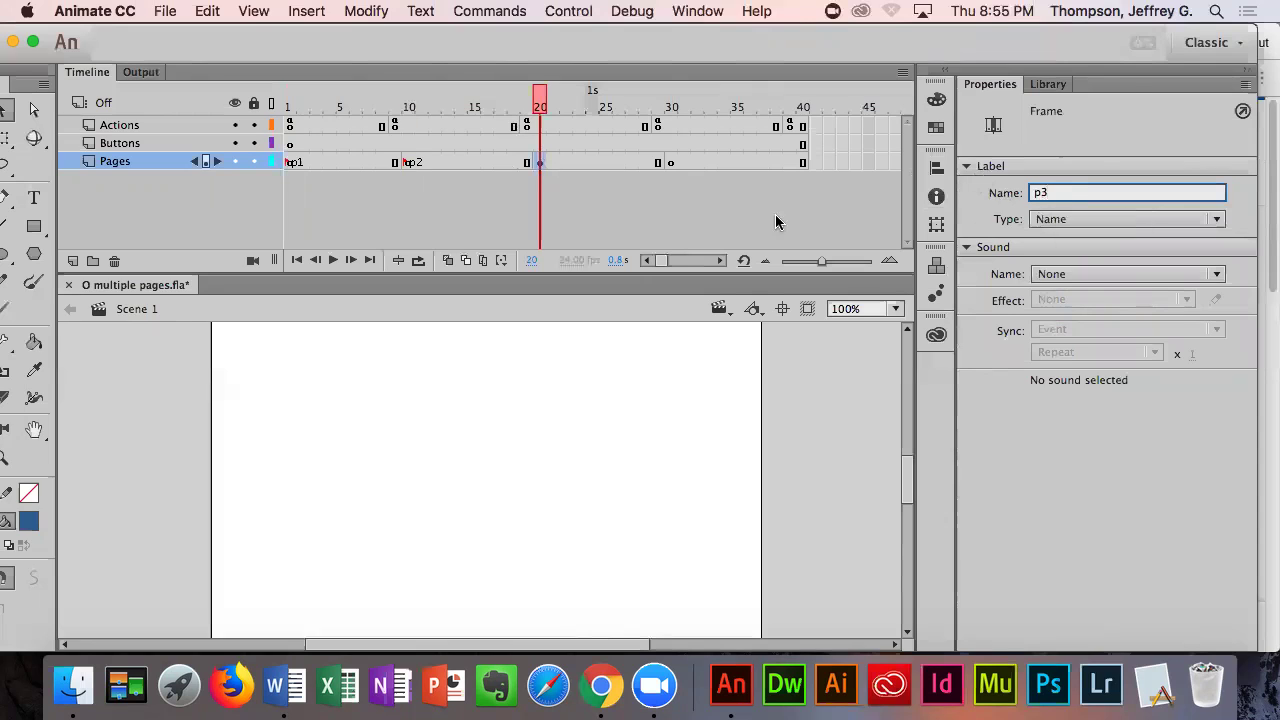
- Label frame 30 of the Pages layer p4
{"action": "left_click", "coordinate": [672, 161]}
{"action": "left_click", "coordinate": [1043, 194]}
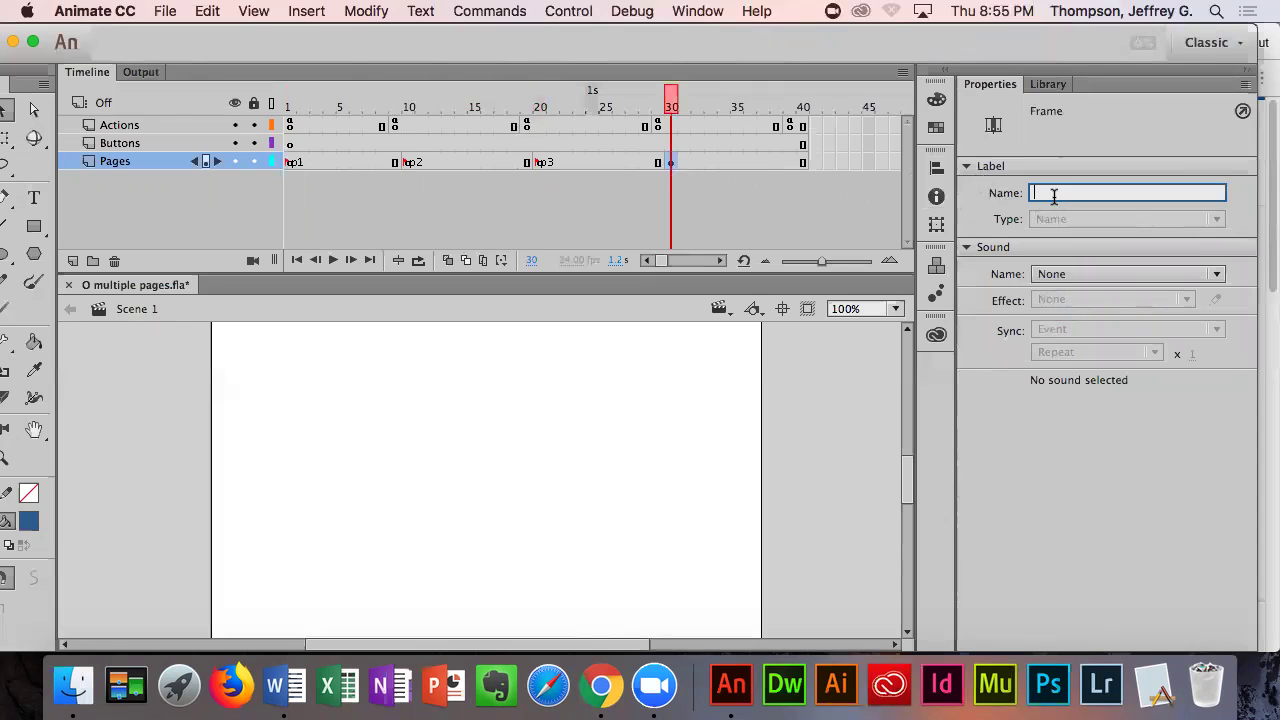
{"action": "type", "text": "p4"}
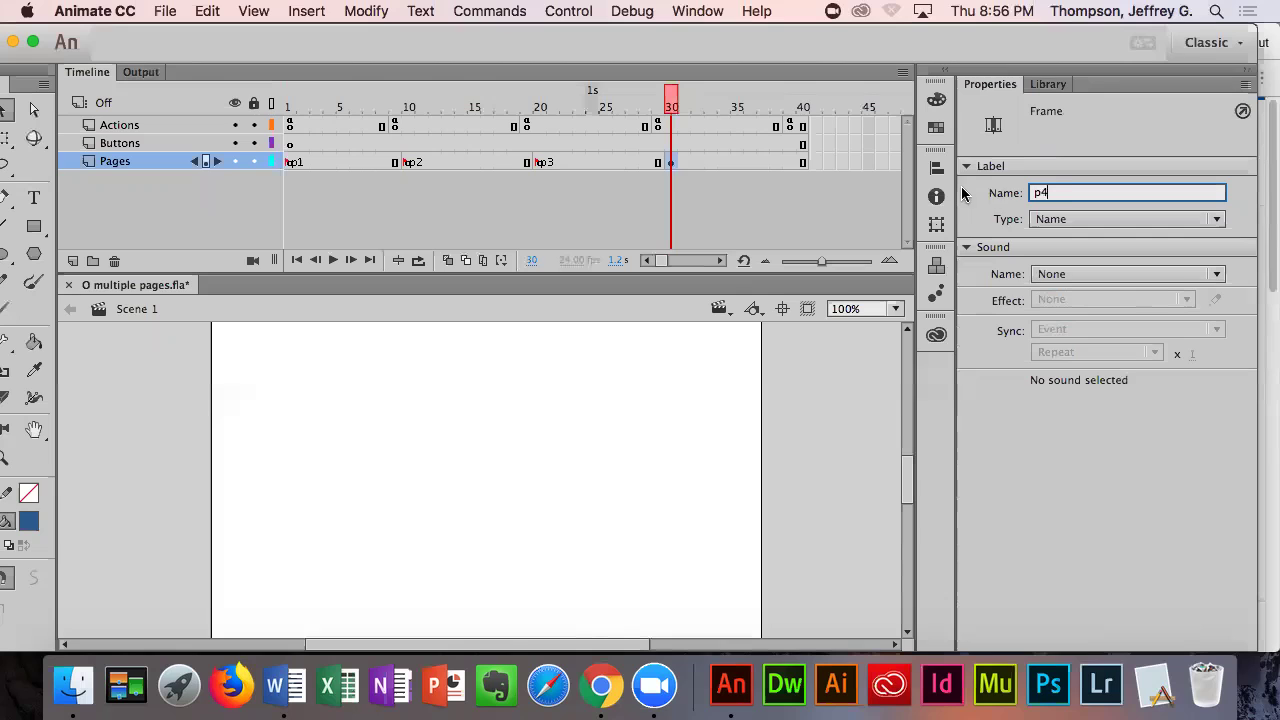
{"action": "left_click", "coordinate": [810, 385]}
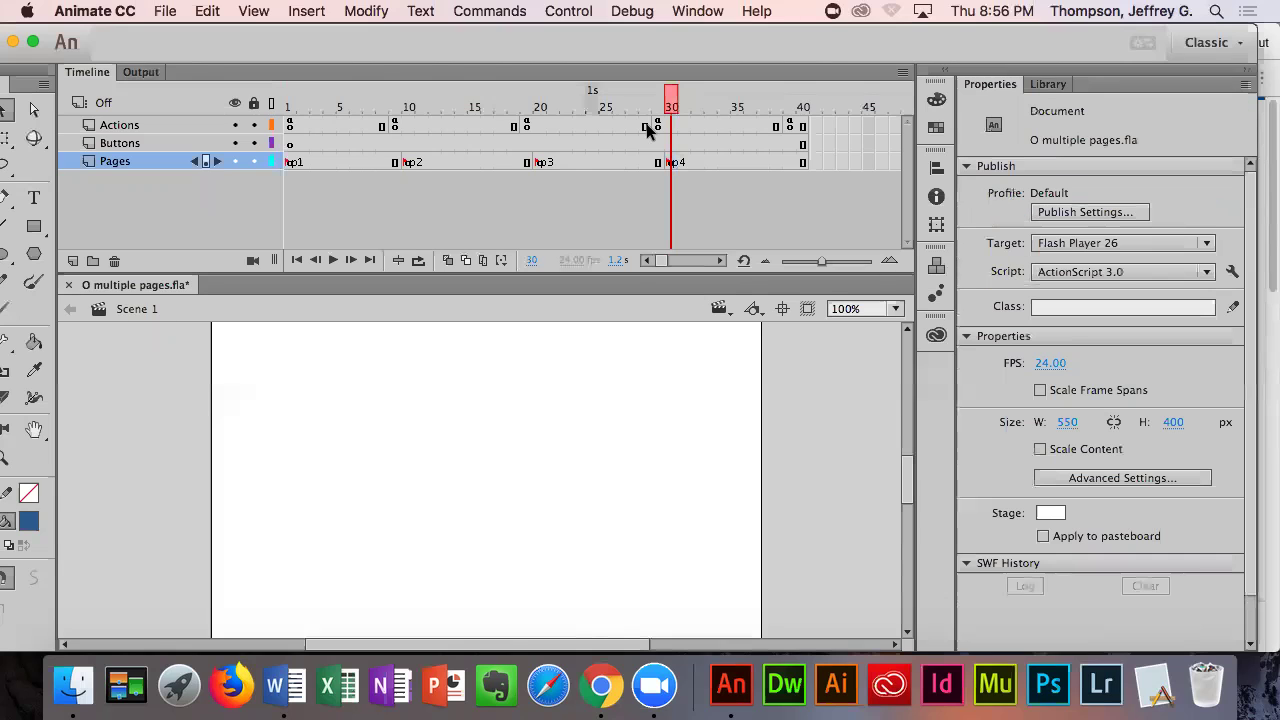
- Compare the frame labels at frames 20 and 30 of the Pages layer, then go back to its frame 1
{"action": "left_click", "coordinate": [540, 162]}
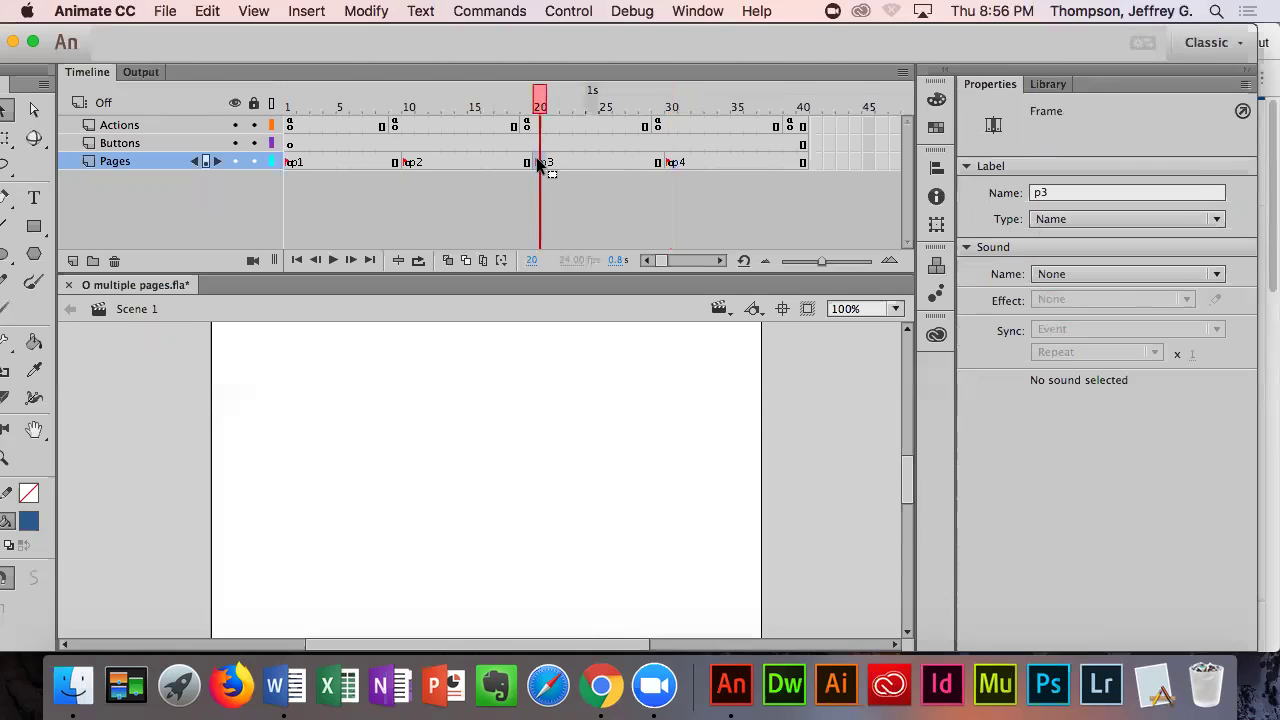
{"action": "left_click", "coordinate": [668, 162]}
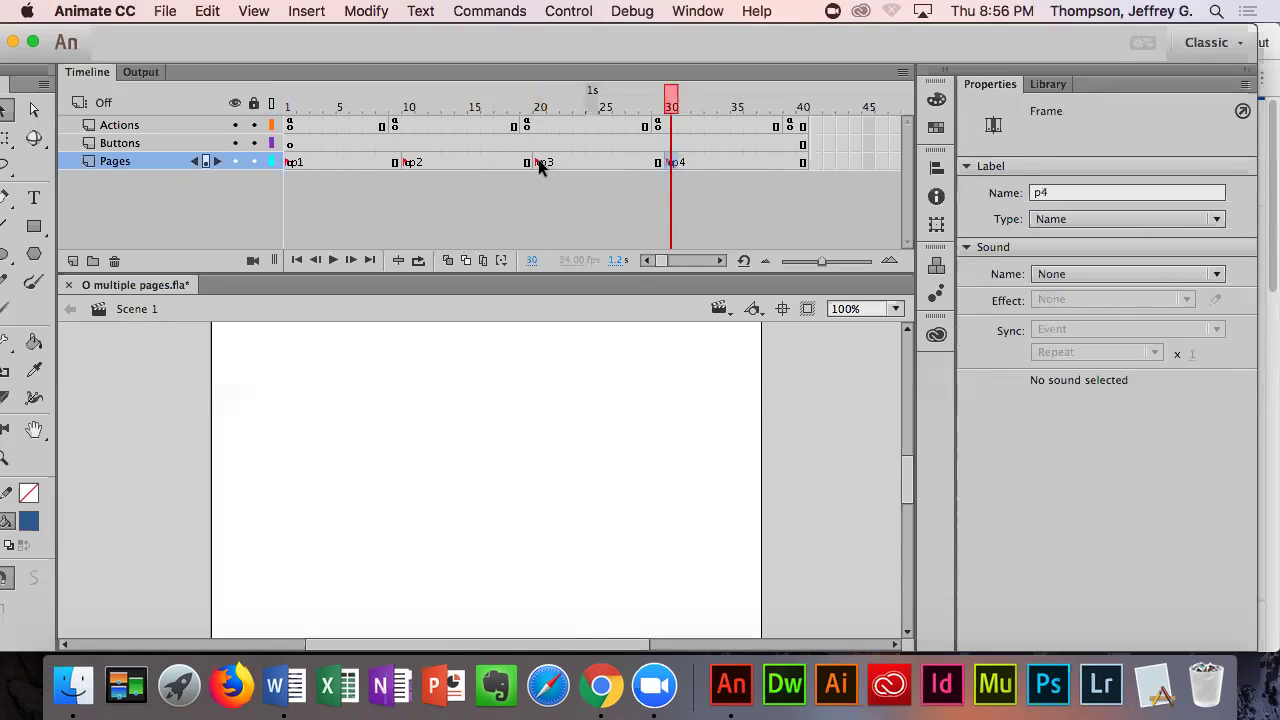
{"action": "left_click", "coordinate": [540, 162]}
{"action": "left_click", "coordinate": [669, 162]}
{"action": "left_click", "coordinate": [540, 162]}
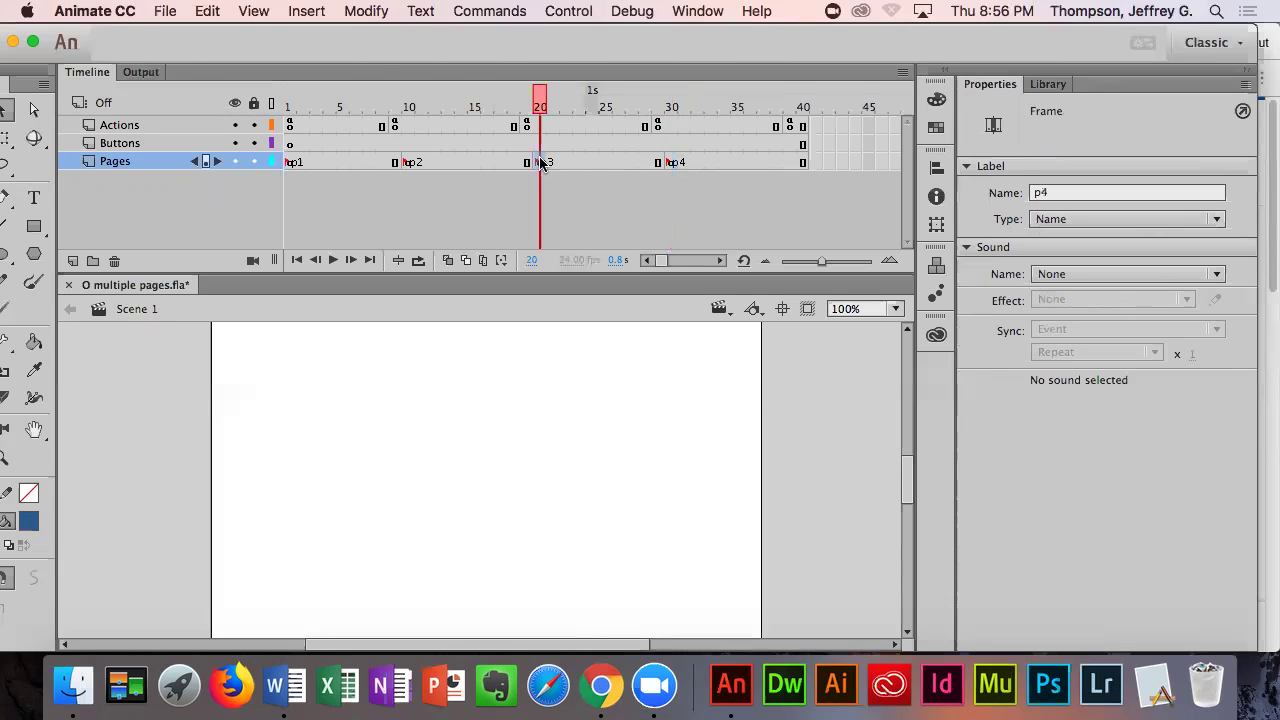
{"action": "left_click", "coordinate": [667, 161]}
{"action": "left_click_drag", "start_coordinate": [822, 262], "coordinate": [832, 263]}
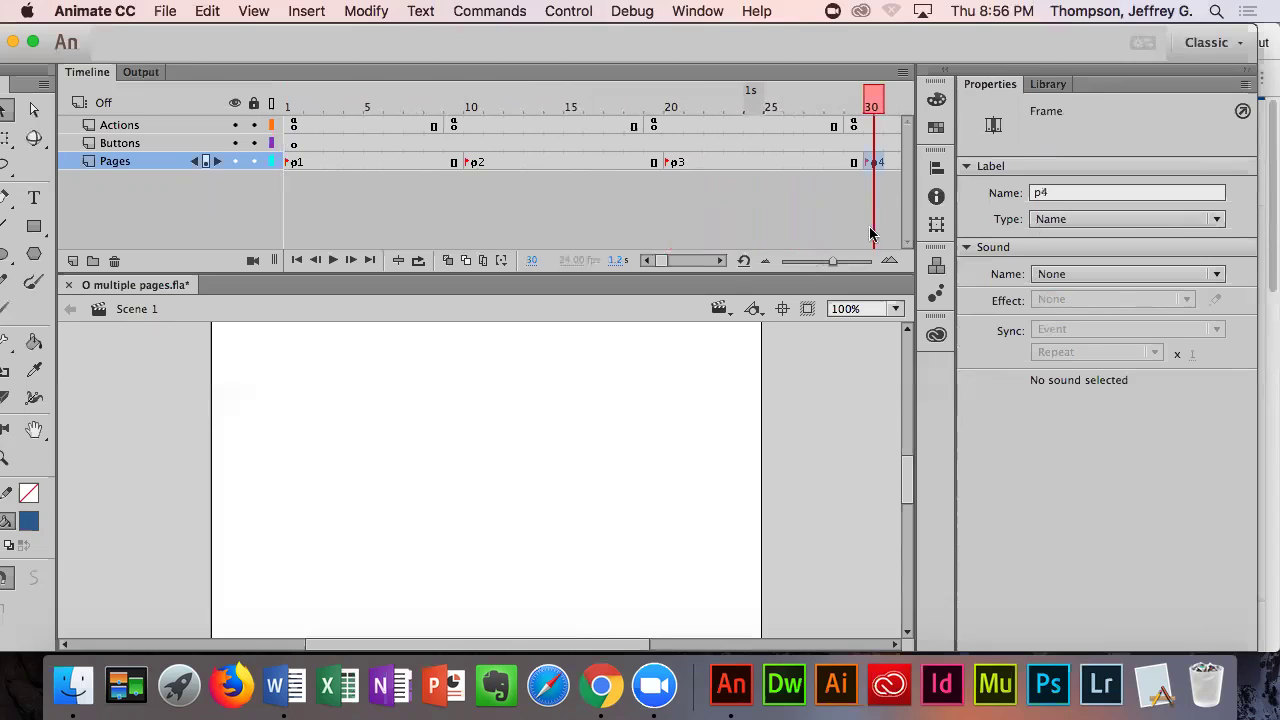
{"action": "left_click", "coordinate": [294, 166]}
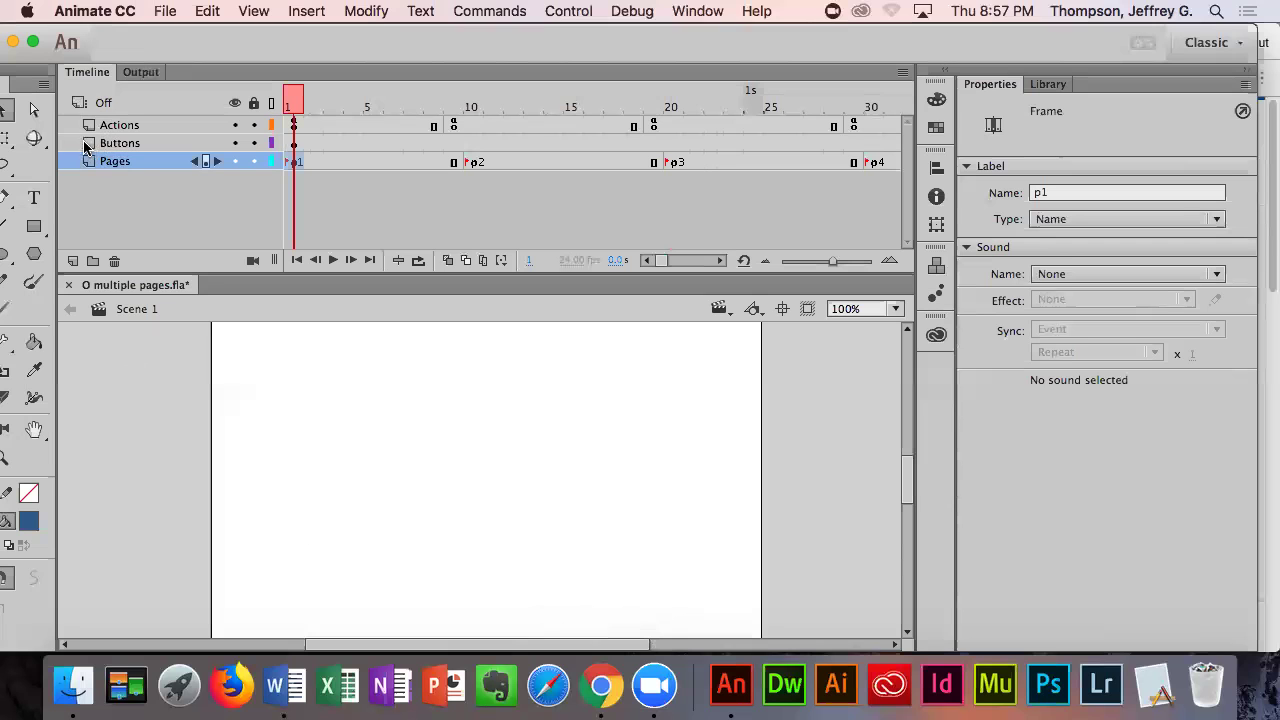
{"action": "left_click_drag", "start_coordinate": [204, 49], "coordinate": [236, 48]}
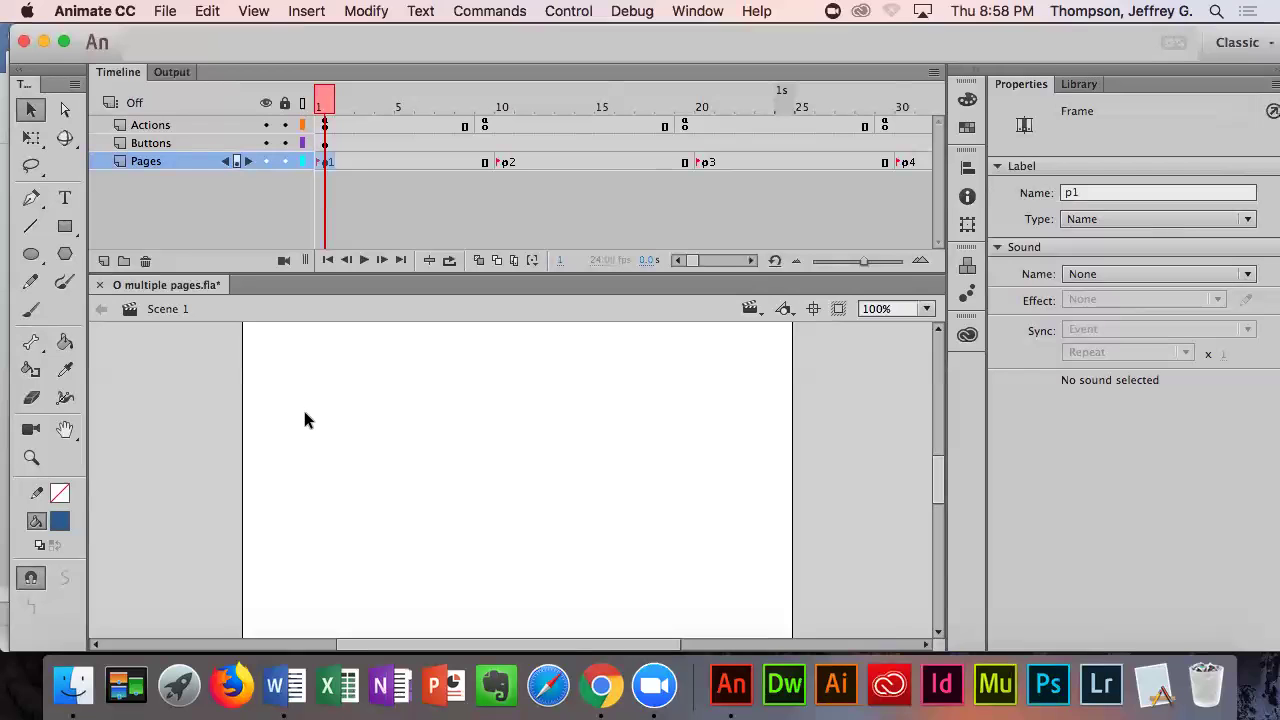
- Switch to the Word assignment and add the note "FIX THIS" at the end of instruction 11
{"action": "left_click", "coordinate": [286, 690]}
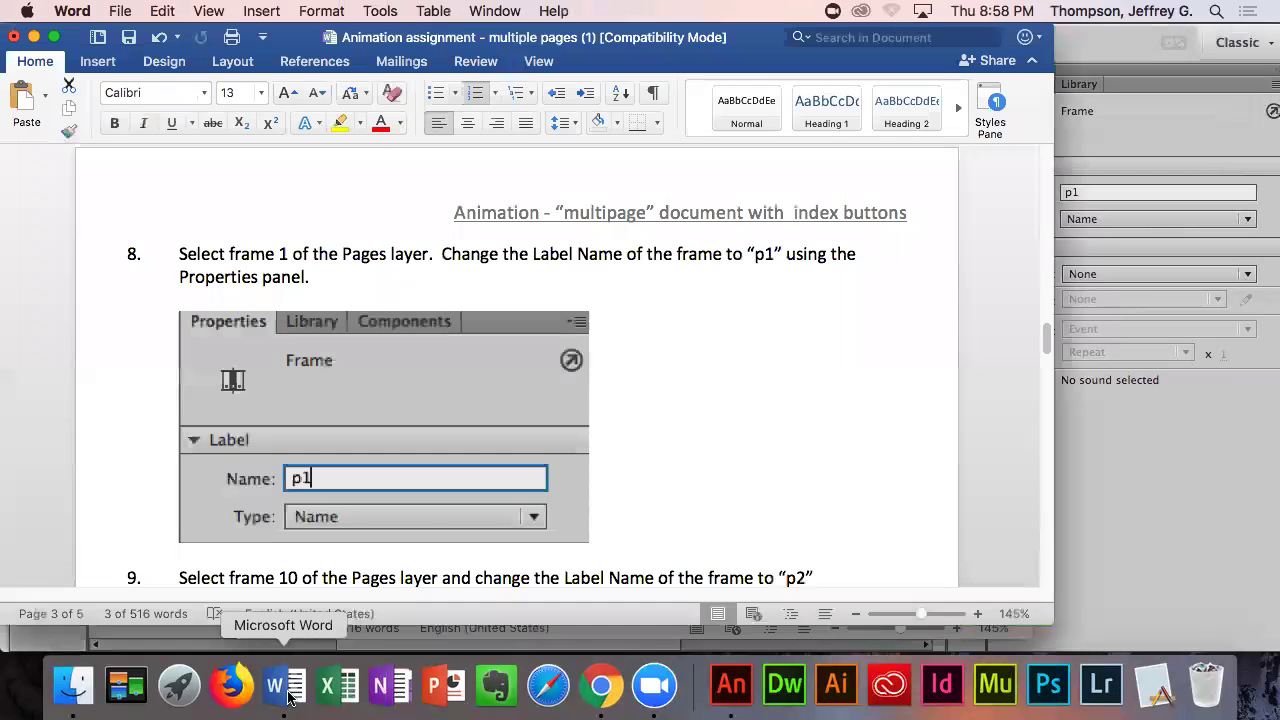
{"action": "scroll", "coordinate": [575, 445], "scroll_direction": "down", "scroll_amount": 10}
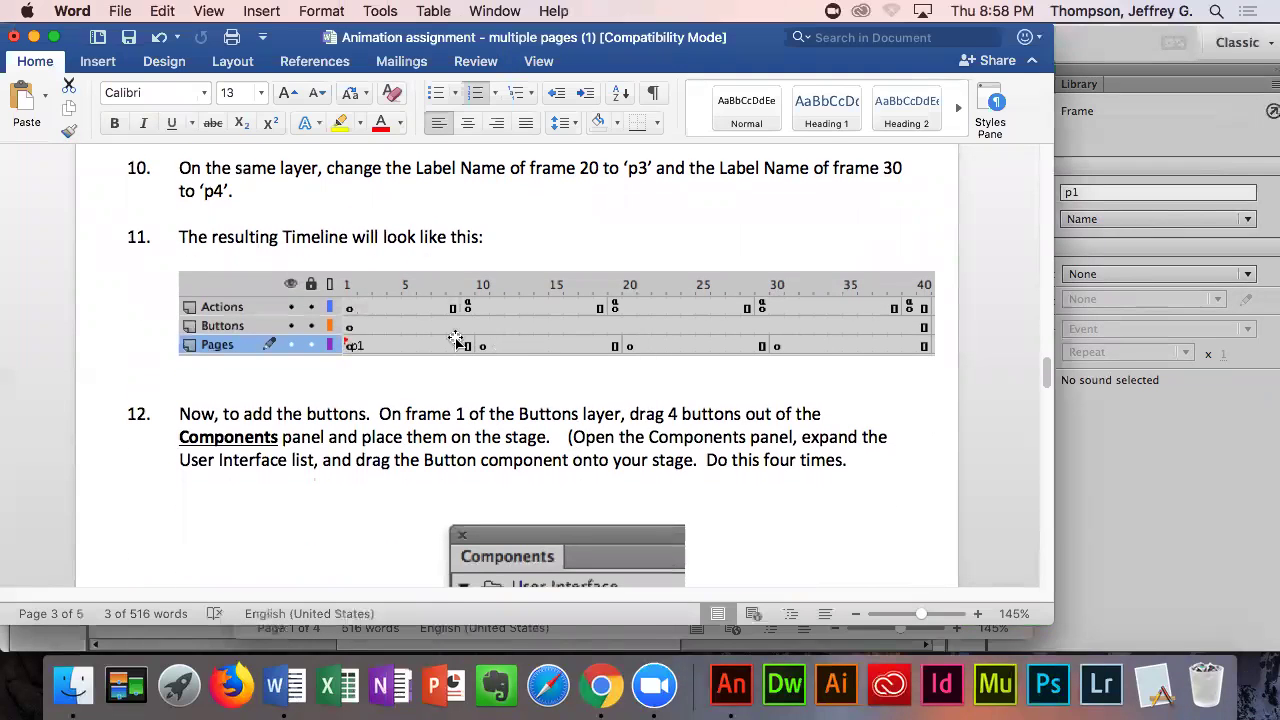
{"action": "left_click", "coordinate": [335, 338]}
{"action": "left_click", "coordinate": [493, 243]}
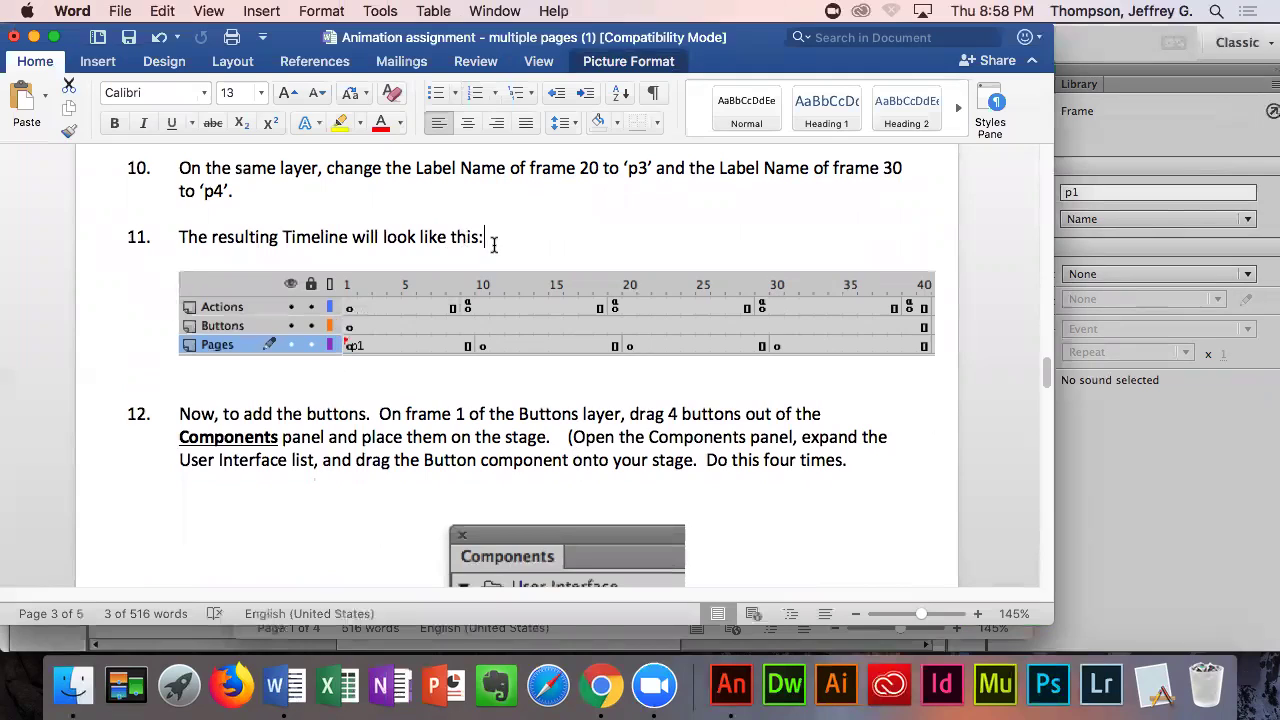
{"action": "type", "text": "FIX THIS"}
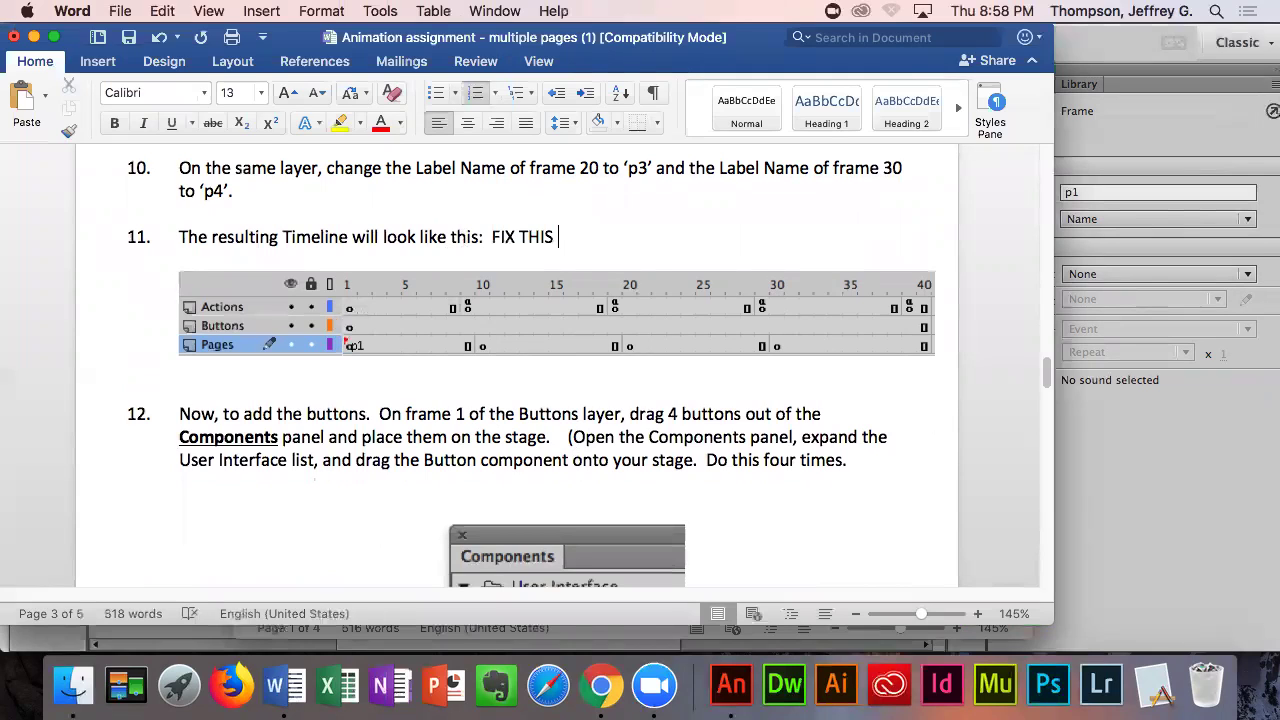
- Read instruction 12 about adding four Button components and examine its sample picture
{"action": "left_click", "coordinate": [478, 433]}
{"action": "scroll", "coordinate": [480, 430], "scroll_direction": "down", "scroll_amount": 2}
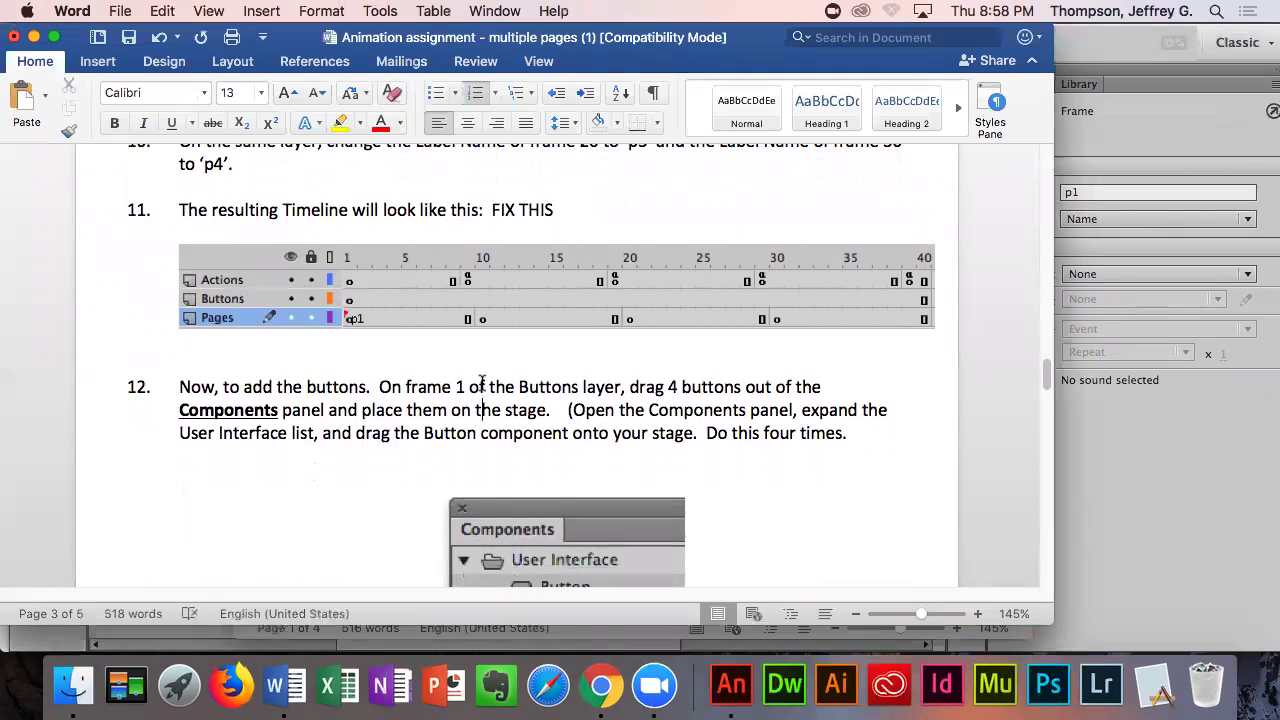
{"action": "scroll", "coordinate": [481, 383], "scroll_direction": "down", "scroll_amount": 5}
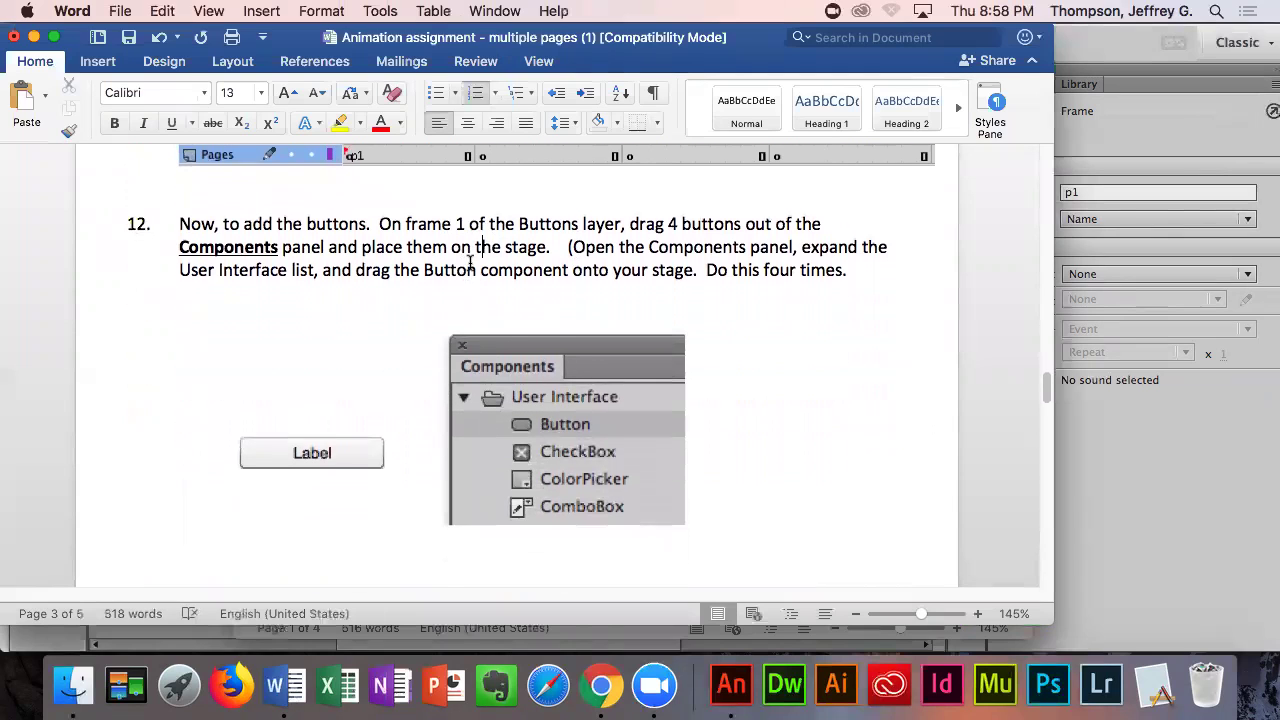
{"action": "scroll", "coordinate": [478, 265], "scroll_direction": "down", "scroll_amount": 1}
{"action": "scroll", "coordinate": [515, 275], "scroll_direction": "up", "scroll_amount": 1}
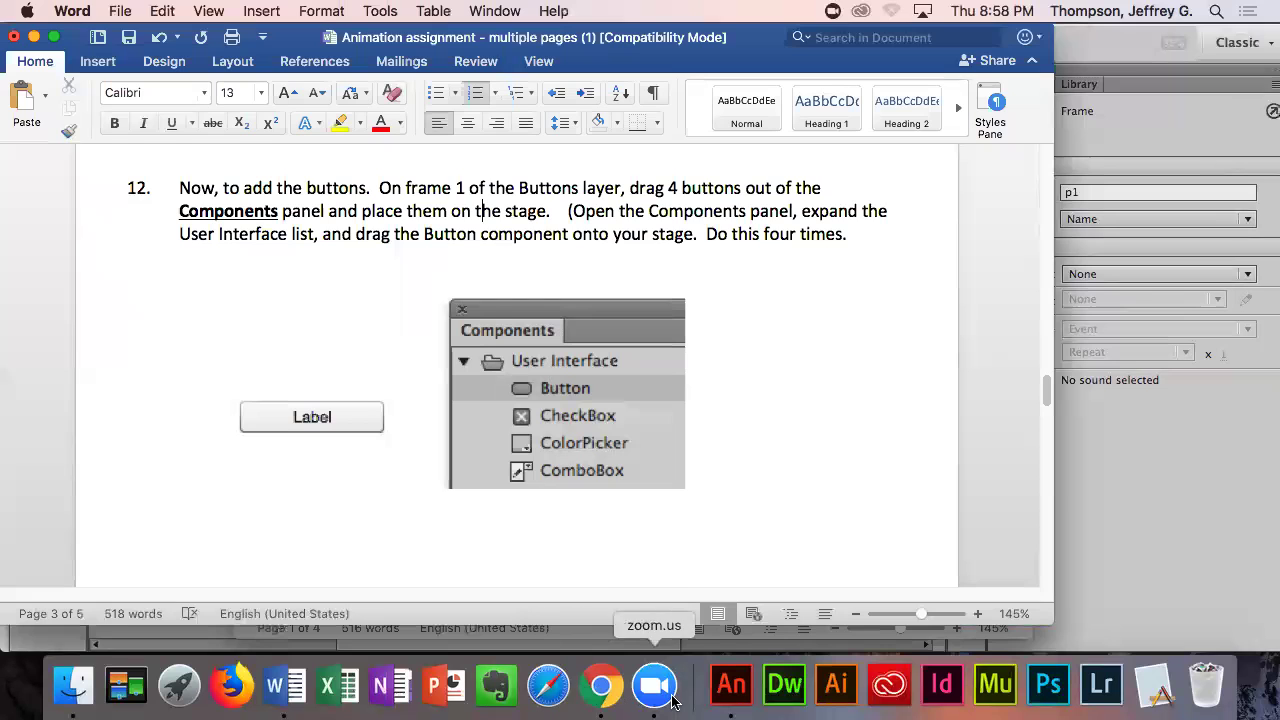
- Switch to Animate CC and show the available components with the User Interface list expanded
{"action": "left_click", "coordinate": [731, 688]}
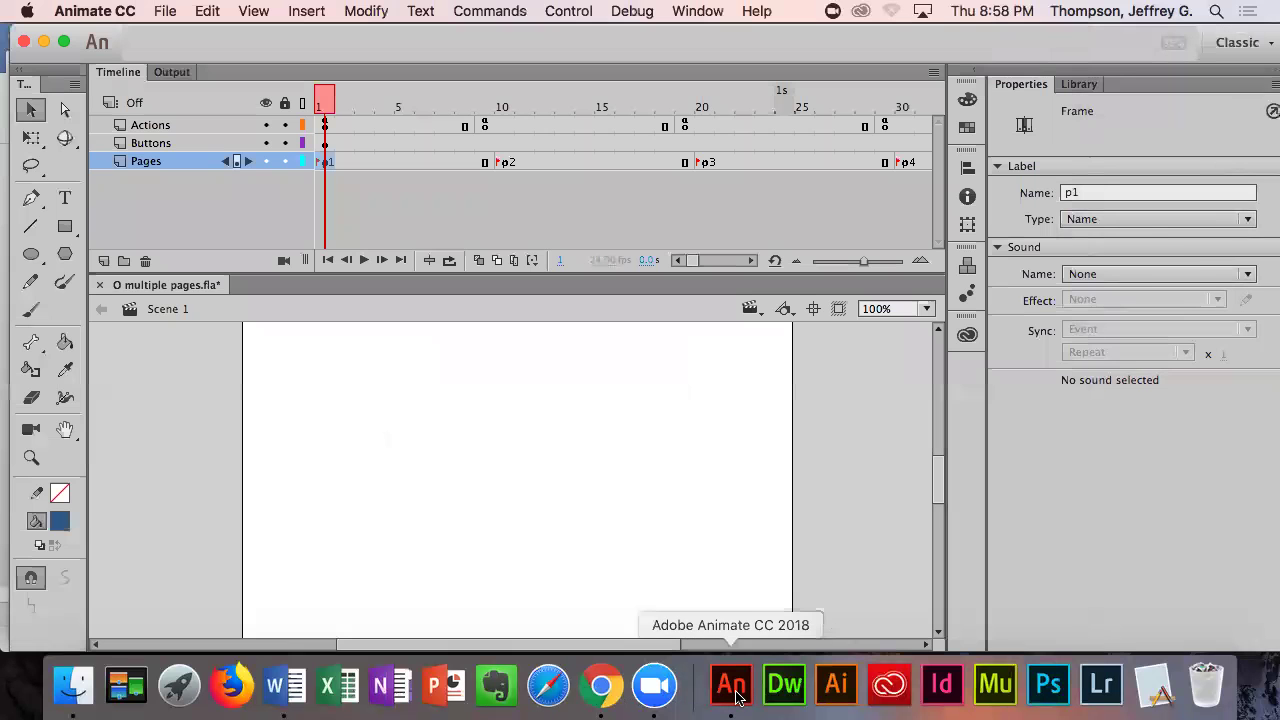
{"action": "left_click", "coordinate": [697, 11]}
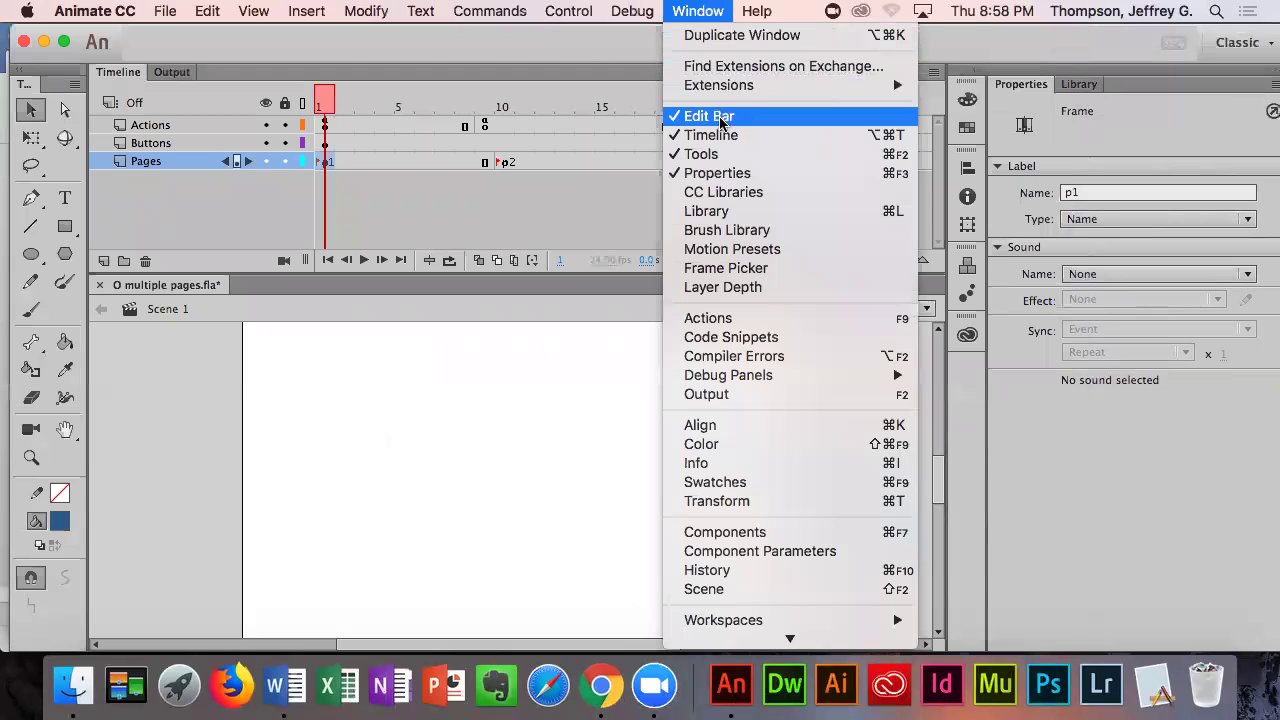
{"action": "left_click", "coordinate": [722, 540]}
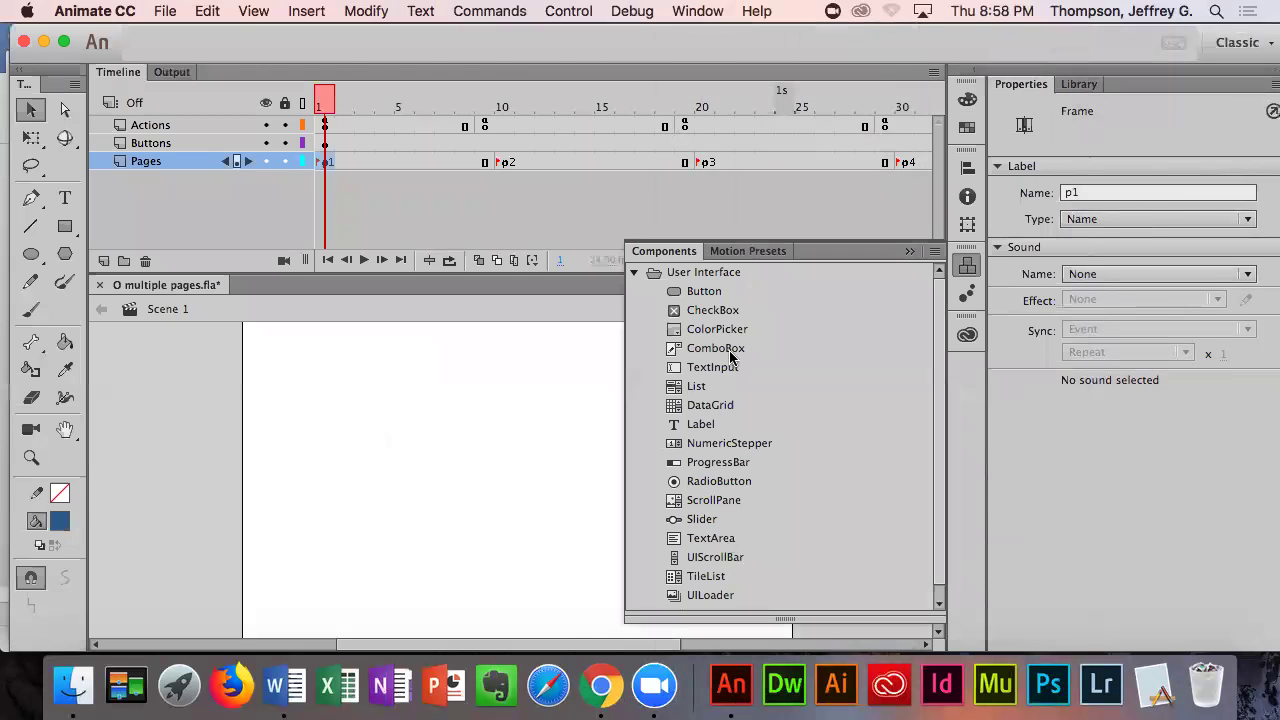
{"action": "left_click", "coordinate": [634, 272]}
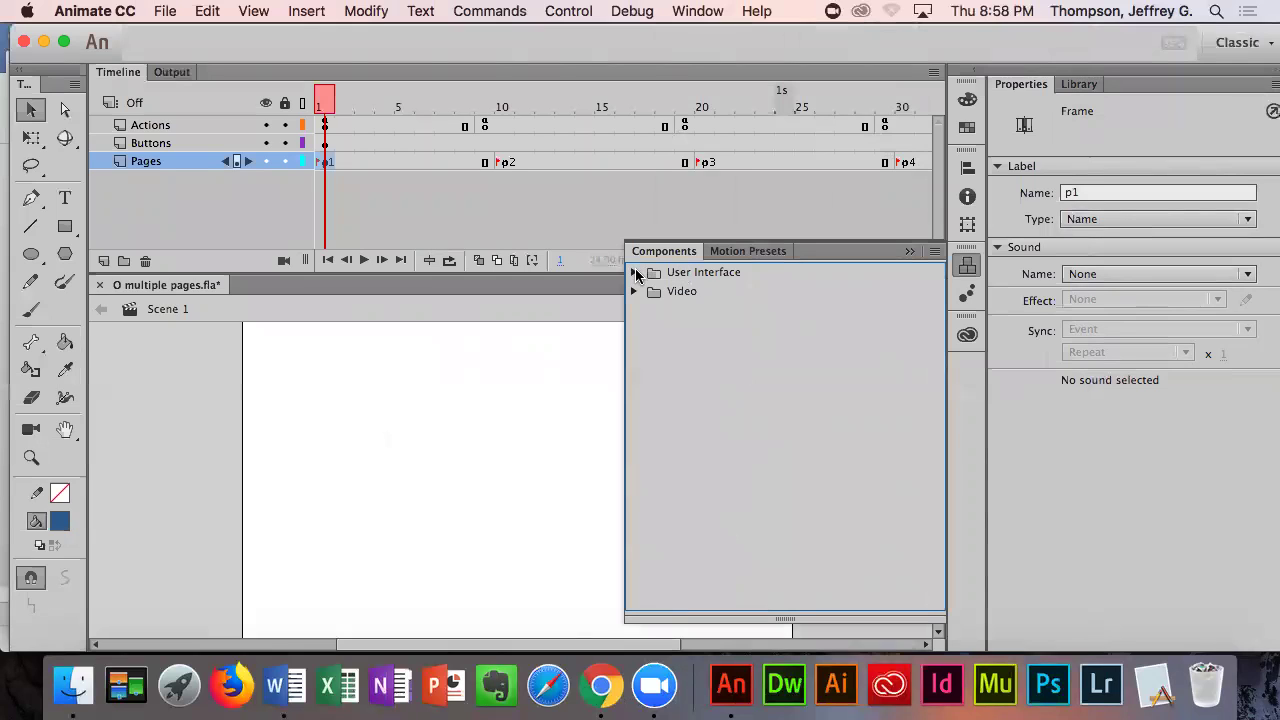
{"action": "left_click", "coordinate": [634, 272]}
{"action": "left_click", "coordinate": [634, 272]}
{"action": "left_click", "coordinate": [634, 273]}
- Place a Button component on the stage at about X 61, Y 121, and two more stacked below it, the lowest at about X 33, Y 190
{"action": "left_click_drag", "start_coordinate": [680, 296], "coordinate": [352, 416]}
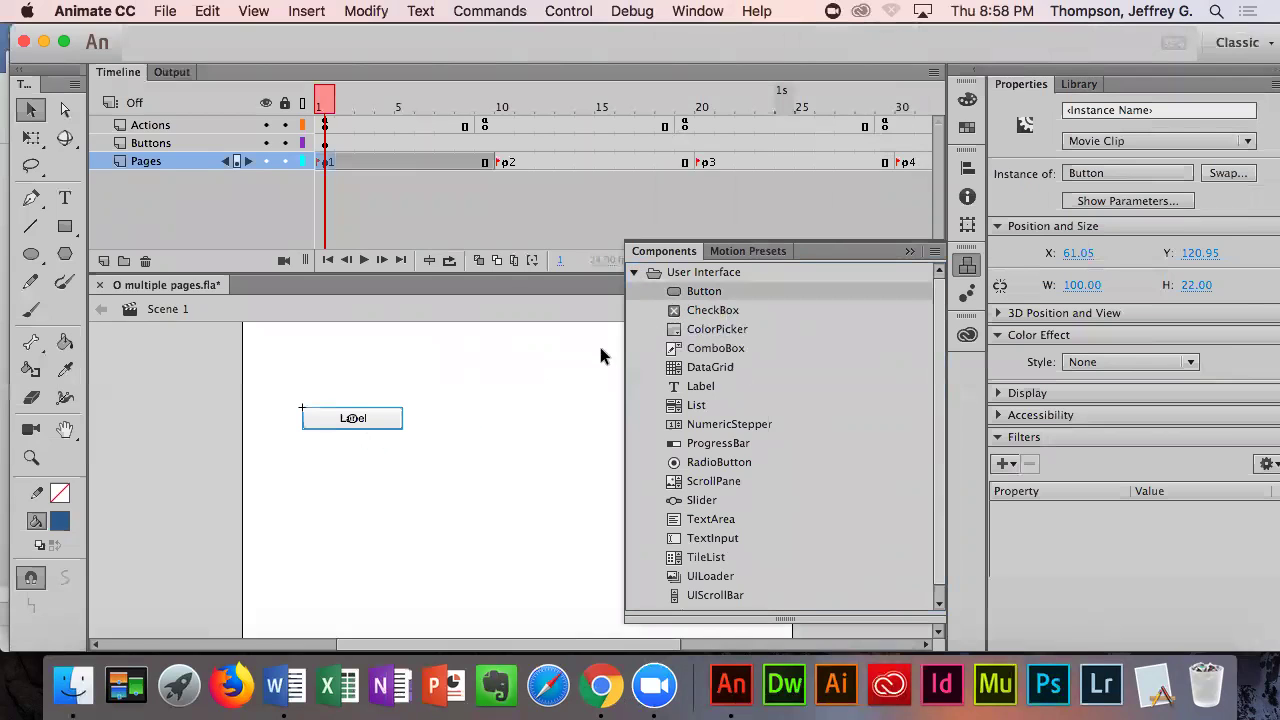
{"action": "left_click_drag", "start_coordinate": [664, 290], "coordinate": [323, 455]}
{"action": "left_click_drag", "start_coordinate": [676, 292], "coordinate": [324, 487]}
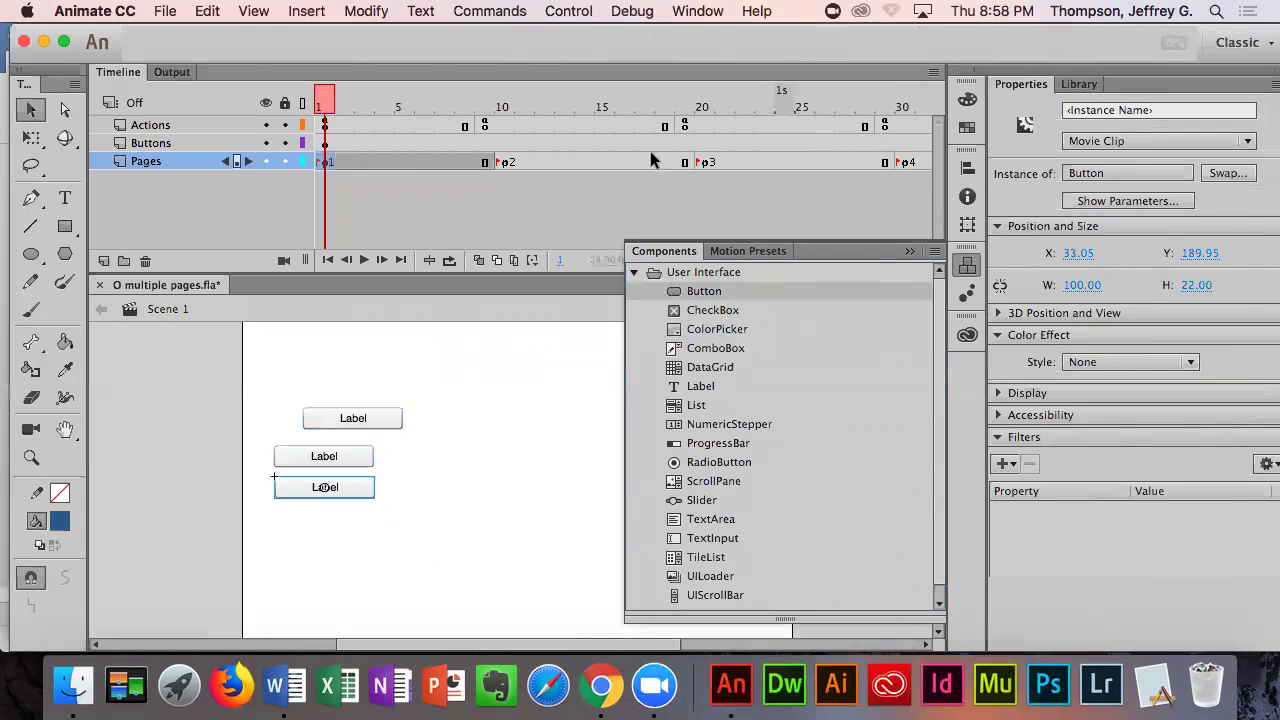
- Place a fourth Button component below the other three at about X 30, Y 225
{"action": "left_click", "coordinate": [697, 11]}
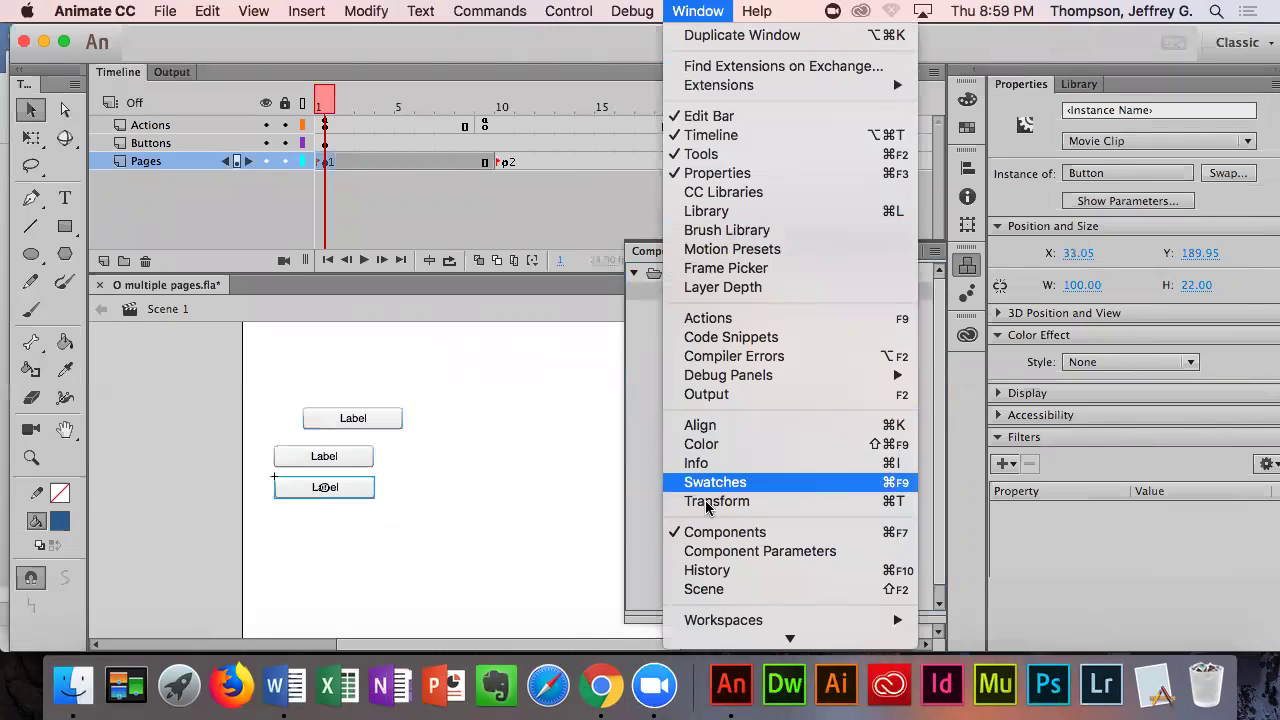
{"action": "left_click", "coordinate": [622, 295]}
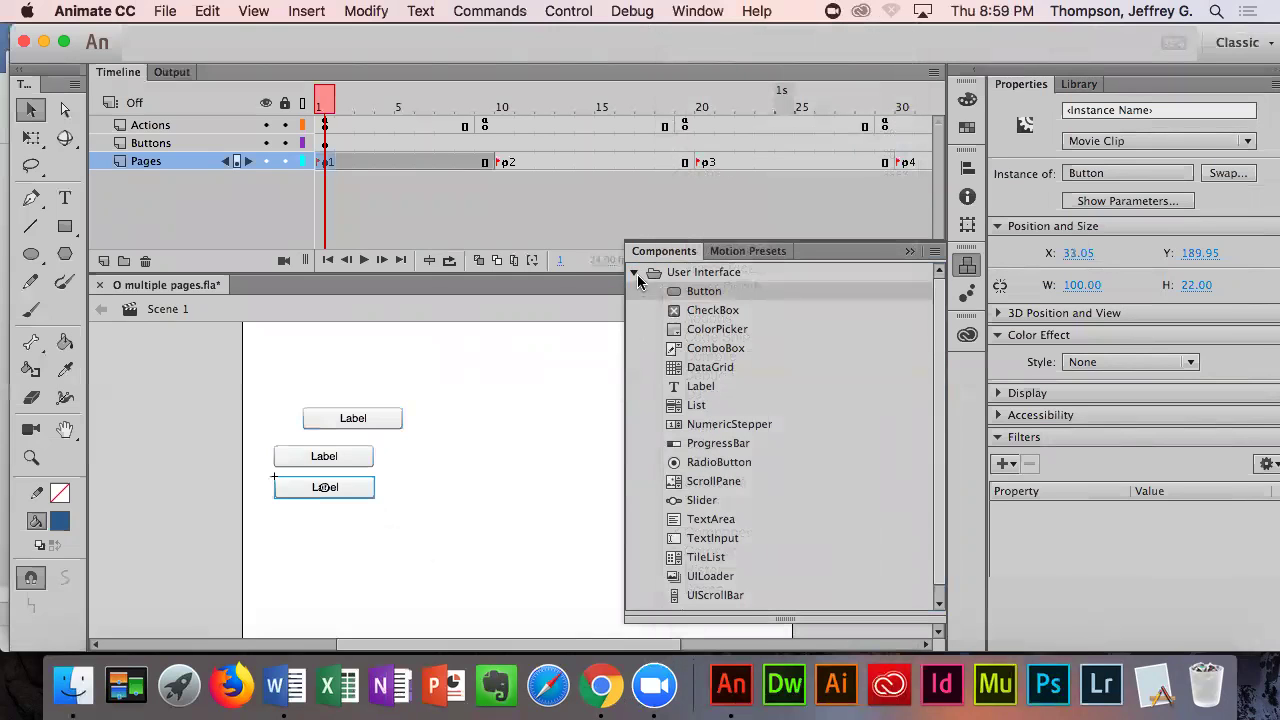
{"action": "left_click", "coordinate": [634, 272]}
{"action": "left_click", "coordinate": [635, 272]}
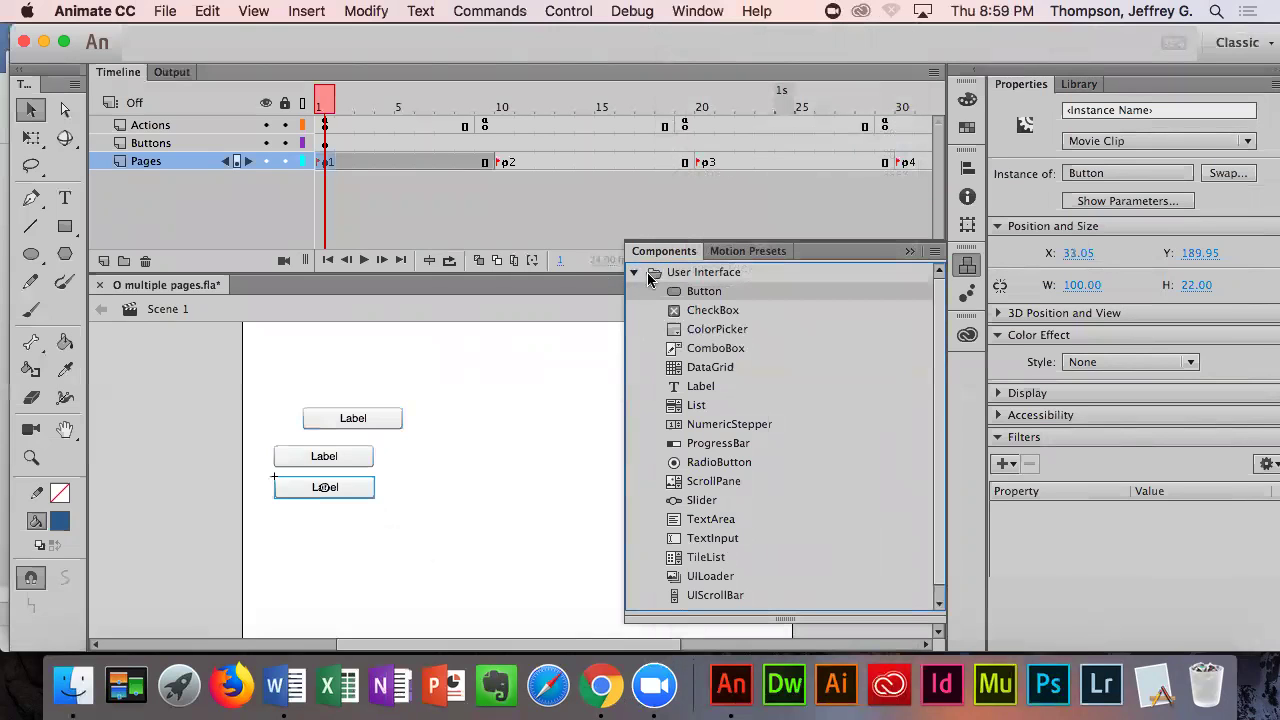
{"action": "left_click_drag", "start_coordinate": [685, 292], "coordinate": [322, 523]}
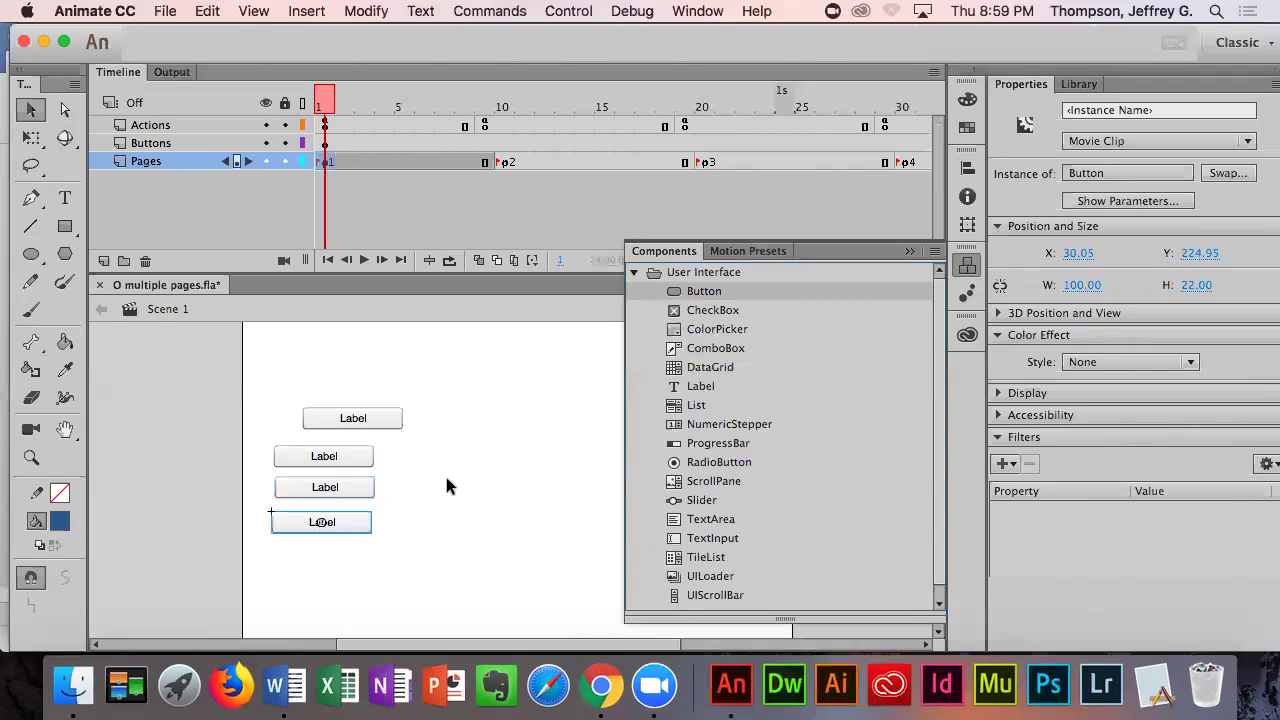
- Arrange the four buttons in a left-aligned column at about X 9, with Y about 65, 97, 133 and 166
{"action": "left_click_drag", "start_coordinate": [395, 425], "coordinate": [334, 366]}
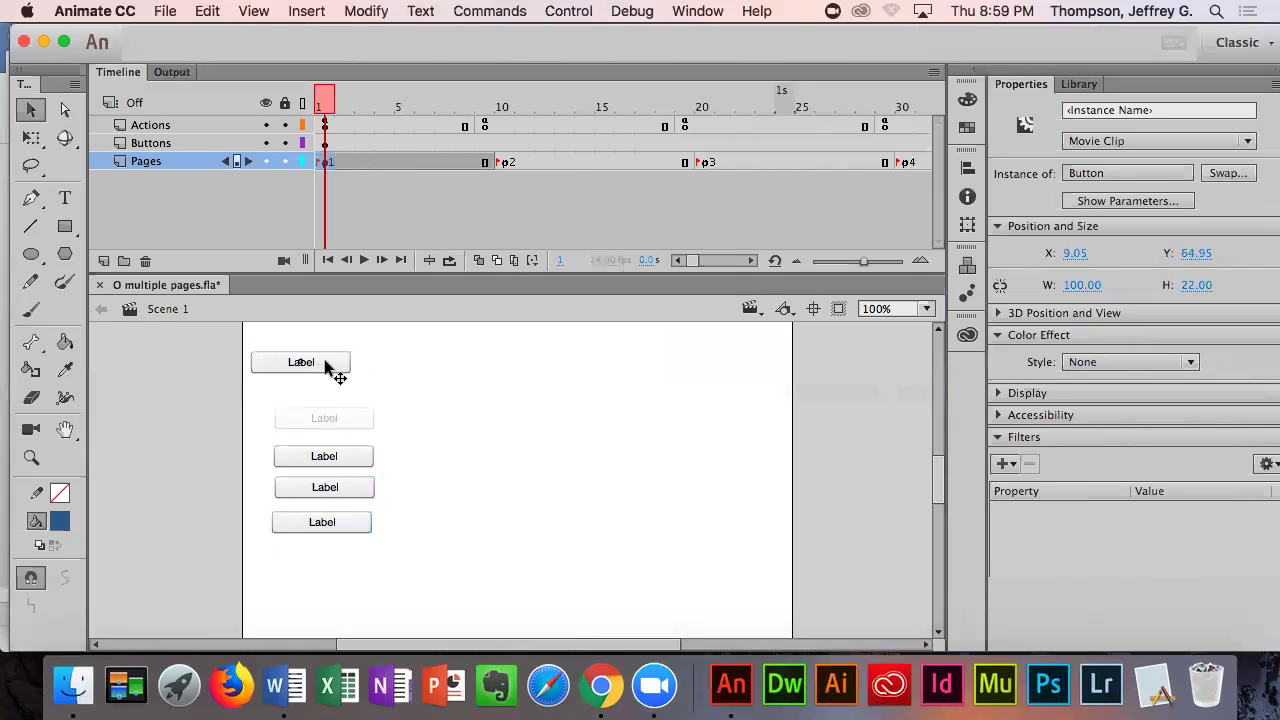
{"action": "left_click_drag", "start_coordinate": [334, 448], "coordinate": [322, 397]}
{"action": "left_click_drag", "start_coordinate": [343, 490], "coordinate": [320, 433]}
{"action": "left_click_drag", "start_coordinate": [333, 522], "coordinate": [329, 470]}
- Show the component parameters of the top button and place them over the empty area of the stage
{"action": "left_click", "coordinate": [337, 370]}
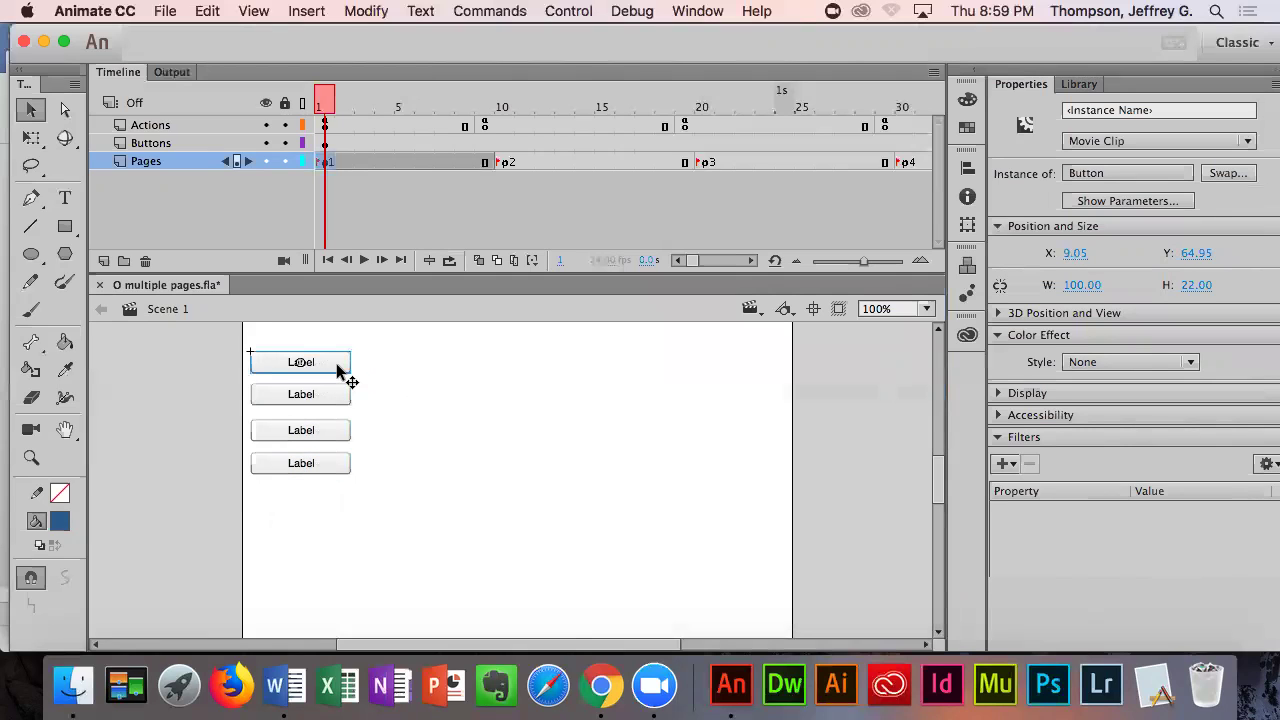
{"action": "left_click", "coordinate": [700, 10]}
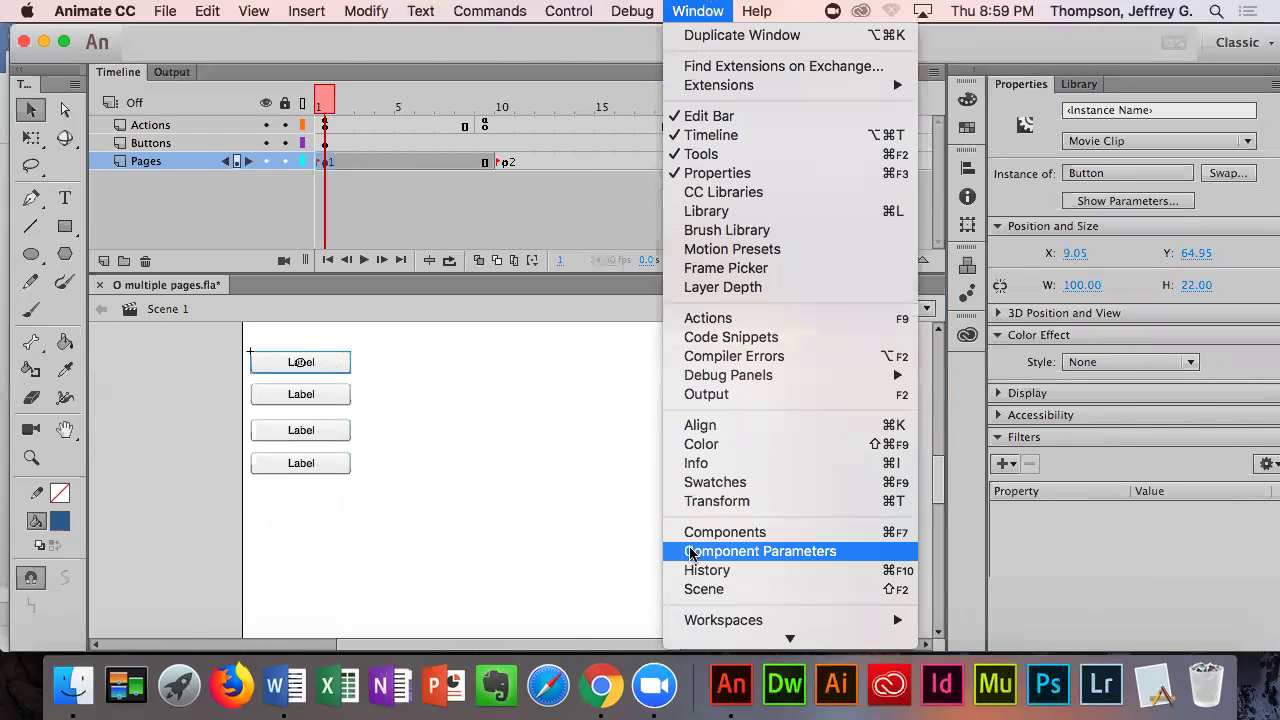
{"action": "left_click", "coordinate": [538, 510]}
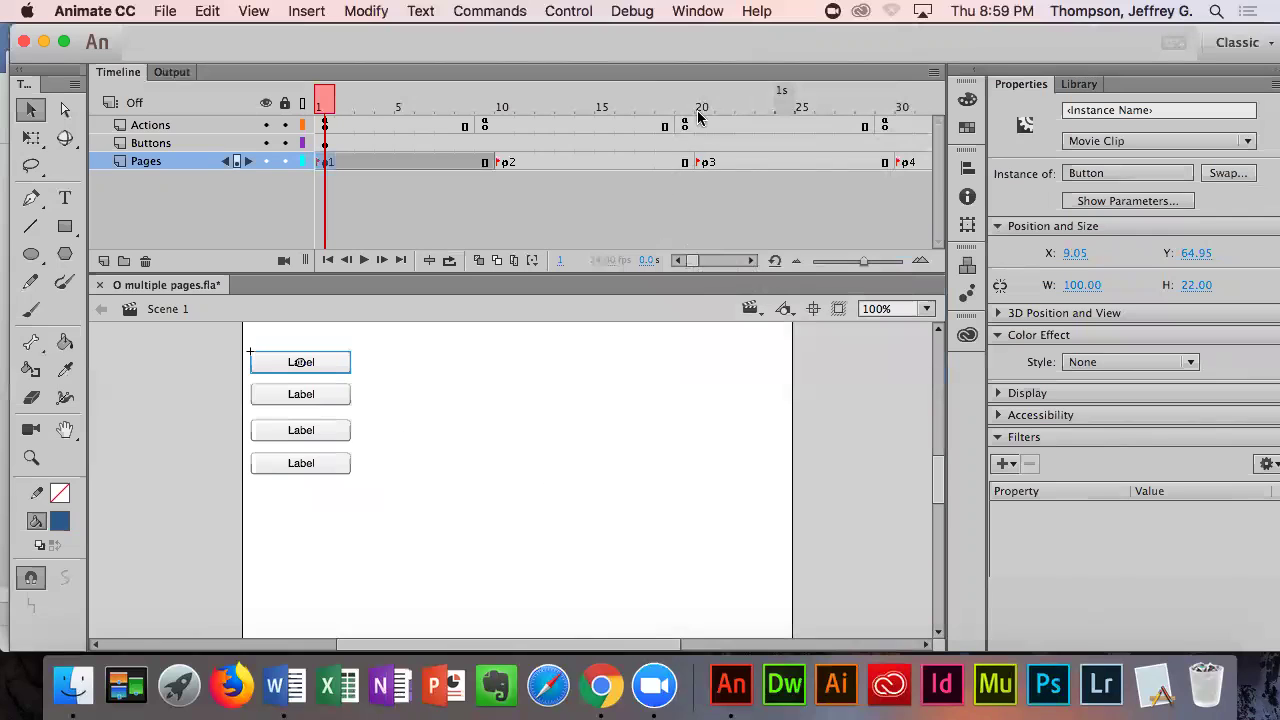
{"action": "left_click", "coordinate": [695, 10]}
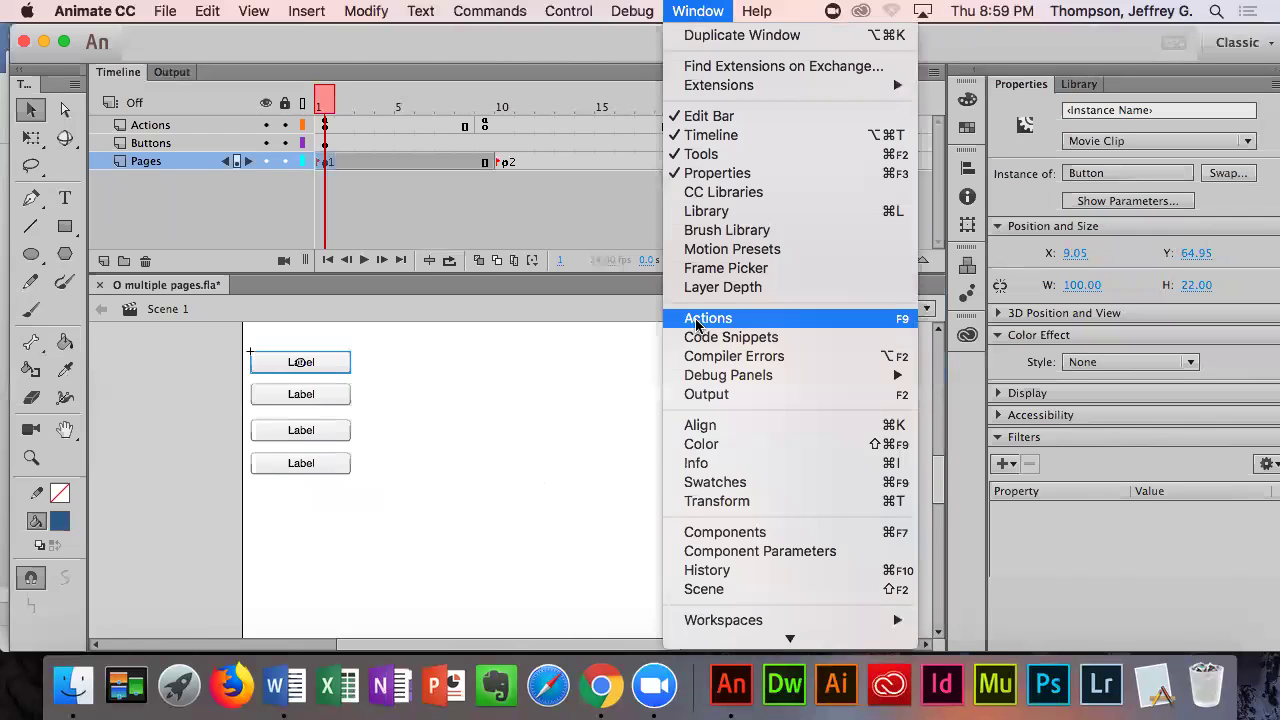
{"action": "left_click", "coordinate": [737, 551]}
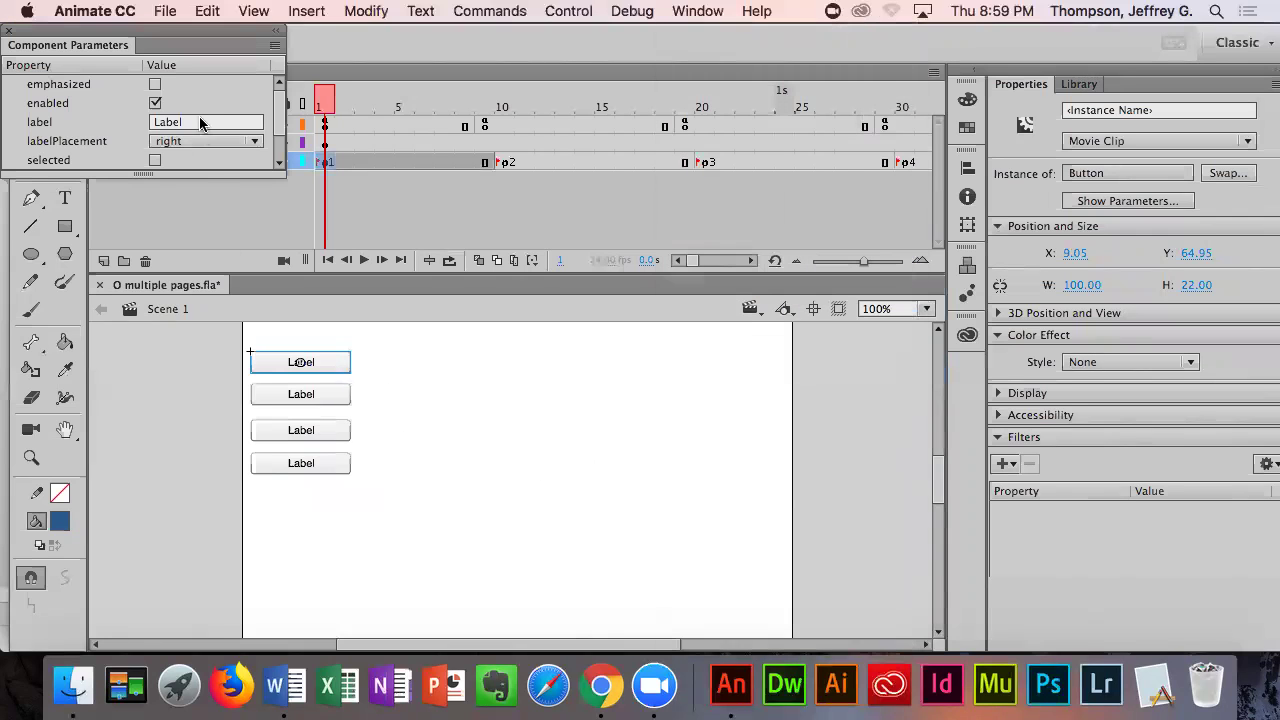
{"action": "left_click_drag", "start_coordinate": [176, 45], "coordinate": [671, 410]}
- Set the label of the top button to "Page 1"
{"action": "left_click", "coordinate": [689, 491]}
{"action": "left_click_drag", "start_coordinate": [689, 491], "coordinate": [618, 481]}
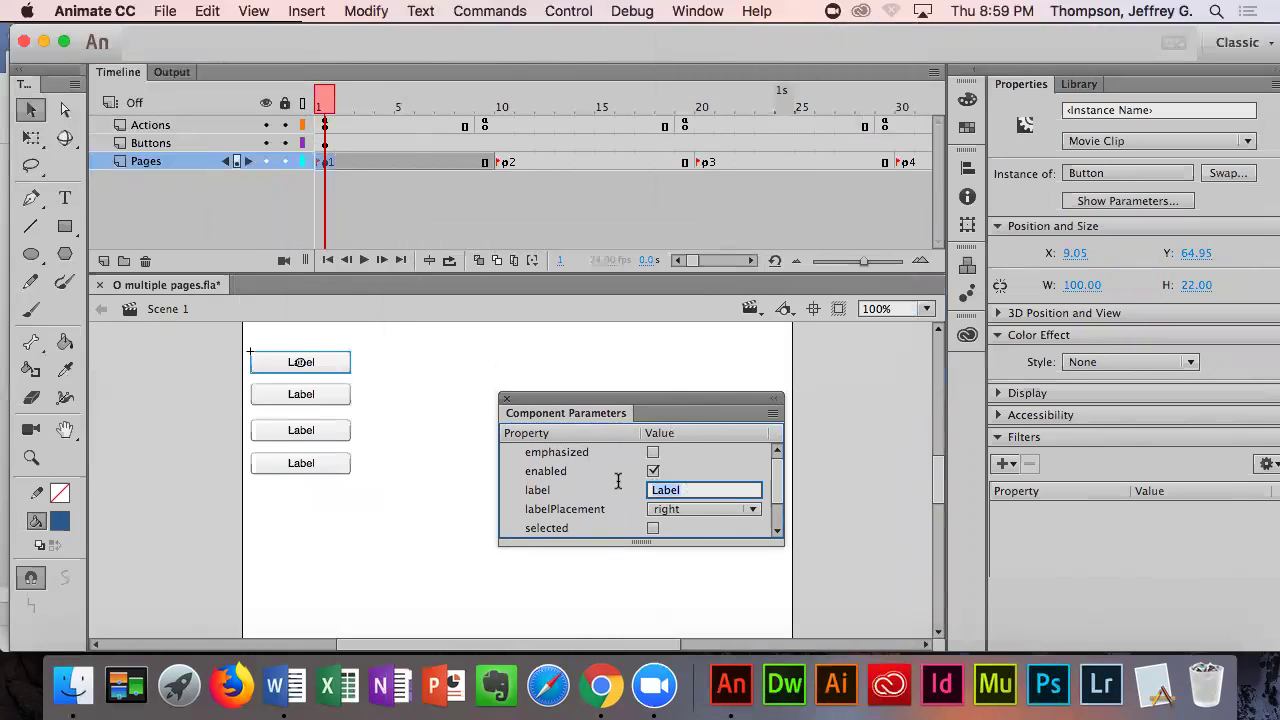
{"action": "type", "text": "Page 1"}
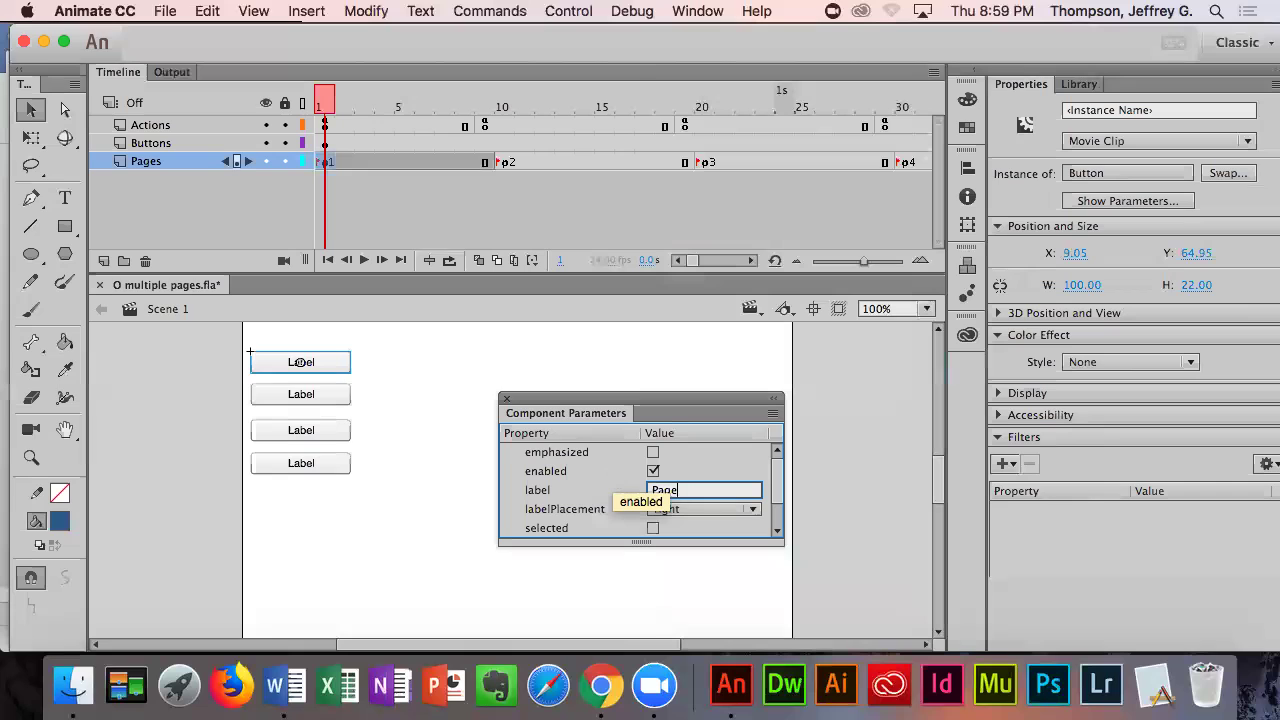
{"action": "key", "text": "Return"}
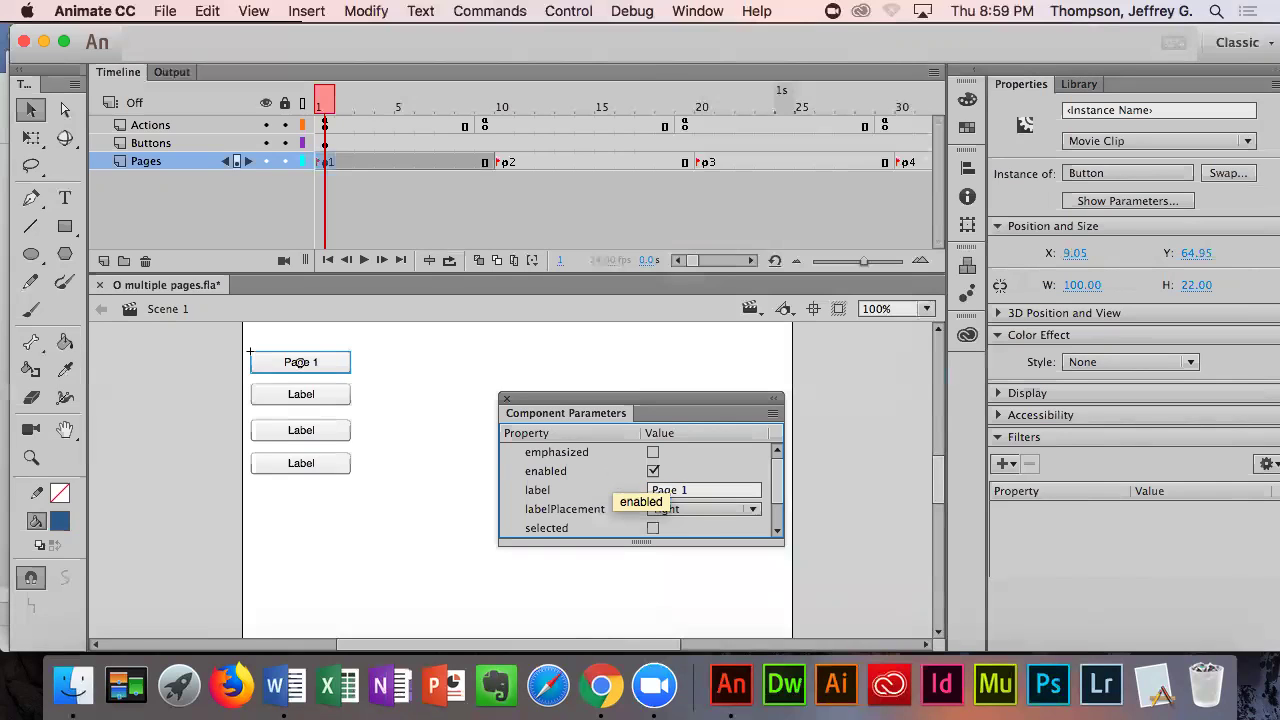
{"action": "left_click", "coordinate": [680, 570]}
- Set the label of the second button from the top to "Page 2"
{"action": "left_click", "coordinate": [333, 400]}
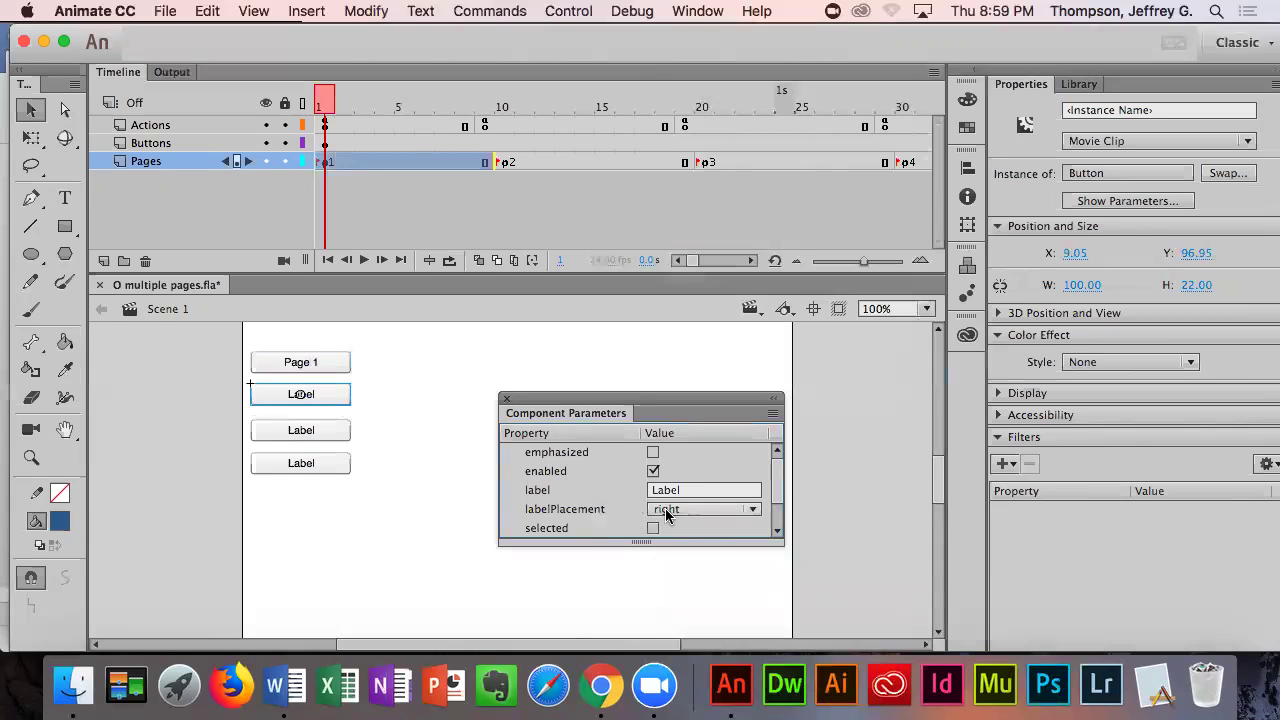
{"action": "left_click", "coordinate": [698, 490]}
{"action": "double_click", "coordinate": [698, 490]}
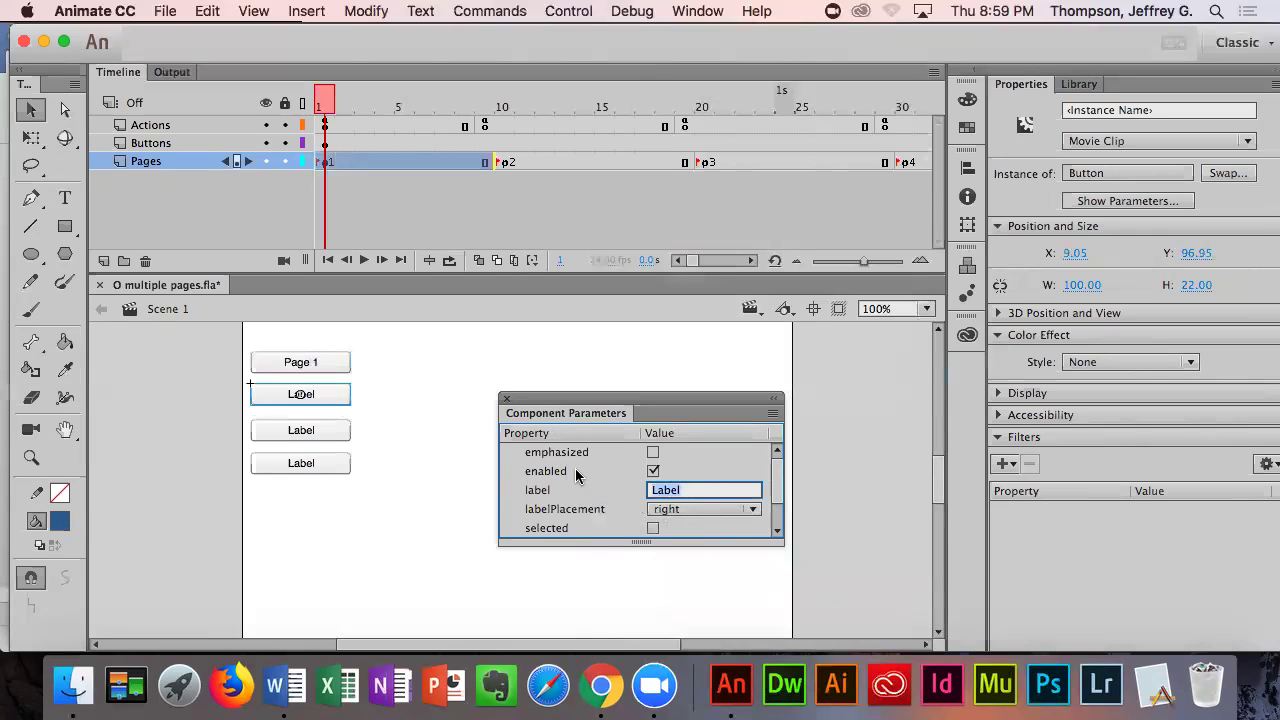
{"action": "type", "text": "Page 2"}
{"action": "left_click", "coordinate": [411, 492]}
- Set the label of the third button from the top to "Page 3"
{"action": "left_click", "coordinate": [328, 423]}
{"action": "double_click", "coordinate": [696, 490]}
{"action": "type", "text": "Page 3"}
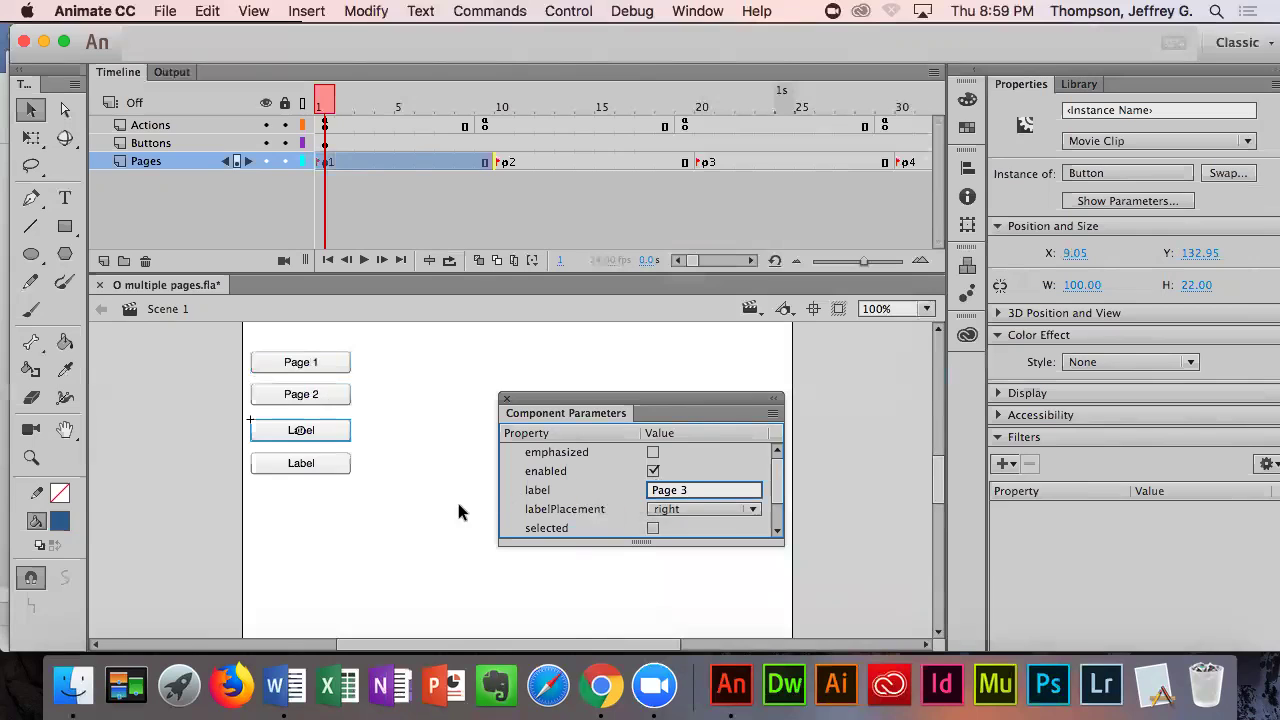
{"action": "left_click", "coordinate": [384, 525]}
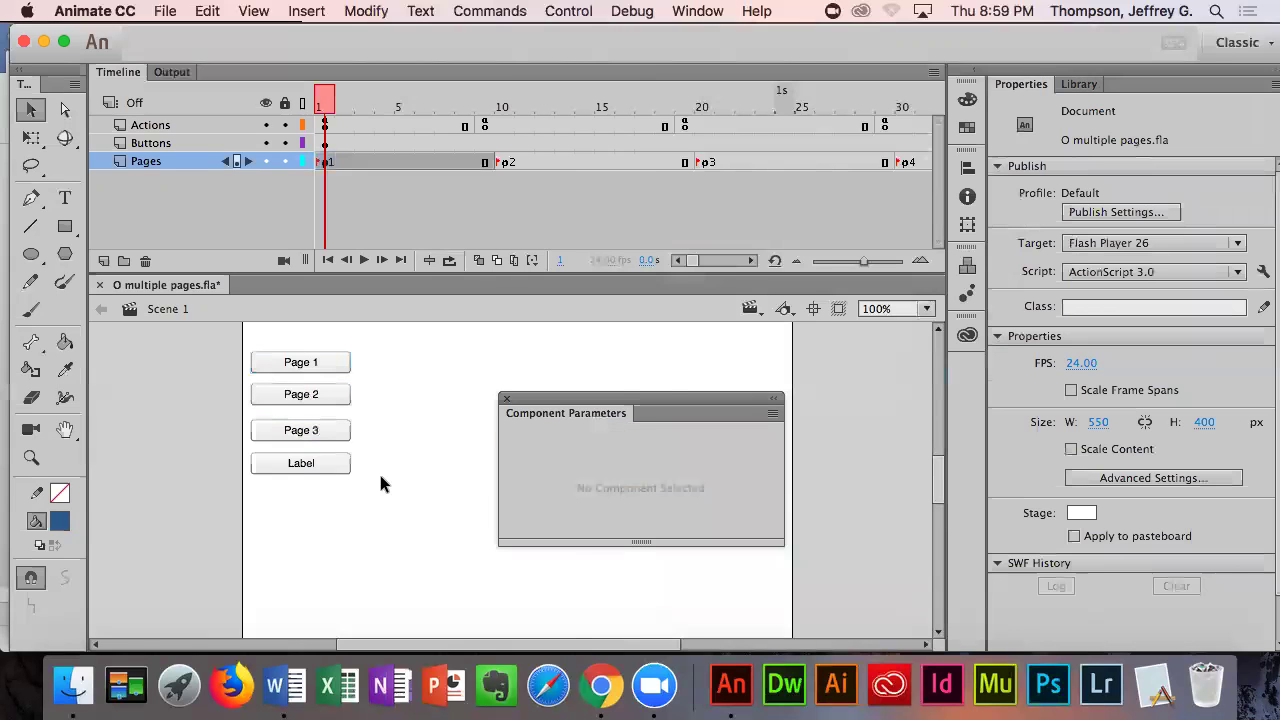
- Set the label of the lowest button to "Page 4" and close the component parameters
{"action": "left_click_drag", "start_coordinate": [518, 408], "coordinate": [554, 387]}
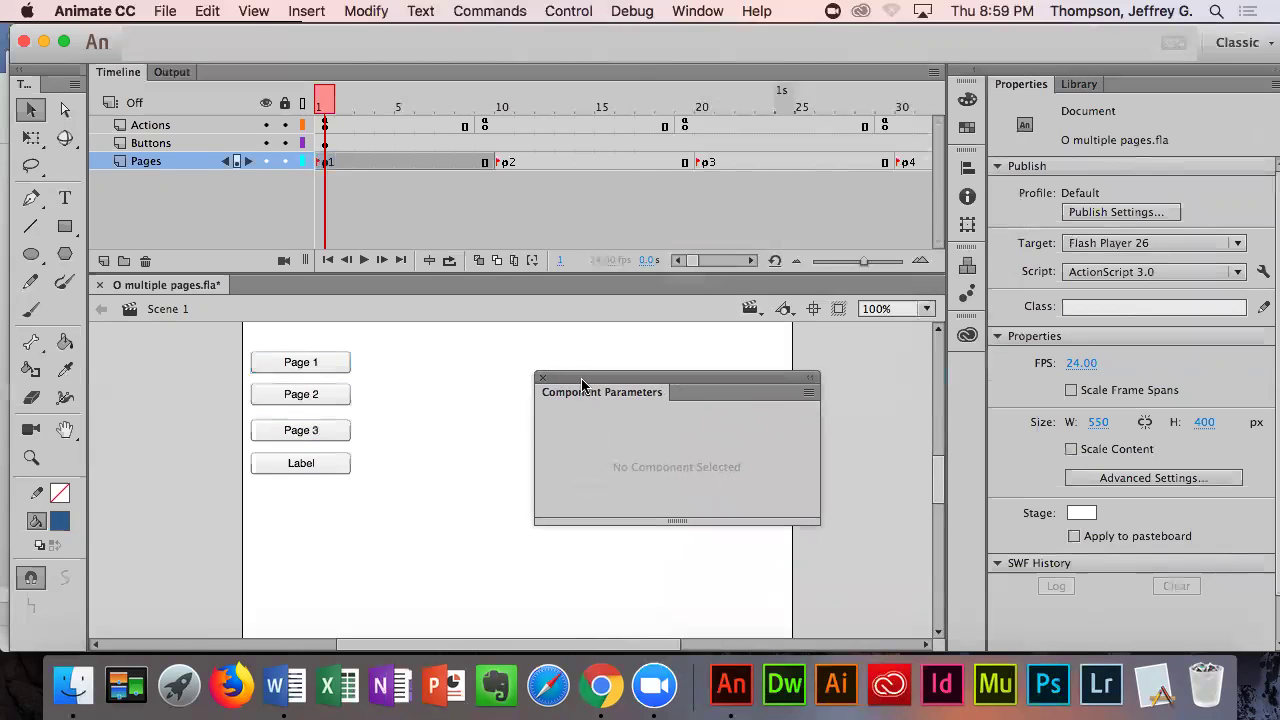
{"action": "left_click", "coordinate": [330, 465]}
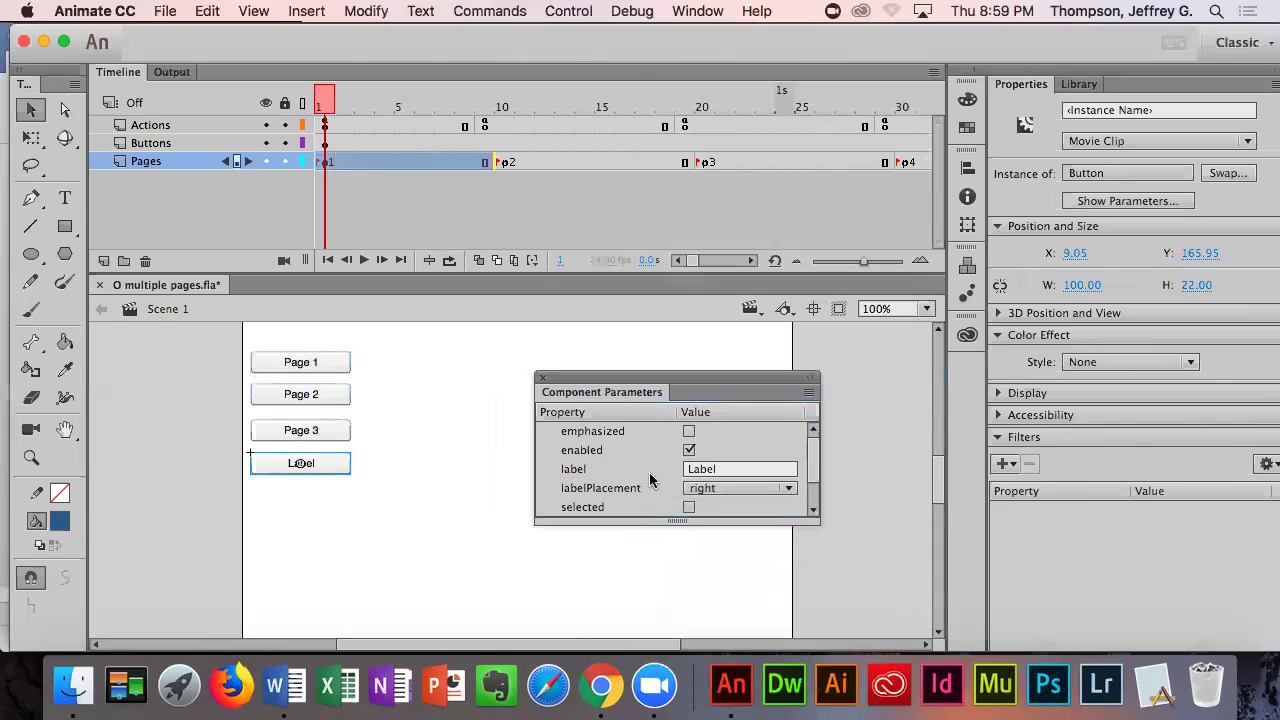
{"action": "left_click", "coordinate": [724, 469]}
{"action": "double_click", "coordinate": [738, 469]}
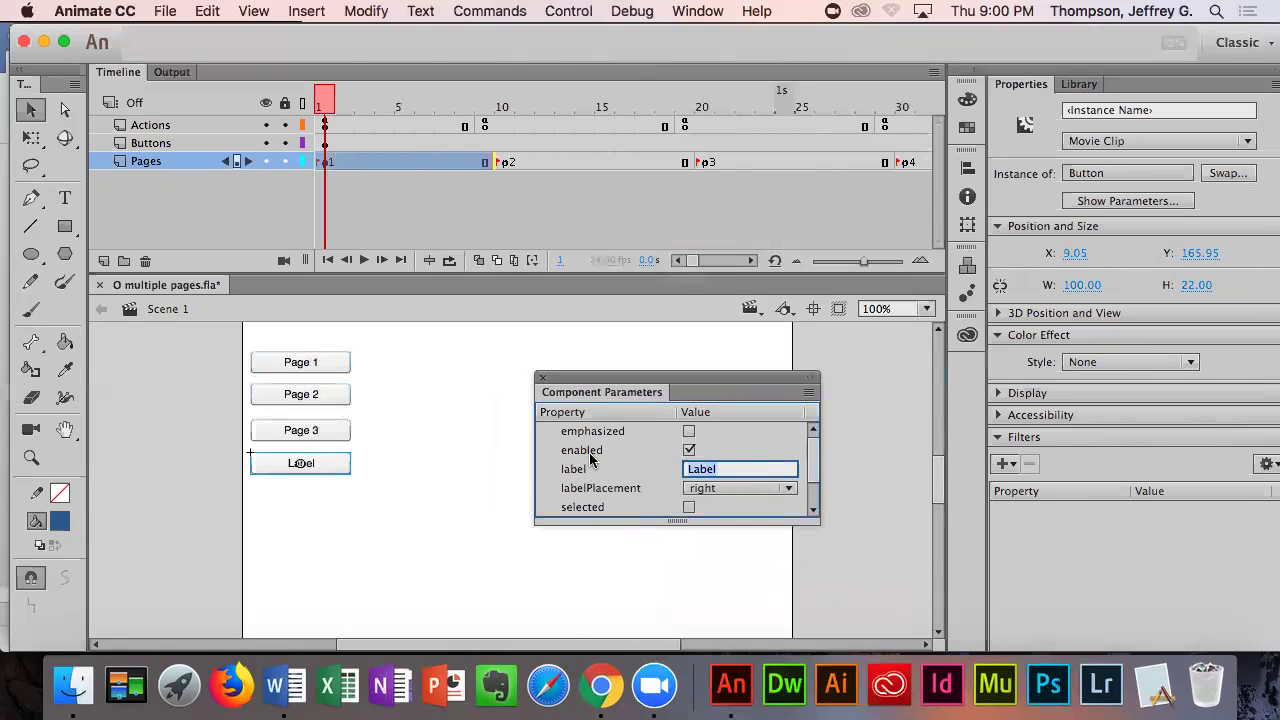
{"action": "type", "text": "Page 4"}
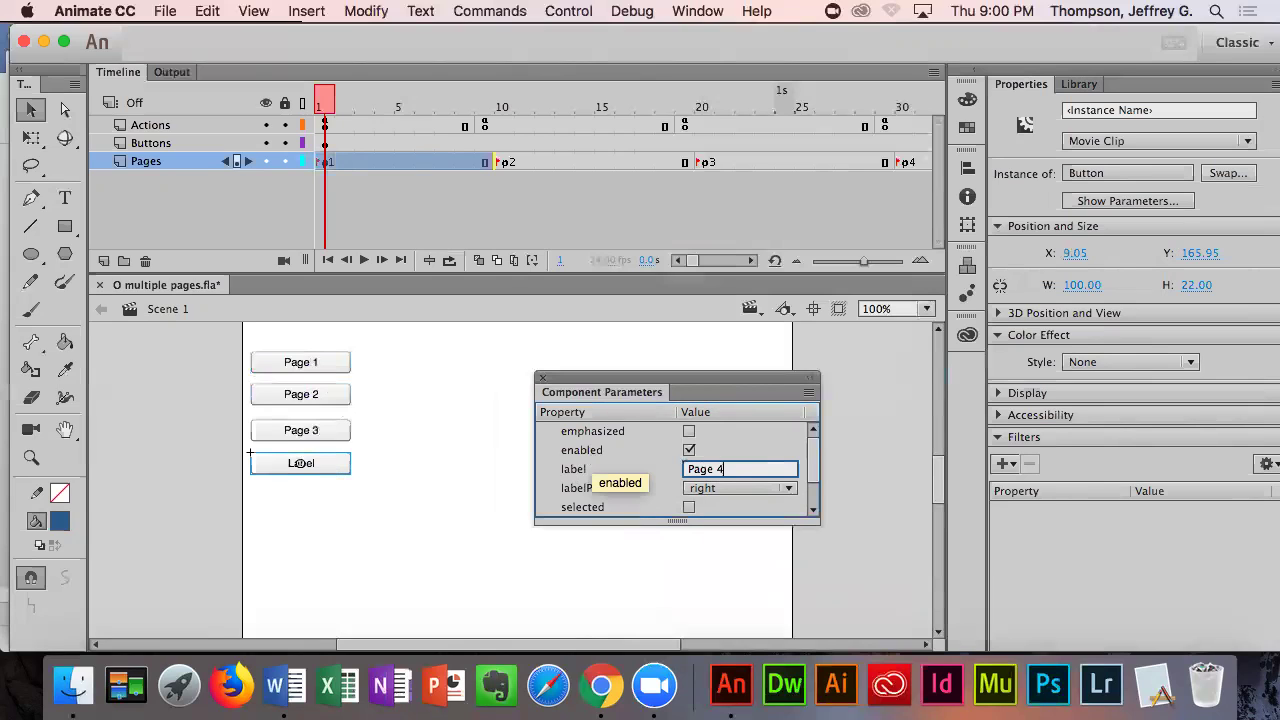
{"action": "left_click", "coordinate": [434, 495]}
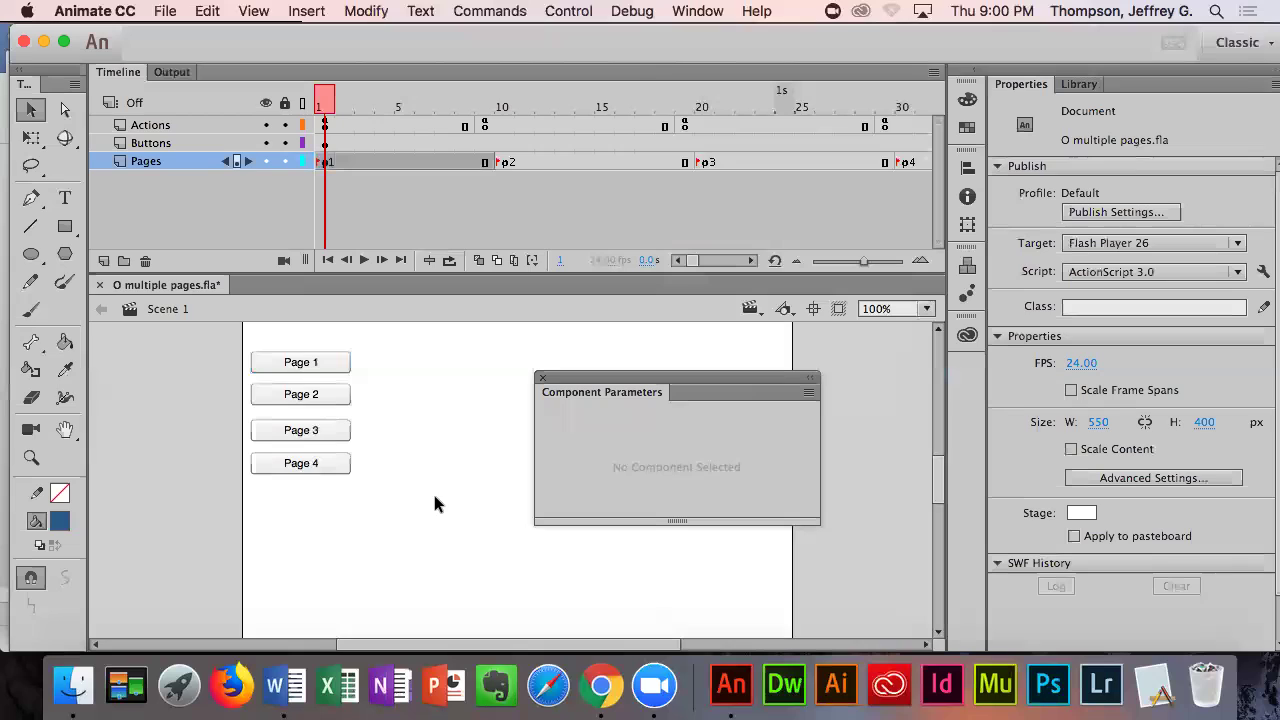
{"action": "left_click", "coordinate": [539, 377]}
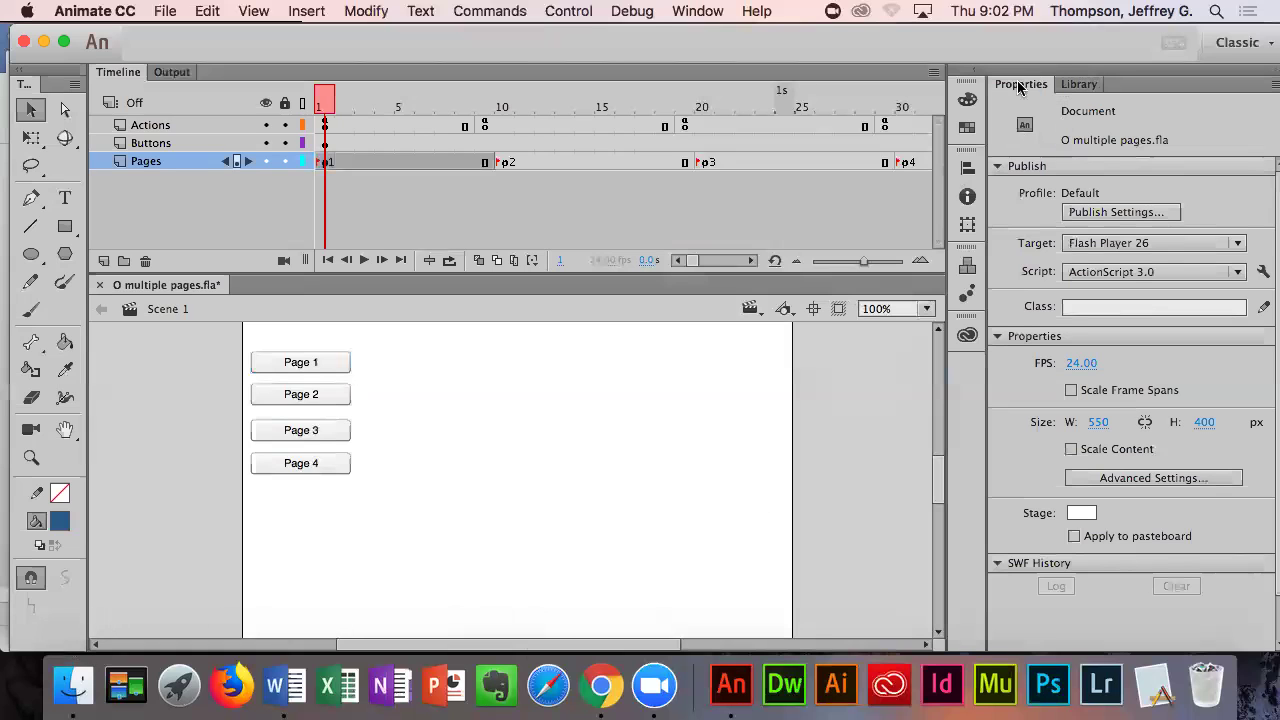
- Switch to Word and read instruction 13 about the labels and instance names of the buttons
{"action": "left_click", "coordinate": [282, 697]}
{"action": "scroll", "coordinate": [407, 490], "scroll_direction": "down", "scroll_amount": 5}
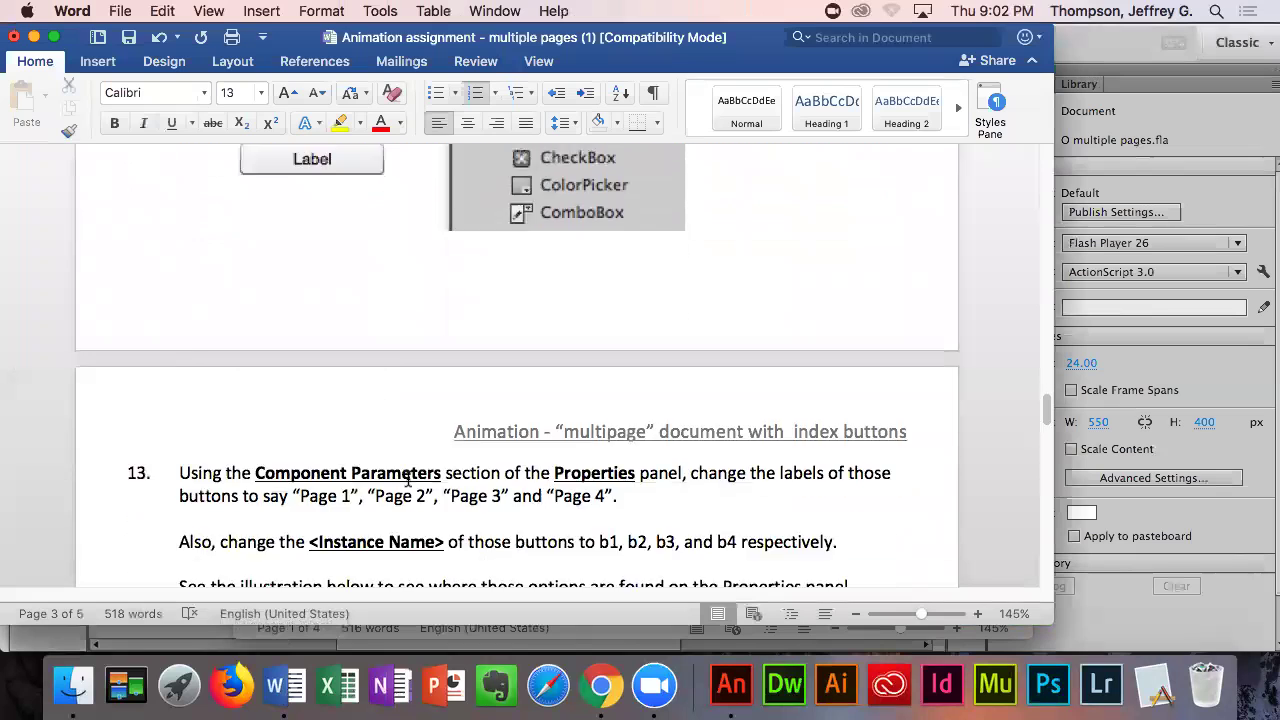
{"action": "scroll", "coordinate": [407, 481], "scroll_direction": "down", "scroll_amount": 5}
{"action": "scroll", "coordinate": [418, 360], "scroll_direction": "down", "scroll_amount": 1}
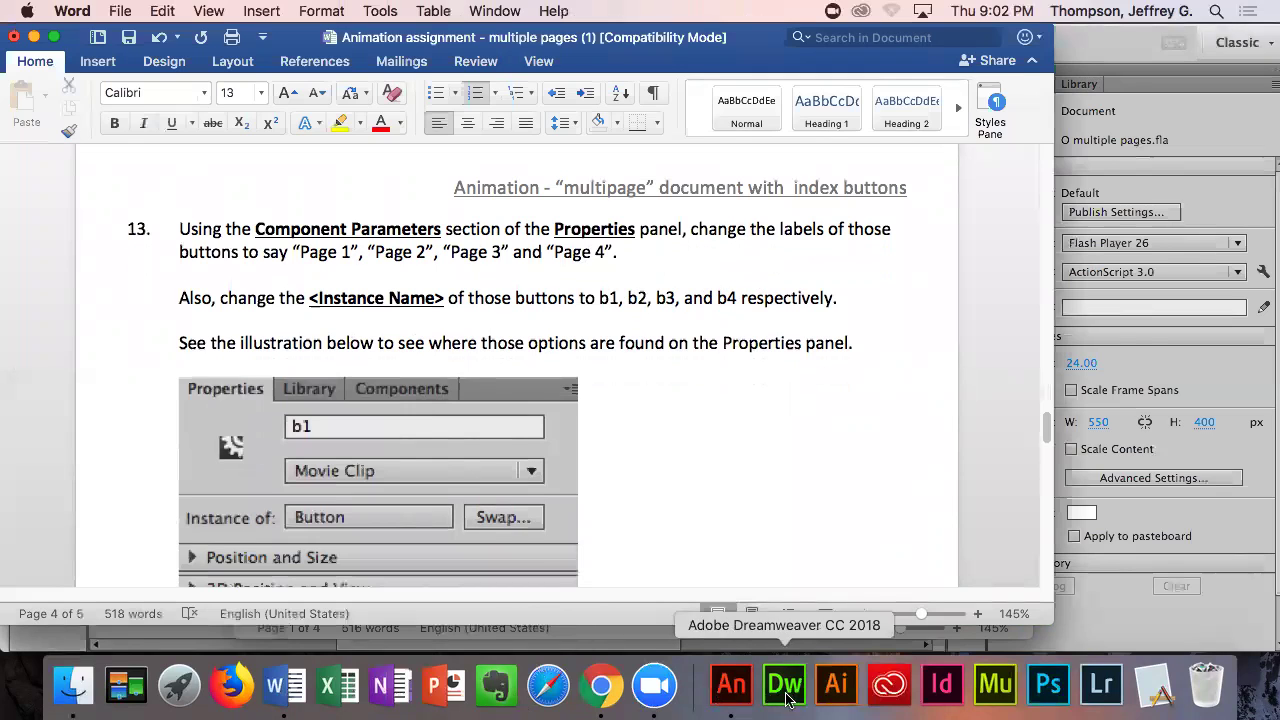
- Switch to Animate CC and give the Page 1 button the instance name b1
{"action": "left_click", "coordinate": [731, 686]}
{"action": "left_click", "coordinate": [300, 366]}
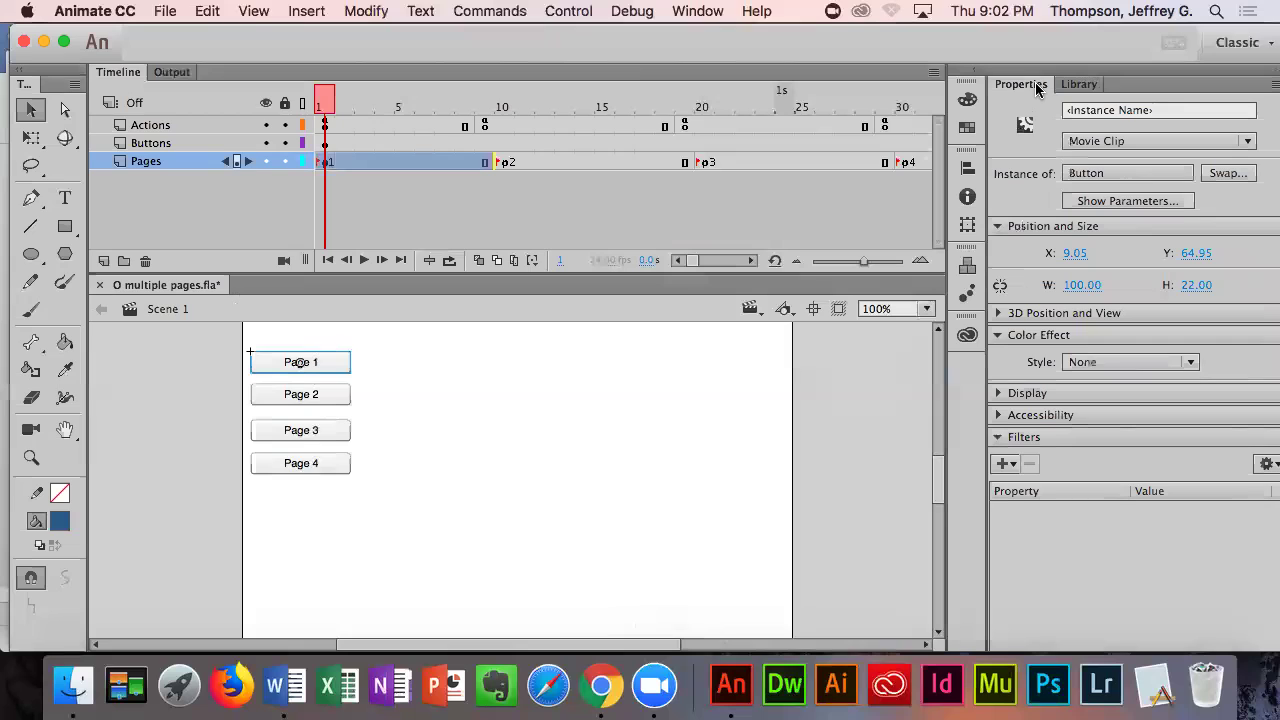
{"action": "left_click", "coordinate": [1150, 112]}
{"action": "type", "text": "b1"}
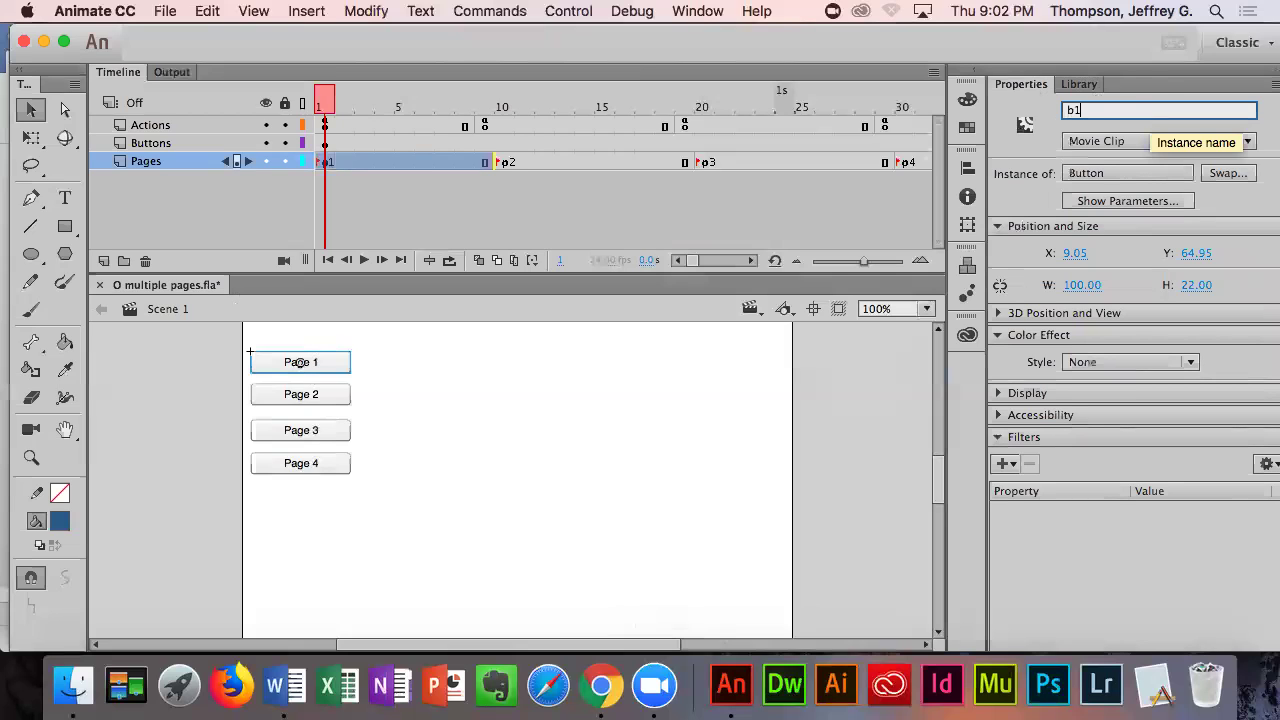
{"action": "key", "text": "Return"}
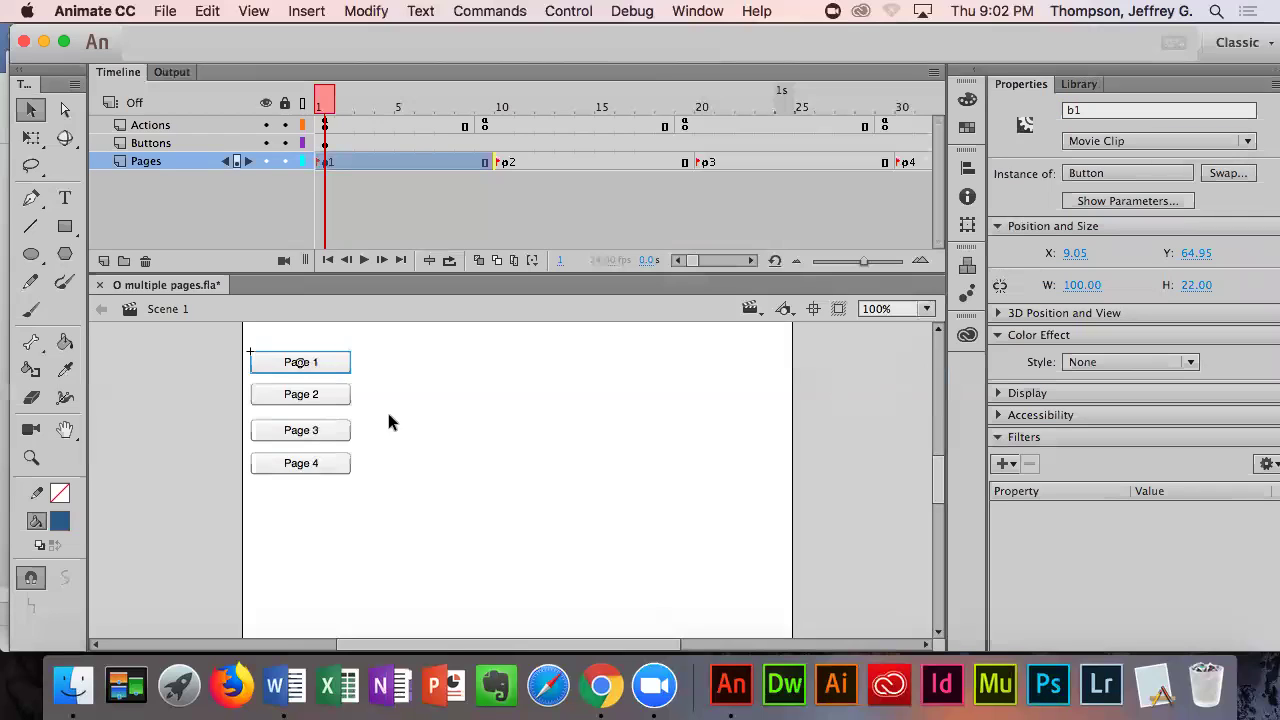
- Give the Page 2 button the instance name b2
{"action": "left_click", "coordinate": [331, 397]}
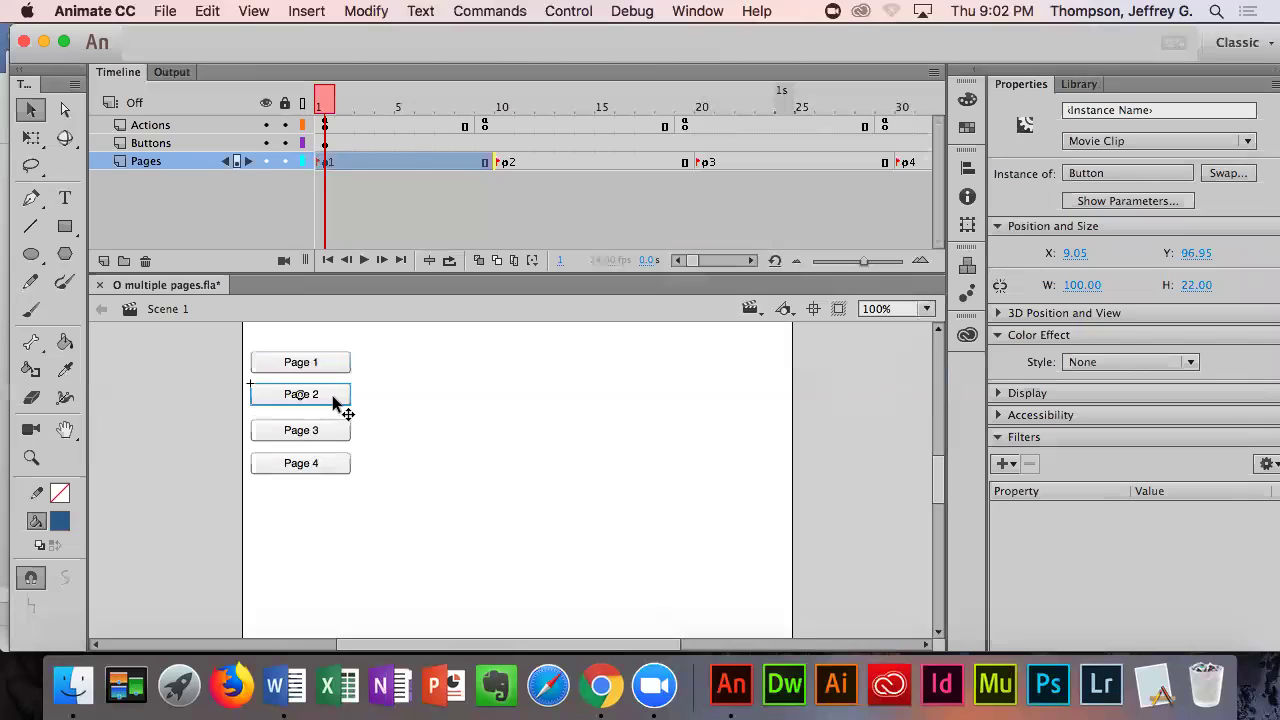
{"action": "left_click", "coordinate": [1164, 111]}
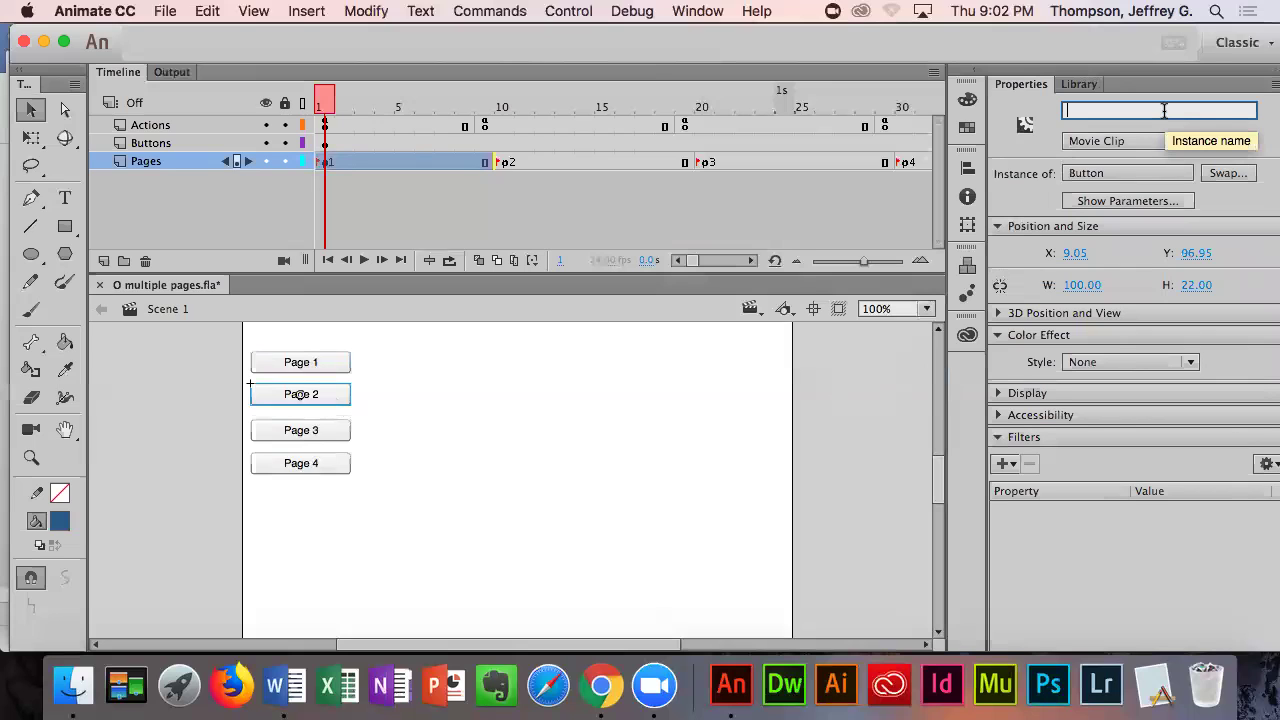
{"action": "type", "text": "b2"}
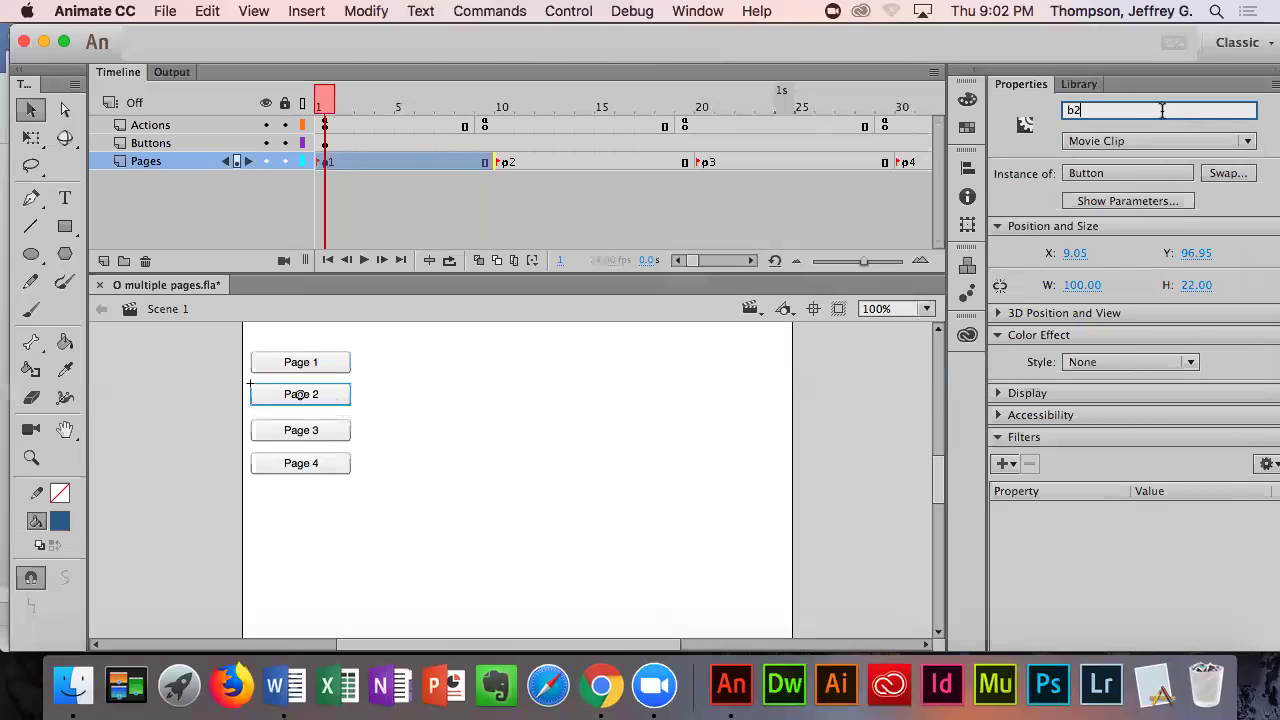
{"action": "left_click", "coordinate": [570, 349]}
- Give the Page 3 button the instance name b3
{"action": "left_click", "coordinate": [334, 432]}
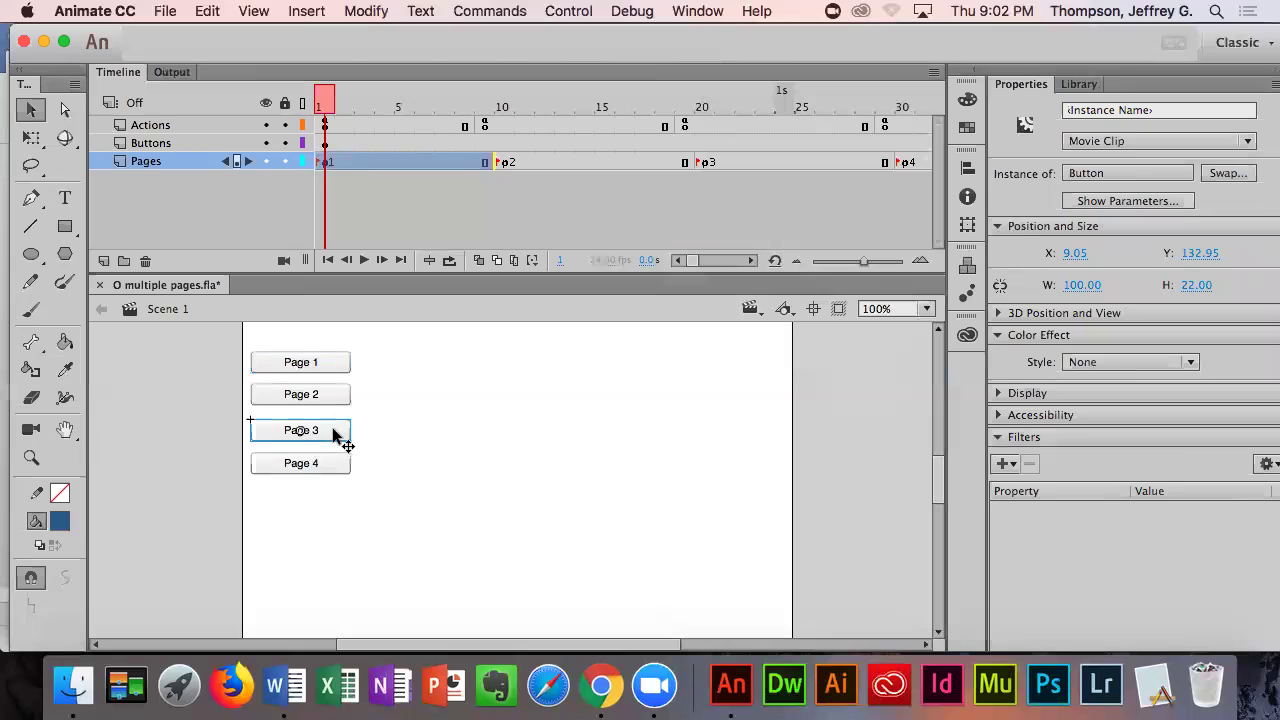
{"action": "left_click", "coordinate": [1120, 112]}
{"action": "type", "text": "b3"}
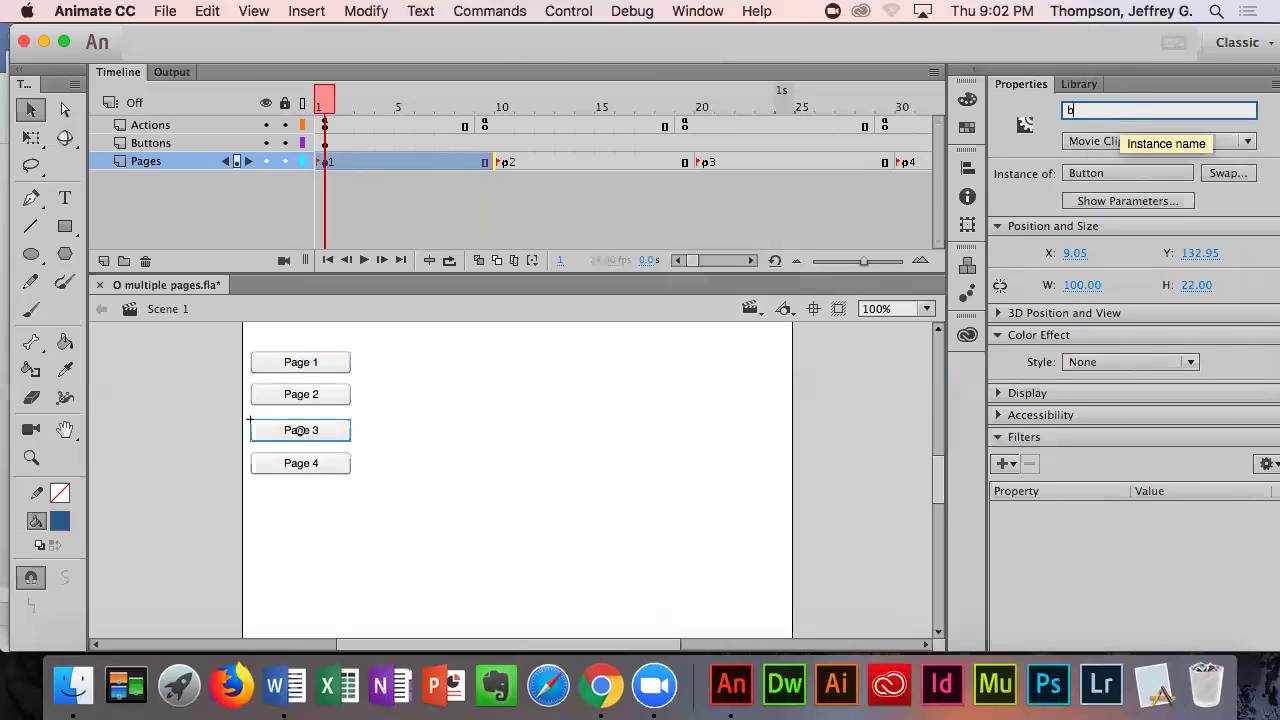
{"action": "left_click", "coordinate": [633, 460]}
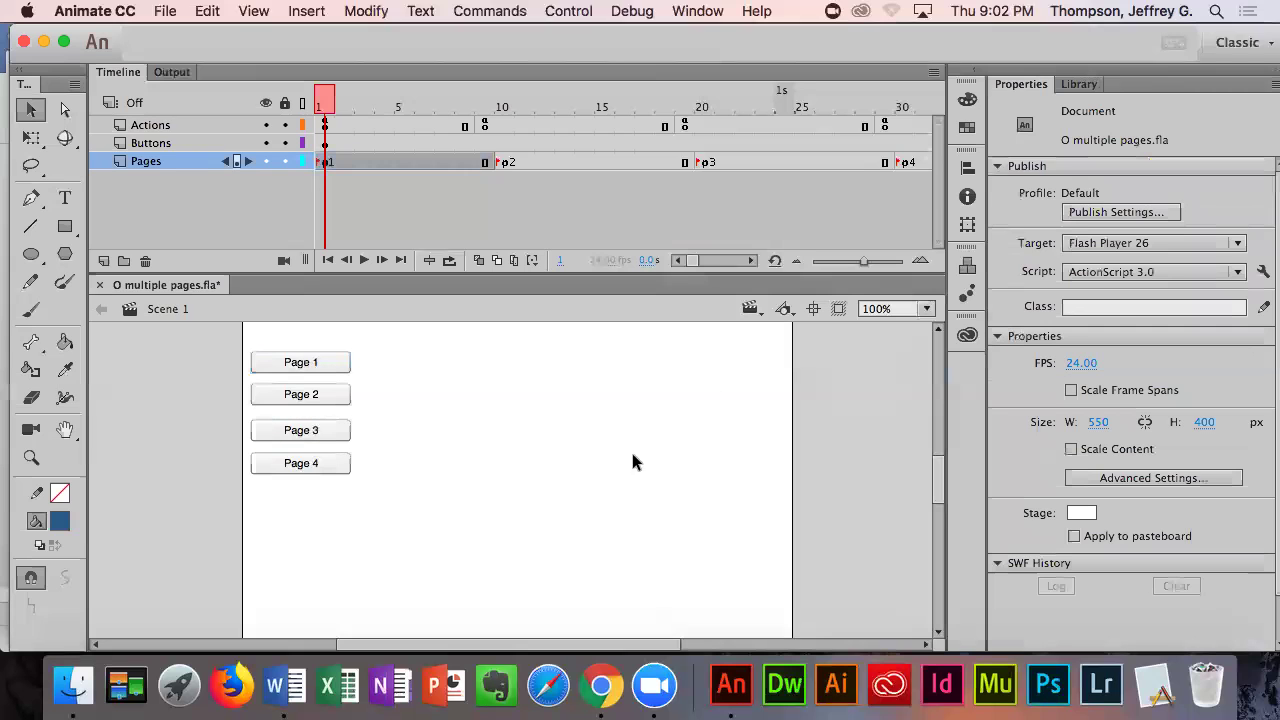
- Give the Page 4 button the instance name b4
{"action": "left_click", "coordinate": [318, 464]}
{"action": "left_click", "coordinate": [1092, 112]}
{"action": "type", "text": "b4"}
{"action": "left_click", "coordinate": [884, 478]}
- Cut all four buttons from the Pages layer and paste them in place on frame 1 of the Buttons layer
{"action": "left_click_drag", "start_coordinate": [391, 528], "coordinate": [192, 327]}
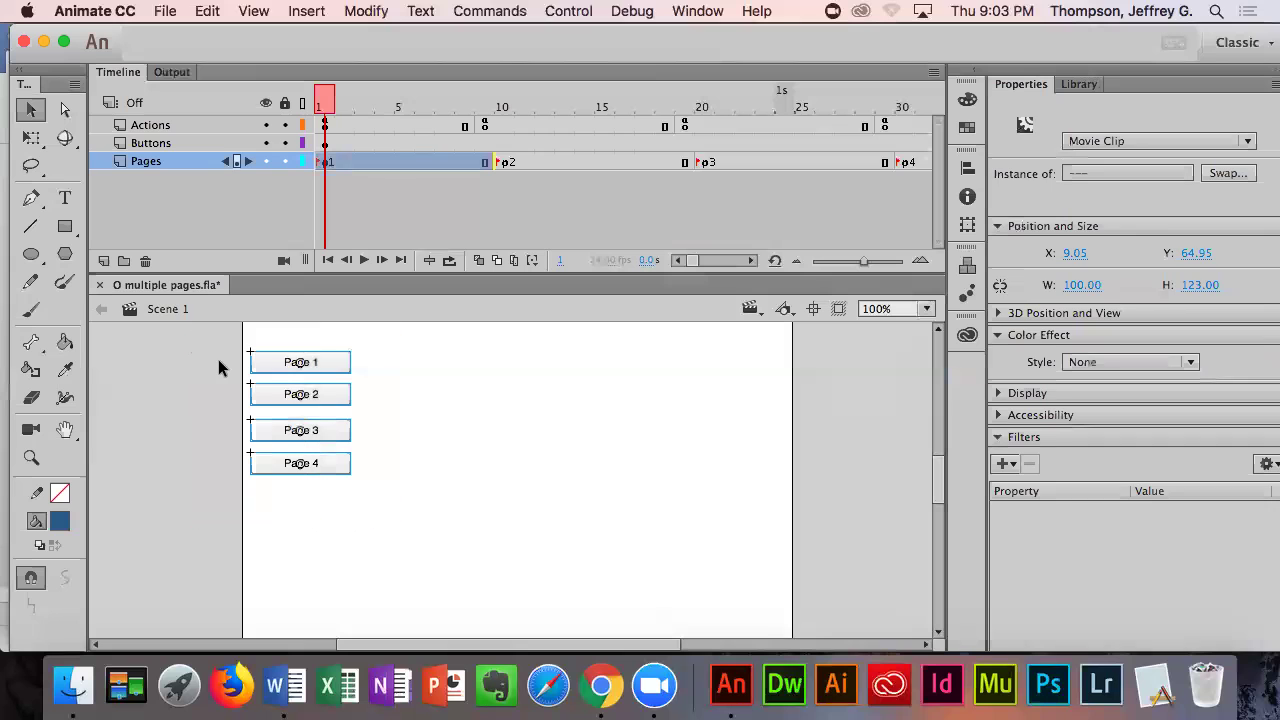
{"action": "left_click", "coordinate": [208, 11]}
{"action": "left_click", "coordinate": [234, 87]}
{"action": "left_click", "coordinate": [328, 148]}
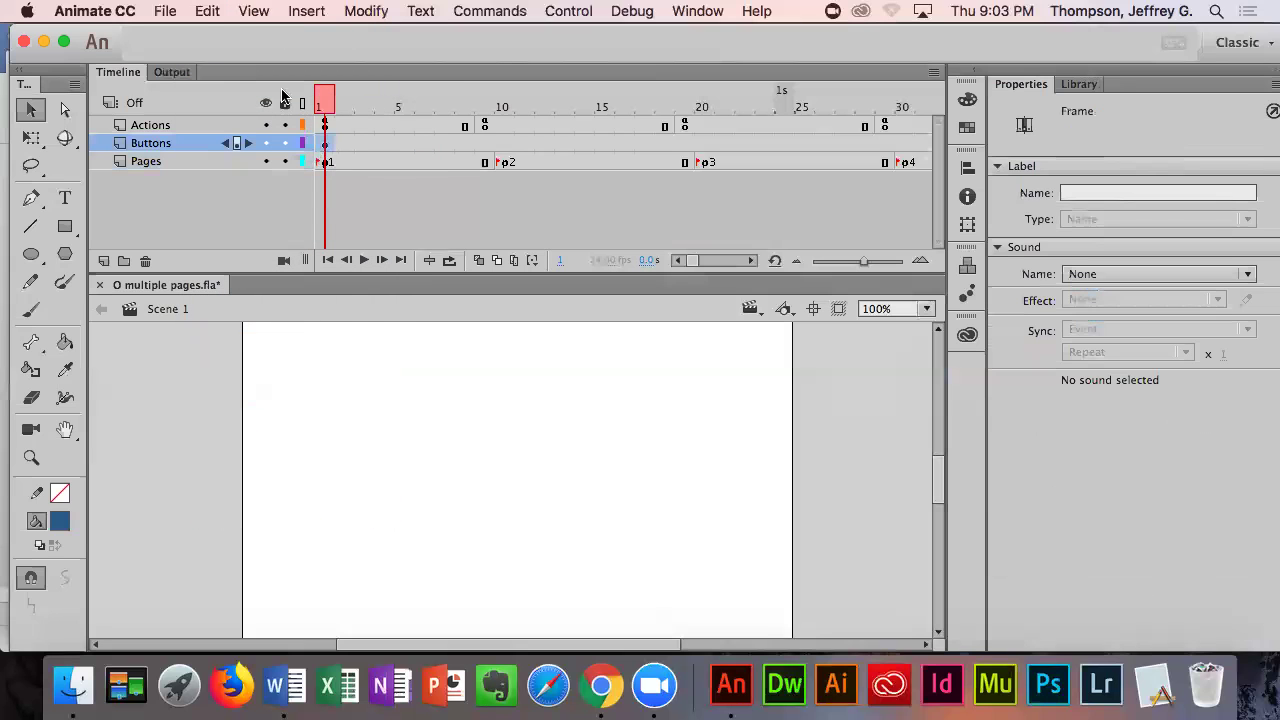
{"action": "left_click", "coordinate": [206, 11]}
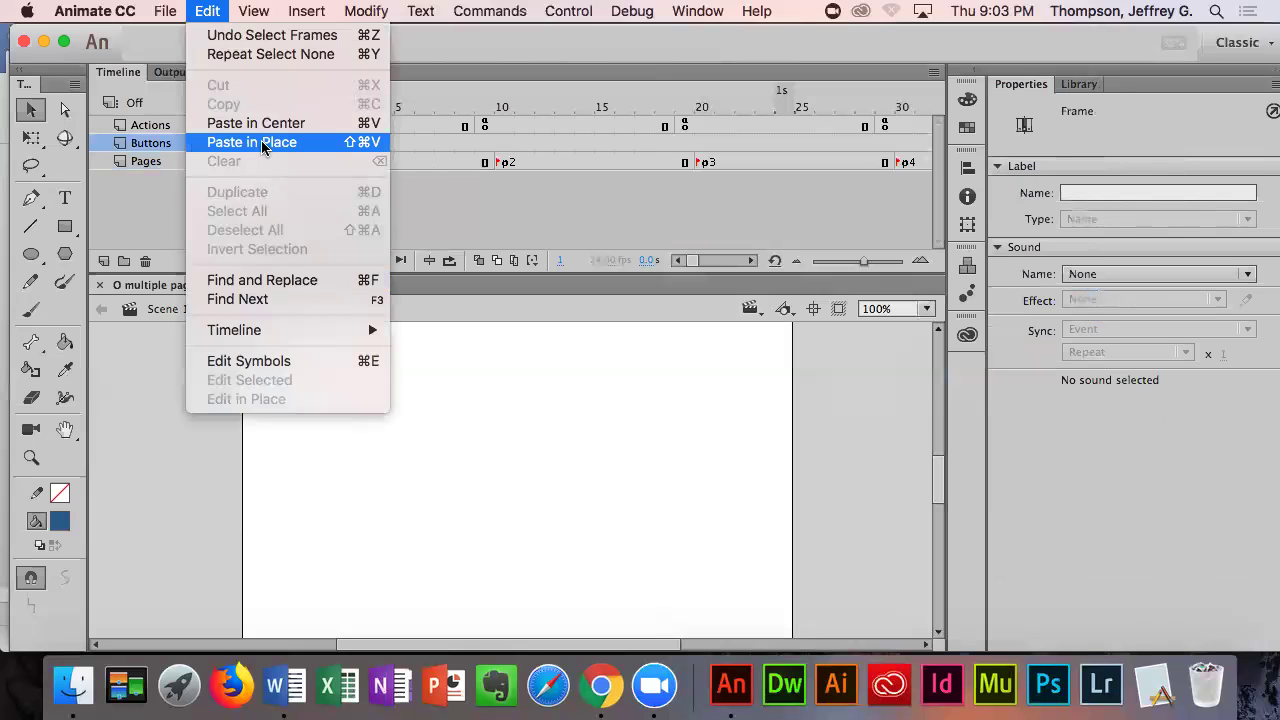
{"action": "left_click", "coordinate": [258, 143]}
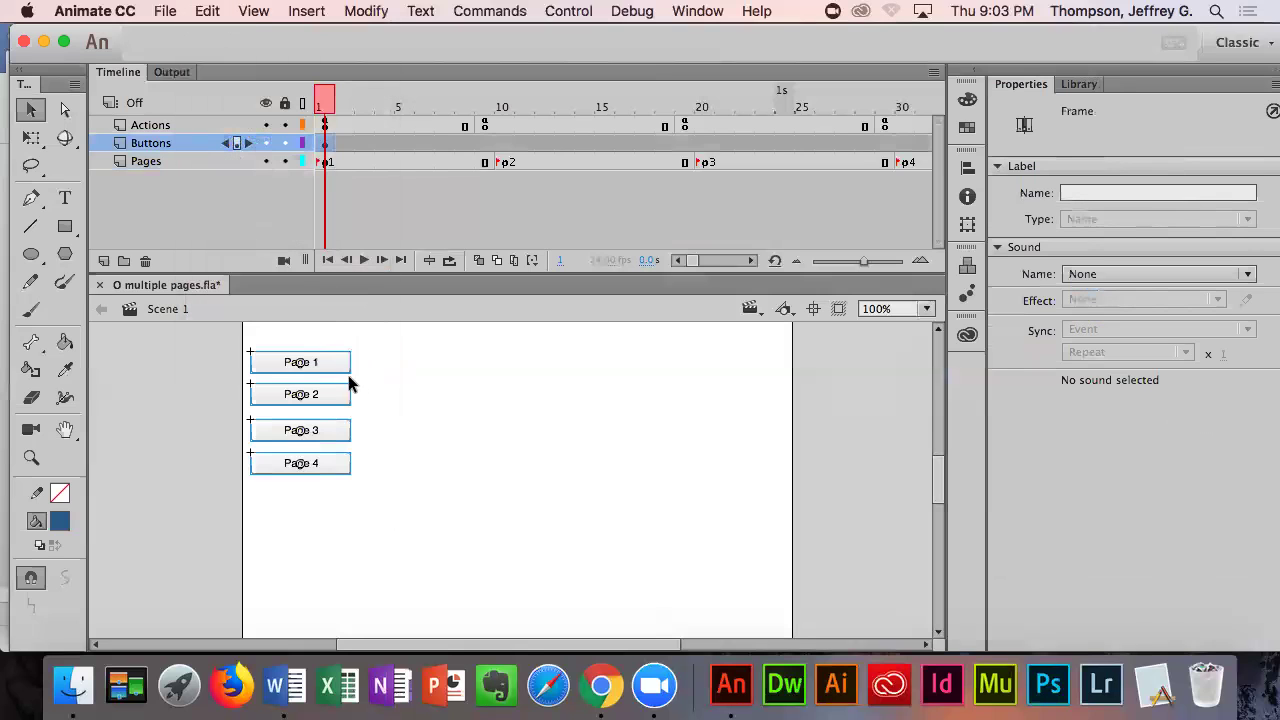
- Hide and show the Buttons layer repeatedly to check which layer holds the four buttons
{"action": "left_click", "coordinate": [267, 144]}
{"action": "left_click", "coordinate": [267, 144]}
{"action": "left_click", "coordinate": [267, 144]}
{"action": "left_click", "coordinate": [267, 144]}
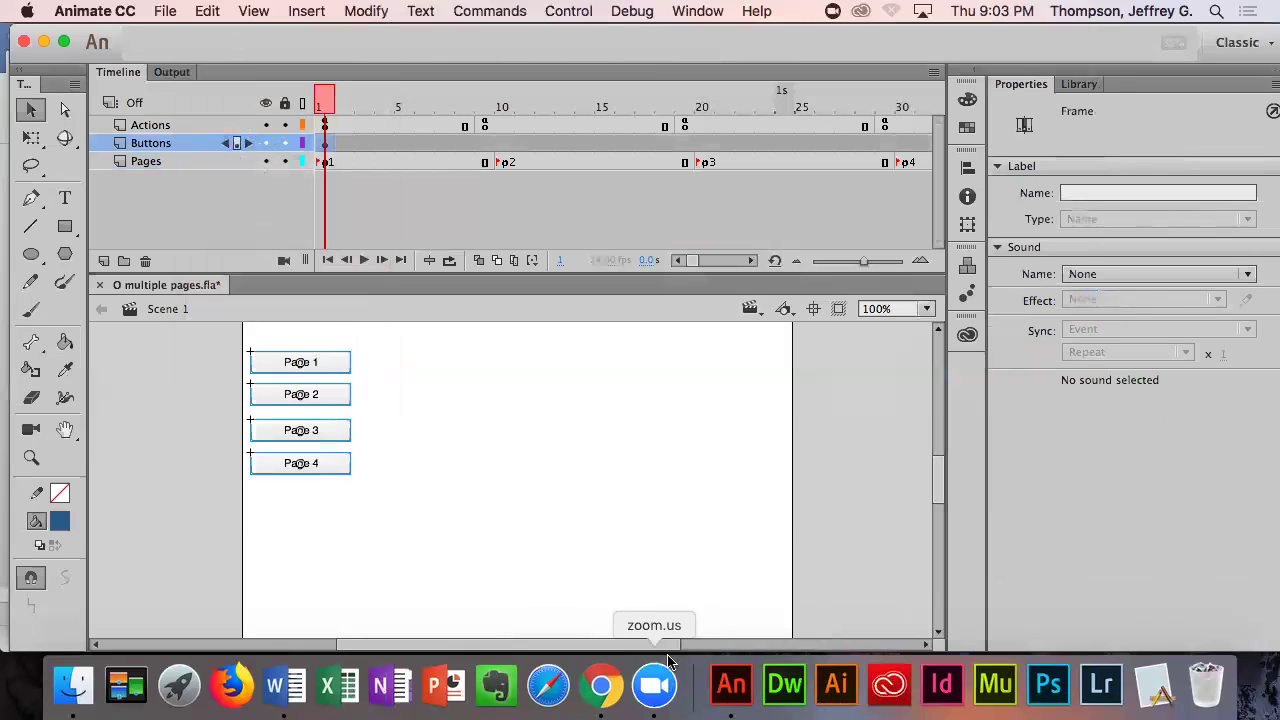
- Test the movie to preview how the four page buttons appear, and close the preview
{"action": "key", "text": "super+Return"}
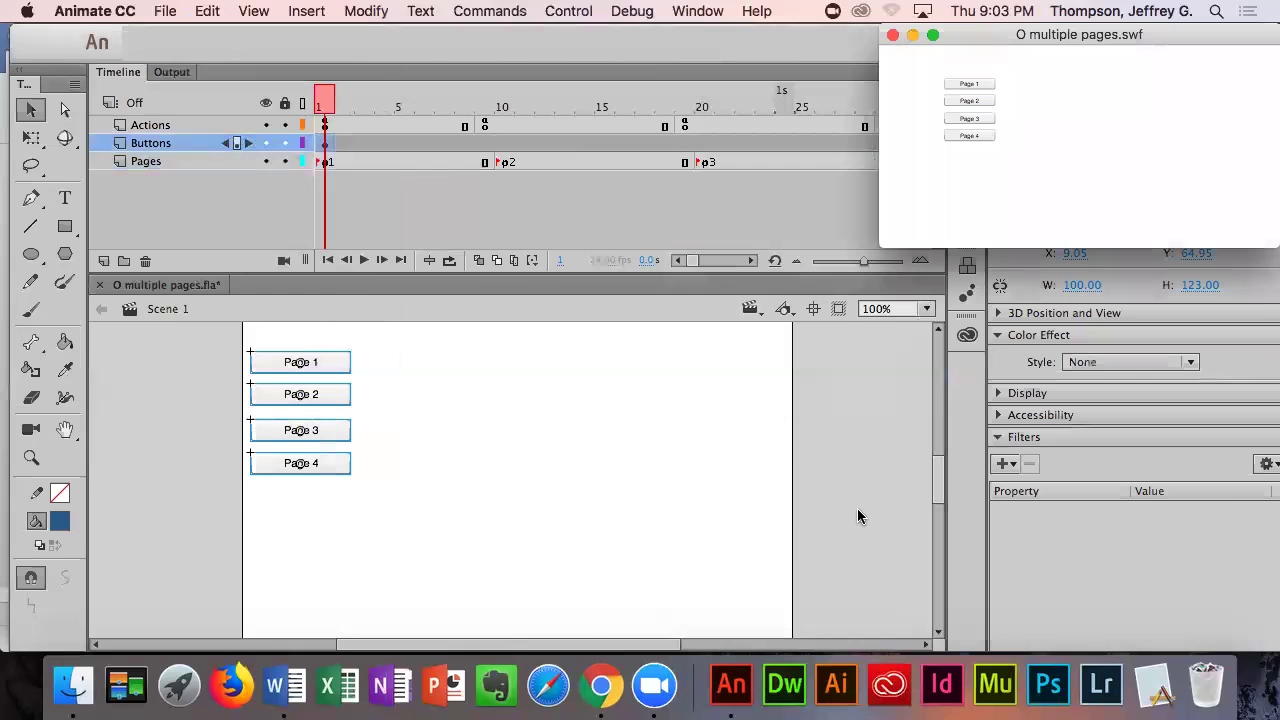
{"action": "left_click_drag", "start_coordinate": [966, 40], "coordinate": [674, 353]}
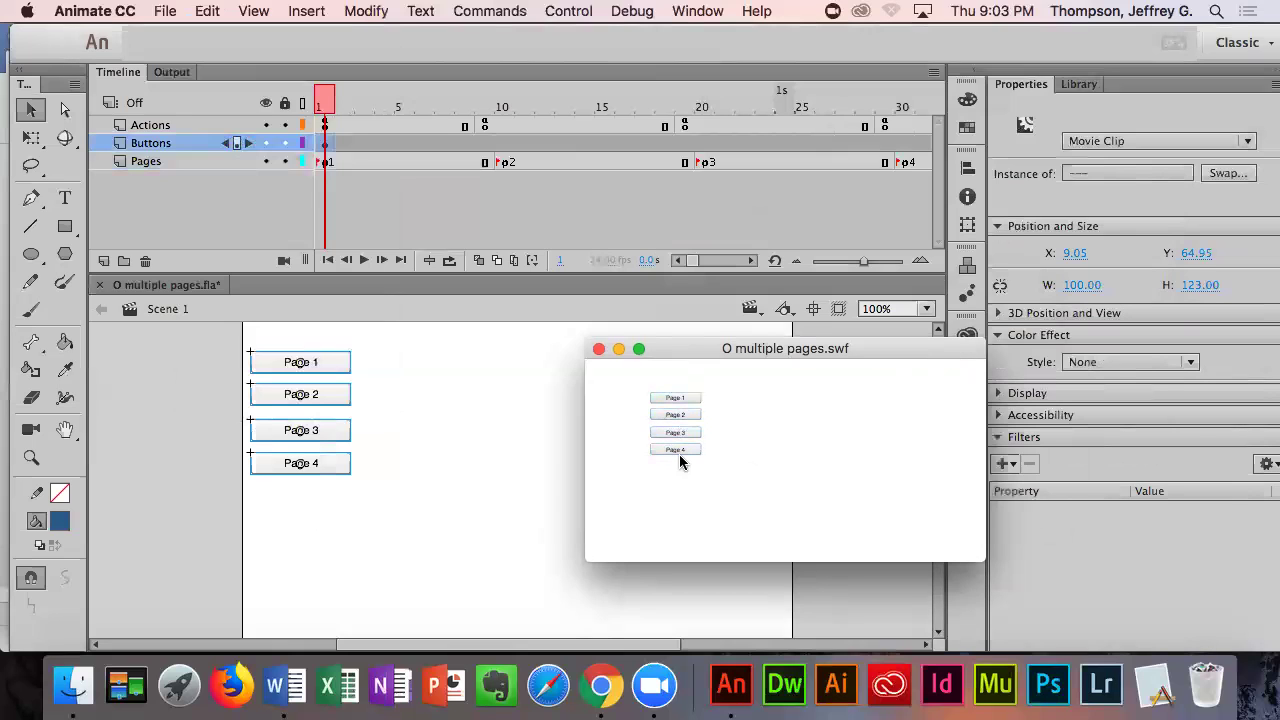
{"action": "left_click", "coordinate": [599, 350]}
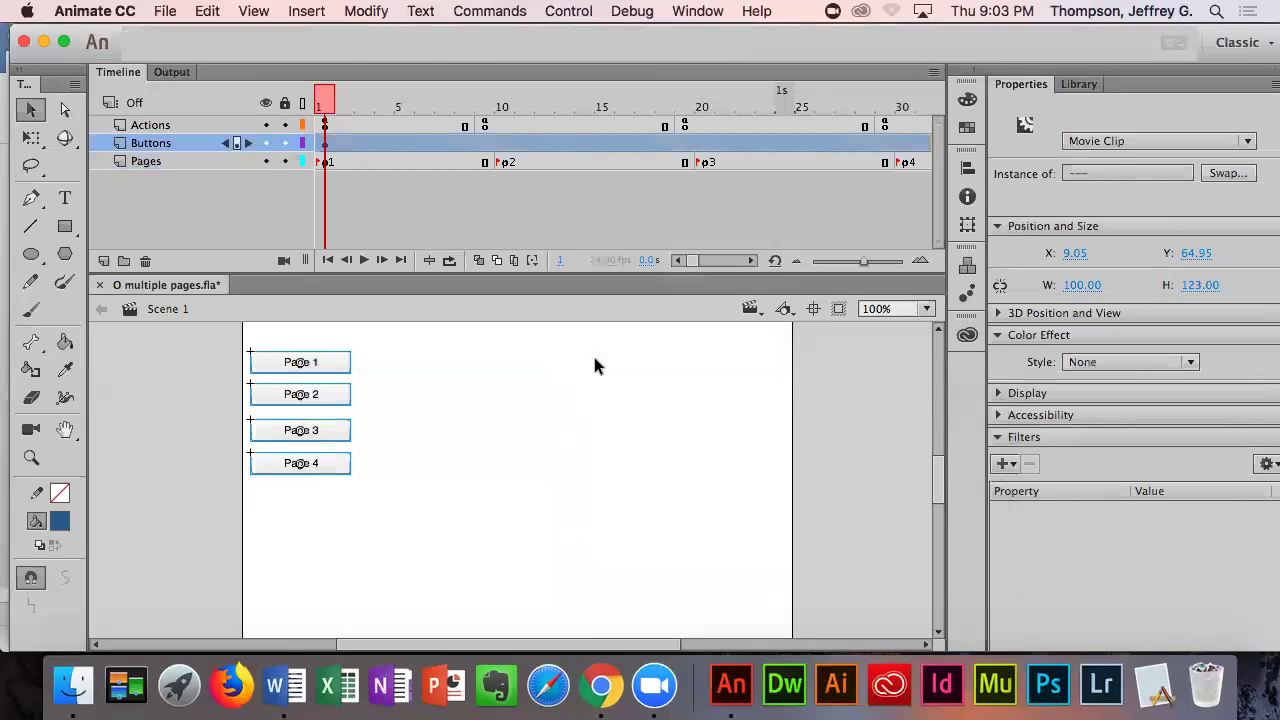
{"action": "left_click", "coordinate": [481, 398]}
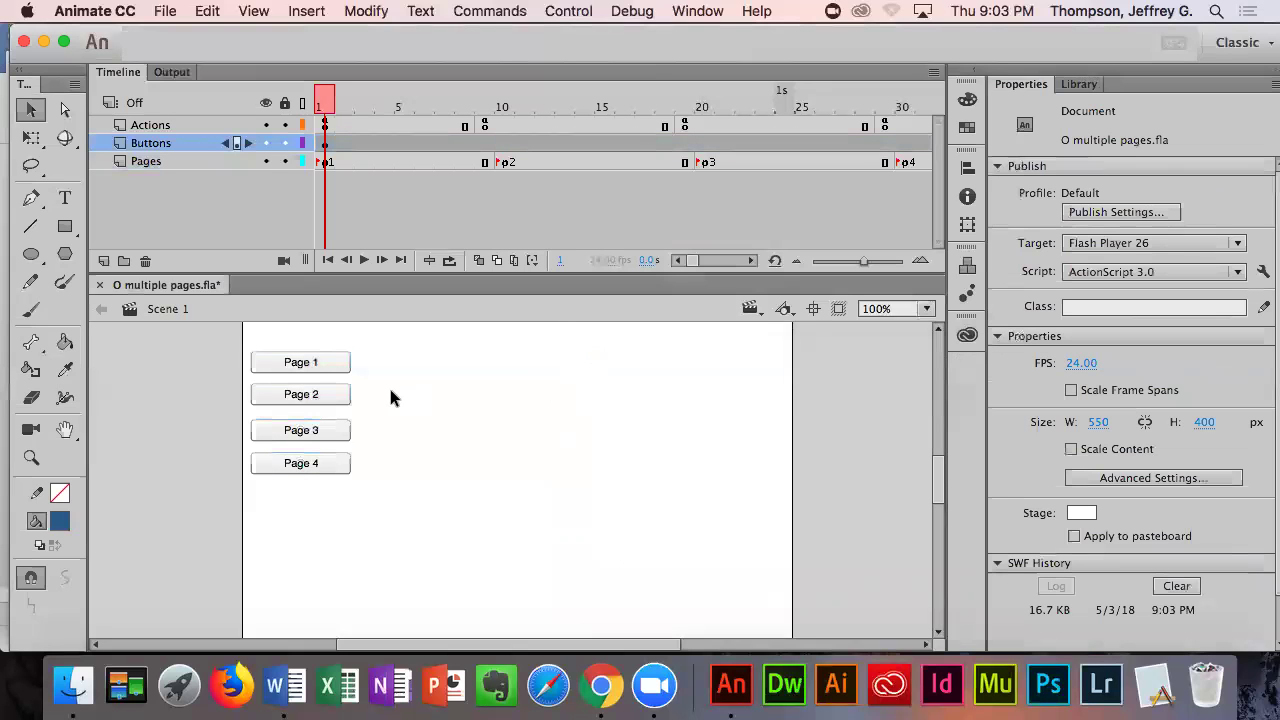
- Toggle the Buttons layer's visibility off and on, and check the Page 1 button's instance name
{"action": "left_click", "coordinate": [265, 143]}
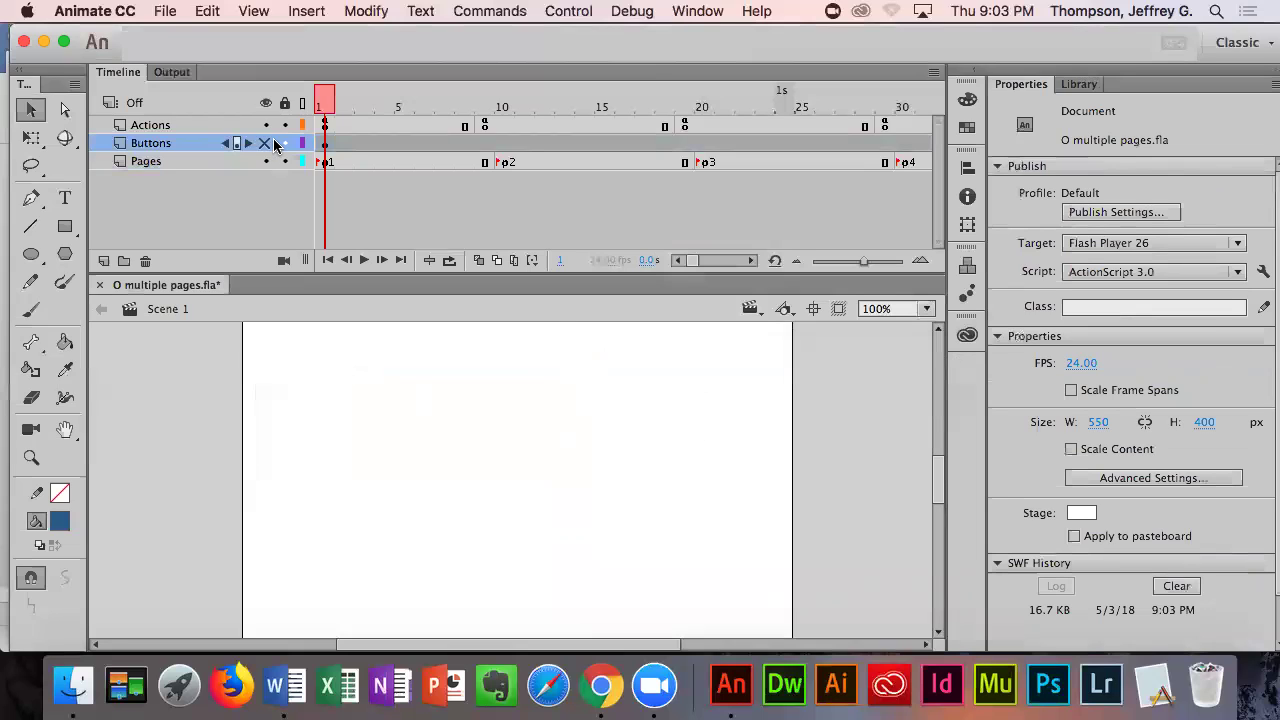
{"action": "left_click", "coordinate": [264, 143]}
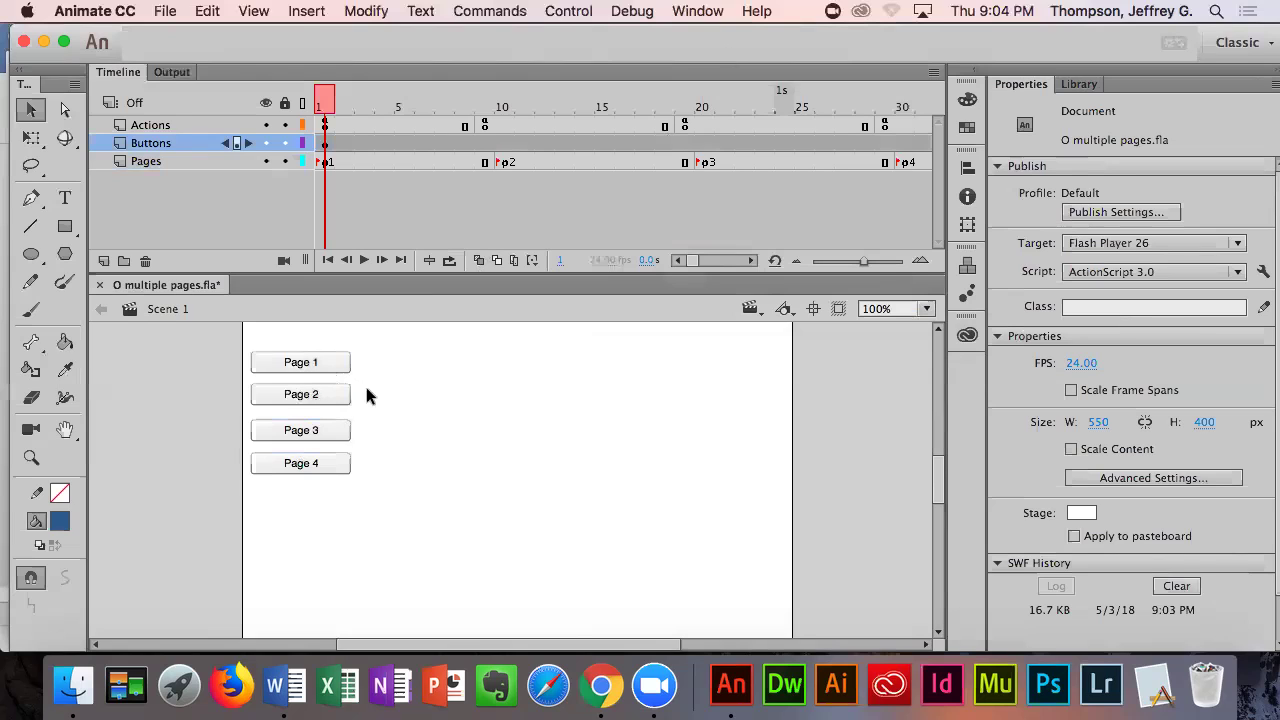
{"action": "left_click", "coordinate": [333, 369]}
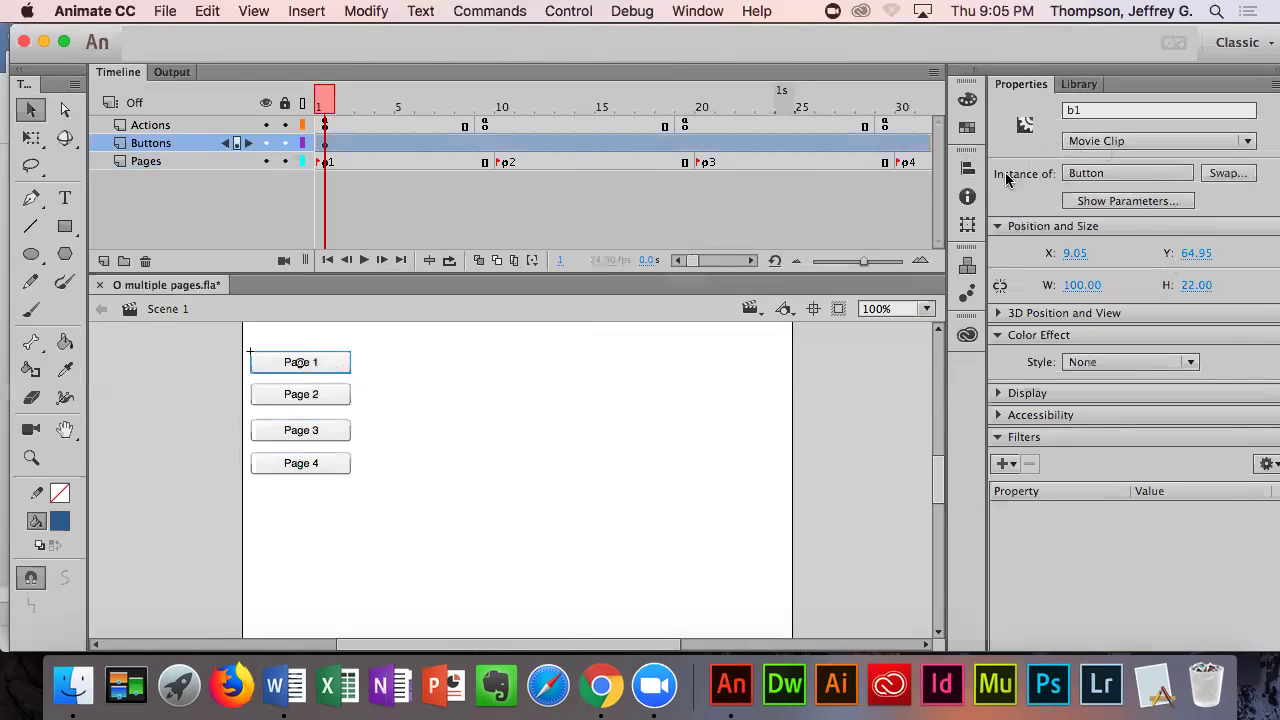
{"action": "left_click", "coordinate": [863, 430]}
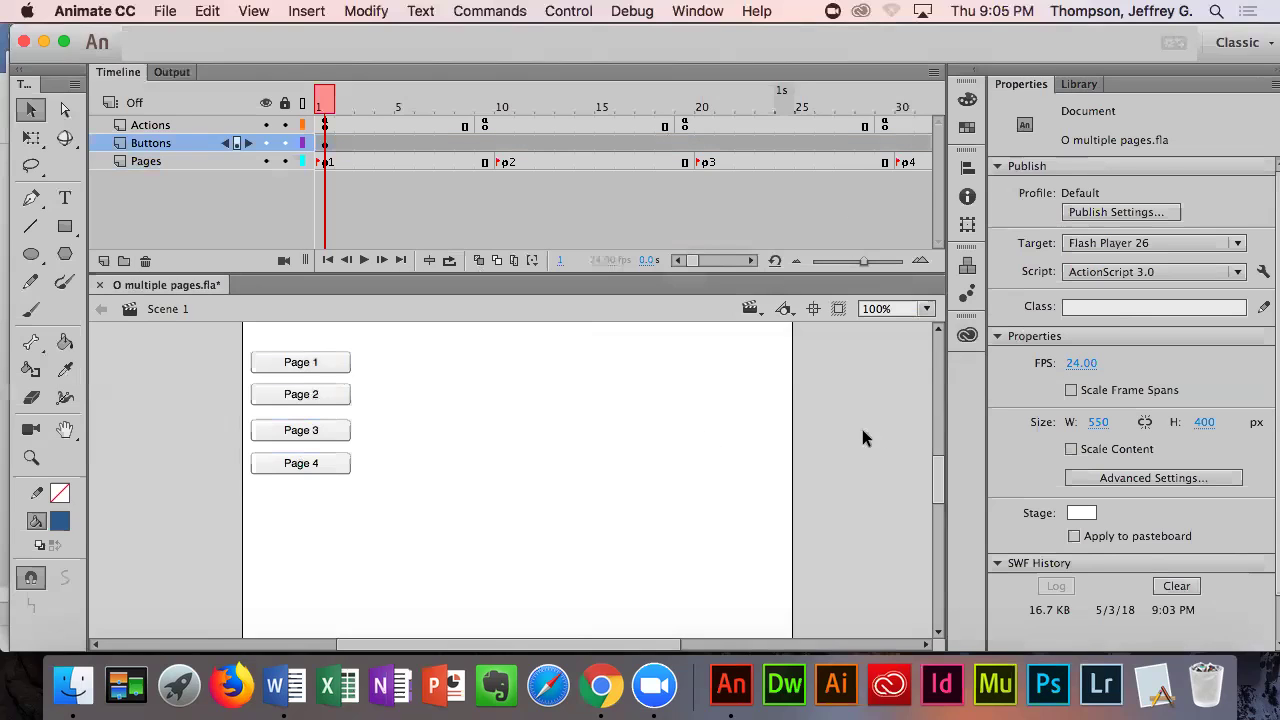
{"action": "left_click", "coordinate": [322, 362]}
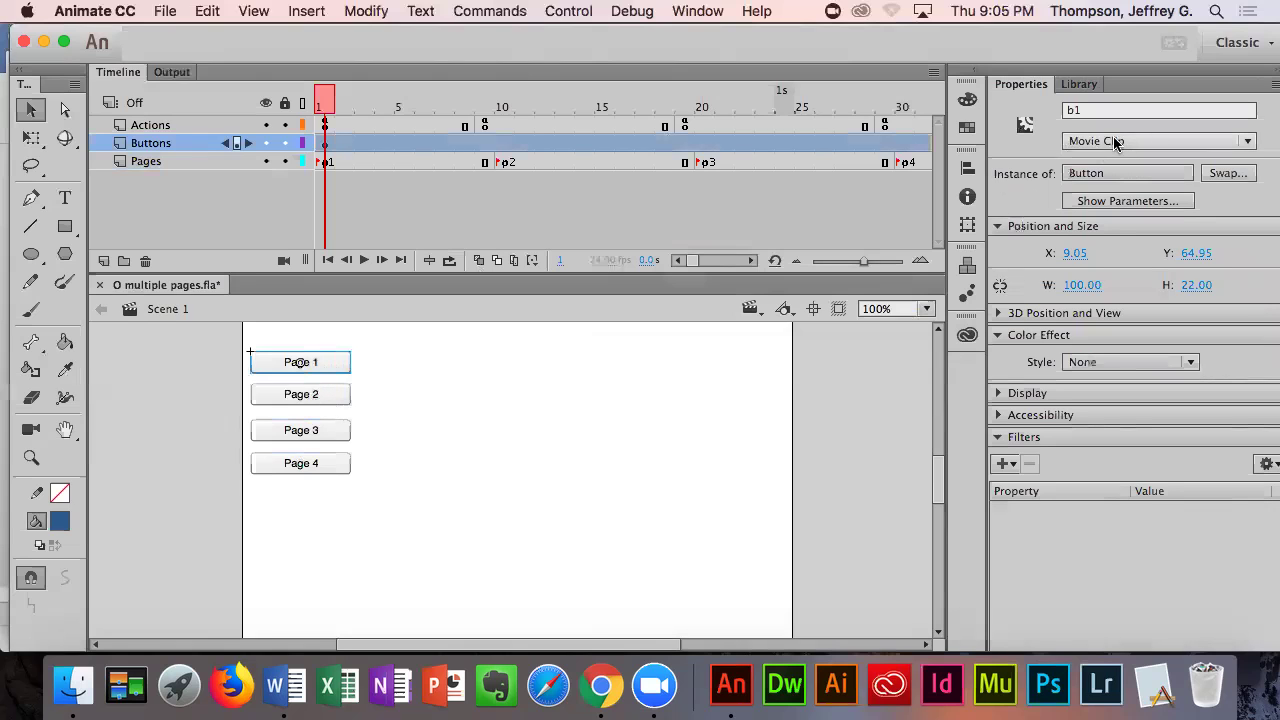
{"action": "left_click", "coordinate": [170, 420]}
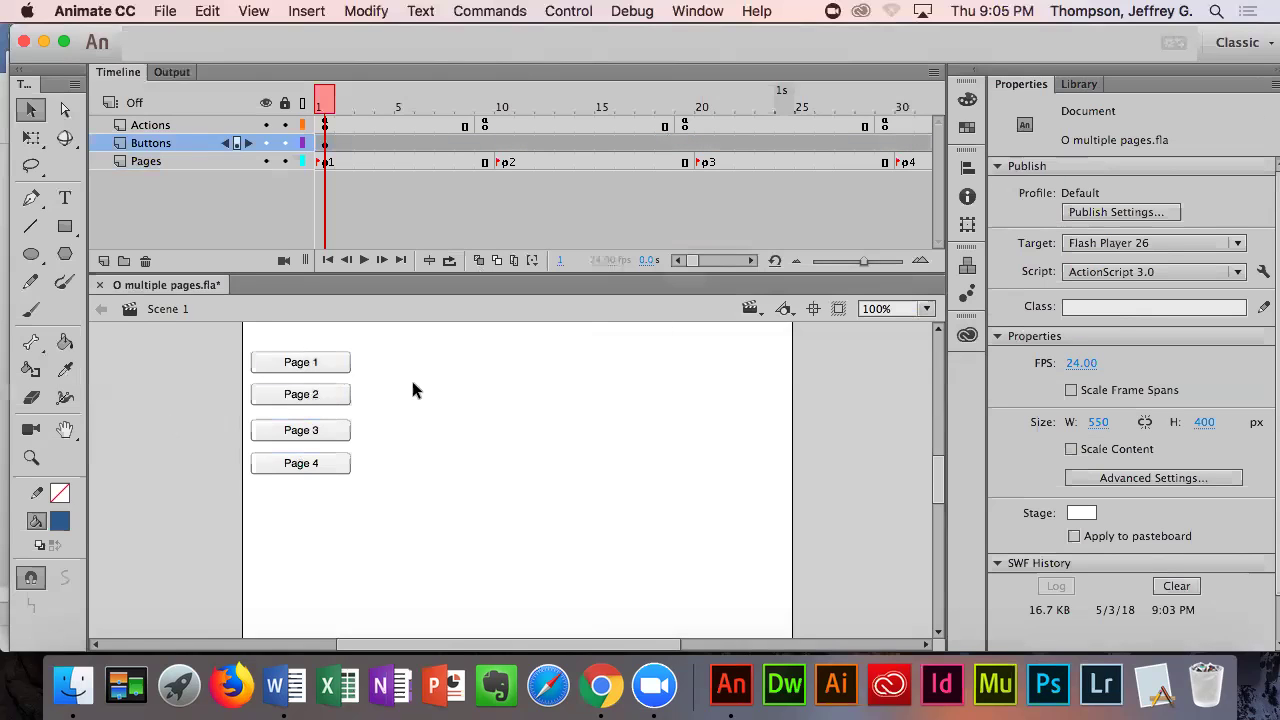
- Switch to the Word assignment and copy the complete action script for 4 buttons and 4 pages from its last page
{"action": "left_click", "coordinate": [272, 704]}
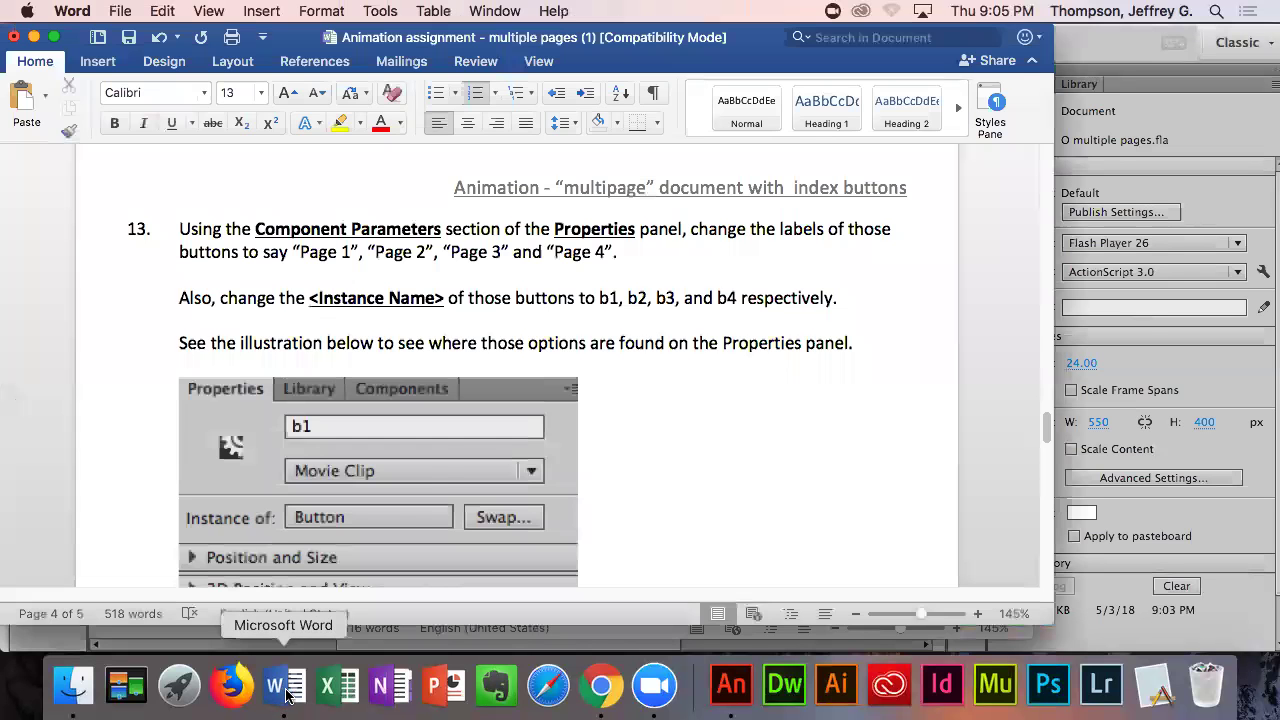
{"action": "scroll", "coordinate": [425, 463], "scroll_direction": "down", "scroll_amount": 10}
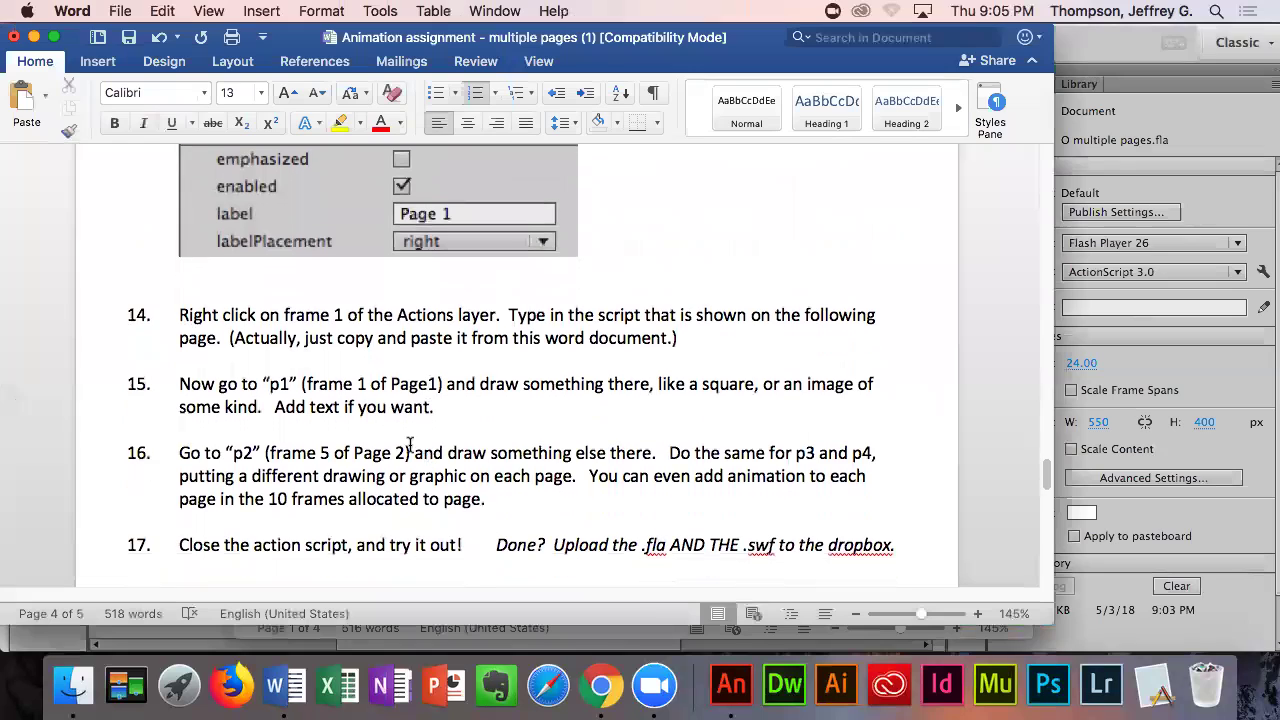
{"action": "left_click", "coordinate": [335, 315]}
{"action": "scroll", "coordinate": [565, 378], "scroll_direction": "down", "scroll_amount": 5}
{"action": "scroll", "coordinate": [565, 380], "scroll_direction": "down", "scroll_amount": 9}
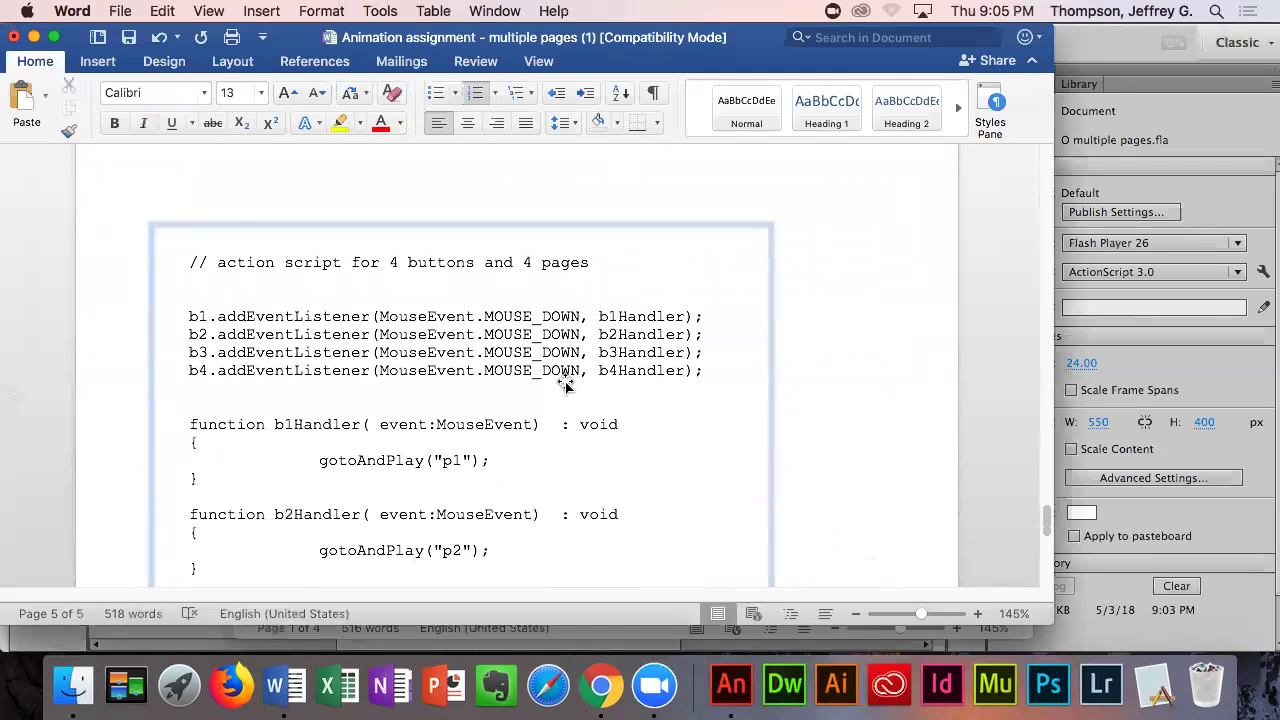
{"action": "scroll", "coordinate": [563, 385], "scroll_direction": "up", "scroll_amount": 4}
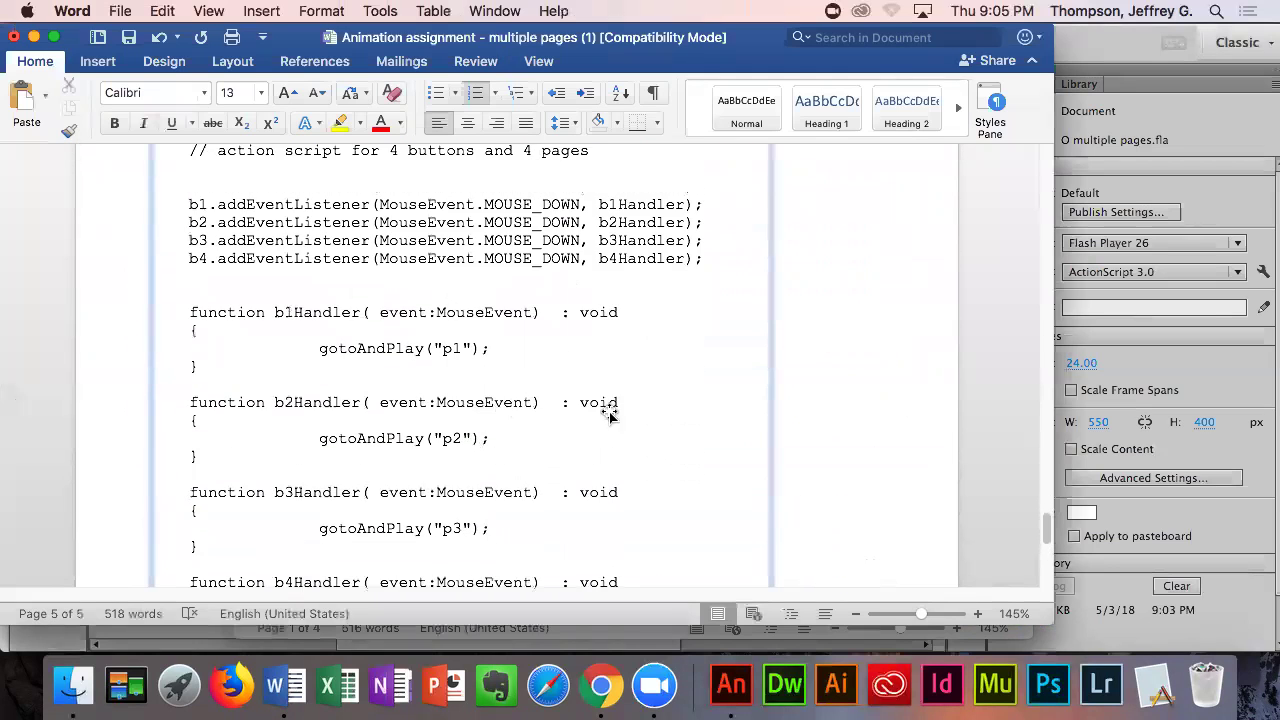
{"action": "left_click_drag", "start_coordinate": [1048, 623], "coordinate": [1106, 649]}
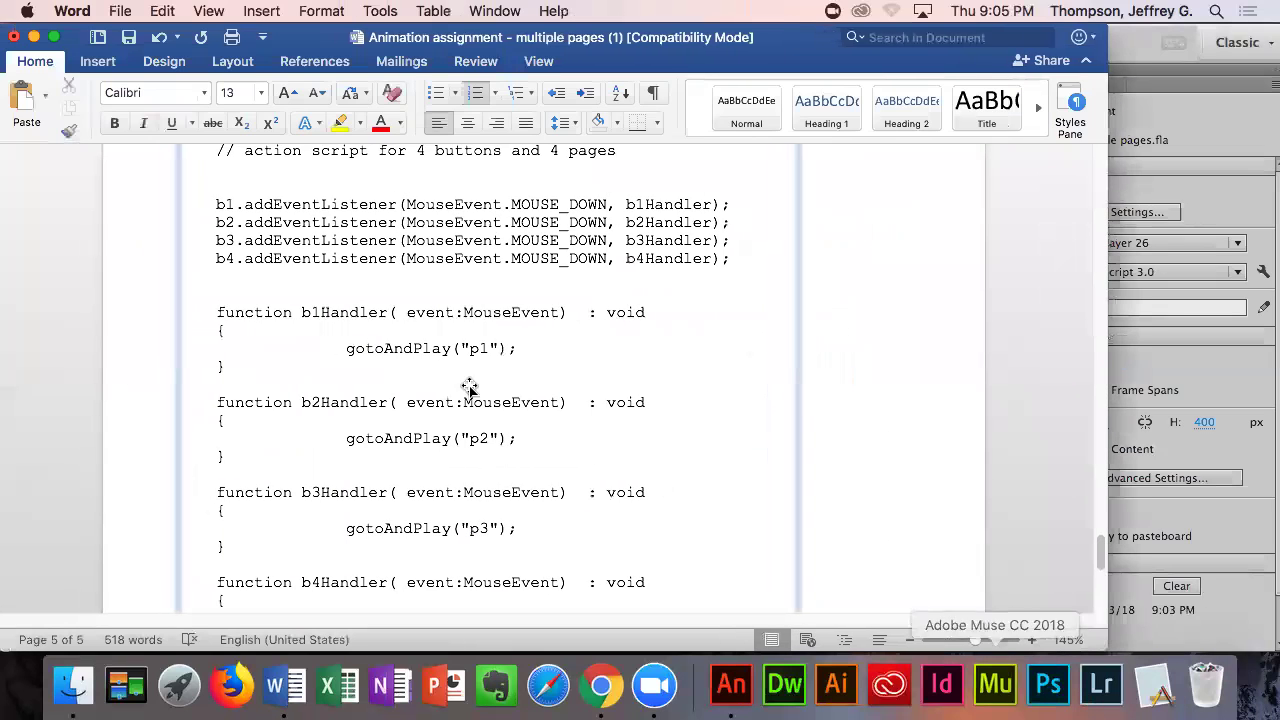
{"action": "scroll", "coordinate": [310, 318], "scroll_direction": "up", "scroll_amount": 1}
{"action": "double_click", "coordinate": [221, 243]}
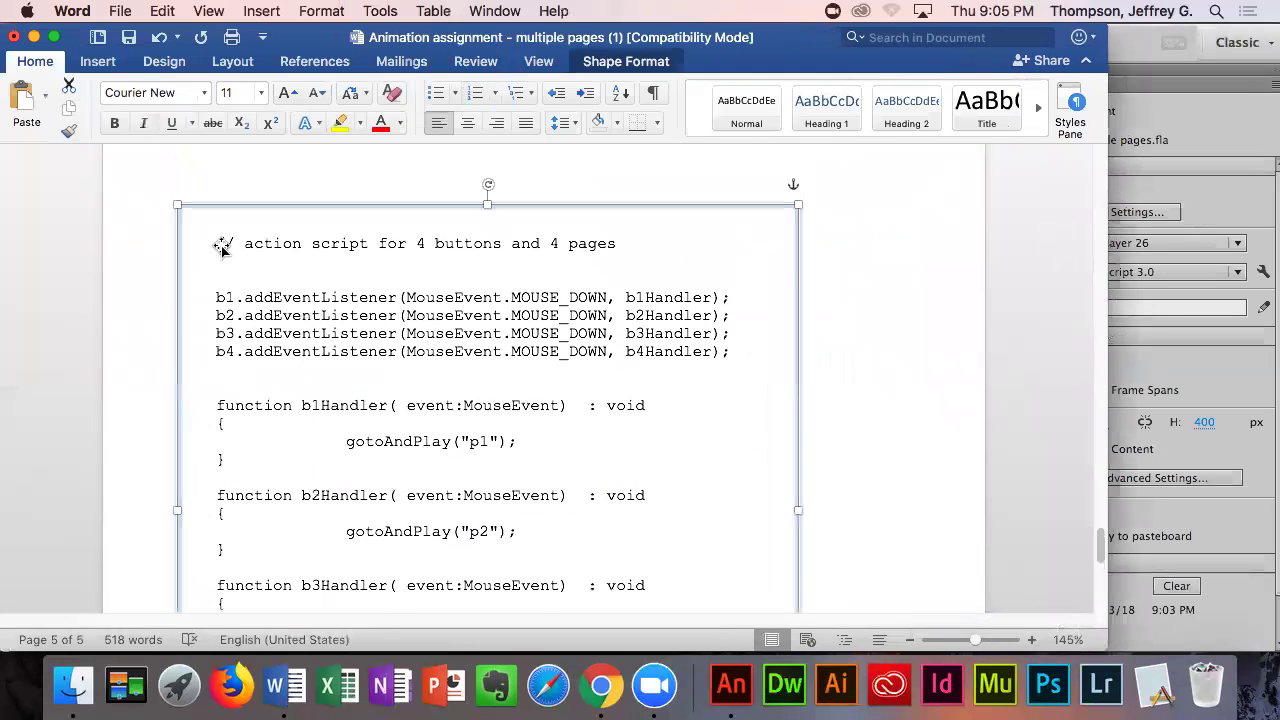
{"action": "left_click", "coordinate": [229, 252]}
{"action": "left_click_drag", "start_coordinate": [218, 243], "coordinate": [556, 514]}
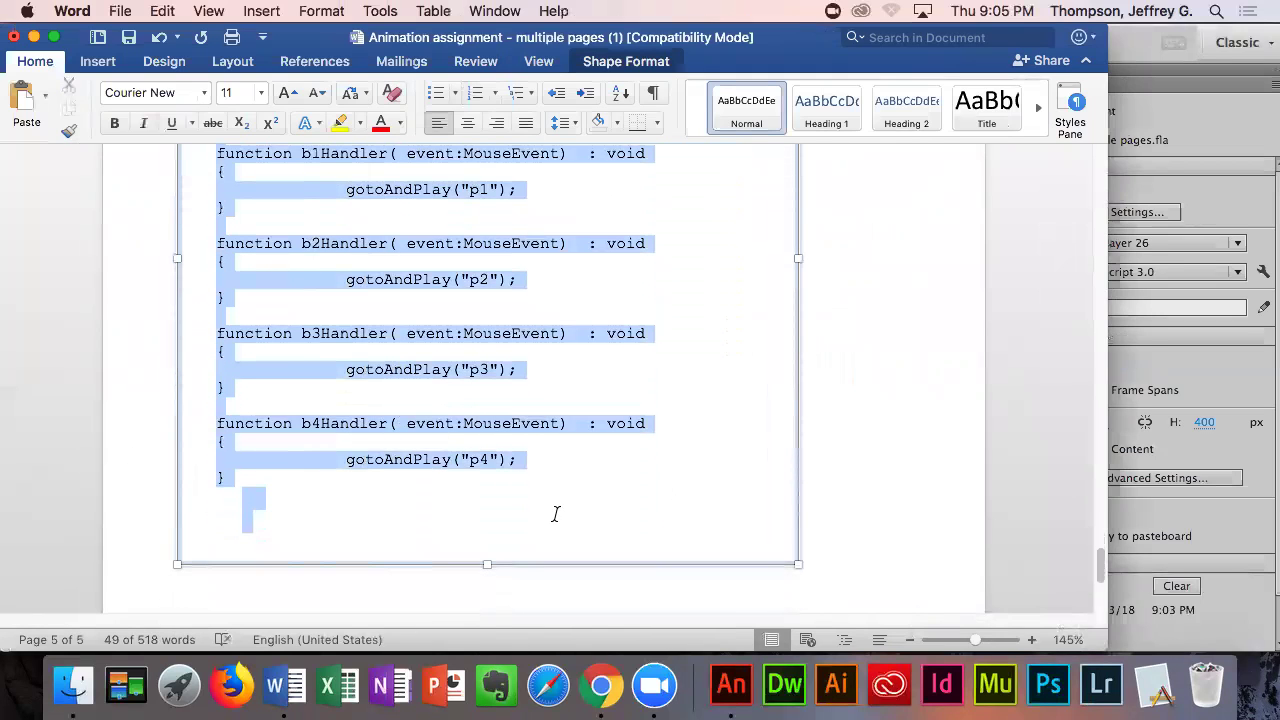
{"action": "left_click", "coordinate": [162, 11]}
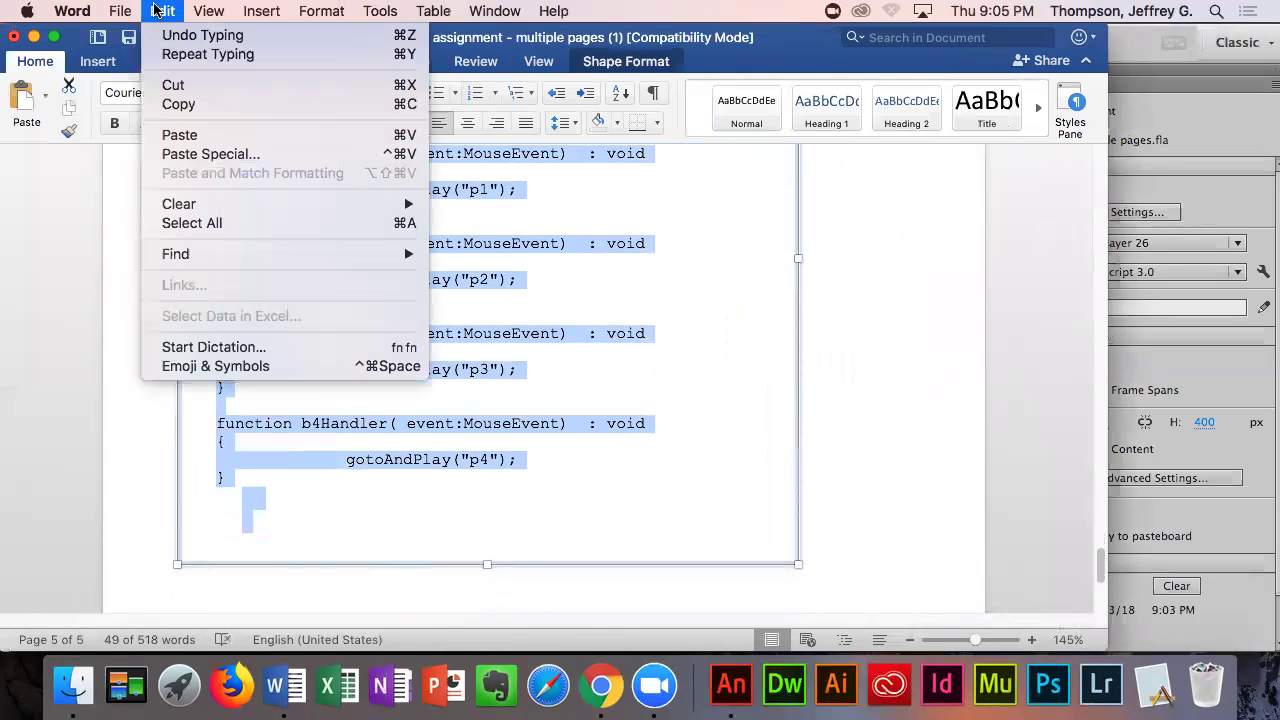
{"action": "left_click", "coordinate": [167, 105]}
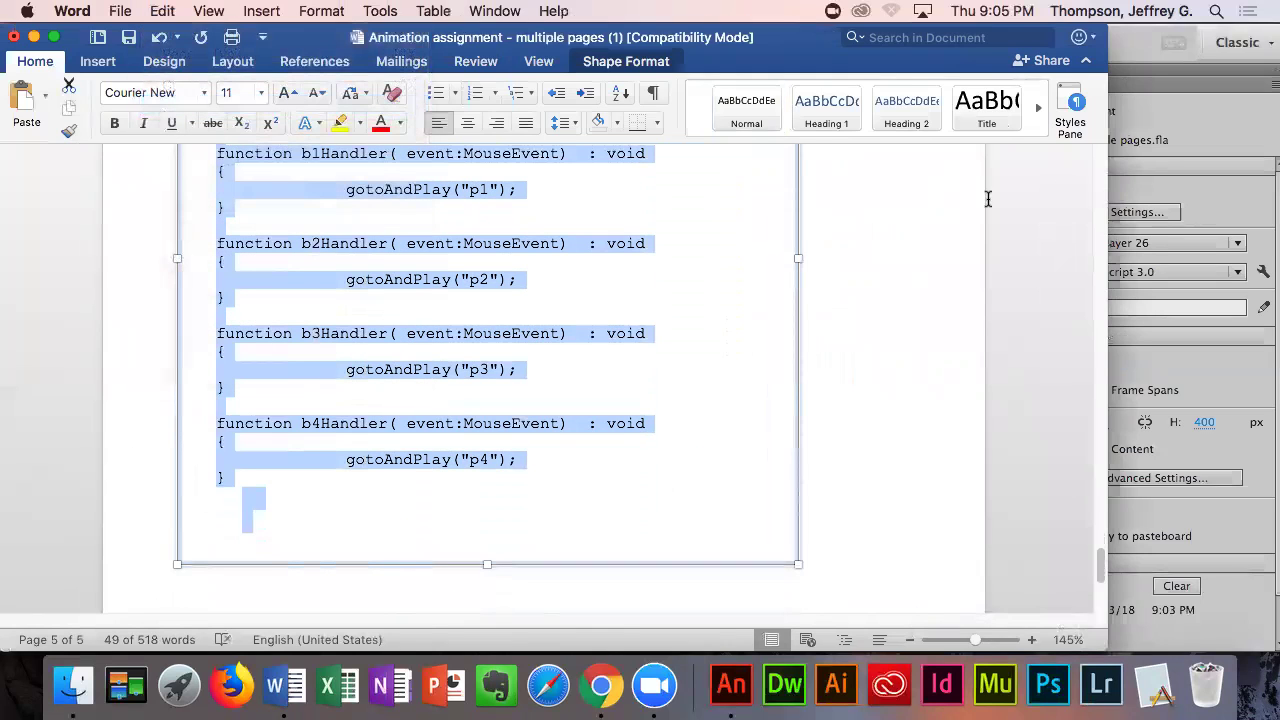
- Back in Animate CC, replace the stop( ); script on frame 1 of the Actions layer with the copied button script
{"action": "left_click", "coordinate": [1183, 188]}
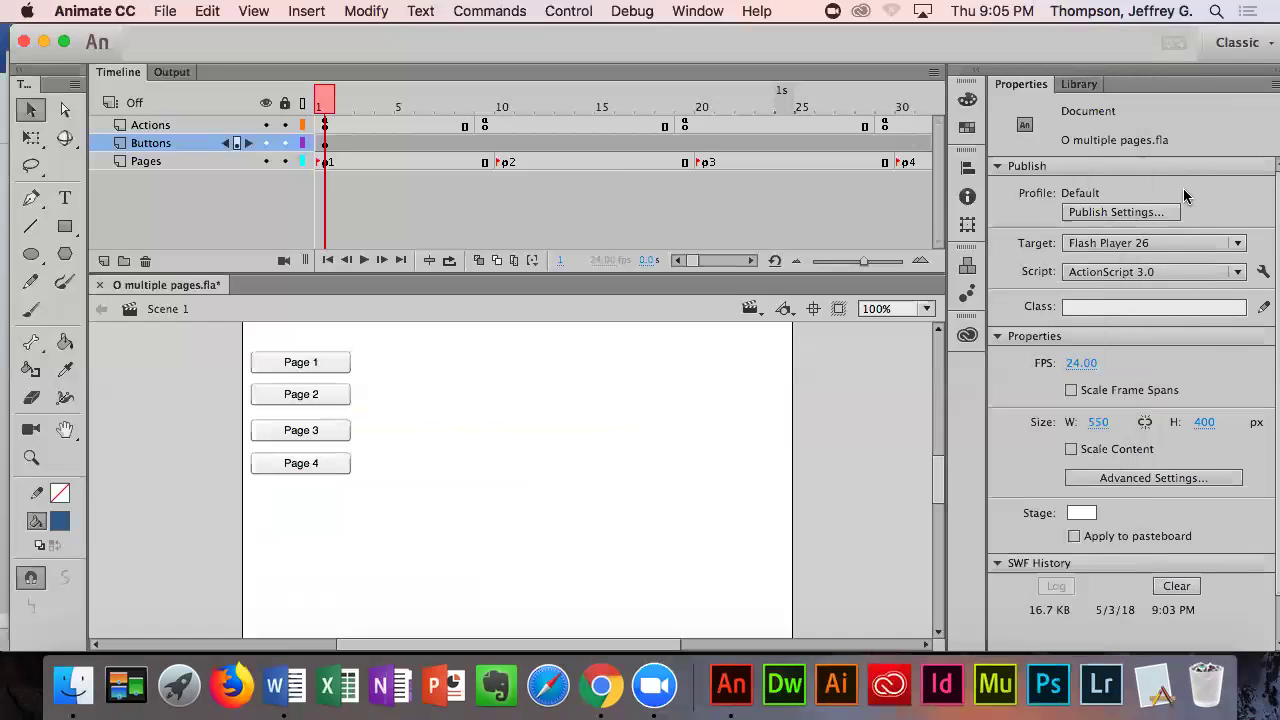
{"action": "left_click", "coordinate": [326, 126]}
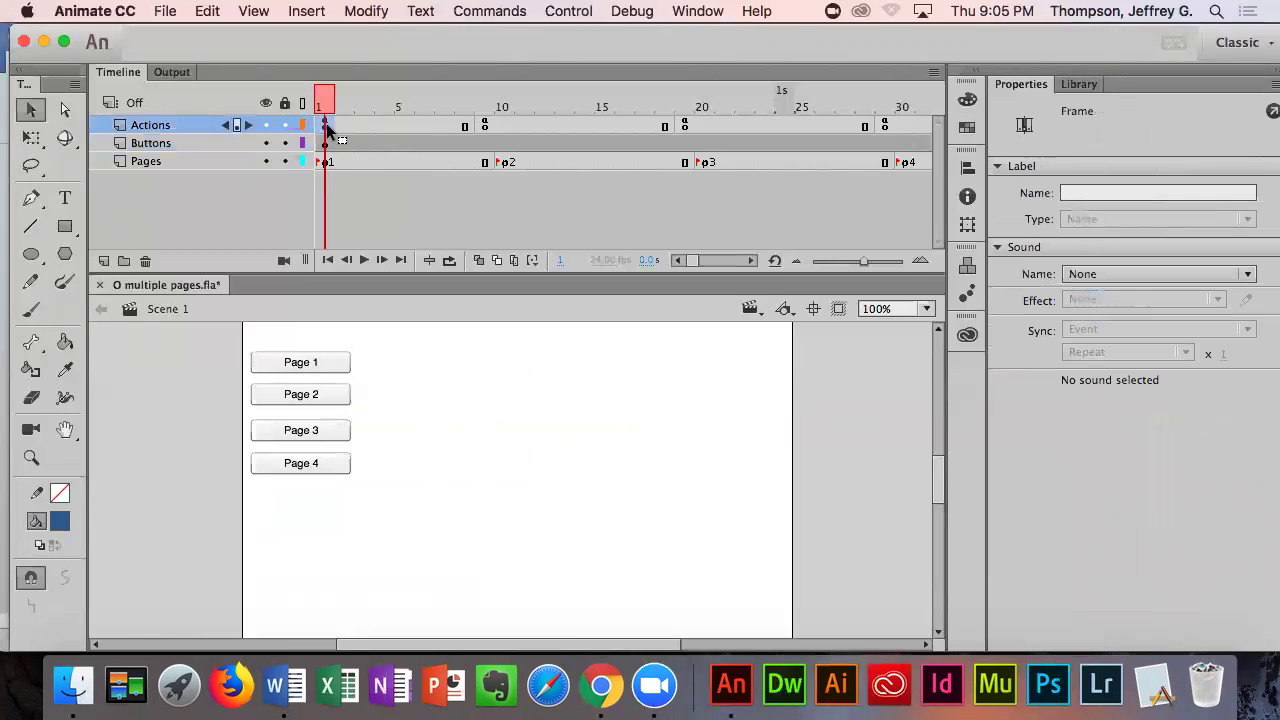
{"action": "right_click", "coordinate": [329, 128]}
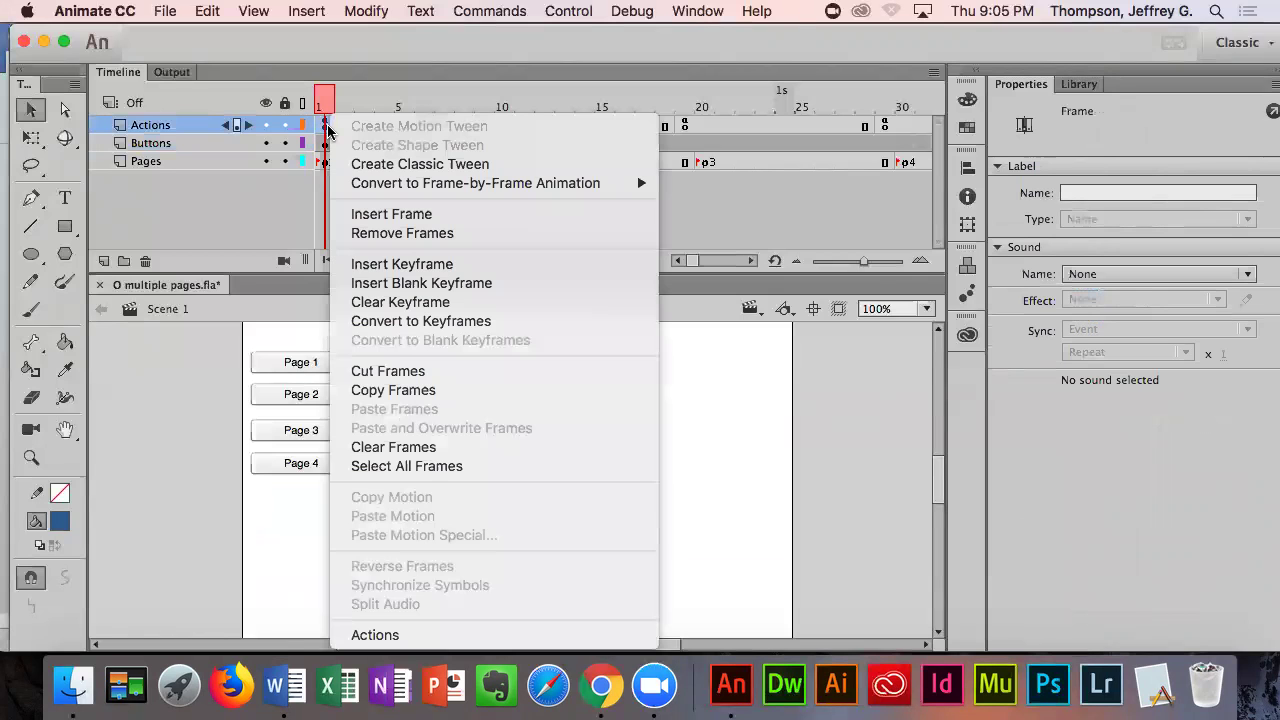
{"action": "left_click", "coordinate": [415, 636]}
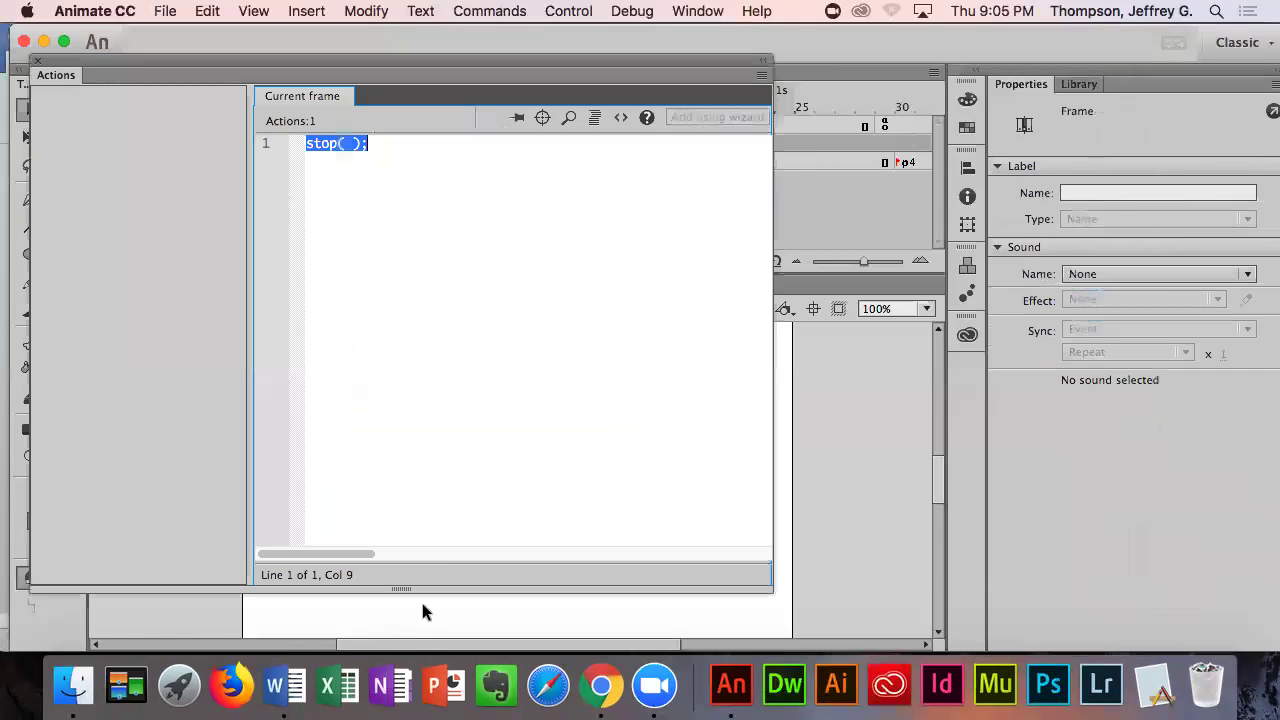
{"action": "key", "text": "BackSpace"}
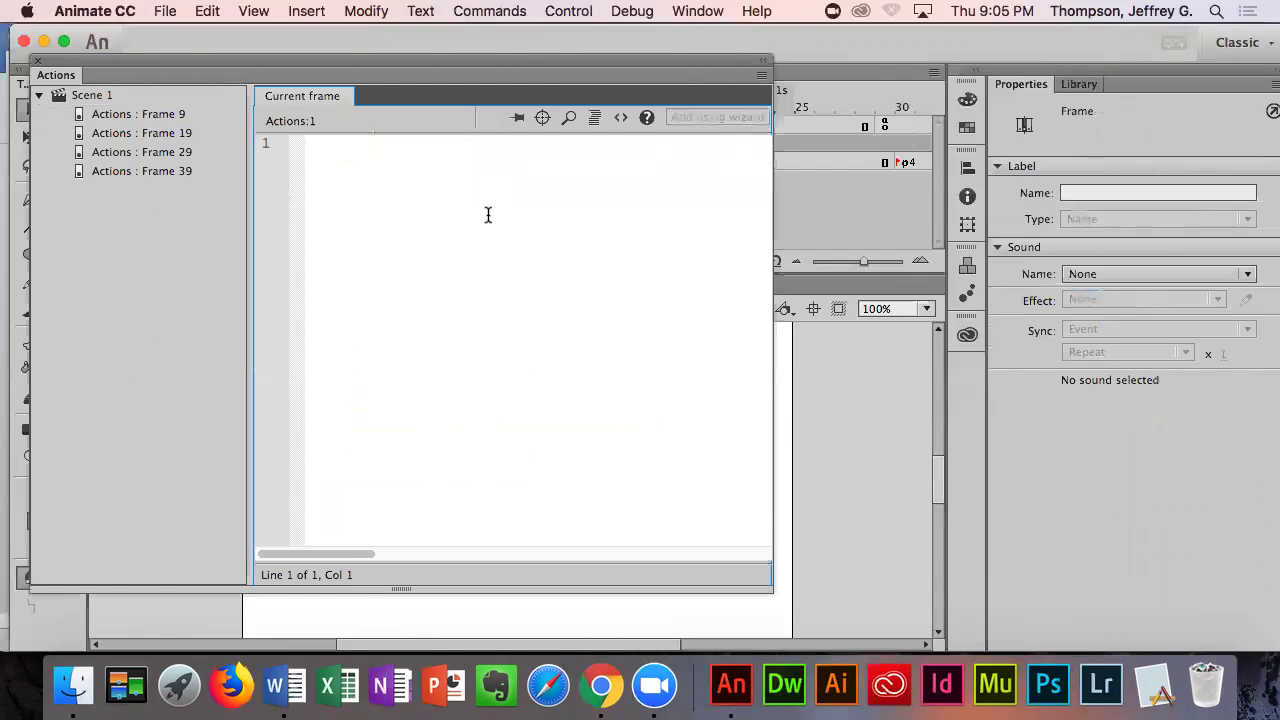
{"action": "key", "text": "super+v"}
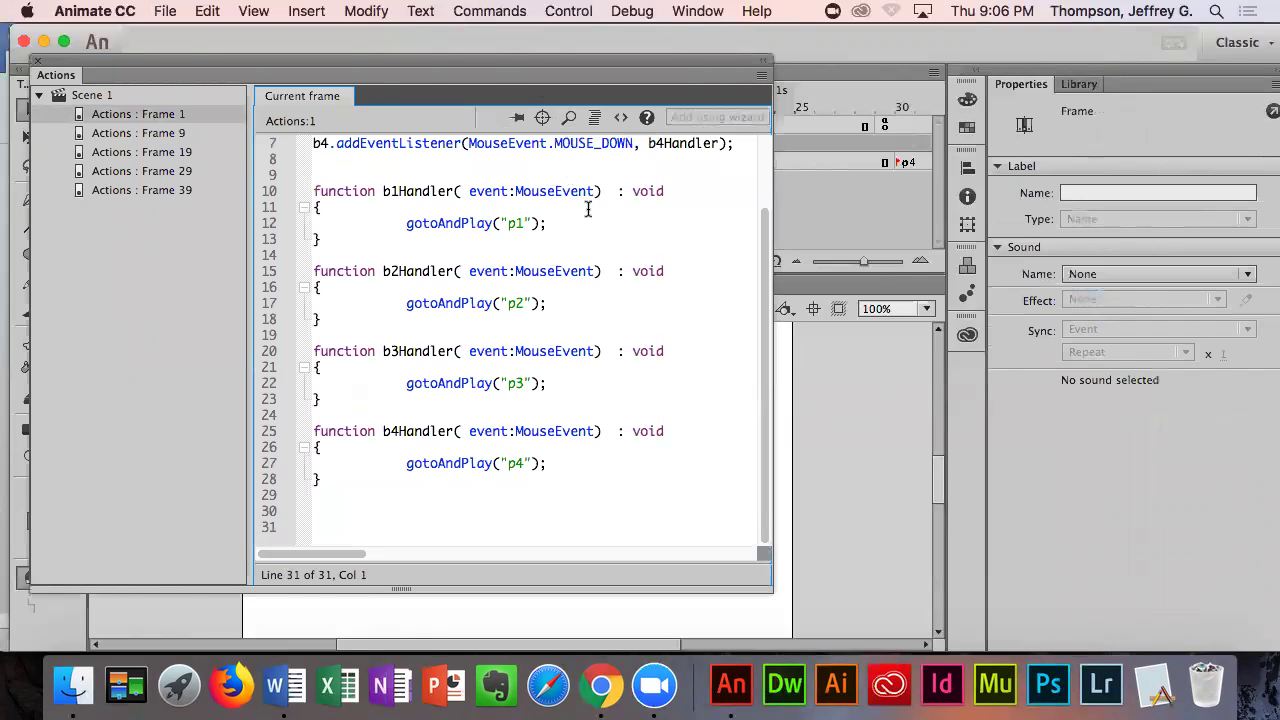
{"action": "scroll", "coordinate": [674, 343], "scroll_direction": "up", "scroll_amount": 3}
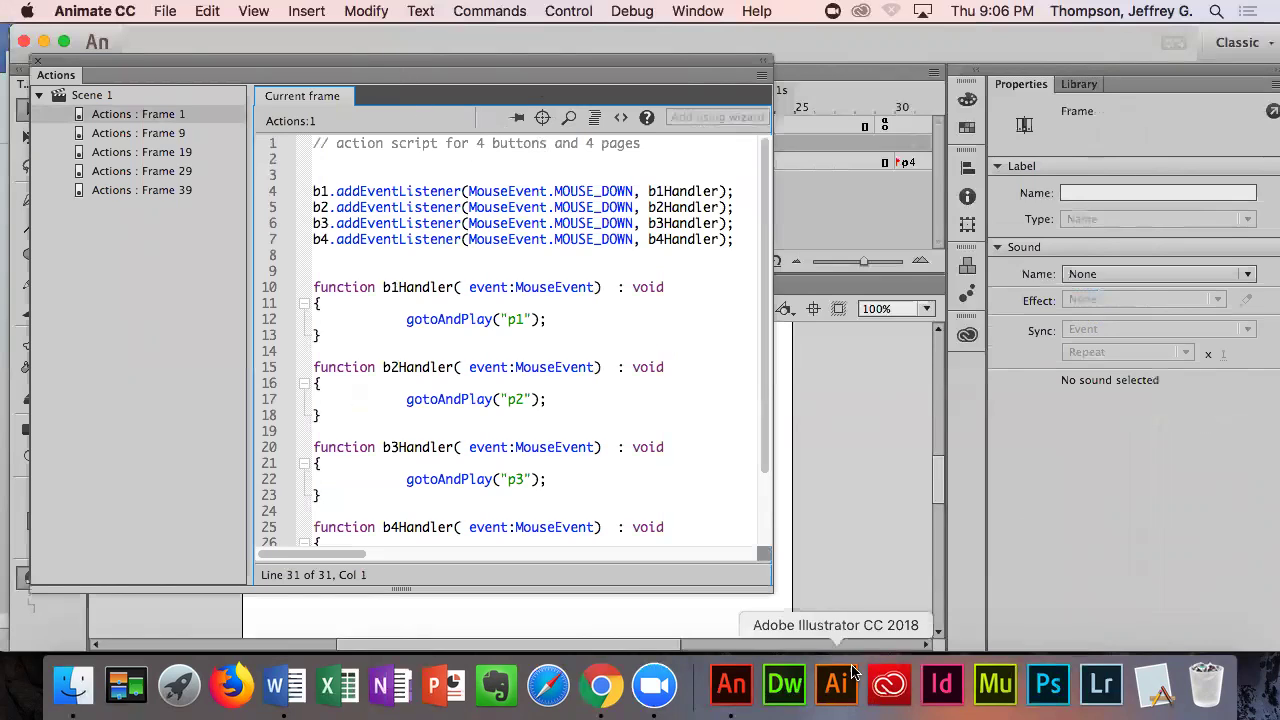
{"action": "left_click_drag", "start_coordinate": [770, 591], "coordinate": [932, 651]}
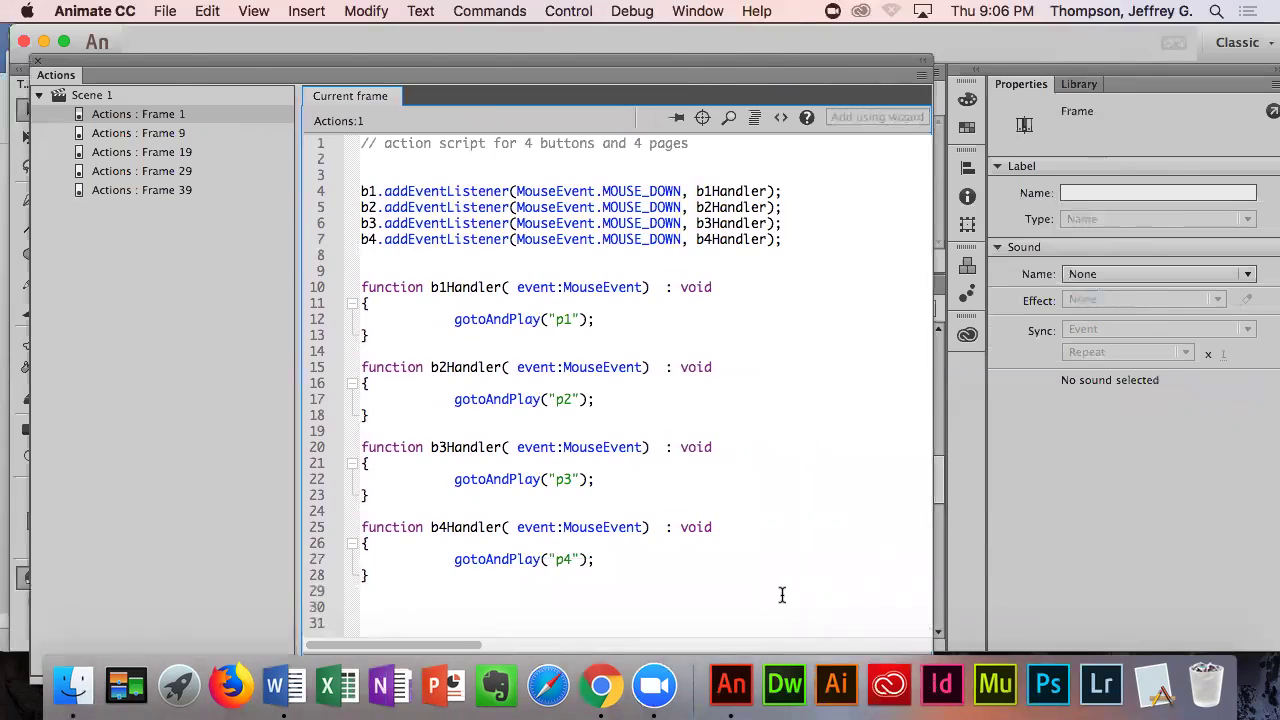
{"action": "left_click", "coordinate": [34, 63]}
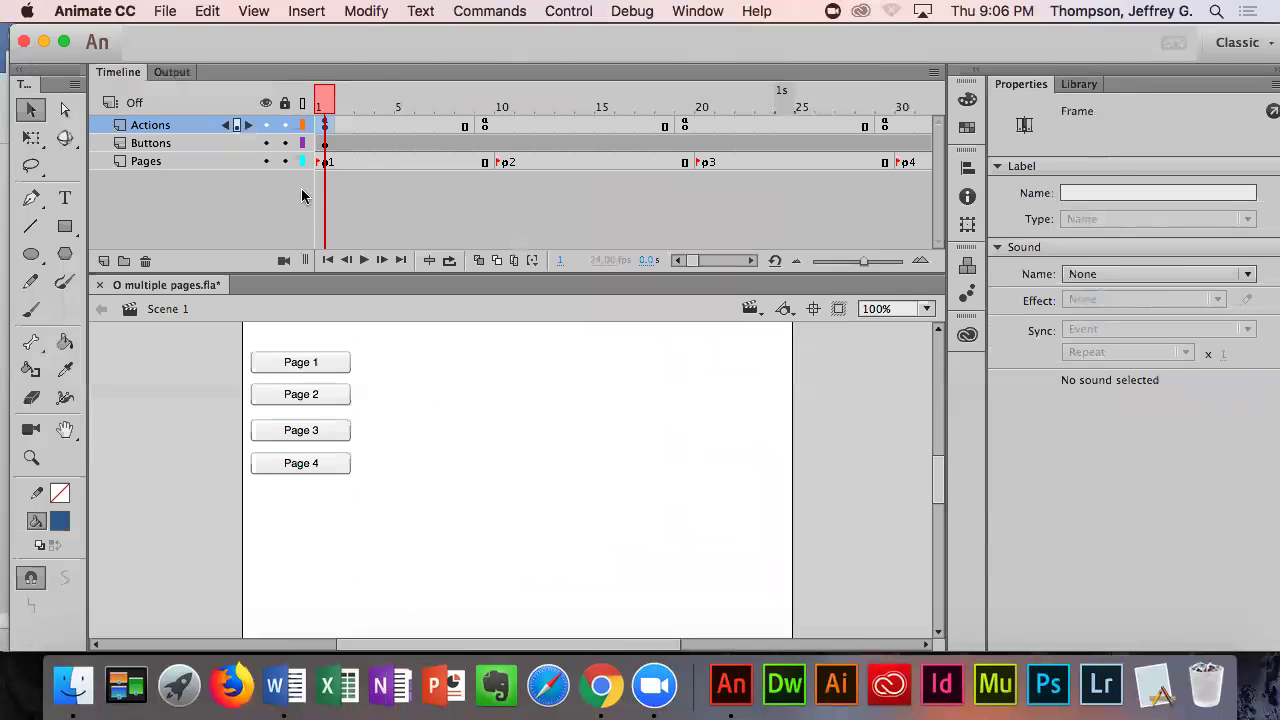
- Step through the p1, p2, p3 and p4 keyframes of the Pages layer to check their frame labels
{"action": "left_click", "coordinate": [326, 162]}
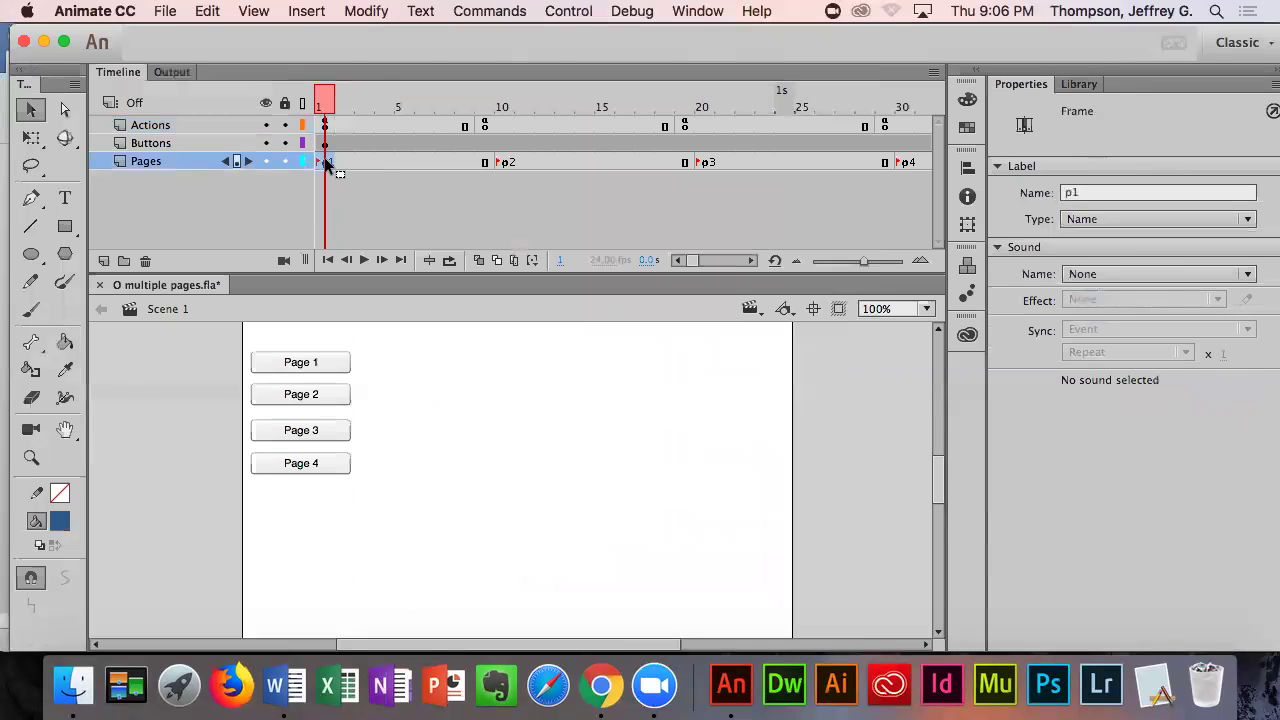
{"action": "left_click", "coordinate": [503, 163]}
{"action": "left_click", "coordinate": [706, 163]}
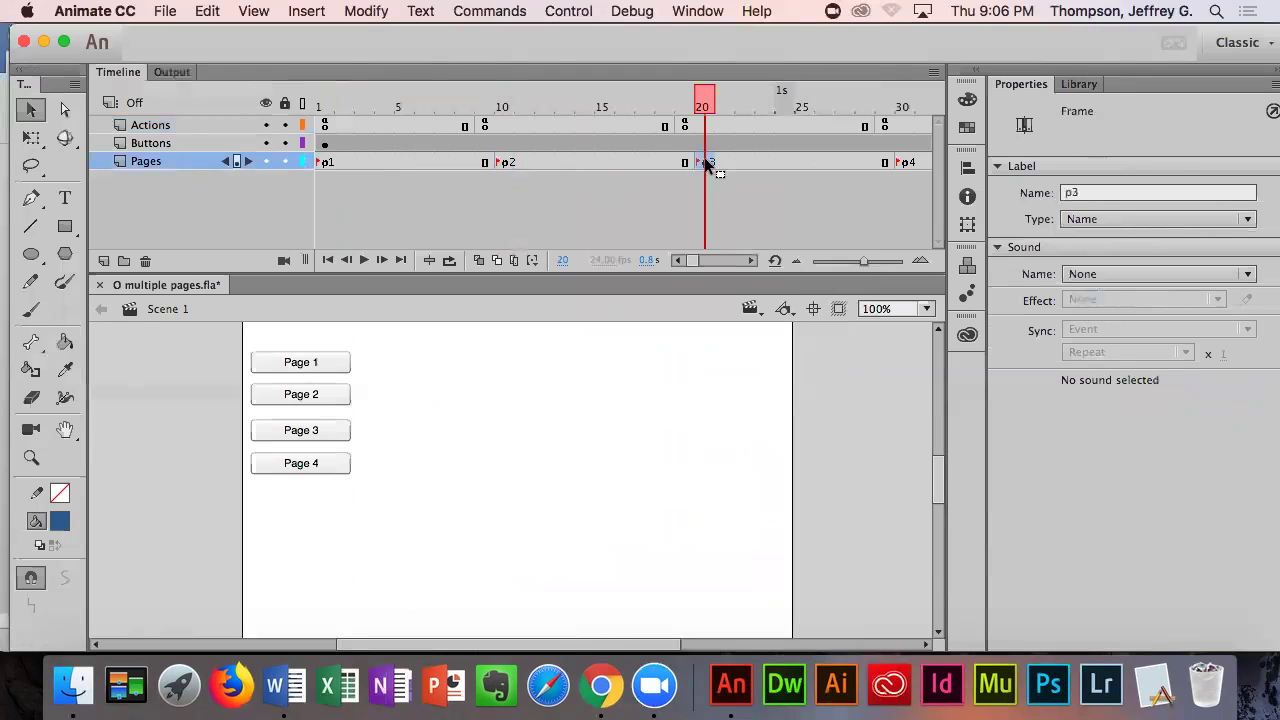
{"action": "left_click", "coordinate": [906, 163]}
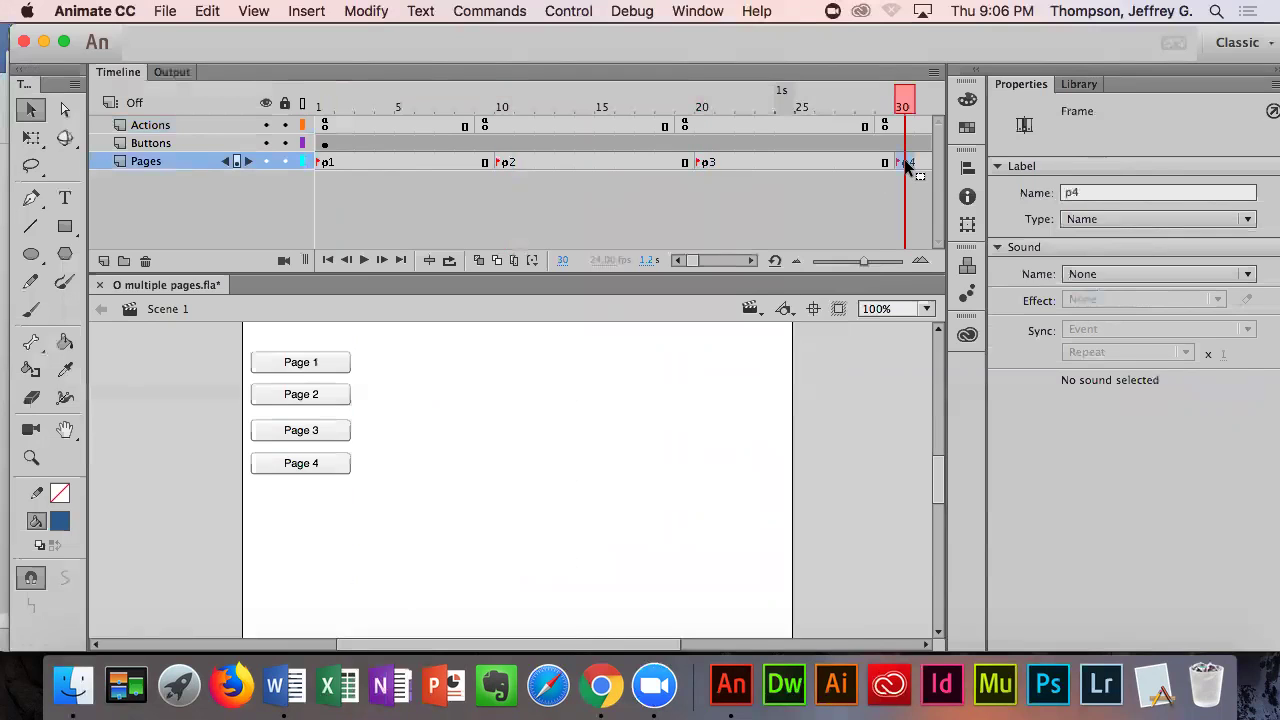
{"action": "left_click", "coordinate": [324, 163]}
{"action": "left_click", "coordinate": [504, 163]}
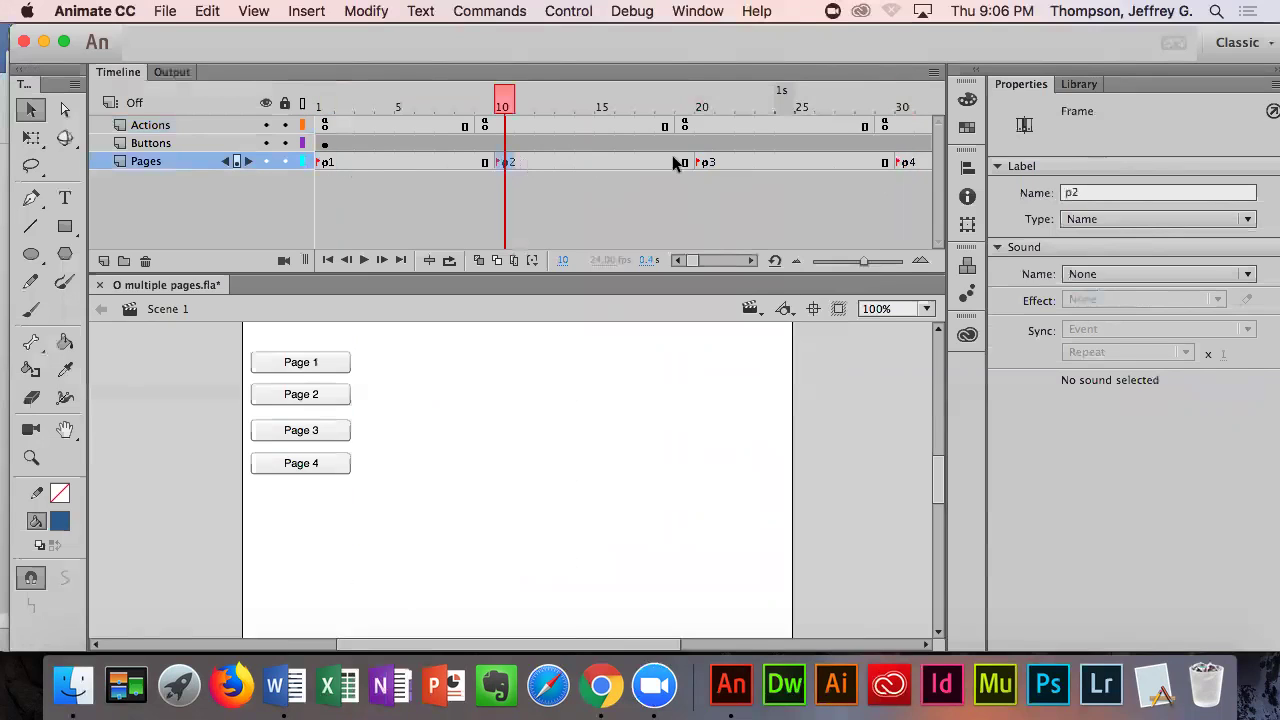
{"action": "left_click", "coordinate": [706, 163]}
{"action": "left_click", "coordinate": [905, 163]}
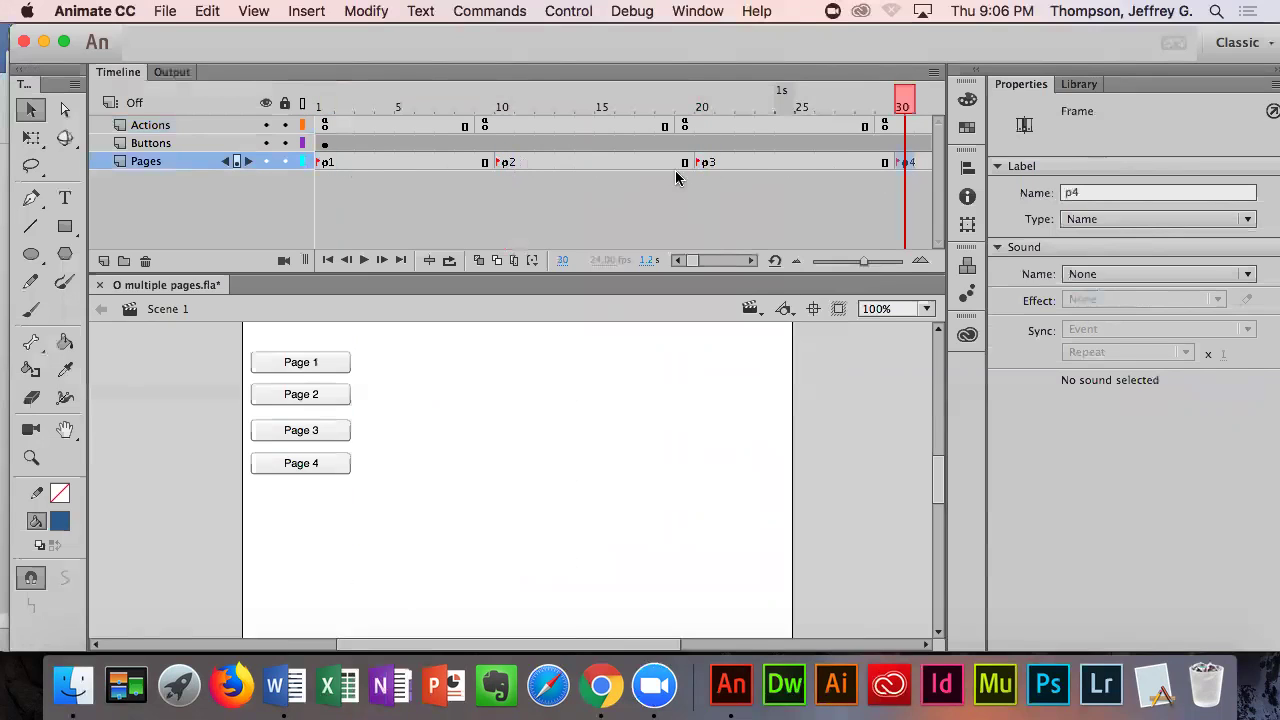
{"action": "left_click", "coordinate": [326, 163]}
{"action": "left_click", "coordinate": [505, 163]}
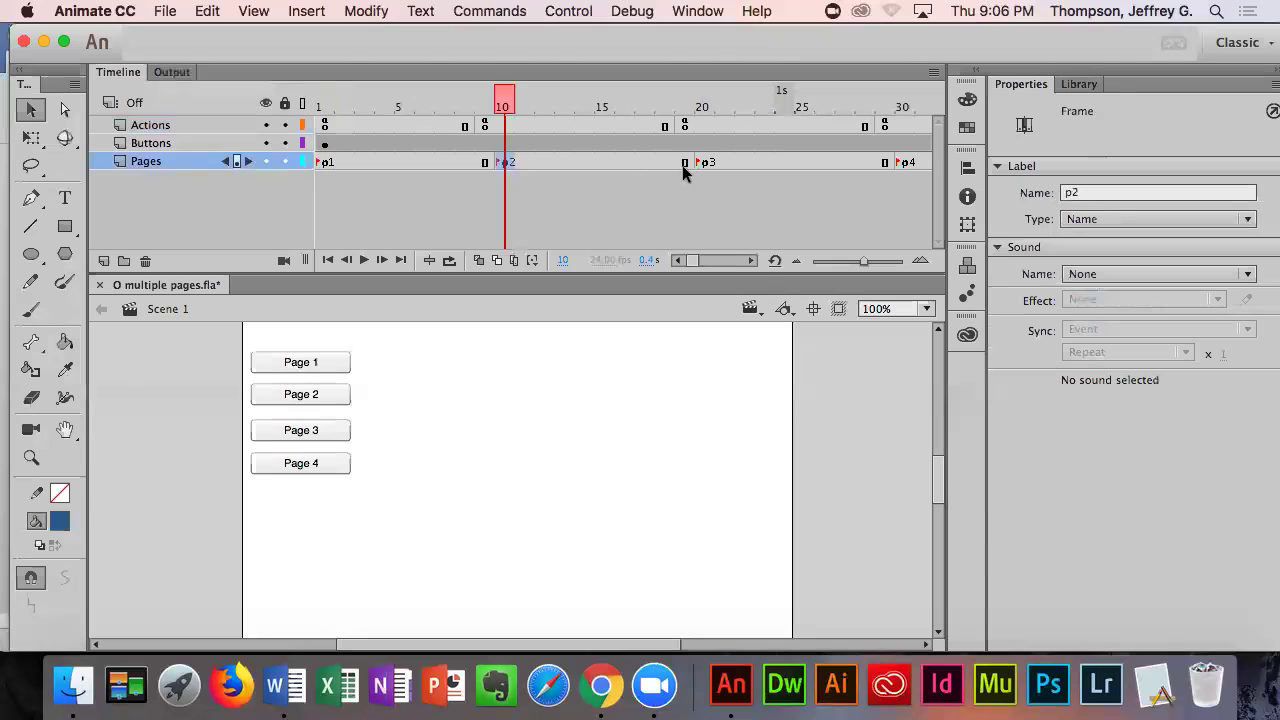
{"action": "left_click", "coordinate": [704, 163]}
{"action": "left_click", "coordinate": [902, 164]}
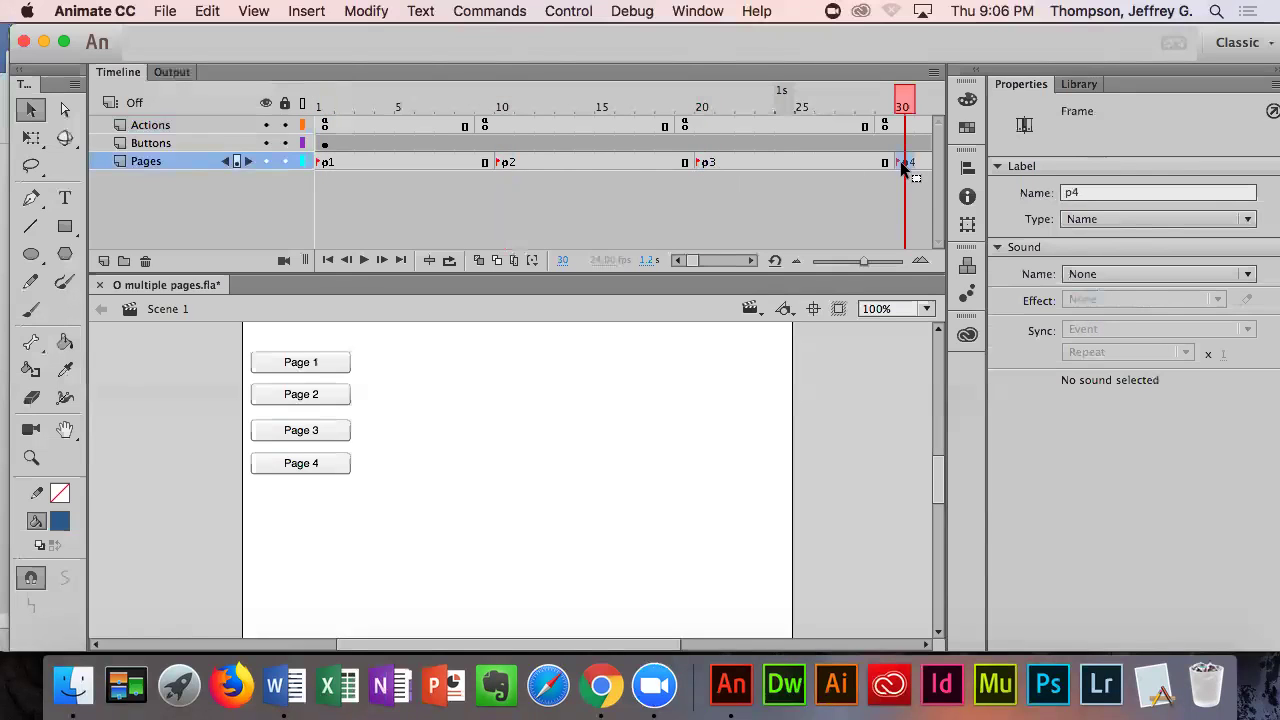
- Revisit each labelled keyframe of the Pages layer in order, from p1 through p4, to review the page positions
{"action": "left_click", "coordinate": [324, 164]}
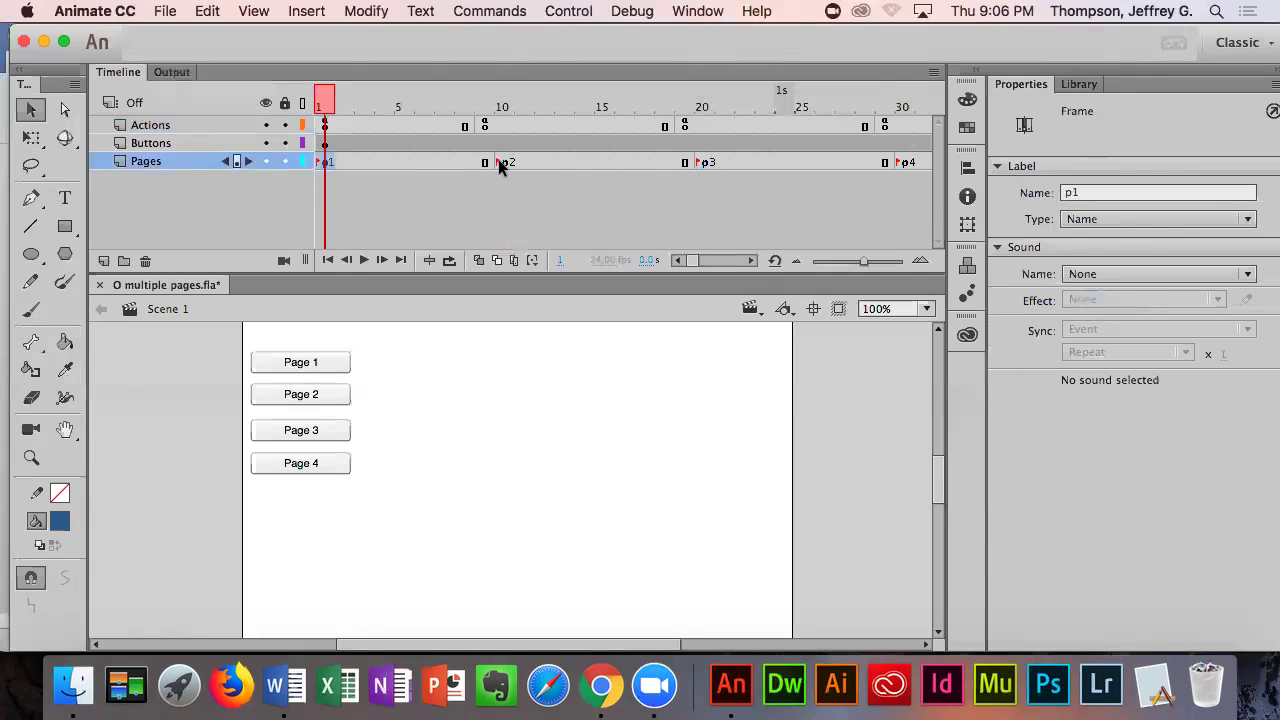
{"action": "left_click", "coordinate": [503, 164]}
{"action": "left_click", "coordinate": [705, 164]}
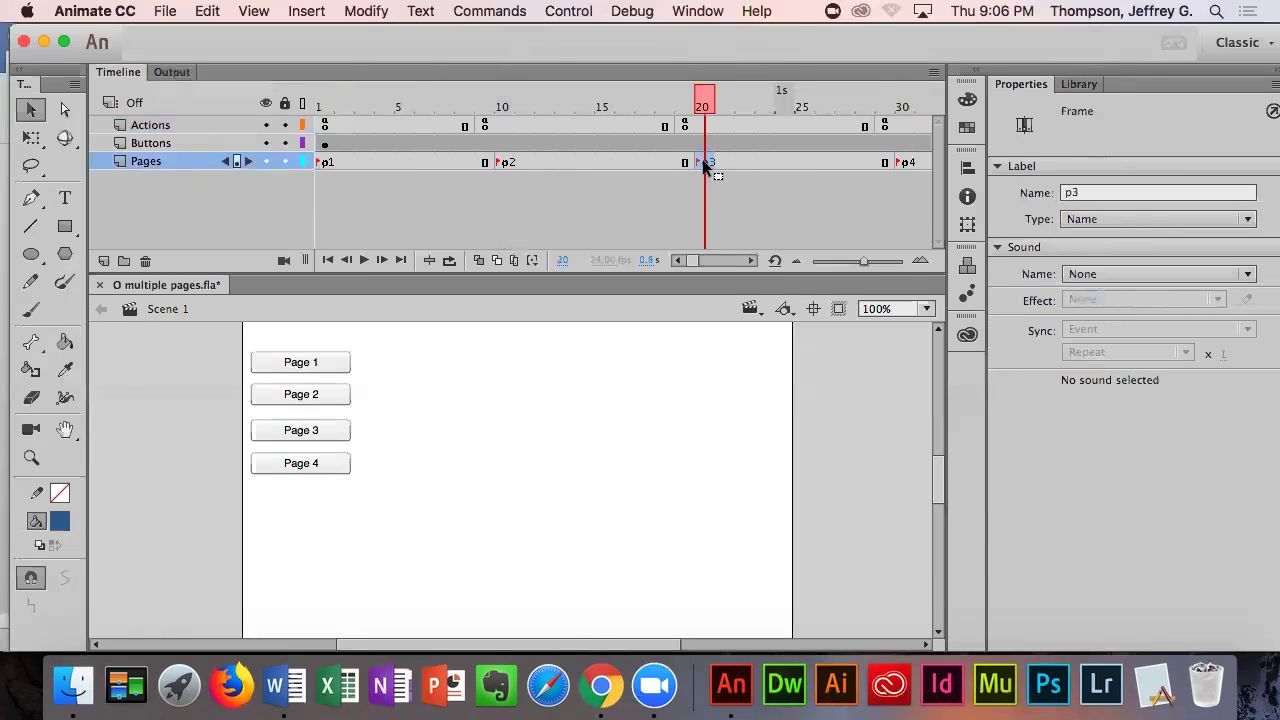
{"action": "left_click", "coordinate": [903, 165]}
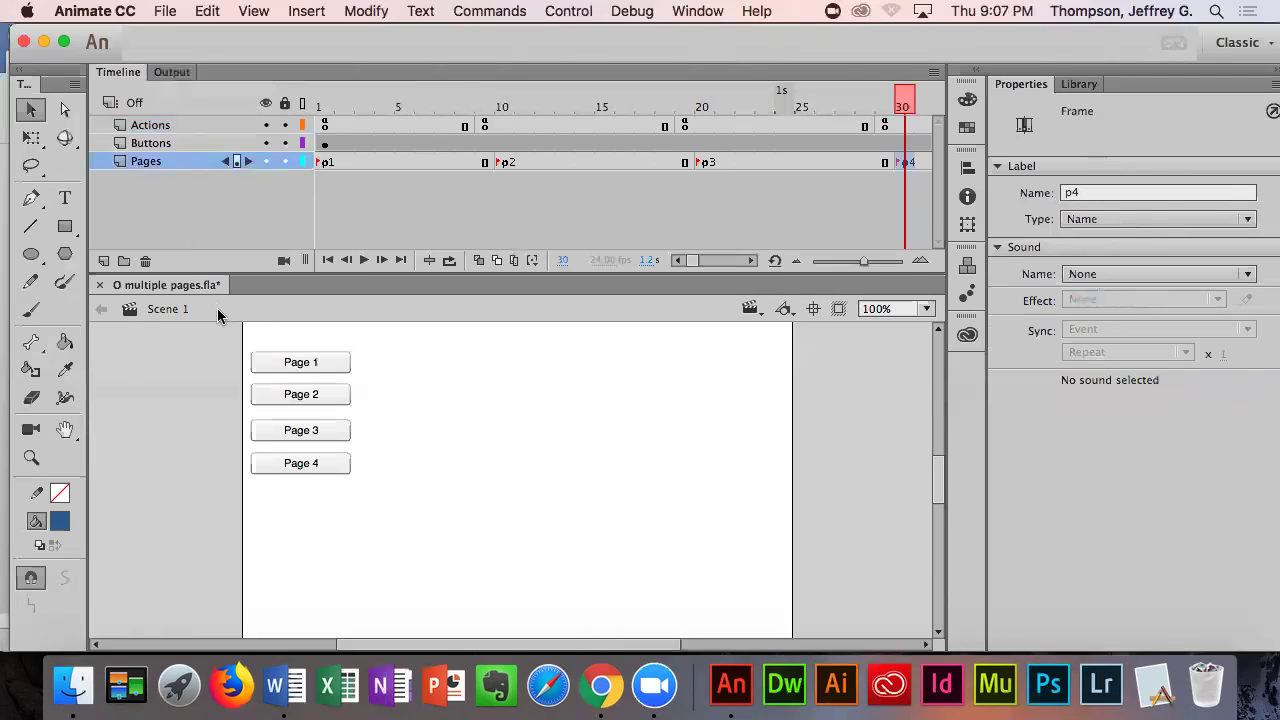
- Select the p1 keyframe of the Pages layer and lock the Actions and Buttons layers
{"action": "left_click", "coordinate": [323, 163]}
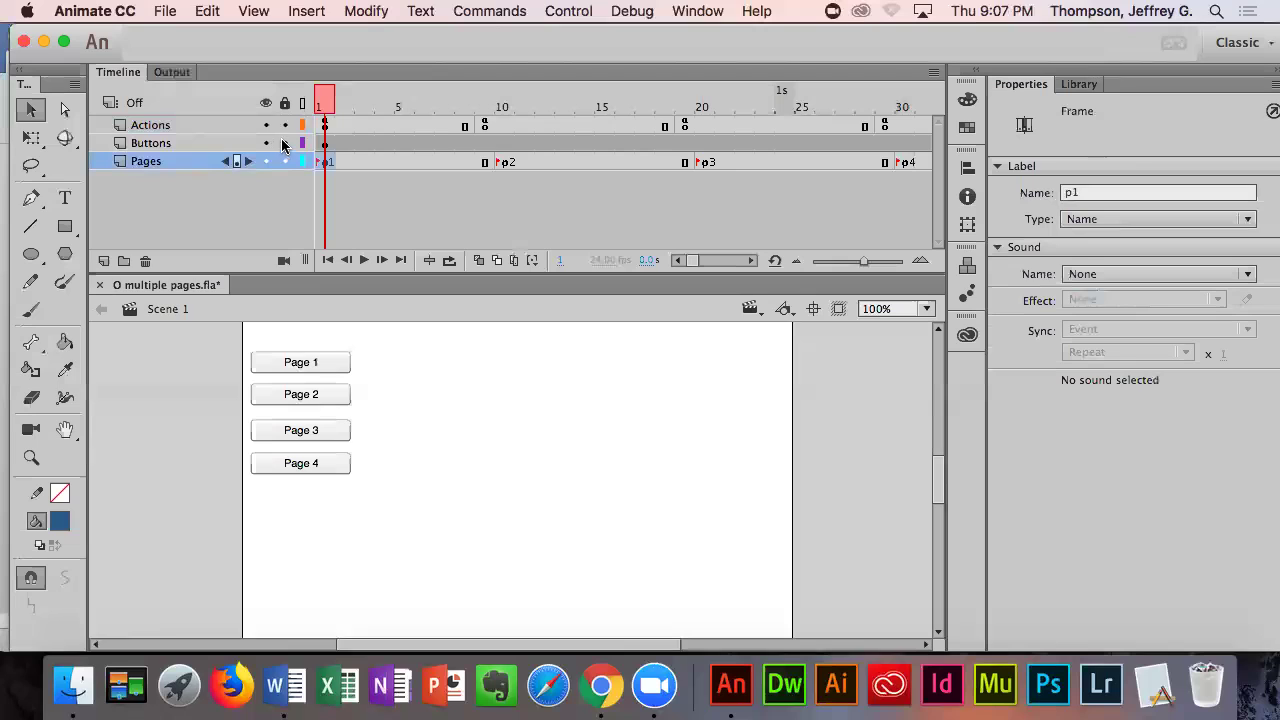
{"action": "left_click", "coordinate": [284, 143]}
- Switch to Chrome, move its window partly off the screen, and return to Animate CC
{"action": "left_click", "coordinate": [601, 700]}
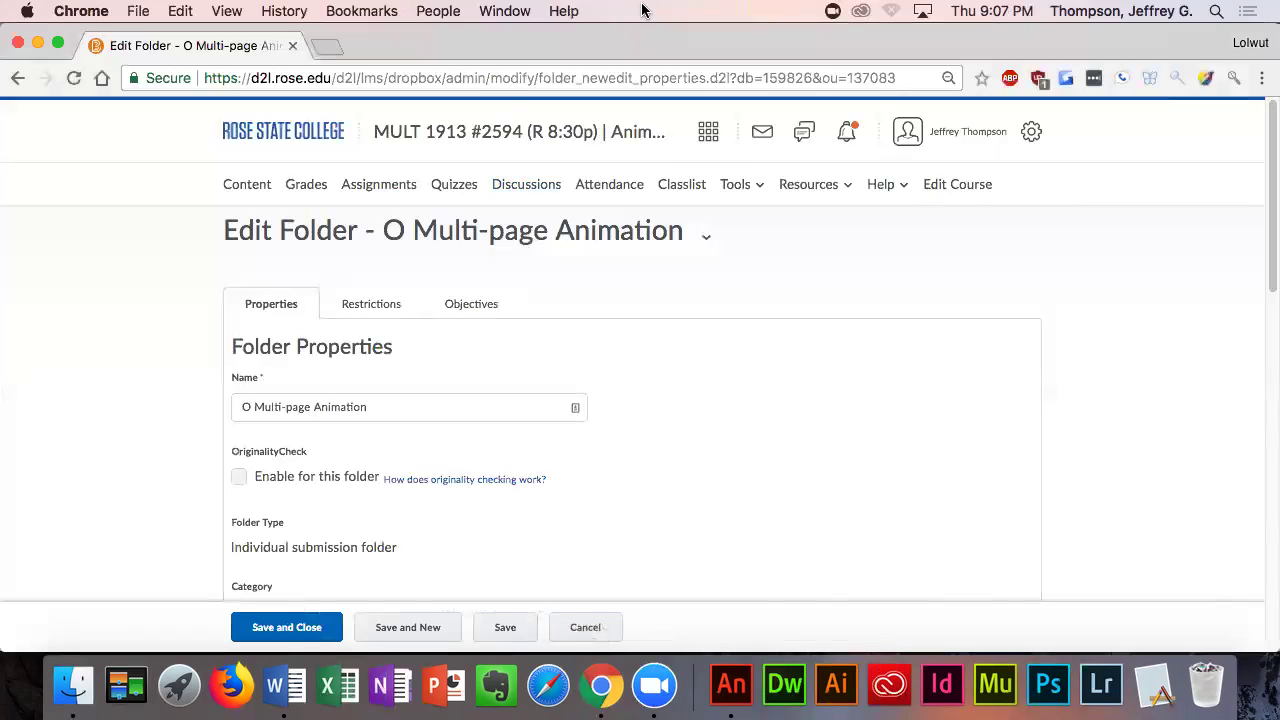
{"action": "left_click_drag", "start_coordinate": [358, 42], "coordinate": [849, 540]}
{"action": "left_click", "coordinate": [188, 425]}
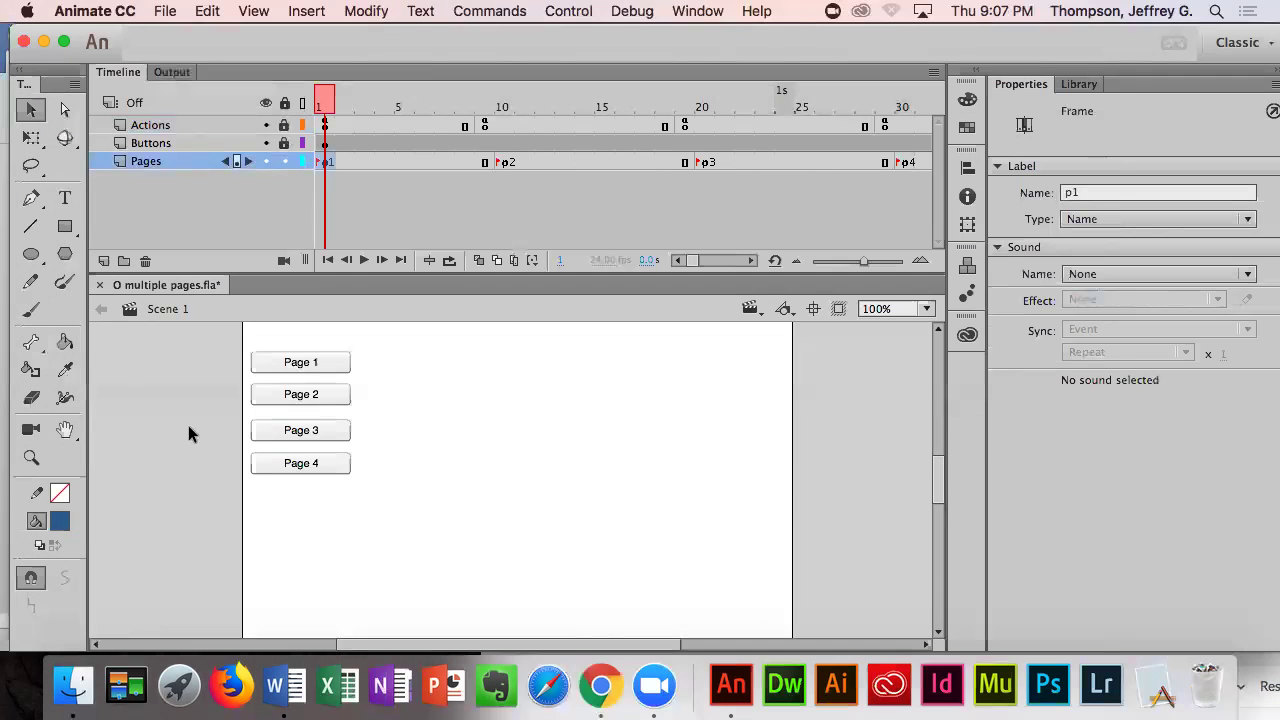
- With the Paint Brush tool, draw placeholder numerals 1, 2, 3 and 4 on the p1, p2, p3 and p4 keyframes of the Pages layer
{"action": "left_click", "coordinate": [64, 288]}
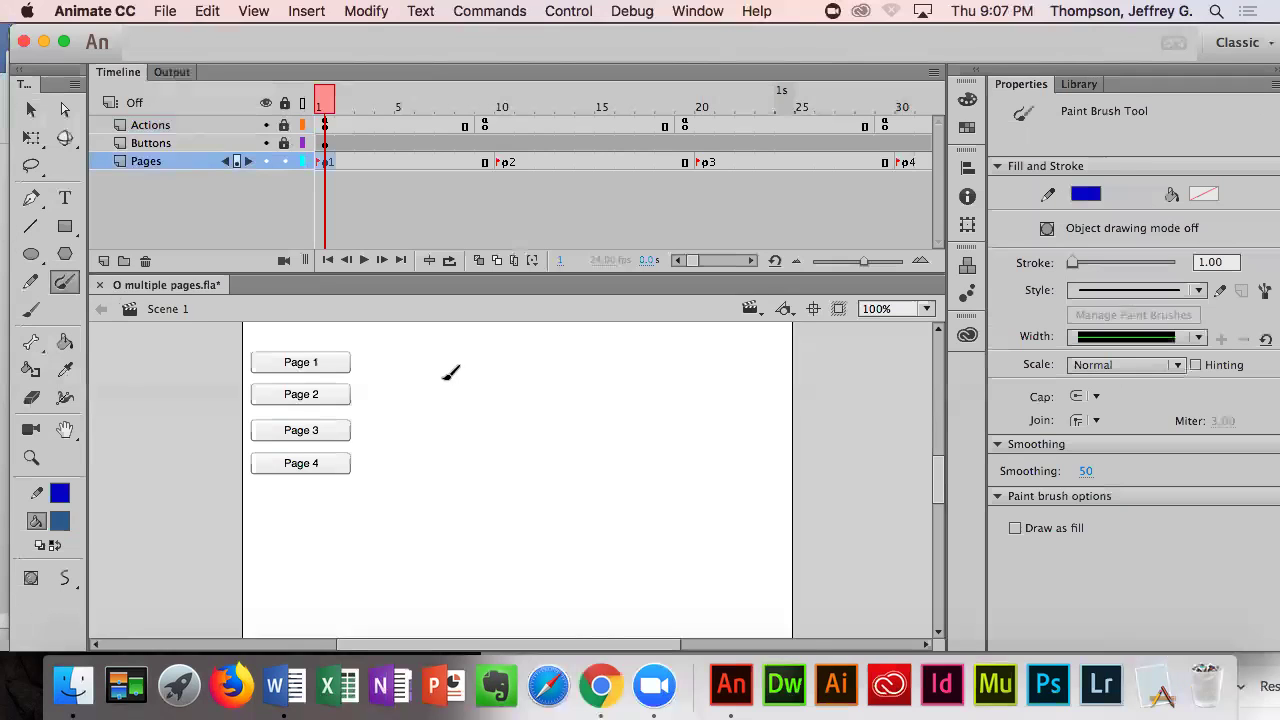
{"action": "mouse_move", "coordinate": [446, 392]}
{"action": "left_mouse_down"}
{"action": "mouse_move", "coordinate": [499, 370]}
{"action": "mouse_move", "coordinate": [528, 560]}
{"action": "mouse_move", "coordinate": [503, 556]}
{"action": "mouse_move", "coordinate": [644, 541]}
{"action": "left_mouse_up"}
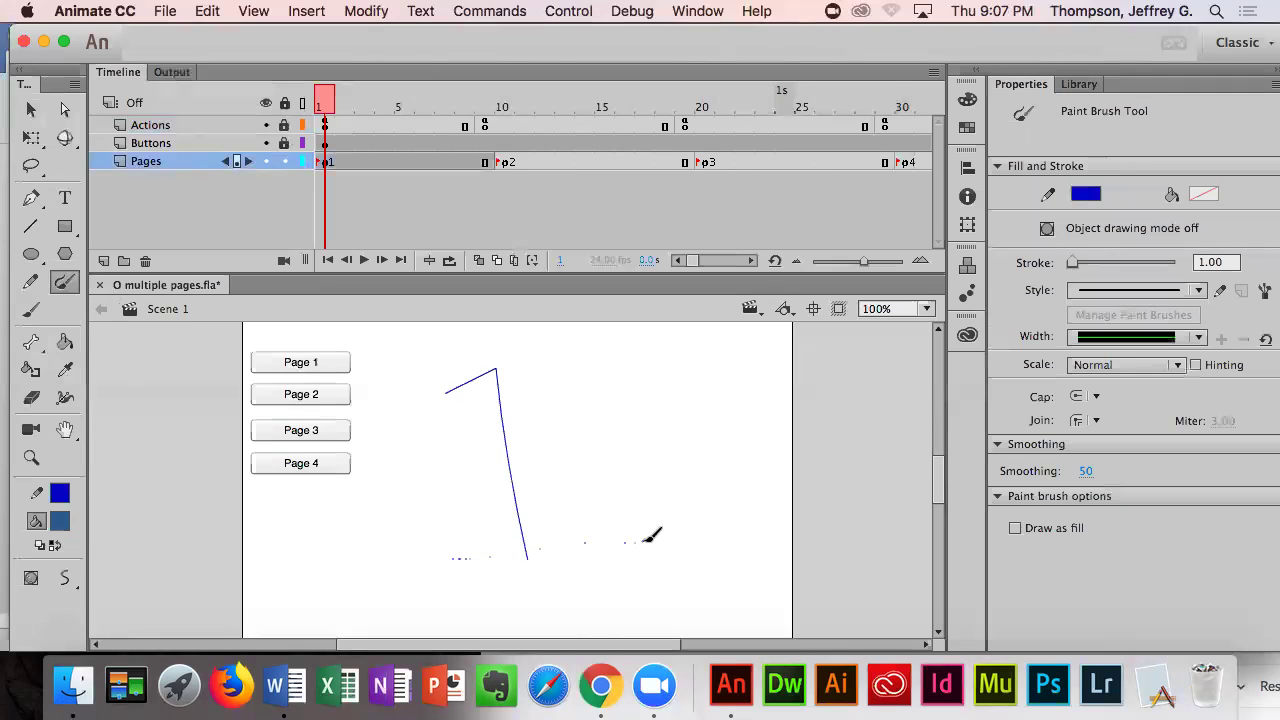
{"action": "left_click", "coordinate": [502, 161]}
{"action": "mouse_move", "coordinate": [418, 397]}
{"action": "left_mouse_down"}
{"action": "mouse_move", "coordinate": [488, 369]}
{"action": "mouse_move", "coordinate": [586, 449]}
{"action": "mouse_move", "coordinate": [476, 535]}
{"action": "mouse_move", "coordinate": [408, 562]}
{"action": "mouse_move", "coordinate": [682, 572]}
{"action": "left_mouse_up"}
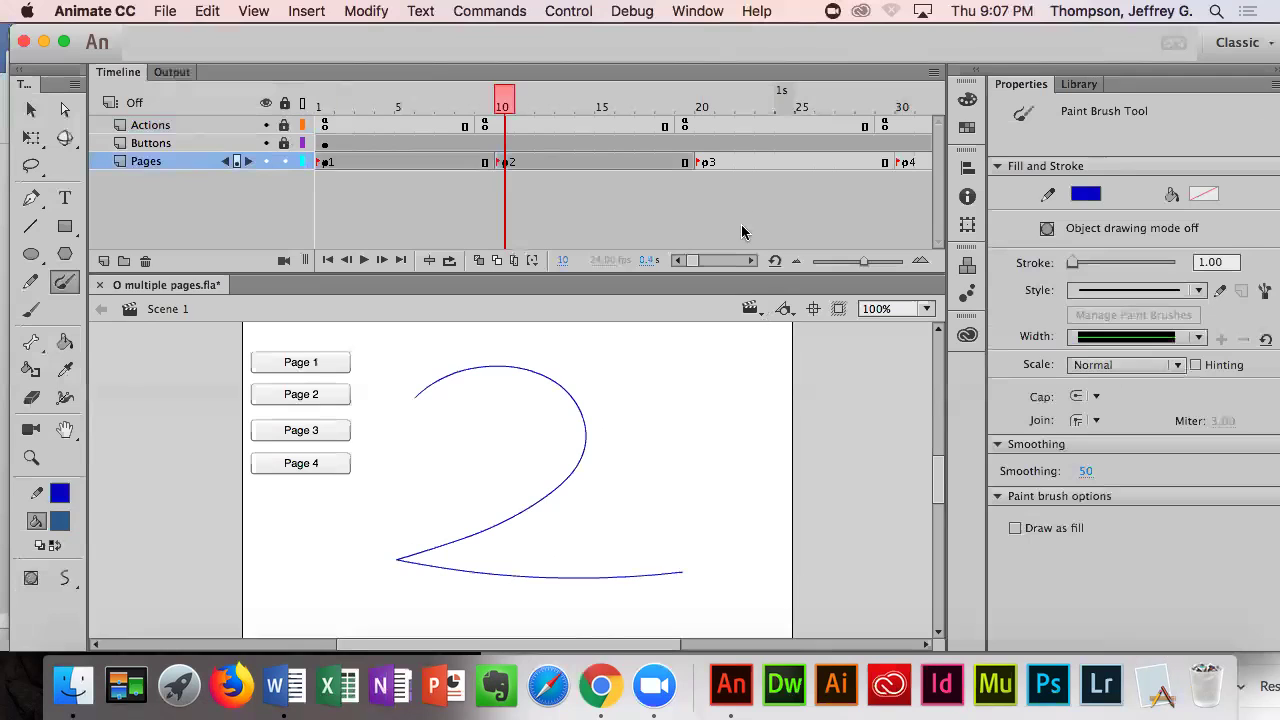
{"action": "left_click", "coordinate": [704, 162]}
{"action": "mouse_move", "coordinate": [431, 350]}
{"action": "left_mouse_down"}
{"action": "mouse_move", "coordinate": [602, 361]}
{"action": "mouse_move", "coordinate": [423, 422]}
{"action": "mouse_move", "coordinate": [618, 510]}
{"action": "mouse_move", "coordinate": [441, 571]}
{"action": "left_mouse_up"}
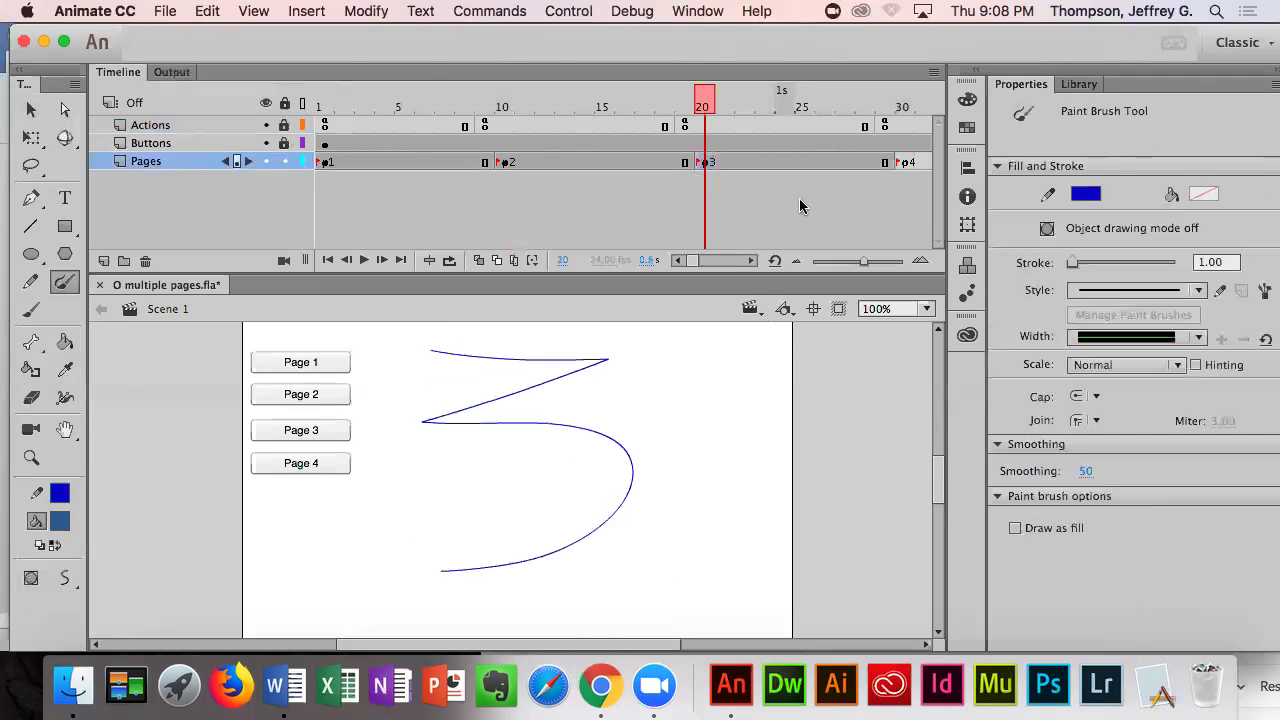
{"action": "left_click", "coordinate": [906, 162]}
{"action": "mouse_move", "coordinate": [484, 350]}
{"action": "left_mouse_down"}
{"action": "mouse_move", "coordinate": [411, 517]}
{"action": "mouse_move", "coordinate": [641, 507]}
{"action": "left_mouse_up"}
{"action": "left_click_drag", "start_coordinate": [624, 333], "coordinate": [673, 636]}
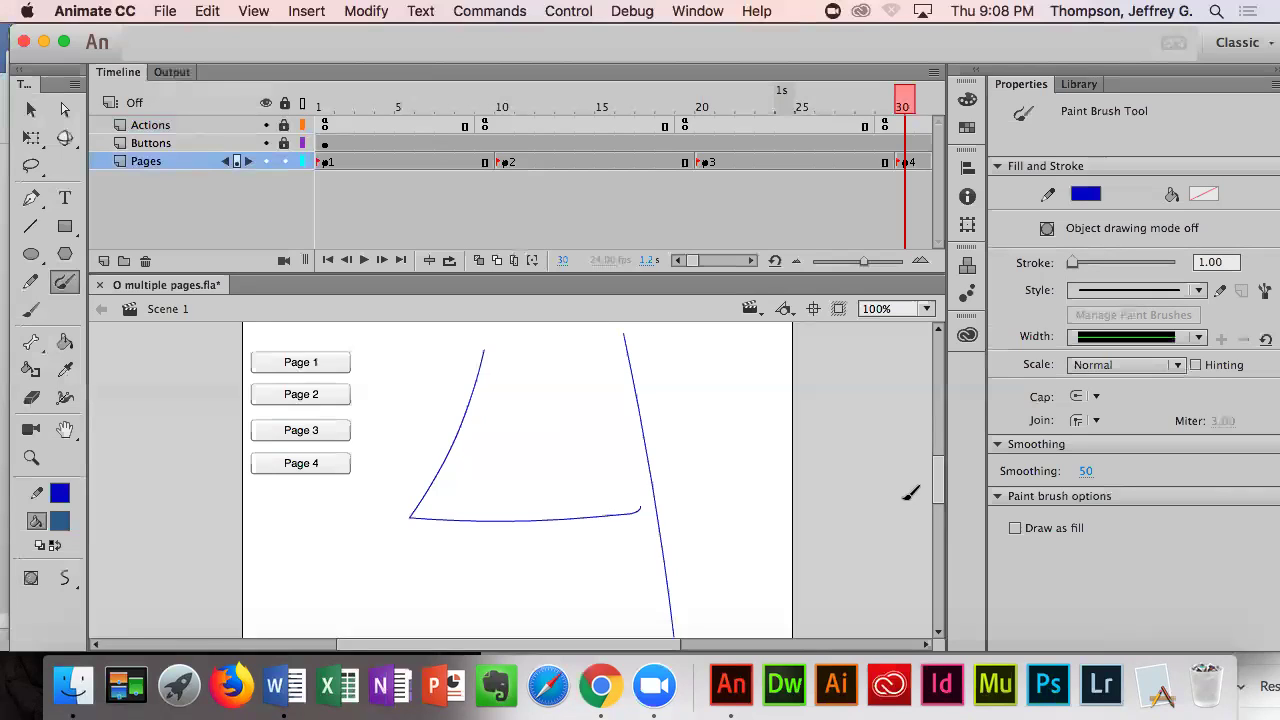
- Test the movie, jump between the pages with the Page 1 to Page 4 buttons, and close the preview
{"action": "key", "text": "super+Return"}
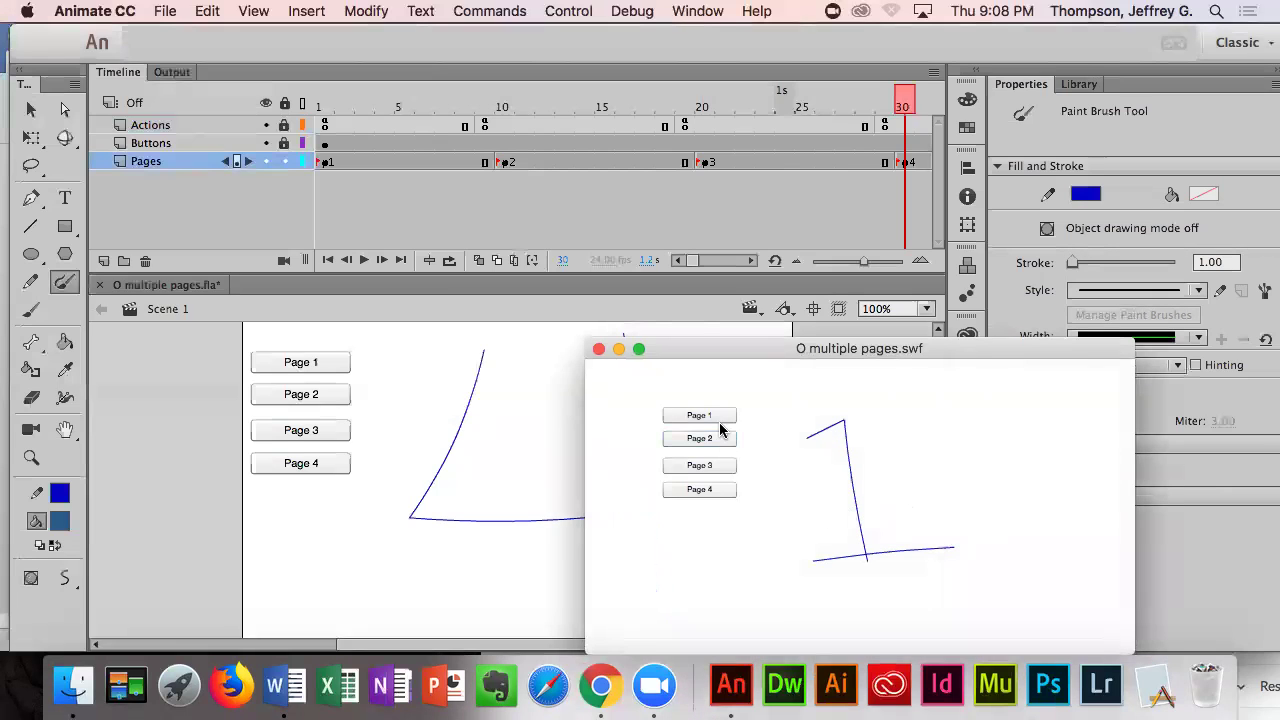
{"action": "left_click", "coordinate": [712, 440]}
{"action": "left_click", "coordinate": [714, 465]}
{"action": "left_click", "coordinate": [714, 489]}
{"action": "left_click", "coordinate": [714, 465]}
{"action": "left_click", "coordinate": [712, 440]}
{"action": "left_click", "coordinate": [712, 416]}
{"action": "left_click", "coordinate": [714, 465]}
{"action": "left_click", "coordinate": [712, 489]}
{"action": "left_click", "coordinate": [599, 349]}
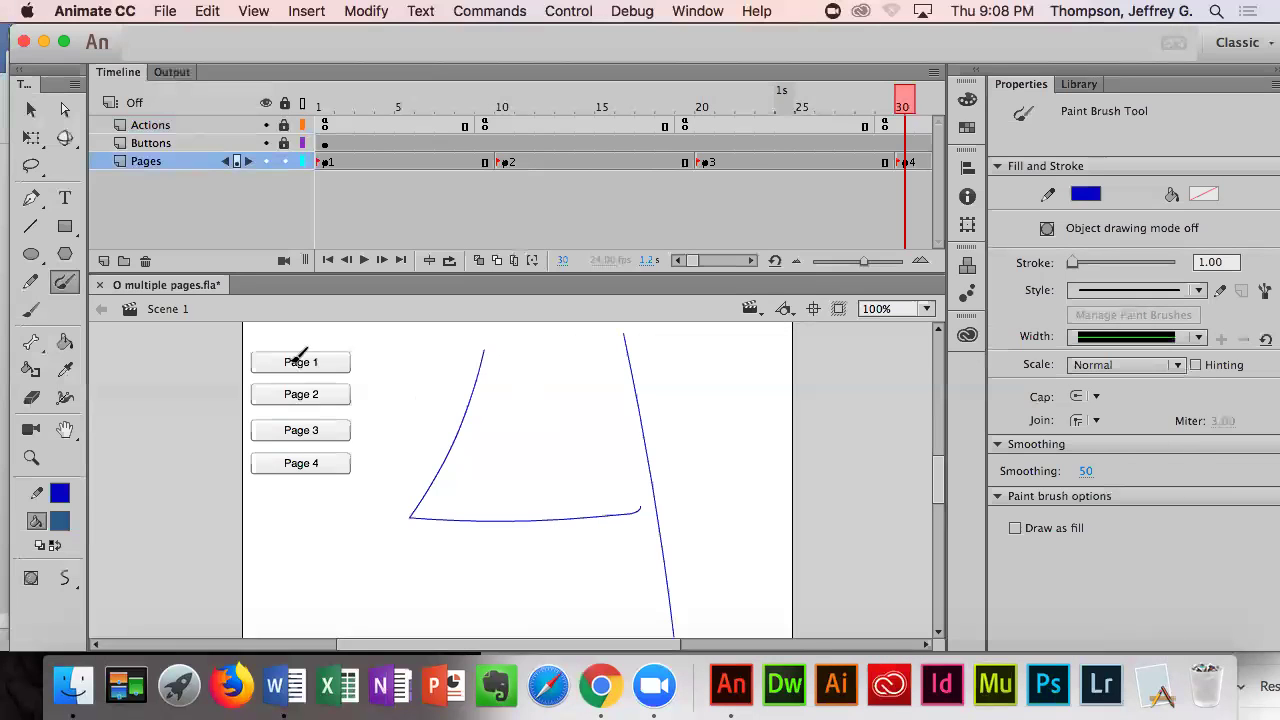
- Switch to the Selection tool and undo the hand-drawn numerals on all four pages, back to the empty p1 page
{"action": "left_click", "coordinate": [32, 110]}
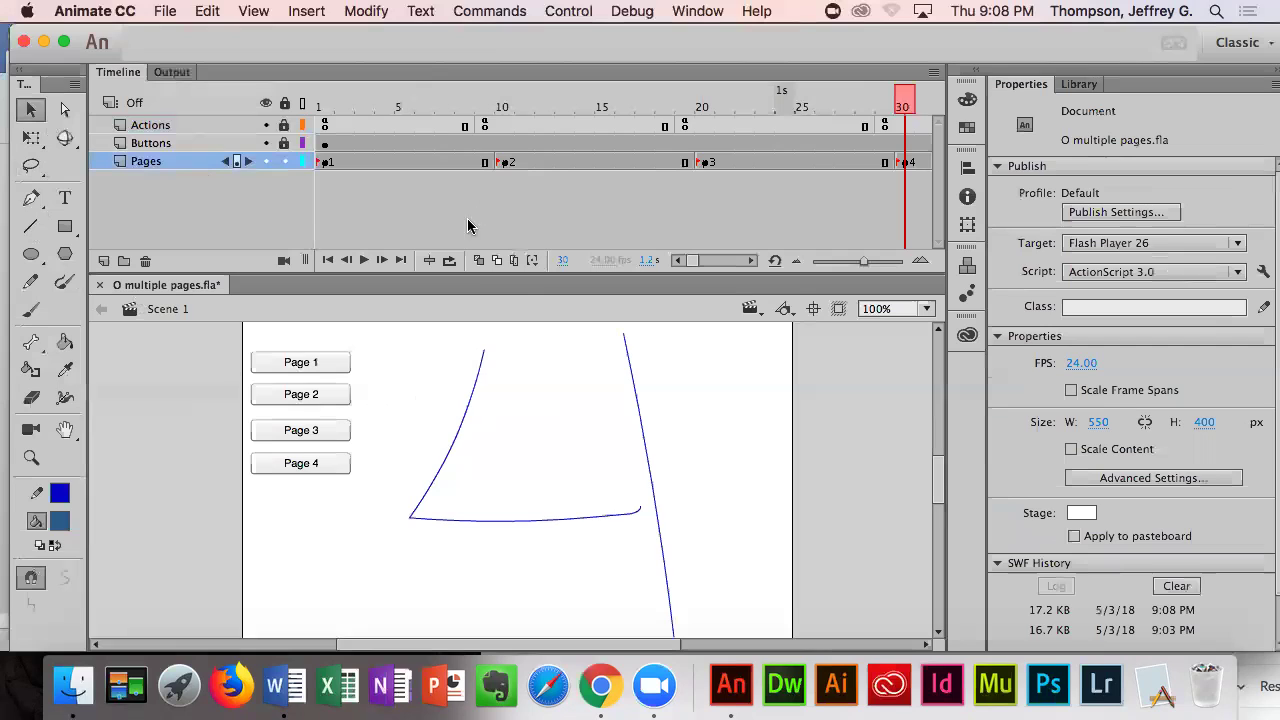
{"action": "key", "text": "ctrl+z"}
{"action": "key", "text": "ctrl+z"}
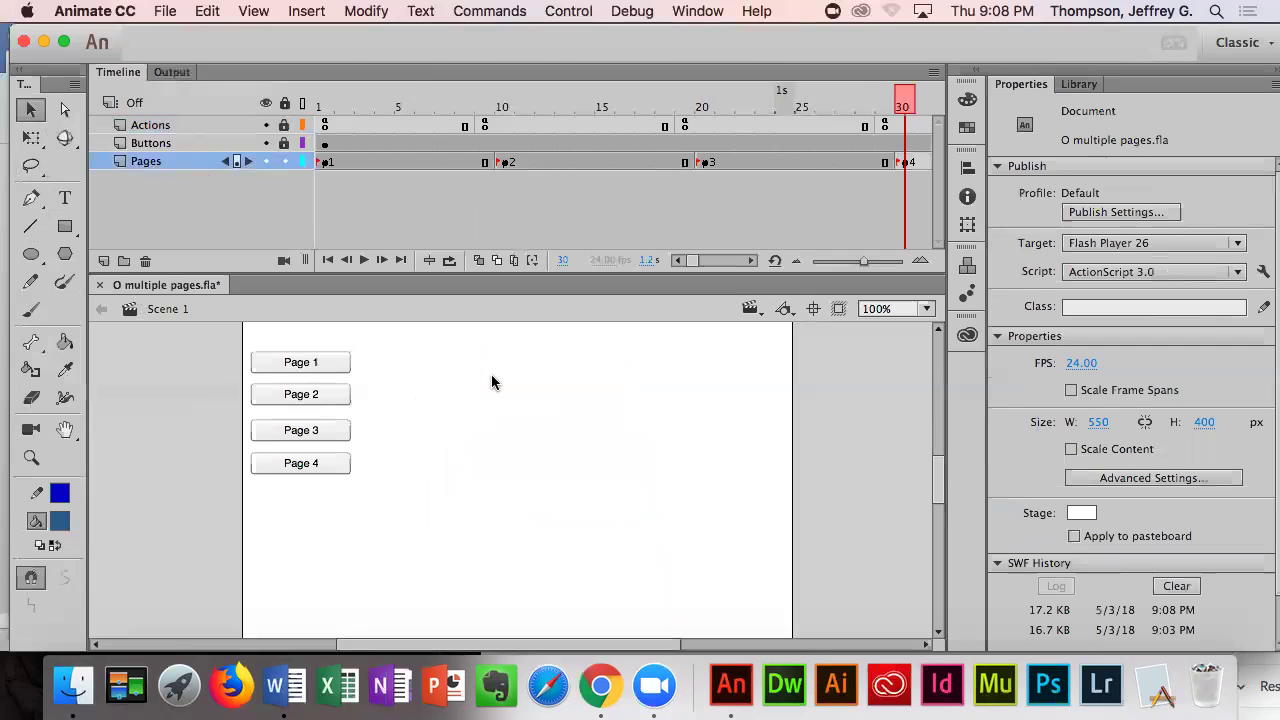
{"action": "key", "text": "shift+comma"}
{"action": "key", "text": "shift+comma"}
{"action": "key", "text": "shift+comma"}
{"action": "key", "text": "ctrl+z"}
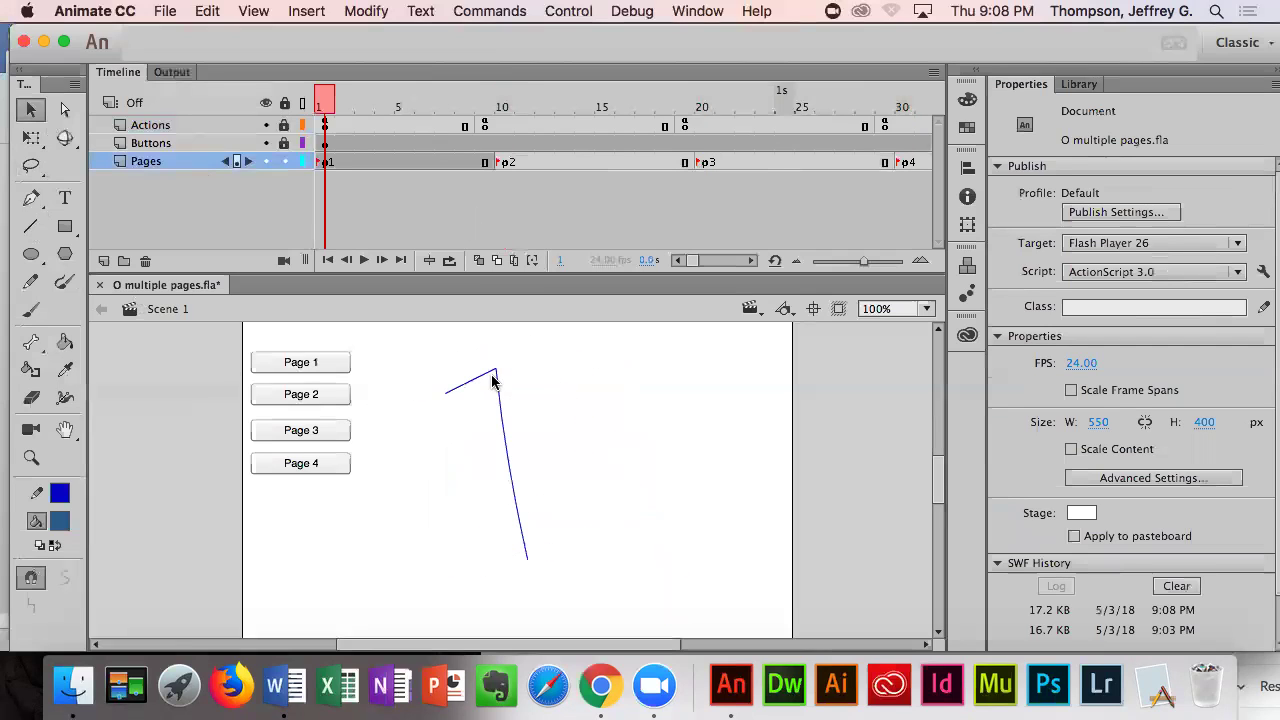
{"action": "key", "text": "ctrl+z"}
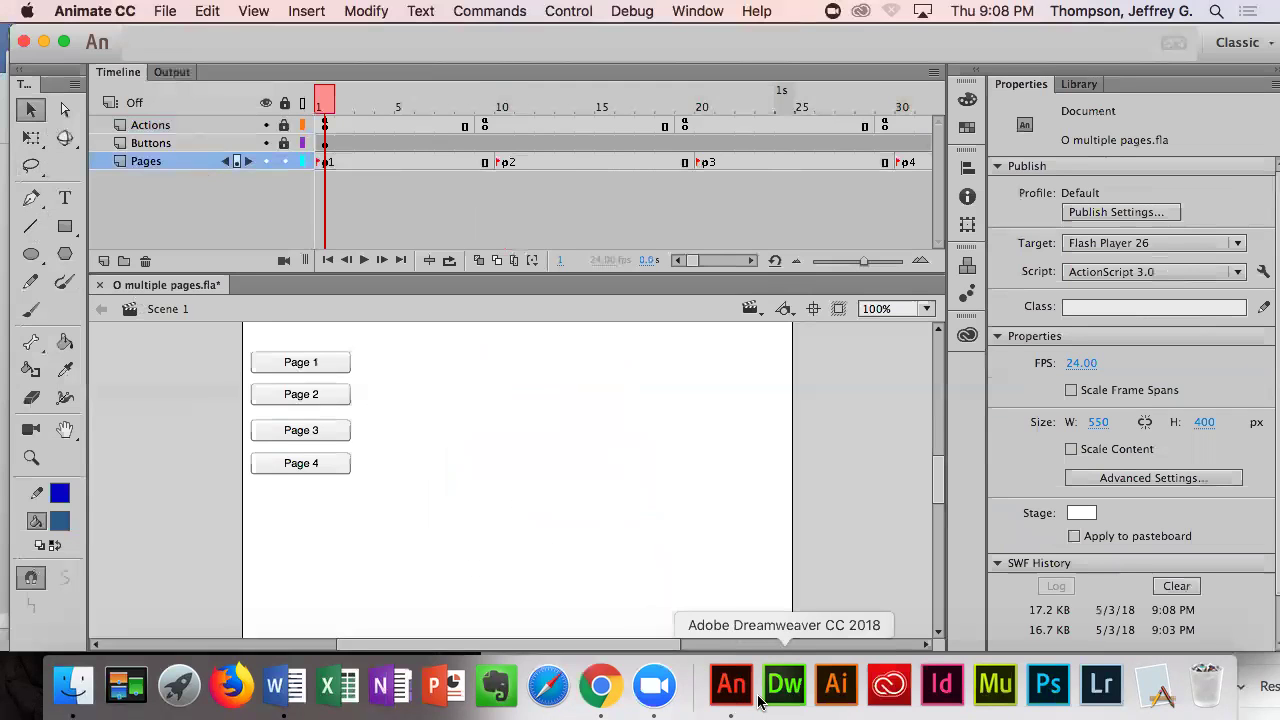
- Switch to the O Multi-page Animation folder page in Chrome
{"action": "left_click", "coordinate": [598, 703]}
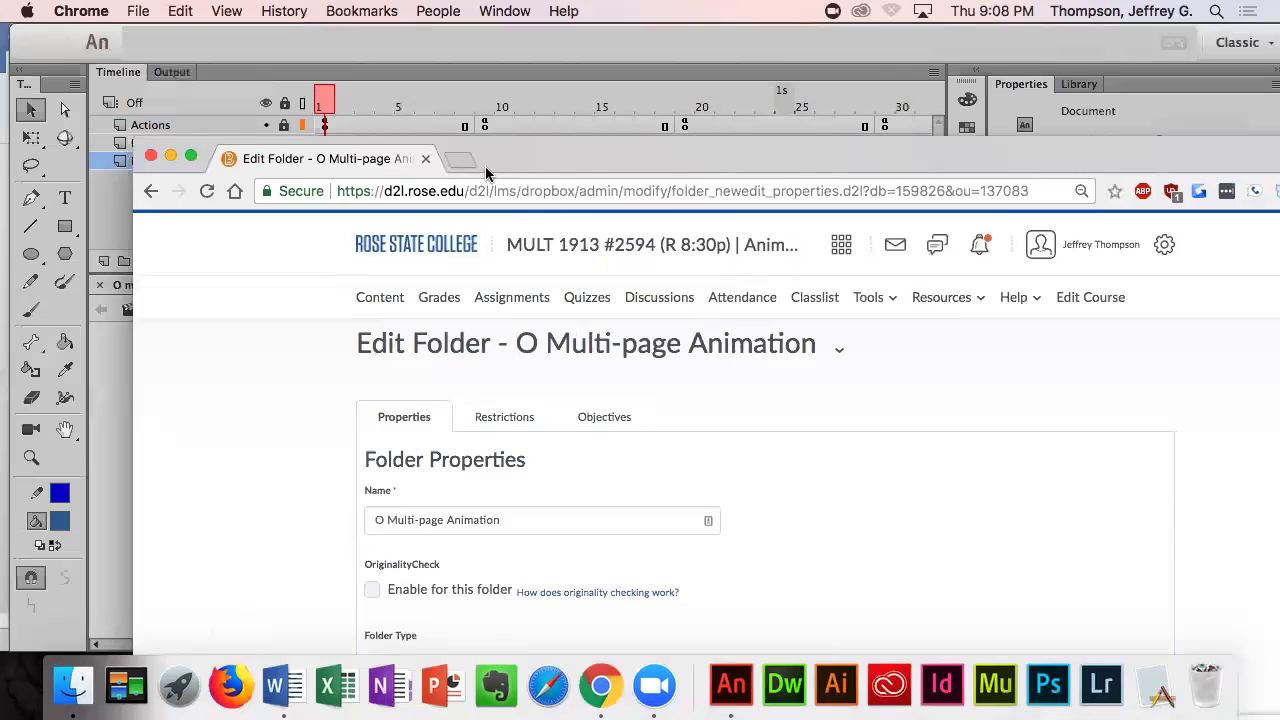
- Open a new browser tab, search Google for "page 1", and reposition the browser window
{"action": "left_click", "coordinate": [459, 160]}
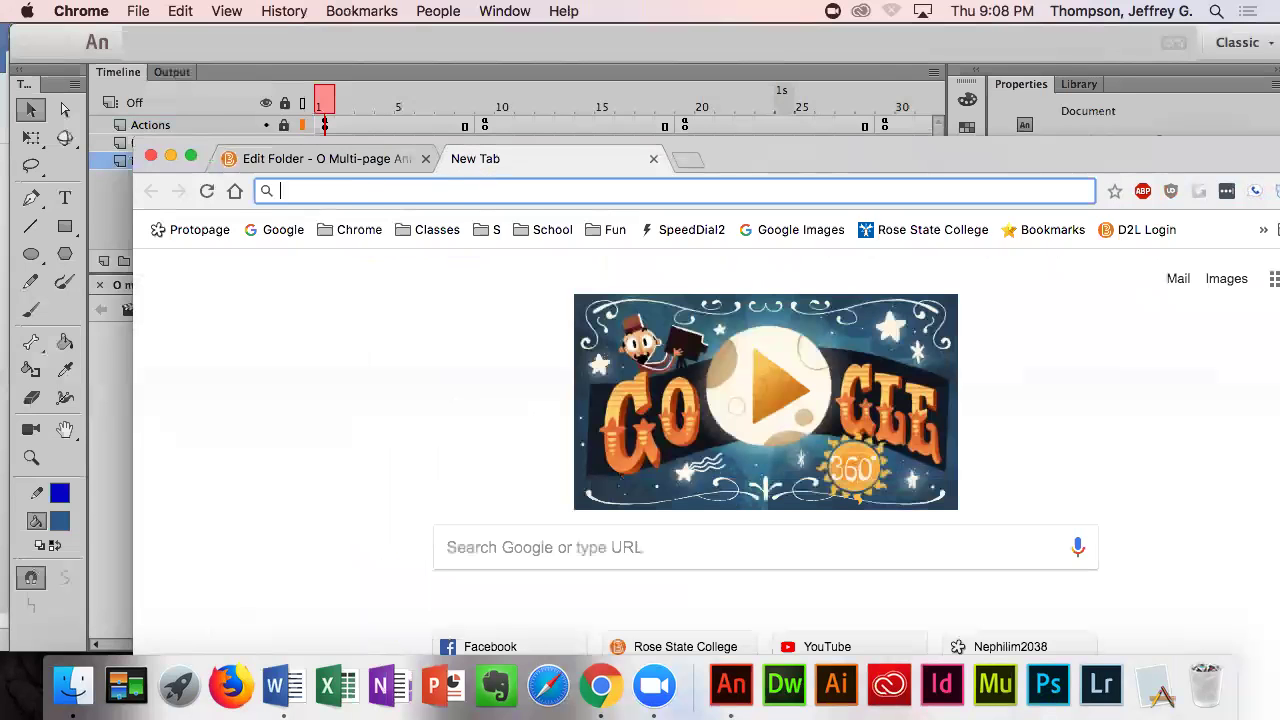
{"action": "type", "text": "page 1"}
{"action": "key", "text": "Return"}
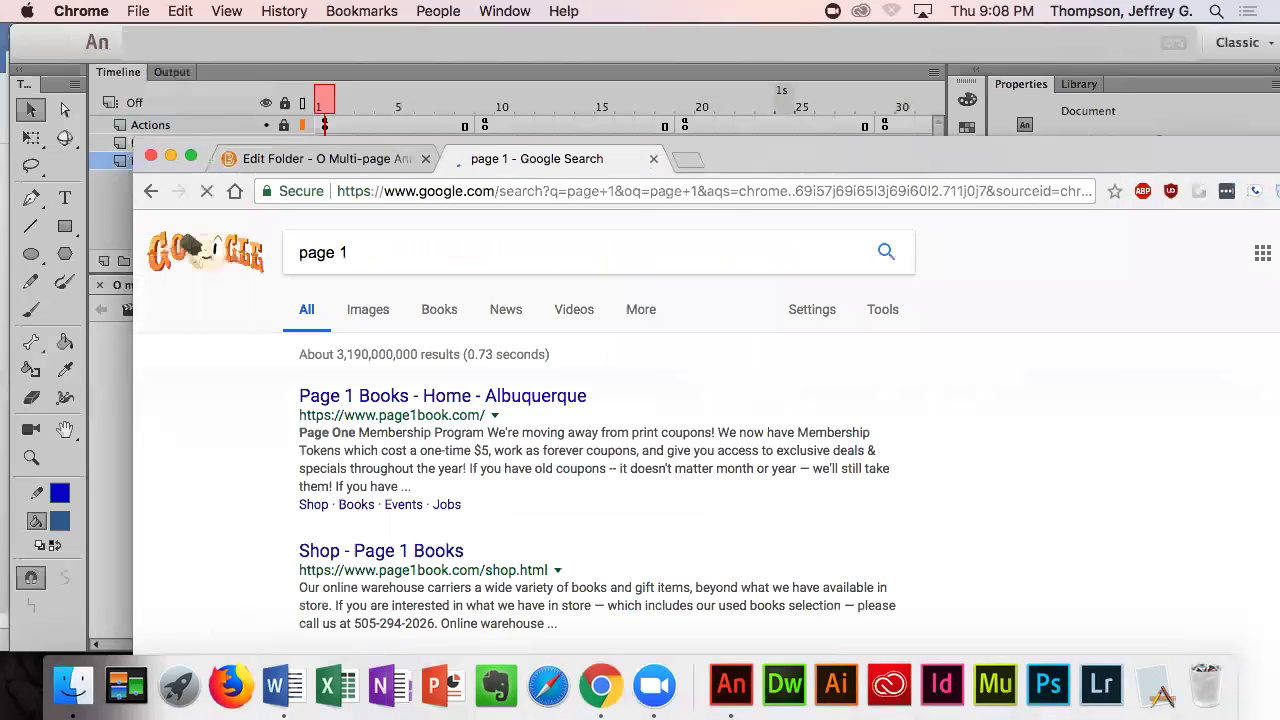
{"action": "left_click", "coordinate": [683, 198]}
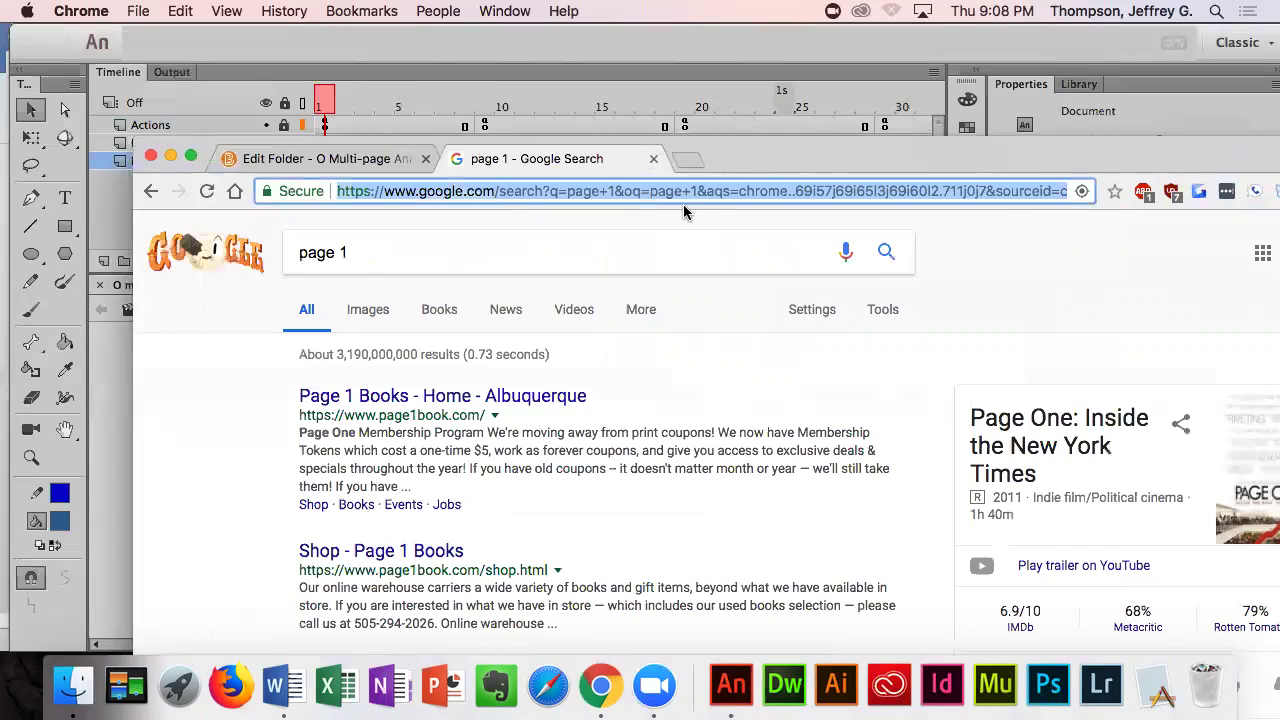
{"action": "left_click_drag", "start_coordinate": [727, 163], "coordinate": [657, 80]}
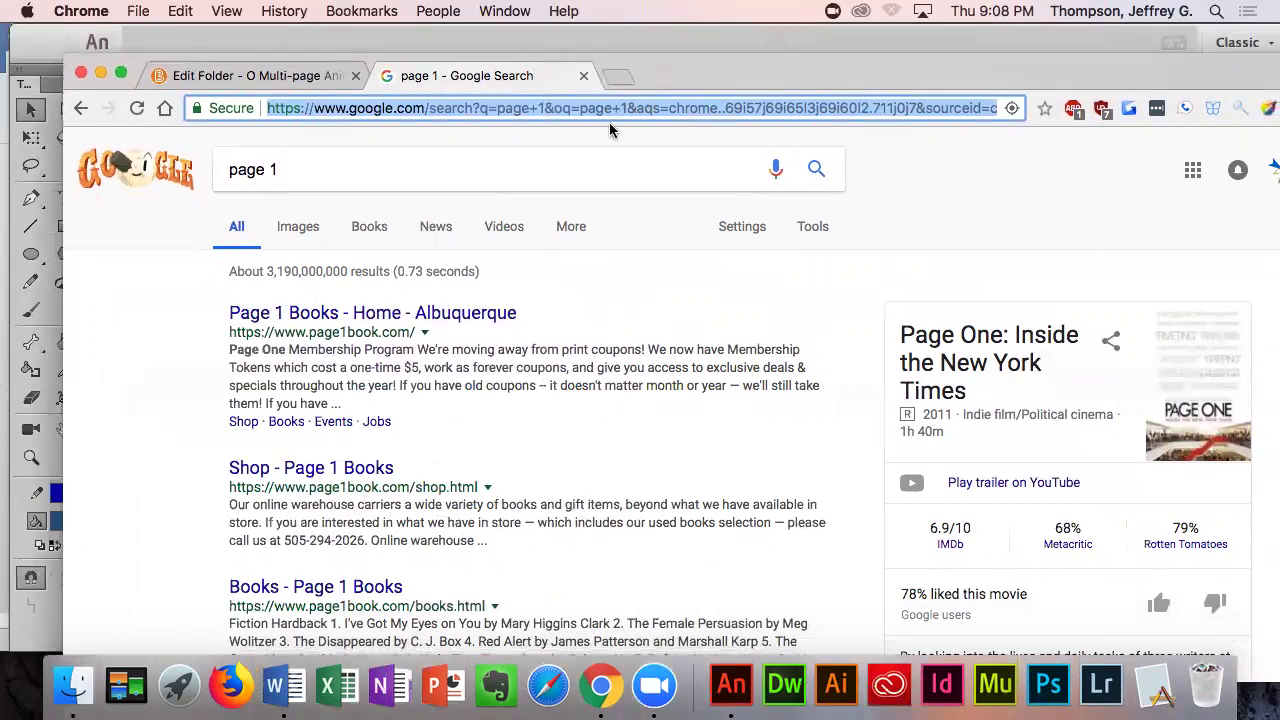
- Search Google Images for "number 1" and browse the results
{"action": "triple_click", "coordinate": [546, 163]}
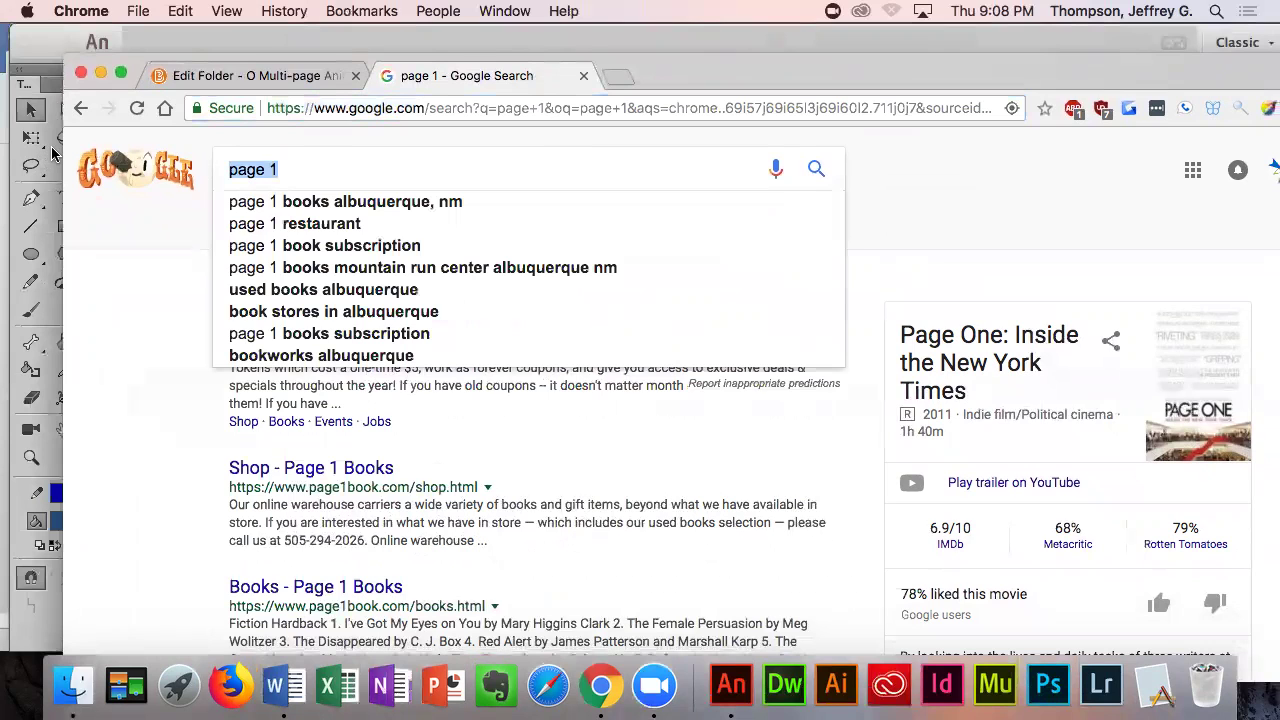
{"action": "type", "text": "number 1"}
{"action": "key", "text": "Return"}
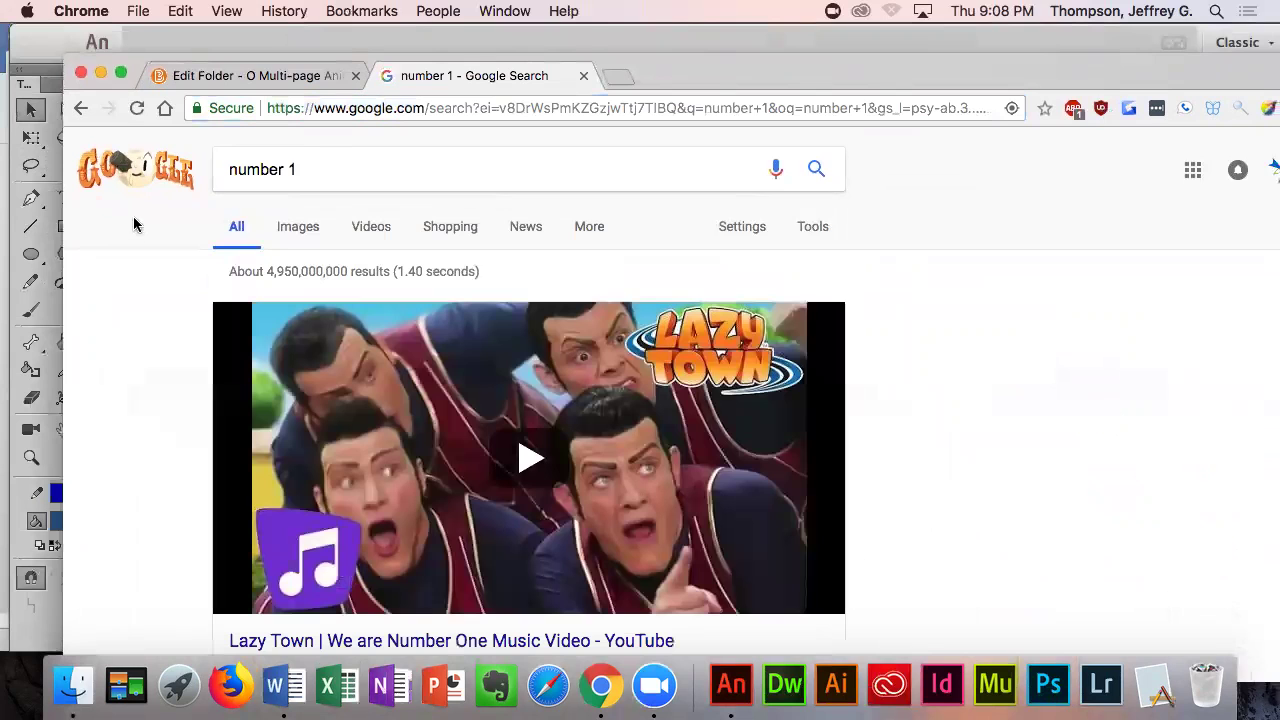
{"action": "left_click", "coordinate": [290, 229]}
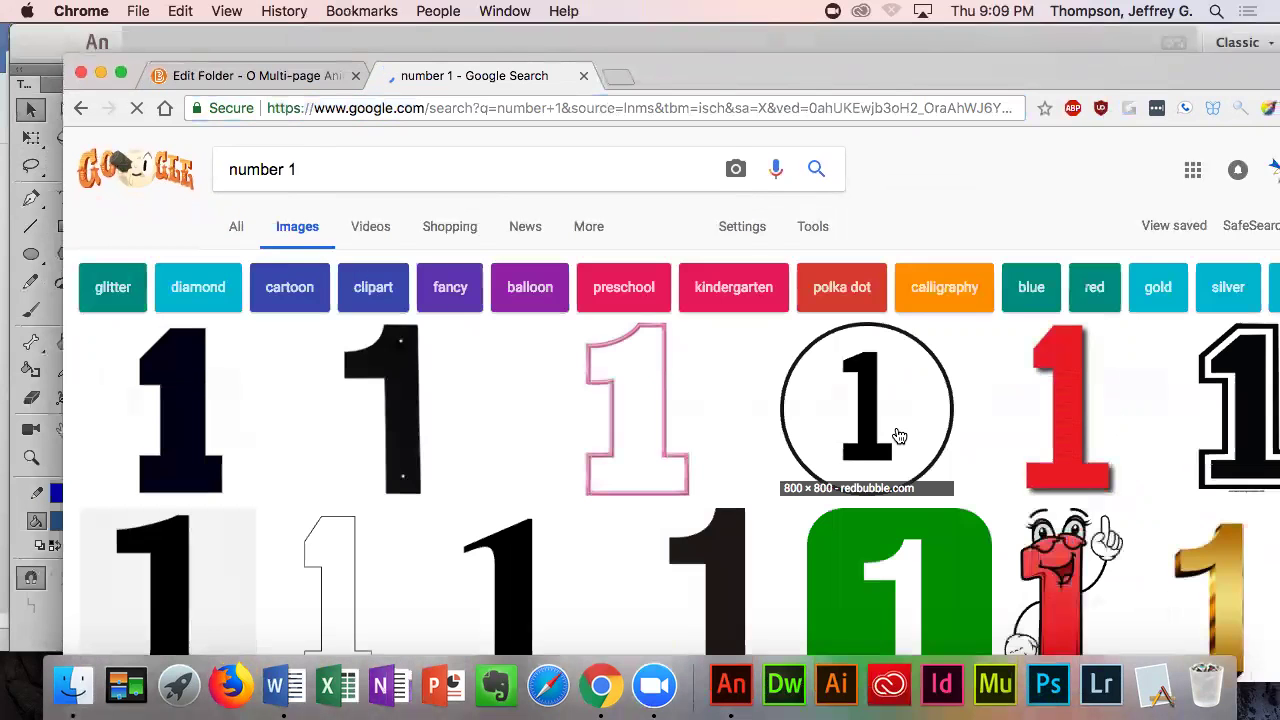
{"action": "scroll", "coordinate": [1059, 549], "scroll_direction": "down", "scroll_amount": 5}
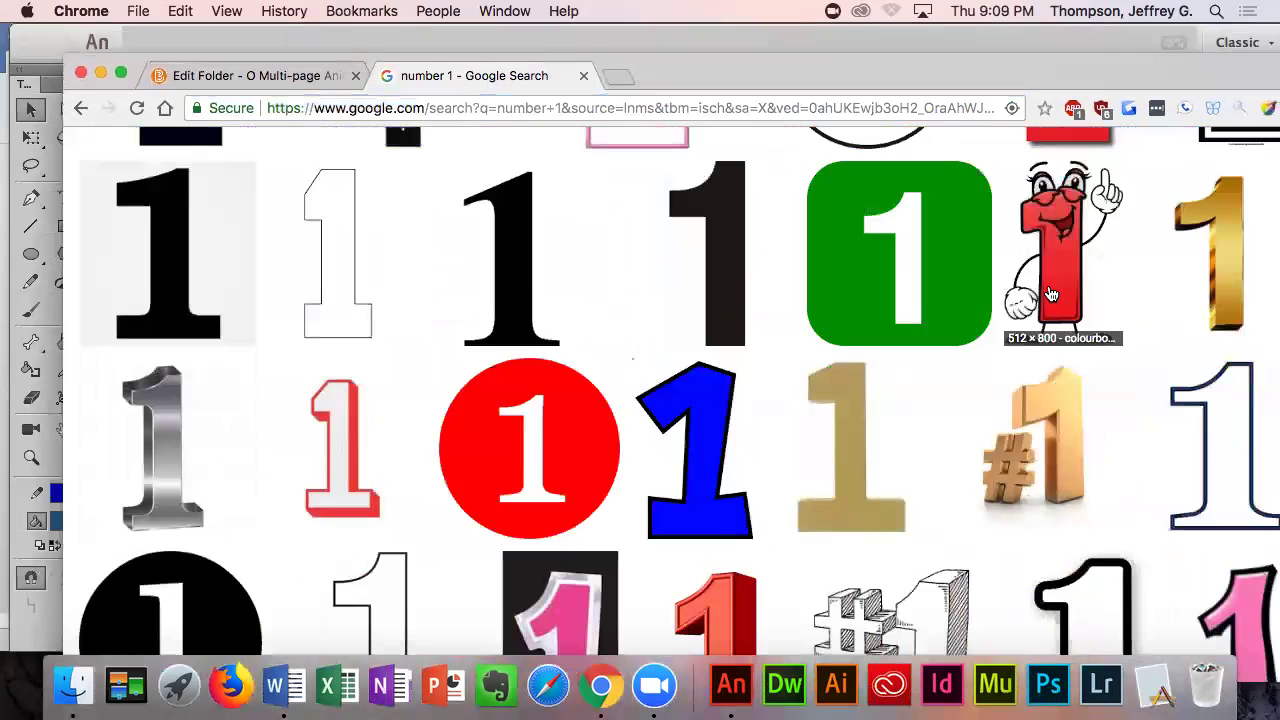
{"action": "left_click", "coordinate": [1050, 292]}
{"action": "right_click", "coordinate": [470, 457]}
{"action": "left_click", "coordinate": [734, 283]}
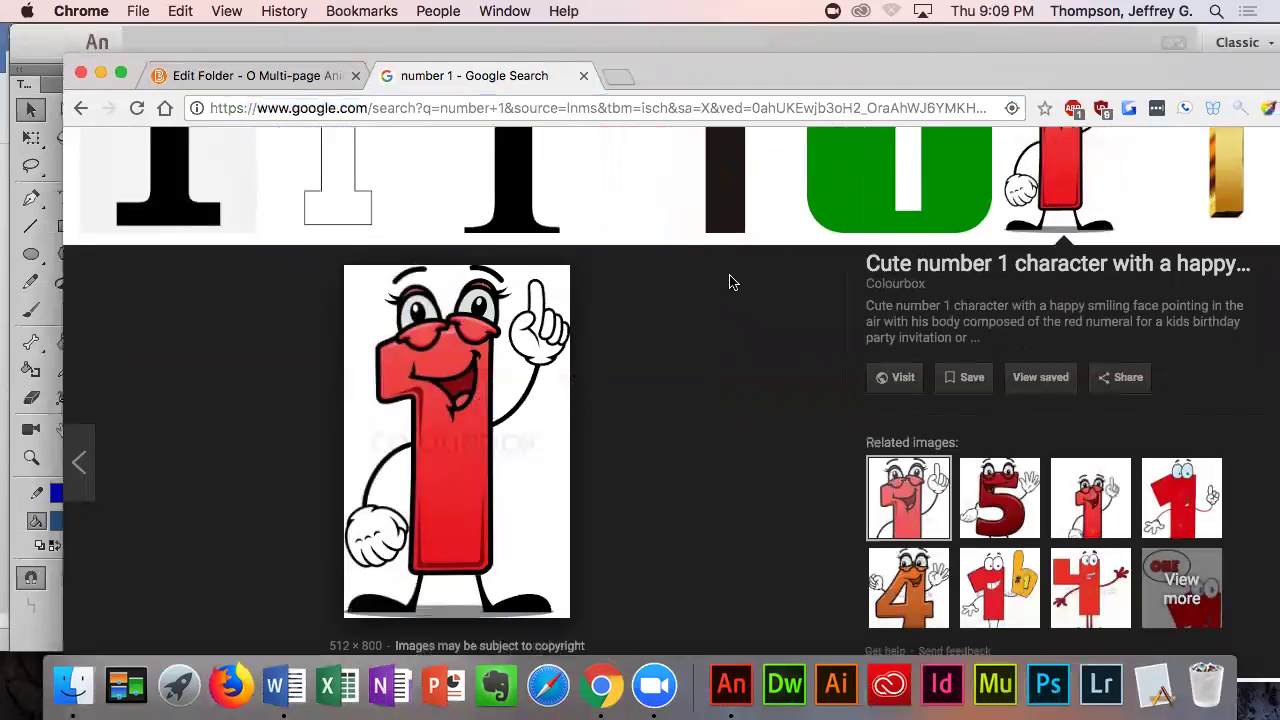
- Copy the image of a white 1 on a green rounded square and paste it in the center of the Animate CC stage
{"action": "left_click", "coordinate": [845, 212]}
{"action": "right_click", "coordinate": [532, 434]}
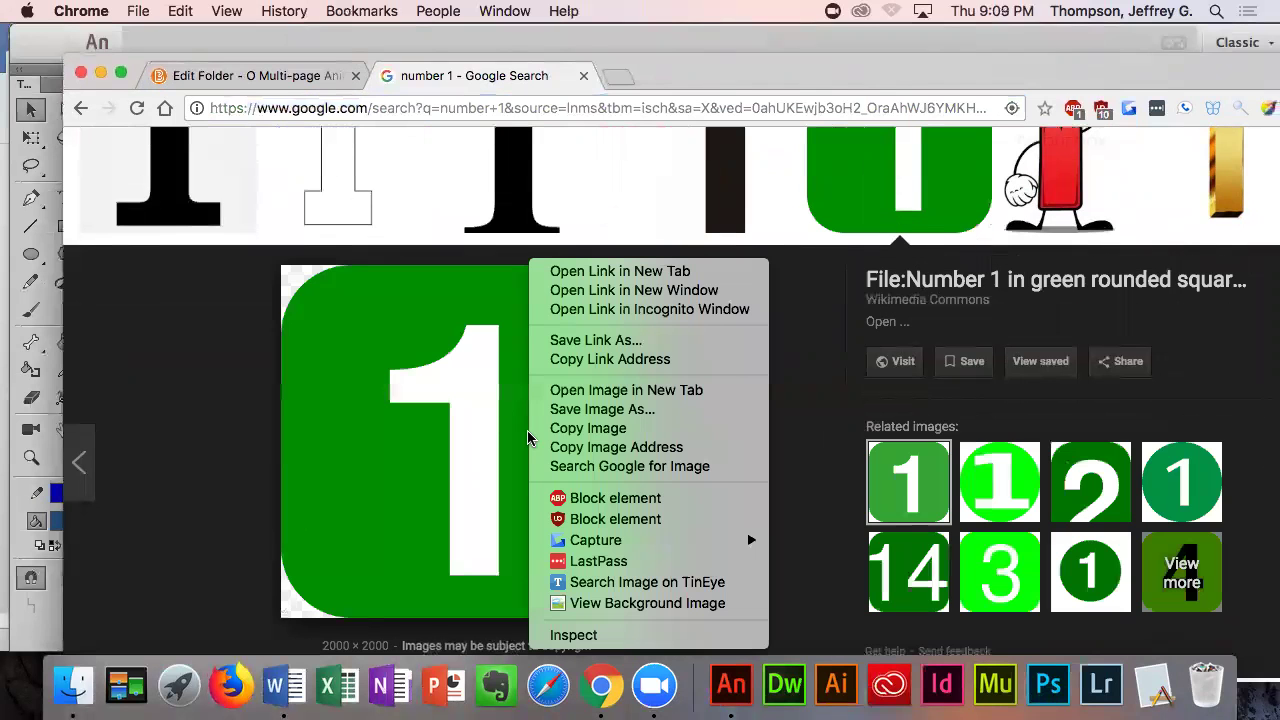
{"action": "left_click", "coordinate": [600, 436]}
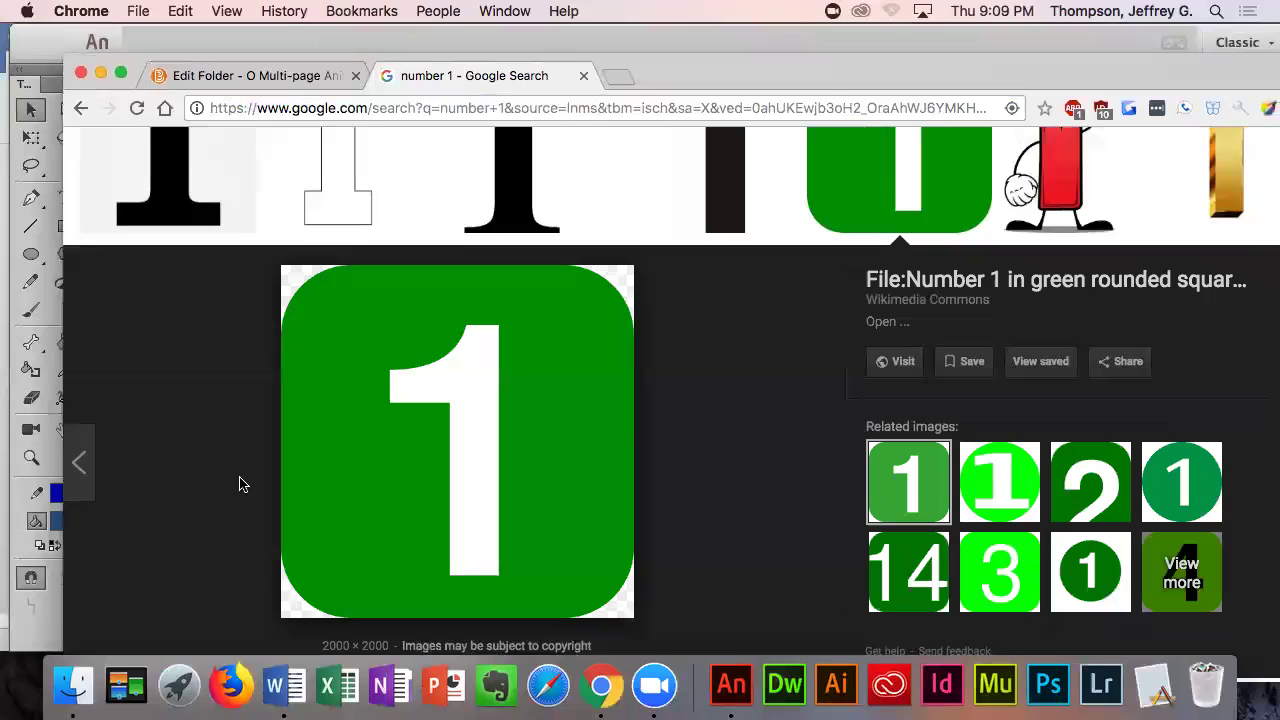
{"action": "left_click", "coordinate": [731, 686]}
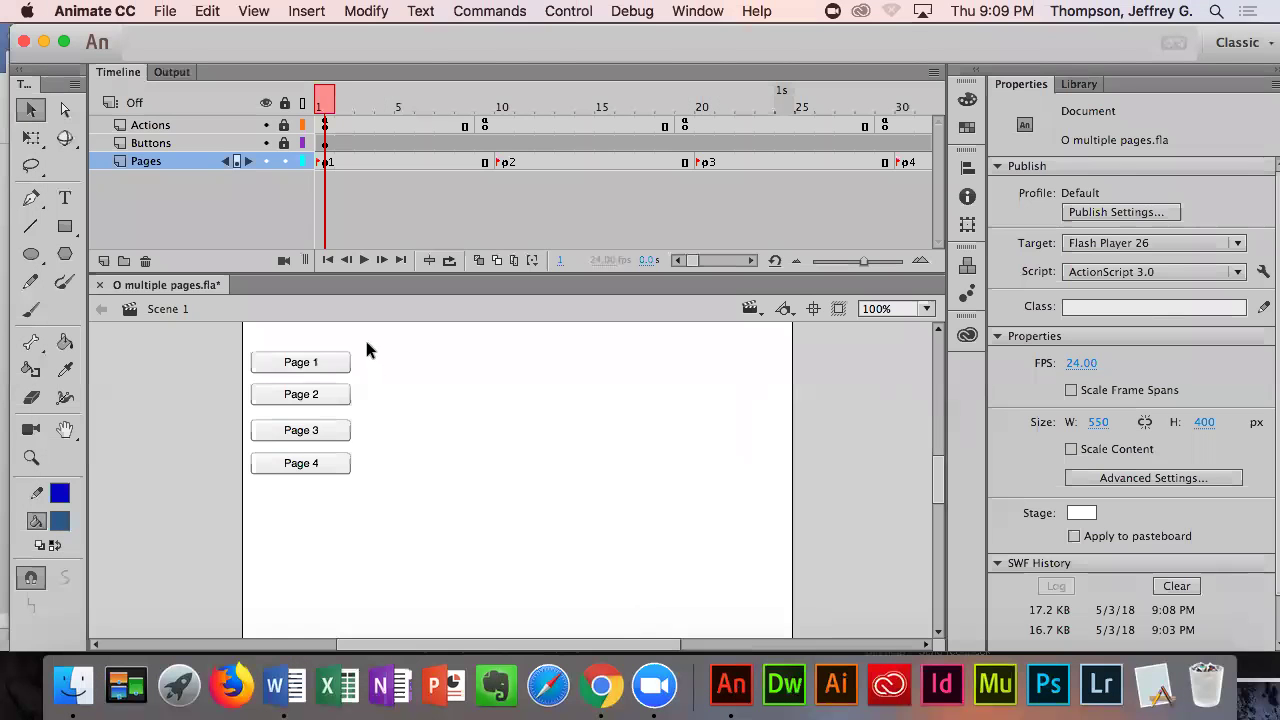
{"action": "right_click", "coordinate": [424, 456]}
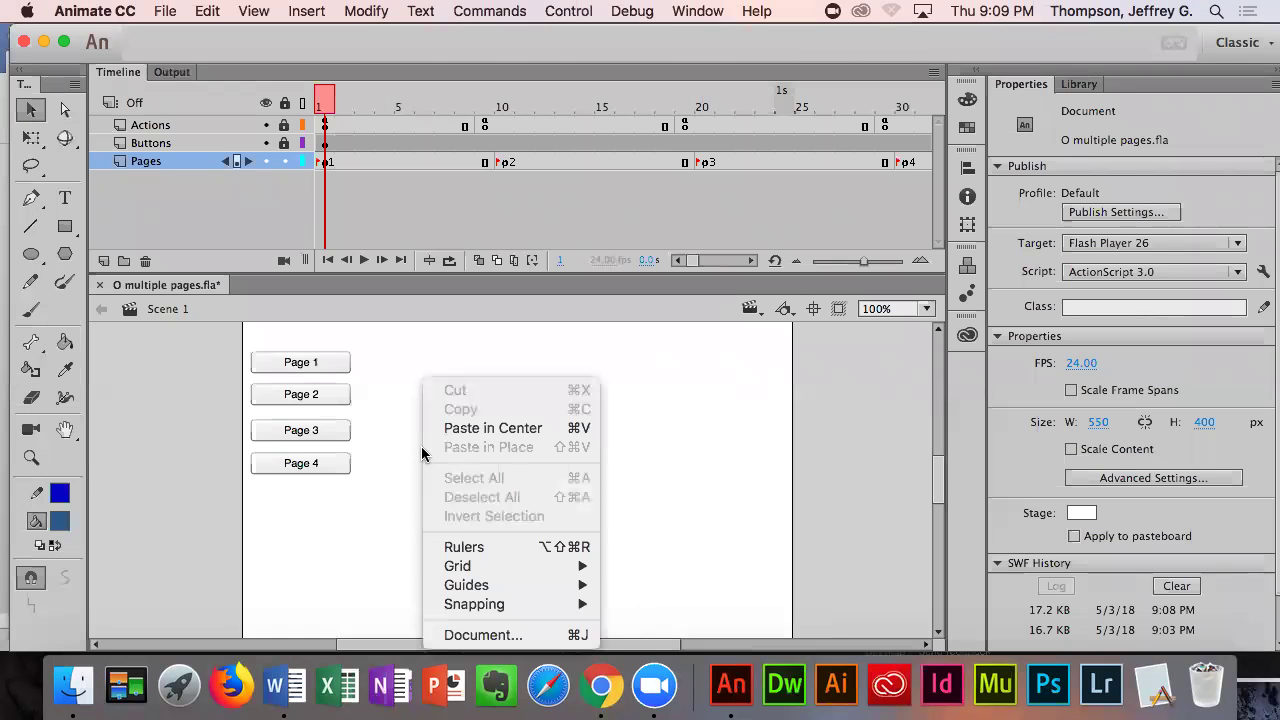
{"action": "left_click", "coordinate": [491, 428]}
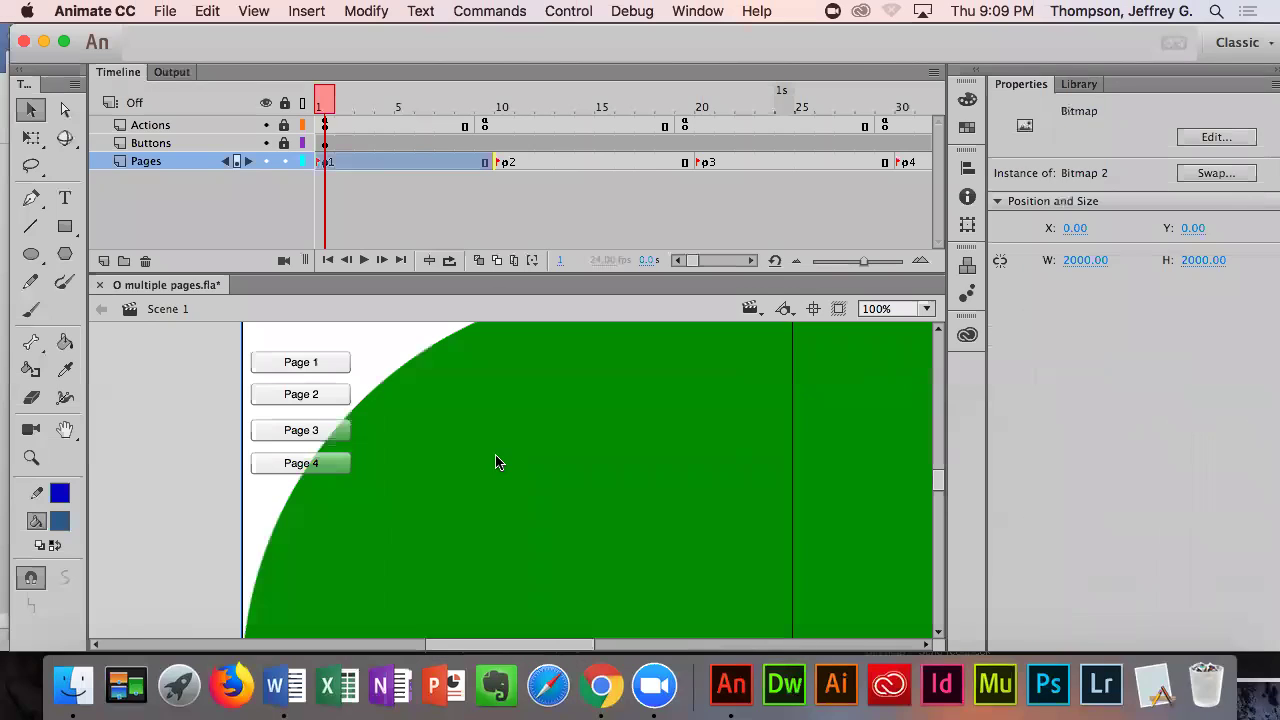
- Scale the pasted number 1 bitmap down to about 414 by 398 px and place it beside the page buttons
{"action": "scroll", "coordinate": [494, 460], "scroll_direction": "down", "scroll_amount": 5}
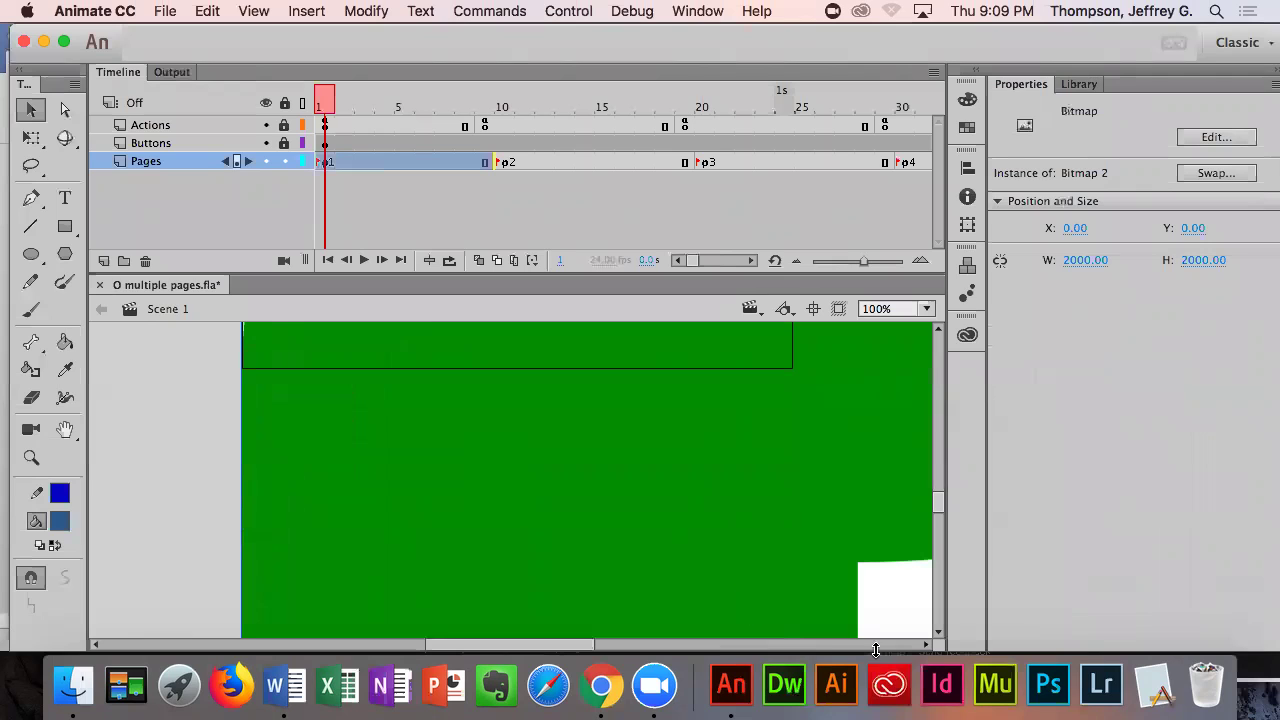
{"action": "left_click", "coordinate": [31, 457]}
{"action": "left_click", "coordinate": [430, 509], "text": "alt"}
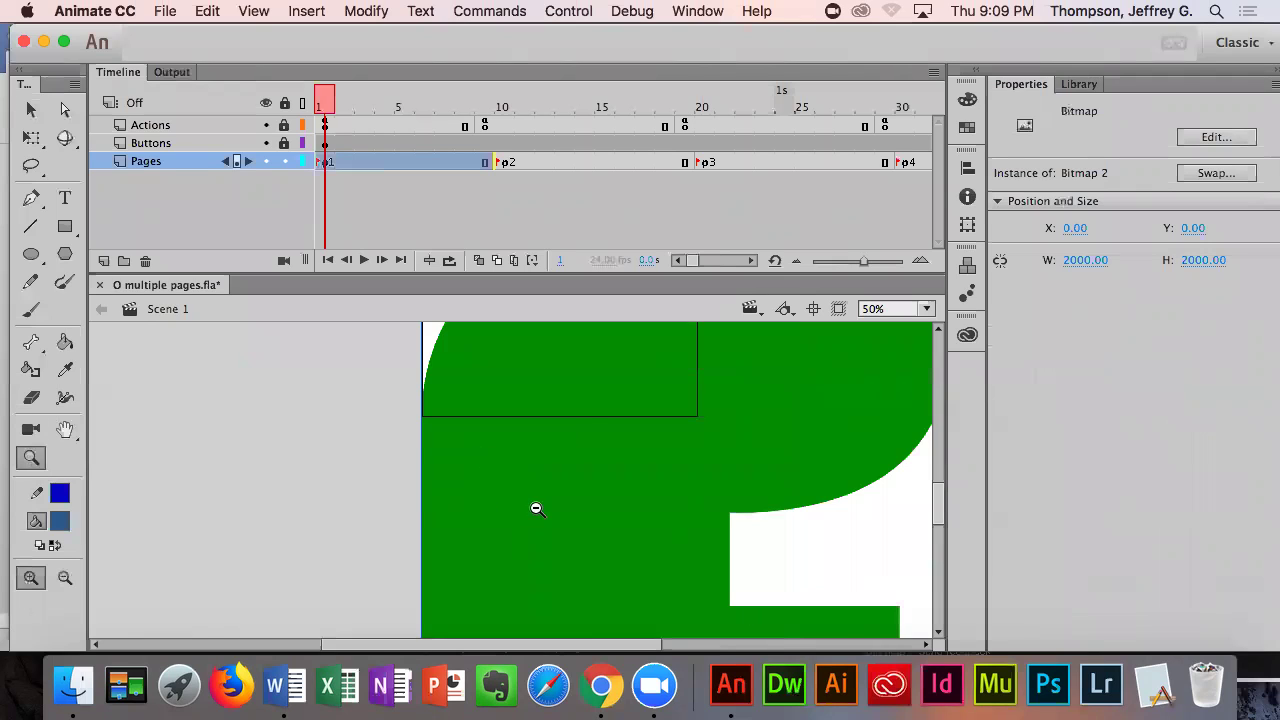
{"action": "left_click", "coordinate": [534, 506], "text": "alt"}
{"action": "left_click", "coordinate": [557, 514], "text": "alt"}
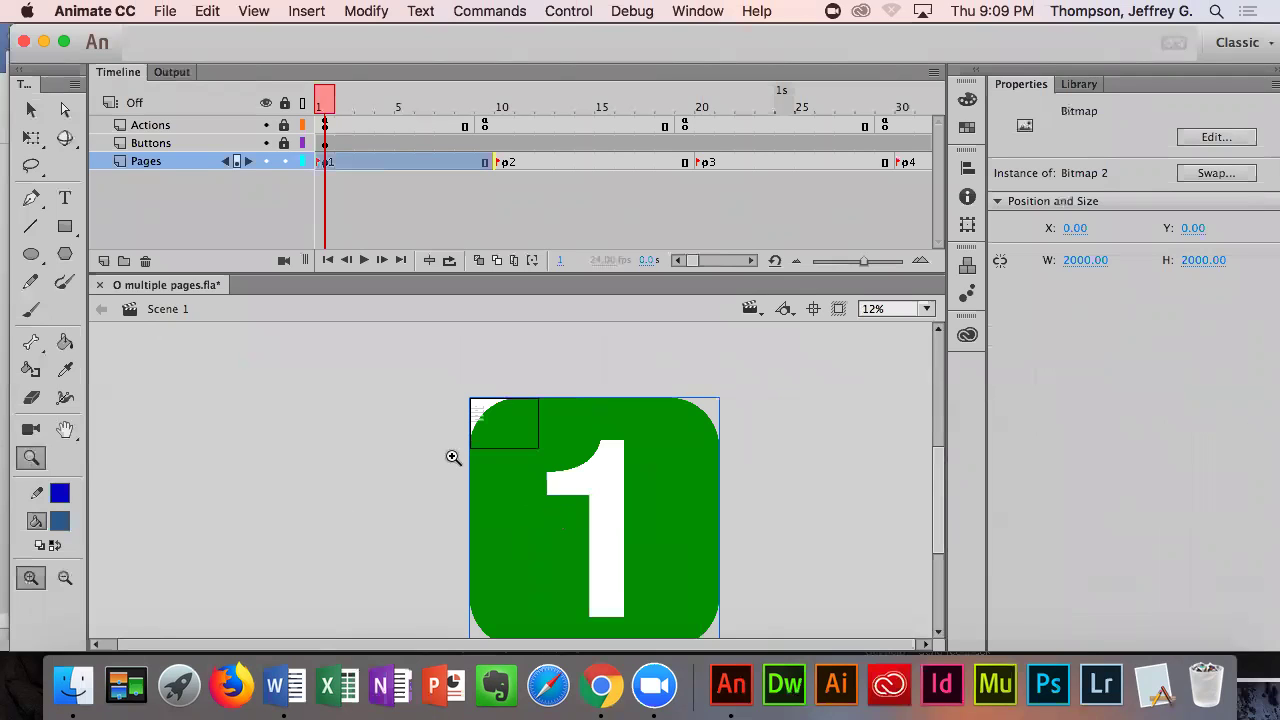
{"action": "left_click", "coordinate": [31, 137]}
{"action": "scroll", "coordinate": [680, 515], "scroll_direction": "down", "scroll_amount": 3}
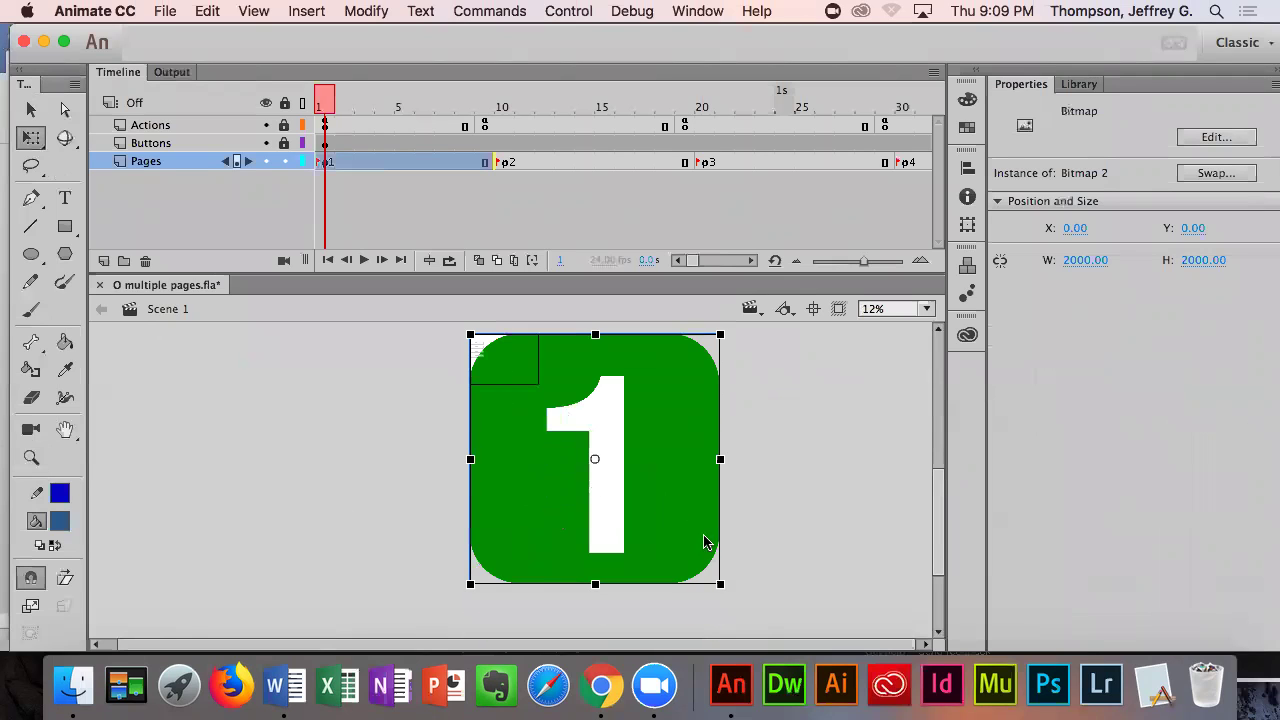
{"action": "left_click_drag", "start_coordinate": [714, 578], "coordinate": [512, 368]}
{"action": "left_click", "coordinate": [640, 401]}
{"action": "scroll", "coordinate": [529, 374], "scroll_direction": "up", "scroll_amount": 3}
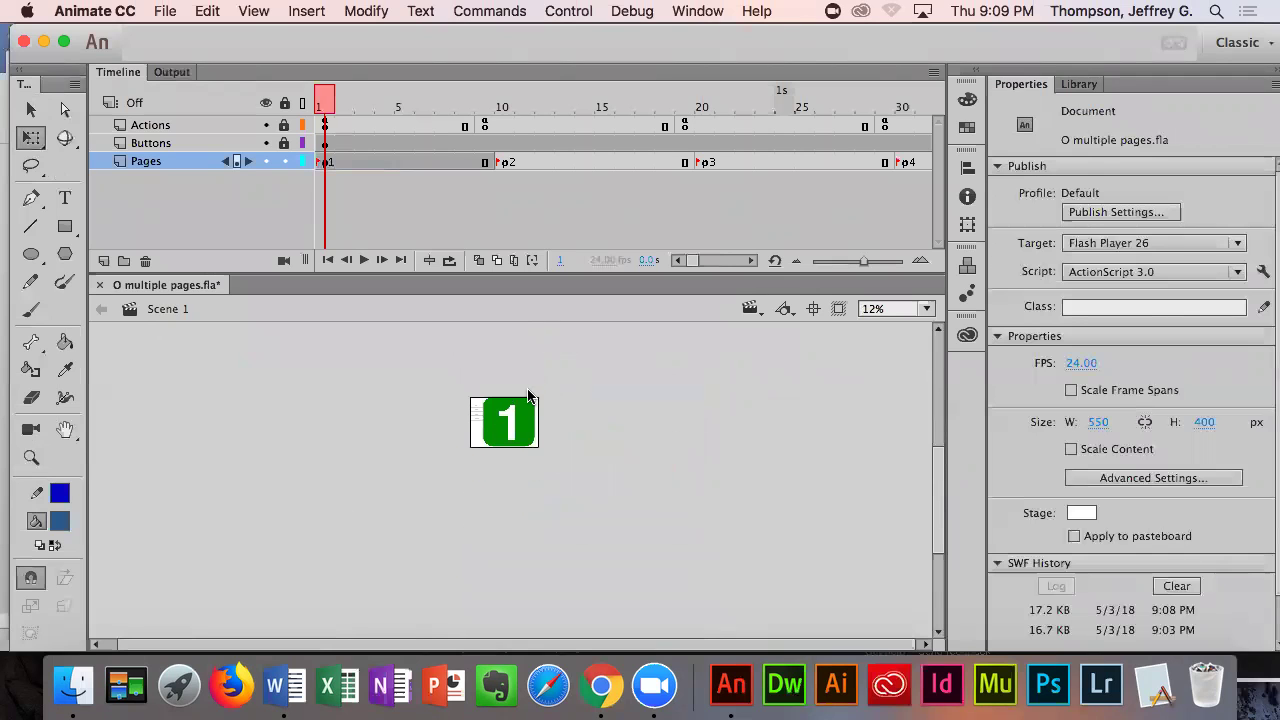
{"action": "scroll", "coordinate": [507, 428], "scroll_direction": "up", "scroll_amount": 2}
{"action": "scroll", "coordinate": [507, 428], "scroll_direction": "down", "scroll_amount": 2}
- Stretch the number 1 bitmap horizontally to about 554 px wide so it covers the full stage width
{"action": "left_click", "coordinate": [31, 458]}
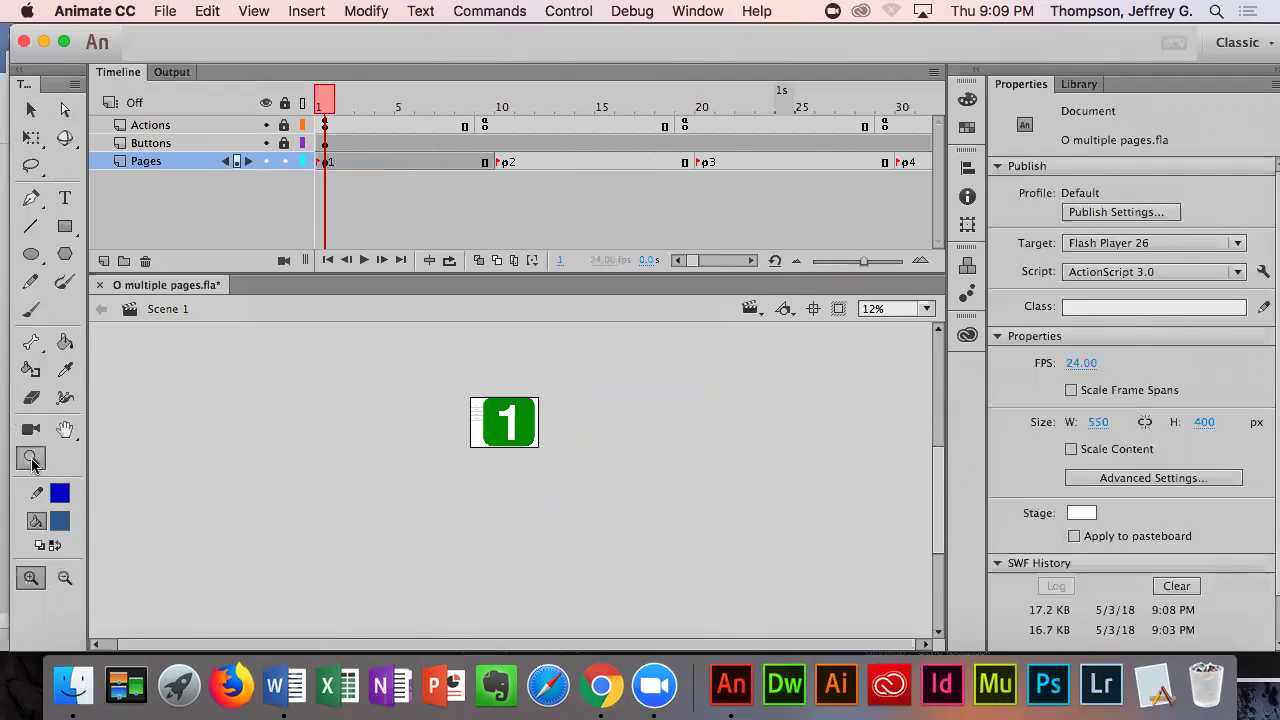
{"action": "left_click", "coordinate": [503, 432]}
{"action": "left_click", "coordinate": [532, 450]}
{"action": "left_click", "coordinate": [498, 510]}
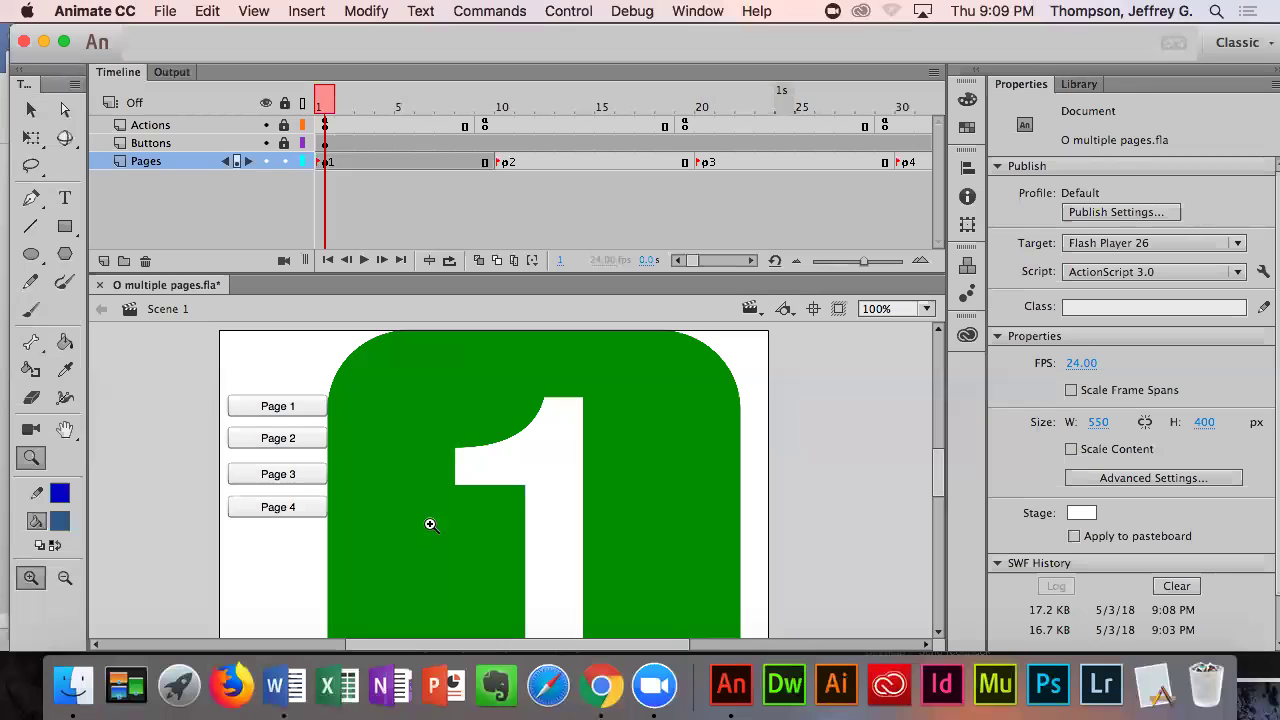
{"action": "left_click", "coordinate": [30, 109]}
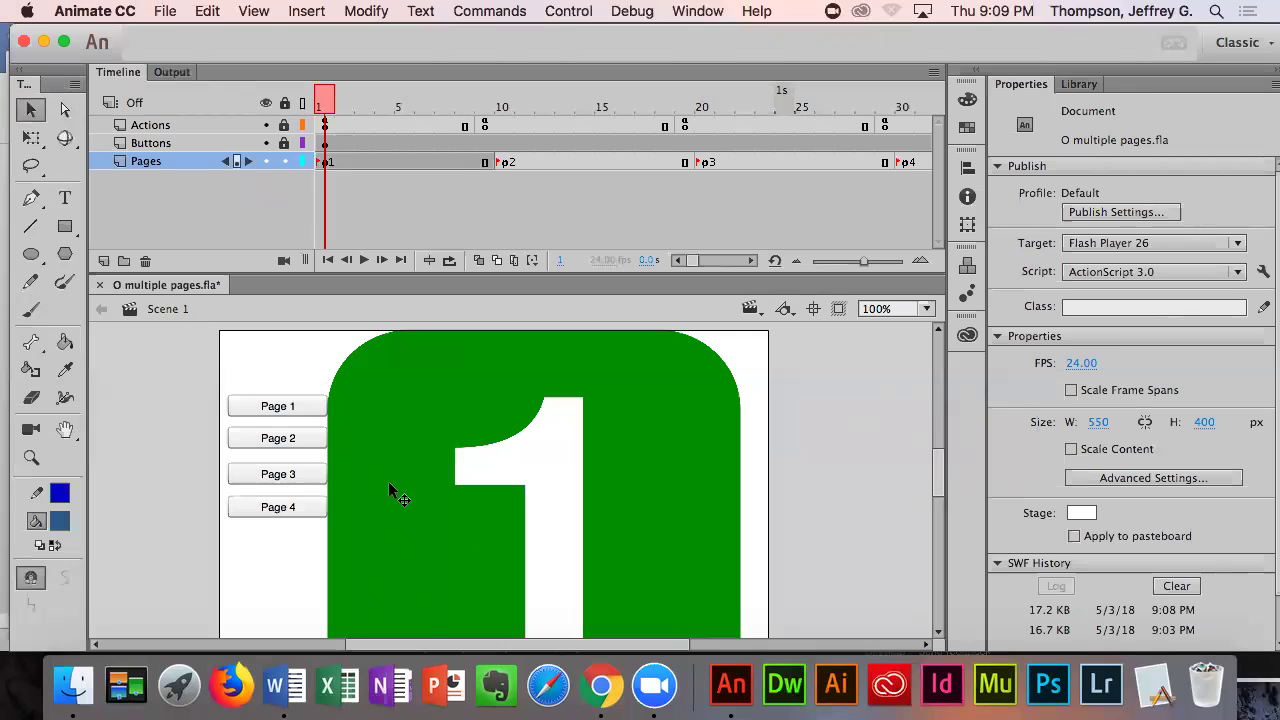
{"action": "left_click", "coordinate": [384, 500]}
{"action": "scroll", "coordinate": [380, 515], "scroll_direction": "down", "scroll_amount": 3}
{"action": "scroll", "coordinate": [370, 500], "scroll_direction": "down", "scroll_amount": 3}
{"action": "left_click", "coordinate": [33, 138]}
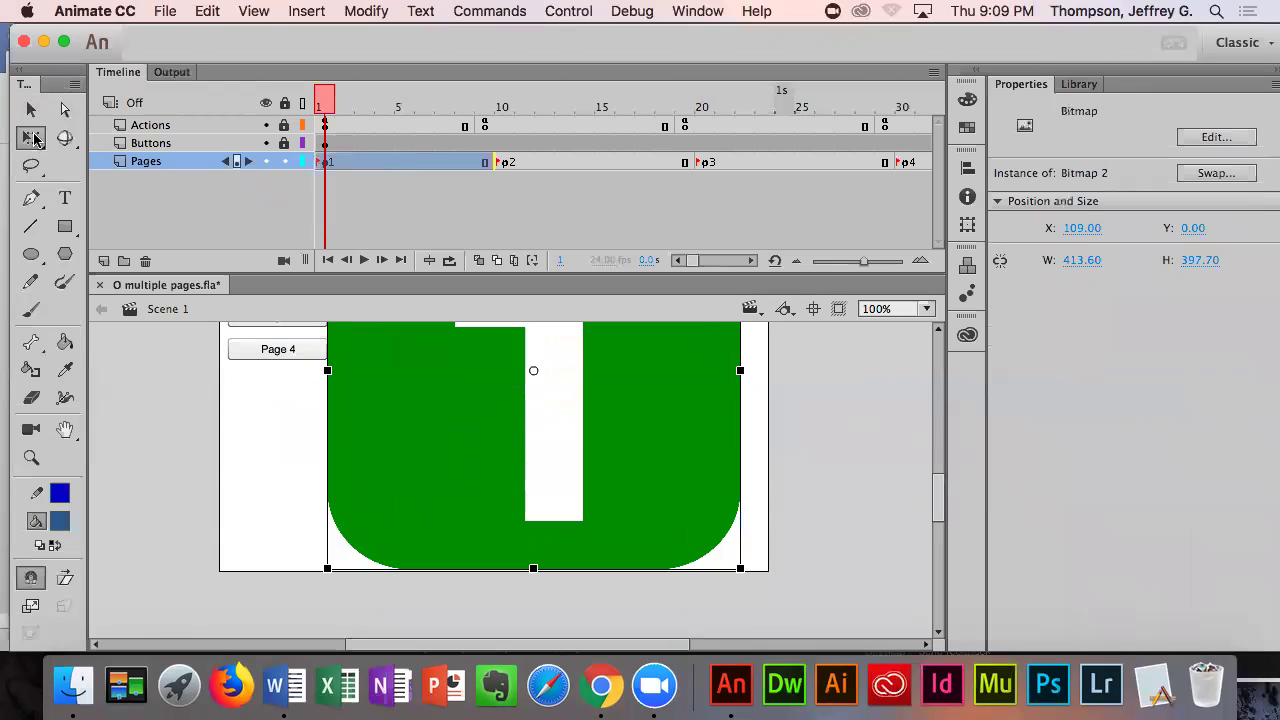
{"action": "left_click_drag", "start_coordinate": [331, 370], "coordinate": [286, 391]}
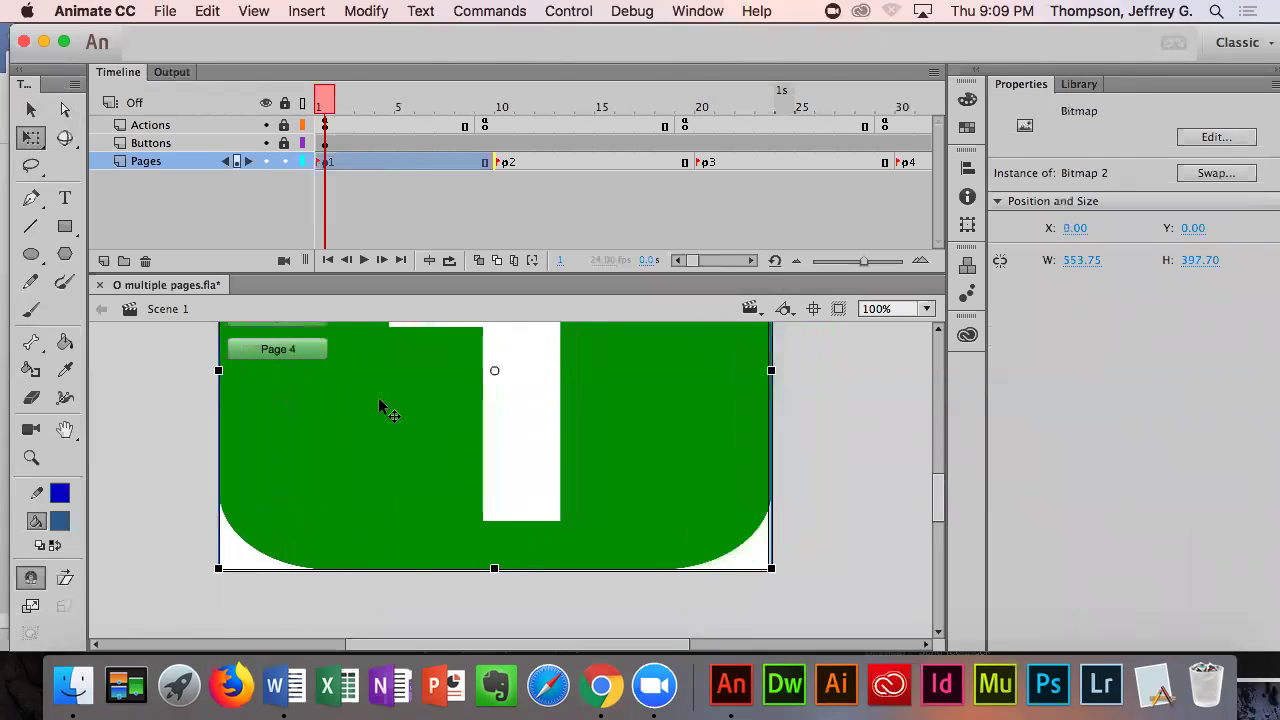
{"action": "scroll", "coordinate": [811, 423], "scroll_direction": "up", "scroll_amount": 5}
{"action": "scroll", "coordinate": [835, 440], "scroll_direction": "down", "scroll_amount": 1}
{"action": "scroll", "coordinate": [838, 441], "scroll_direction": "down", "scroll_amount": 1}
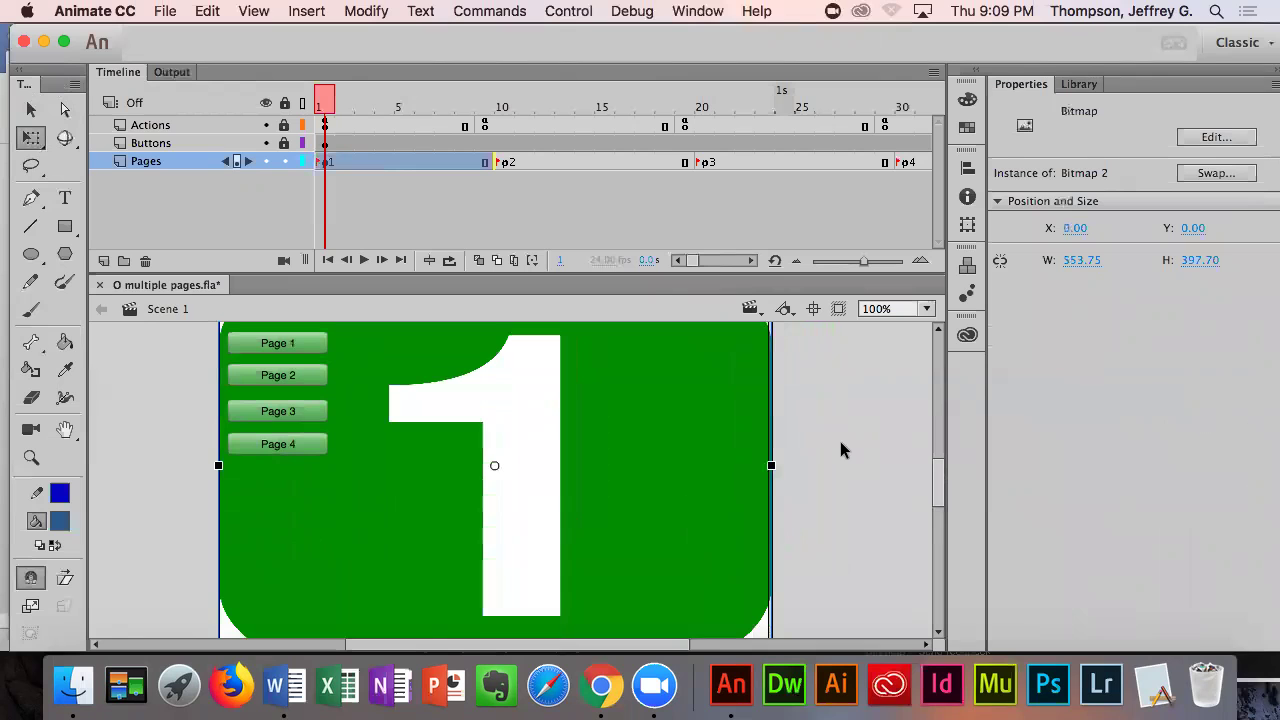
- Select the p2 keyframe on the Pages layer, then switch to Chrome and search Google Images for "number 2"
{"action": "left_click", "coordinate": [504, 161]}
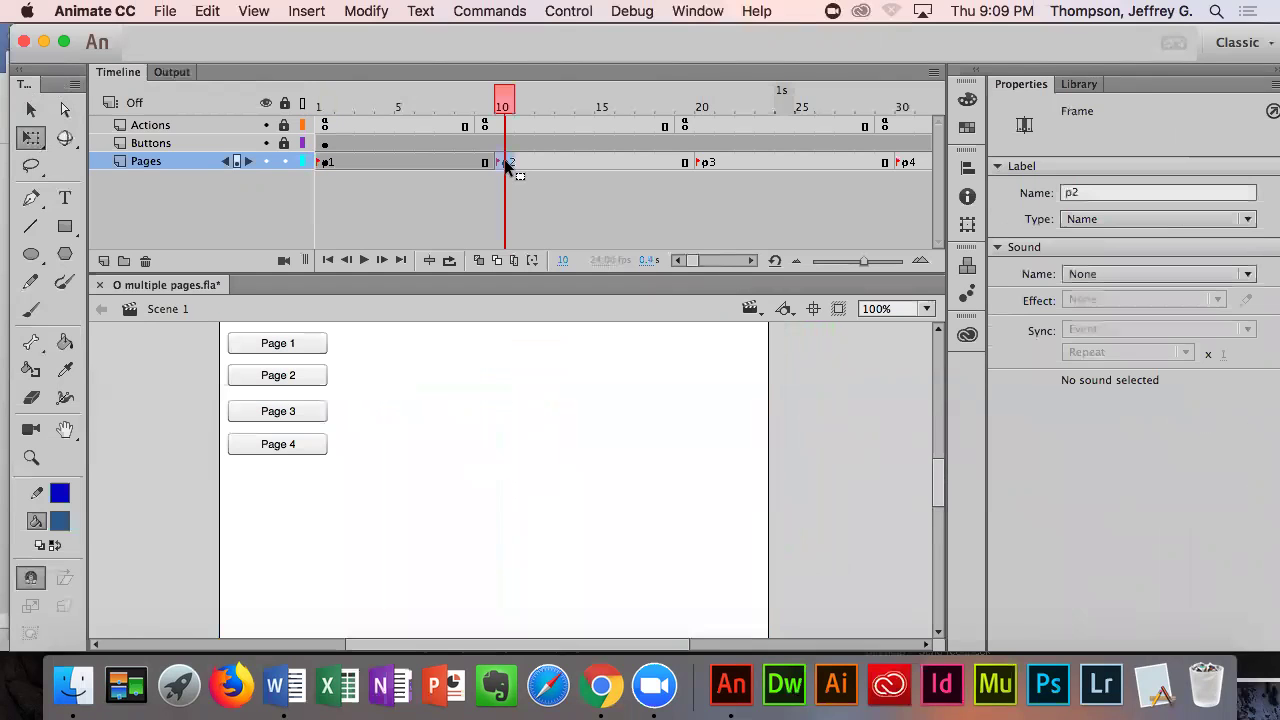
{"action": "left_click", "coordinate": [601, 686]}
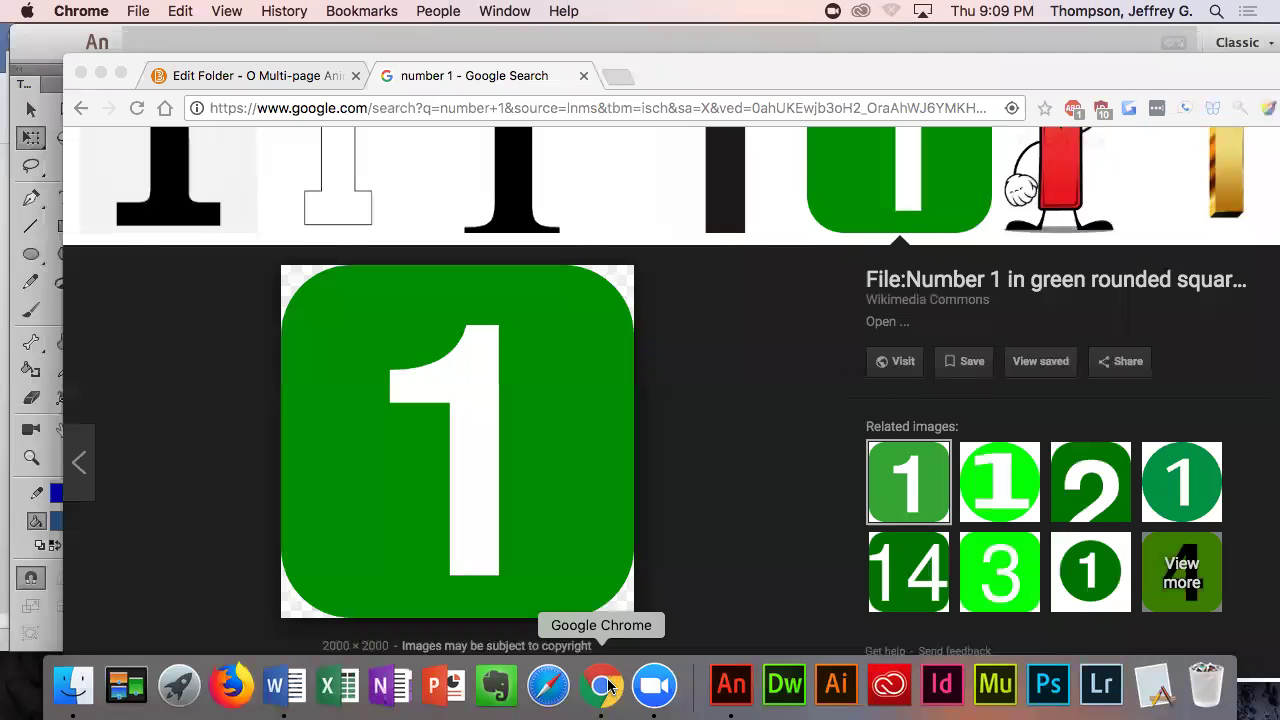
{"action": "scroll", "coordinate": [900, 500], "scroll_direction": "up", "scroll_amount": 10}
{"action": "scroll", "coordinate": [690, 460], "scroll_direction": "down", "scroll_amount": 10}
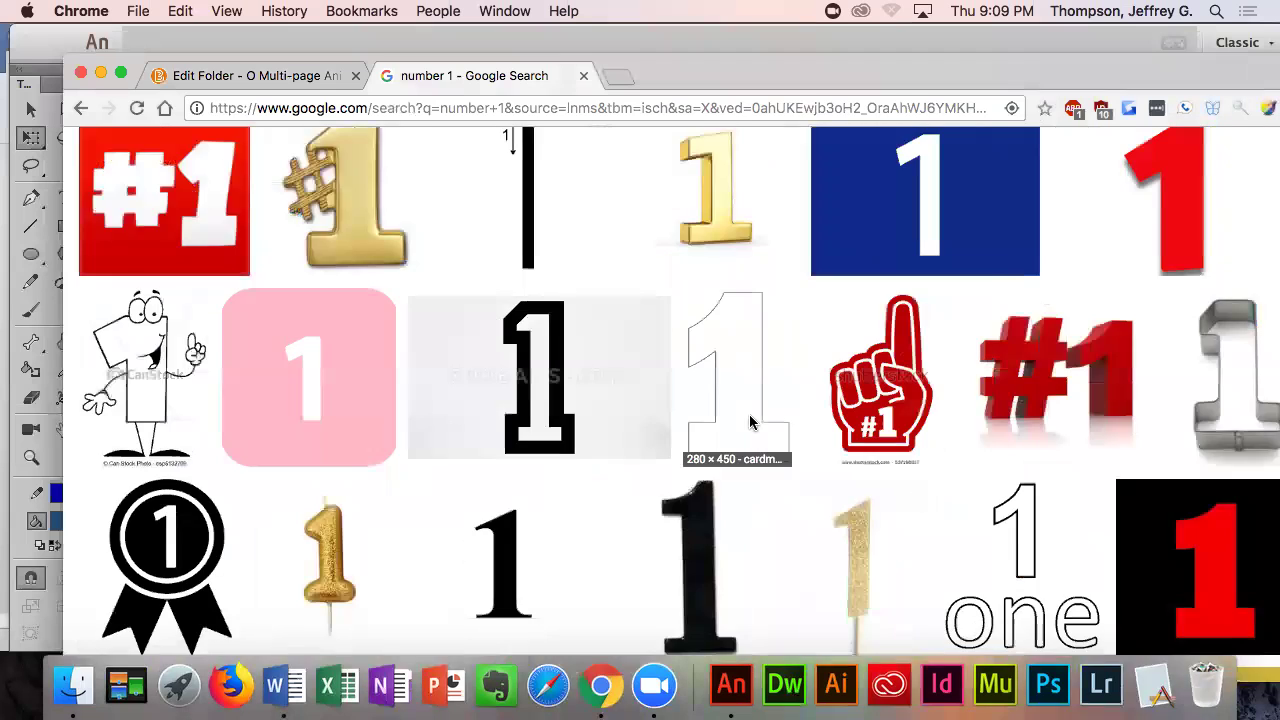
{"action": "scroll", "coordinate": [600, 400], "scroll_direction": "up", "scroll_amount": 10}
{"action": "left_click", "coordinate": [310, 170]}
{"action": "type", "text": "2"}
{"action": "key", "text": "Return"}
{"action": "scroll", "coordinate": [666, 386], "scroll_direction": "down", "scroll_amount": 3}
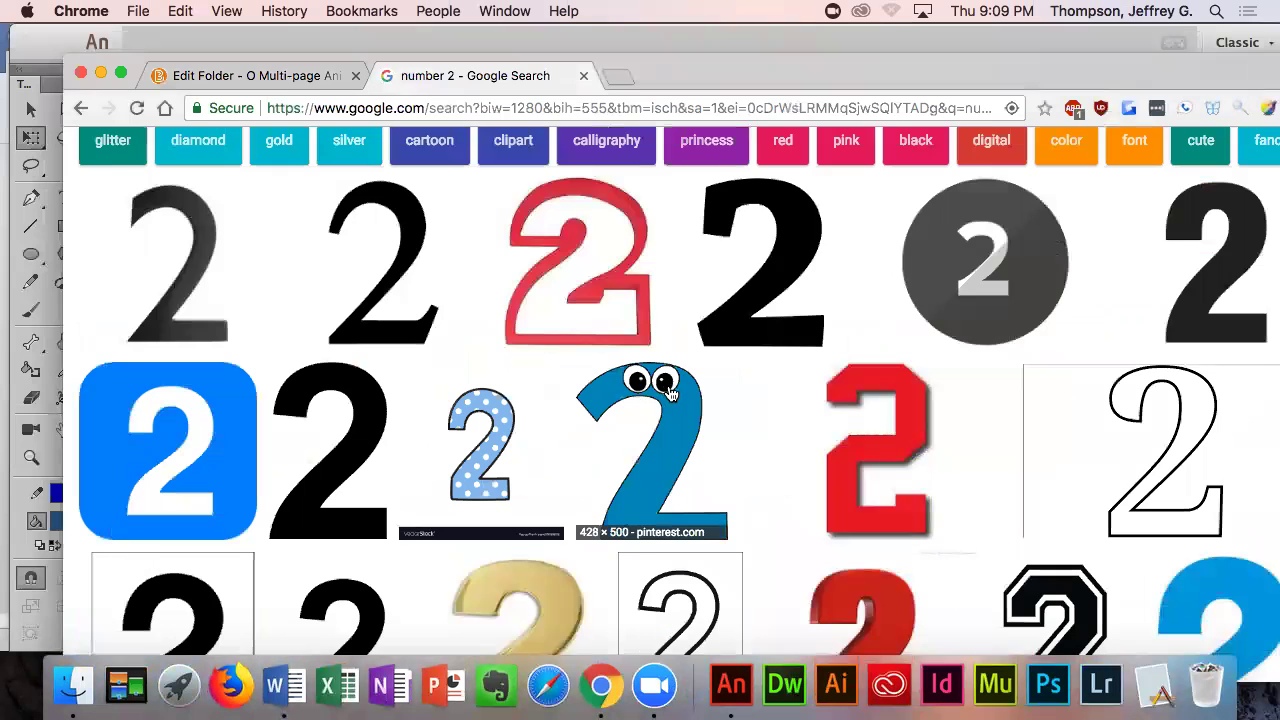
{"action": "scroll", "coordinate": [671, 392], "scroll_direction": "down", "scroll_amount": 5}
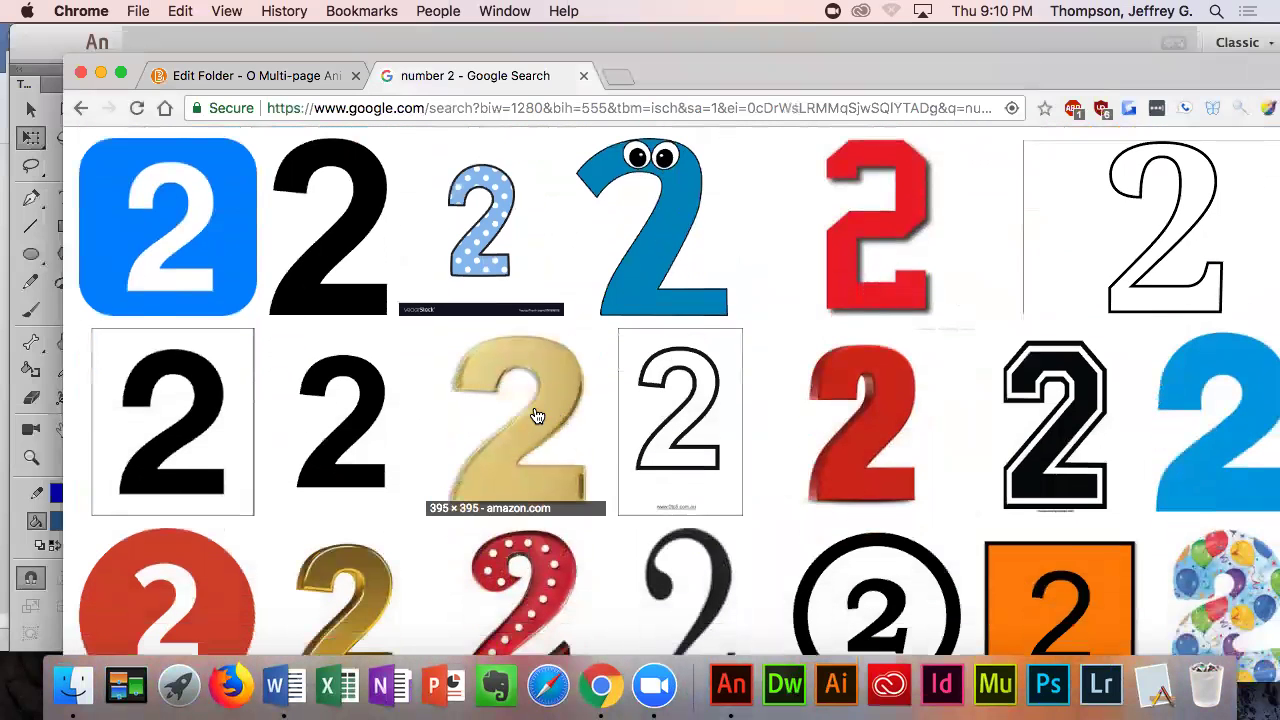
{"action": "left_click", "coordinate": [536, 415]}
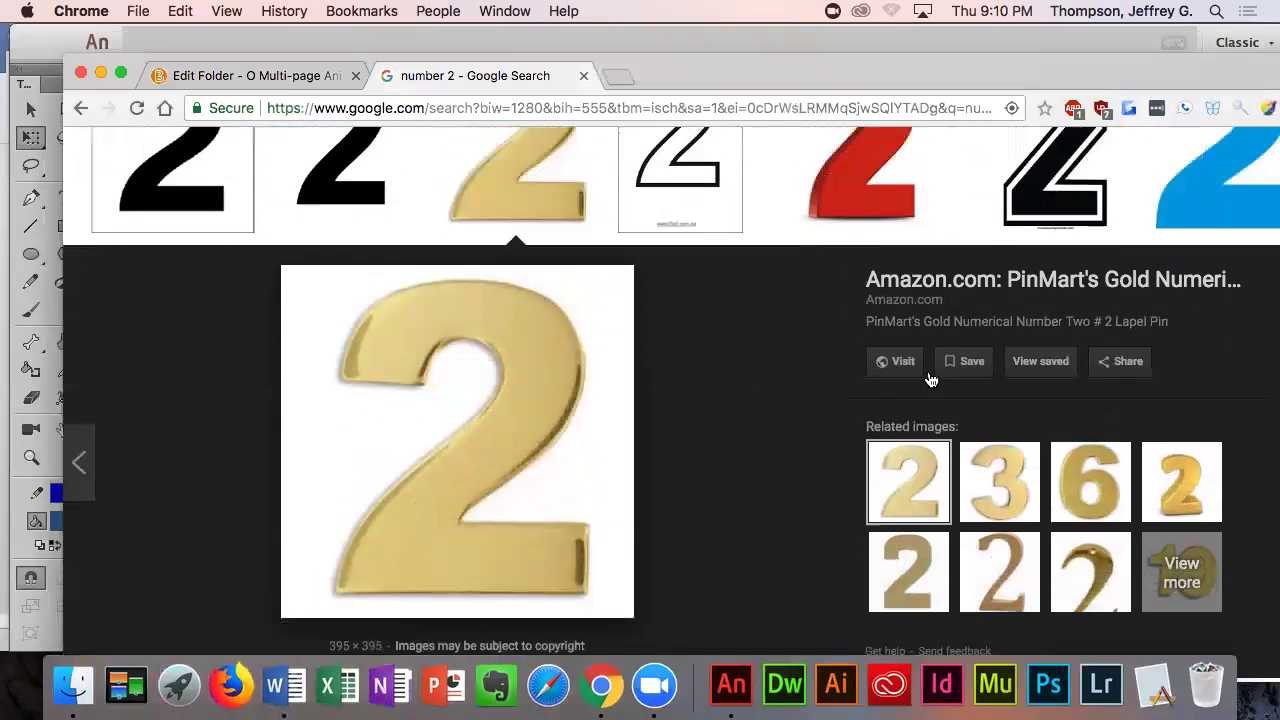
{"action": "right_click", "coordinate": [464, 405]}
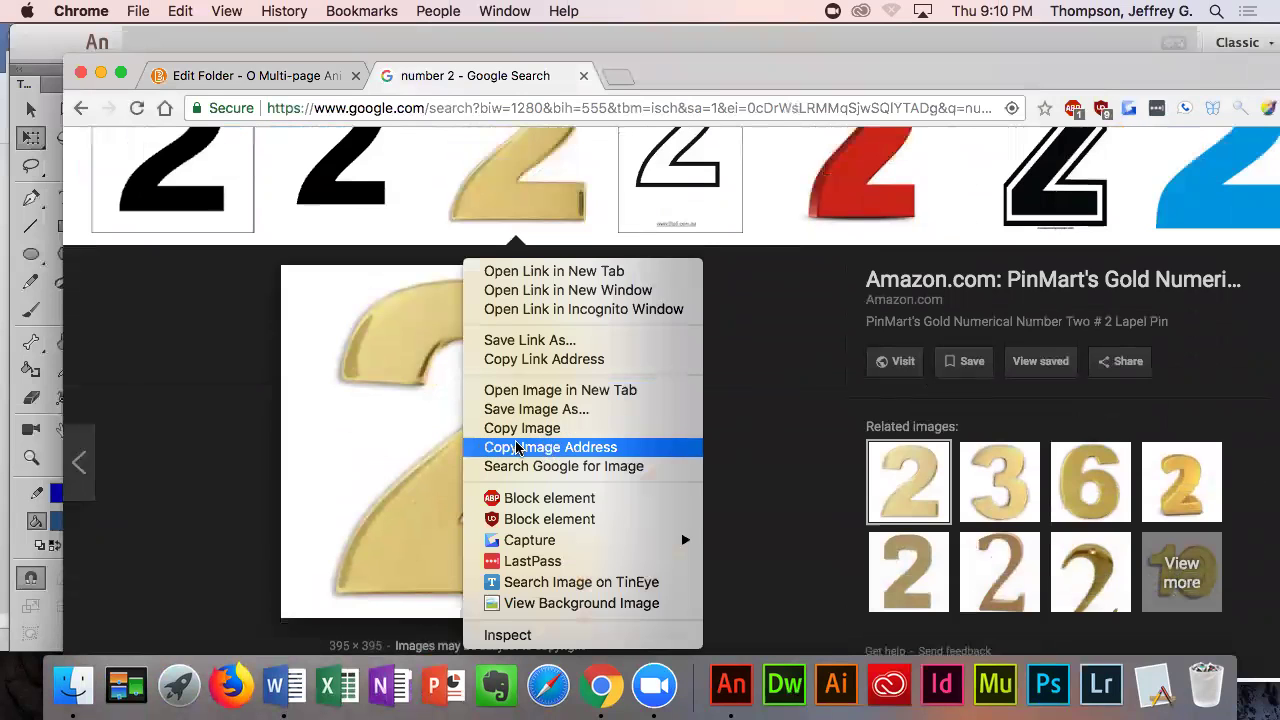
{"action": "left_click", "coordinate": [862, 196]}
{"action": "left_click", "coordinate": [860, 200]}
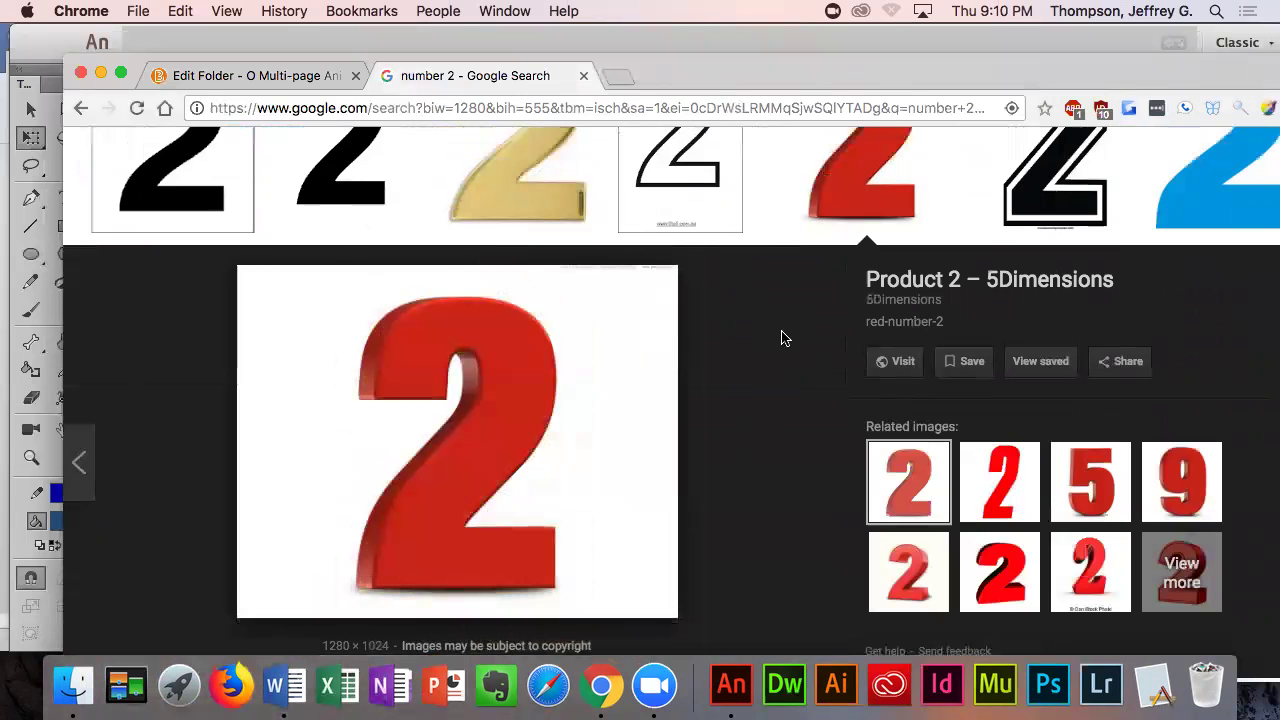
- Copy the image of a silver 2 under blue spotlights and paste it in the center of the Animate CC stage
{"action": "scroll", "coordinate": [650, 420], "scroll_direction": "down", "scroll_amount": 10}
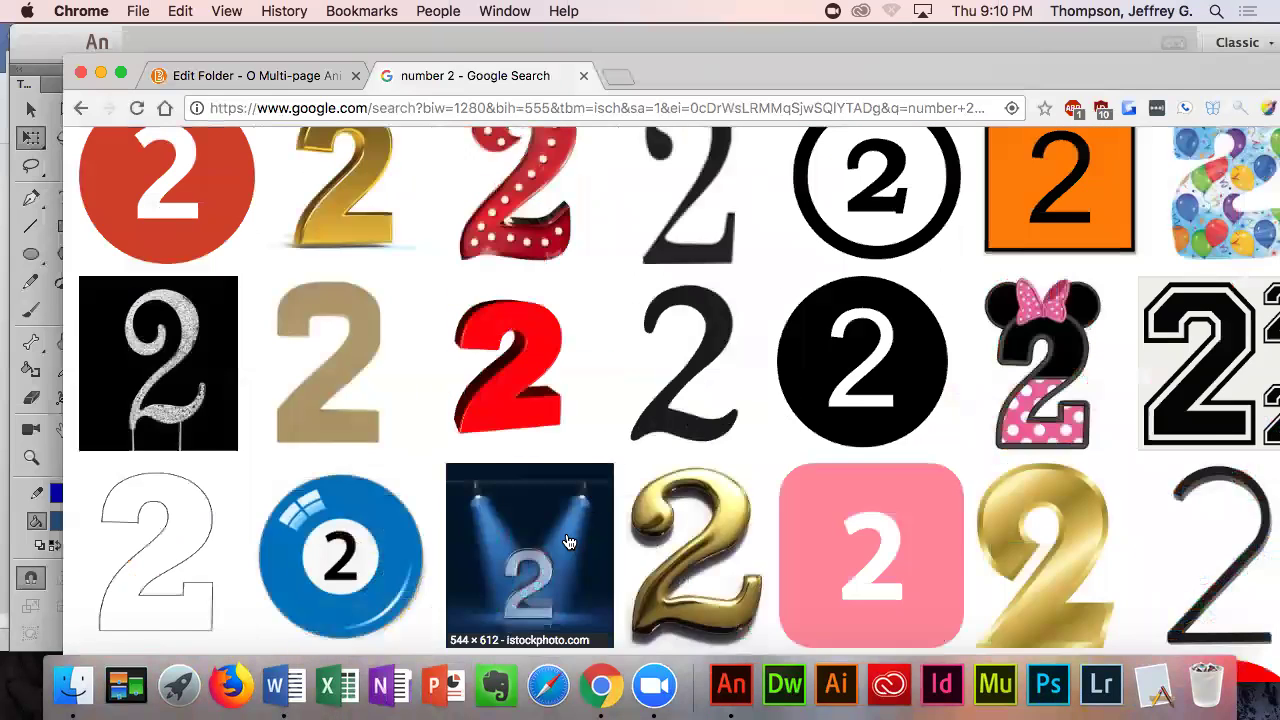
{"action": "left_click", "coordinate": [568, 542]}
{"action": "right_click", "coordinate": [467, 458]}
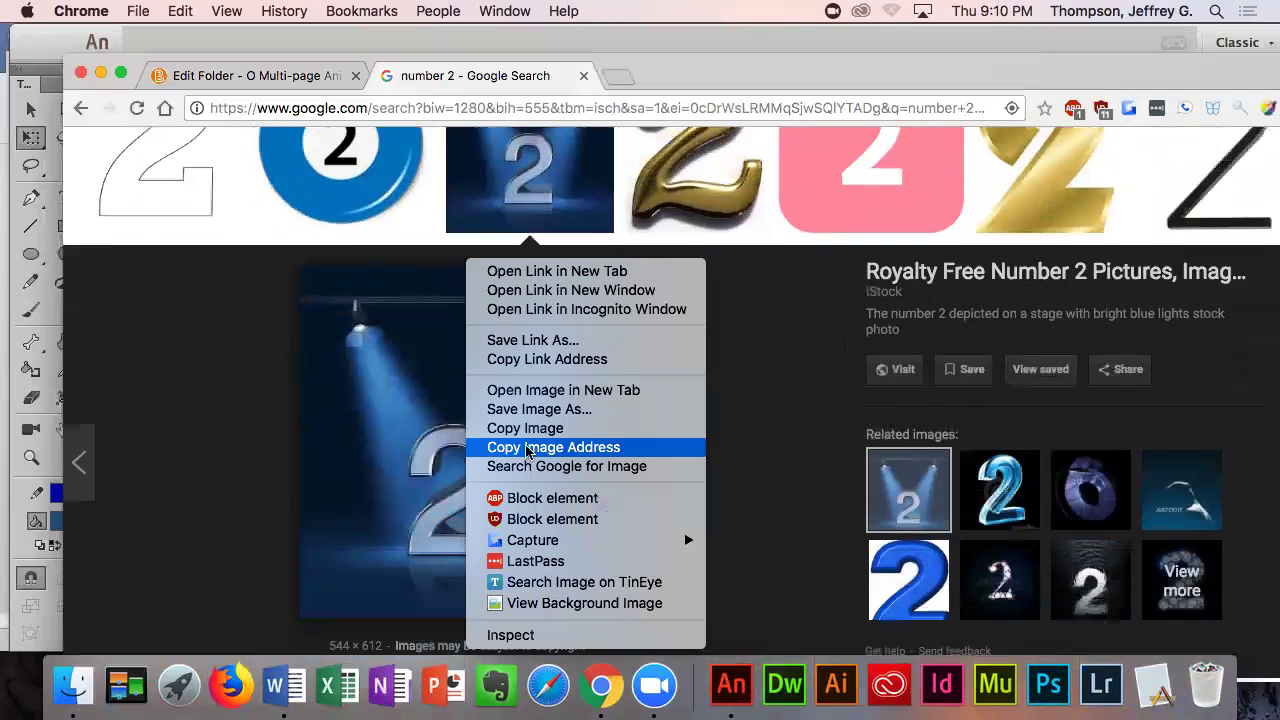
{"action": "left_click", "coordinate": [566, 432]}
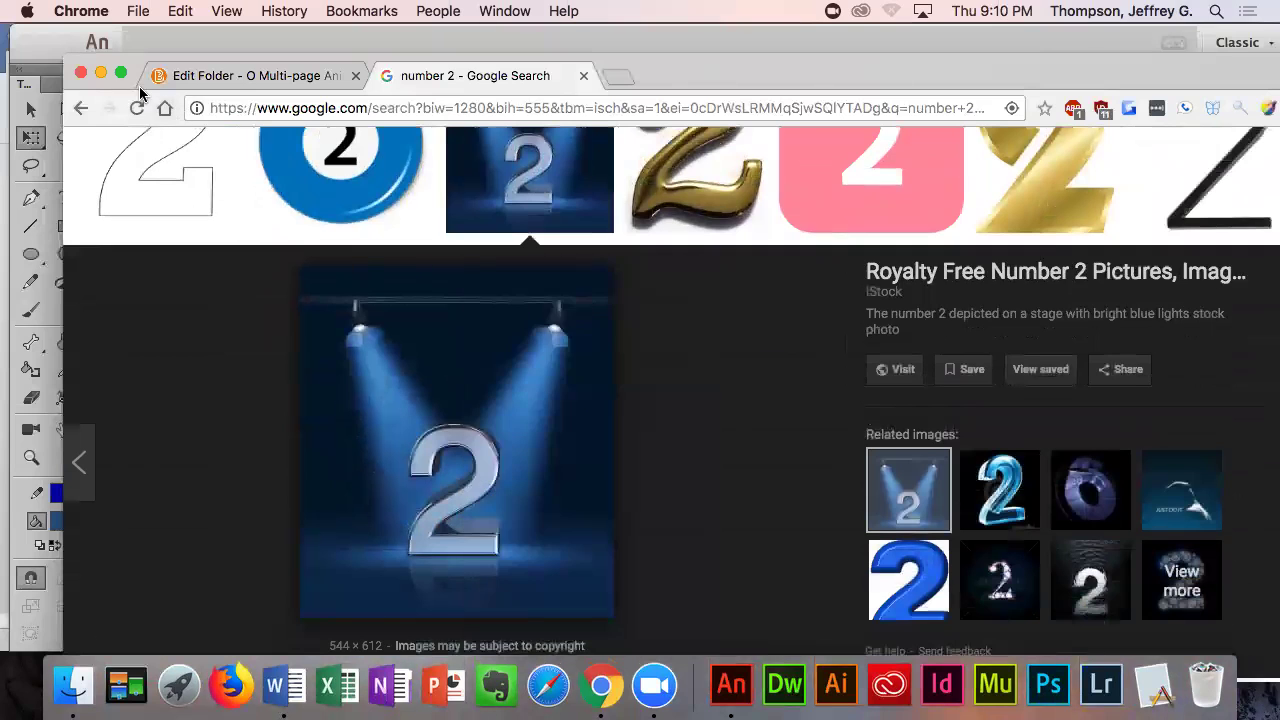
{"action": "key", "text": "super+m"}
{"action": "right_click", "coordinate": [445, 443]}
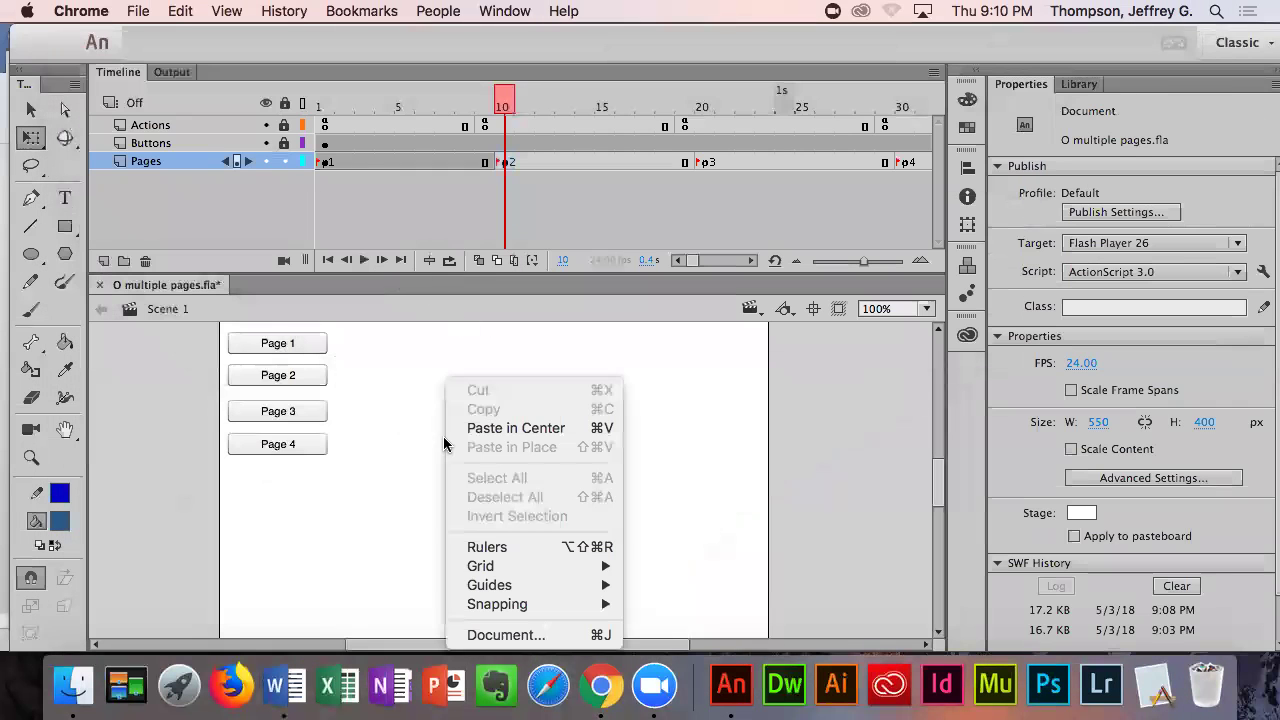
{"action": "left_click", "coordinate": [496, 428]}
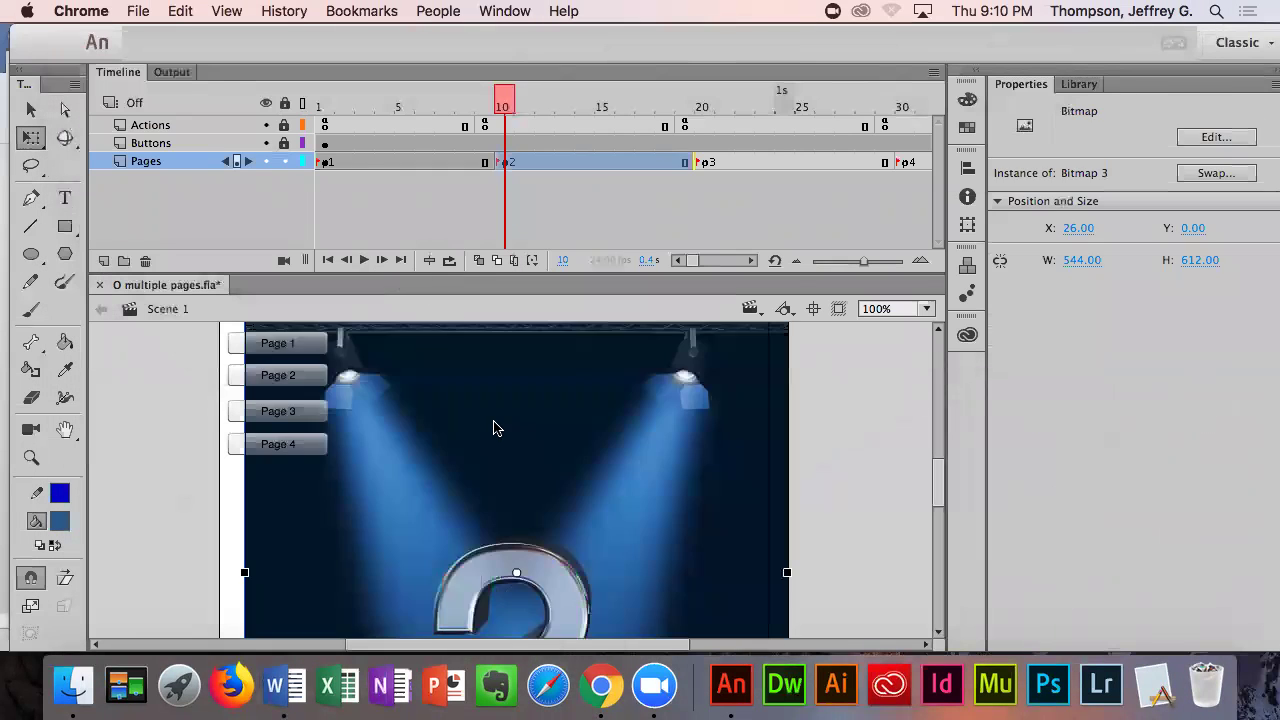
- Shrink the number 2 bitmap to about 504 by 188 px, with its lower-right corner at the stage's lower-right corner
{"action": "scroll", "coordinate": [541, 448], "scroll_direction": "down", "scroll_amount": 10}
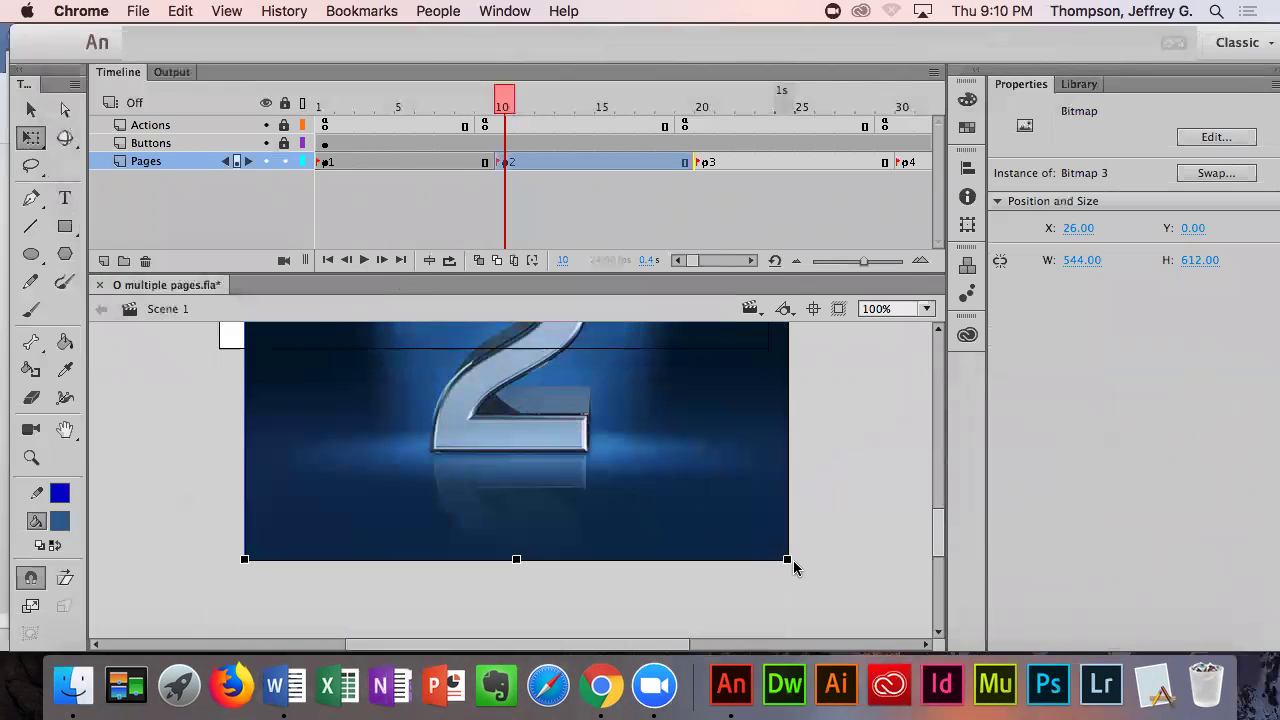
{"action": "left_click_drag", "start_coordinate": [775, 550], "coordinate": [770, 348]}
{"action": "scroll", "coordinate": [600, 429], "scroll_direction": "up", "scroll_amount": 9}
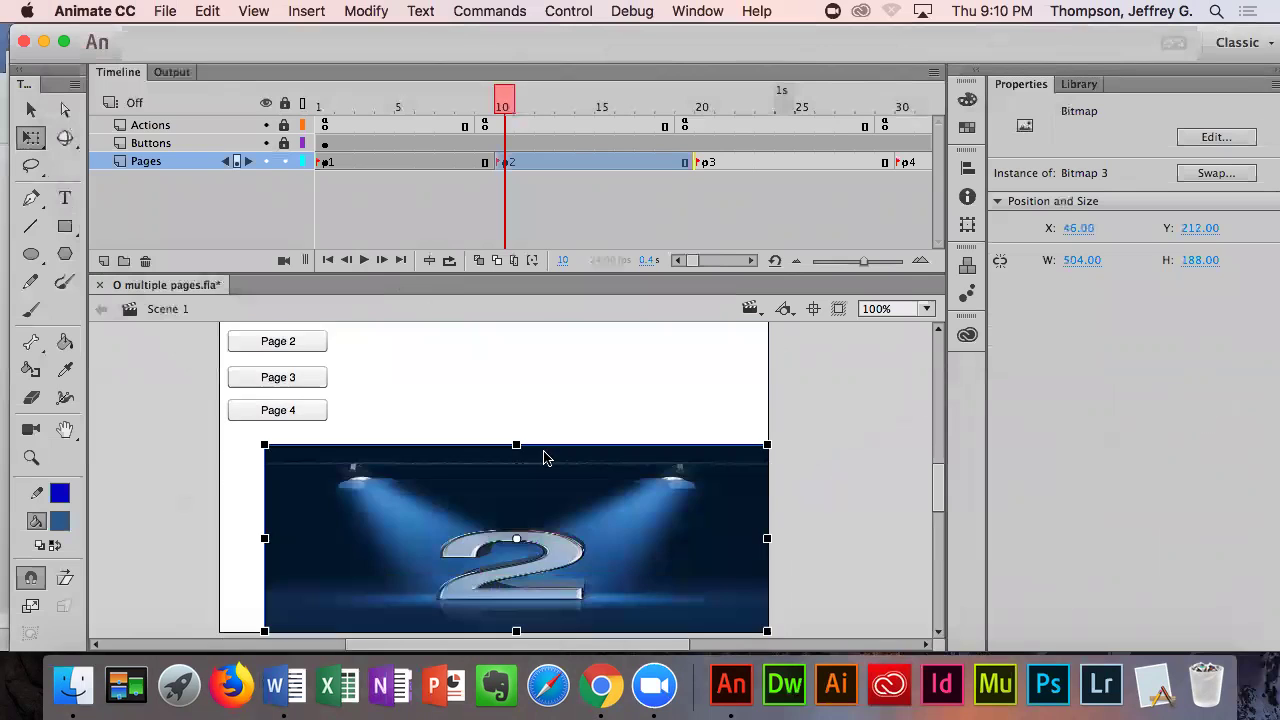
{"action": "scroll", "coordinate": [447, 508], "scroll_direction": "down", "scroll_amount": 2}
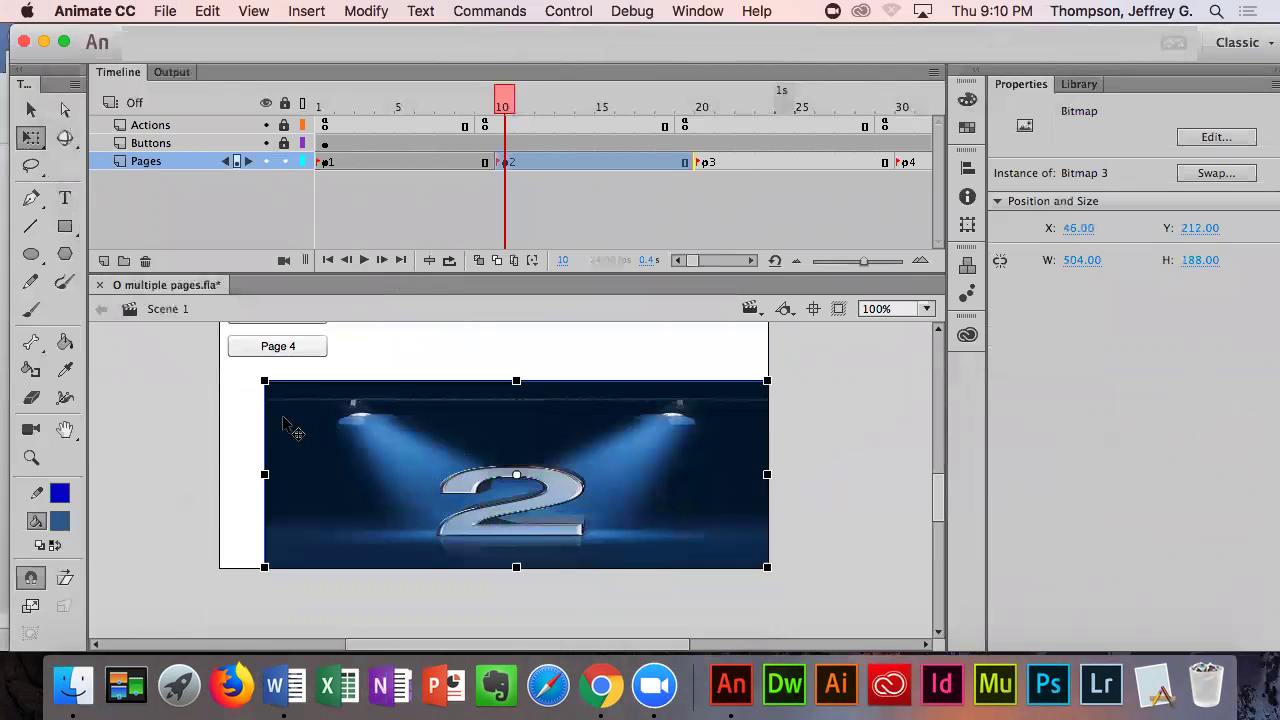
- Stretch the number 2 bitmap from its upper-left corner to the stage's upper-left corner, at about 550 by 515 px
{"action": "left_click_drag", "start_coordinate": [262, 380], "coordinate": [215, 288]}
{"action": "scroll", "coordinate": [278, 430], "scroll_direction": "up", "scroll_amount": 6}
{"action": "scroll", "coordinate": [272, 450], "scroll_direction": "down", "scroll_amount": 1}
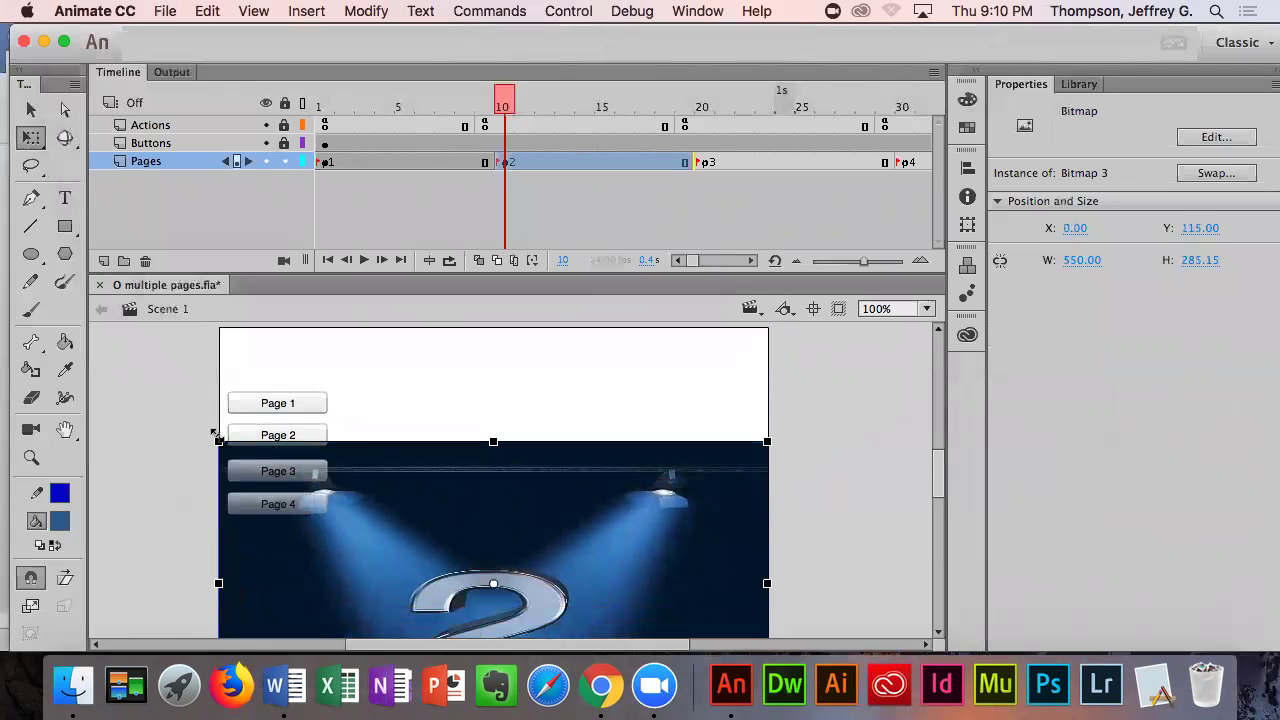
{"action": "left_click_drag", "start_coordinate": [217, 438], "coordinate": [218, 327]}
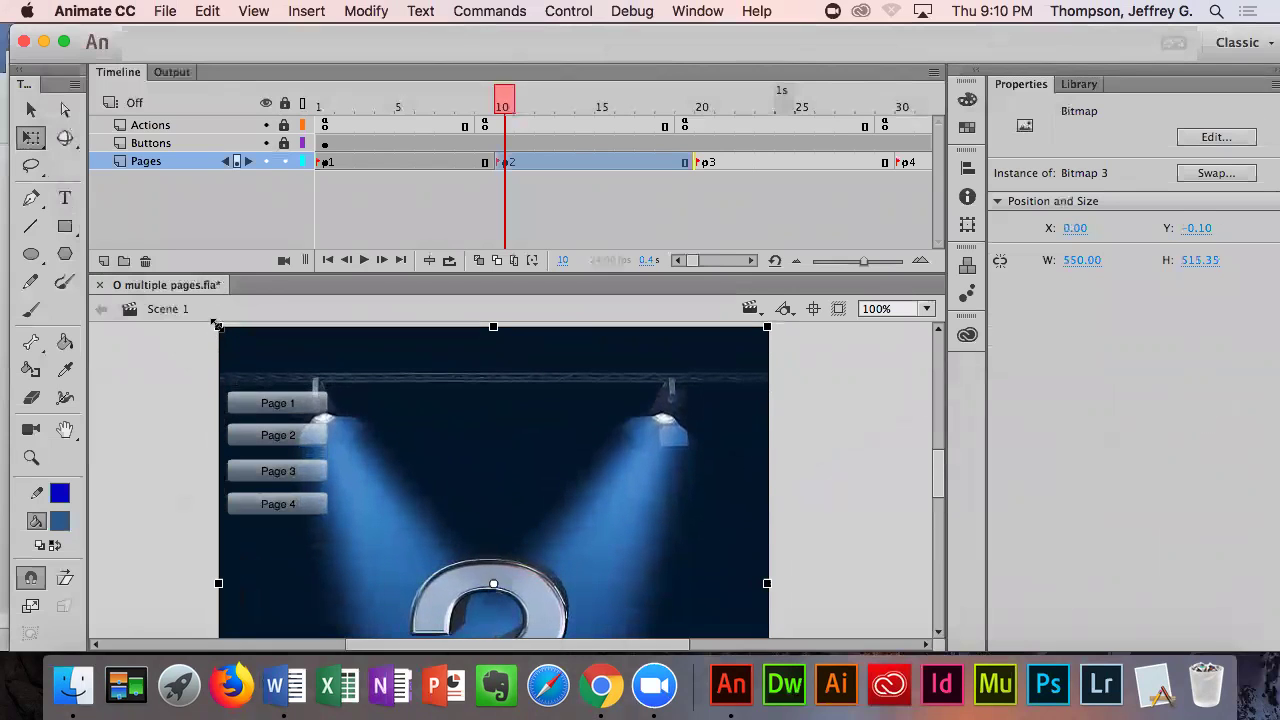
{"action": "left_click", "coordinate": [856, 425]}
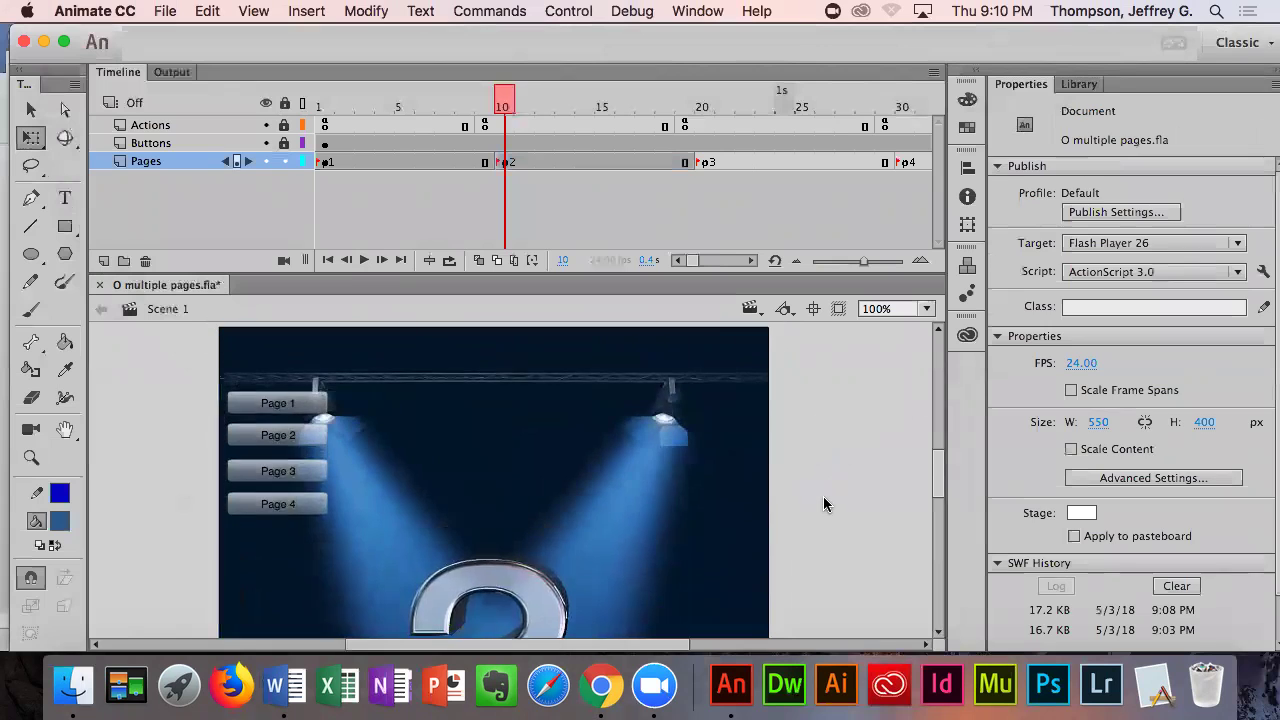
- Shorten the number 2 bitmap from below to about 401 px high so its lower edge meets the stage's lower edge
{"action": "scroll", "coordinate": [820, 492], "scroll_direction": "down", "scroll_amount": 5}
{"action": "scroll", "coordinate": [812, 490], "scroll_direction": "up", "scroll_amount": 5}
{"action": "scroll", "coordinate": [810, 492], "scroll_direction": "down", "scroll_amount": 4}
{"action": "scroll", "coordinate": [808, 494], "scroll_direction": "up", "scroll_amount": 4}
{"action": "scroll", "coordinate": [806, 493], "scroll_direction": "up", "scroll_amount": 4}
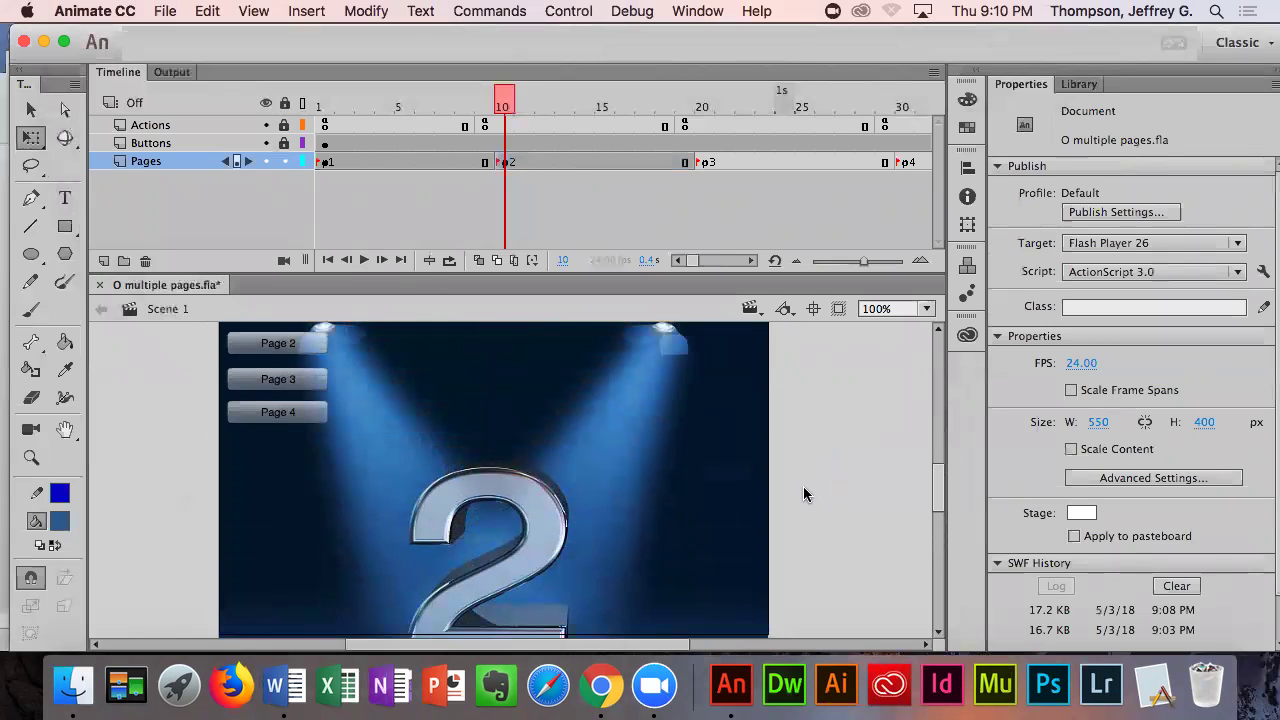
{"action": "scroll", "coordinate": [805, 494], "scroll_direction": "down", "scroll_amount": 4}
{"action": "scroll", "coordinate": [804, 493], "scroll_direction": "down", "scroll_amount": 3}
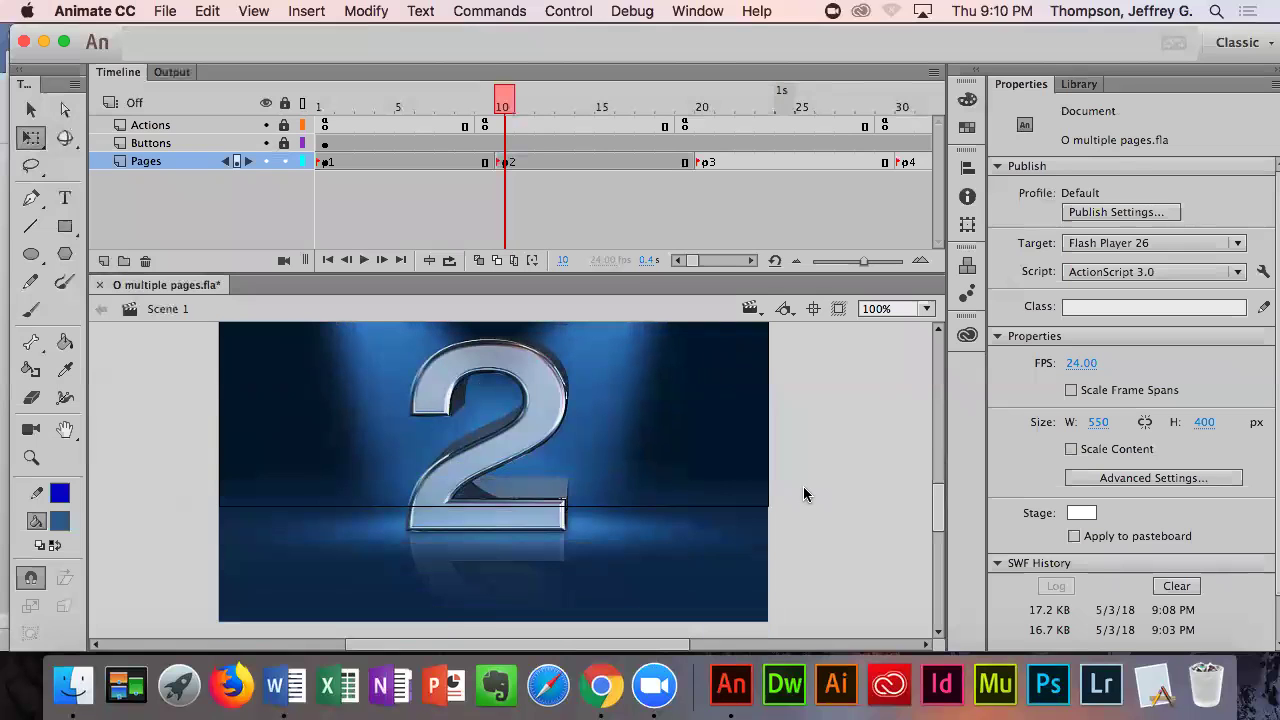
{"action": "left_click", "coordinate": [710, 481]}
{"action": "left_click_drag", "start_coordinate": [767, 621], "coordinate": [767, 507]}
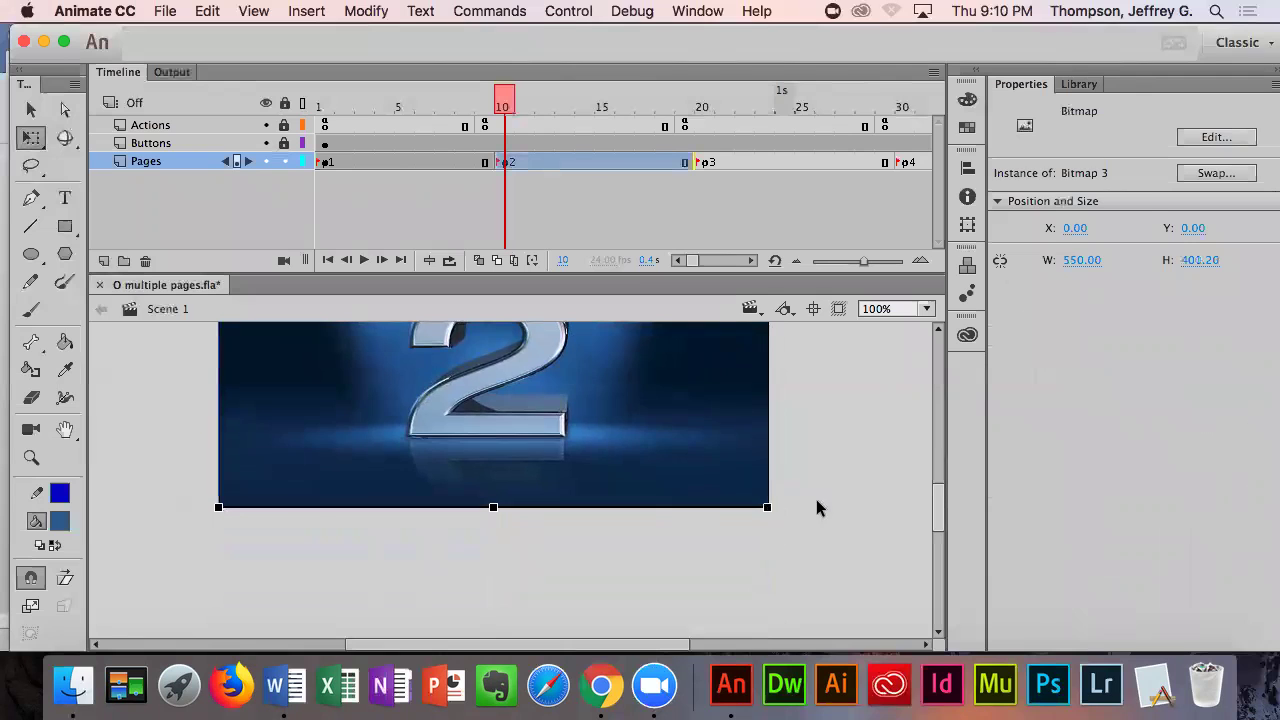
{"action": "left_click", "coordinate": [818, 495]}
{"action": "scroll", "coordinate": [818, 491], "scroll_direction": "up", "scroll_amount": 5}
{"action": "scroll", "coordinate": [820, 498], "scroll_direction": "down", "scroll_amount": 4}
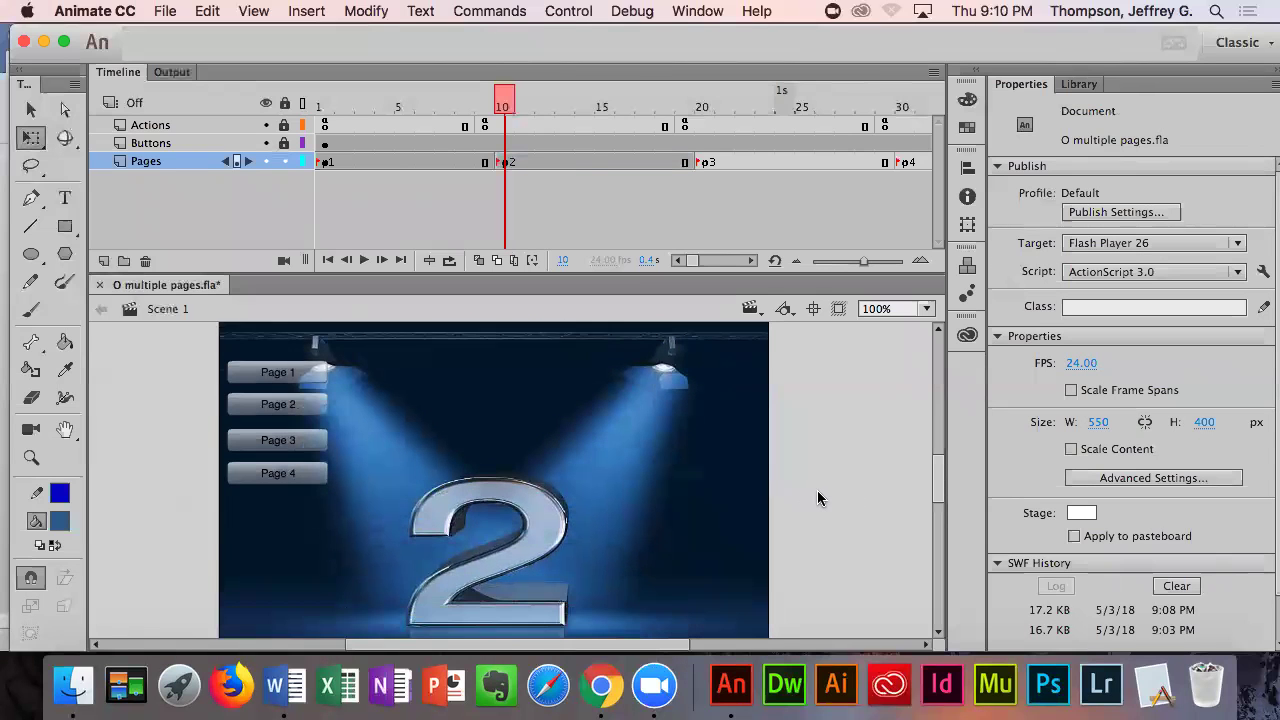
- Select the p3 keyframe on the Pages layer, then switch to Chrome and search Google Images for "number 3"
{"action": "left_click", "coordinate": [703, 163]}
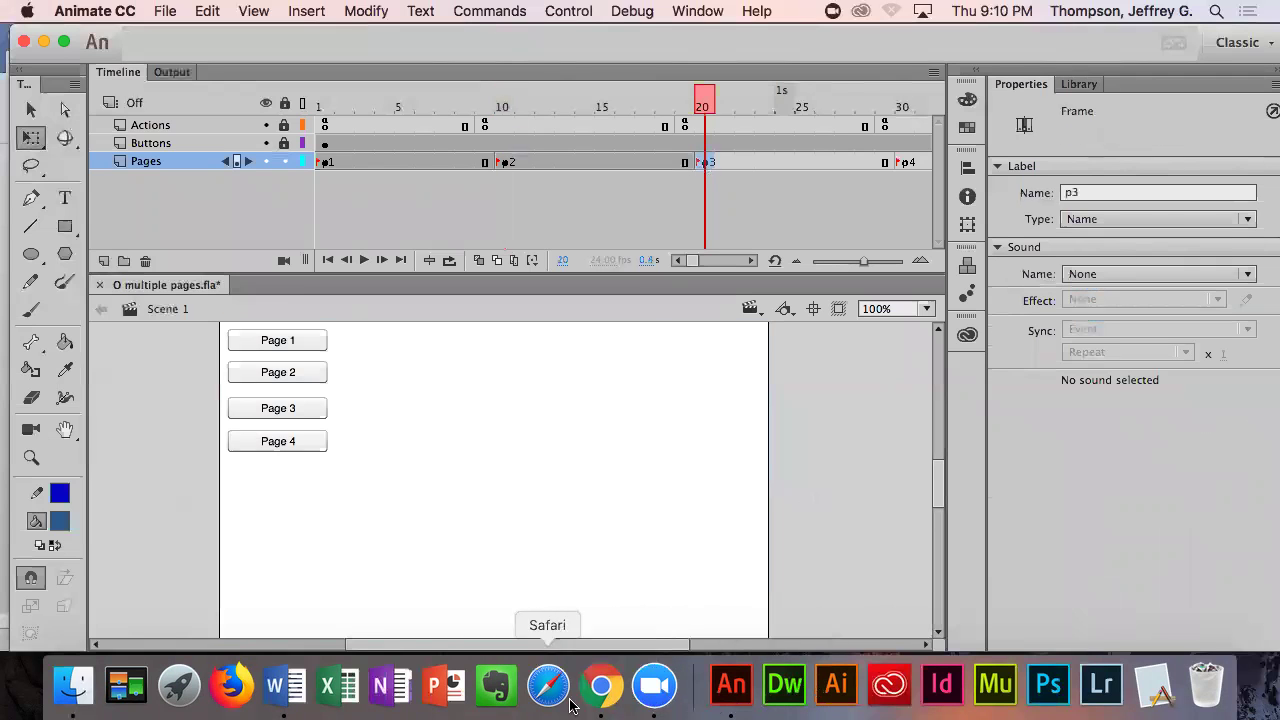
{"action": "left_click", "coordinate": [601, 686]}
{"action": "scroll", "coordinate": [663, 314], "scroll_direction": "up", "scroll_amount": 6}
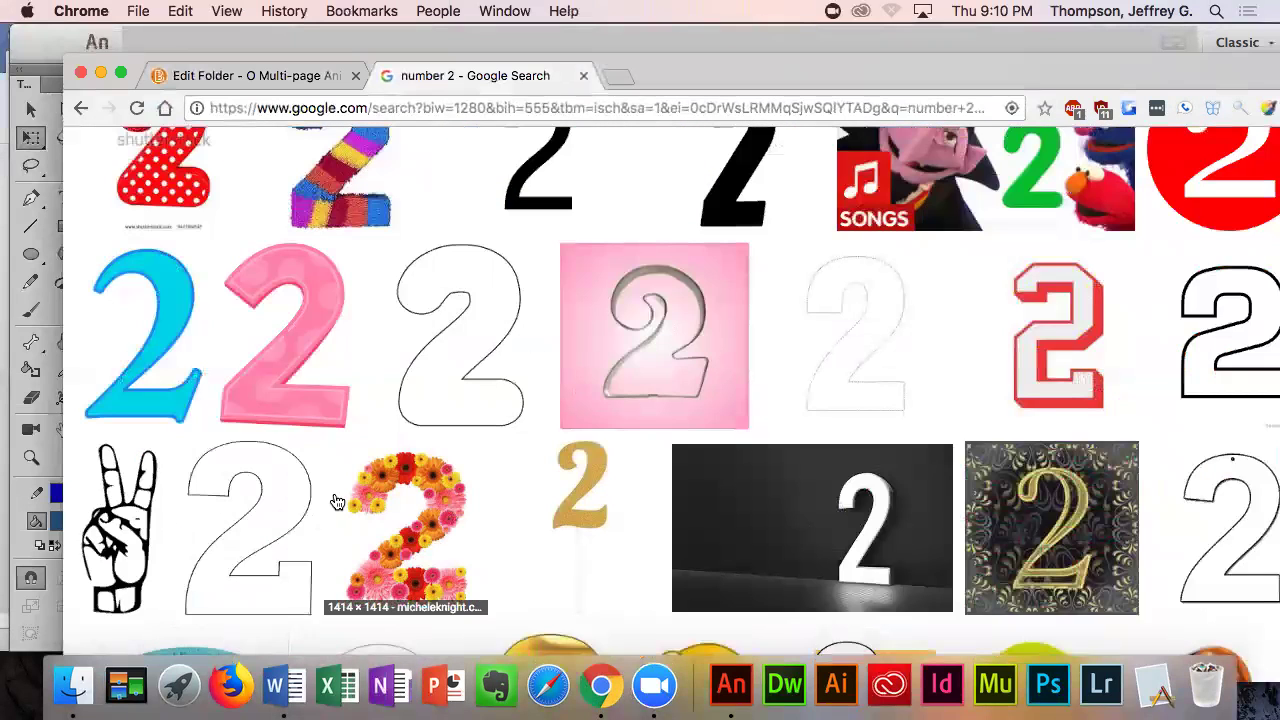
{"action": "scroll", "coordinate": [540, 181], "scroll_direction": "up", "scroll_amount": 5}
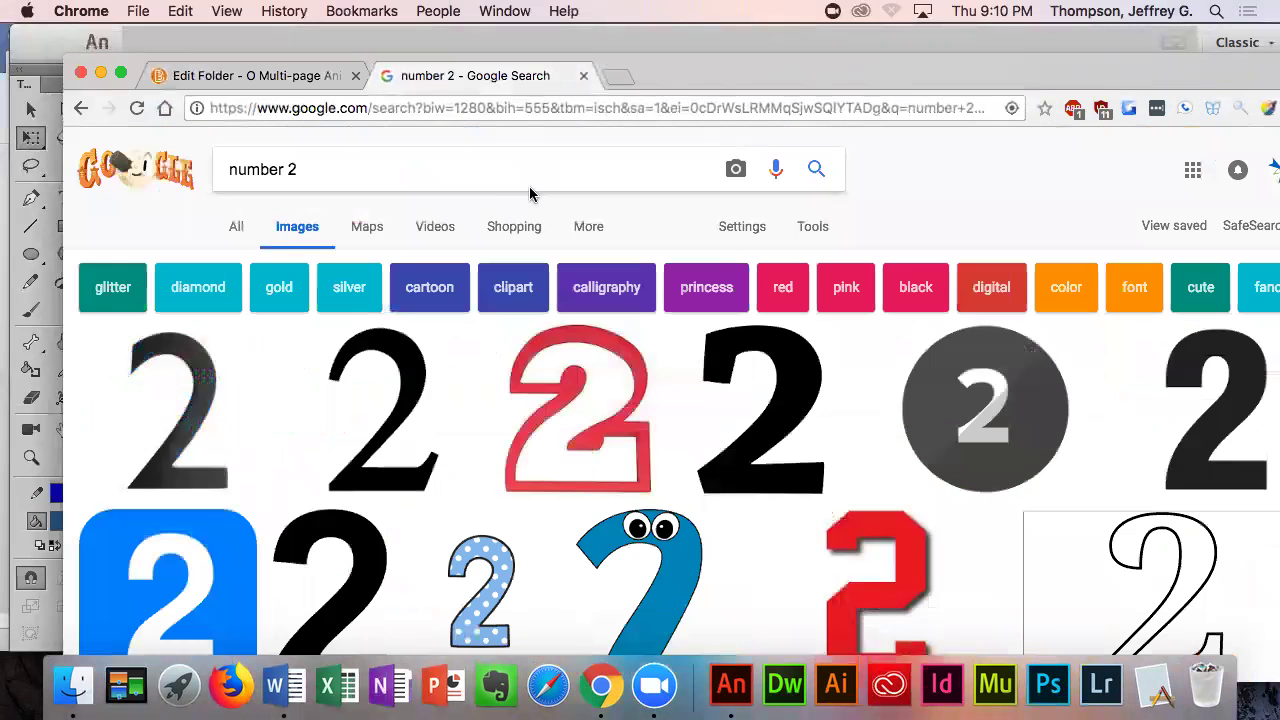
{"action": "left_click", "coordinate": [301, 172]}
{"action": "key", "text": "BackSpace"}
{"action": "type", "text": "3"}
{"action": "key", "text": "Return"}
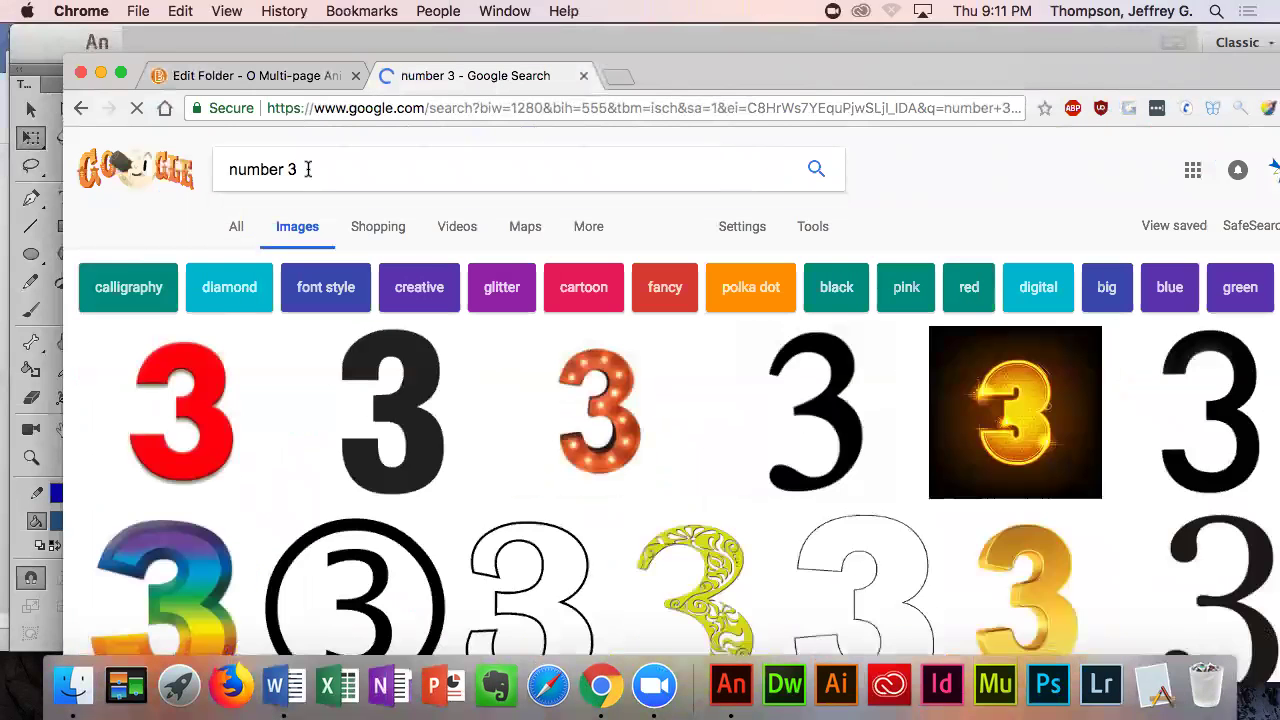
- Choose the blue foil balloon 3 on a white background from the results and copy its image
{"action": "scroll", "coordinate": [558, 340], "scroll_direction": "down", "scroll_amount": 10}
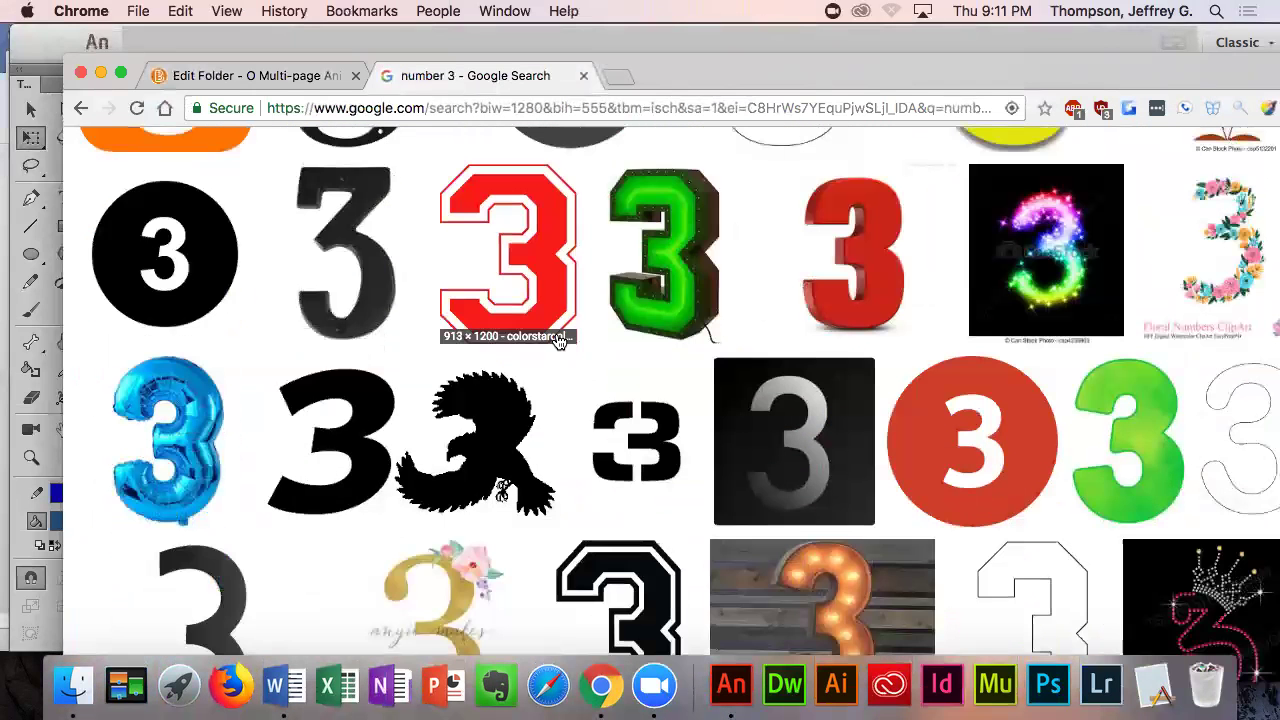
{"action": "scroll", "coordinate": [565, 343], "scroll_direction": "down", "scroll_amount": 5}
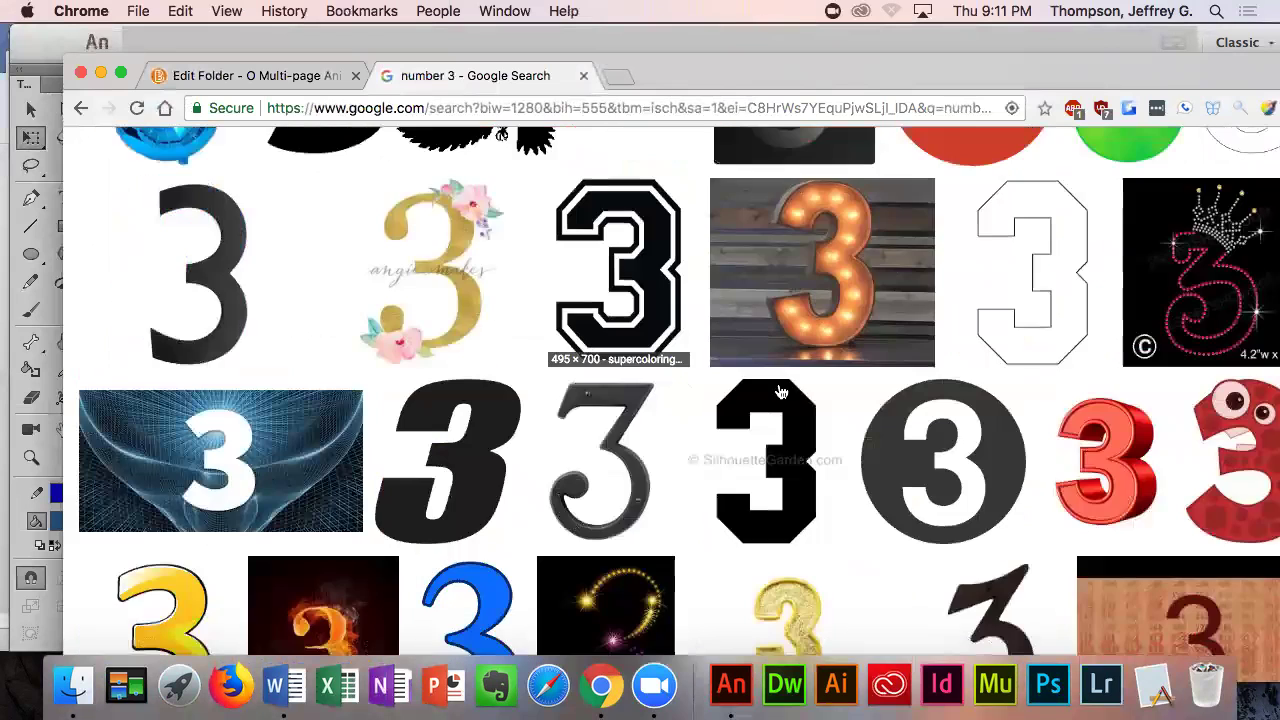
{"action": "scroll", "coordinate": [781, 392], "scroll_direction": "down", "scroll_amount": 5}
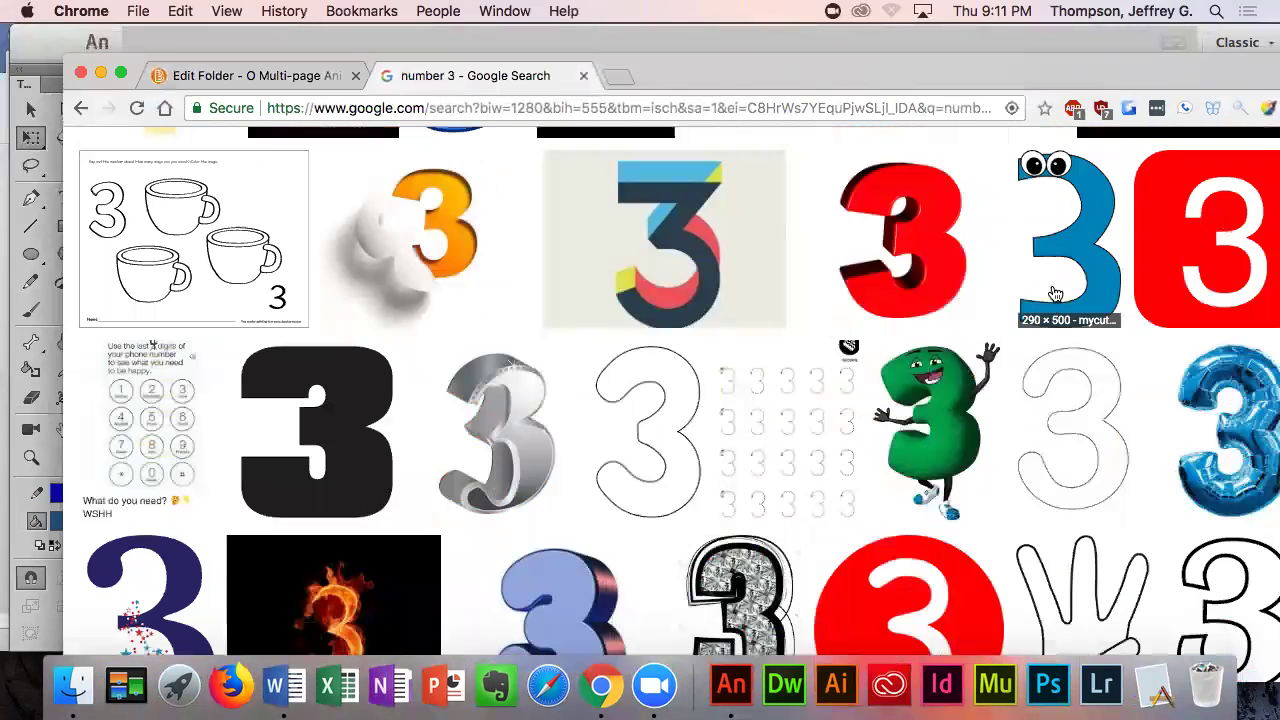
{"action": "left_click", "coordinate": [1240, 410]}
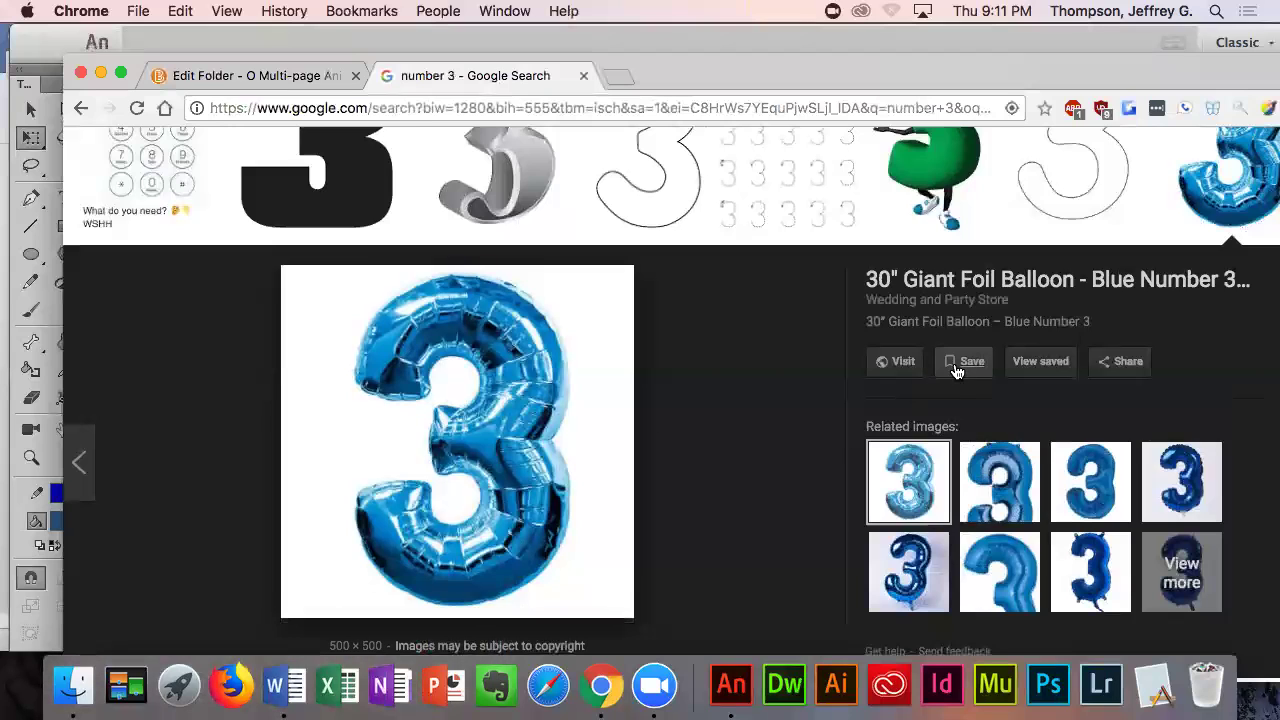
{"action": "left_click", "coordinate": [491, 442]}
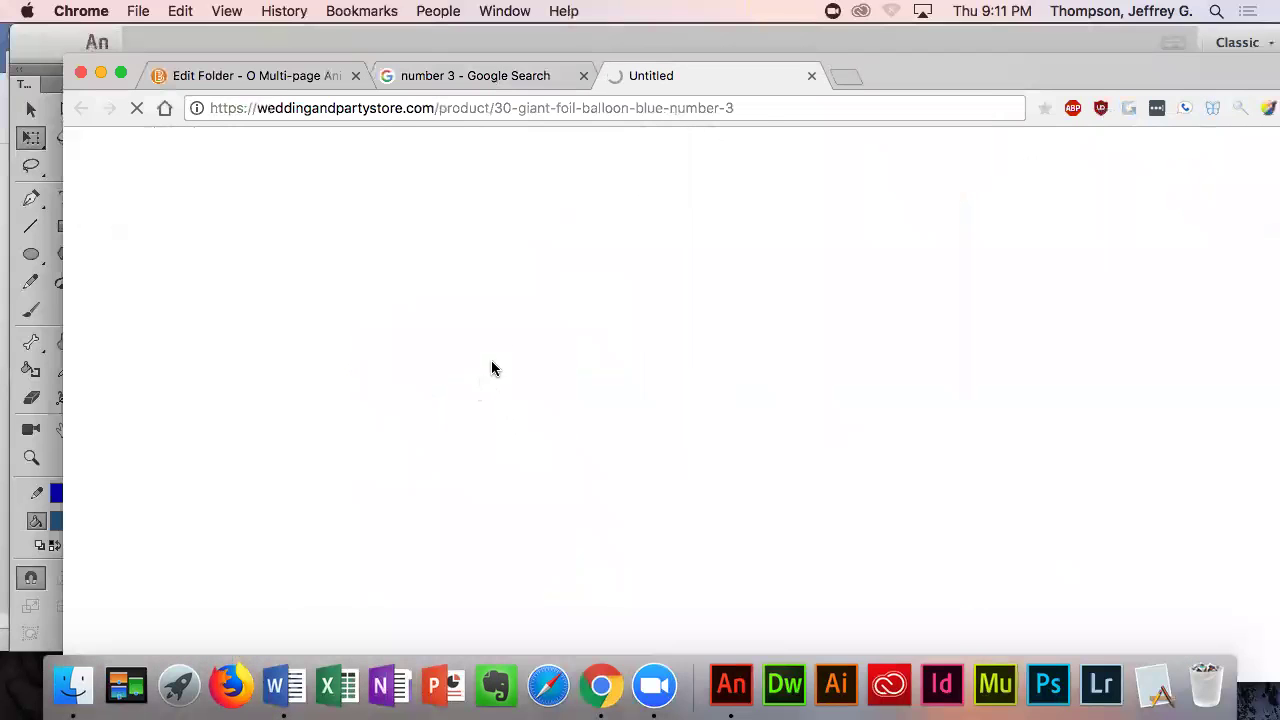
{"action": "left_click", "coordinate": [486, 76]}
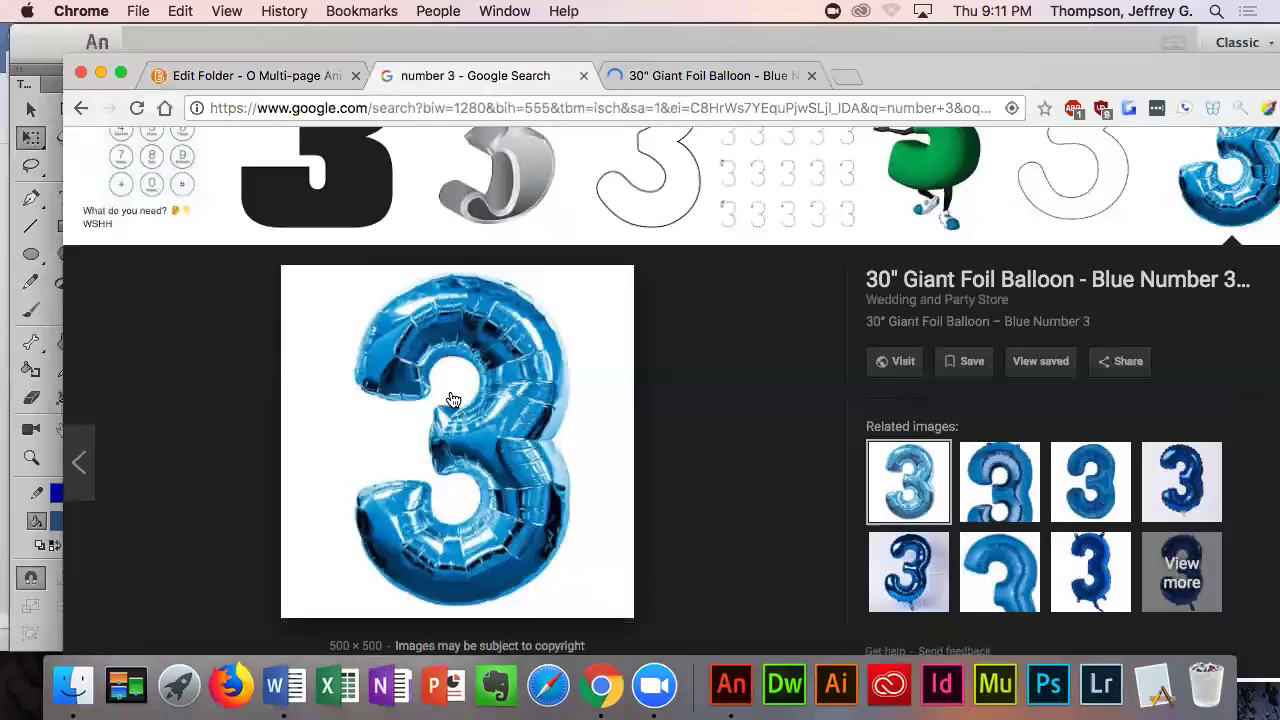
{"action": "right_click", "coordinate": [453, 399]}
{"action": "left_click", "coordinate": [480, 426]}
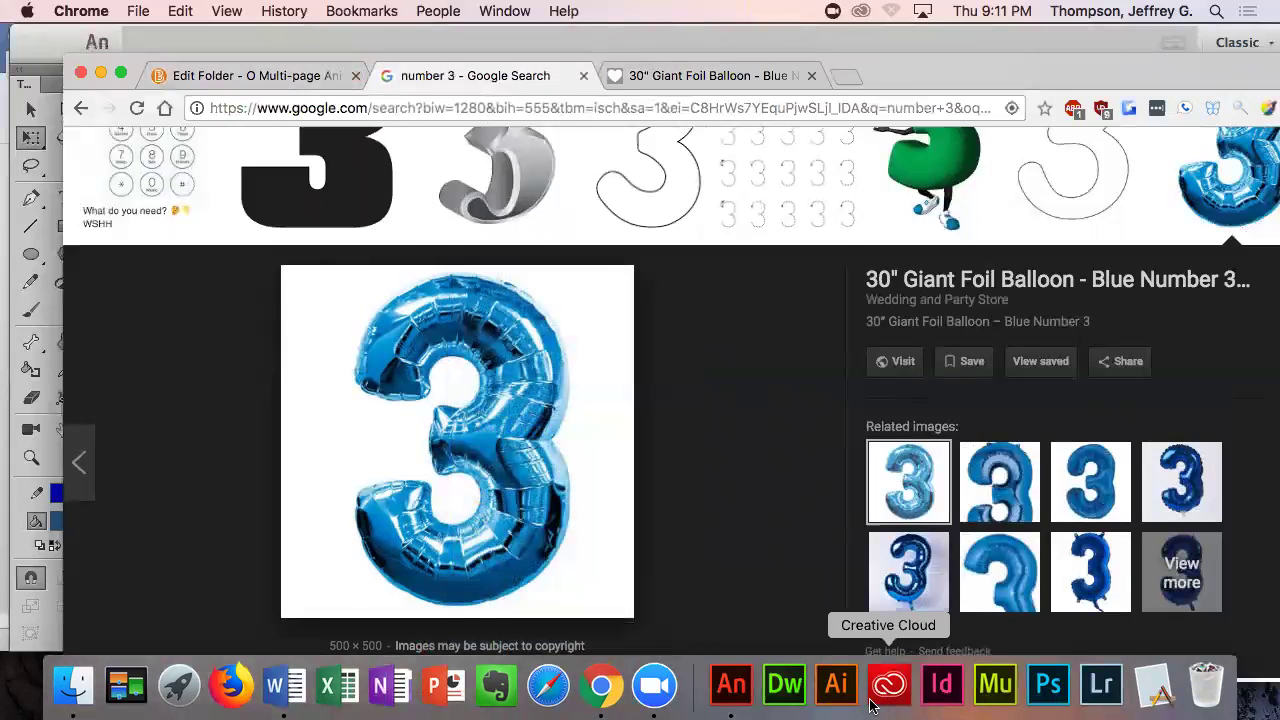
- Switch to Animate CC and paste the copied balloon 3 image in the center of the p3 stage
{"action": "left_click", "coordinate": [731, 688]}
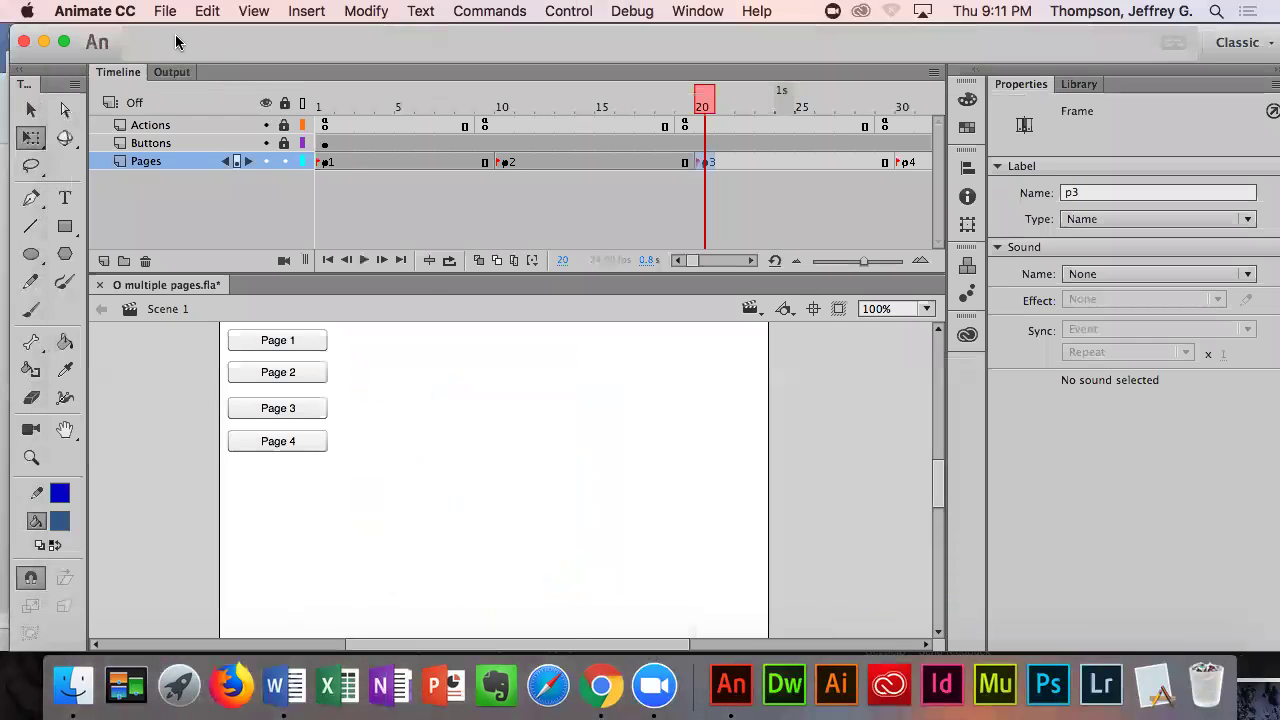
{"action": "left_click", "coordinate": [208, 11]}
{"action": "left_click", "coordinate": [243, 123]}
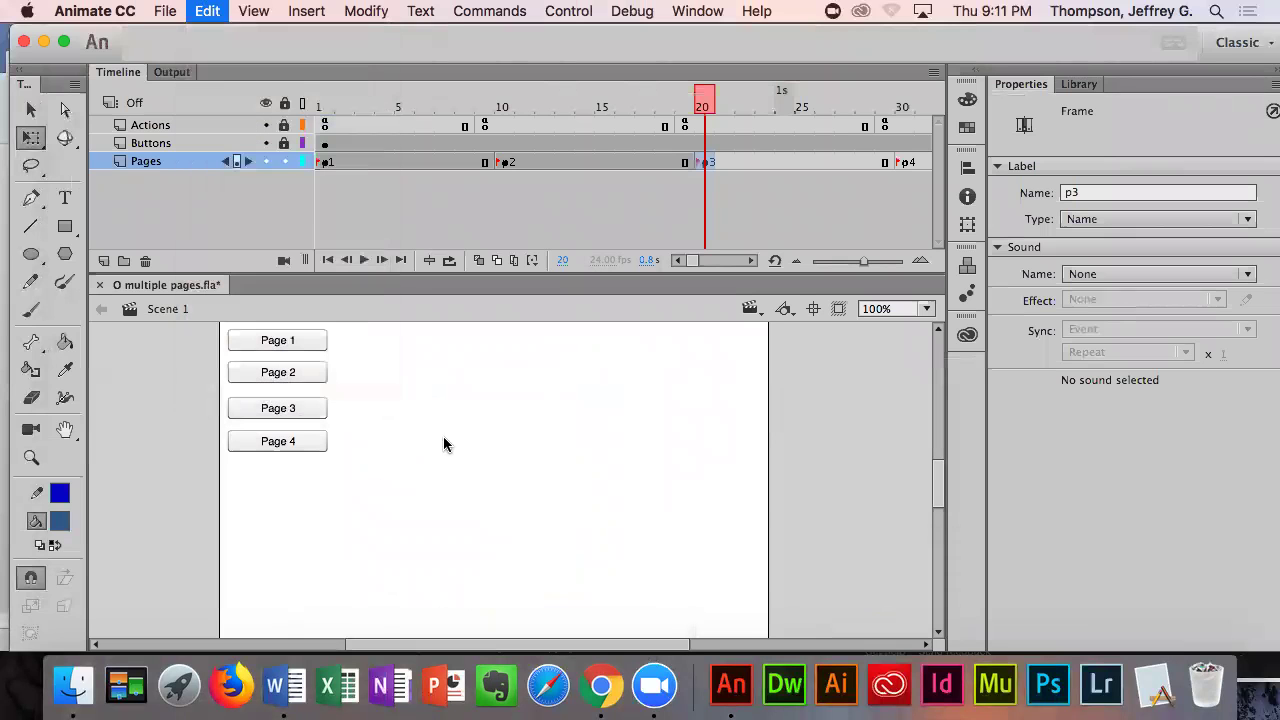
- Reduce the number 3 bitmap's height to about 400 px so its lower edge meets the stage's lower edge
{"action": "scroll", "coordinate": [519, 503], "scroll_direction": "down", "scroll_amount": 8}
{"action": "scroll", "coordinate": [528, 491], "scroll_direction": "up", "scroll_amount": 3}
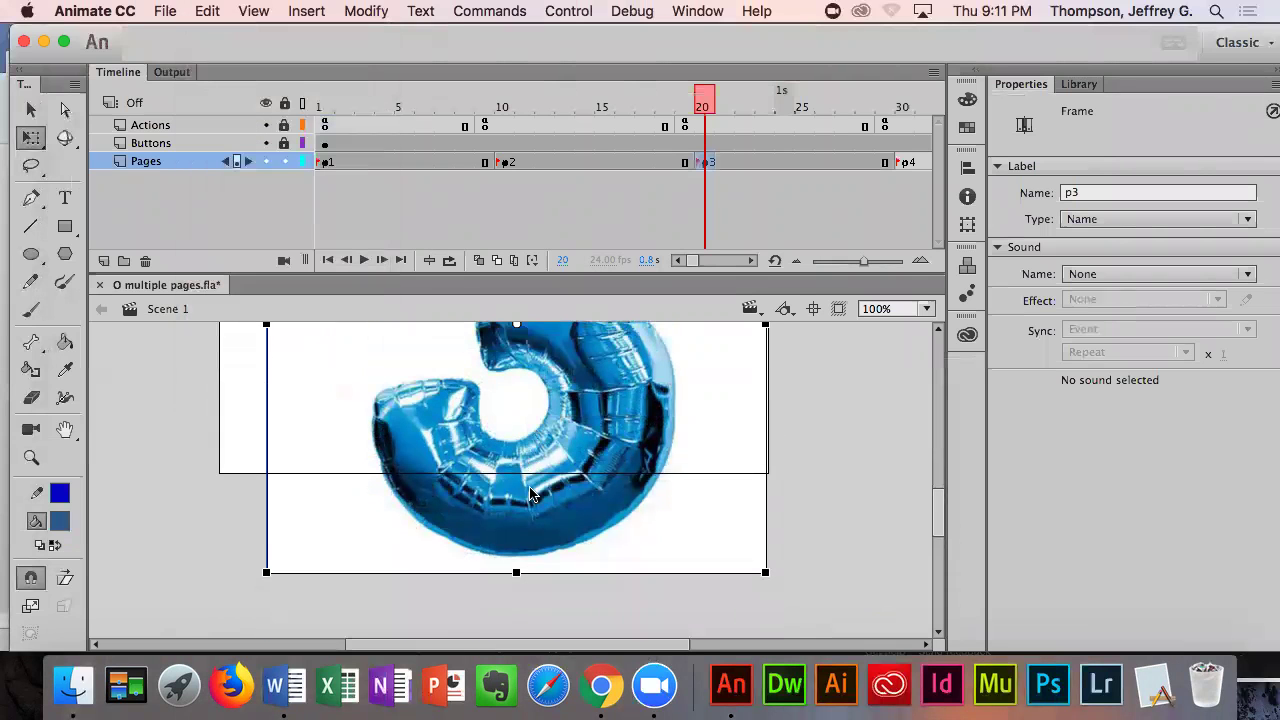
{"action": "scroll", "coordinate": [516, 560], "scroll_direction": "down", "scroll_amount": 3}
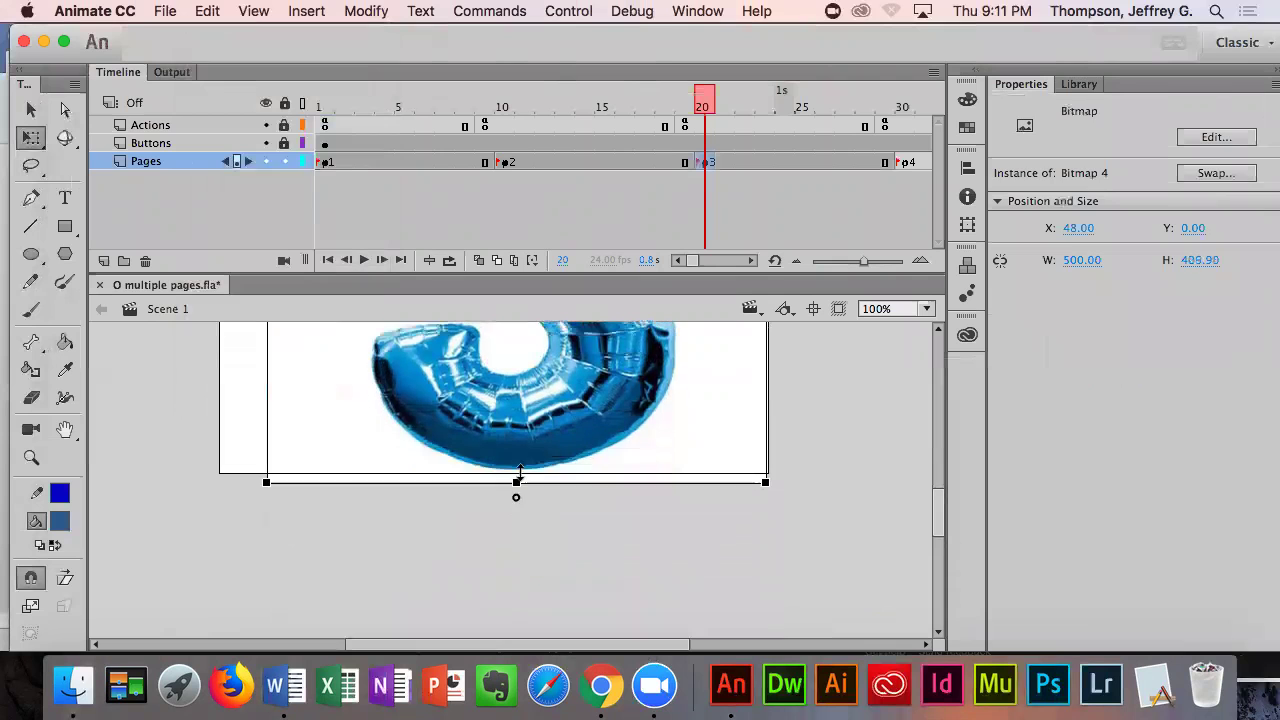
{"action": "scroll", "coordinate": [534, 468], "scroll_direction": "up", "scroll_amount": 6}
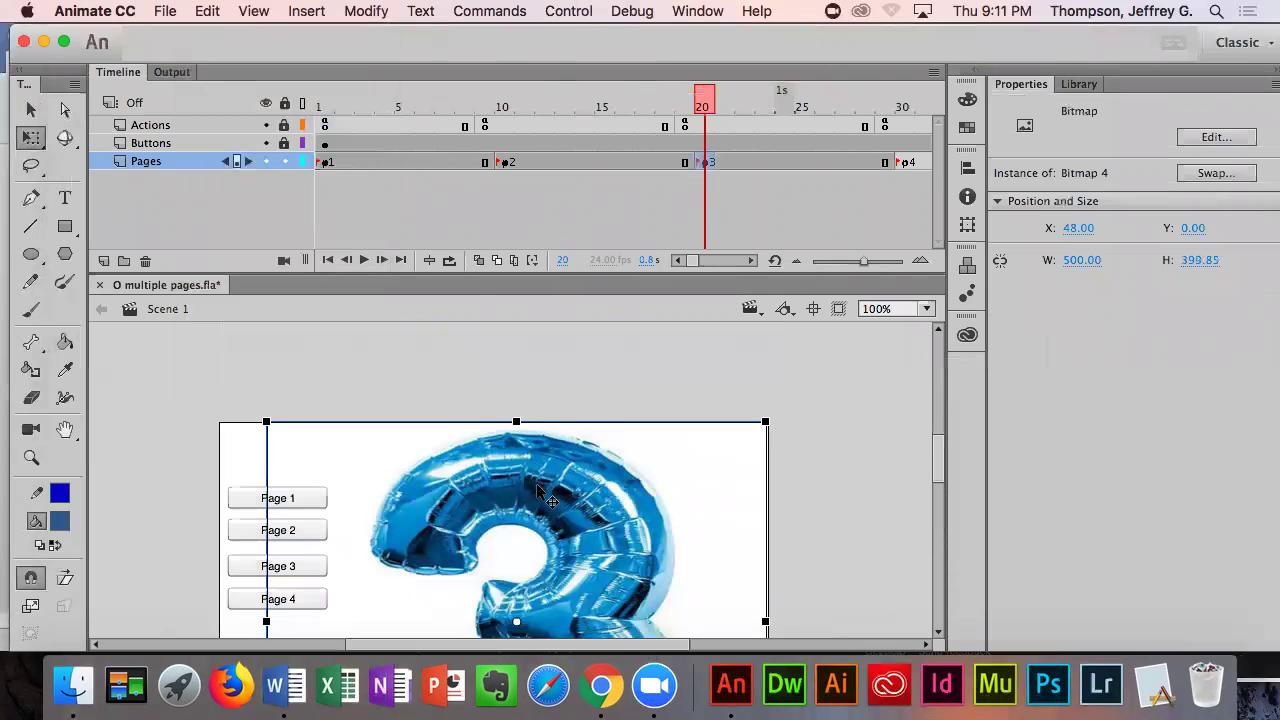
{"action": "scroll", "coordinate": [545, 485], "scroll_direction": "down", "scroll_amount": 2}
{"action": "left_click", "coordinate": [830, 435]}
{"action": "scroll", "coordinate": [830, 435], "scroll_direction": "down", "scroll_amount": 3}
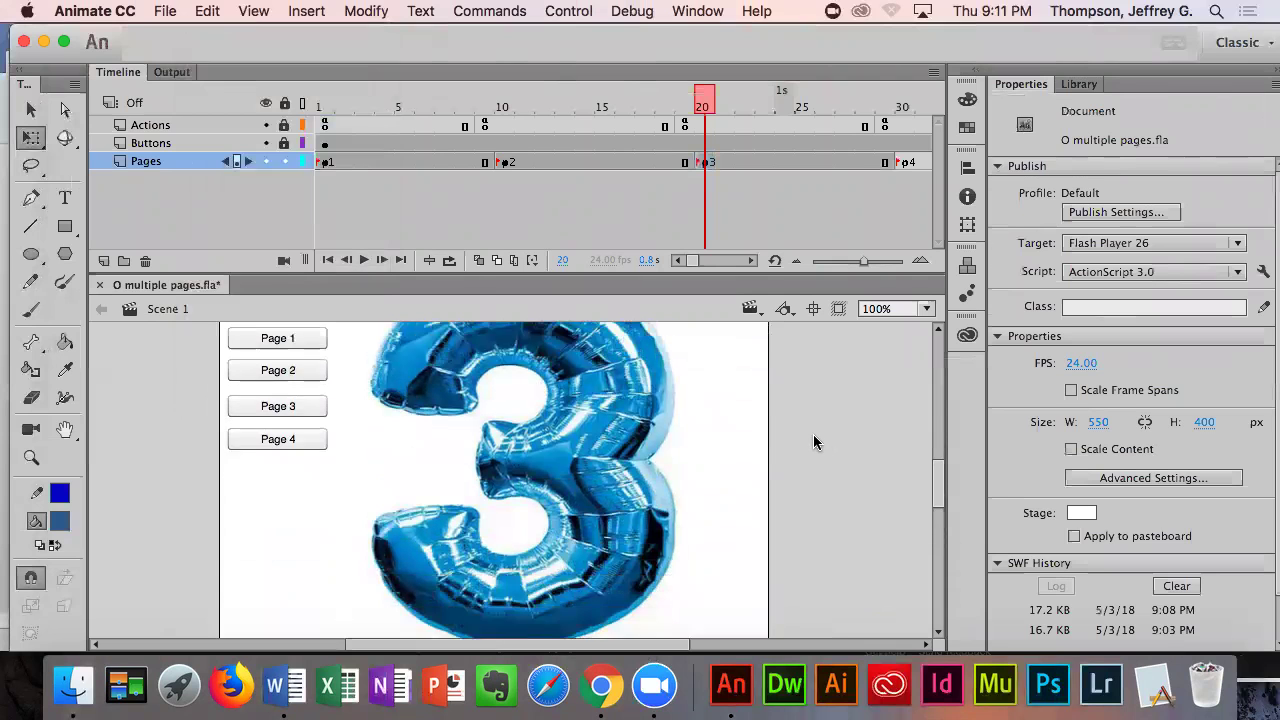
{"action": "scroll", "coordinate": [815, 441], "scroll_direction": "down", "scroll_amount": 7}
{"action": "scroll", "coordinate": [821, 436], "scroll_direction": "down", "scroll_amount": 5}
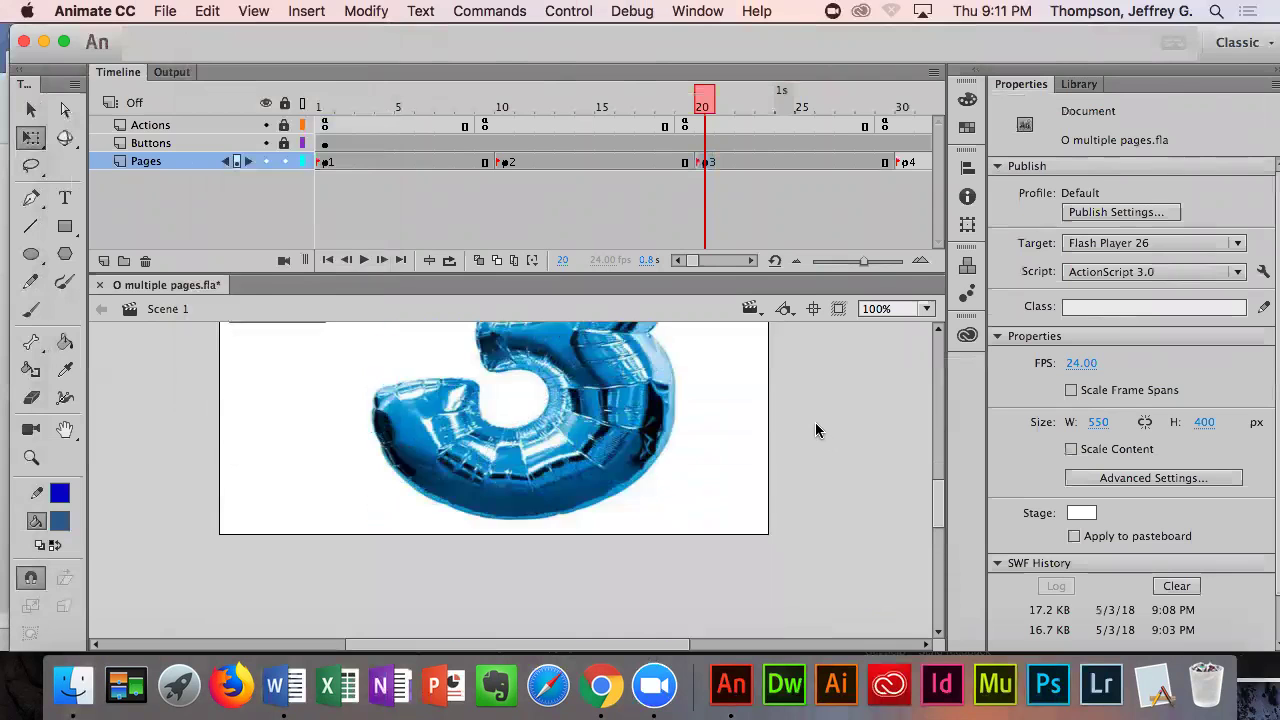
{"action": "scroll", "coordinate": [830, 410], "scroll_direction": "up", "scroll_amount": 8}
{"action": "scroll", "coordinate": [837, 412], "scroll_direction": "up", "scroll_amount": 2}
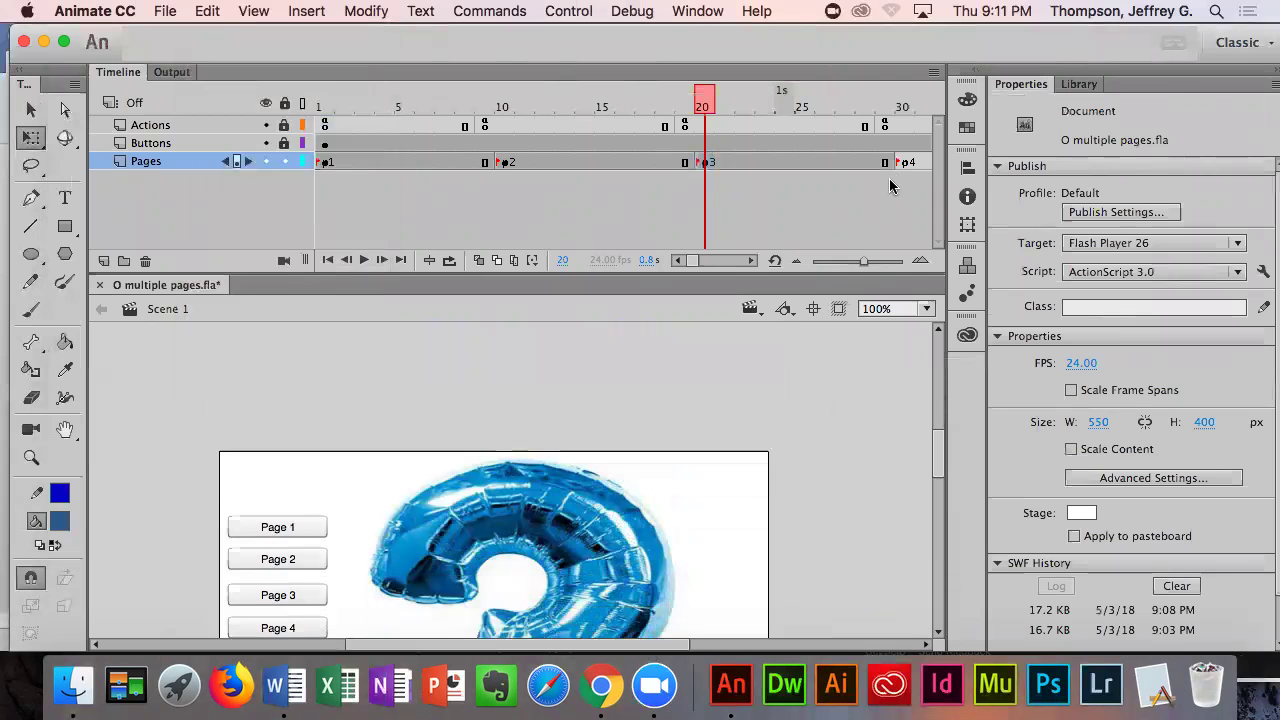
- Compare the p2, p3 and p4 keyframes on the Pages layer with the matching Actions keyframes just before them
{"action": "key", "text": "Return"}
{"action": "scroll", "coordinate": [837, 511], "scroll_direction": "down", "scroll_amount": 2}
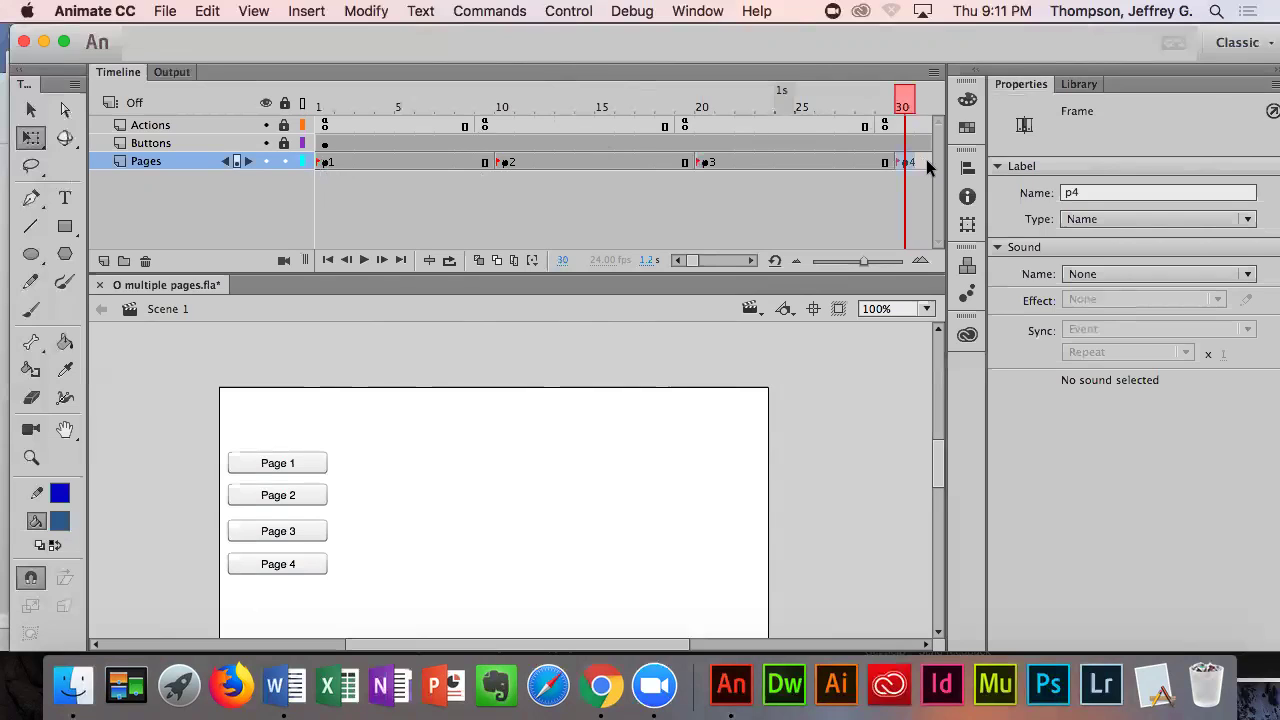
{"action": "left_click", "coordinate": [486, 124]}
{"action": "left_click", "coordinate": [505, 165]}
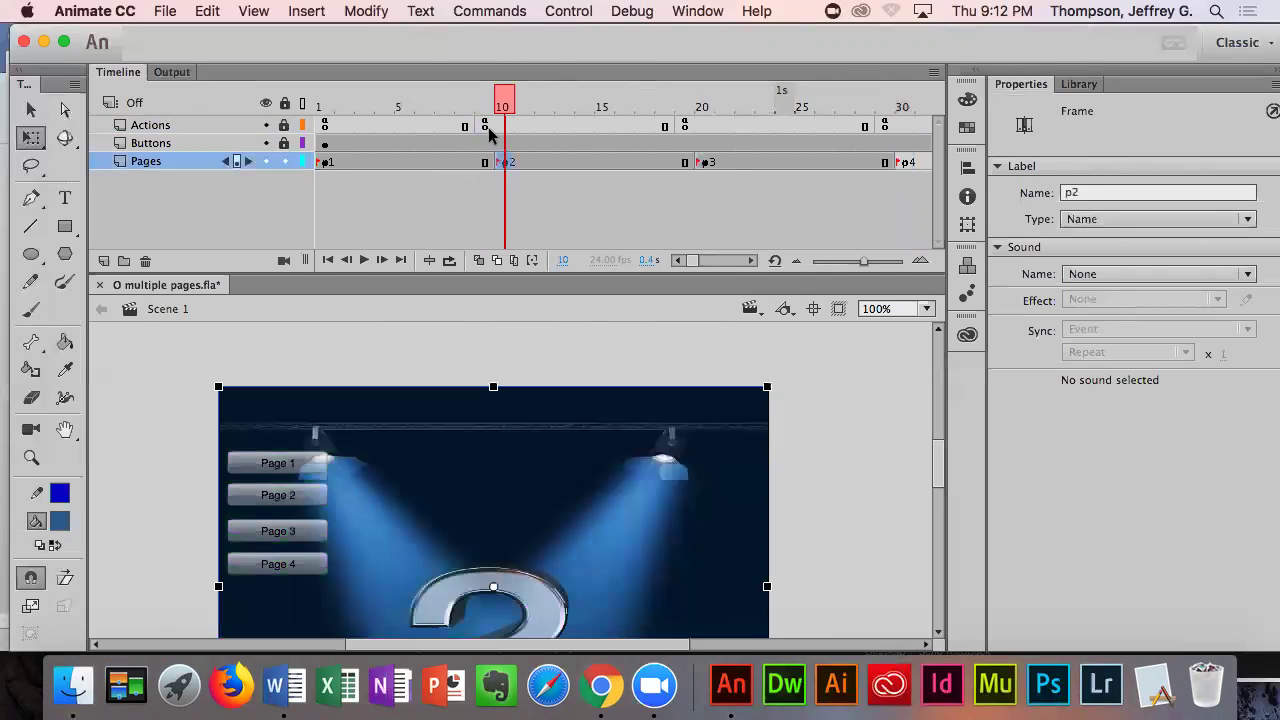
{"action": "left_click", "coordinate": [486, 125]}
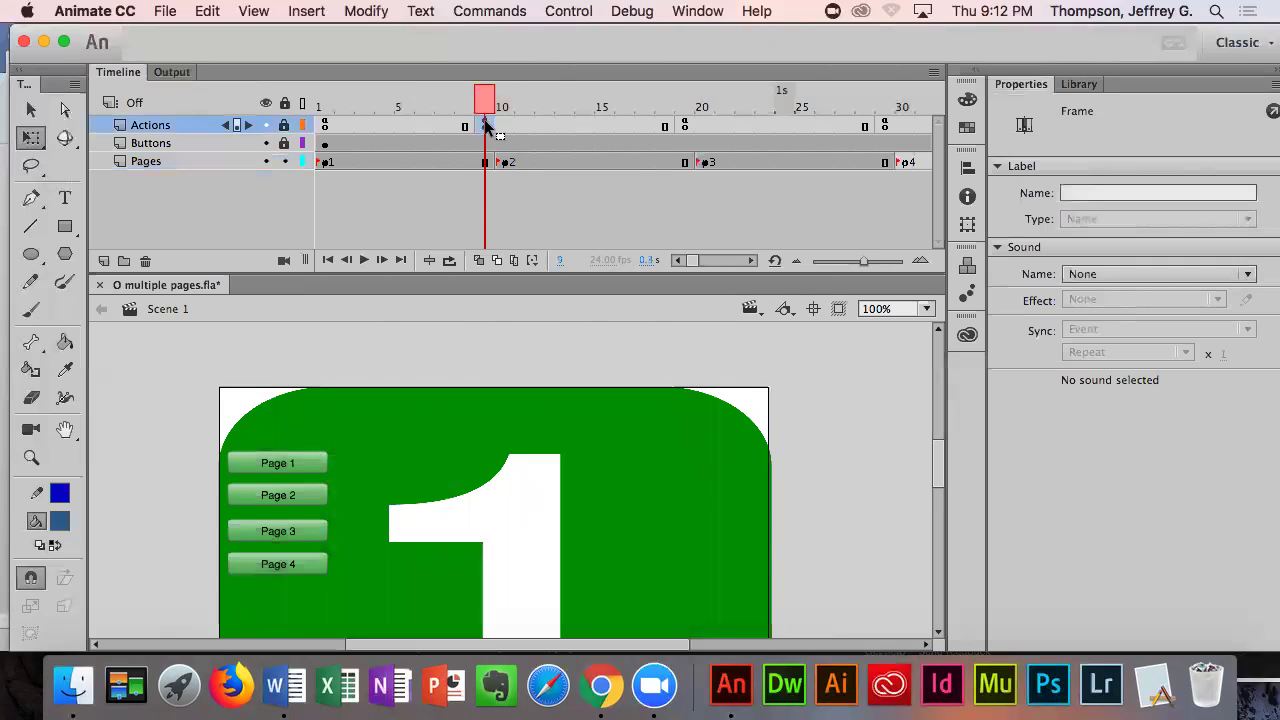
{"action": "left_click", "coordinate": [700, 163]}
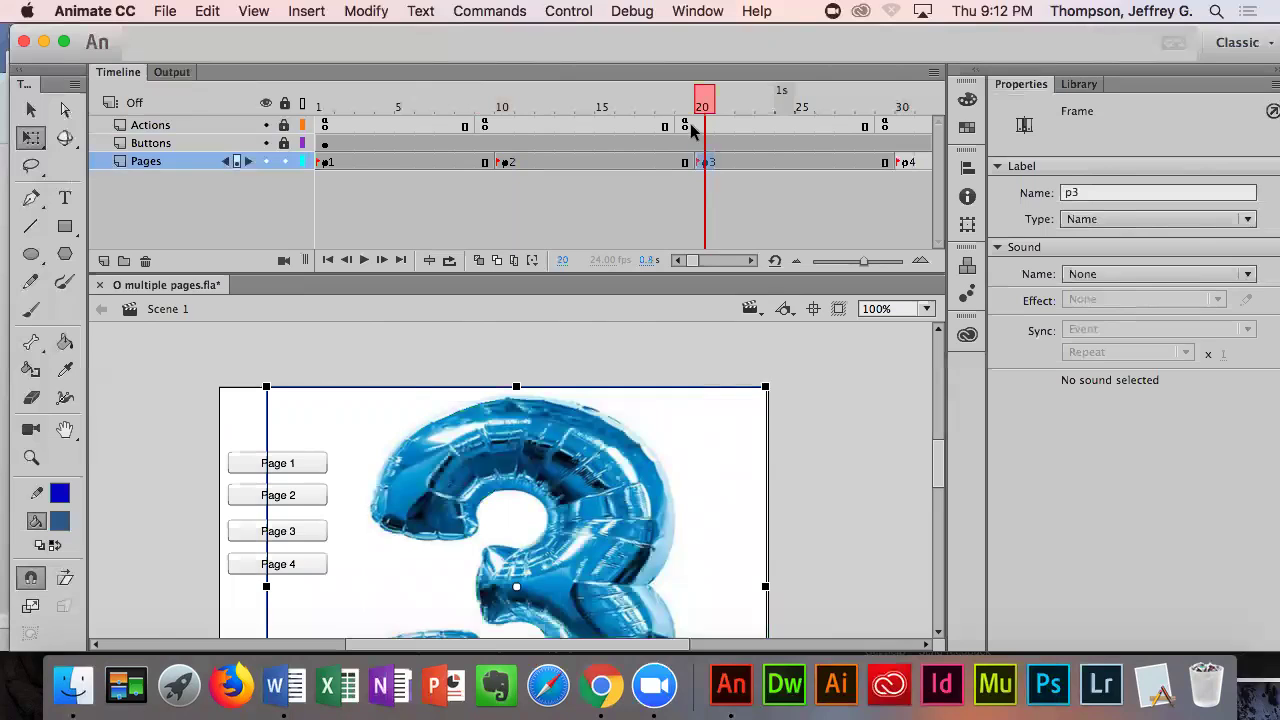
{"action": "left_click", "coordinate": [686, 125]}
{"action": "left_click", "coordinate": [902, 164]}
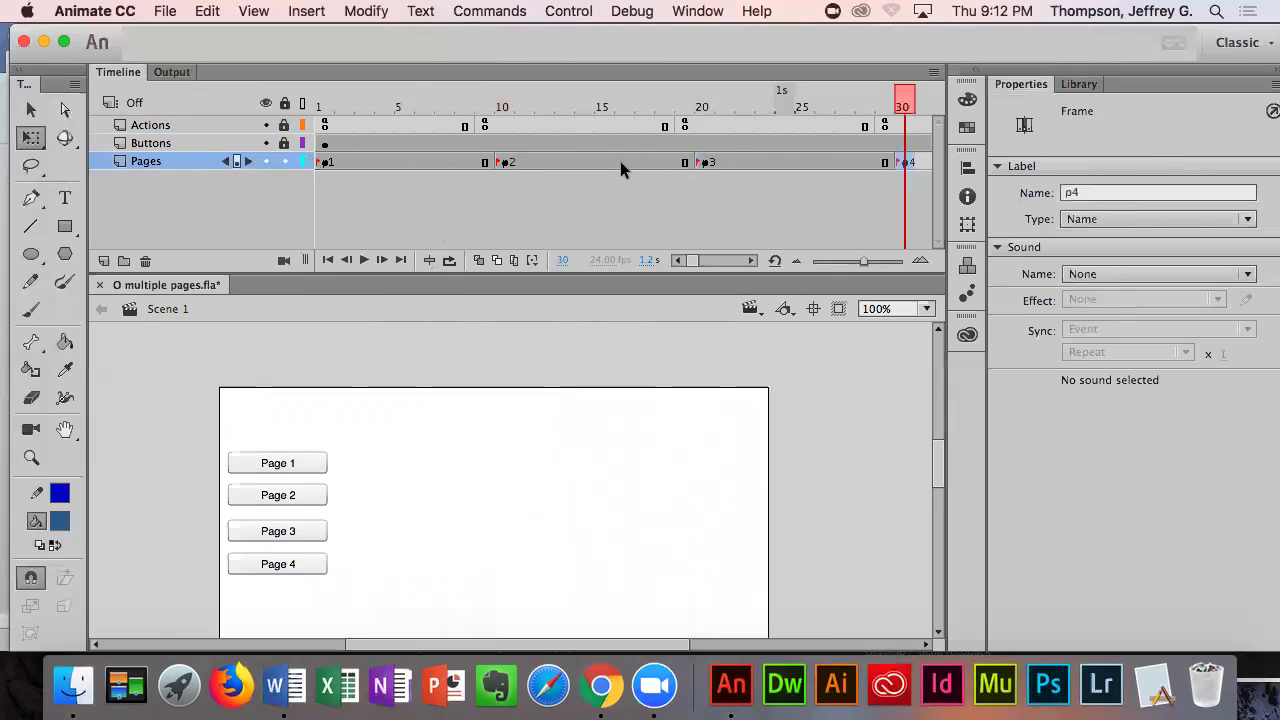
{"action": "left_click", "coordinate": [705, 163]}
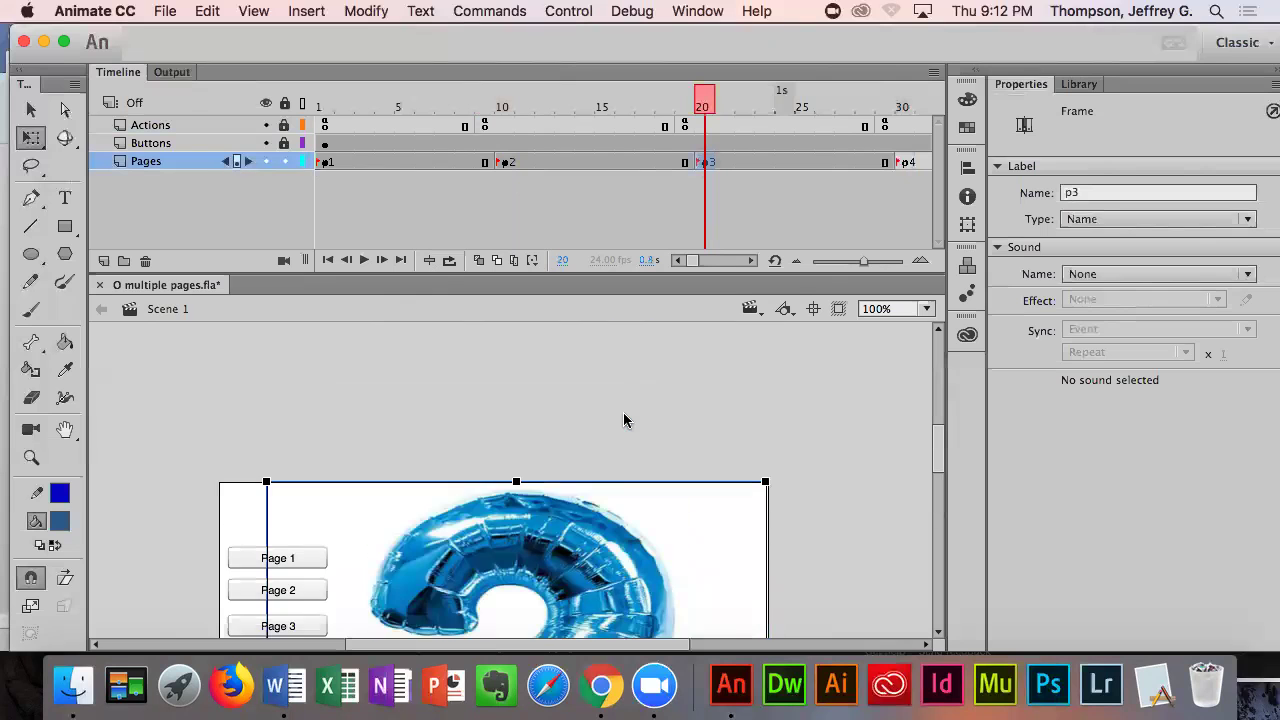
- Insert a keyframe at frame 27 of the Pages layer, inside the p3 span
{"action": "scroll", "coordinate": [563, 406], "scroll_direction": "up", "scroll_amount": 2}
{"action": "scroll", "coordinate": [560, 434], "scroll_direction": "down", "scroll_amount": 3}
{"action": "scroll", "coordinate": [555, 433], "scroll_direction": "down", "scroll_amount": 2}
{"action": "scroll", "coordinate": [560, 423], "scroll_direction": "up", "scroll_amount": 5}
{"action": "left_click", "coordinate": [843, 161]}
{"action": "right_click", "coordinate": [843, 161]}
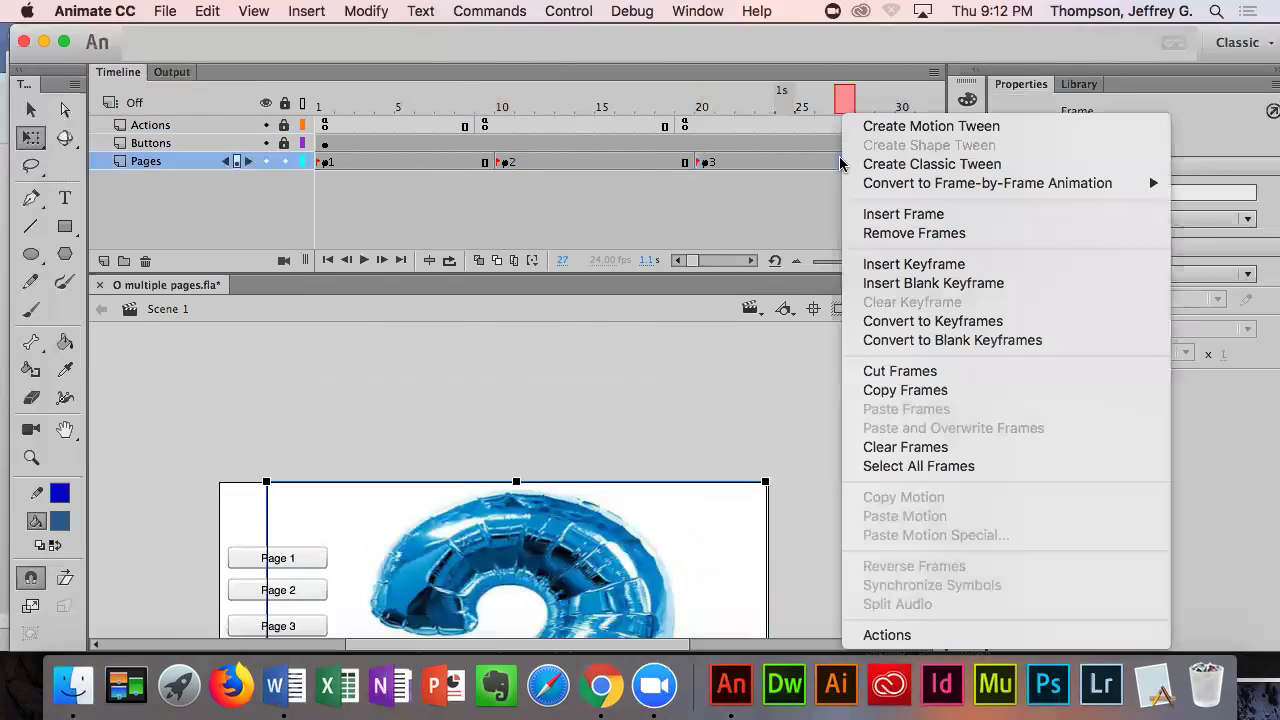
{"action": "left_click", "coordinate": [898, 265]}
- Move the balloon 3 above the stage on the p3 keyframe and create a classic tween from there to frame 27
{"action": "left_click_drag", "start_coordinate": [559, 578], "coordinate": [559, 151]}
{"action": "left_click", "coordinate": [706, 162]}
{"action": "right_click", "coordinate": [746, 163]}
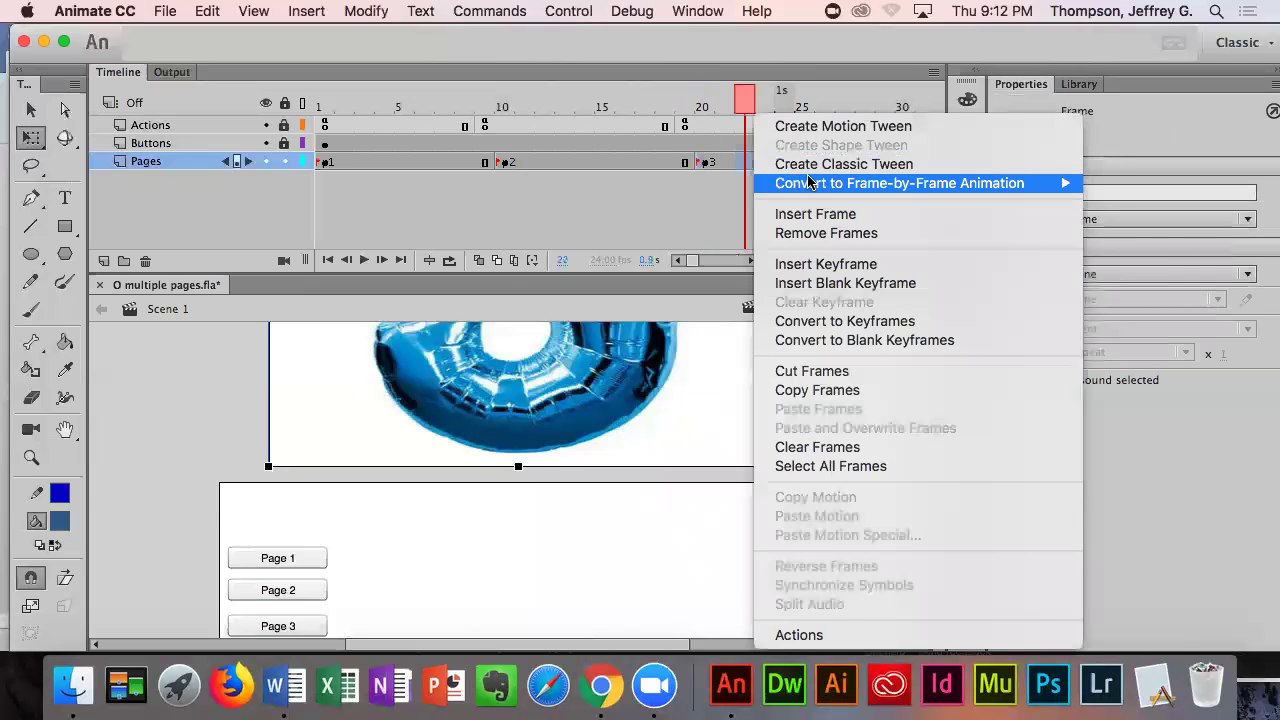
{"action": "left_click", "coordinate": [840, 164]}
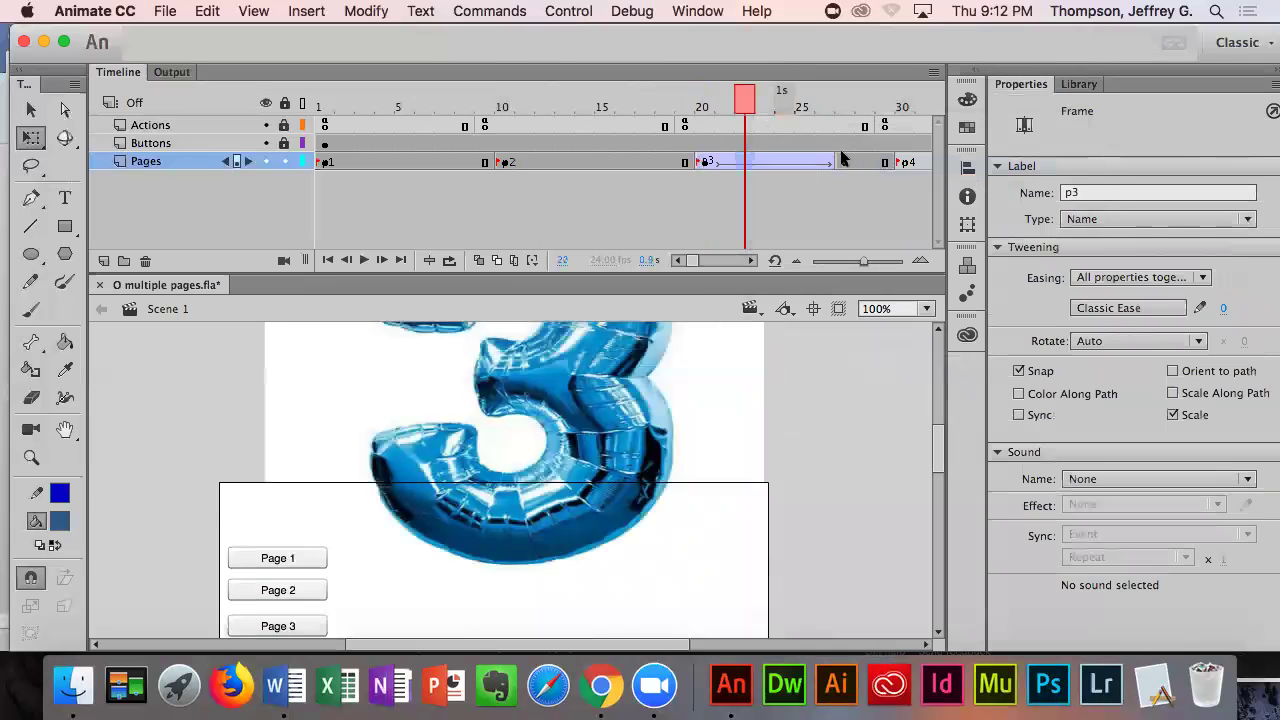
- Check the balloon's motion by comparing the p3 keyframe with frame 27 and scrubbing the tween to frame 28
{"action": "left_click_drag", "start_coordinate": [745, 100], "coordinate": [703, 126]}
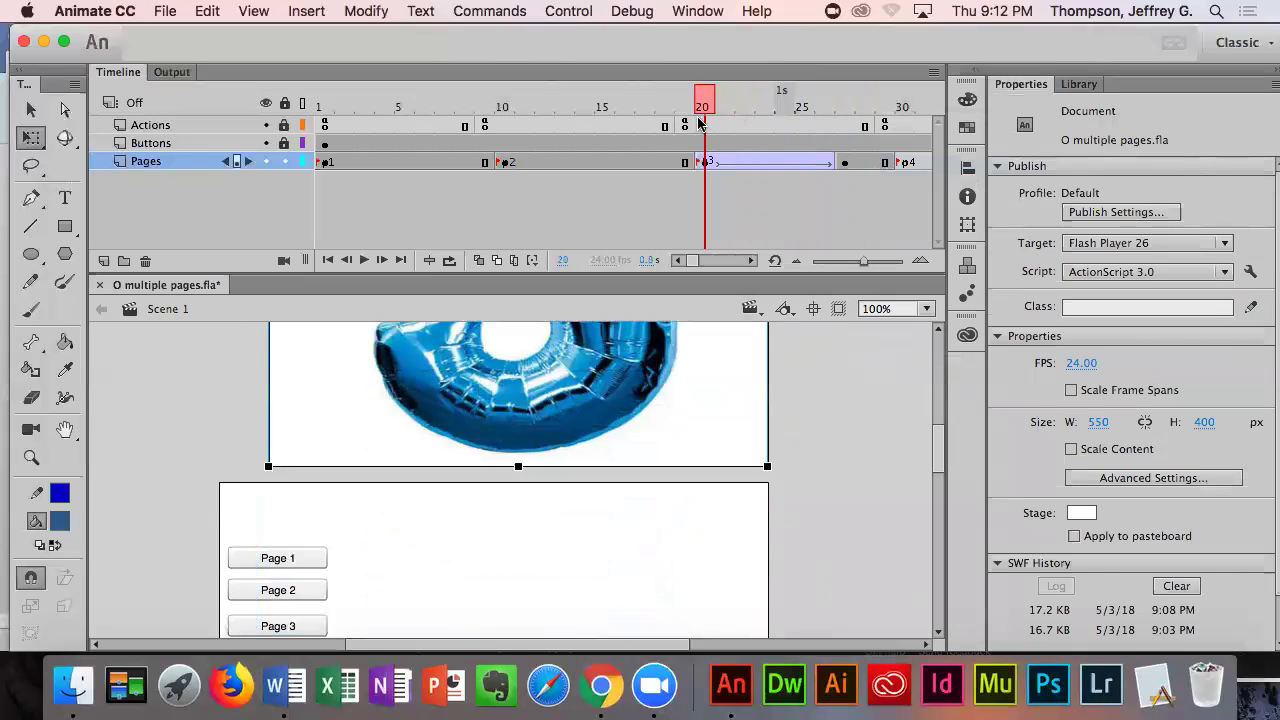
{"action": "left_click", "coordinate": [705, 167]}
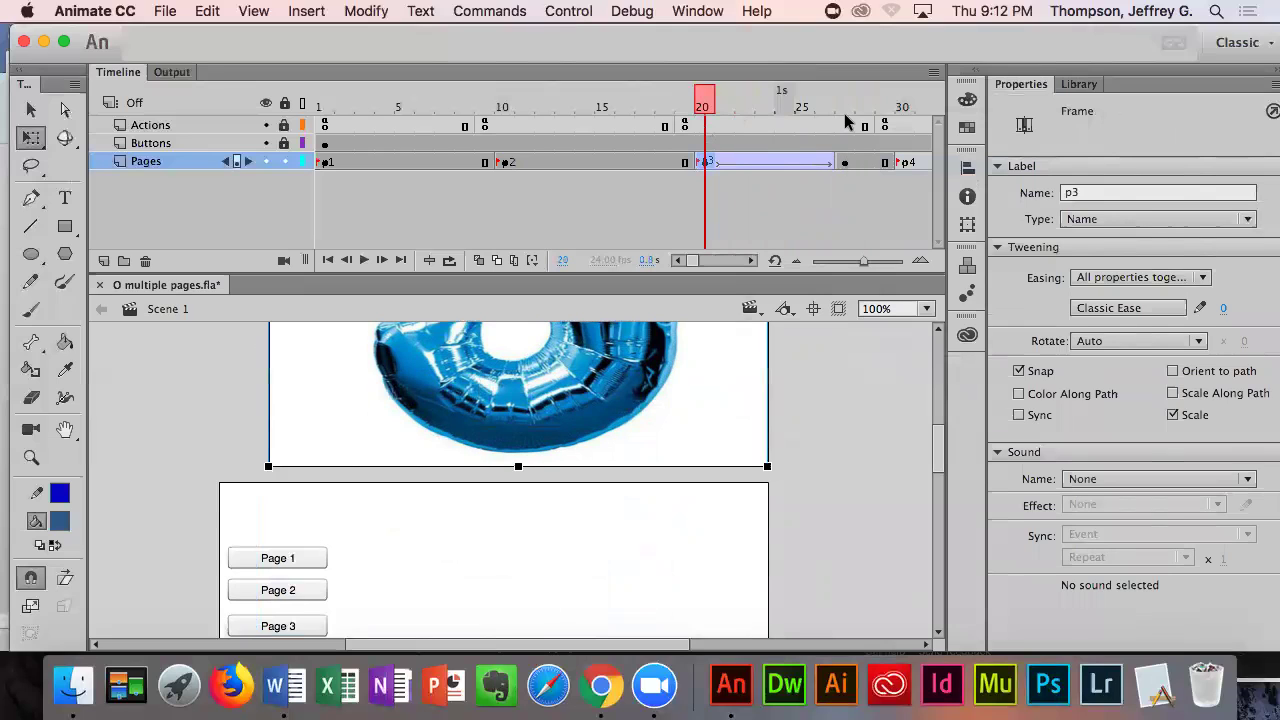
{"action": "left_click", "coordinate": [842, 162]}
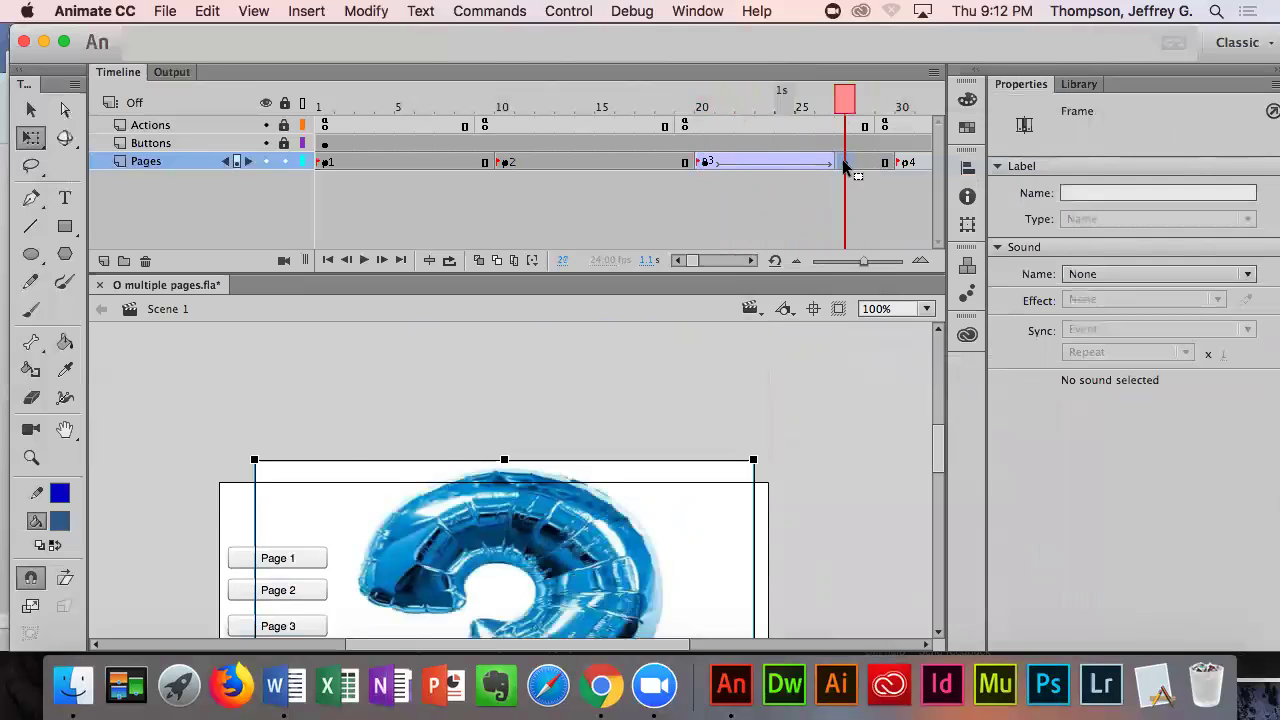
{"action": "left_click", "coordinate": [708, 162]}
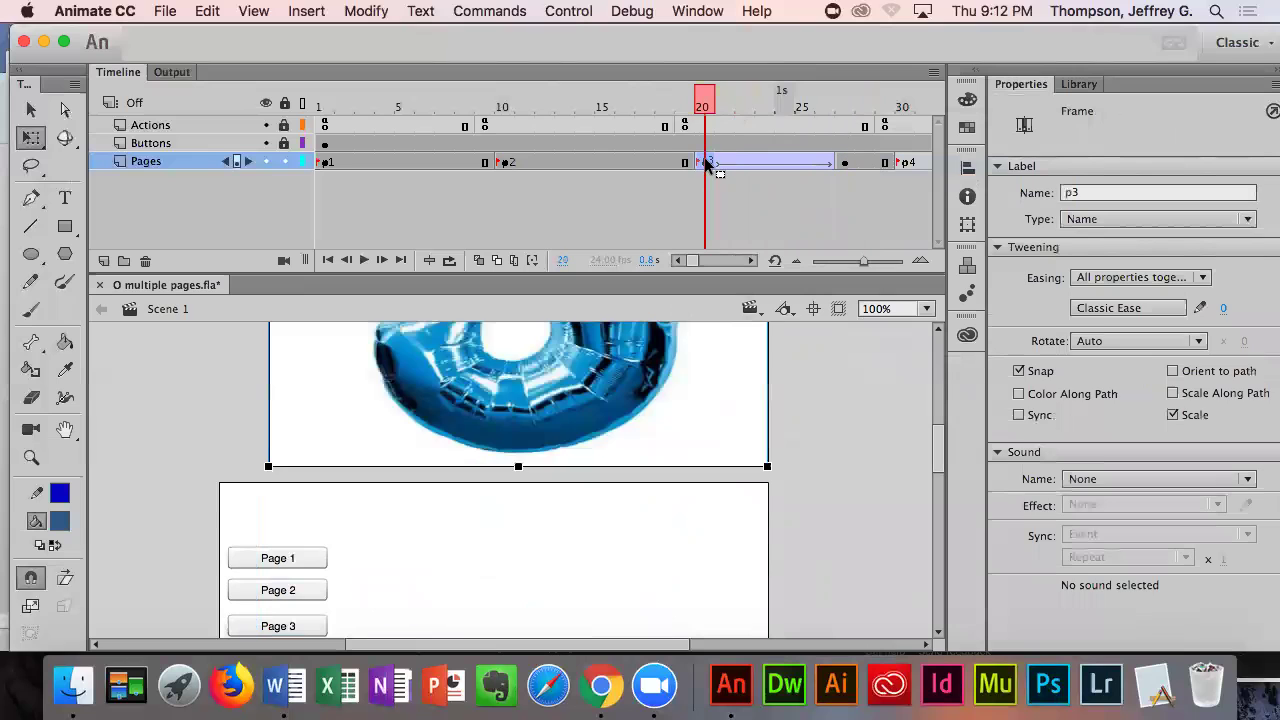
{"action": "scroll", "coordinate": [592, 426], "scroll_direction": "up", "scroll_amount": 1}
{"action": "scroll", "coordinate": [590, 425], "scroll_direction": "up", "scroll_amount": 5}
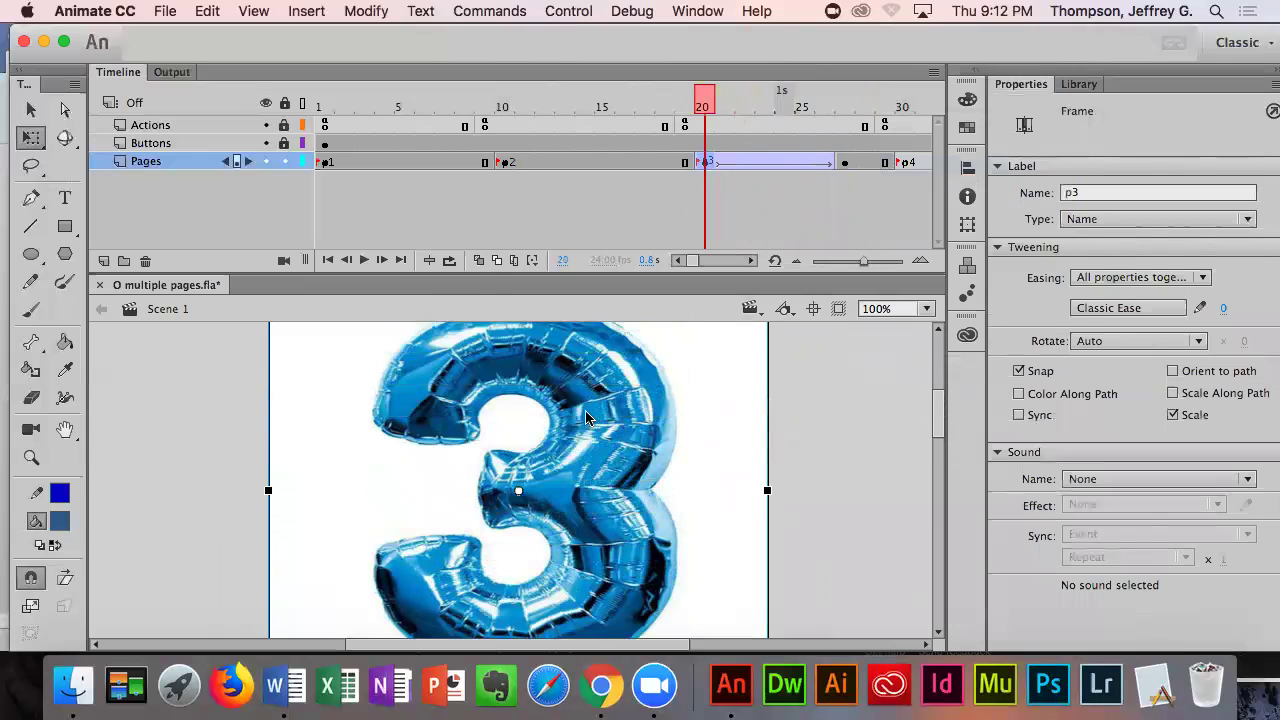
{"action": "scroll", "coordinate": [573, 408], "scroll_direction": "down", "scroll_amount": 10}
{"action": "scroll", "coordinate": [573, 408], "scroll_direction": "up", "scroll_amount": 2}
{"action": "left_click_drag", "start_coordinate": [703, 103], "coordinate": [865, 105]}
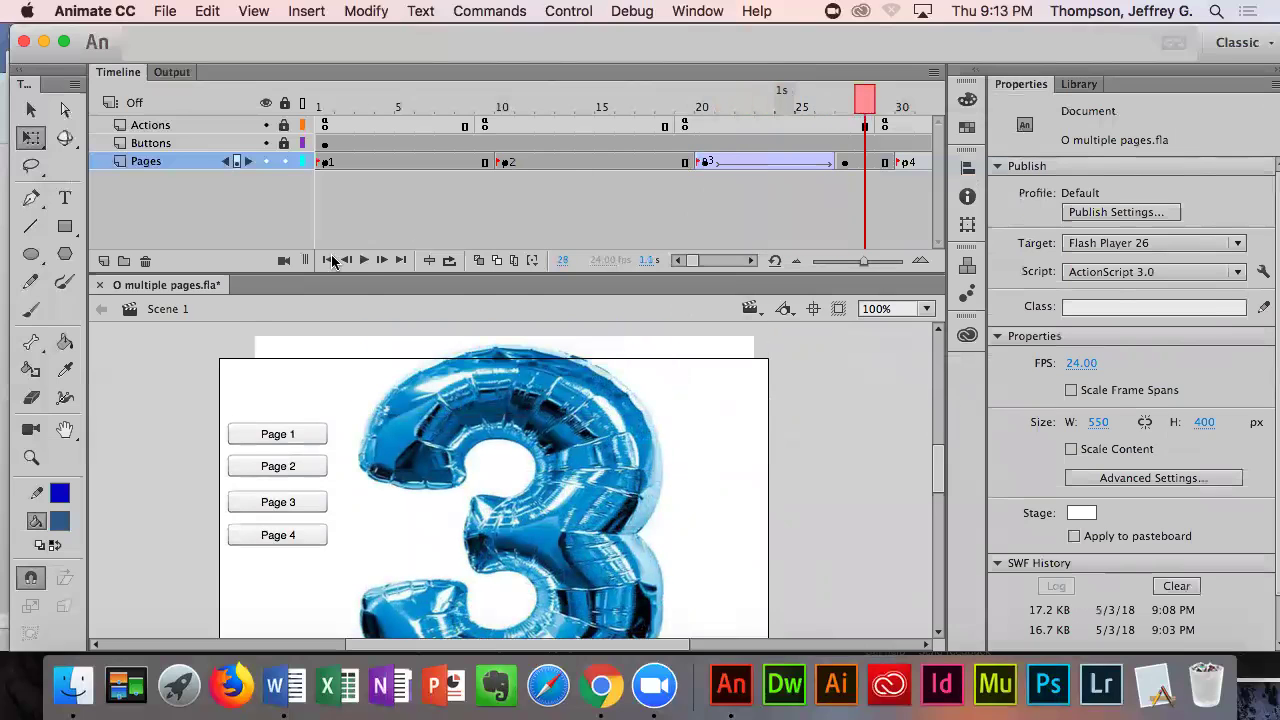
- Set the stage magnification to Fit in Window and select the p4 keyframe on the Pages layer
{"action": "left_click", "coordinate": [31, 457]}
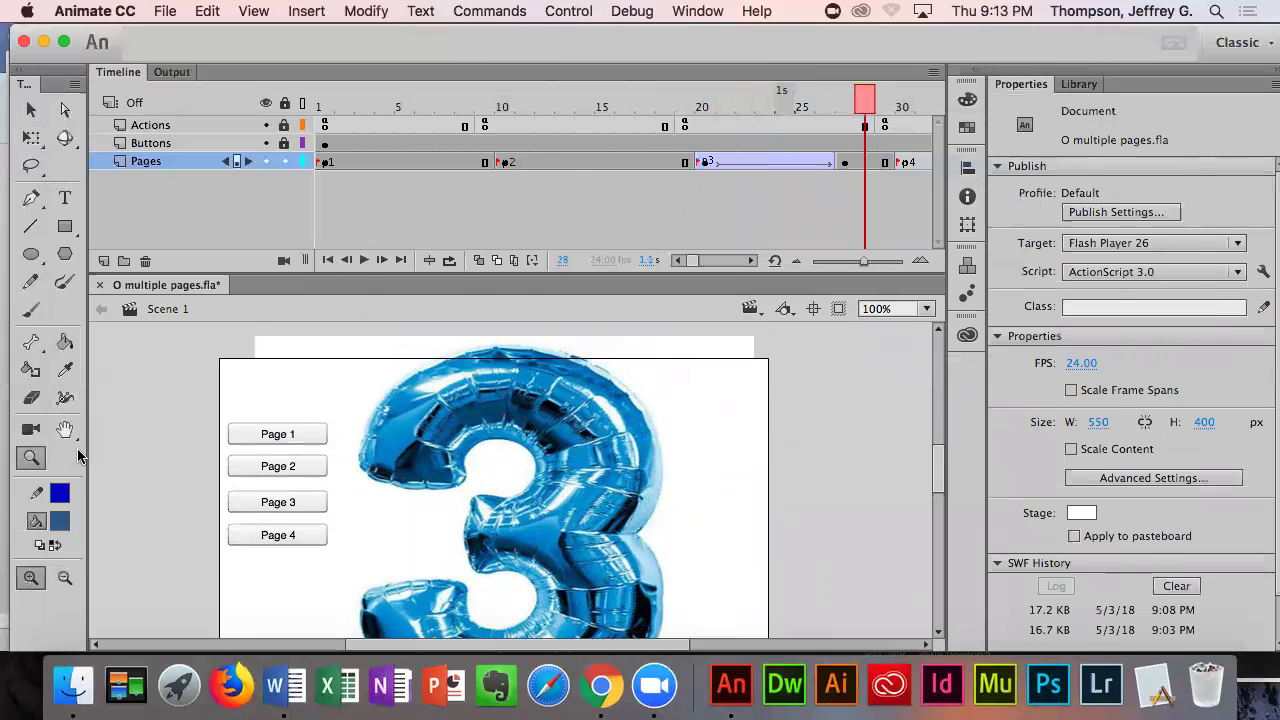
{"action": "left_click", "coordinate": [205, 411], "text": "alt"}
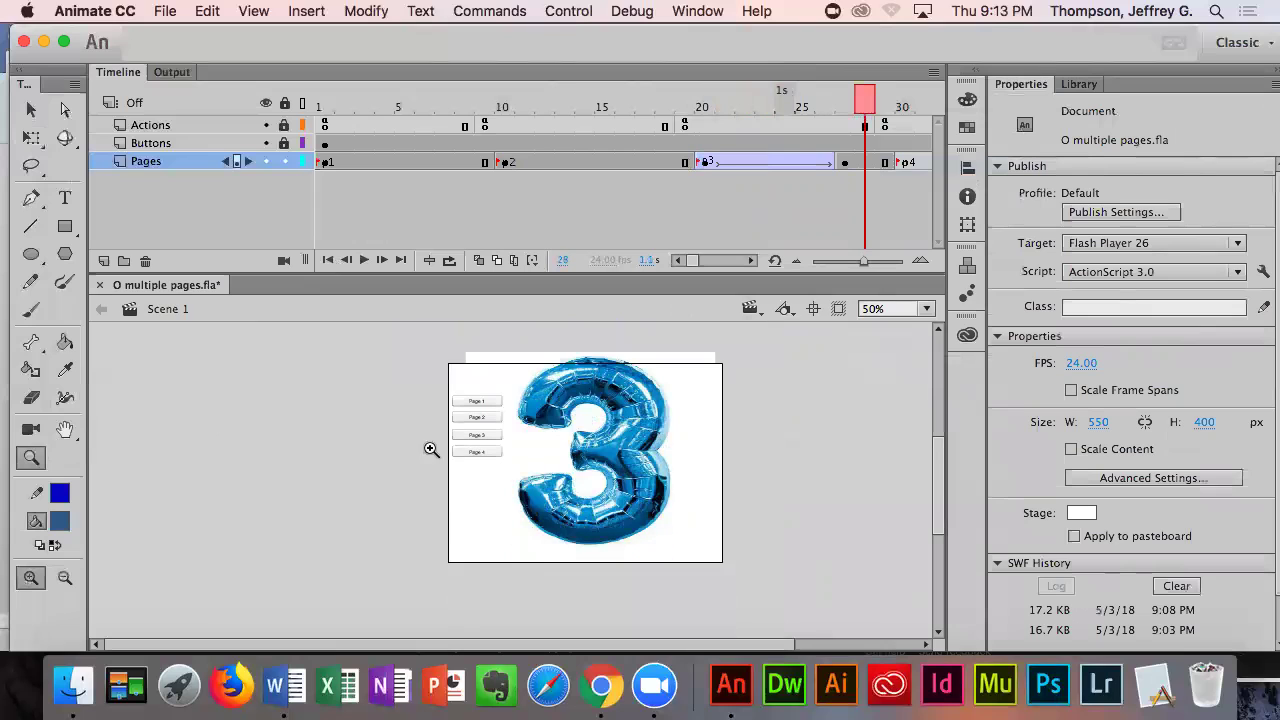
{"action": "left_click", "coordinate": [927, 308]}
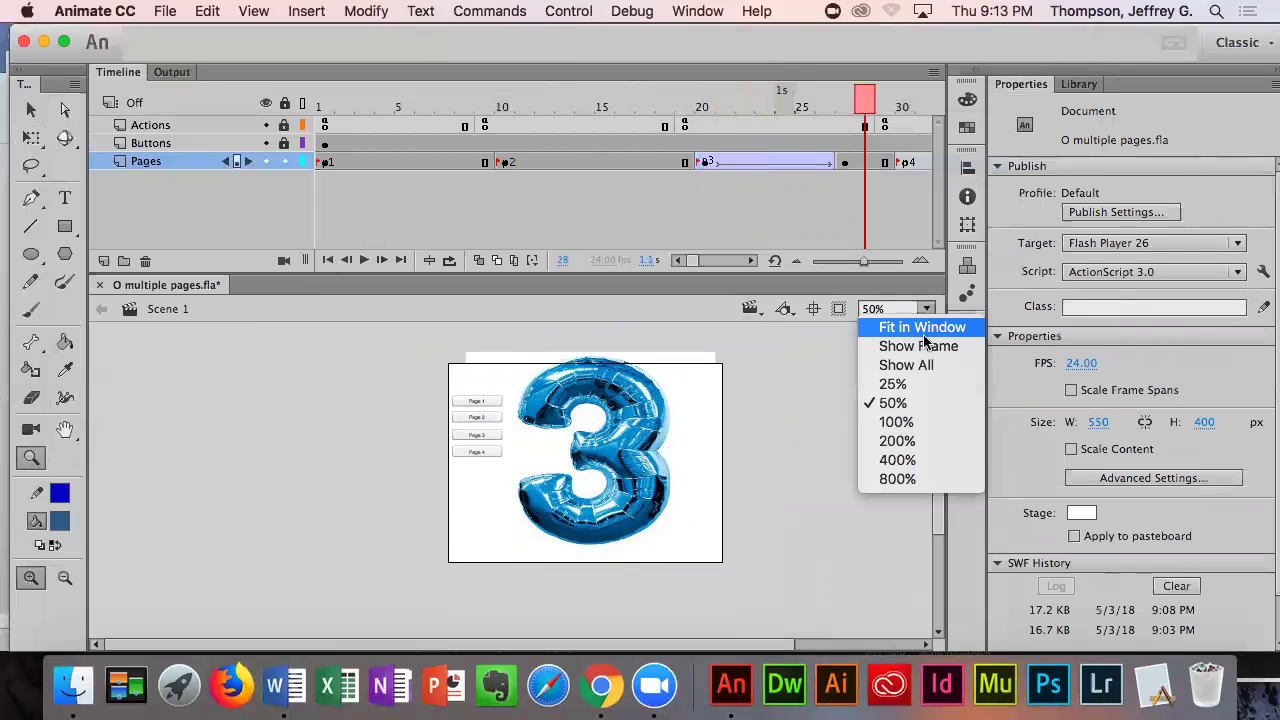
{"action": "left_click", "coordinate": [900, 328]}
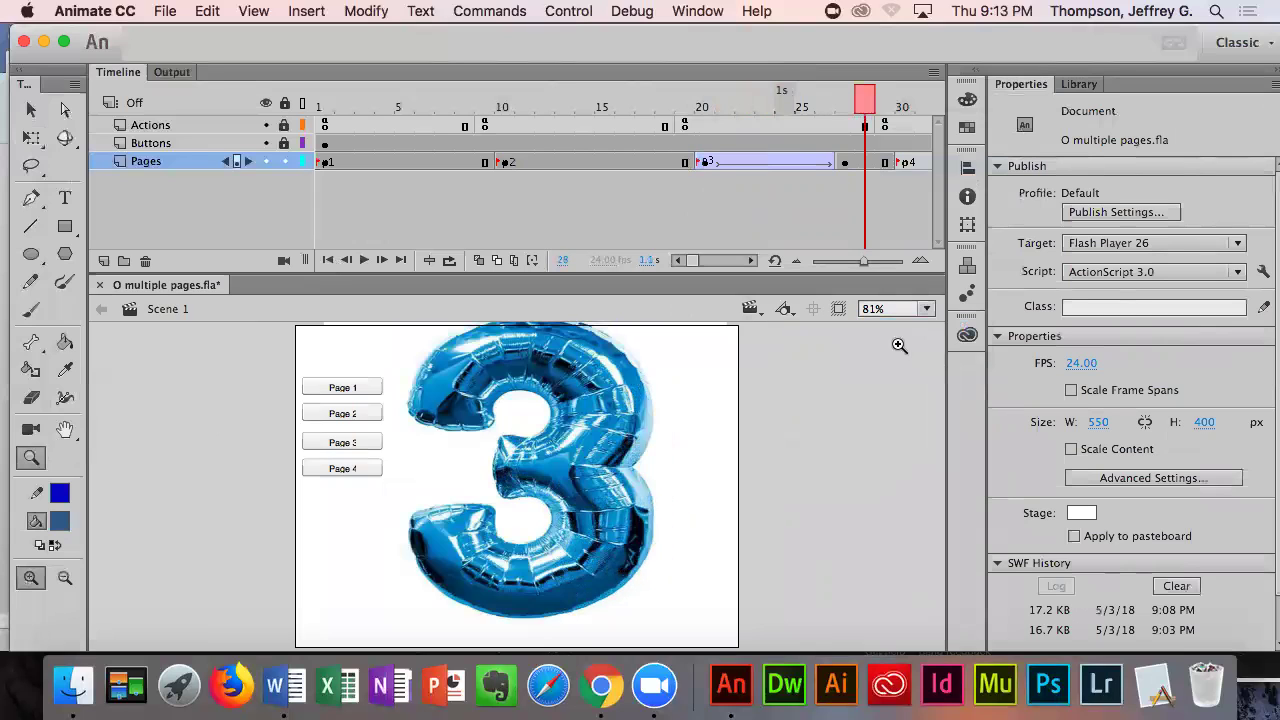
{"action": "left_click", "coordinate": [906, 163]}
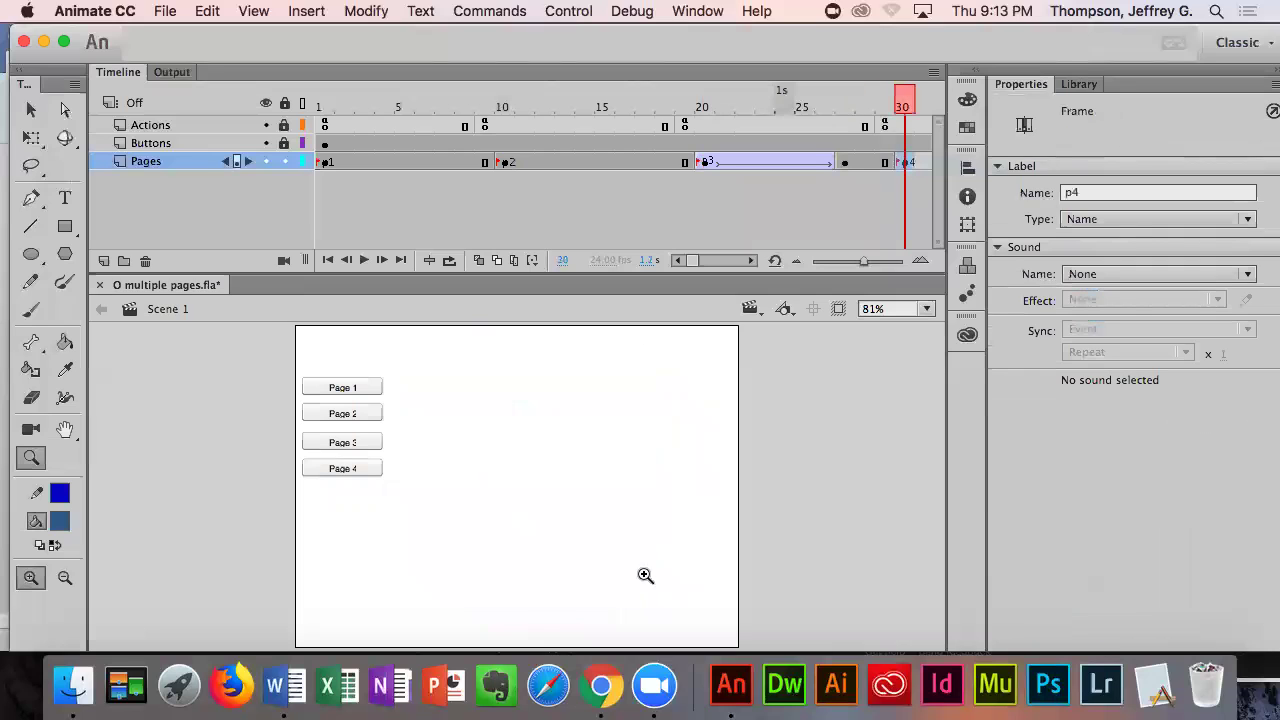
- Switch to Chrome and search Google Images for "number 4"
{"action": "left_click", "coordinate": [598, 700]}
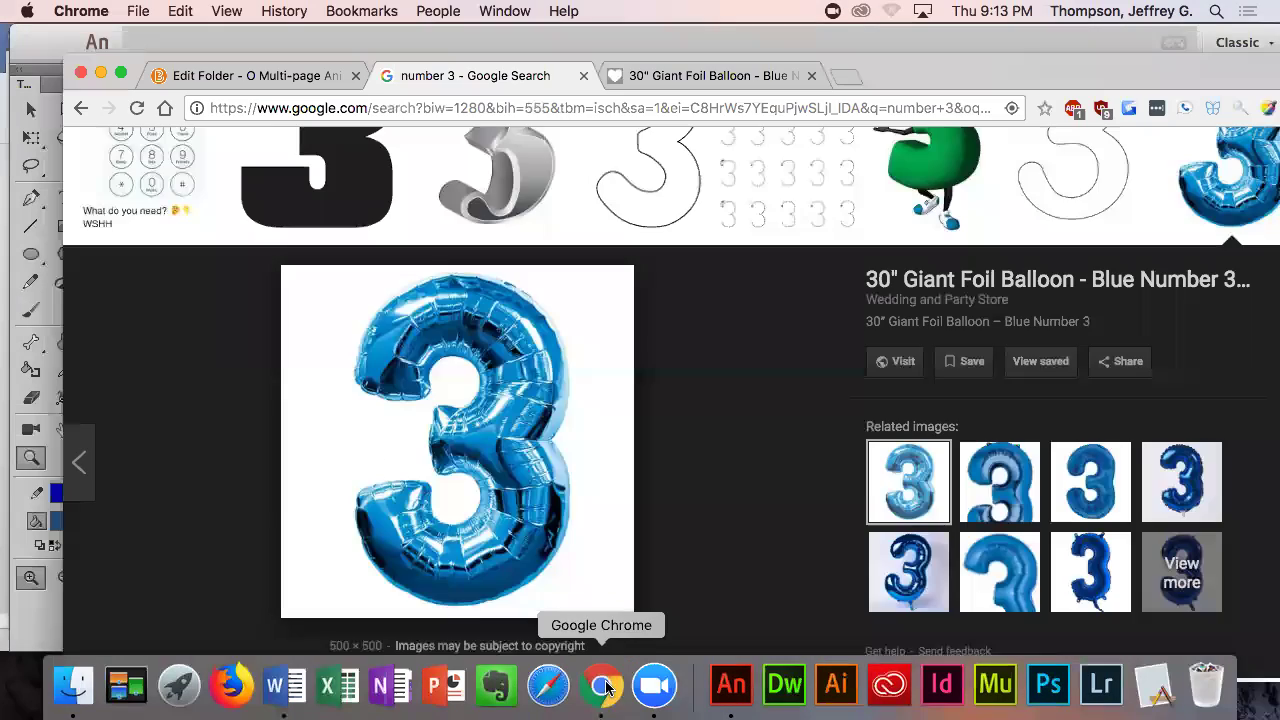
{"action": "scroll", "coordinate": [886, 452], "scroll_direction": "down", "scroll_amount": 5}
{"action": "scroll", "coordinate": [886, 452], "scroll_direction": "up", "scroll_amount": 10}
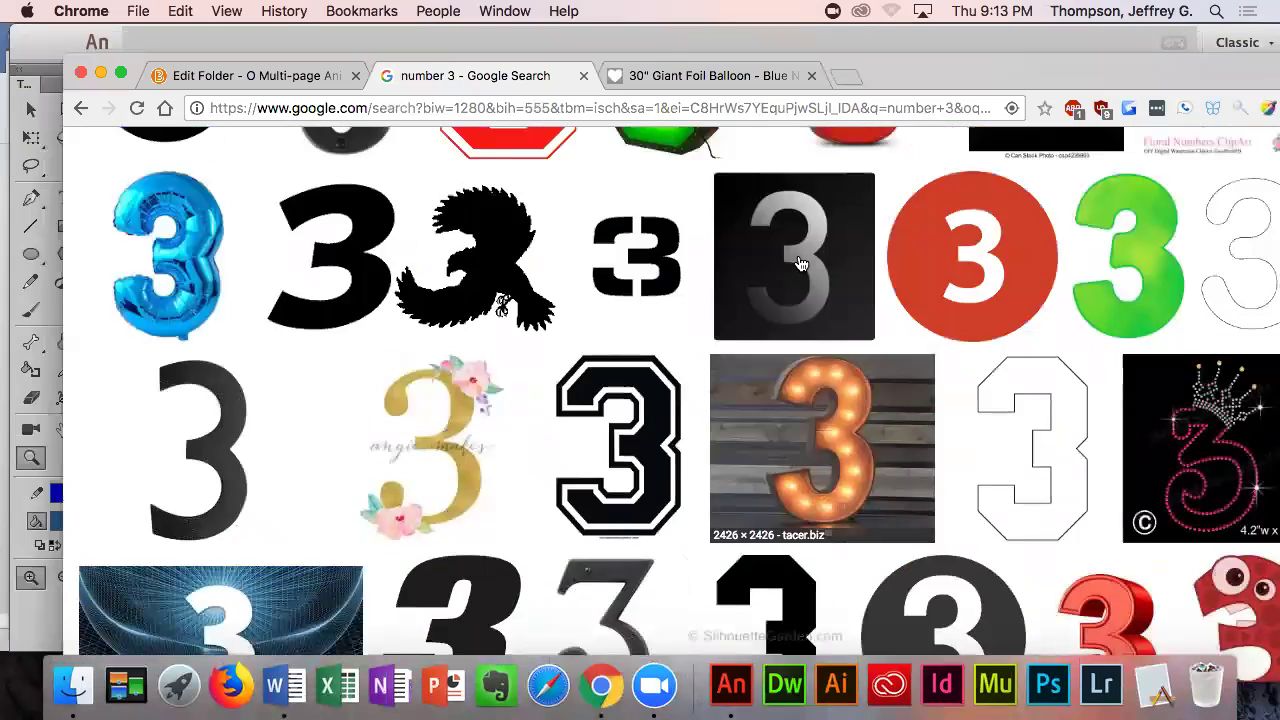
{"action": "key", "text": "BackSpace"}
{"action": "type", "text": "4"}
{"action": "key", "text": "Return"}
- Copy the image of a white 4 on a green and gold wireframe background, then switch back to Animate CC
{"action": "scroll", "coordinate": [640, 527], "scroll_direction": "down", "scroll_amount": 5}
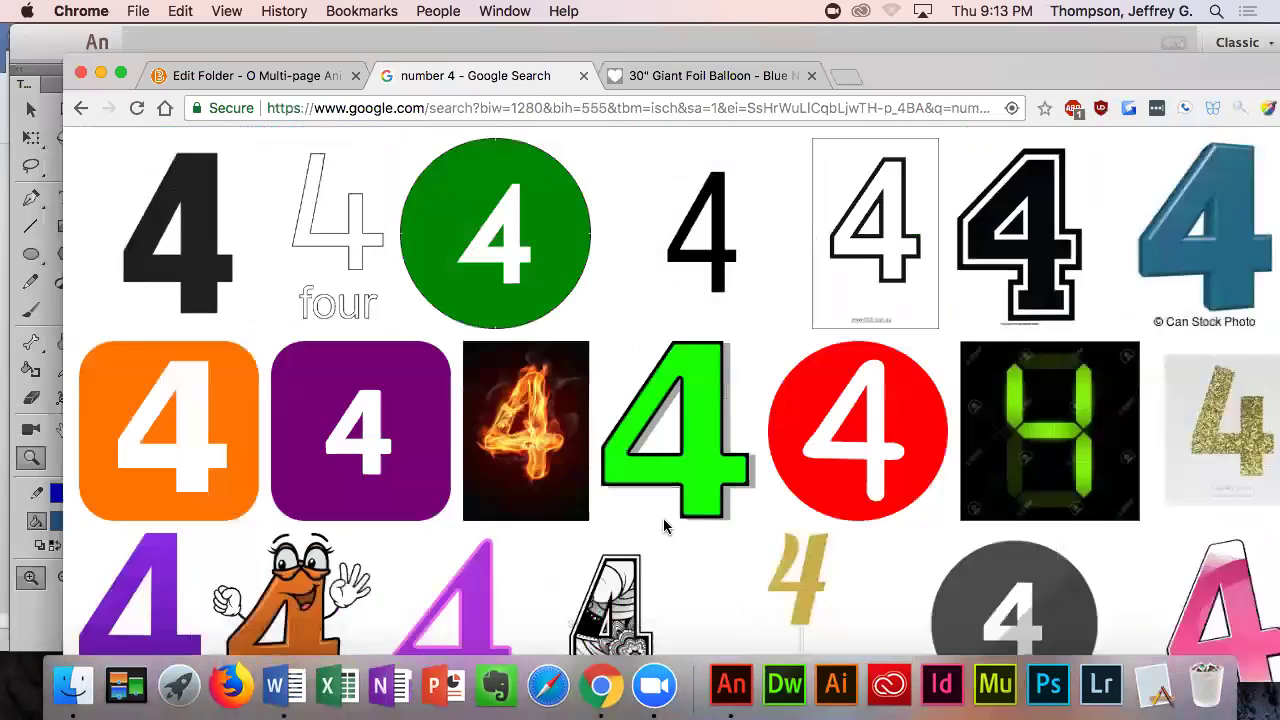
{"action": "scroll", "coordinate": [664, 527], "scroll_direction": "down", "scroll_amount": 3}
{"action": "scroll", "coordinate": [664, 527], "scroll_direction": "down", "scroll_amount": 3}
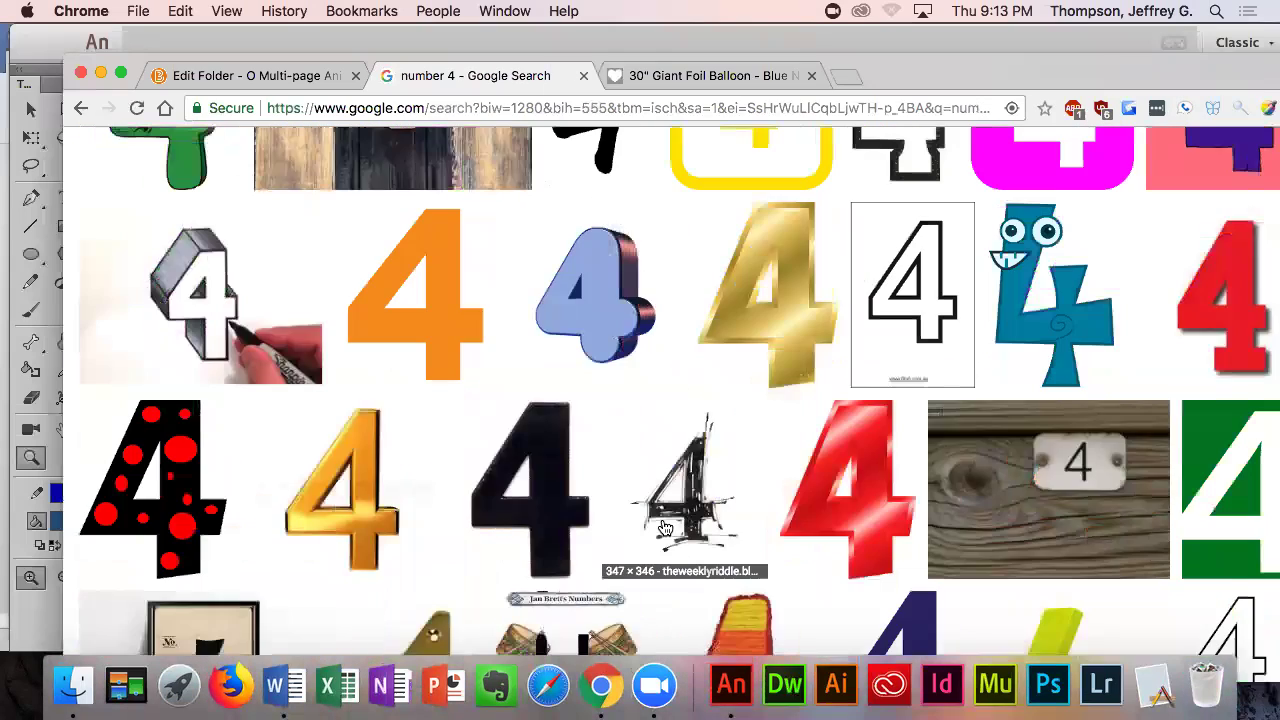
{"action": "scroll", "coordinate": [664, 527], "scroll_direction": "down", "scroll_amount": 4}
{"action": "scroll", "coordinate": [662, 525], "scroll_direction": "down", "scroll_amount": 4}
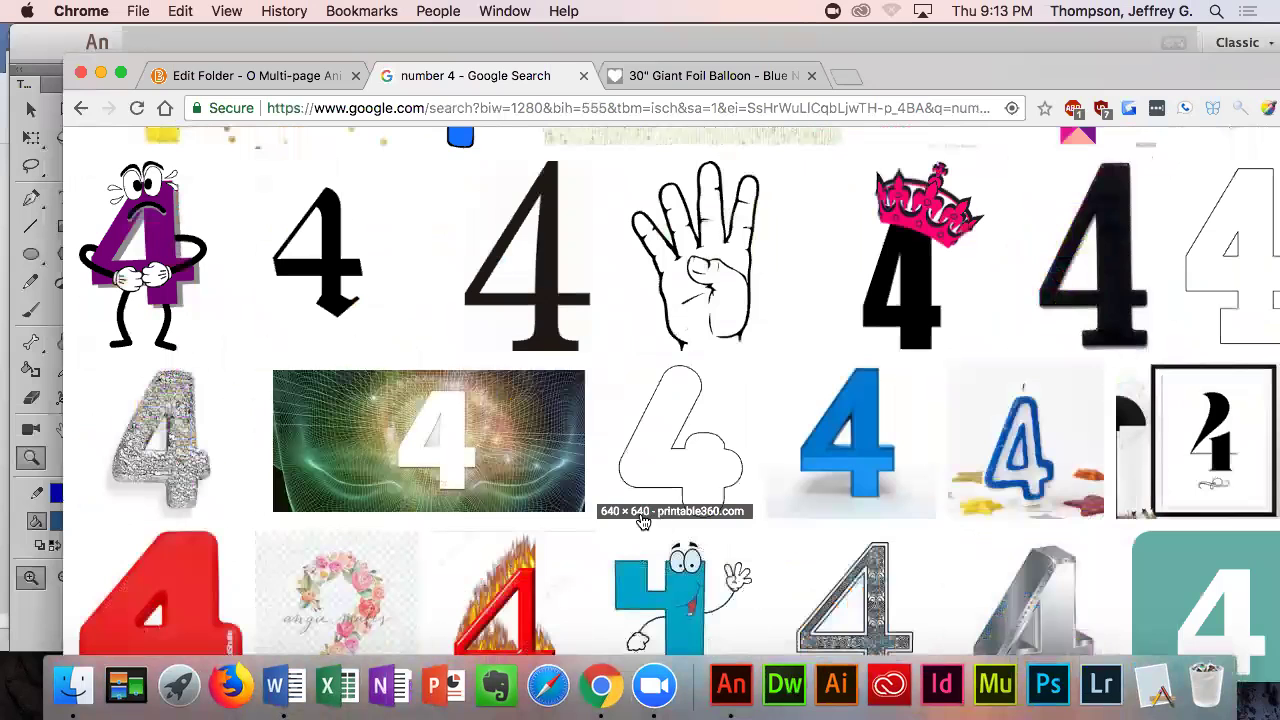
{"action": "left_click", "coordinate": [494, 440]}
{"action": "right_click", "coordinate": [488, 451]}
{"action": "left_click", "coordinate": [600, 429]}
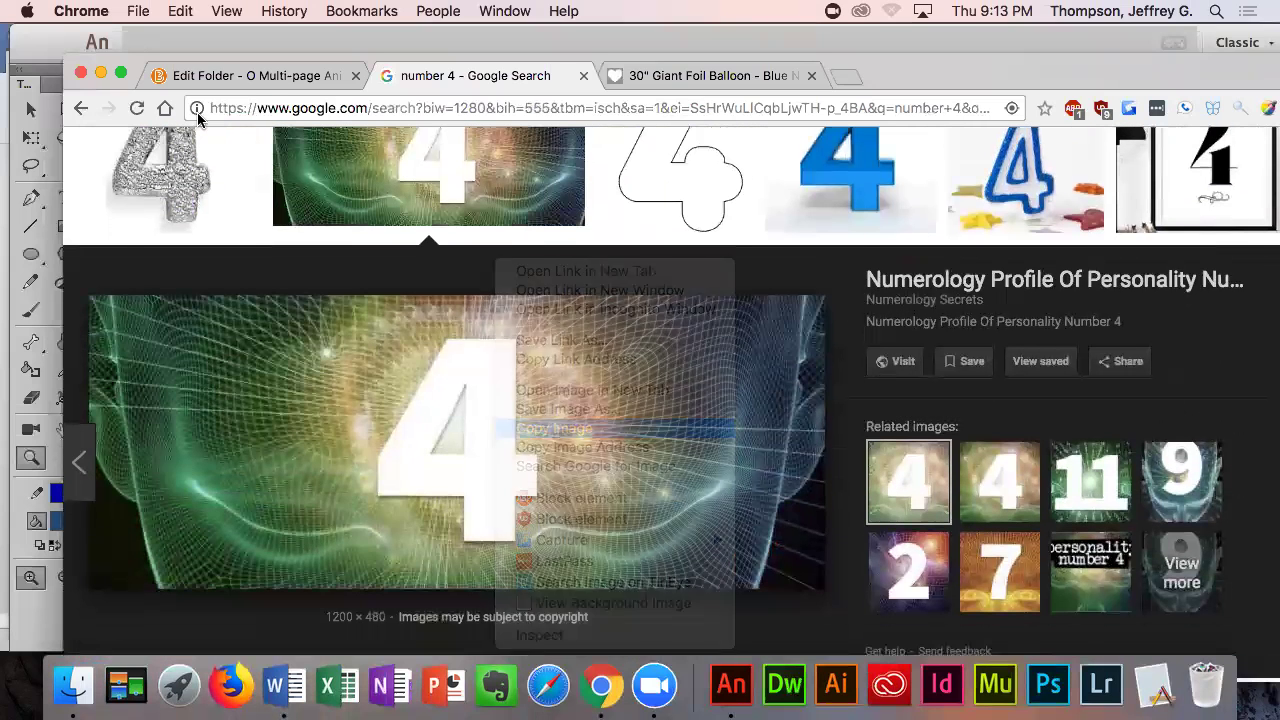
{"action": "left_click", "coordinate": [100, 72]}
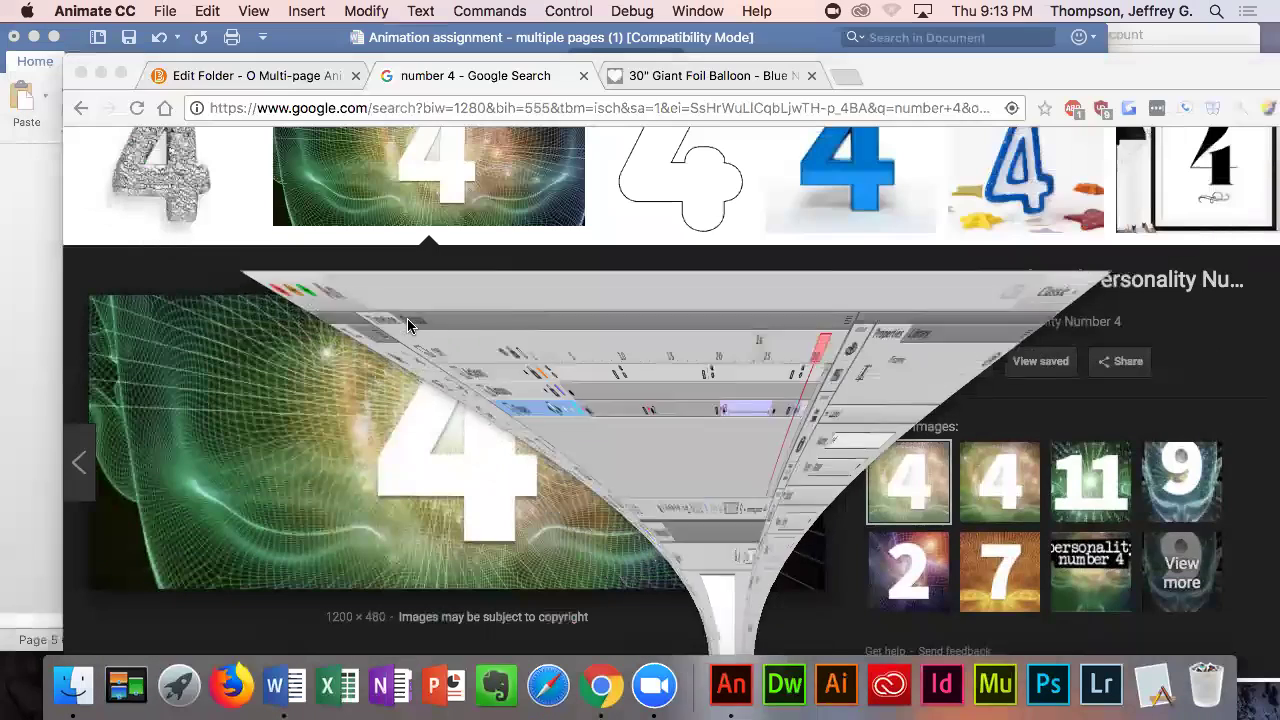
{"action": "left_click", "coordinate": [730, 687]}
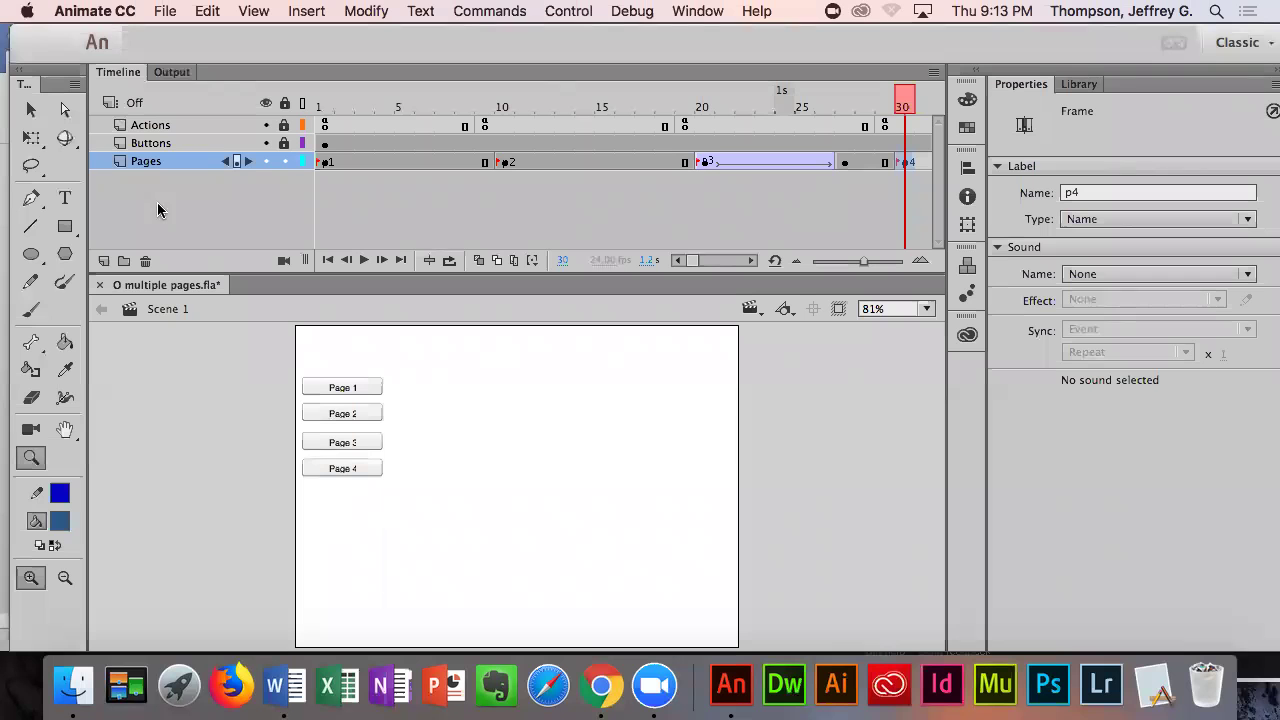
{"action": "left_click", "coordinate": [206, 10]}
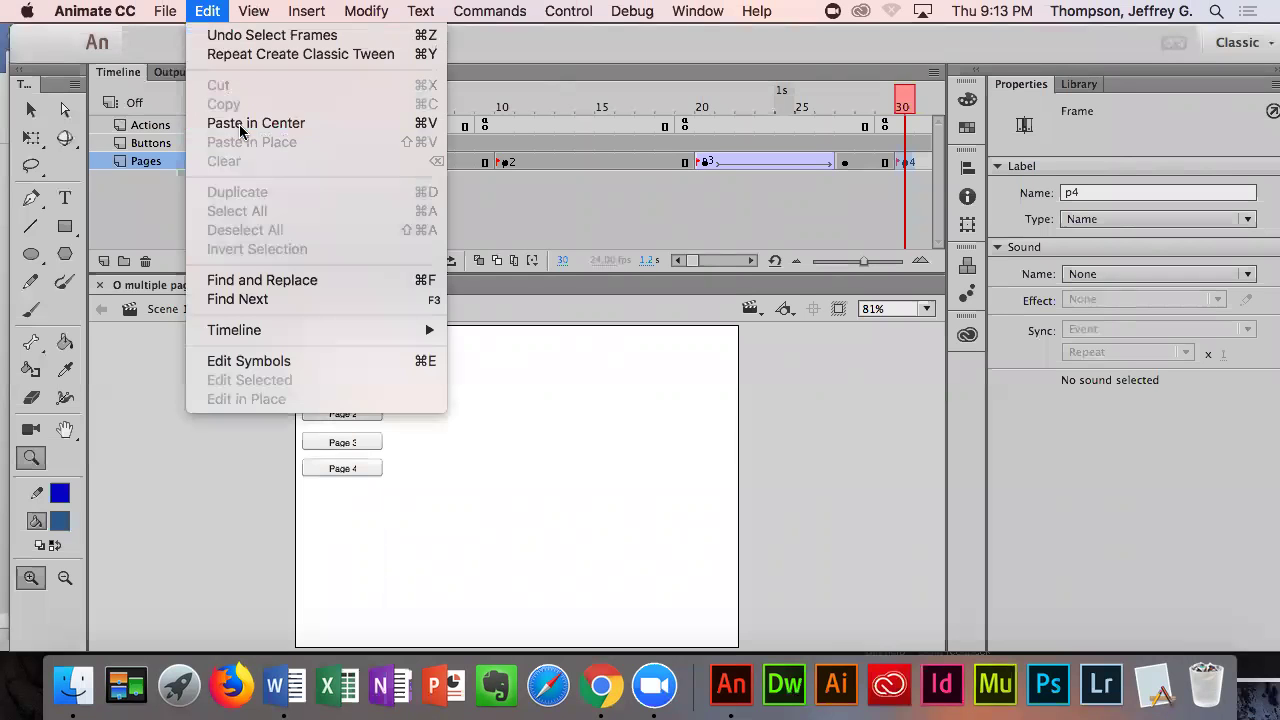
{"action": "left_click", "coordinate": [240, 123]}
{"action": "left_click_drag", "start_coordinate": [543, 490], "coordinate": [440, 476]}
{"action": "key", "text": "ctrl+z"}
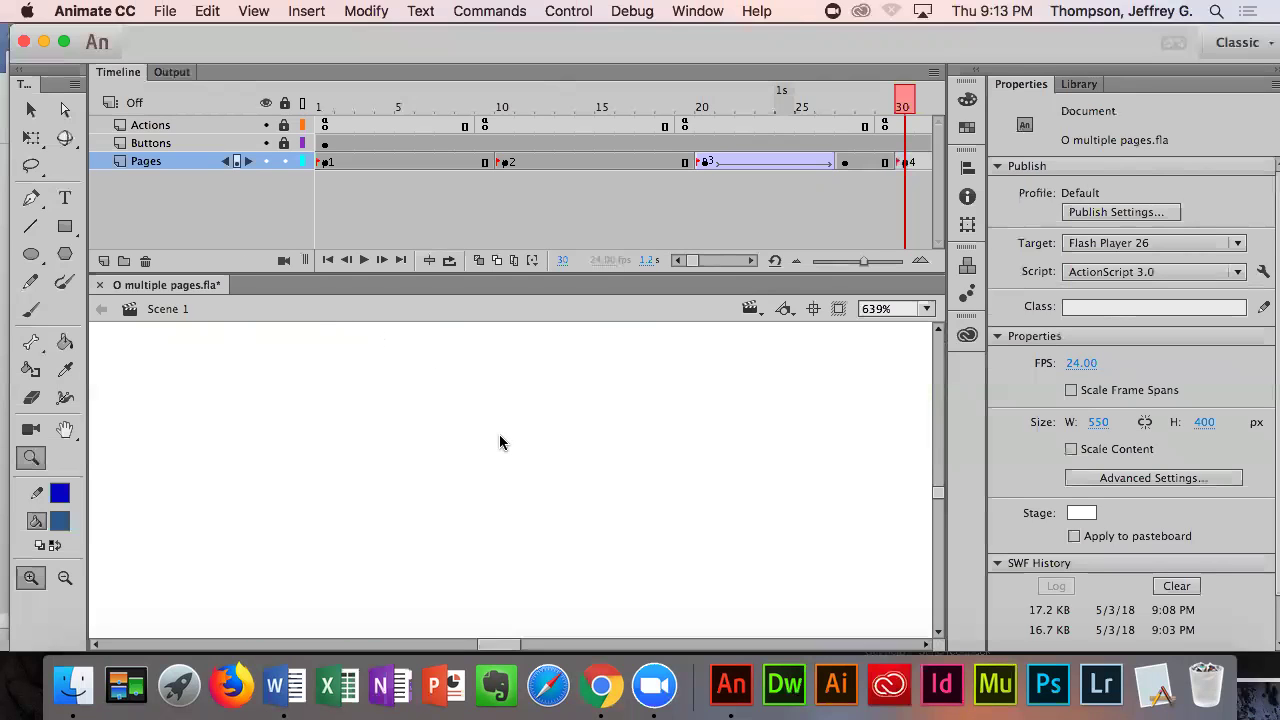
{"action": "left_click", "coordinate": [927, 309]}
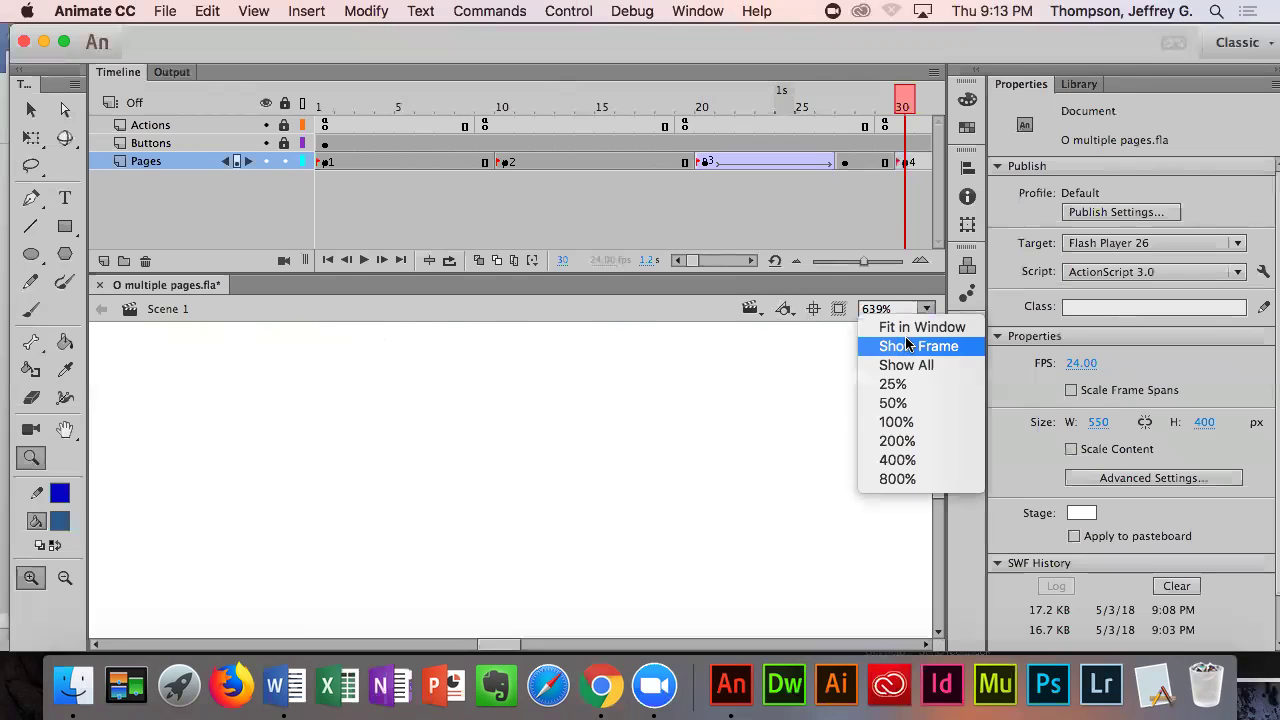
{"action": "left_click", "coordinate": [907, 345]}
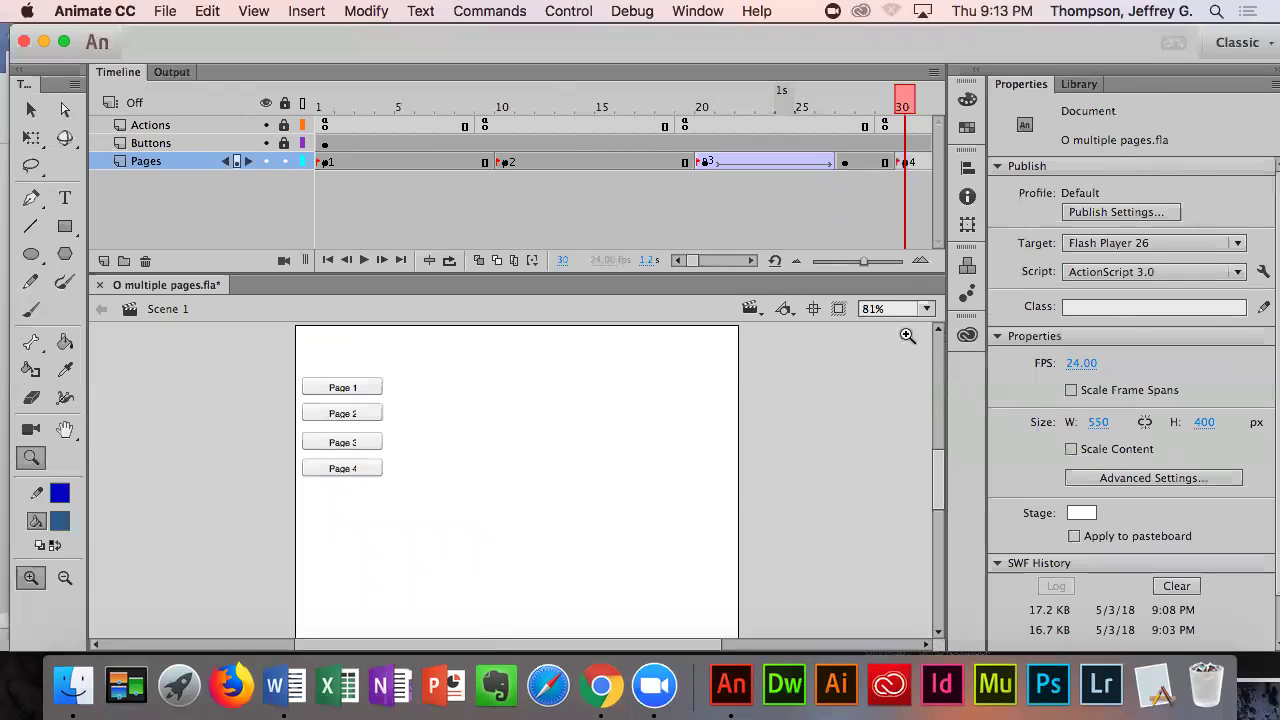
- Paste the copied number 4 image on p4 and move it to about X -318, Y -49 so the 4 is centered on the stage
{"action": "left_click", "coordinate": [205, 11]}
{"action": "left_click", "coordinate": [303, 123]}
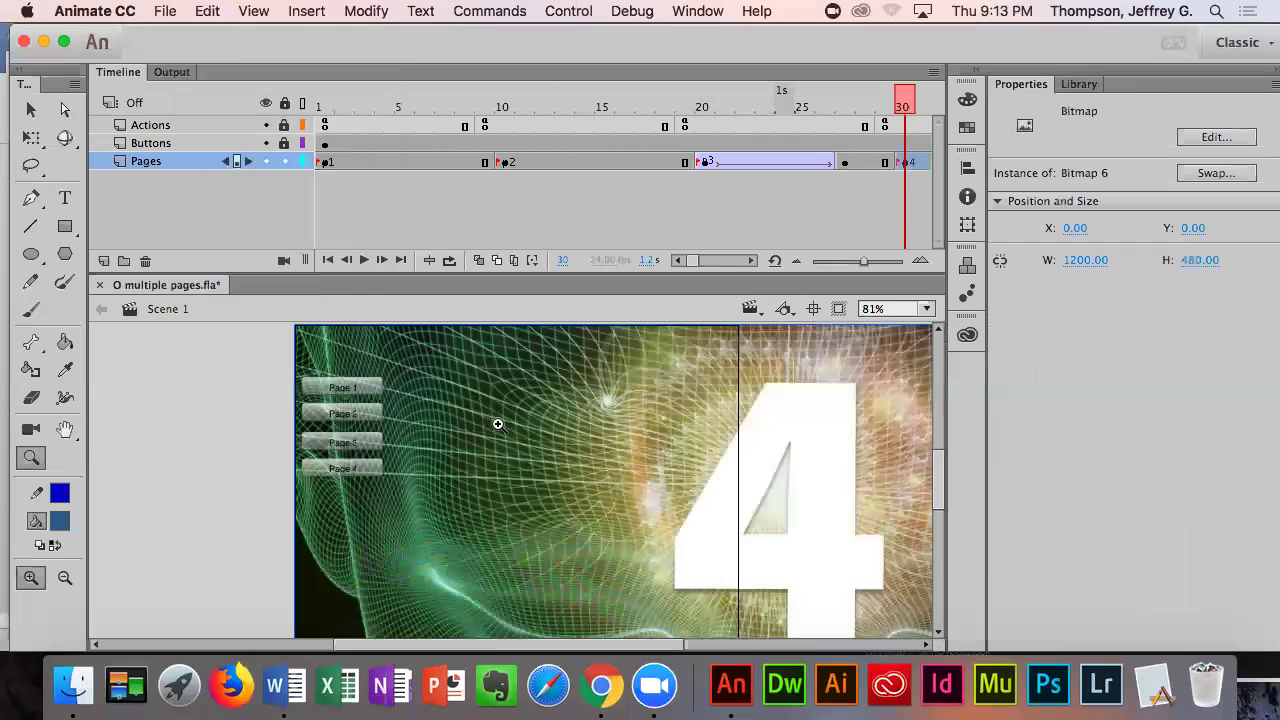
{"action": "left_click", "coordinate": [31, 110]}
{"action": "left_click_drag", "start_coordinate": [548, 435], "coordinate": [299, 388]}
- Test the movie and enlarge its preview window to check the four page buttons
{"action": "key", "text": "super+Return"}
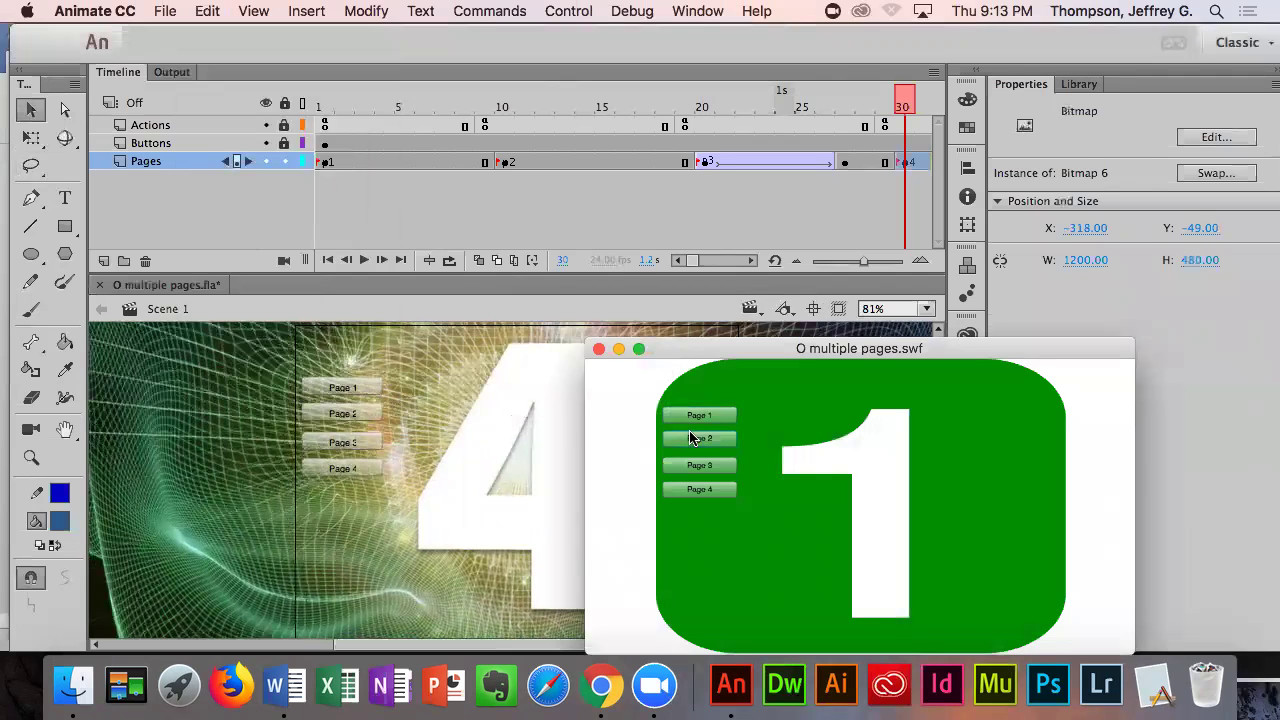
{"action": "left_click_drag", "start_coordinate": [722, 348], "coordinate": [364, 32]}
{"action": "left_click_drag", "start_coordinate": [770, 340], "coordinate": [1025, 610]}
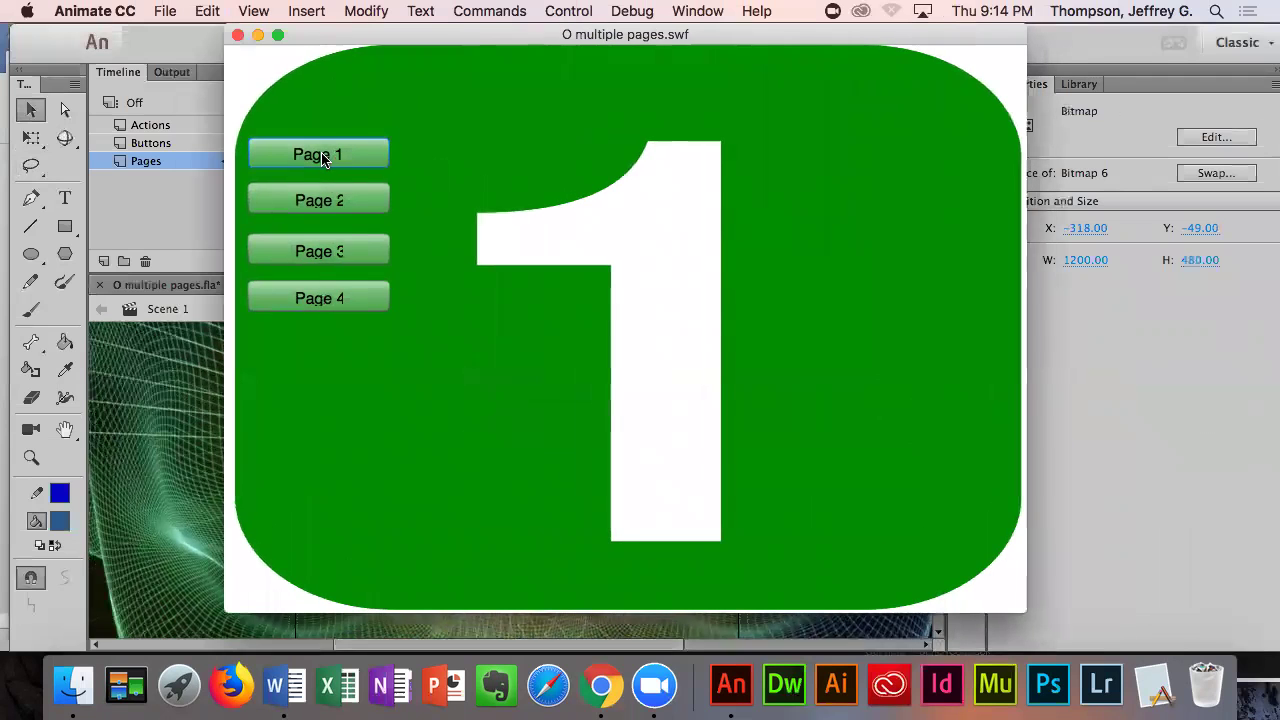
- Cycle repeatedly through the Page 1 to Page 4 buttons in the movie preview to check each page, and close the preview
{"action": "left_click", "coordinate": [330, 202]}
{"action": "left_click", "coordinate": [329, 251]}
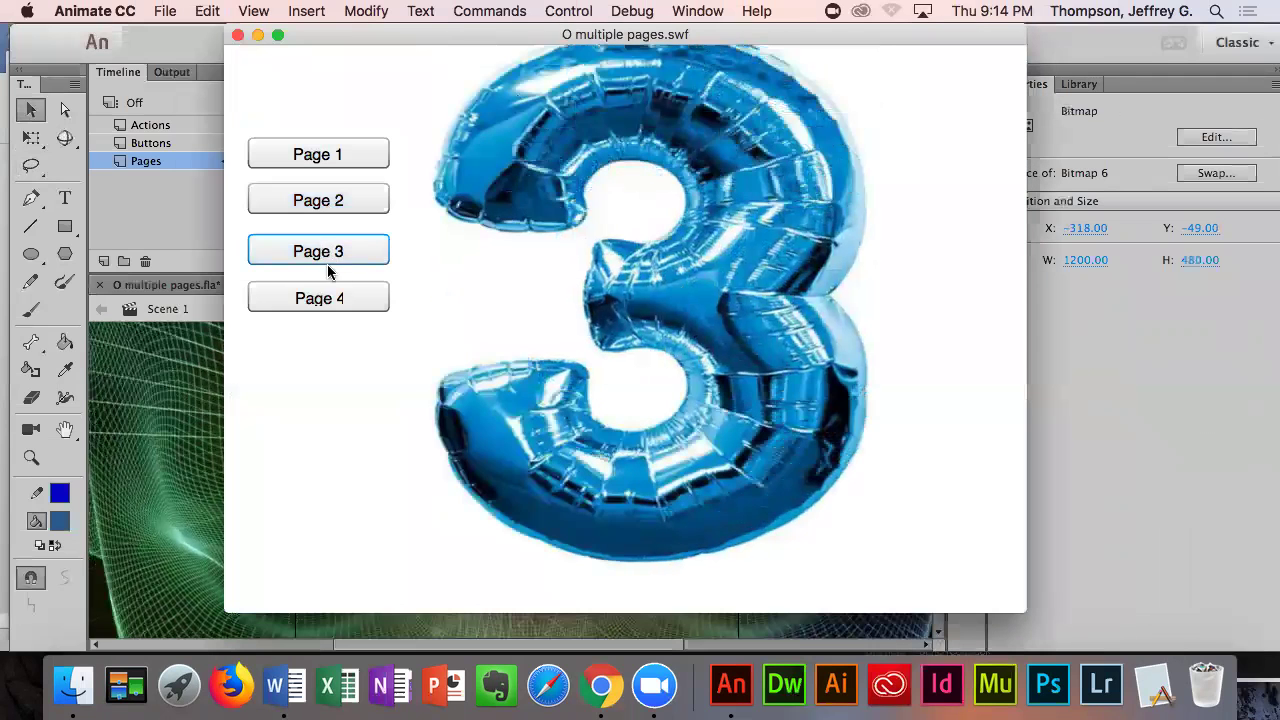
{"action": "left_click", "coordinate": [329, 296]}
{"action": "left_click", "coordinate": [330, 258]}
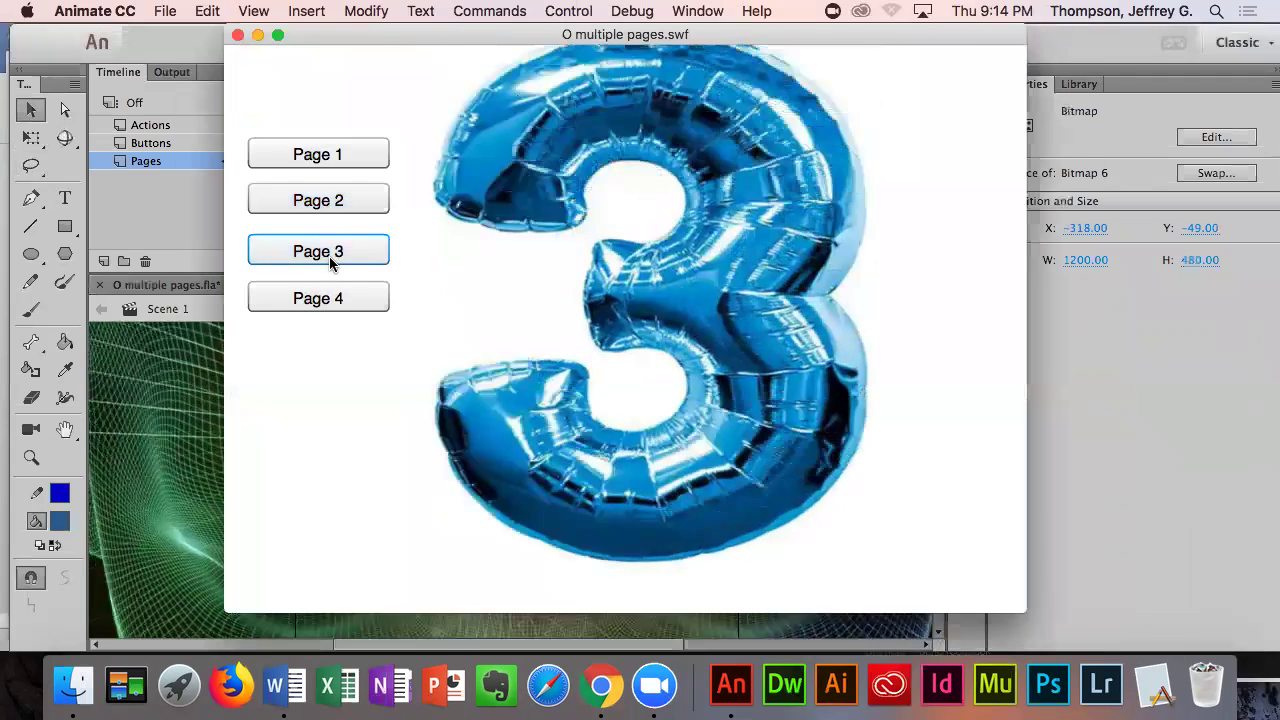
{"action": "left_click", "coordinate": [330, 203]}
{"action": "left_click", "coordinate": [340, 152]}
{"action": "left_click", "coordinate": [333, 201]}
{"action": "left_click", "coordinate": [331, 251]}
{"action": "left_click", "coordinate": [331, 297]}
{"action": "left_click", "coordinate": [326, 251]}
{"action": "left_click", "coordinate": [326, 201]}
{"action": "left_click", "coordinate": [324, 162]}
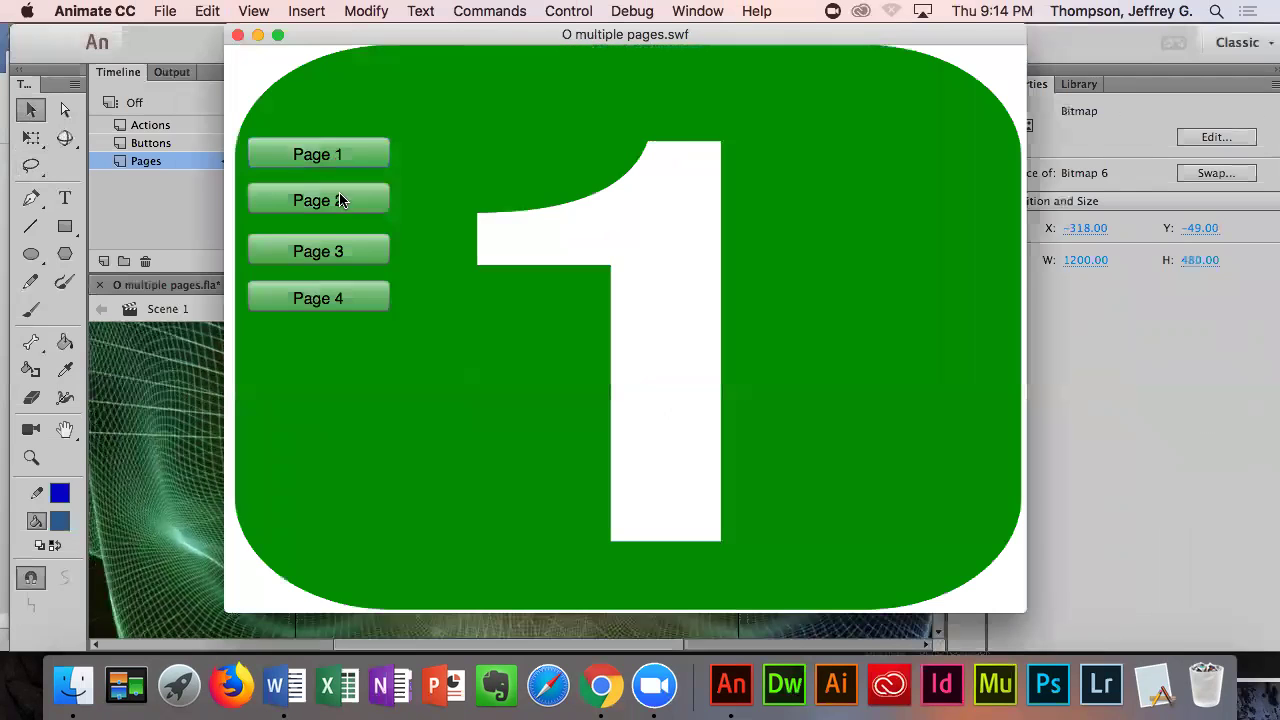
{"action": "left_click", "coordinate": [336, 251]}
{"action": "left_click", "coordinate": [331, 297]}
{"action": "left_click", "coordinate": [326, 257]}
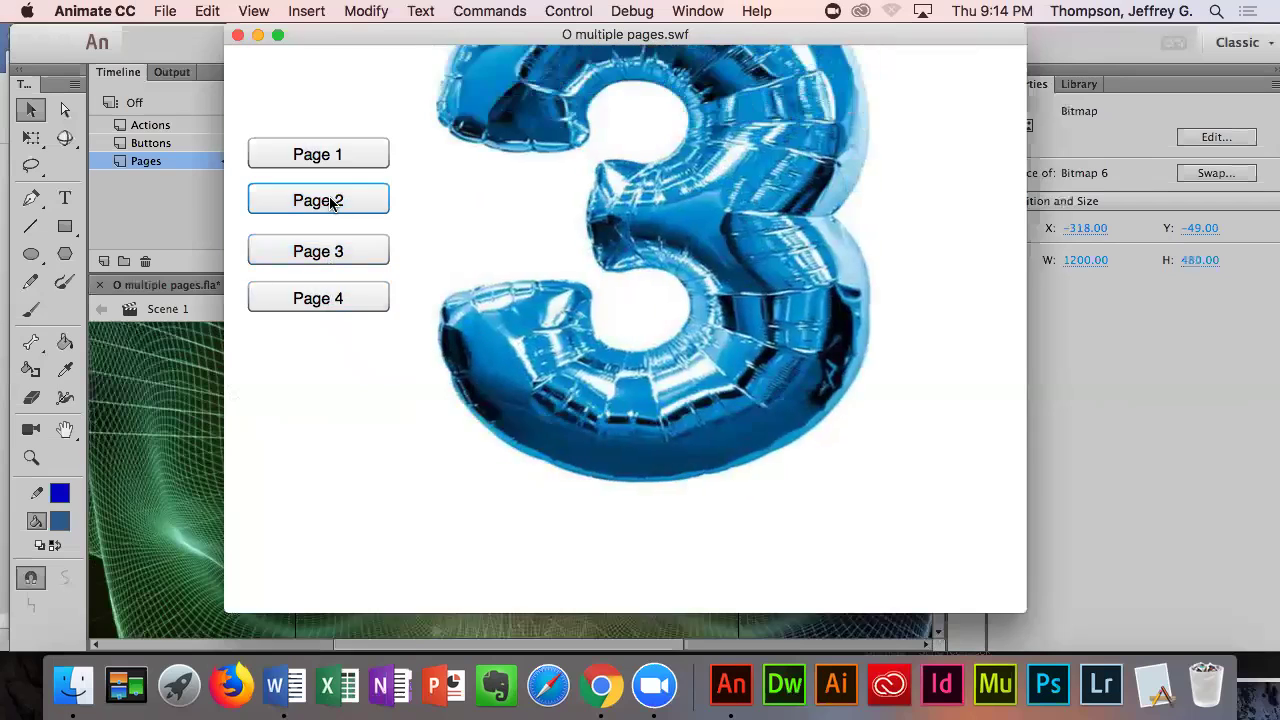
{"action": "left_click", "coordinate": [331, 203]}
{"action": "left_click", "coordinate": [323, 160]}
{"action": "left_click", "coordinate": [314, 203]}
{"action": "left_click", "coordinate": [316, 254]}
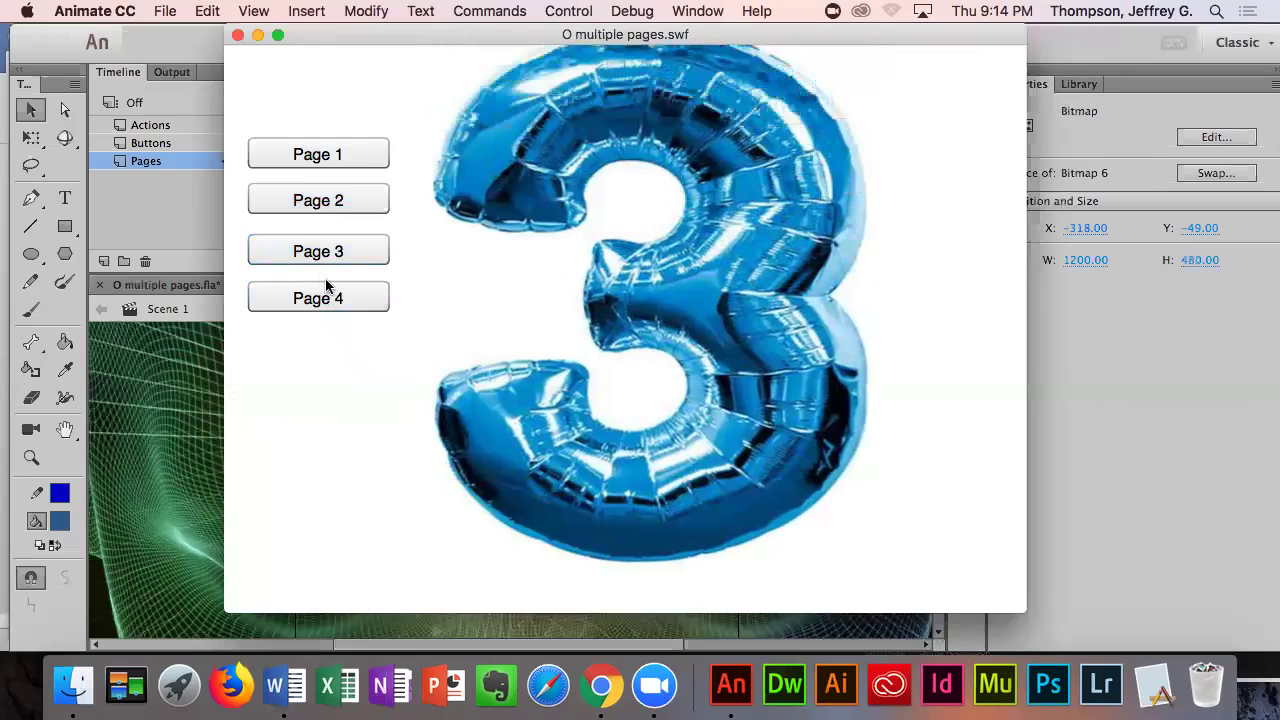
{"action": "left_click", "coordinate": [334, 297]}
{"action": "left_click", "coordinate": [323, 255]}
{"action": "left_click", "coordinate": [320, 205]}
{"action": "left_click", "coordinate": [322, 158]}
{"action": "left_click", "coordinate": [328, 210]}
{"action": "left_click", "coordinate": [327, 255]}
{"action": "left_click", "coordinate": [335, 303]}
{"action": "left_click", "coordinate": [330, 253]}
{"action": "left_click", "coordinate": [326, 206]}
{"action": "left_click", "coordinate": [317, 160]}
{"action": "left_click", "coordinate": [320, 203]}
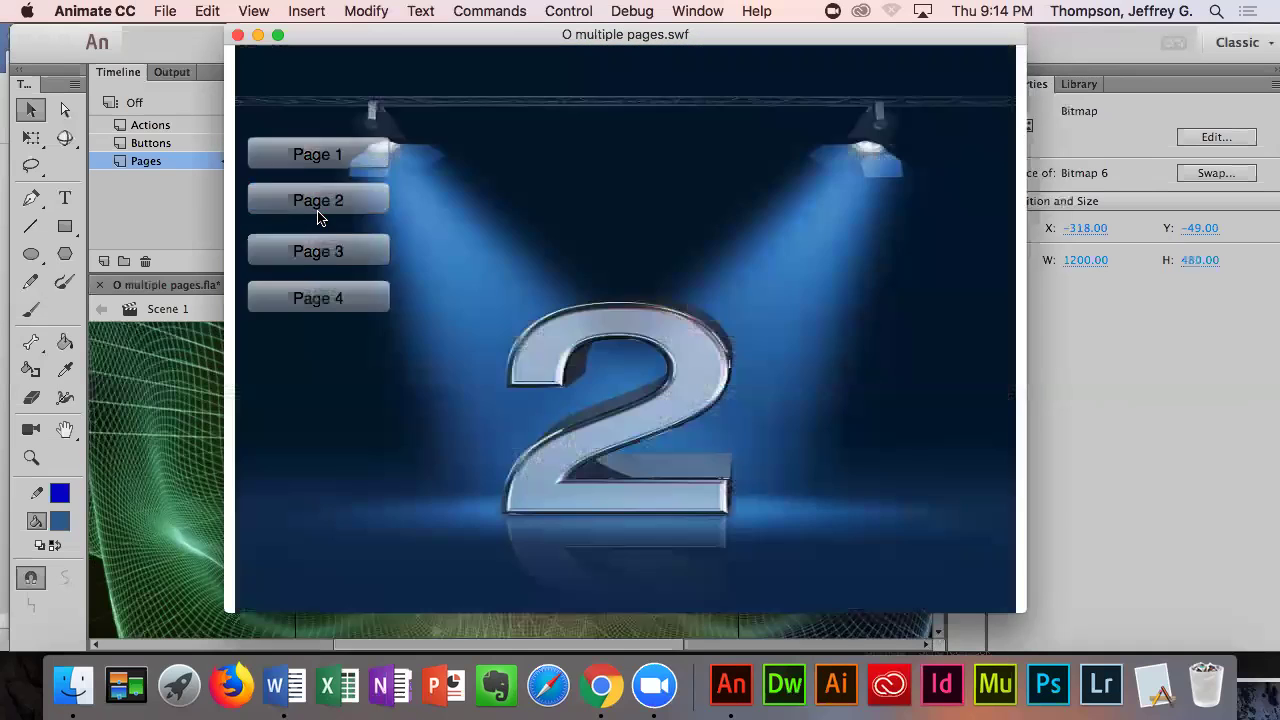
{"action": "left_click", "coordinate": [308, 251]}
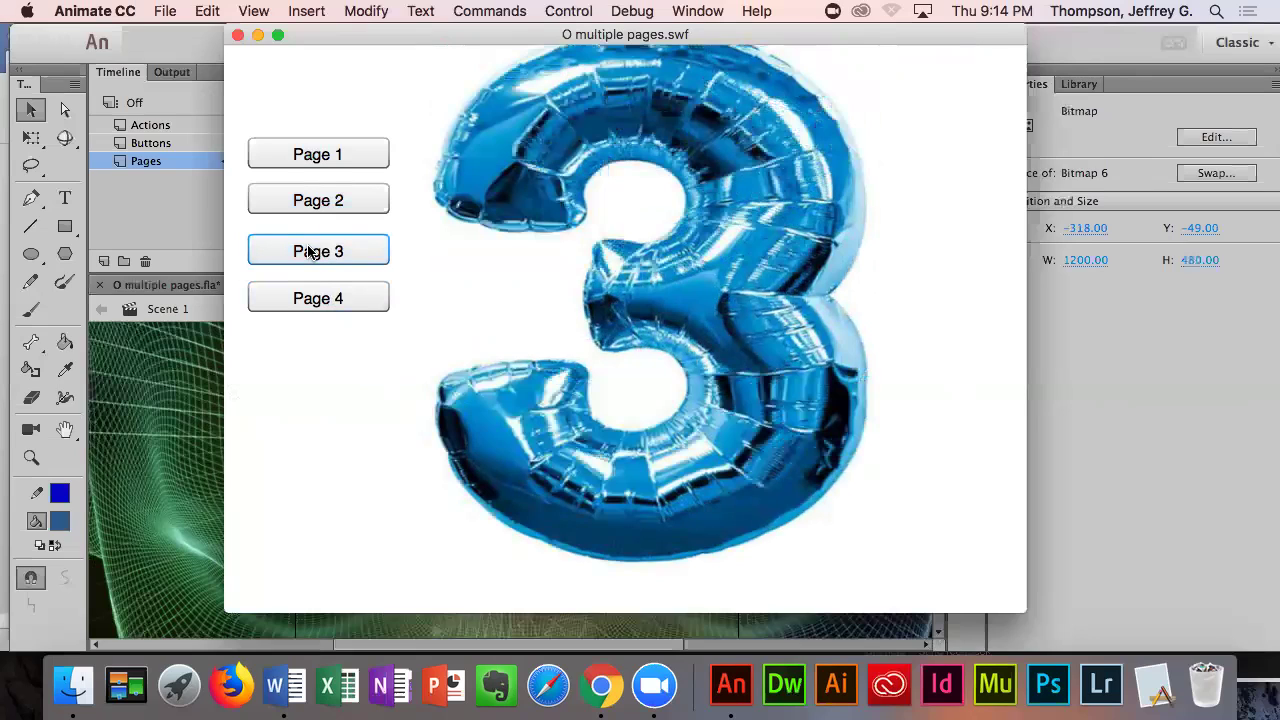
{"action": "left_click", "coordinate": [238, 35]}
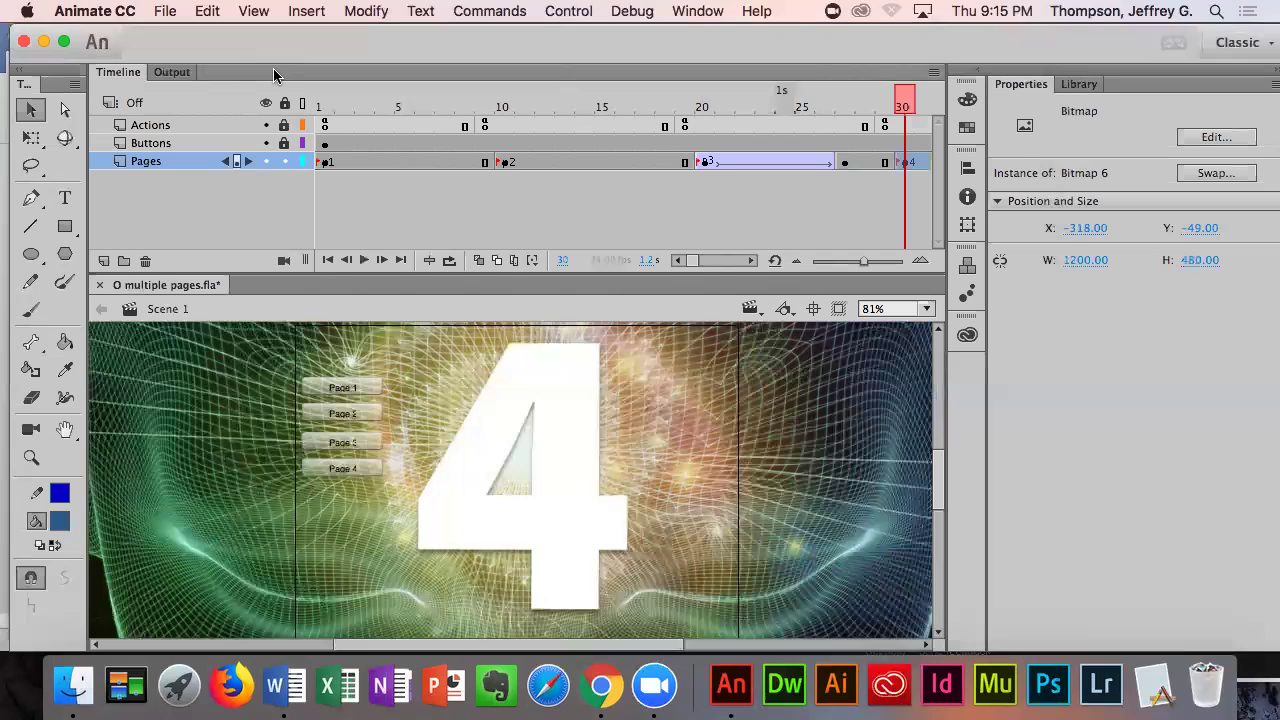
- Open the script on frame 1 of the Actions layer and examine its button event listeners and gotoAndPlay handlers, then close it
{"action": "left_click", "coordinate": [325, 124]}
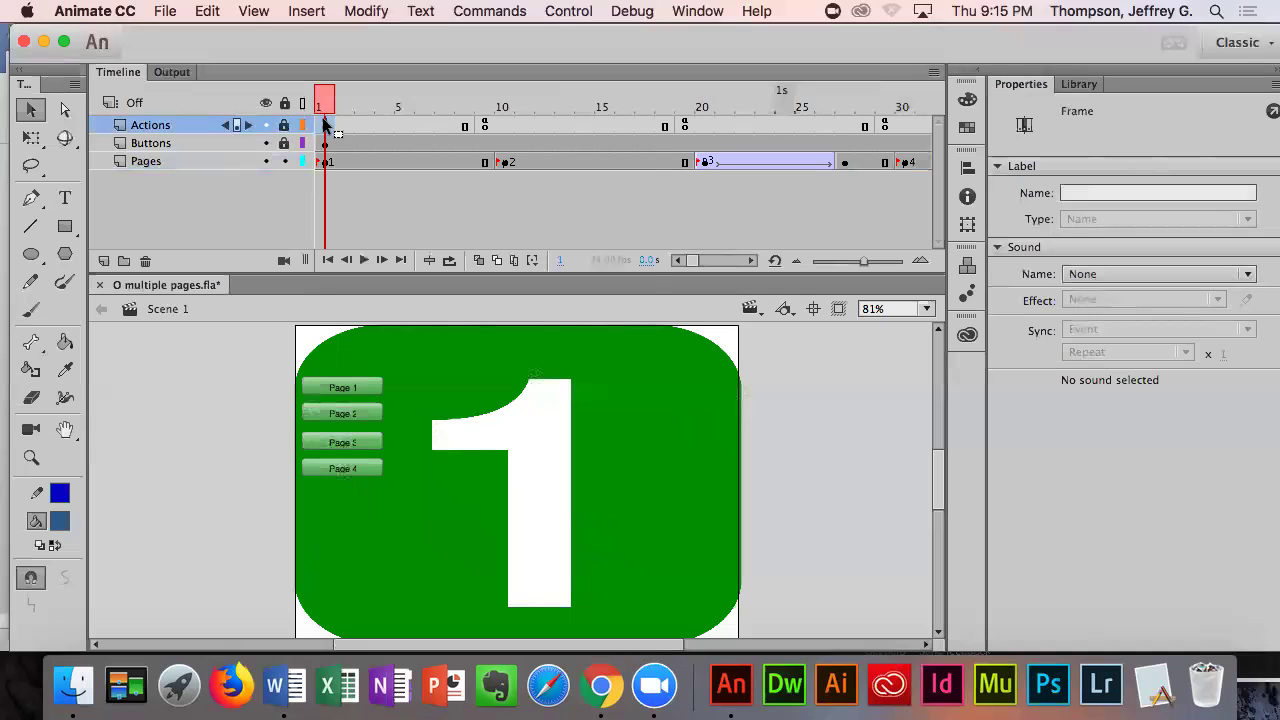
{"action": "right_click", "coordinate": [325, 124]}
{"action": "left_click", "coordinate": [410, 632]}
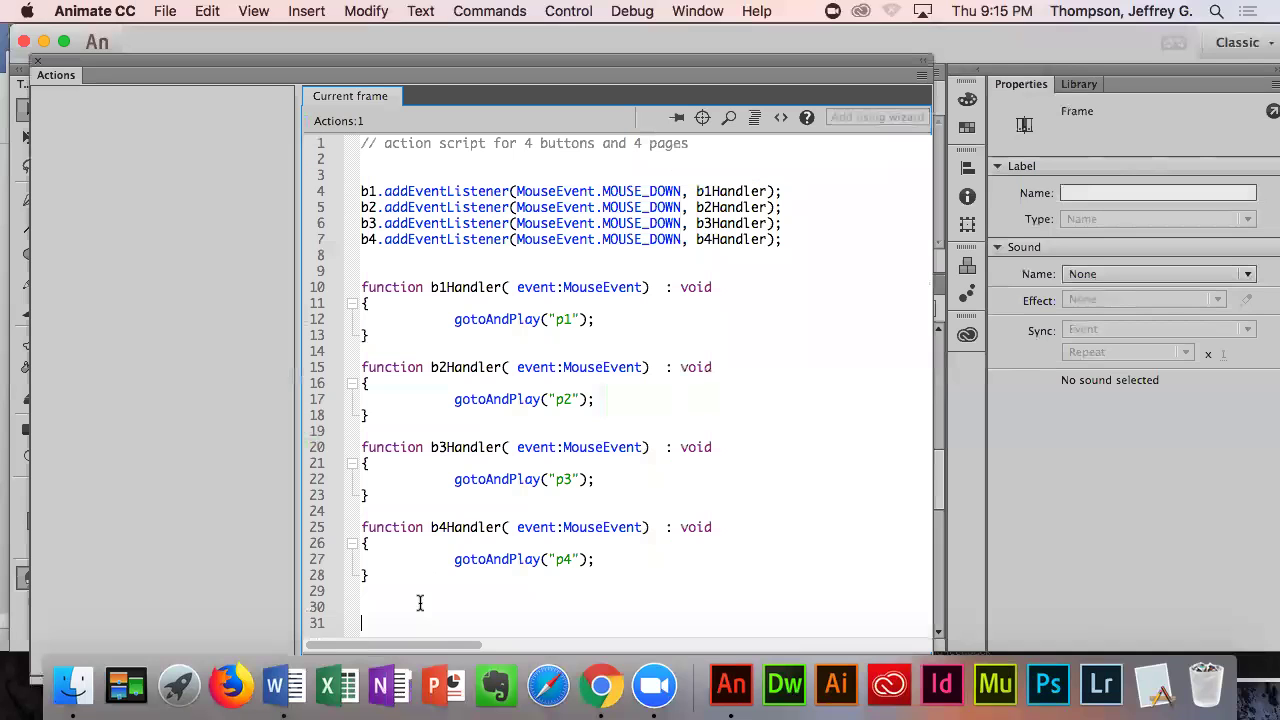
{"action": "double_click", "coordinate": [752, 190]}
{"action": "left_click", "coordinate": [608, 326]}
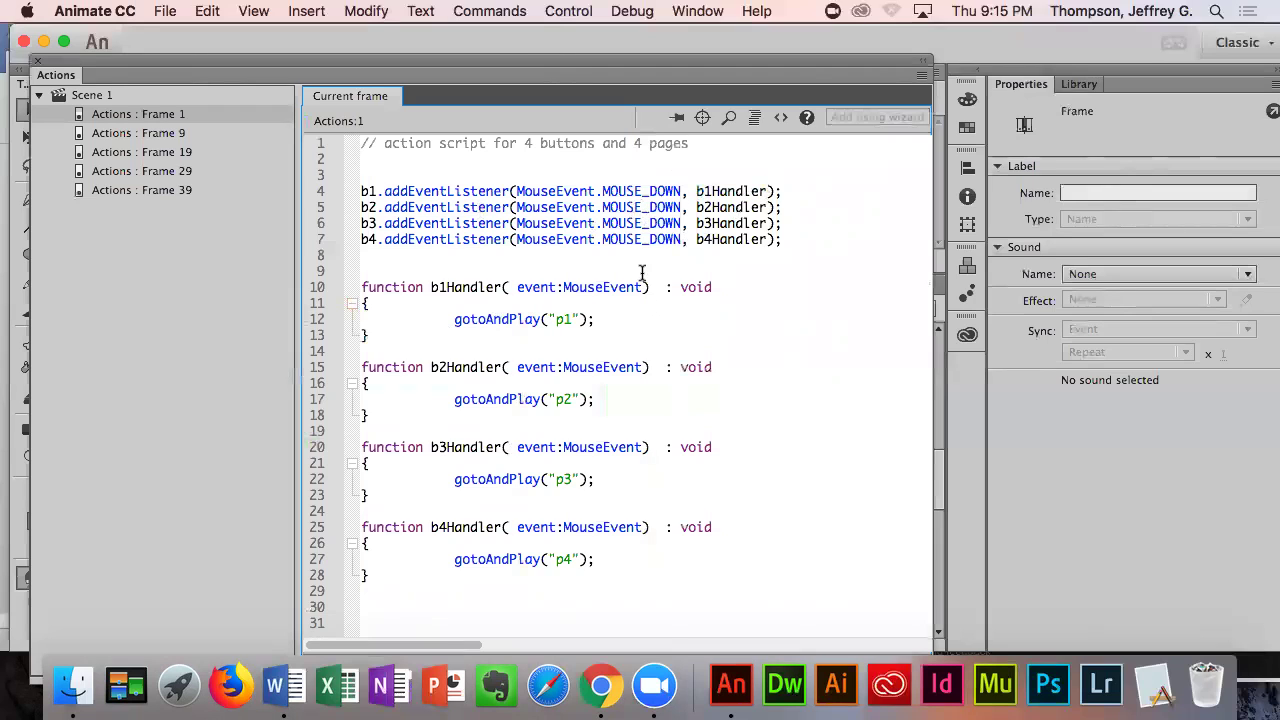
{"action": "left_click_drag", "start_coordinate": [596, 399], "coordinate": [456, 399]}
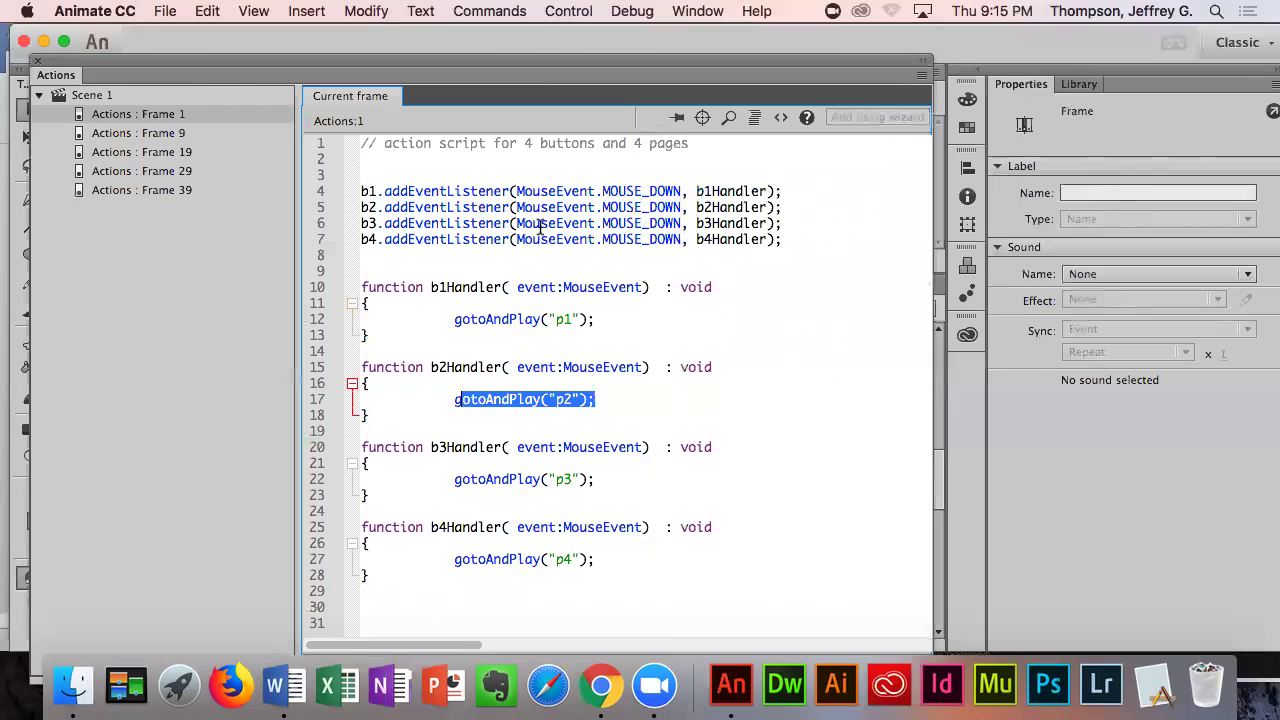
{"action": "left_click", "coordinate": [500, 391]}
{"action": "left_click_drag", "start_coordinate": [456, 479], "coordinate": [575, 479]}
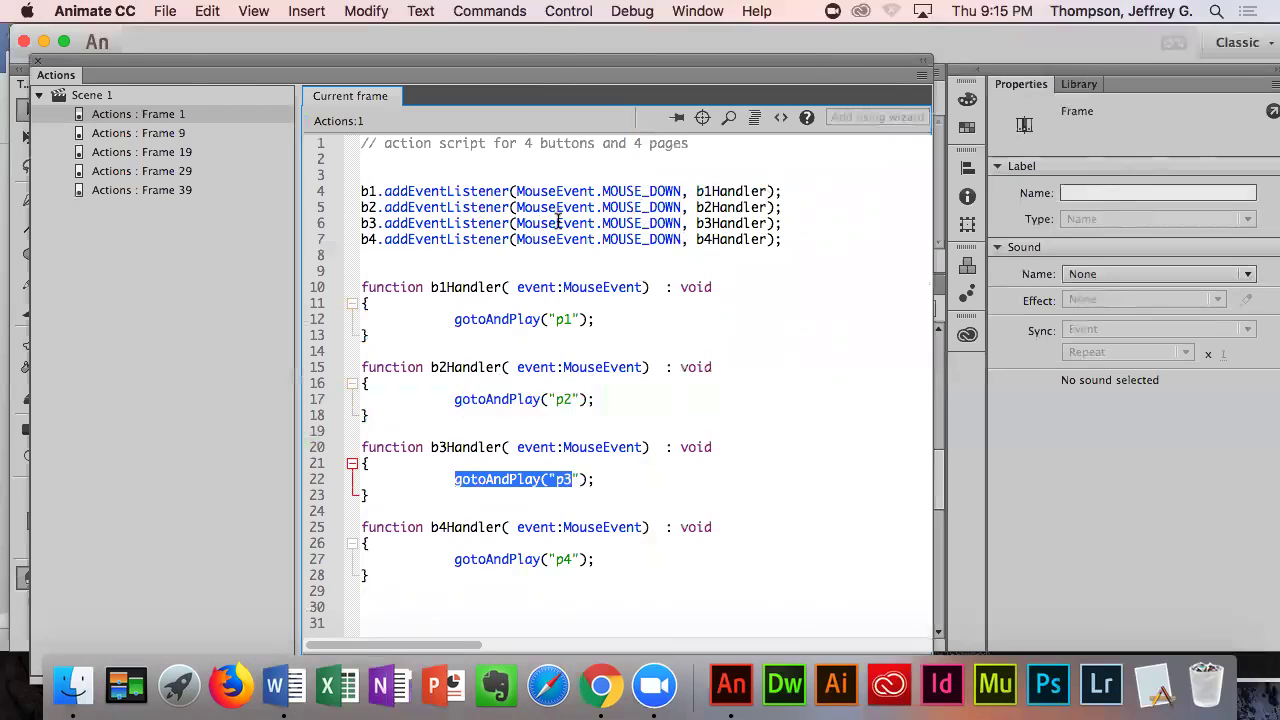
{"action": "left_click", "coordinate": [458, 559]}
{"action": "left_click_drag", "start_coordinate": [792, 240], "coordinate": [351, 232]}
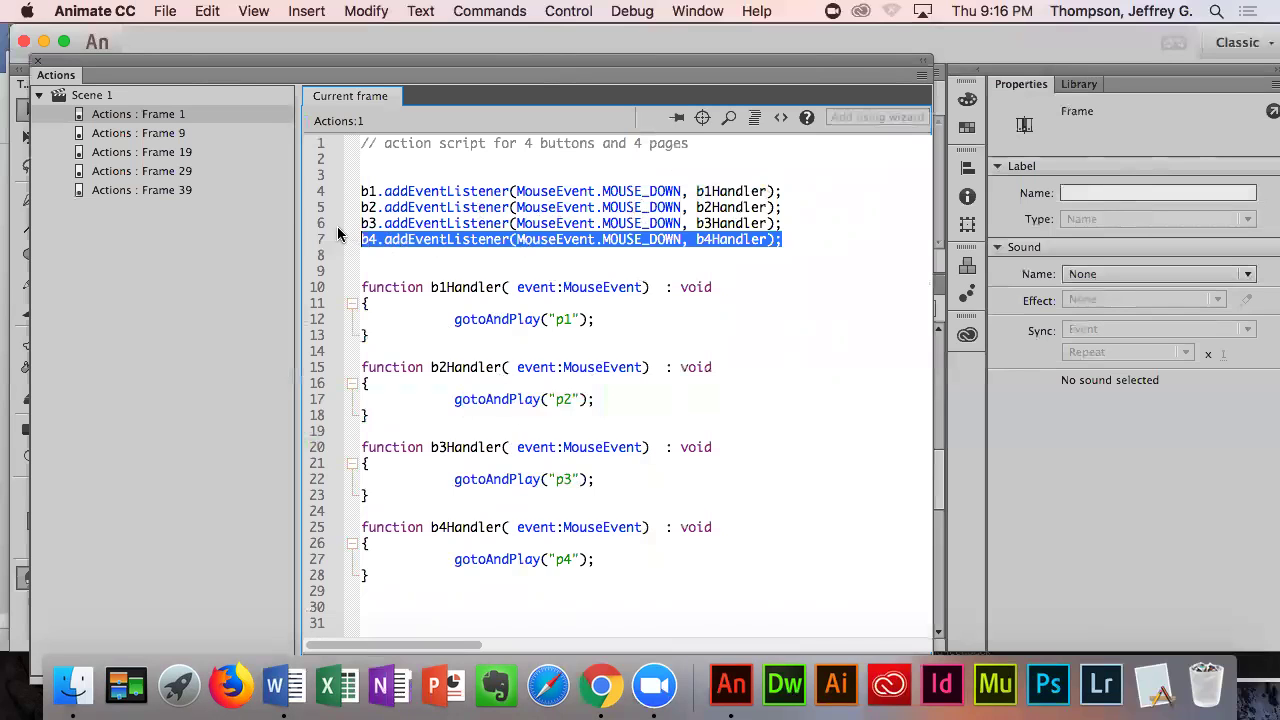
{"action": "left_click_drag", "start_coordinate": [133, 74], "coordinate": [161, 85]}
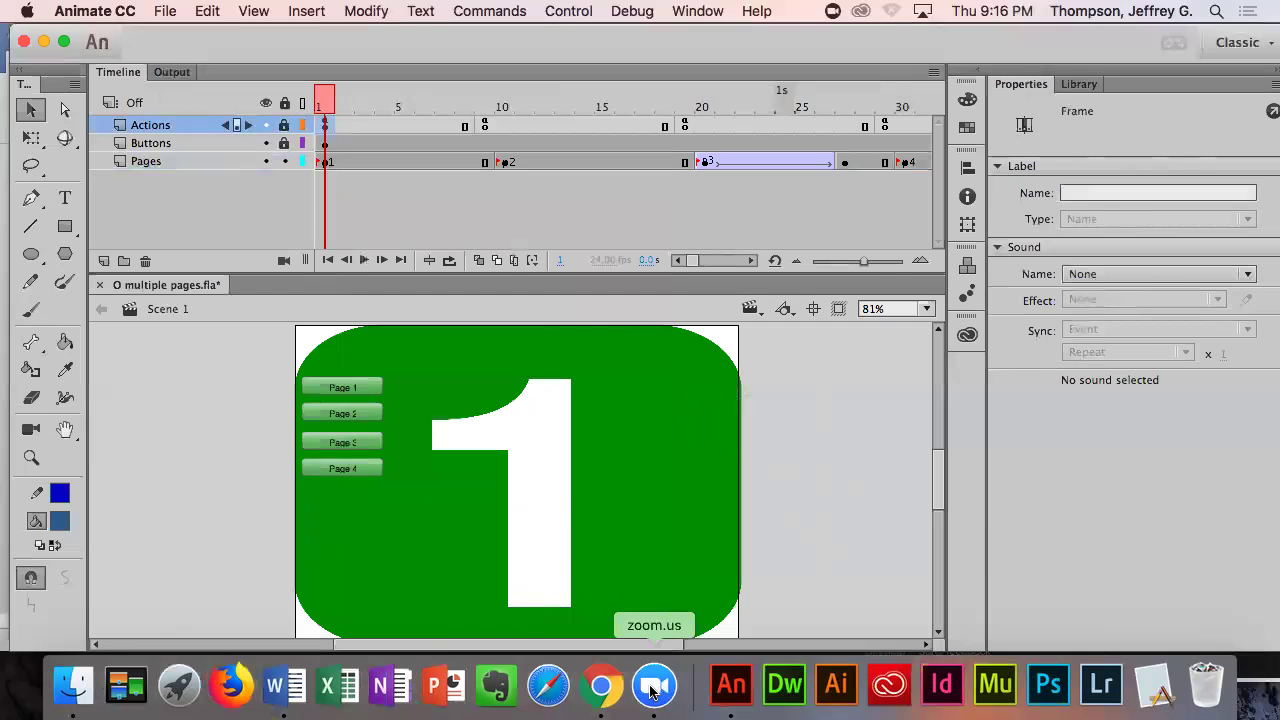
- Save the Animate document, and save a copy on the Desktop as "O multiple pages part 2.fla"
{"action": "left_click", "coordinate": [600, 685]}
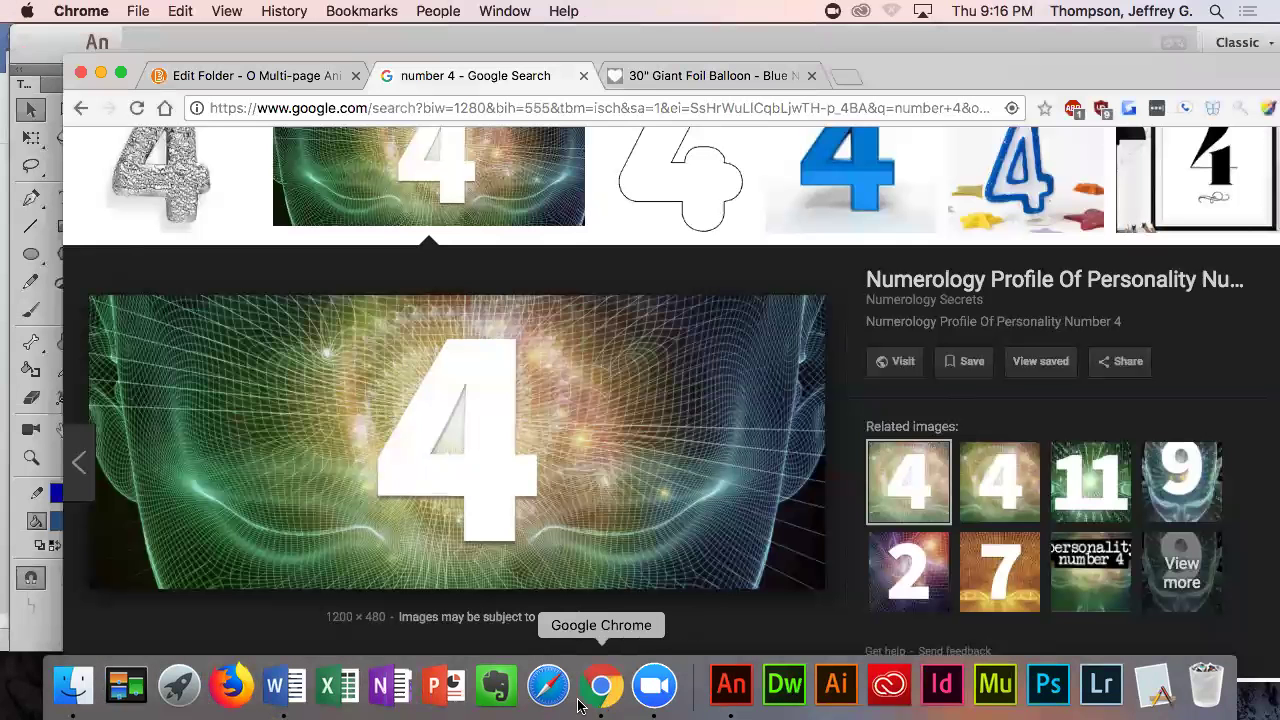
{"action": "left_click", "coordinate": [736, 690]}
{"action": "left_click", "coordinate": [165, 10]}
{"action": "left_click", "coordinate": [187, 162]}
{"action": "left_click", "coordinate": [165, 10]}
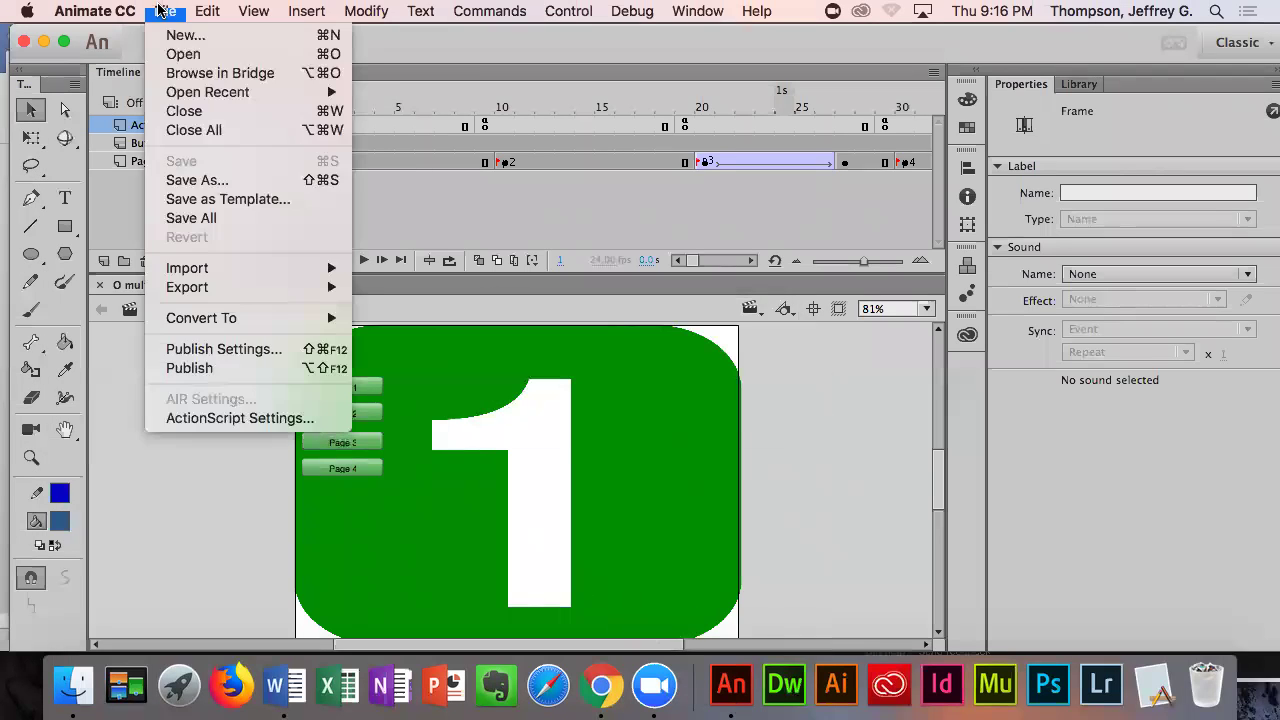
{"action": "left_click", "coordinate": [210, 185]}
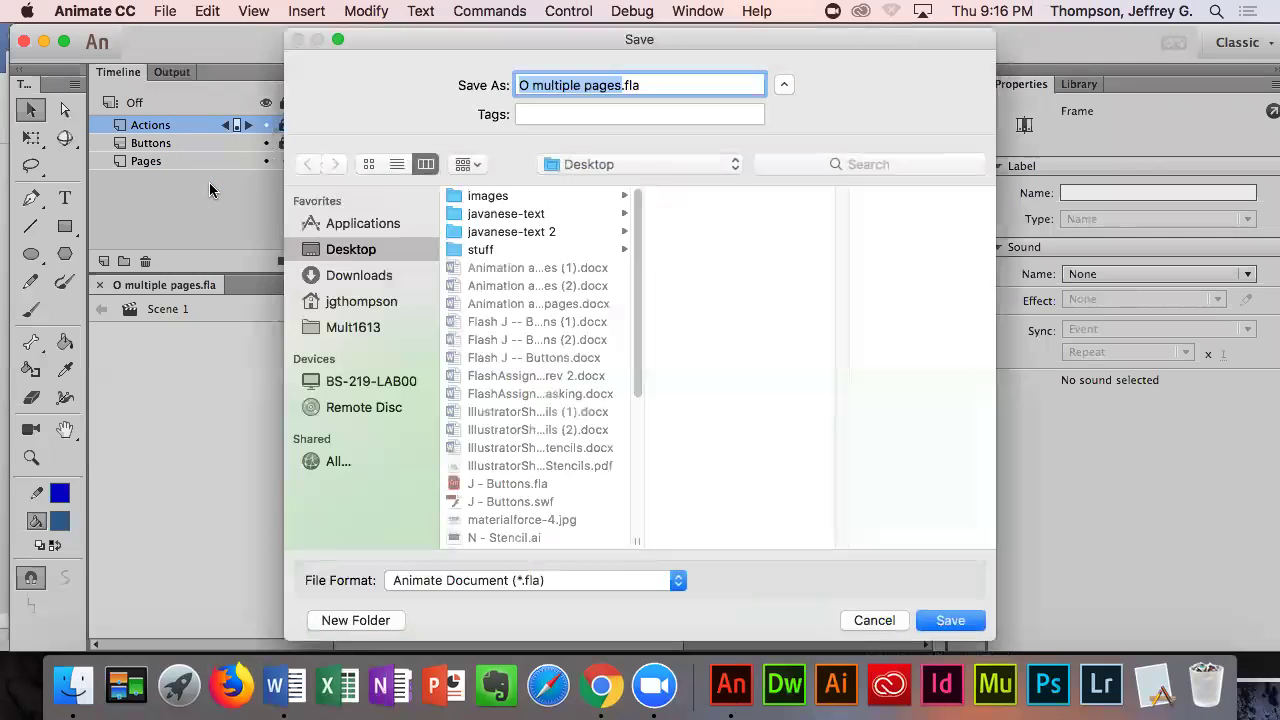
{"action": "left_click", "coordinate": [621, 87]}
{"action": "type", "text": "part 2"}
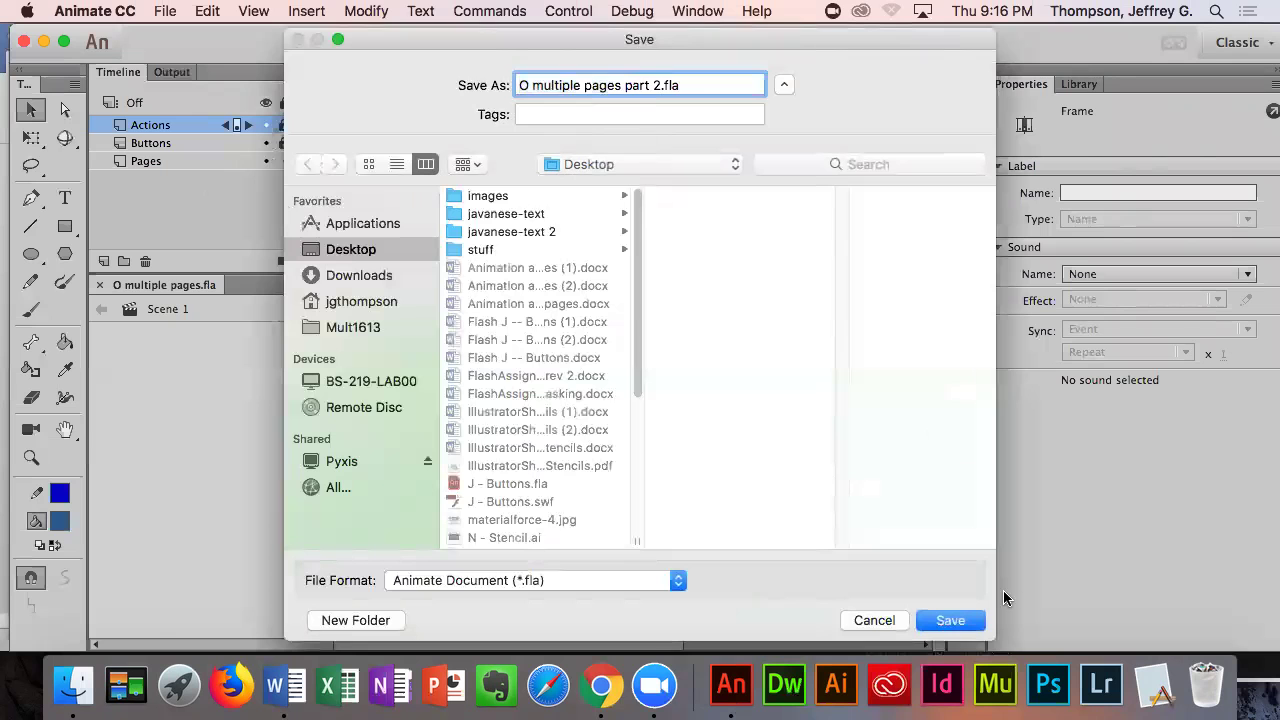
{"action": "left_click", "coordinate": [968, 621]}
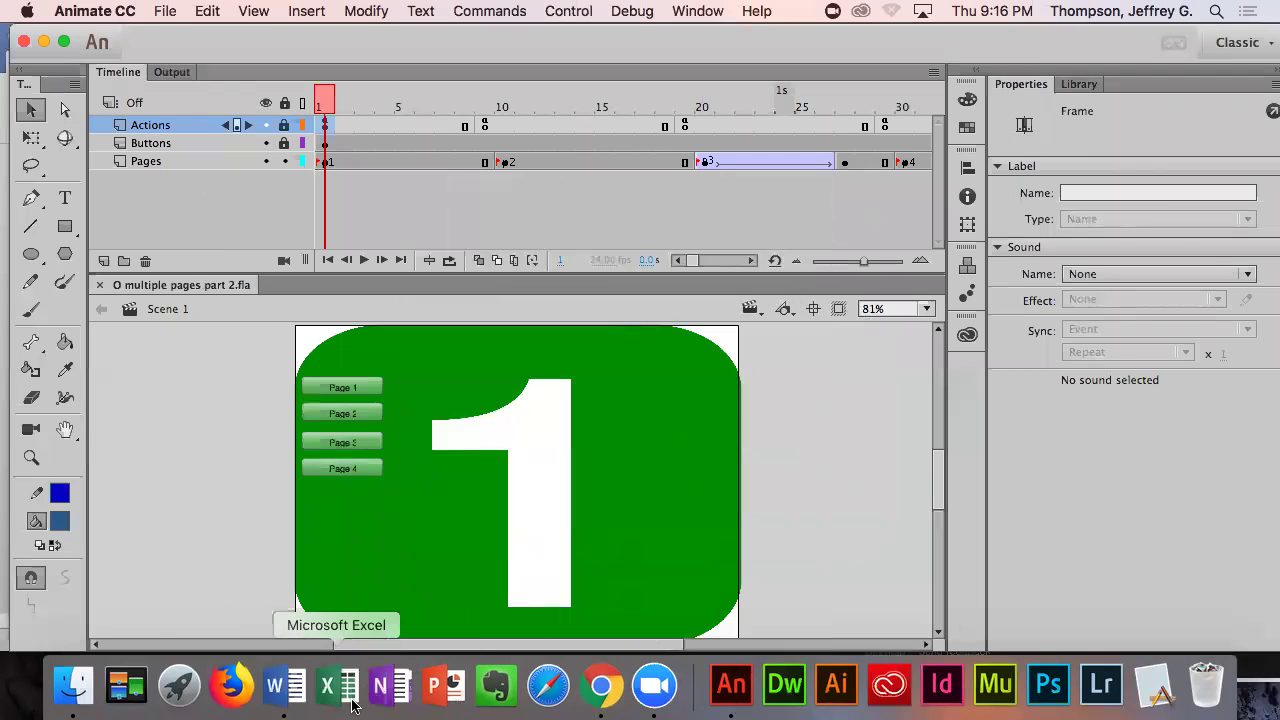
- Switch to Chrome and cancel editing the O Multi-page Animation submission folder
{"action": "left_click", "coordinate": [600, 685]}
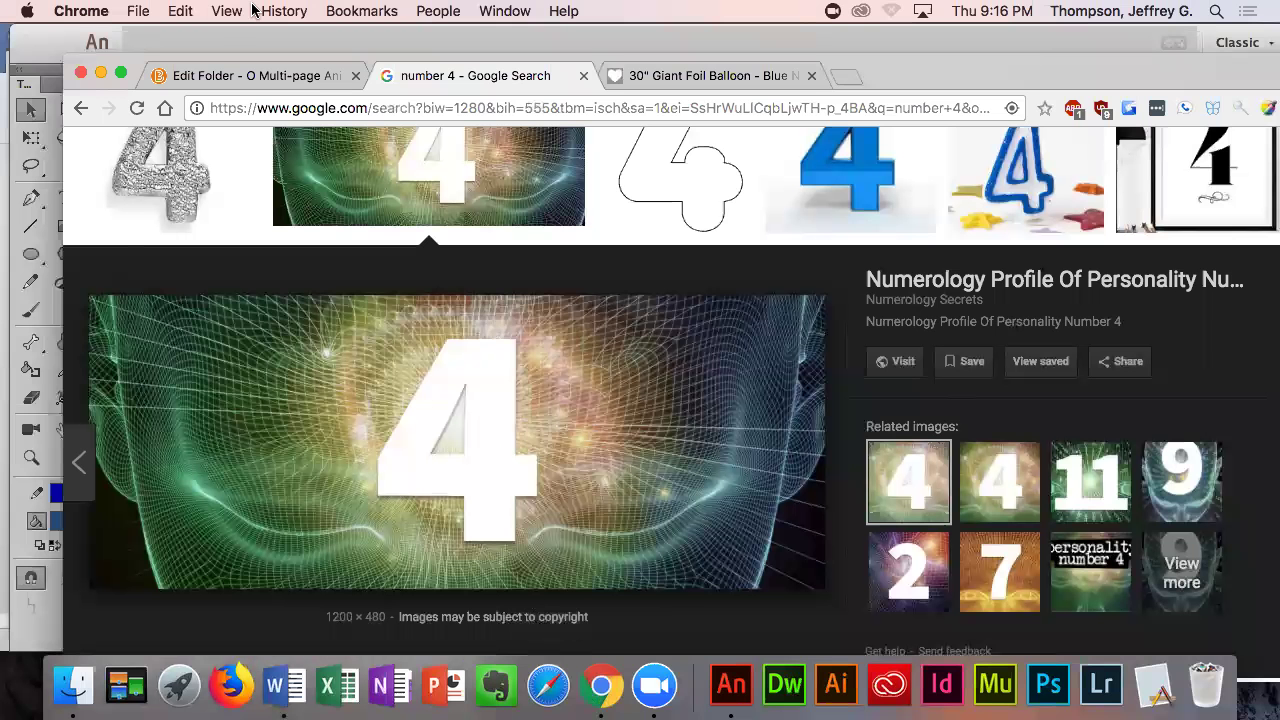
{"action": "left_click", "coordinate": [210, 76]}
{"action": "scroll", "coordinate": [411, 406], "scroll_direction": "down", "scroll_amount": 15}
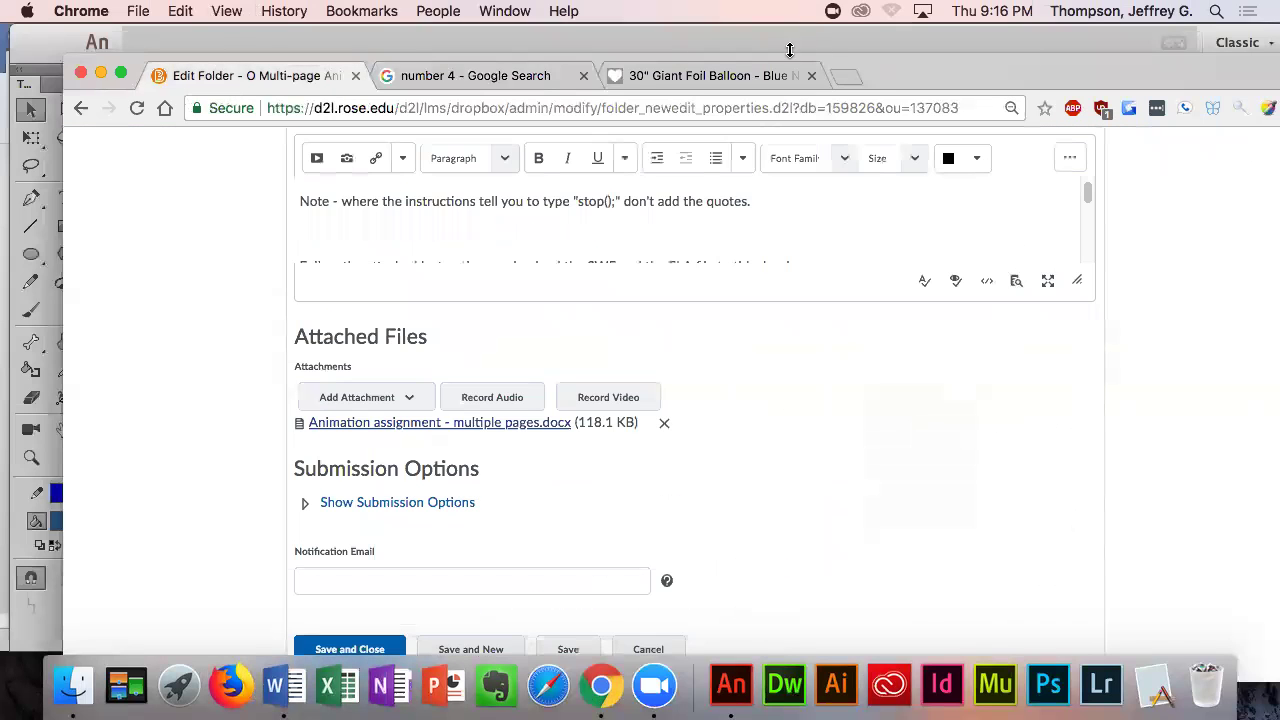
{"action": "left_click", "coordinate": [486, 50]}
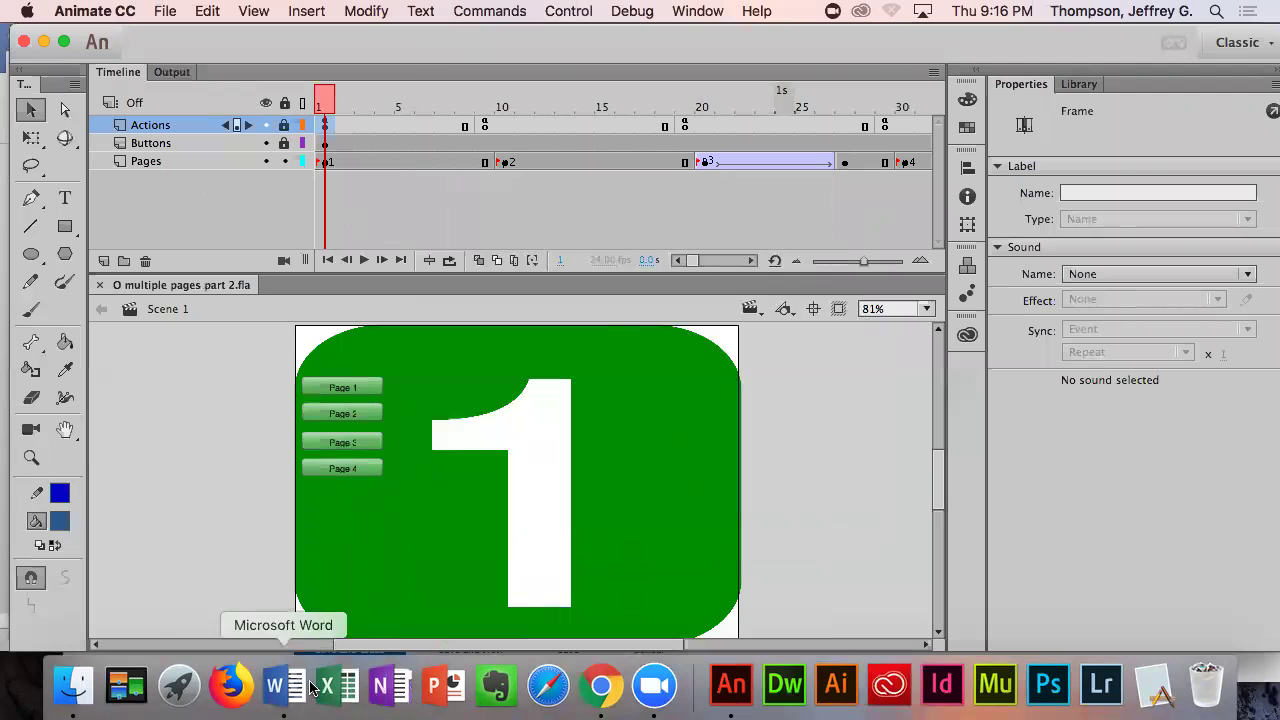
{"action": "left_click", "coordinate": [601, 685]}
{"action": "left_click", "coordinate": [648, 649]}
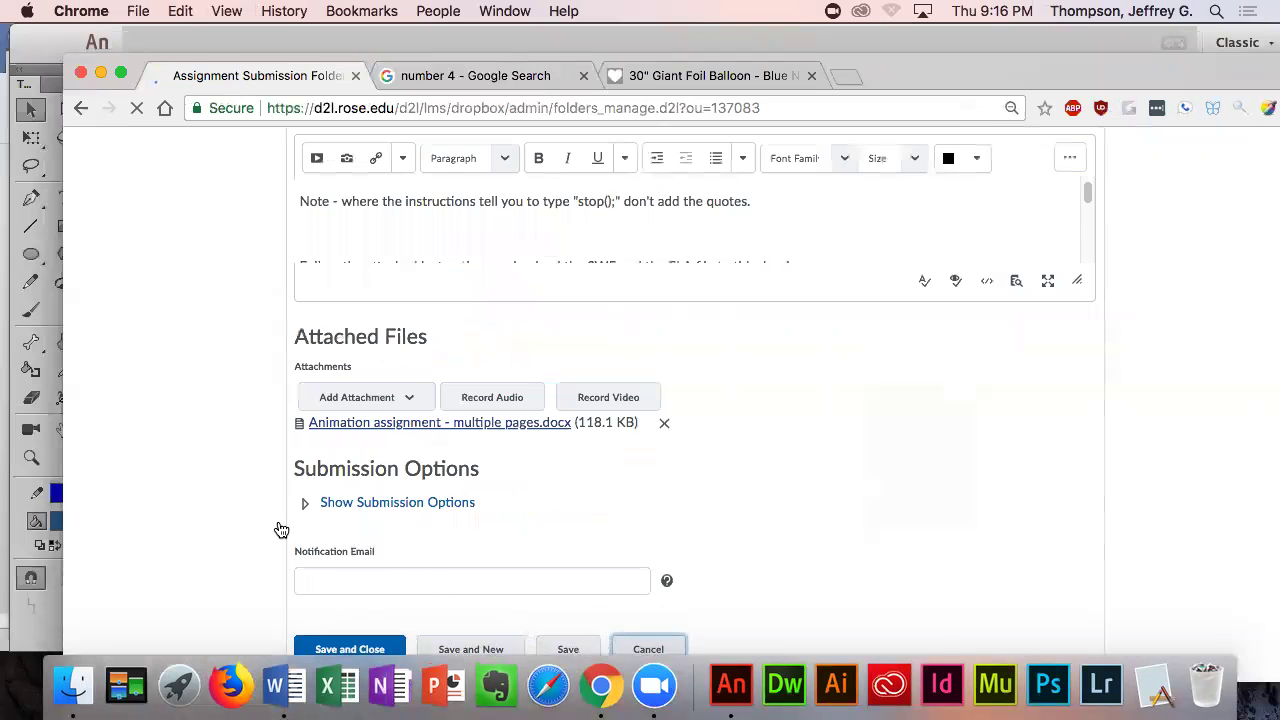
- Find "mult" in the assignment folder list and open the P Multi-pages part 2 folder for editing
{"action": "scroll", "coordinate": [351, 460], "scroll_direction": "down", "scroll_amount": 15}
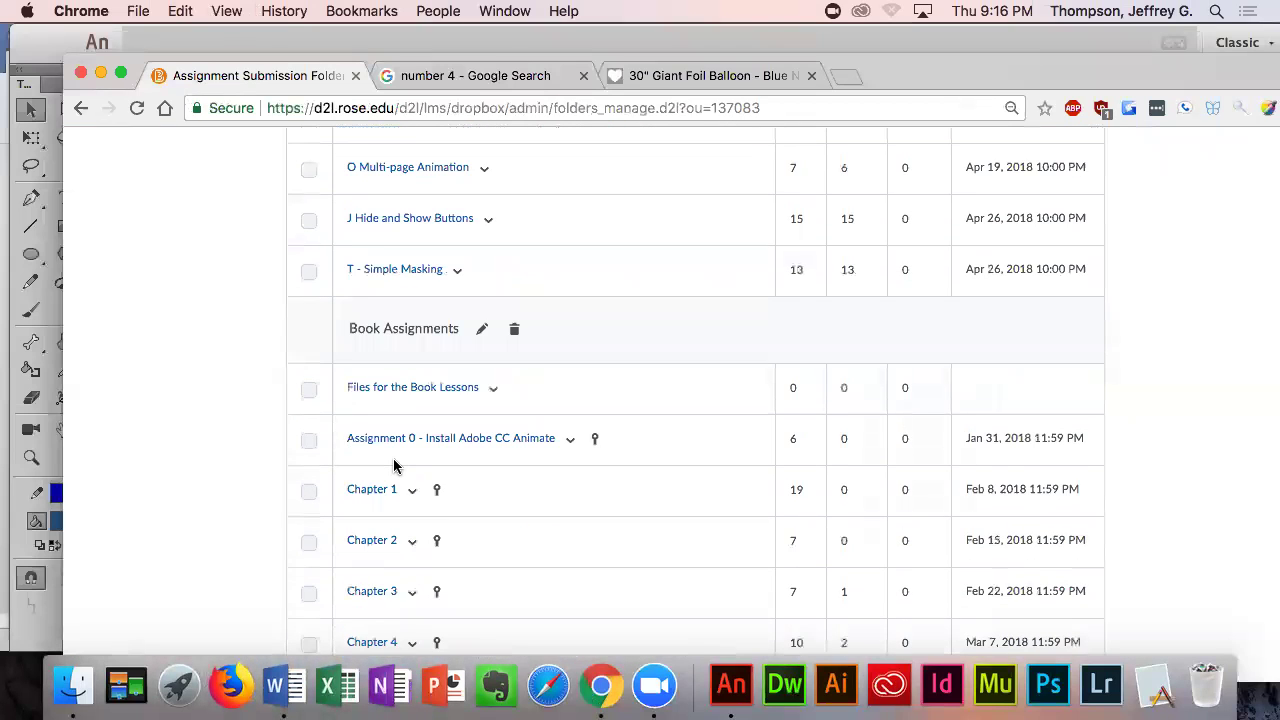
{"action": "key", "text": "super+f"}
{"action": "type", "text": "mult"}
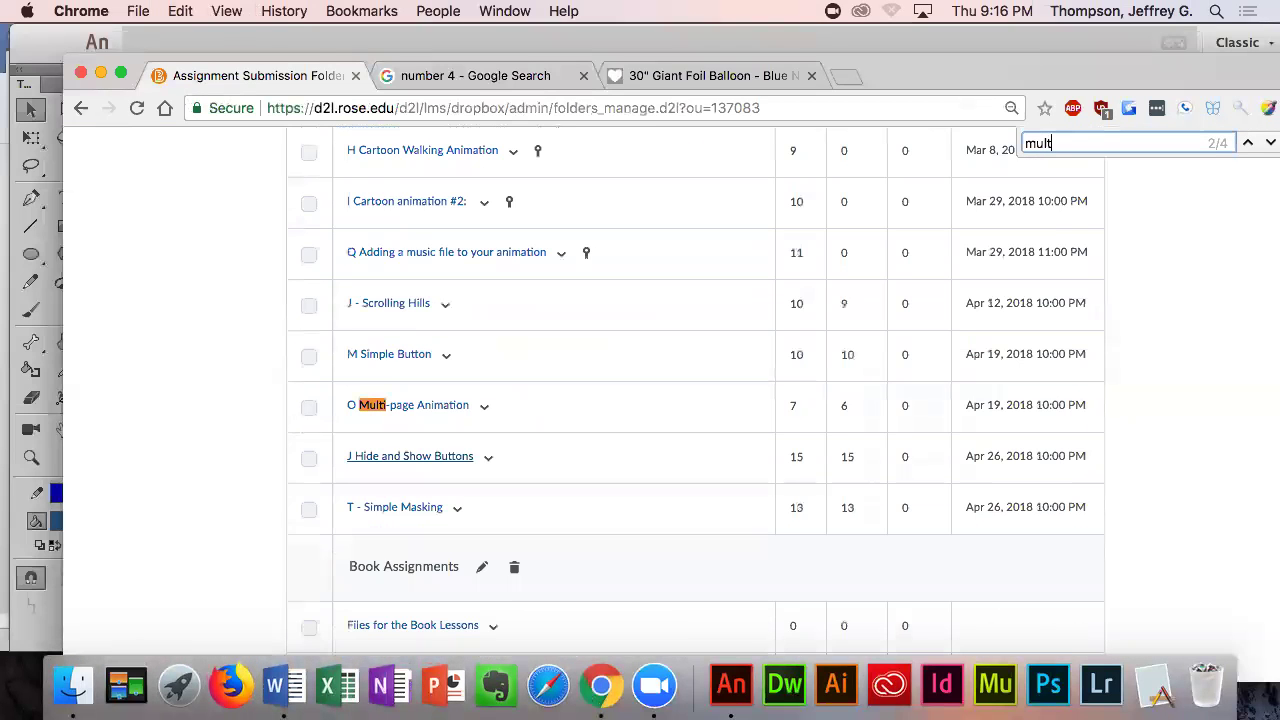
{"action": "key", "text": "Return"}
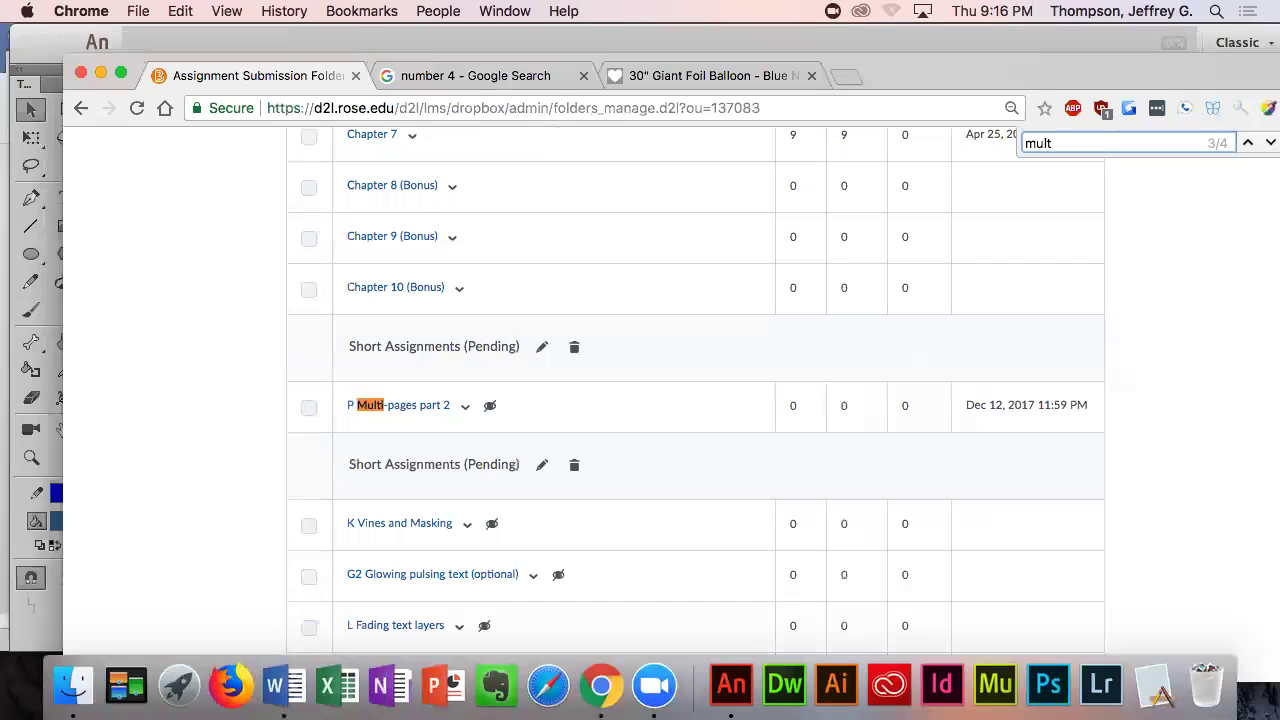
{"action": "left_click", "coordinate": [465, 406]}
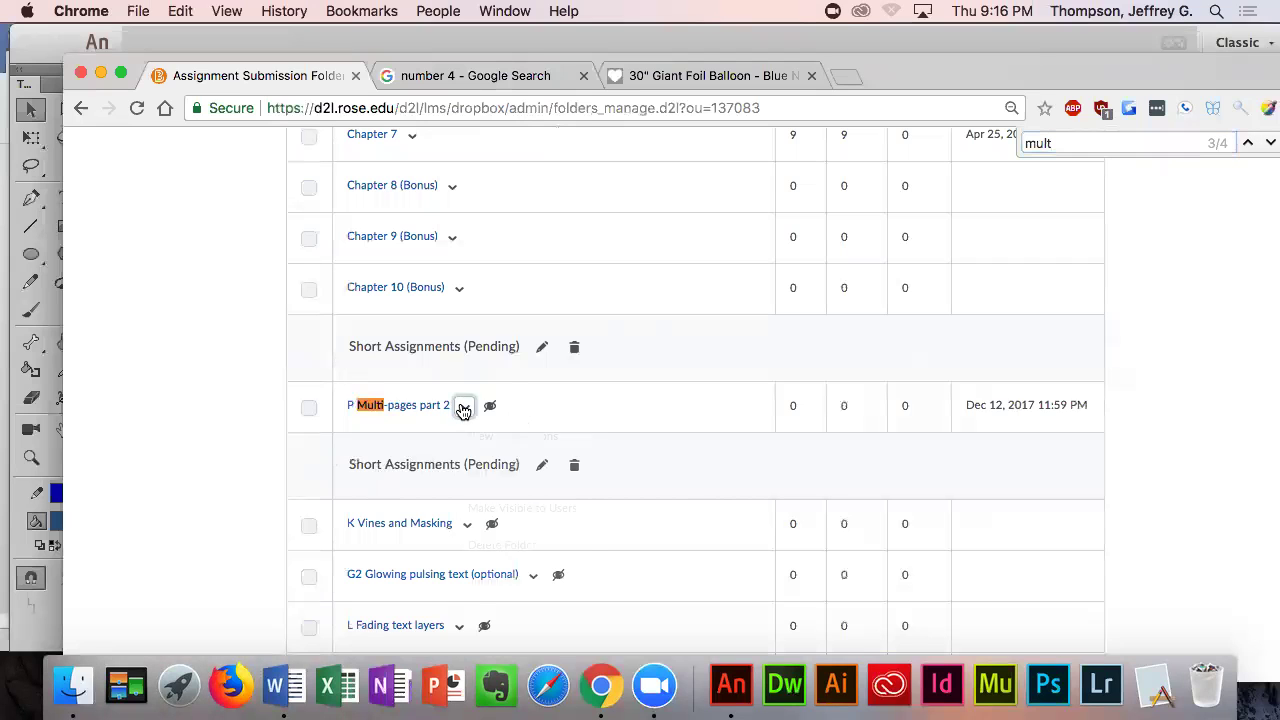
{"action": "left_click", "coordinate": [494, 479]}
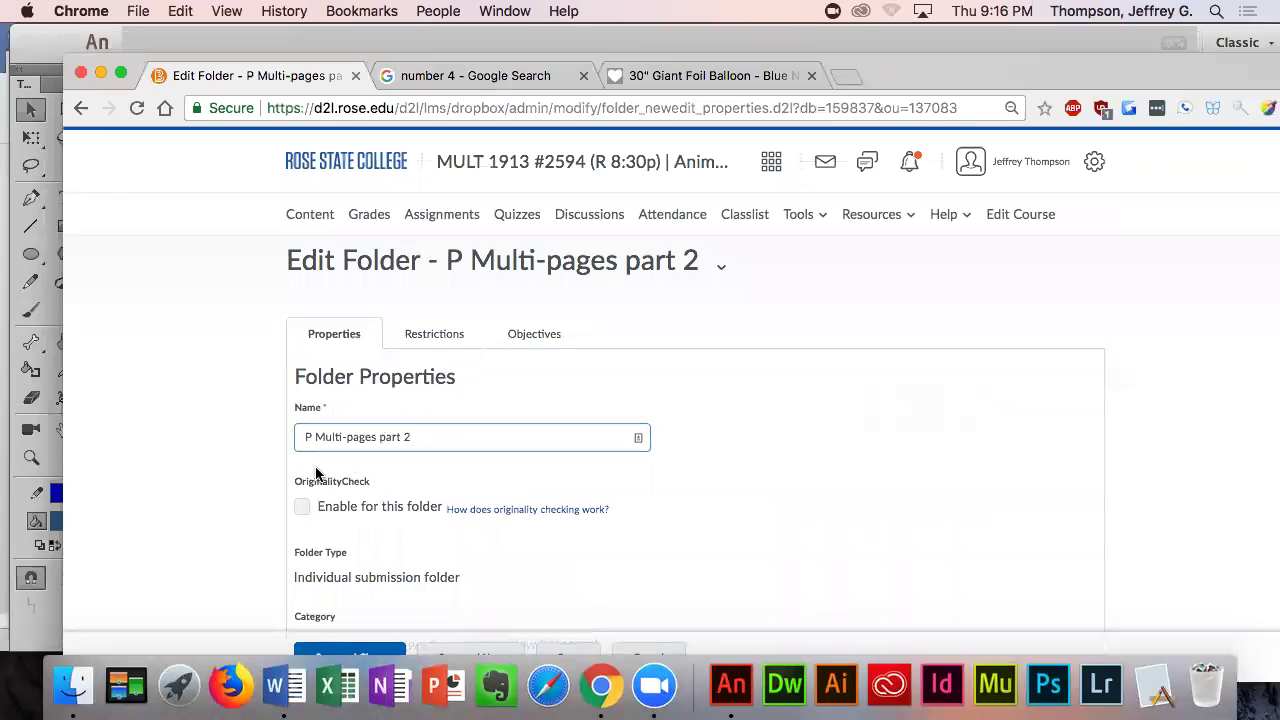
- Remove the due date from the P Multi-pages part 2 folder and make the folder visible to users
{"action": "left_click", "coordinate": [436, 338]}
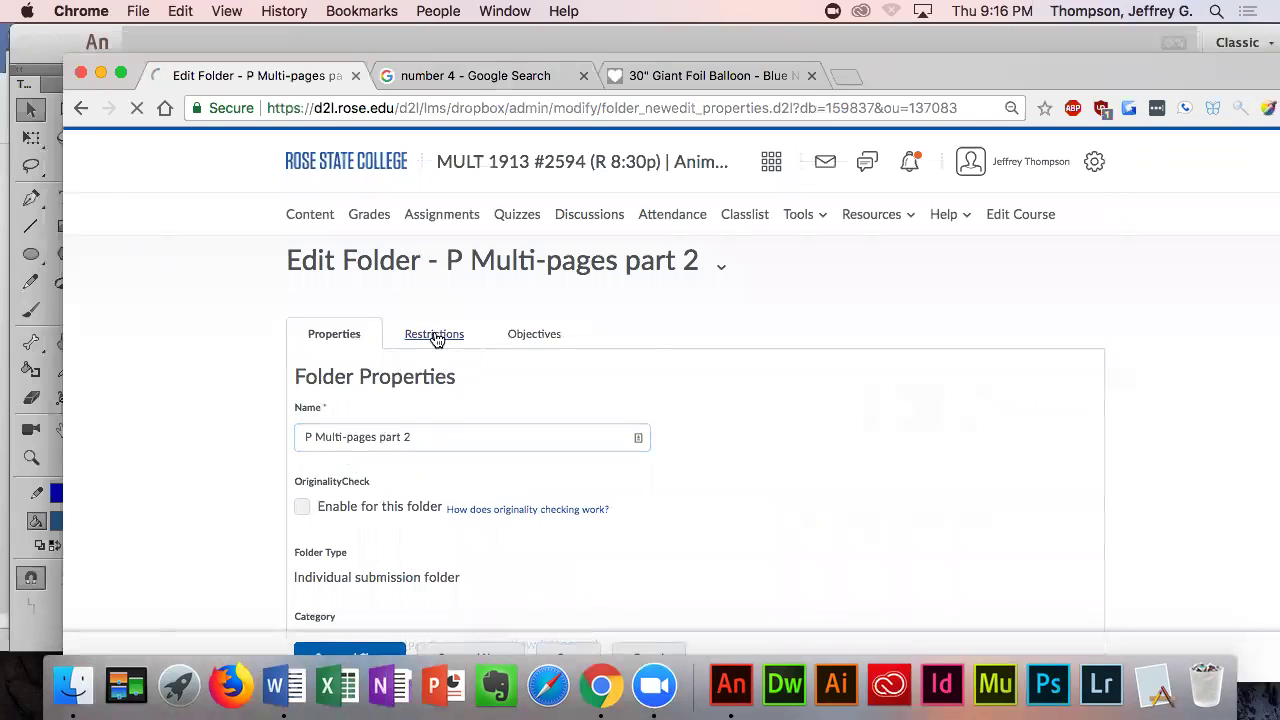
{"action": "left_click", "coordinate": [303, 450]}
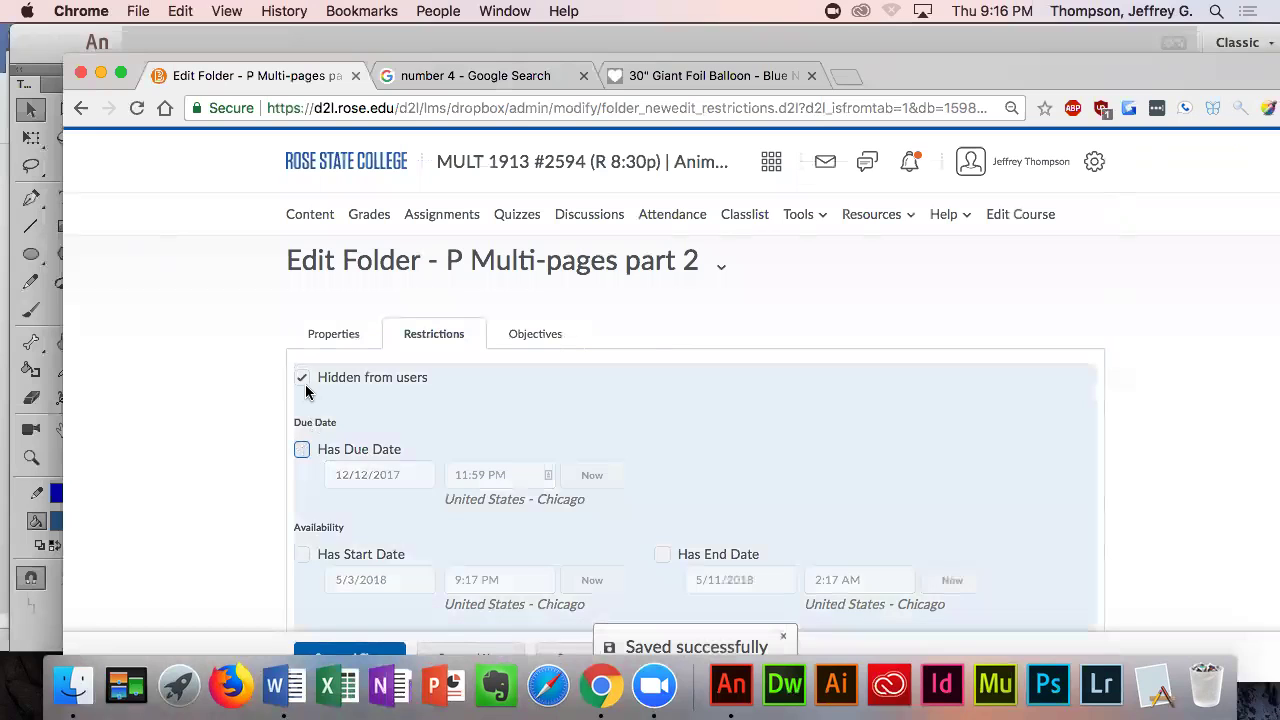
{"action": "left_click", "coordinate": [357, 337]}
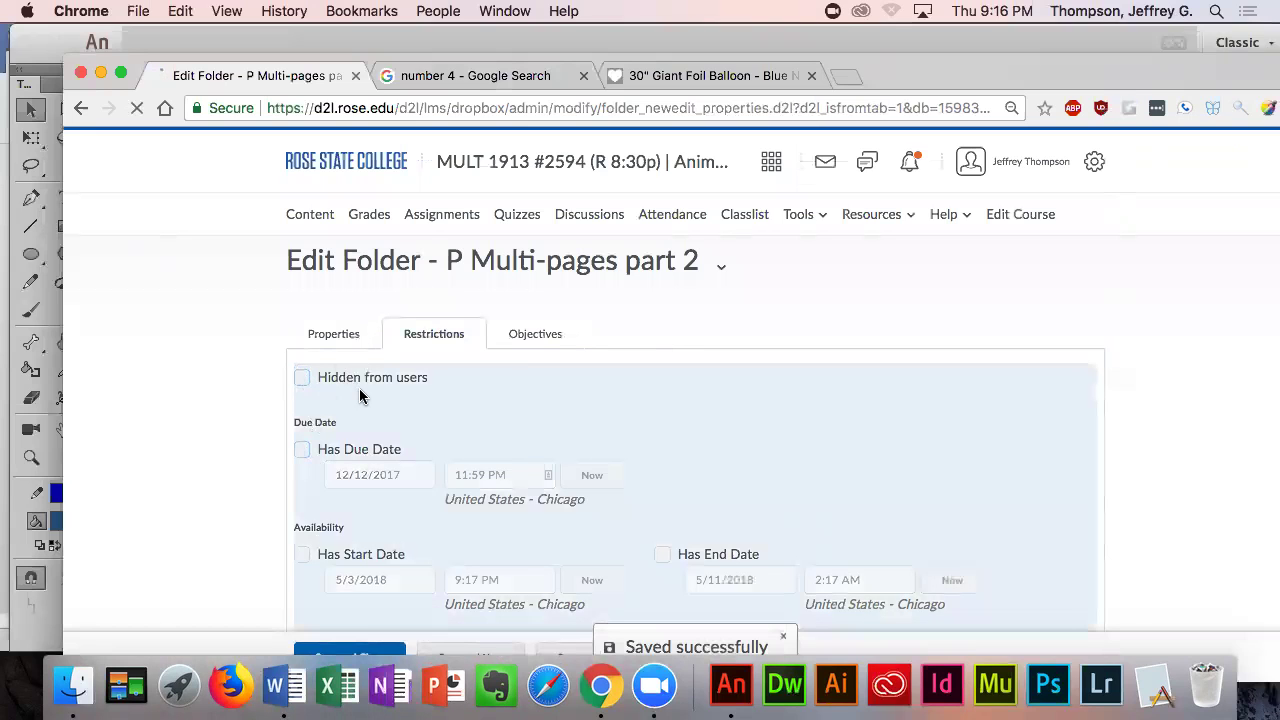
- Set the folder's category to the one that holds T - Simple Masking, save and close it, and check the folder list
{"action": "scroll", "coordinate": [380, 510], "scroll_direction": "down", "scroll_amount": 4}
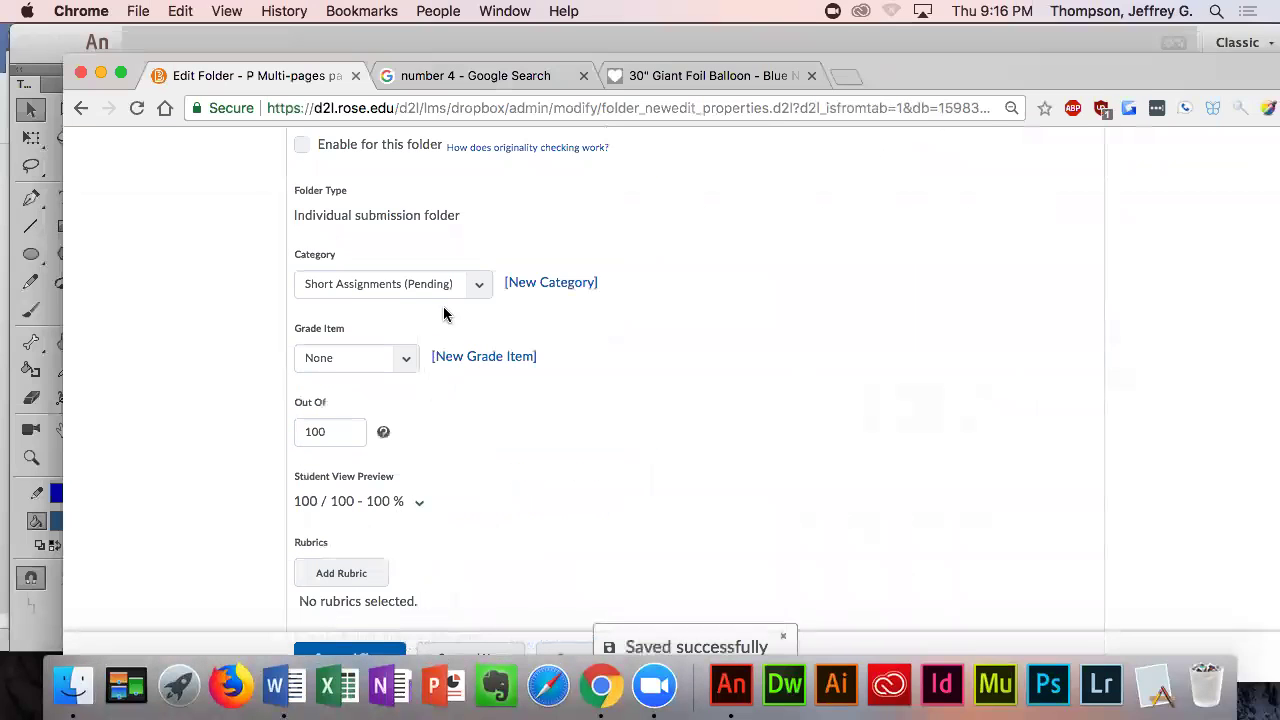
{"action": "left_click", "coordinate": [478, 287]}
{"action": "left_click", "coordinate": [420, 262]}
{"action": "scroll", "coordinate": [640, 525], "scroll_direction": "down", "scroll_amount": 4}
{"action": "left_click", "coordinate": [366, 656]}
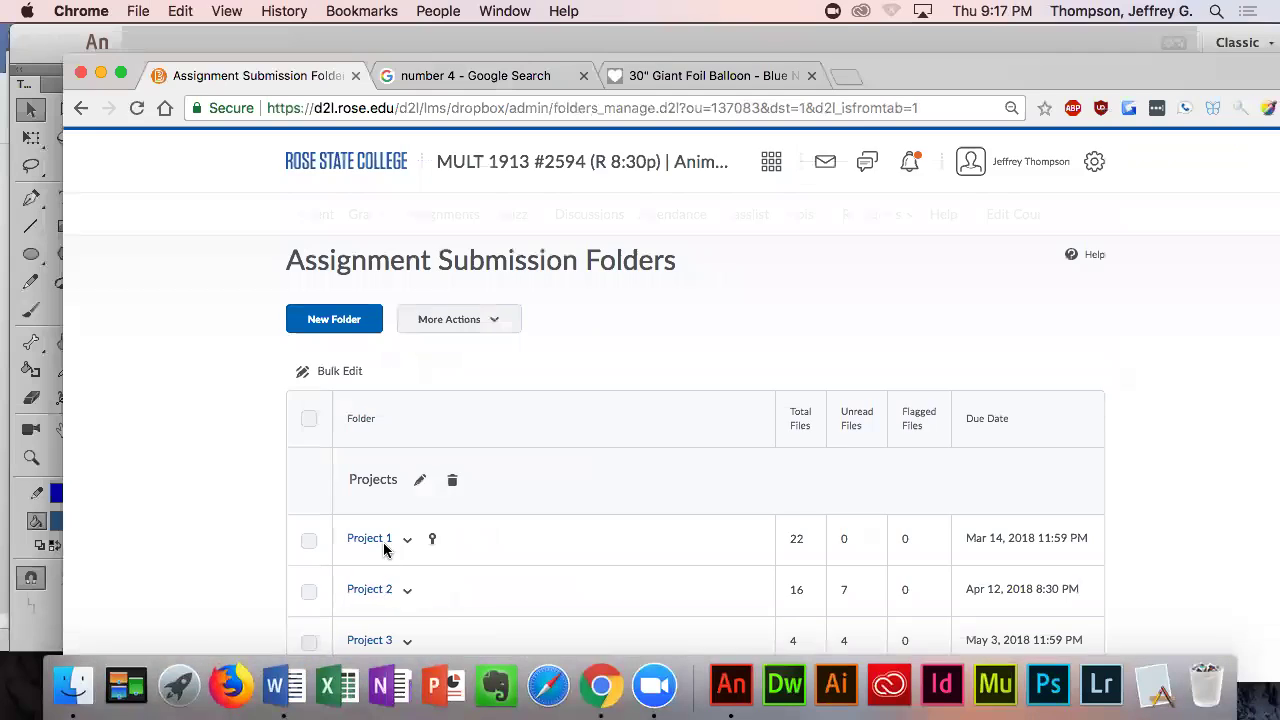
{"action": "scroll", "coordinate": [381, 520], "scroll_direction": "down", "scroll_amount": 15}
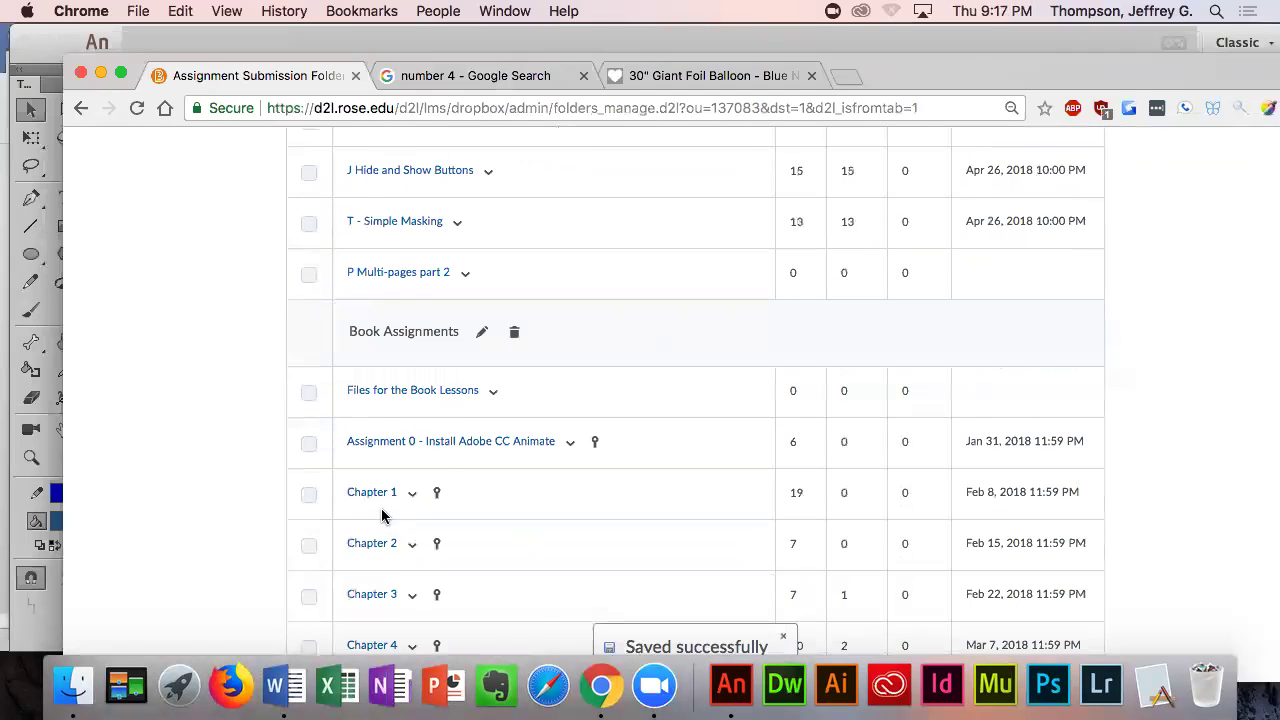
- Find the P Multi-pages part 2 folder in the assignment list and open it for editing
{"action": "scroll", "coordinate": [381, 508], "scroll_direction": "up", "scroll_amount": 2}
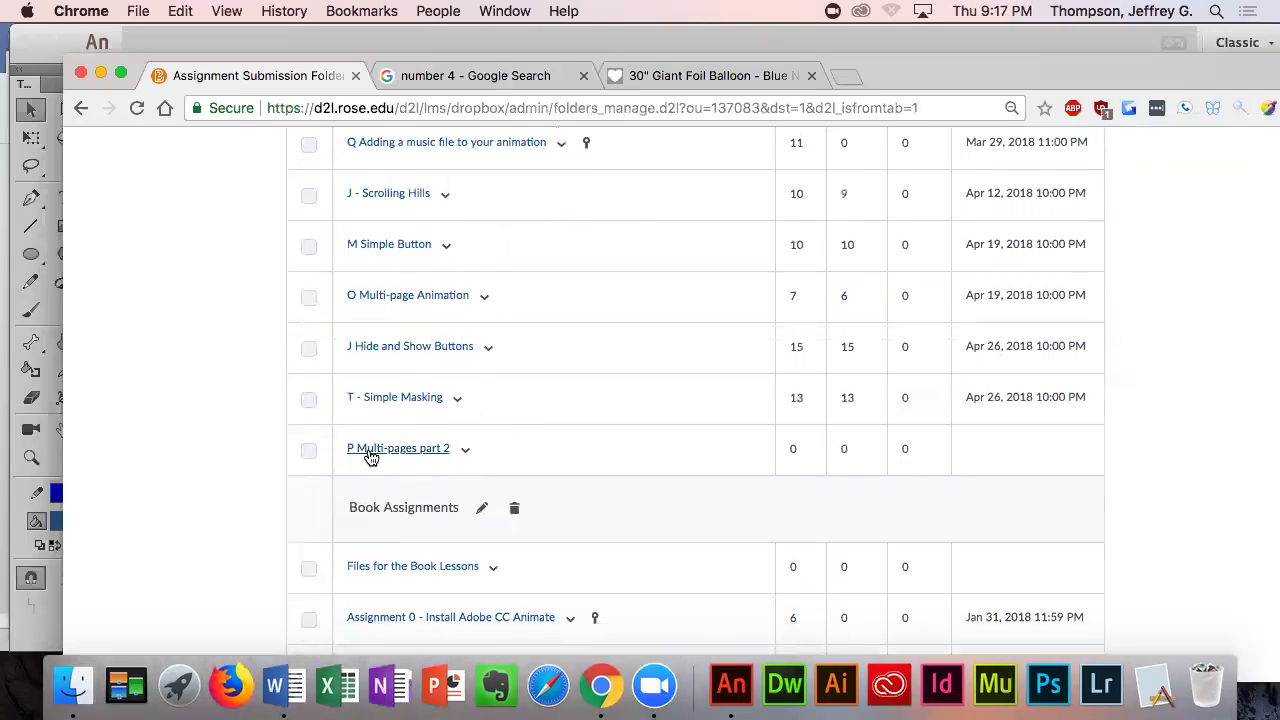
{"action": "scroll", "coordinate": [372, 455], "scroll_direction": "up", "scroll_amount": 7}
{"action": "scroll", "coordinate": [380, 440], "scroll_direction": "down", "scroll_amount": 6}
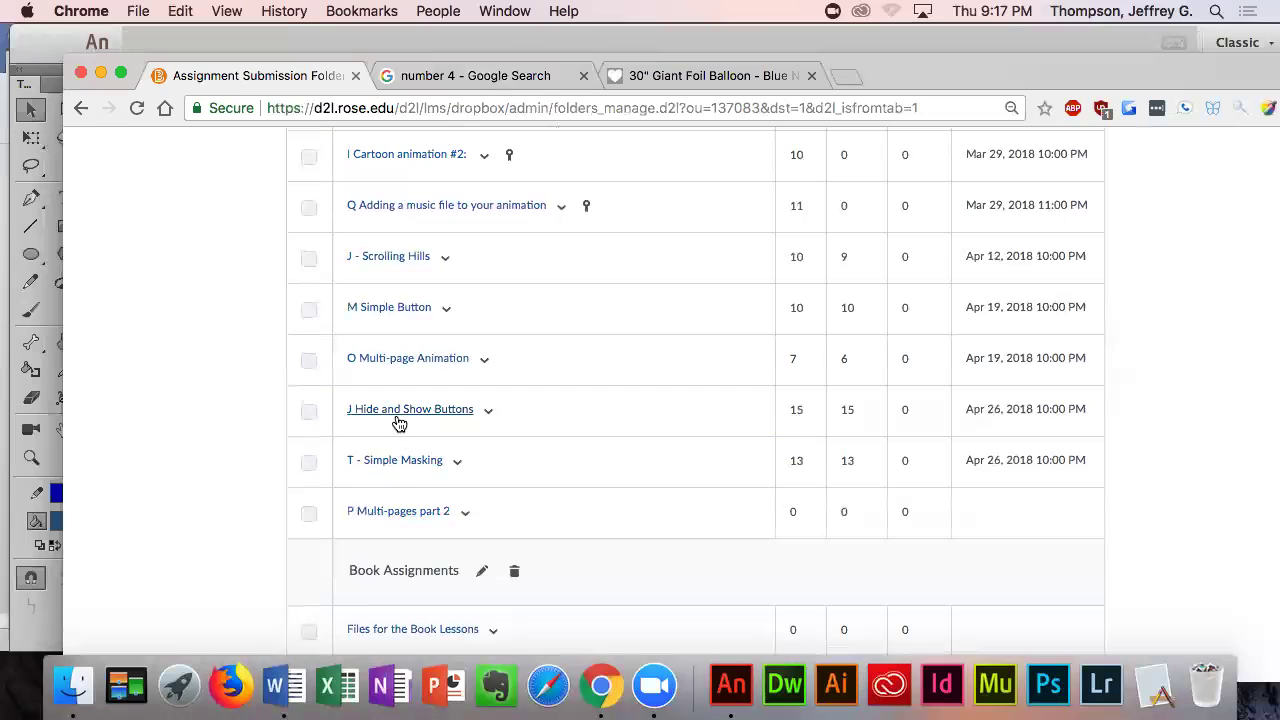
{"action": "scroll", "coordinate": [392, 463], "scroll_direction": "down", "scroll_amount": 1}
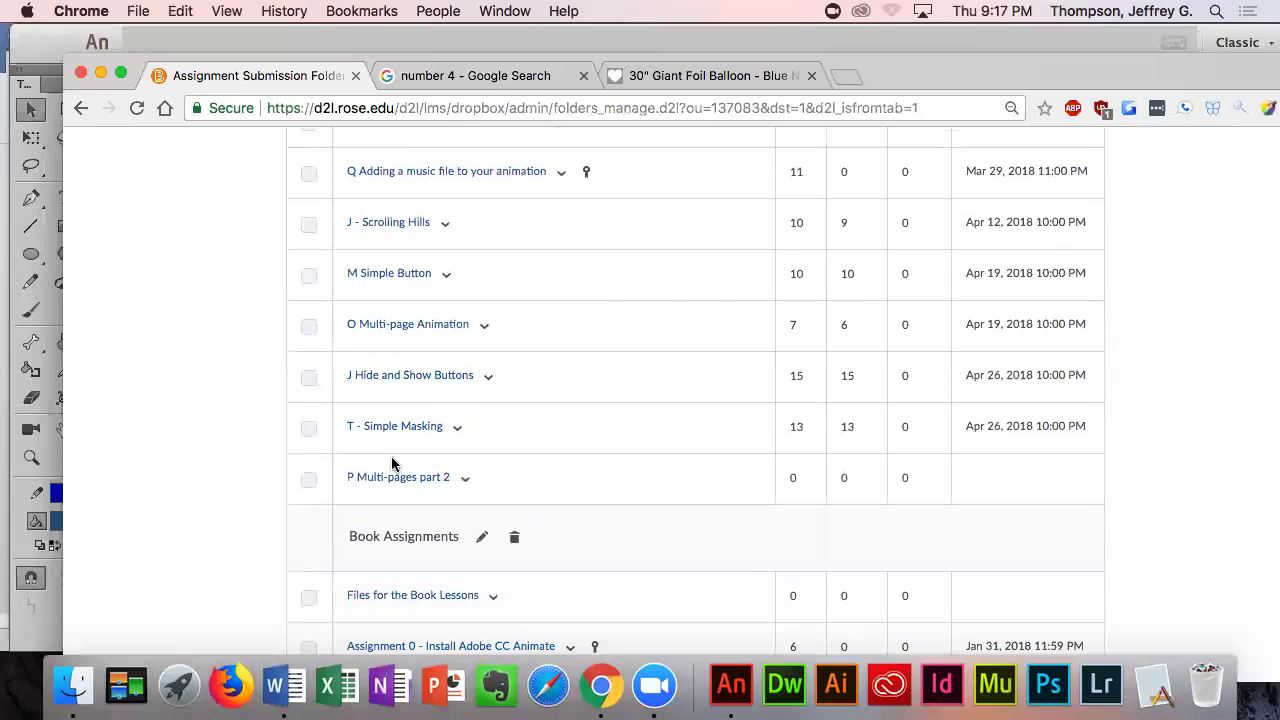
{"action": "left_click", "coordinate": [466, 480]}
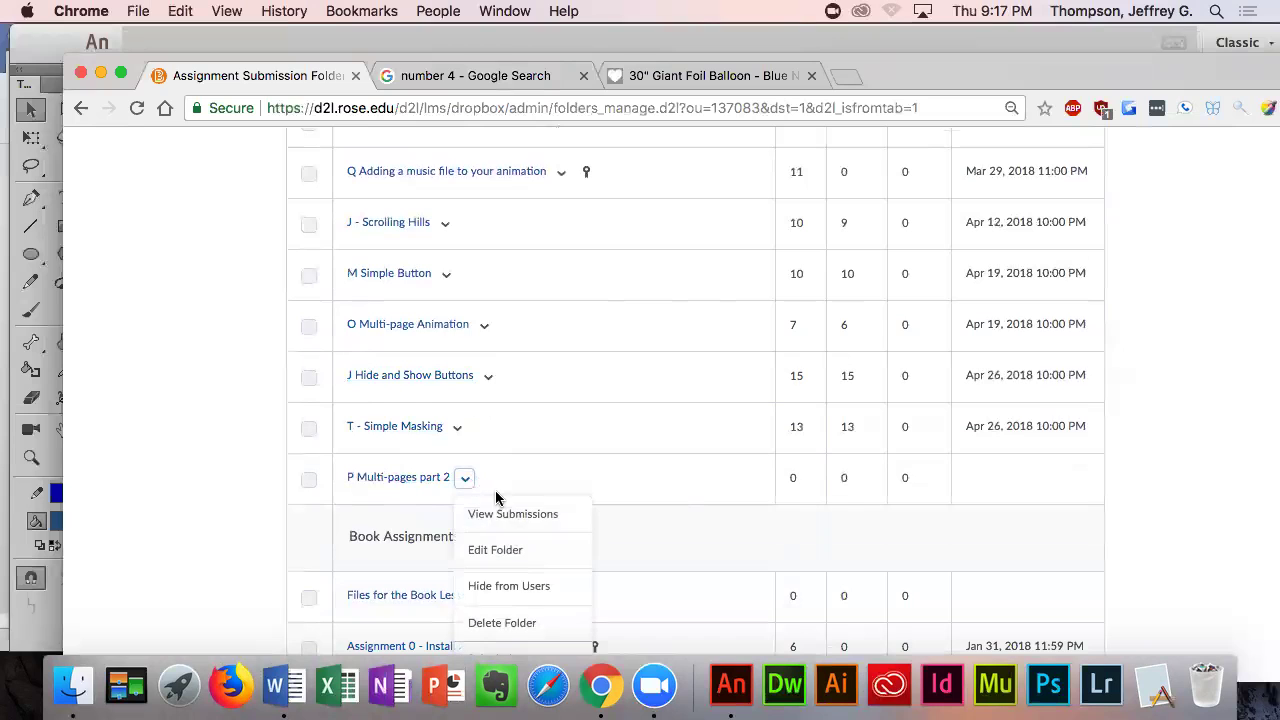
{"action": "left_click", "coordinate": [496, 547]}
- Download the attached flash13b (1).docx to the Desktop and open it in Word
{"action": "scroll", "coordinate": [474, 523], "scroll_direction": "down", "scroll_amount": 15}
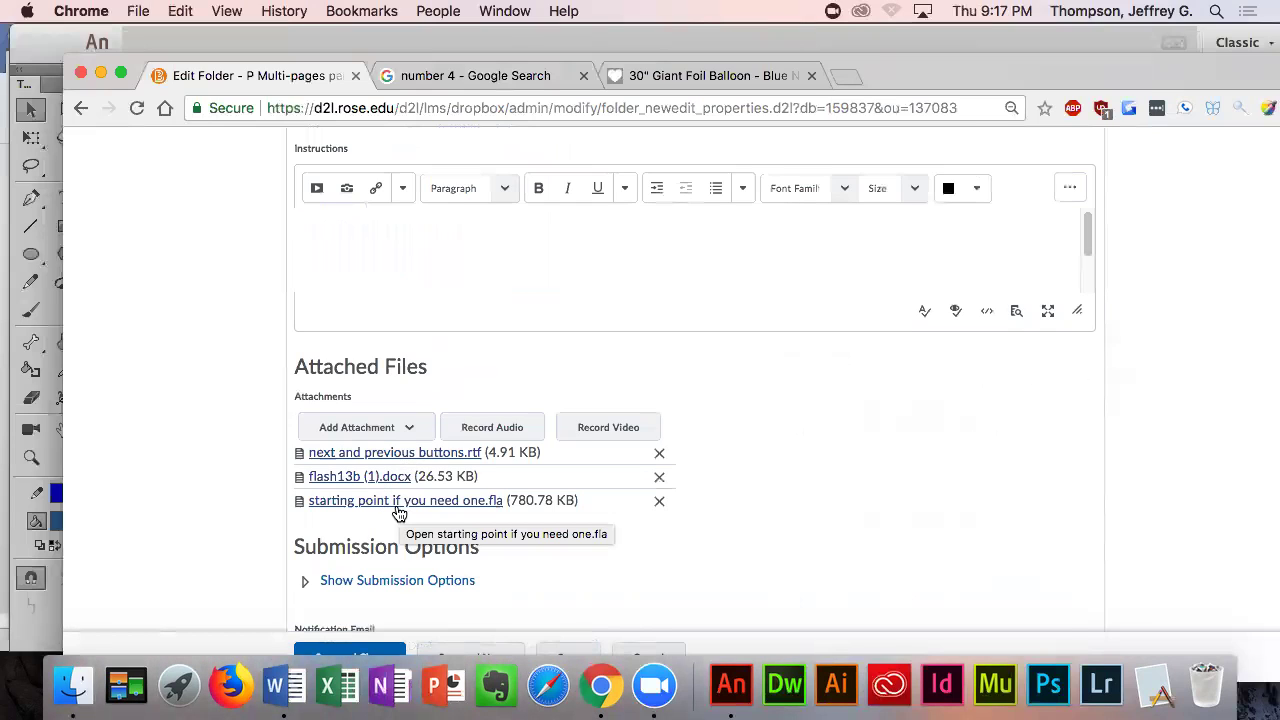
{"action": "left_click", "coordinate": [337, 480]}
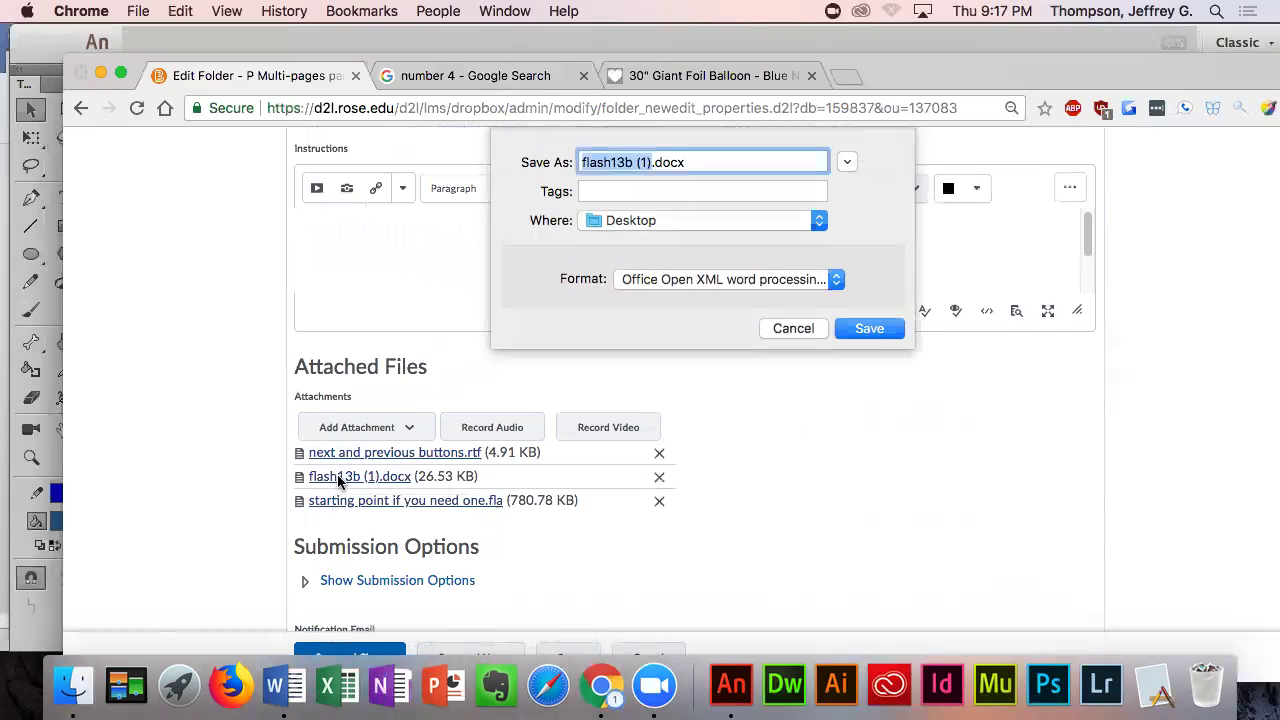
{"action": "left_click", "coordinate": [868, 328]}
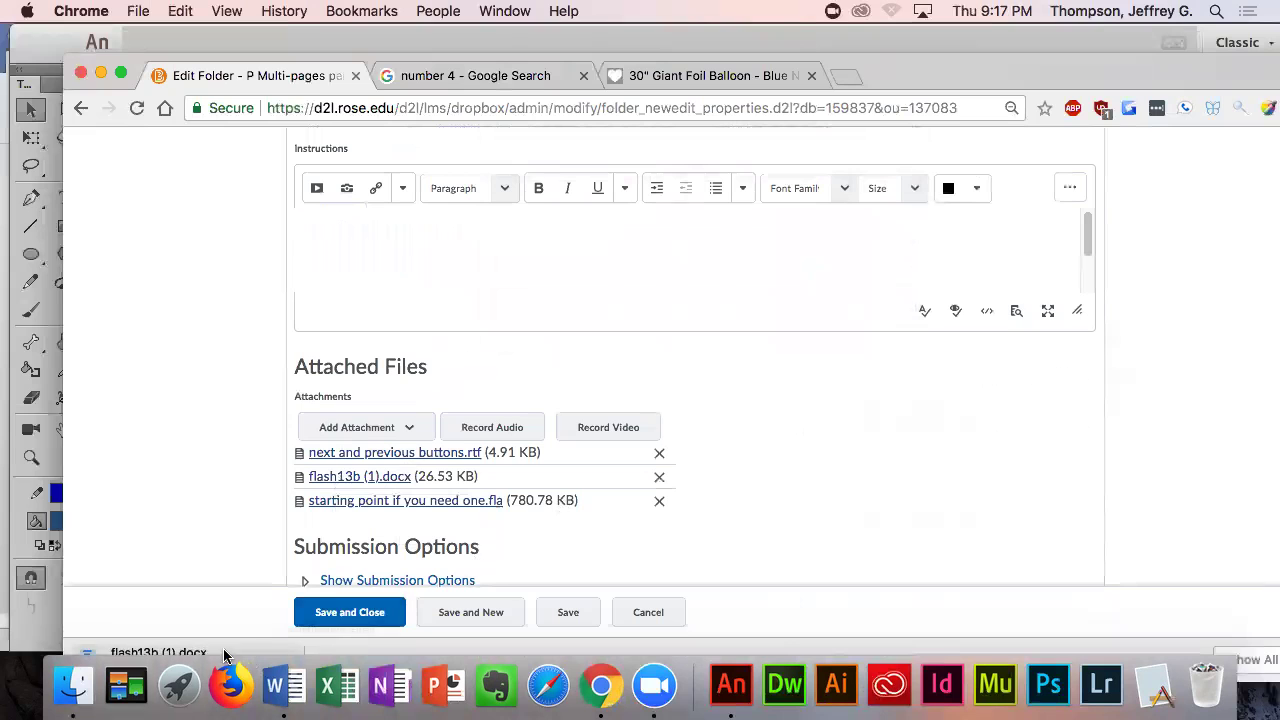
{"action": "left_click", "coordinate": [165, 652]}
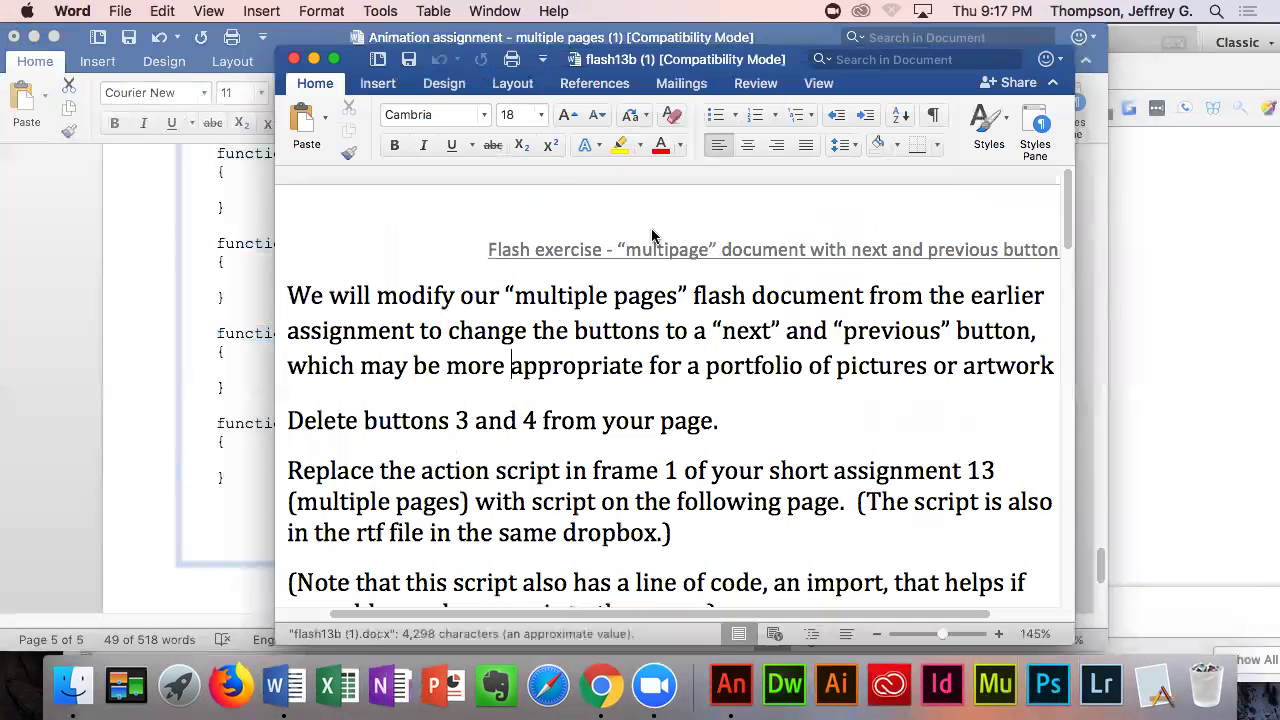
- Replace "Flash" with "Animation" in the page header and delete "flash" from the opening sentence of the instructions
{"action": "double_click", "coordinate": [511, 250]}
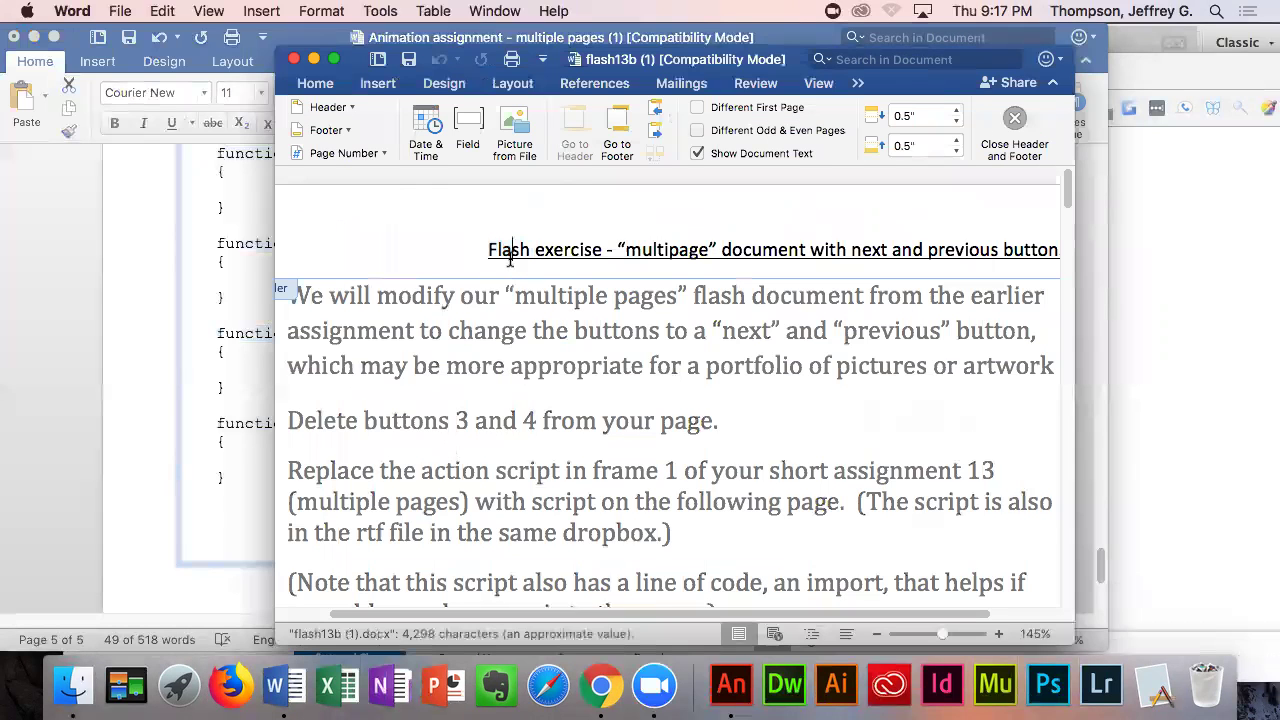
{"action": "double_click", "coordinate": [511, 250]}
{"action": "type", "text": "Animation"}
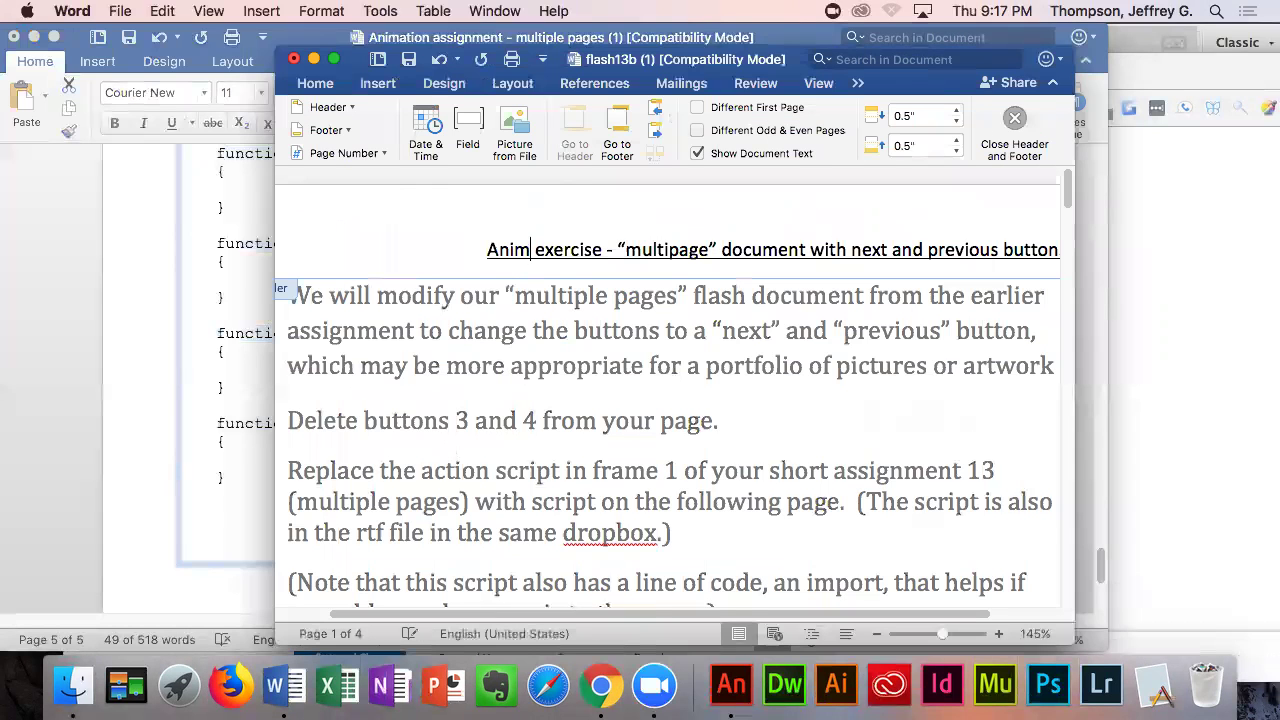
{"action": "double_click", "coordinate": [525, 322]}
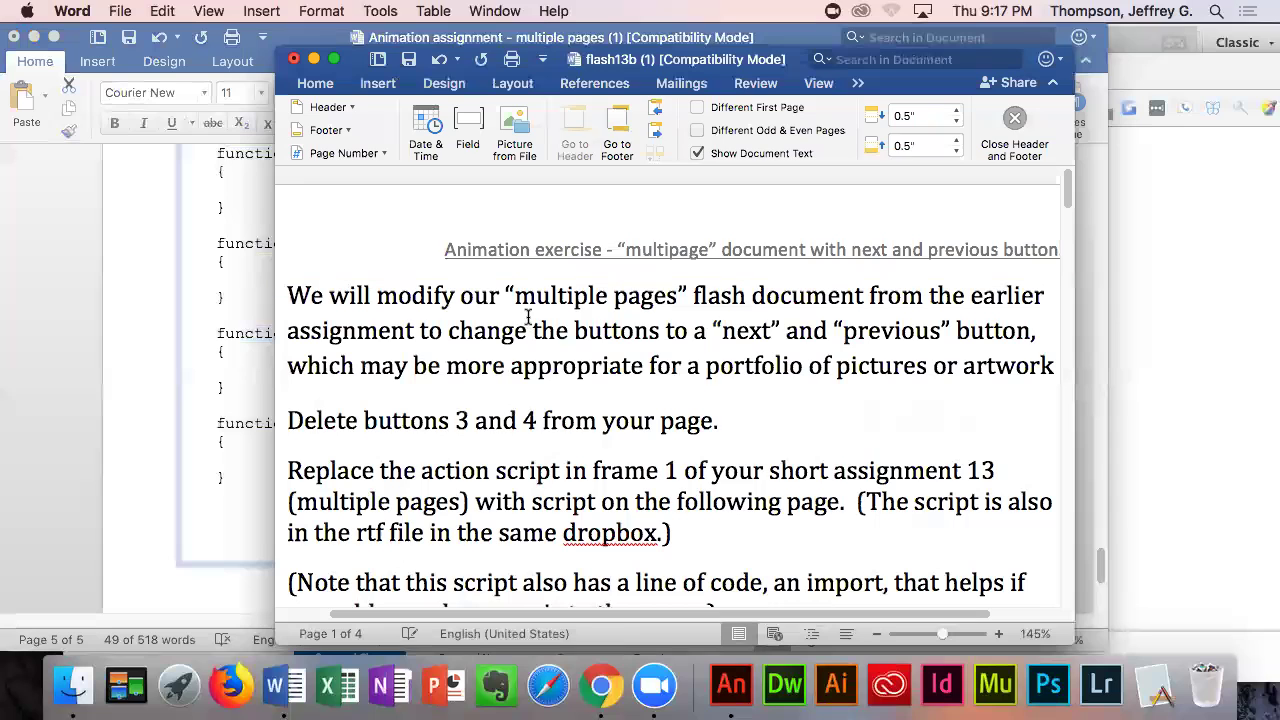
{"action": "double_click", "coordinate": [720, 296]}
{"action": "key", "text": "BackSpace"}
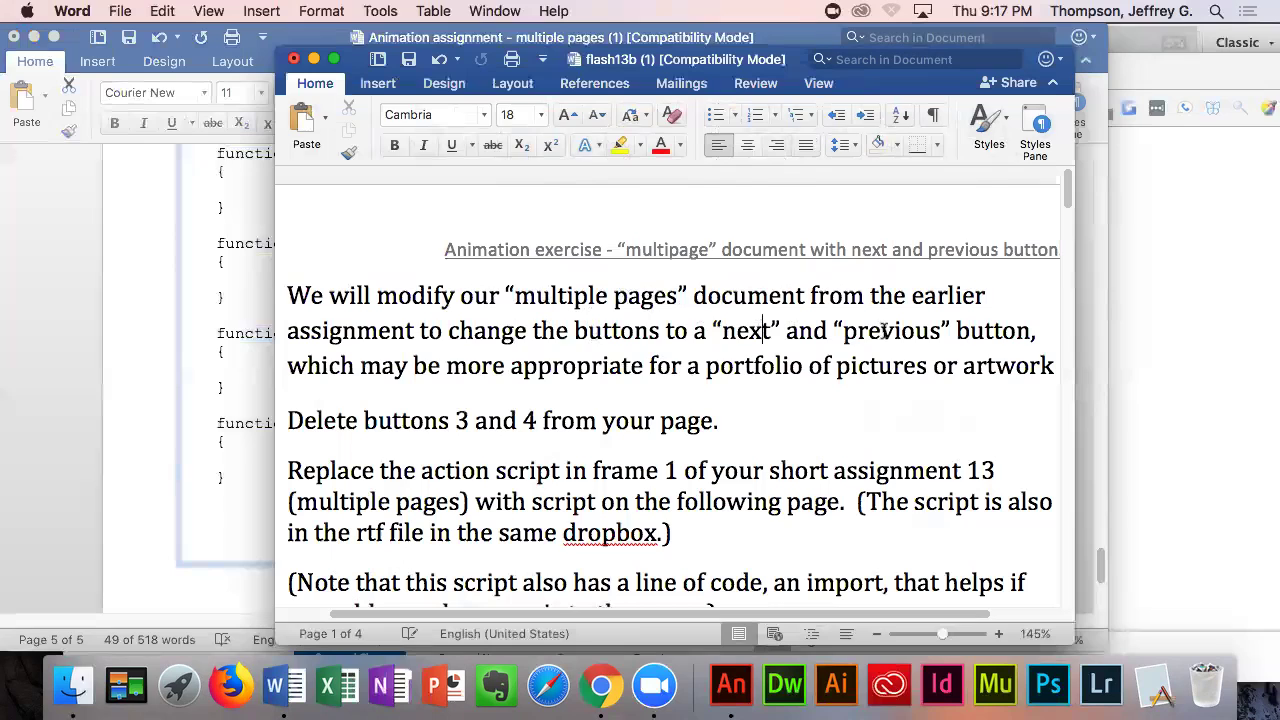
- Read the introduction and highlight the instruction "Delete buttons 3 and 4 from your page."
{"action": "left_click", "coordinate": [409, 367]}
{"action": "left_click", "coordinate": [438, 425]}
{"action": "left_click_drag", "start_coordinate": [290, 420], "coordinate": [720, 413]}
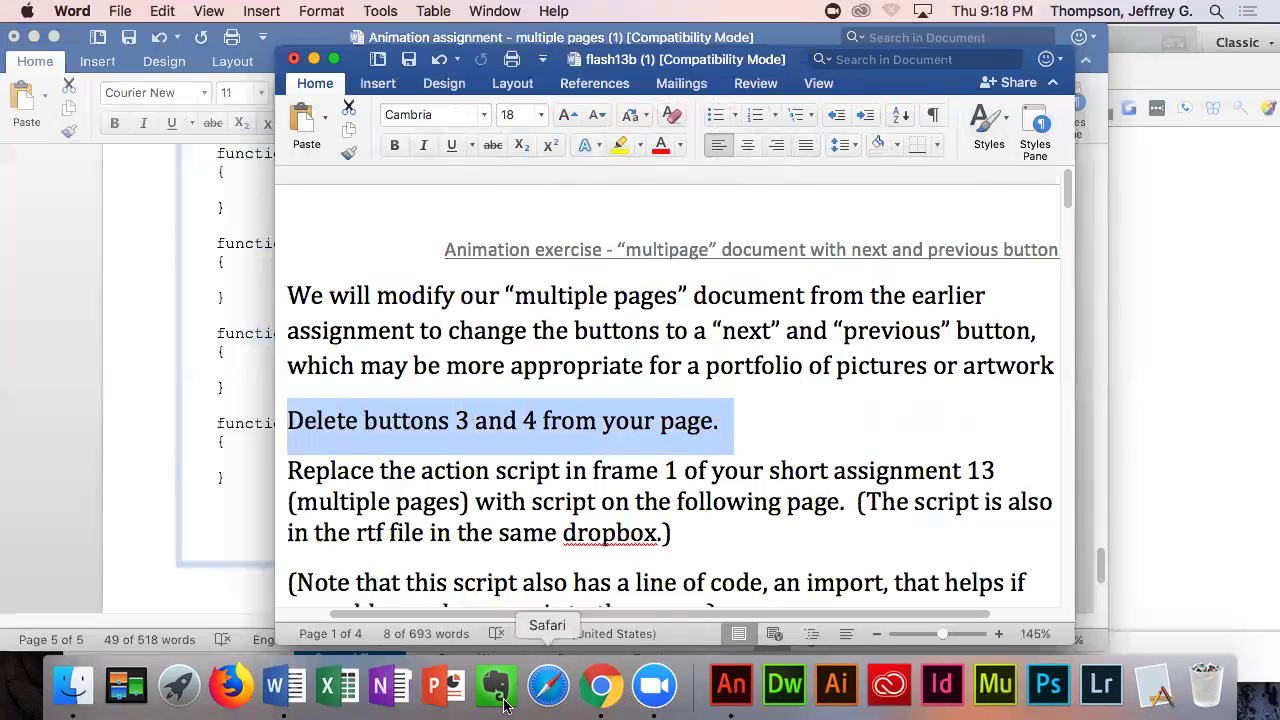
- Switch to Animate CC, unlock the Buttons layer, and delete the Page 3 and Page 4 buttons from the stage
{"action": "left_click", "coordinate": [731, 686]}
{"action": "left_click", "coordinate": [236, 453]}
{"action": "left_click", "coordinate": [365, 442]}
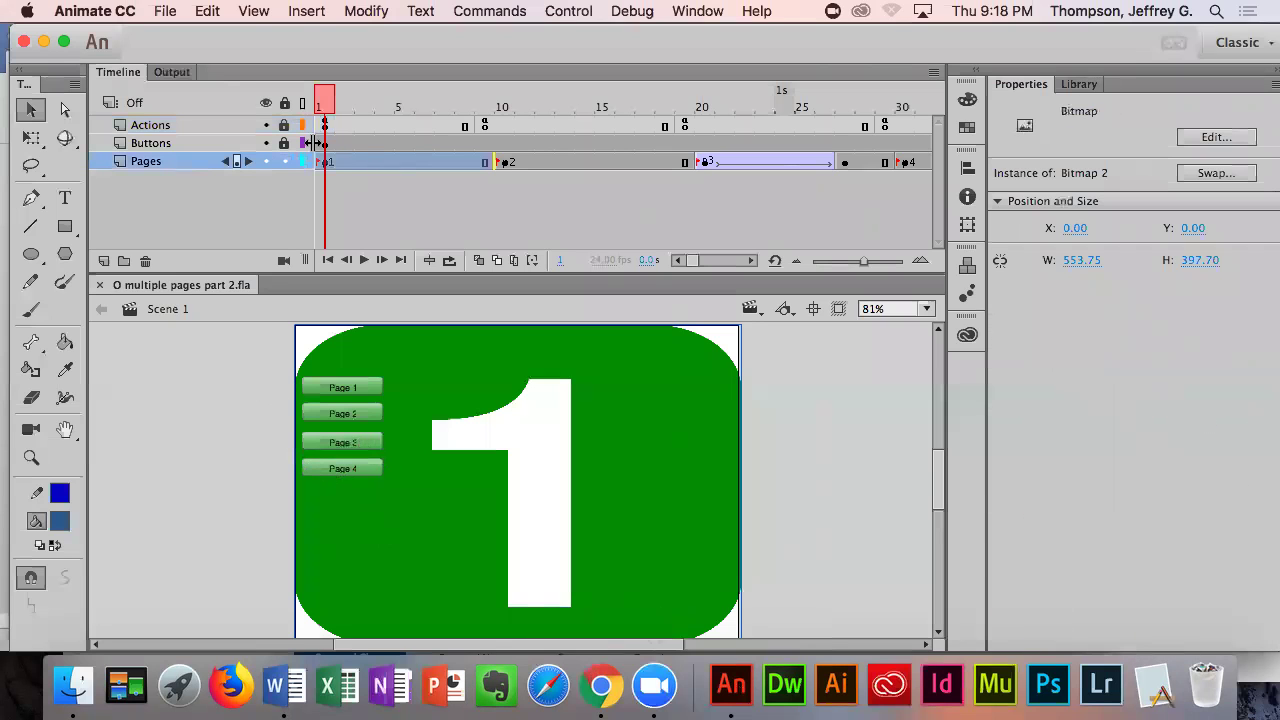
{"action": "left_click", "coordinate": [369, 444]}
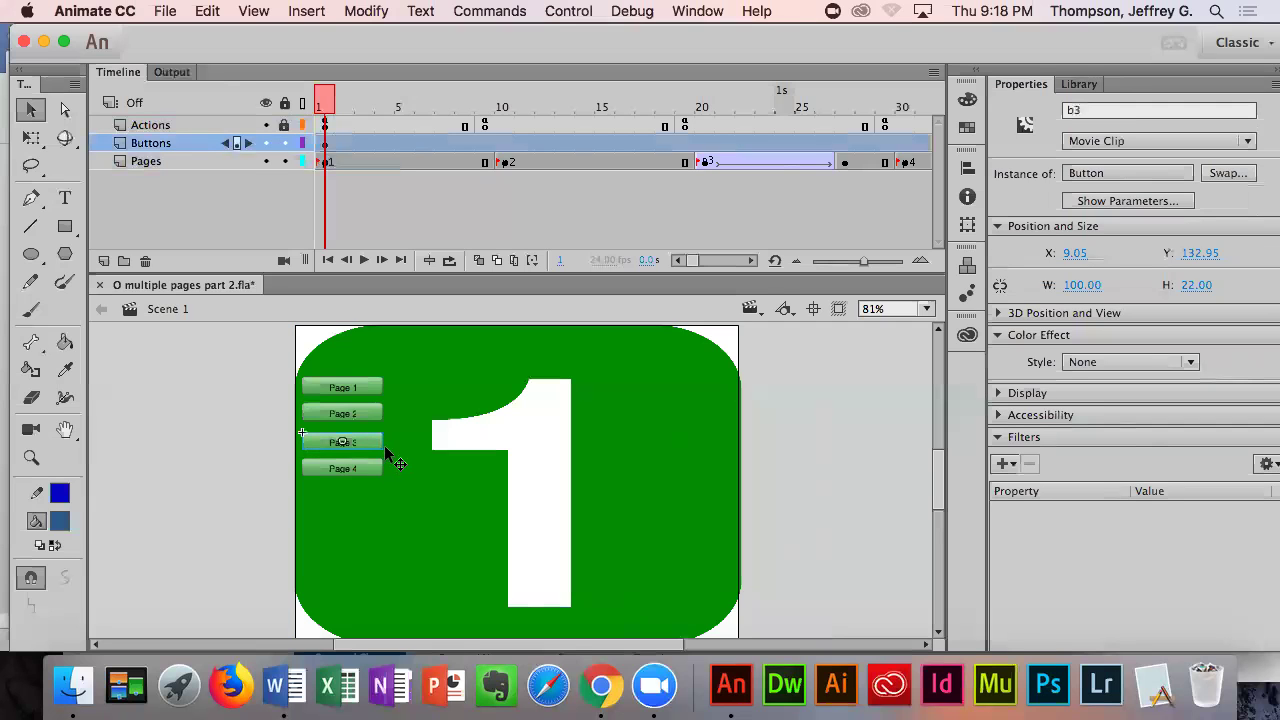
{"action": "key", "text": "Delete"}
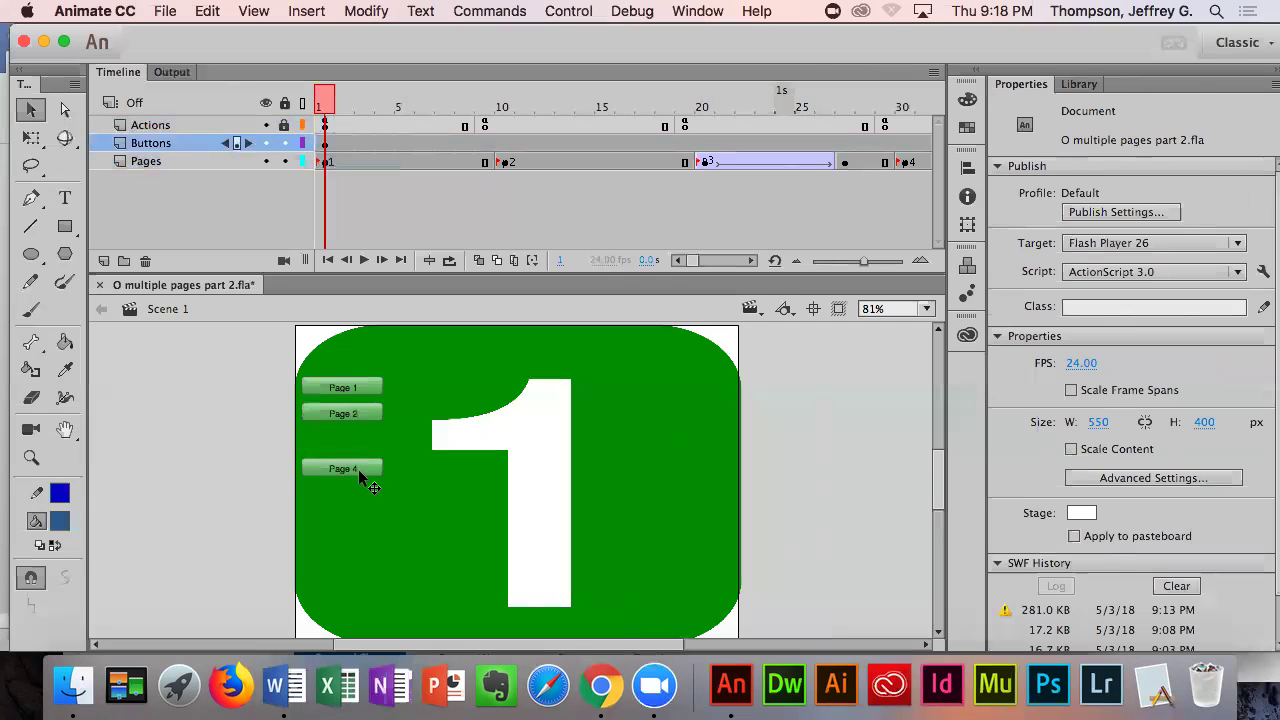
{"action": "left_click", "coordinate": [364, 469]}
{"action": "key", "text": "Delete"}
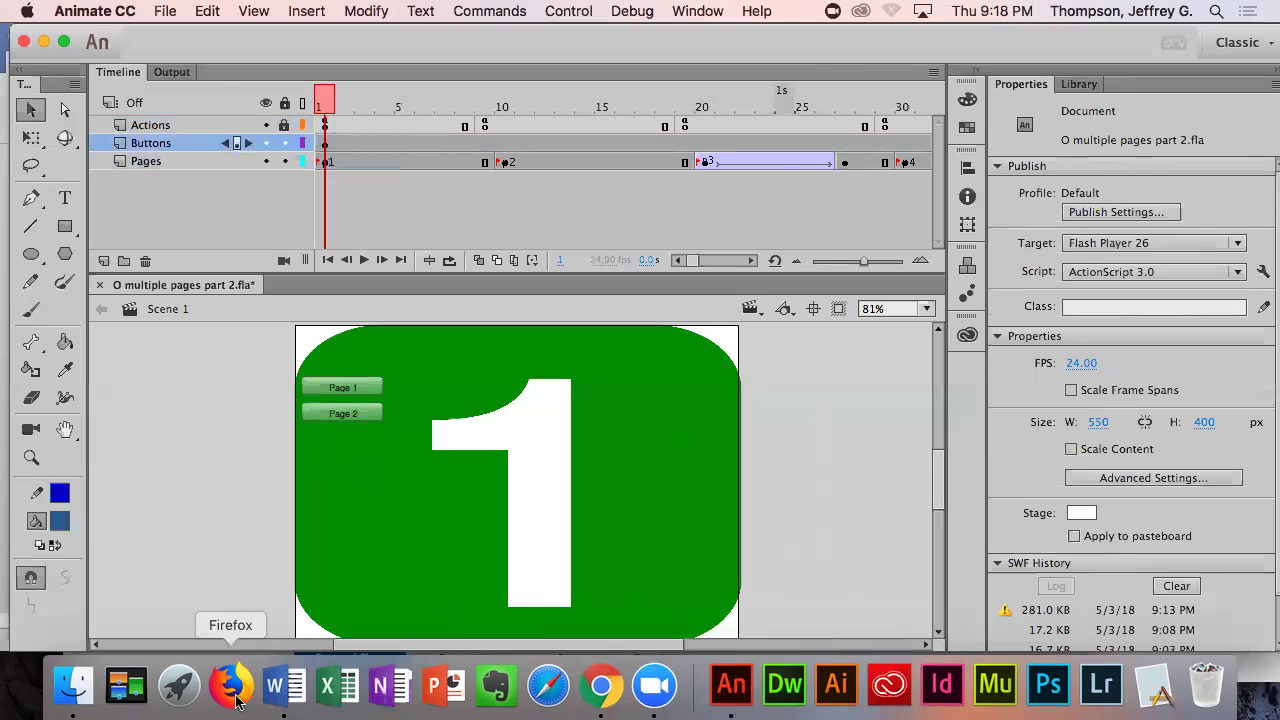
- Switch to Word and review the instructions for replacing the frame 1 action script and the script pages that follow
{"action": "left_click", "coordinate": [284, 686]}
{"action": "scroll", "coordinate": [489, 424], "scroll_direction": "down", "scroll_amount": 3}
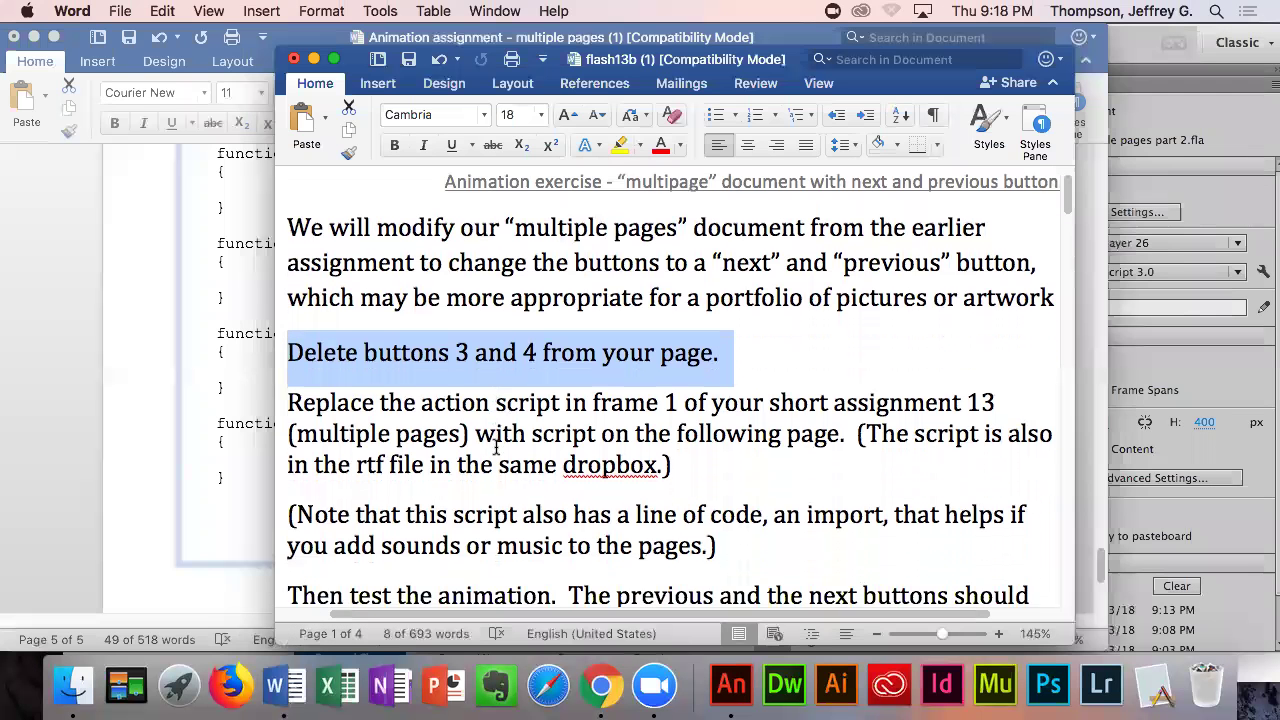
{"action": "left_click", "coordinate": [506, 356]}
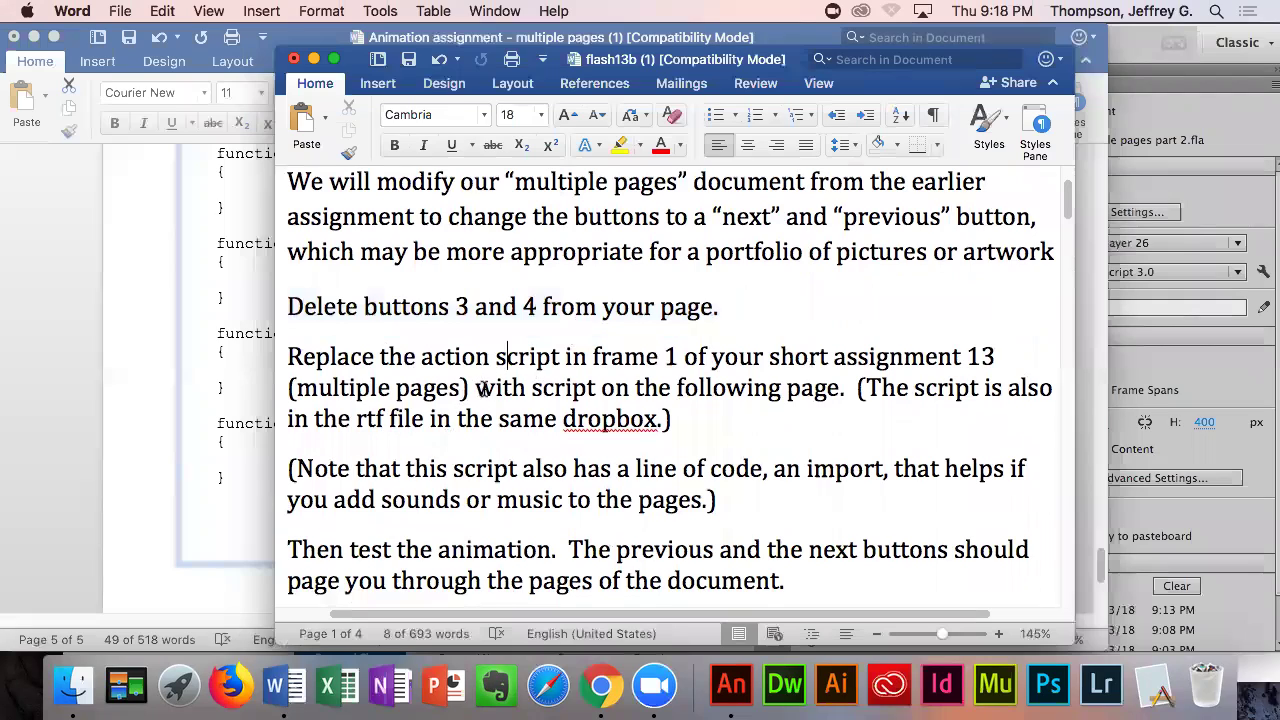
{"action": "scroll", "coordinate": [789, 393], "scroll_direction": "down", "scroll_amount": 10}
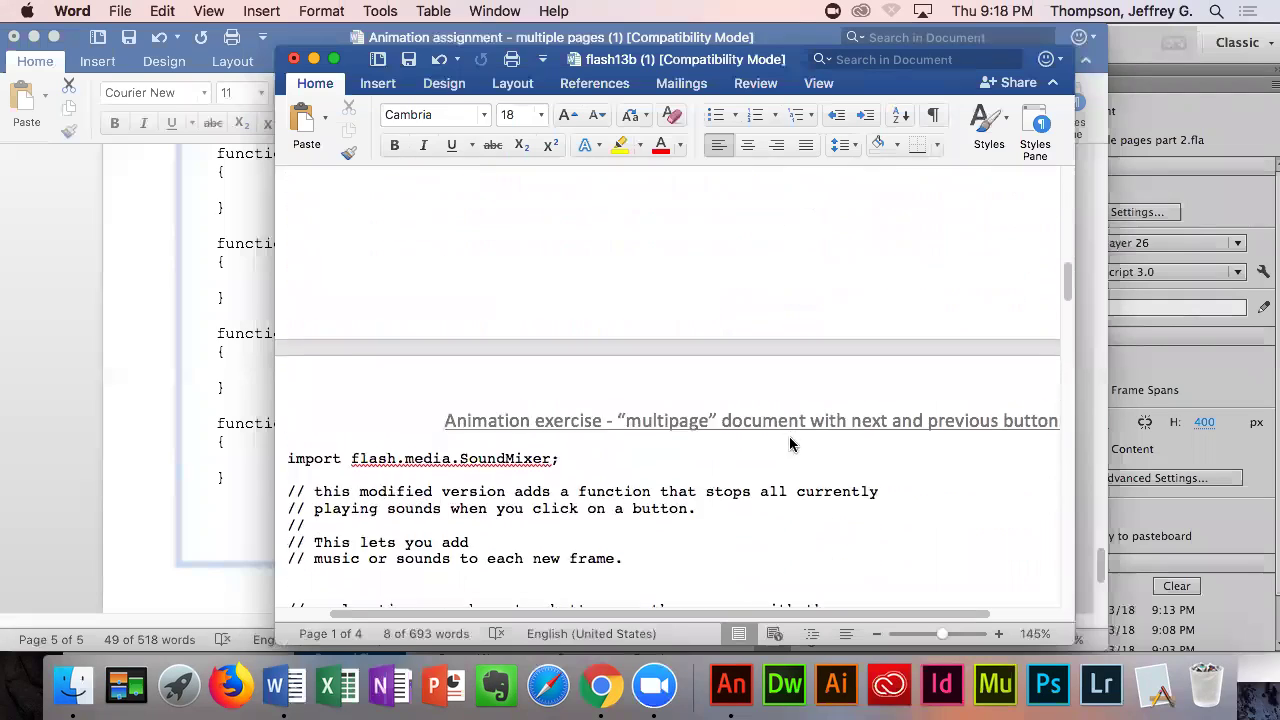
{"action": "scroll", "coordinate": [786, 444], "scroll_direction": "down", "scroll_amount": 5}
{"action": "scroll", "coordinate": [780, 444], "scroll_direction": "up", "scroll_amount": 10}
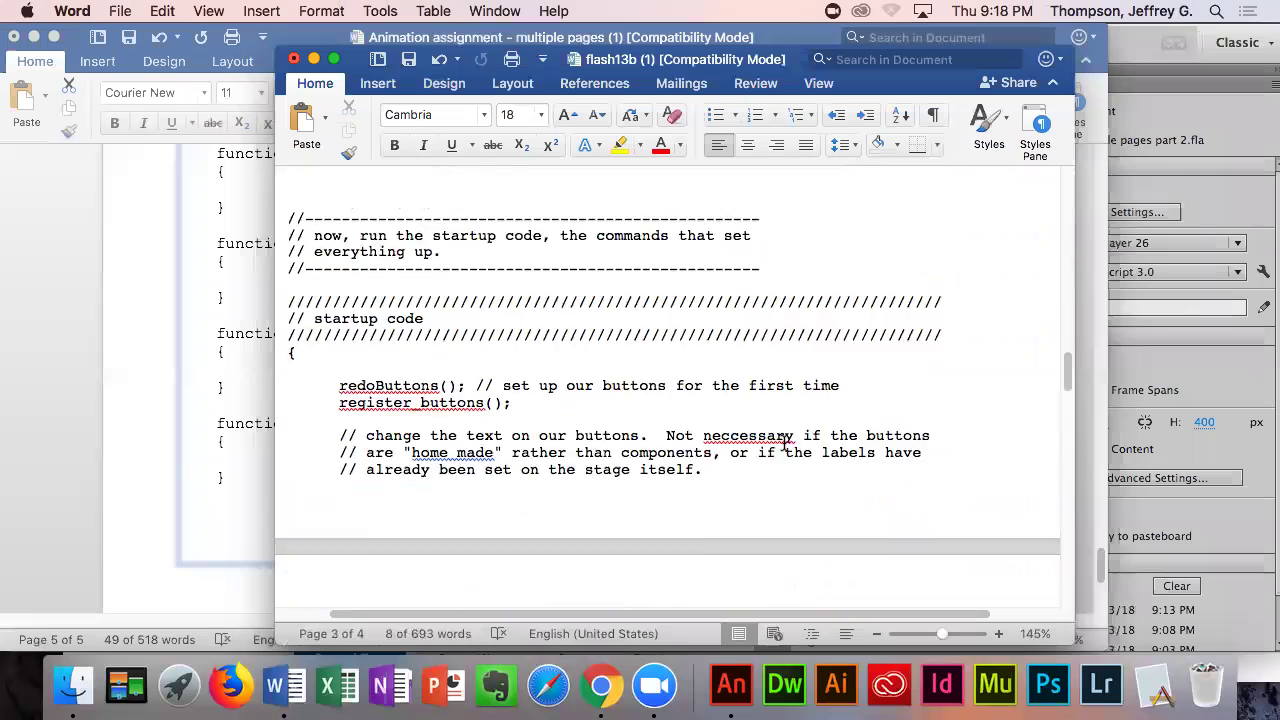
{"action": "scroll", "coordinate": [776, 444], "scroll_direction": "up", "scroll_amount": 10}
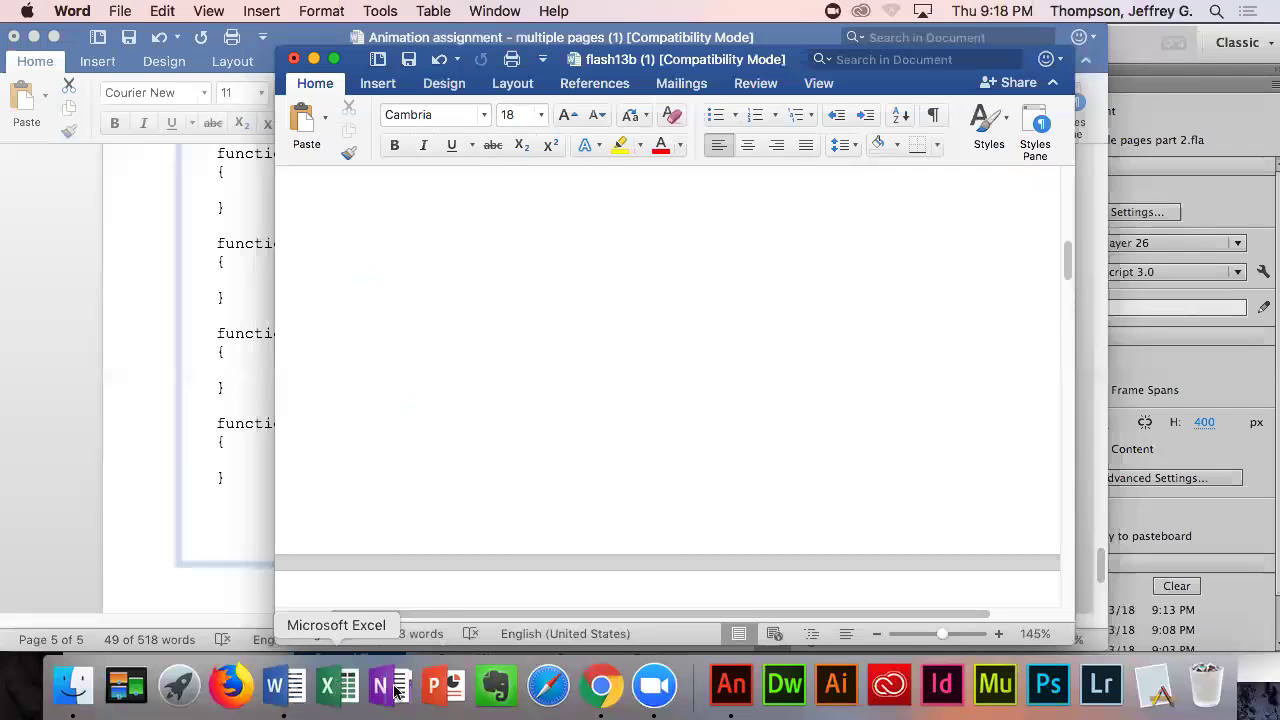
- Switch to Chrome, download the attached next and previous buttons.rtf, and open it in TextEdit
{"action": "left_click", "coordinate": [600, 686]}
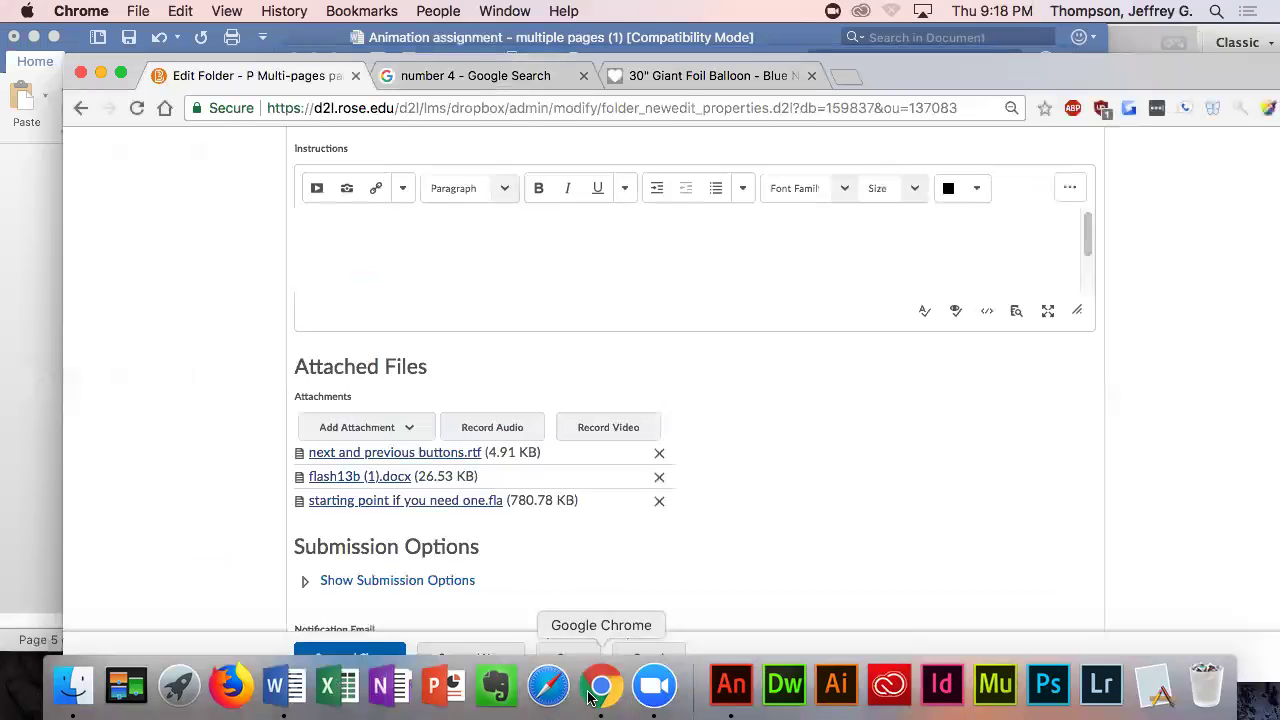
{"action": "left_click", "coordinate": [376, 458]}
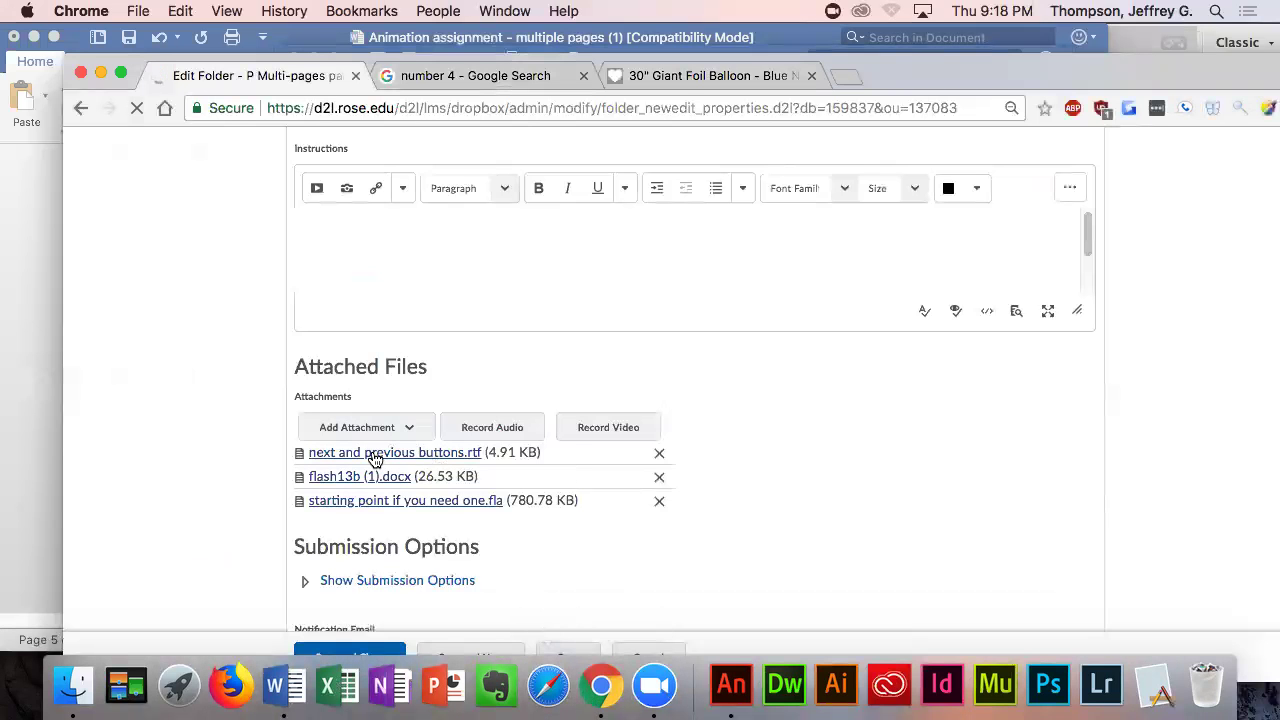
{"action": "left_click", "coordinate": [869, 328]}
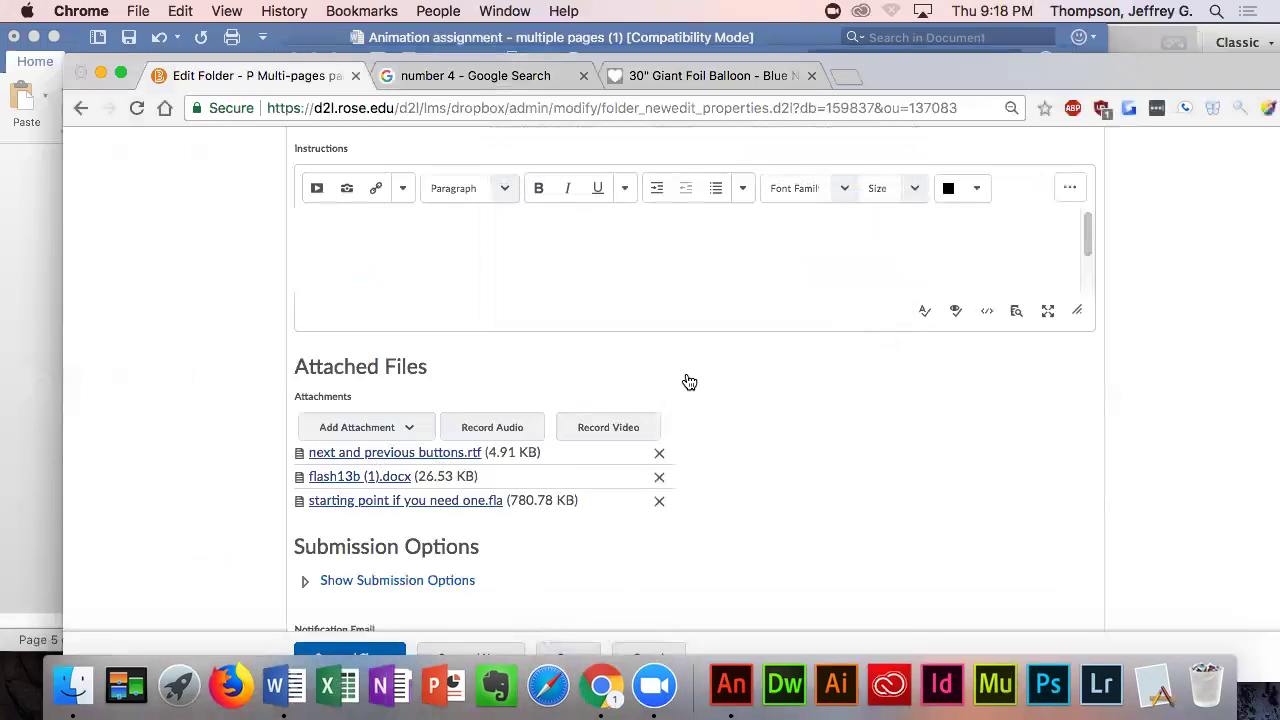
{"action": "left_click", "coordinate": [191, 646]}
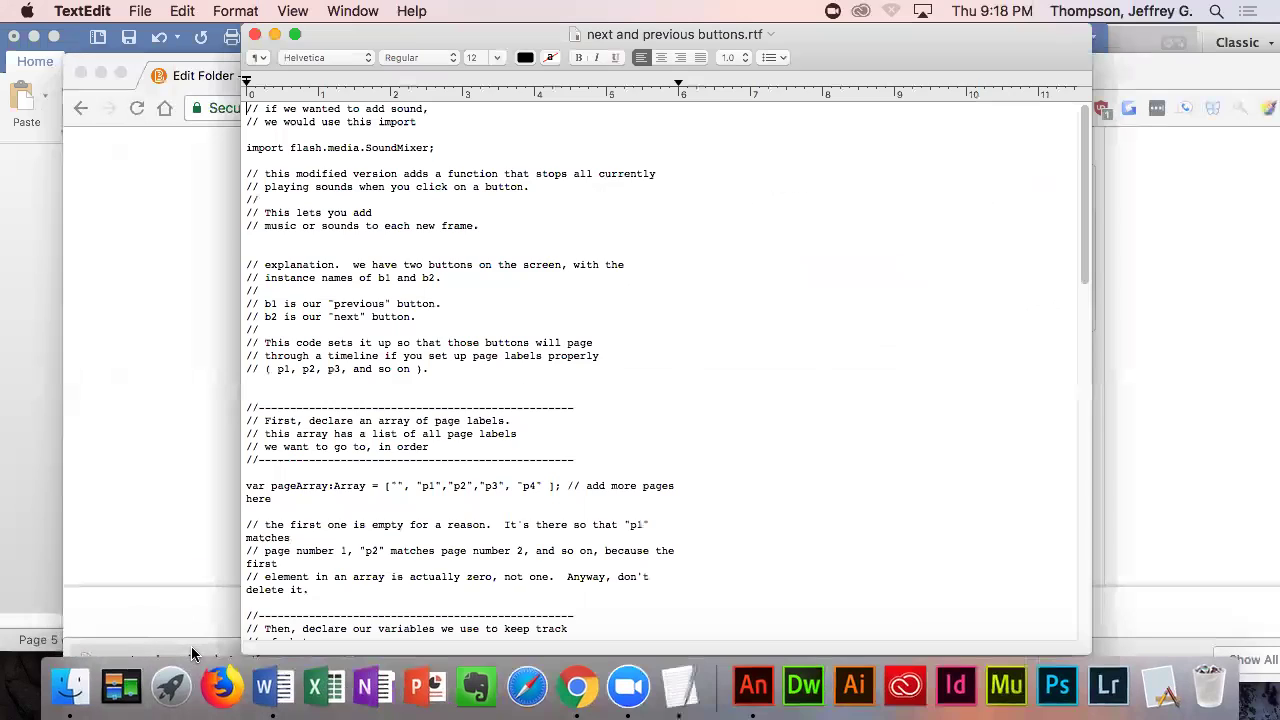
- Look through the next and previous buttons script and copy its entire text
{"action": "left_click", "coordinate": [378, 497]}
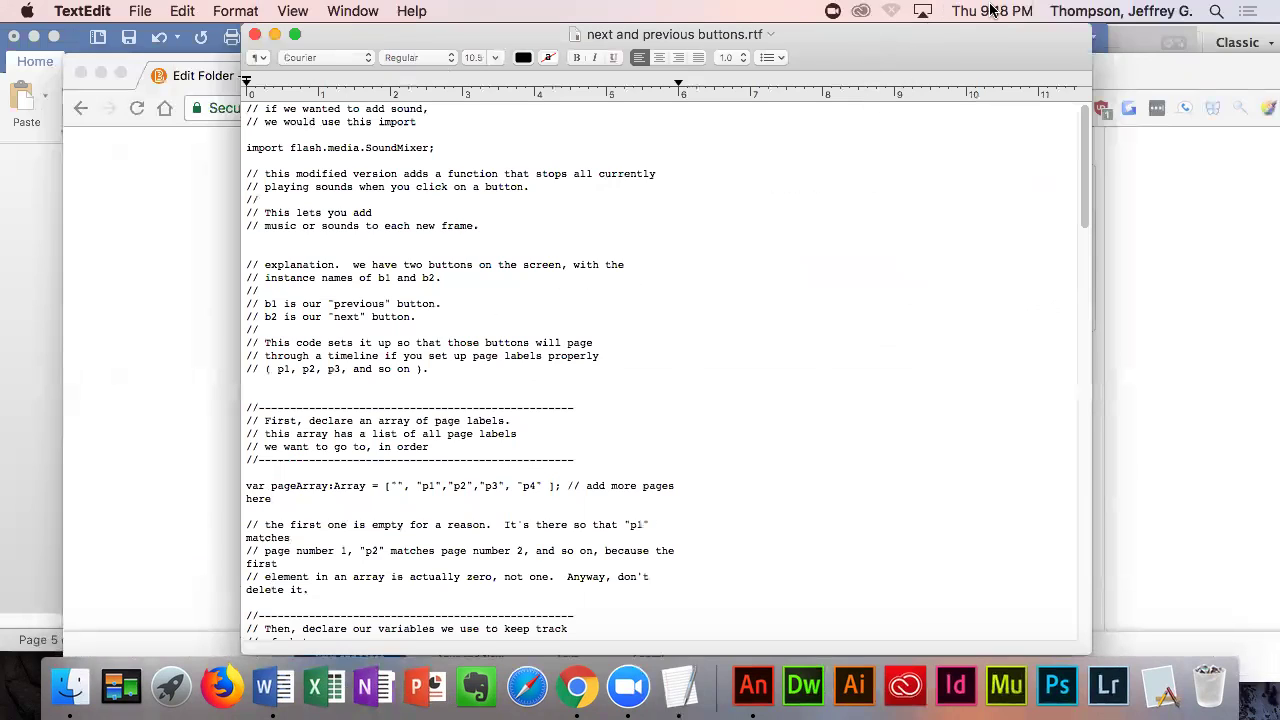
{"action": "triple_click", "coordinate": [786, 242]}
{"action": "scroll", "coordinate": [365, 290], "scroll_direction": "down", "scroll_amount": 20}
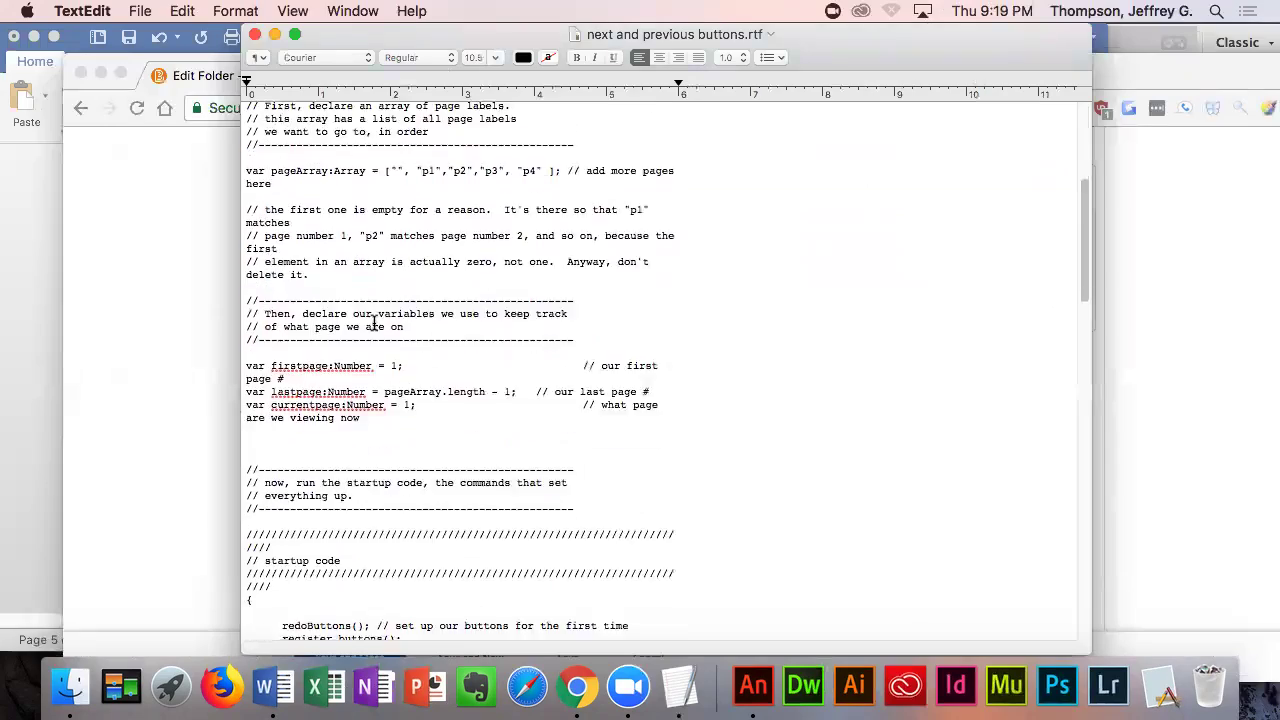
{"action": "scroll", "coordinate": [362, 335], "scroll_direction": "up", "scroll_amount": 20}
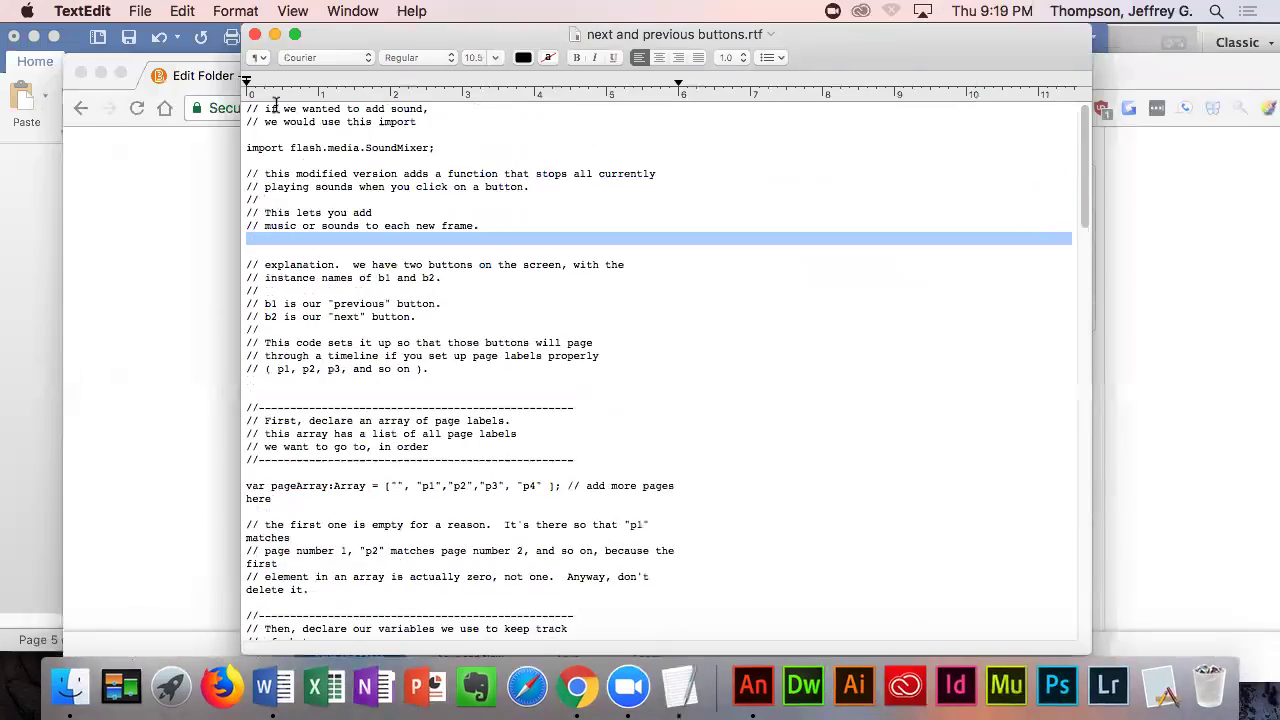
{"action": "scroll", "coordinate": [500, 320], "scroll_direction": "down", "scroll_amount": 15}
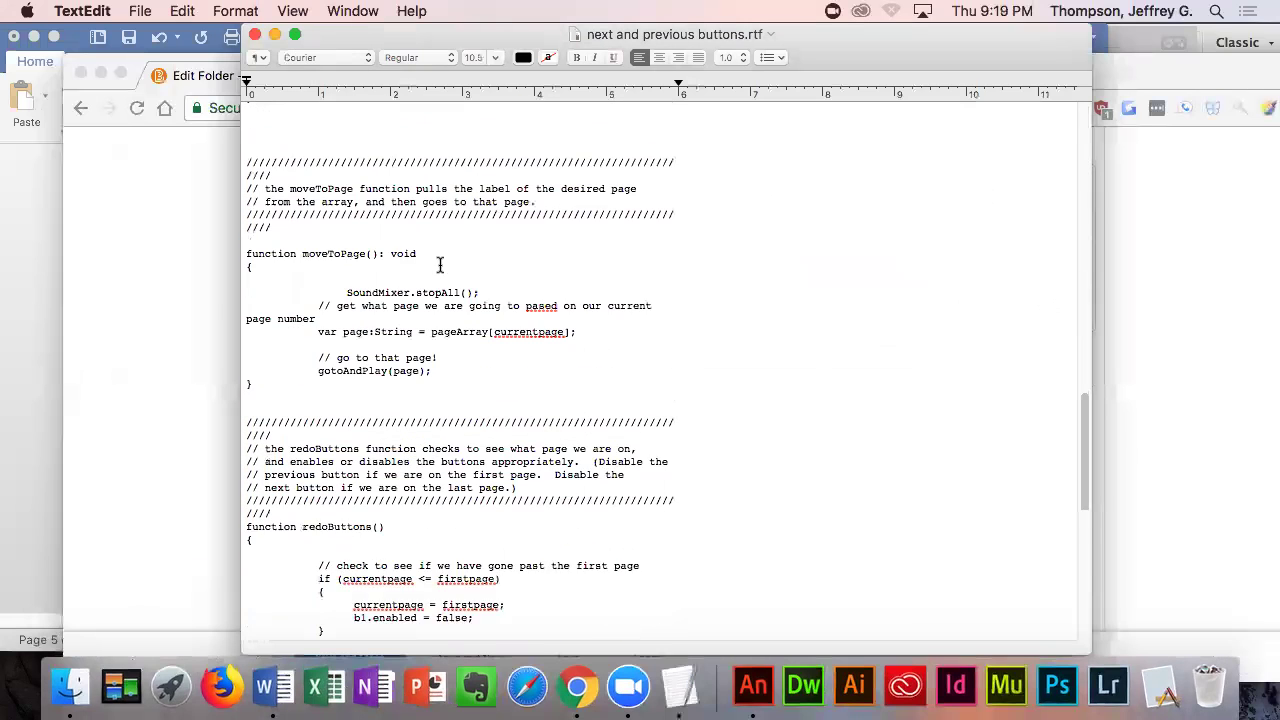
{"action": "scroll", "coordinate": [440, 264], "scroll_direction": "down", "scroll_amount": 2}
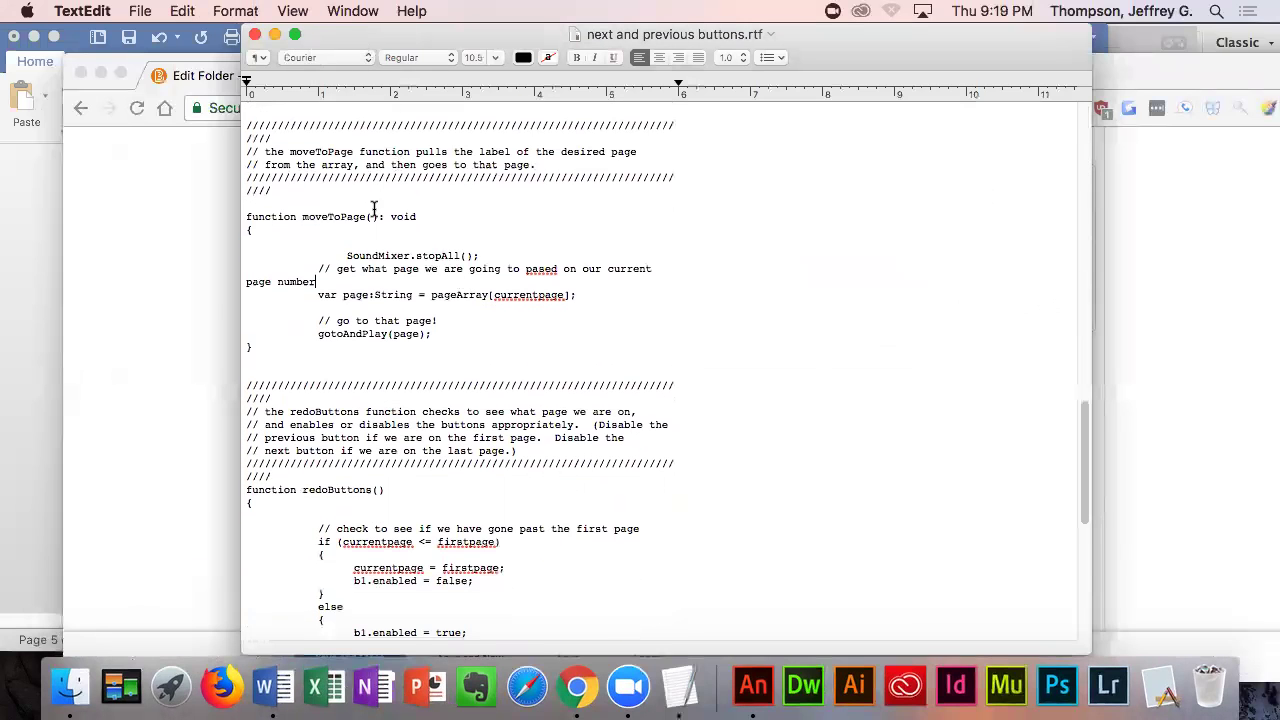
{"action": "left_click", "coordinate": [182, 11]}
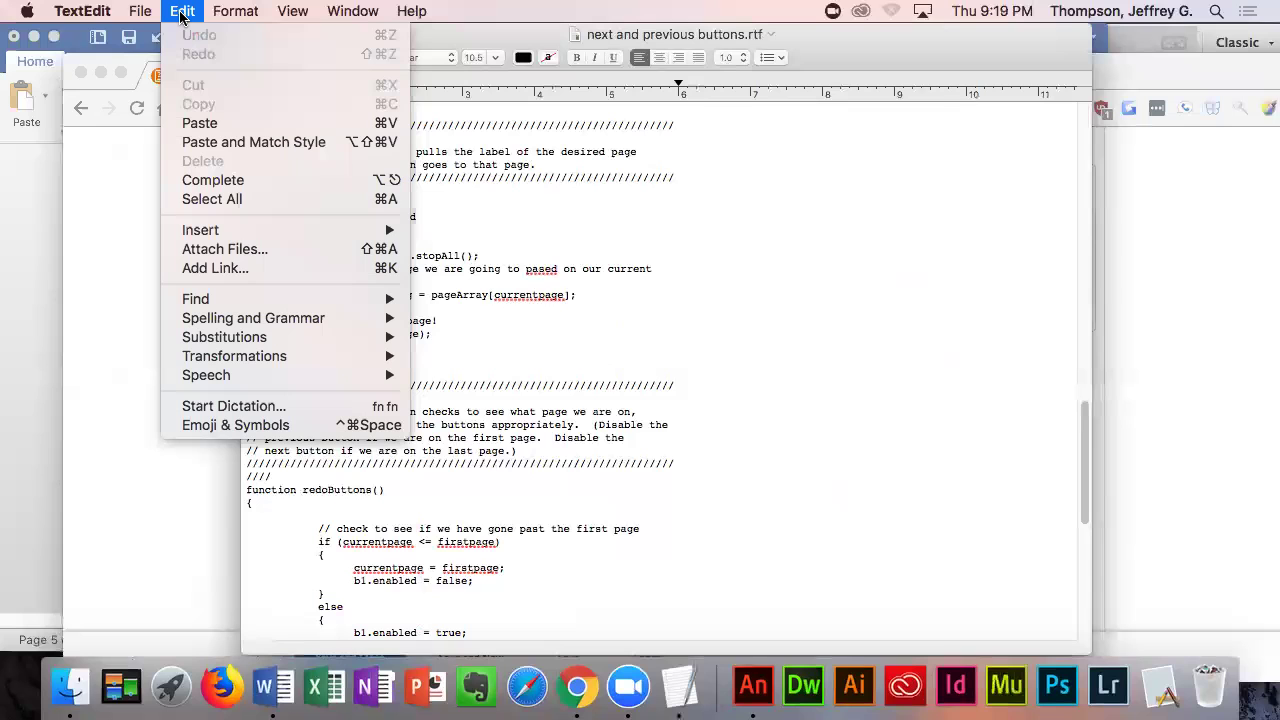
{"action": "left_click", "coordinate": [233, 199]}
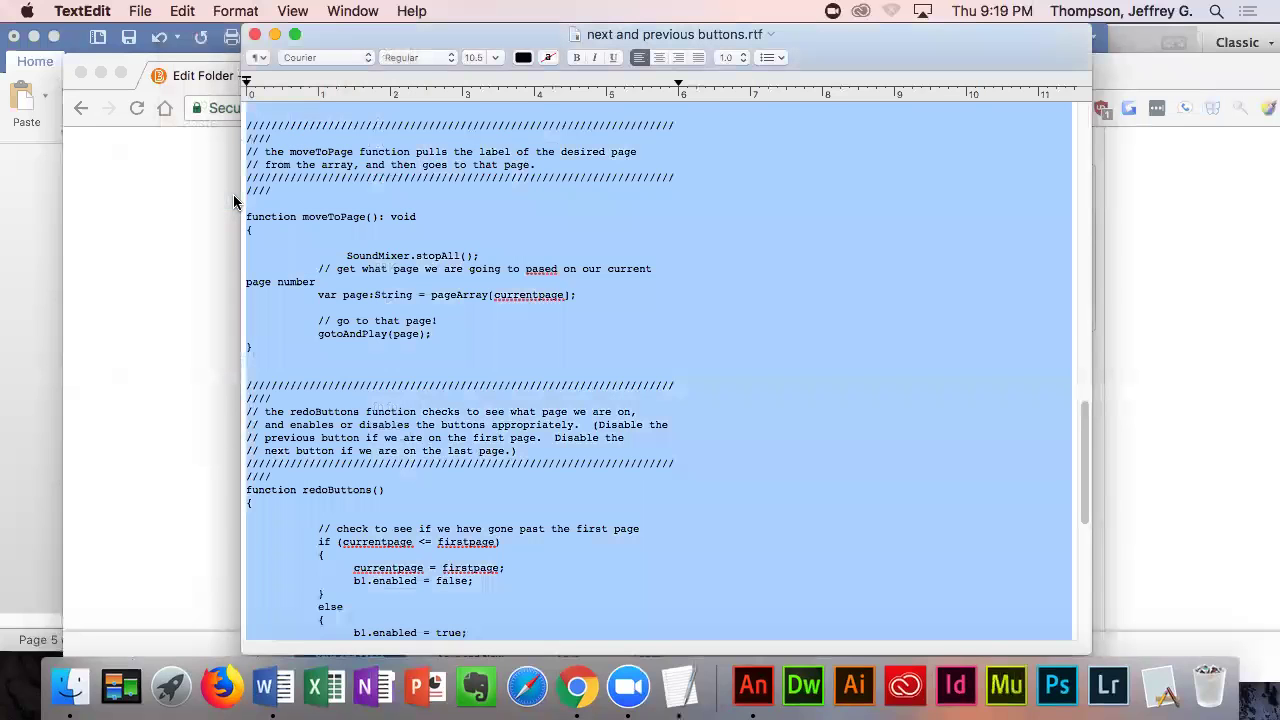
{"action": "left_click", "coordinate": [182, 11]}
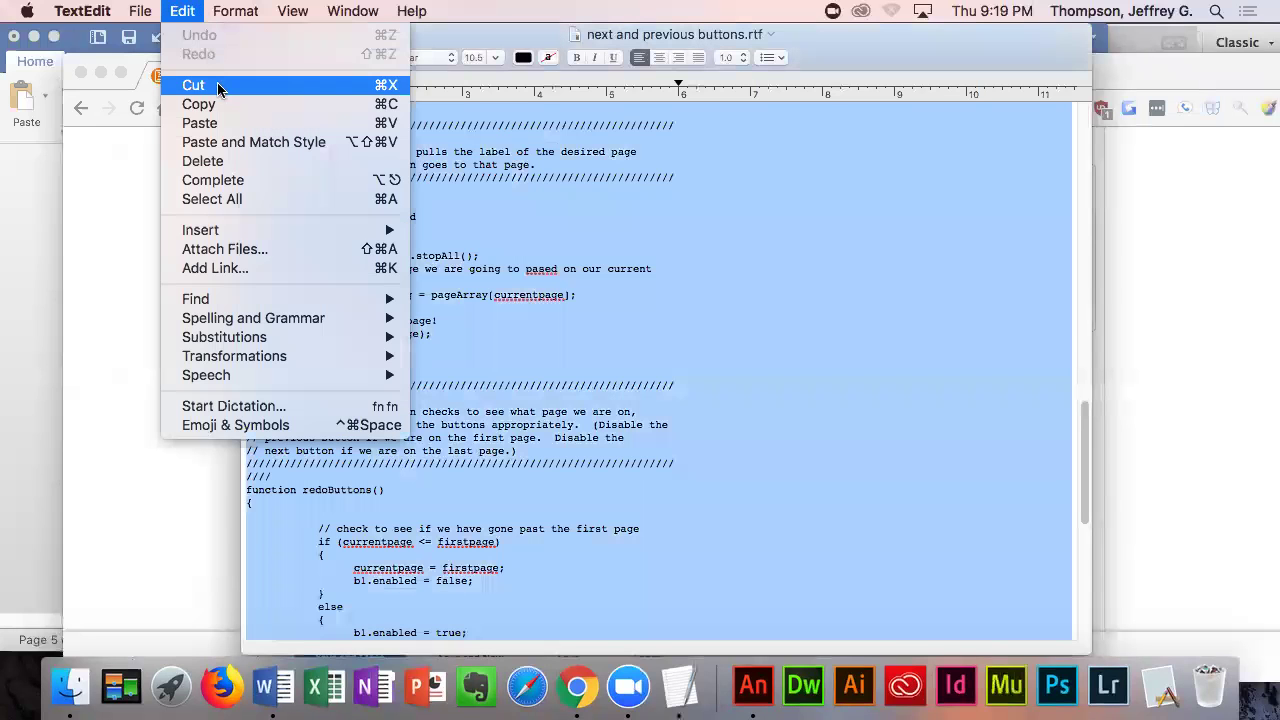
{"action": "left_click", "coordinate": [213, 110]}
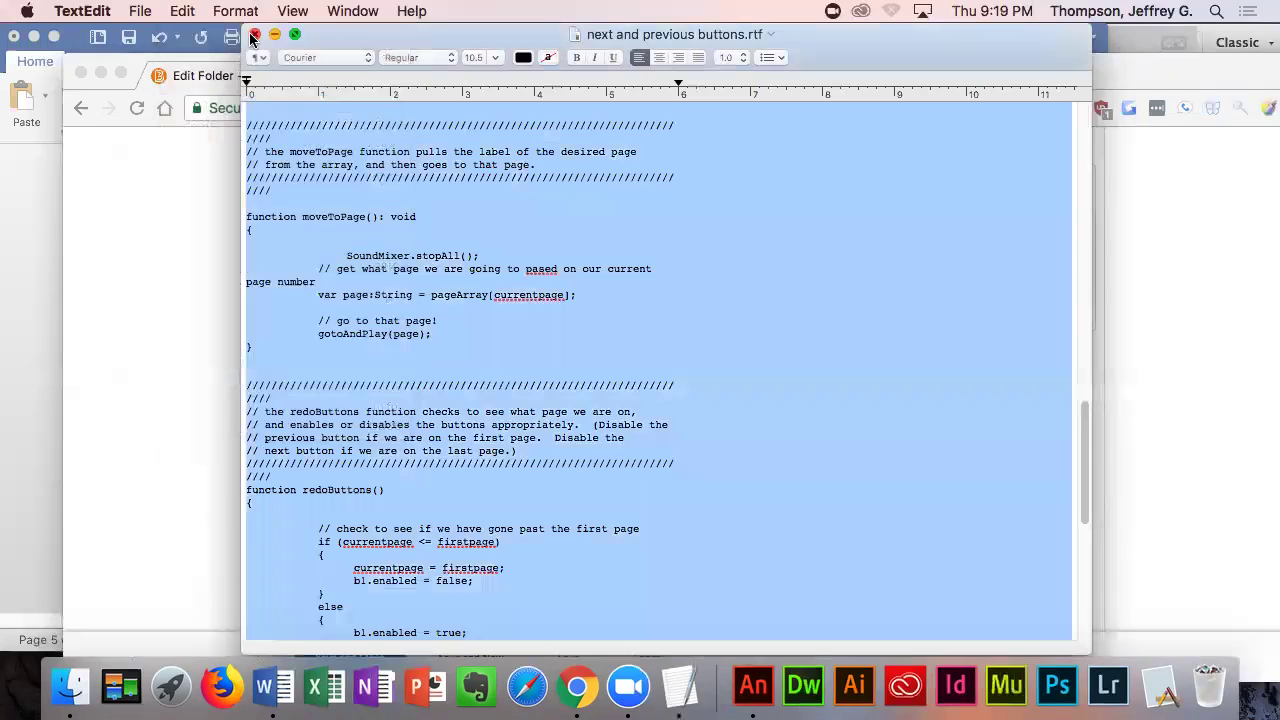
- Close the next and previous buttons file, switch to Animate CC, and open the script of frame 1 on the Actions layer for editing
{"action": "left_click", "coordinate": [255, 35]}
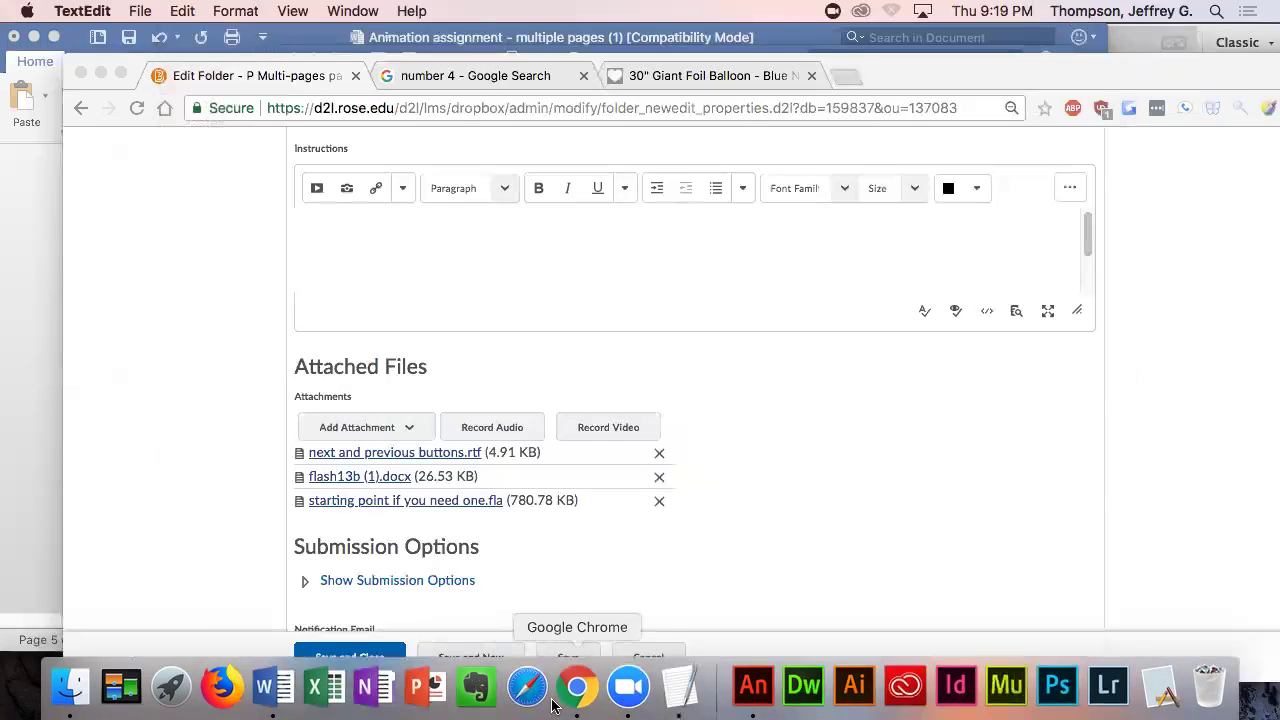
{"action": "left_click", "coordinate": [752, 700]}
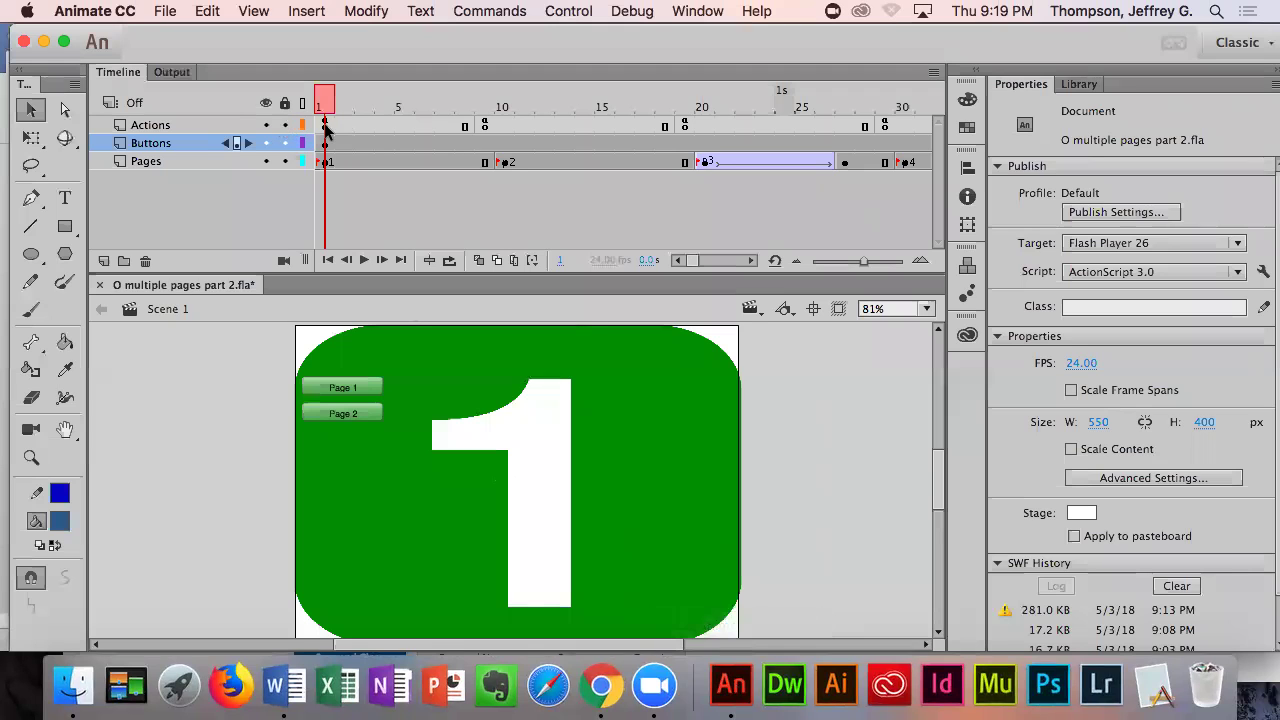
{"action": "left_click", "coordinate": [325, 125]}
{"action": "right_click", "coordinate": [325, 127]}
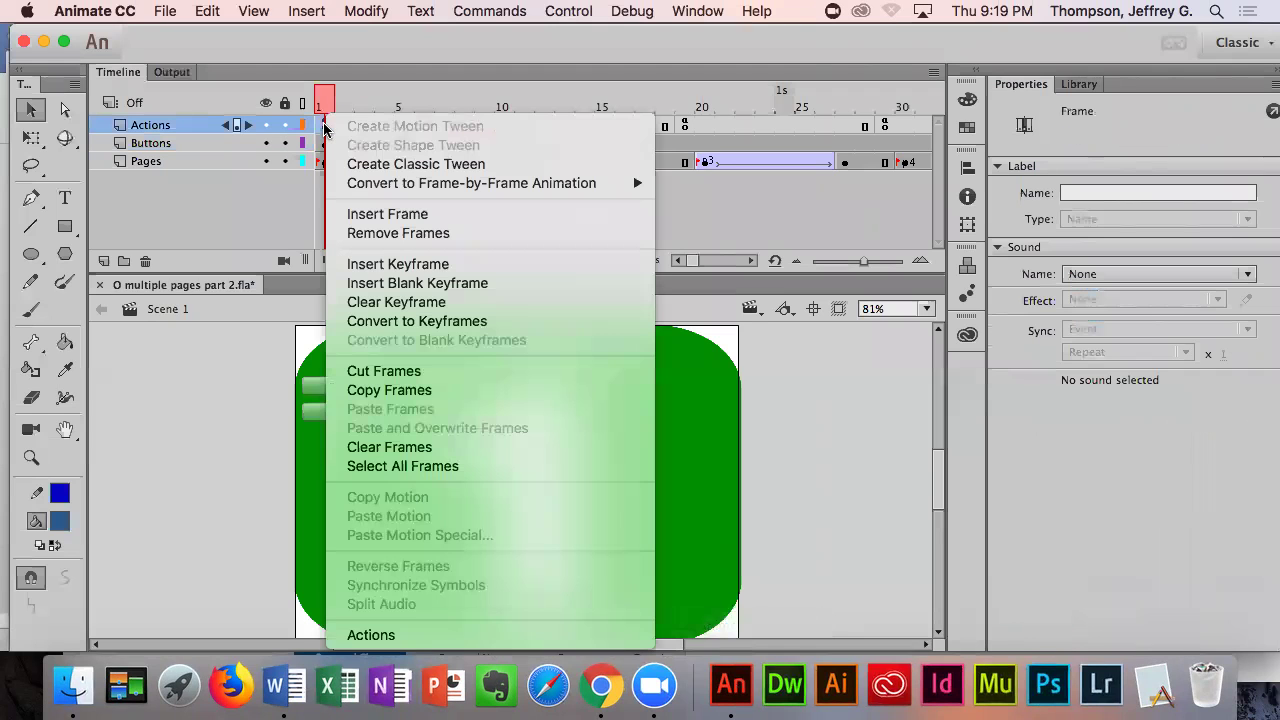
{"action": "left_click", "coordinate": [402, 635]}
{"action": "left_click", "coordinate": [602, 630]}
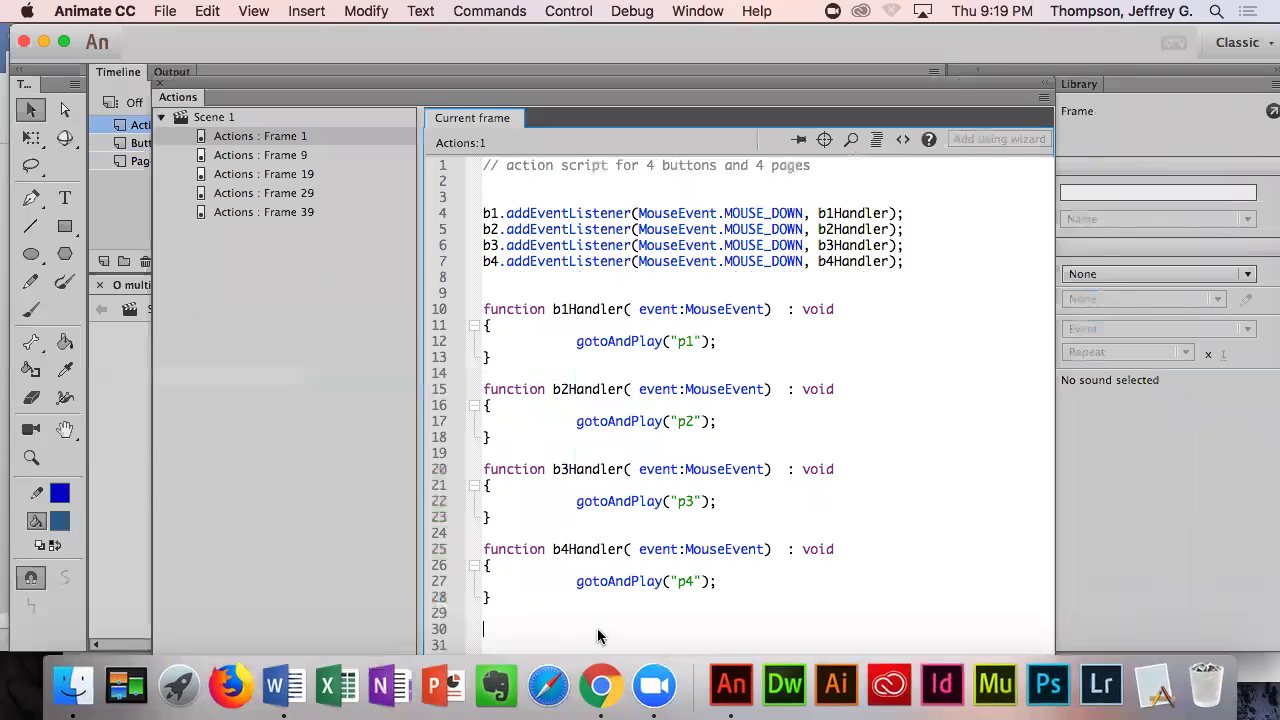
- Delete the whole frame 1 script, paste the copied next and previous buttons script, and return to its first line
{"action": "key", "text": "super+a"}
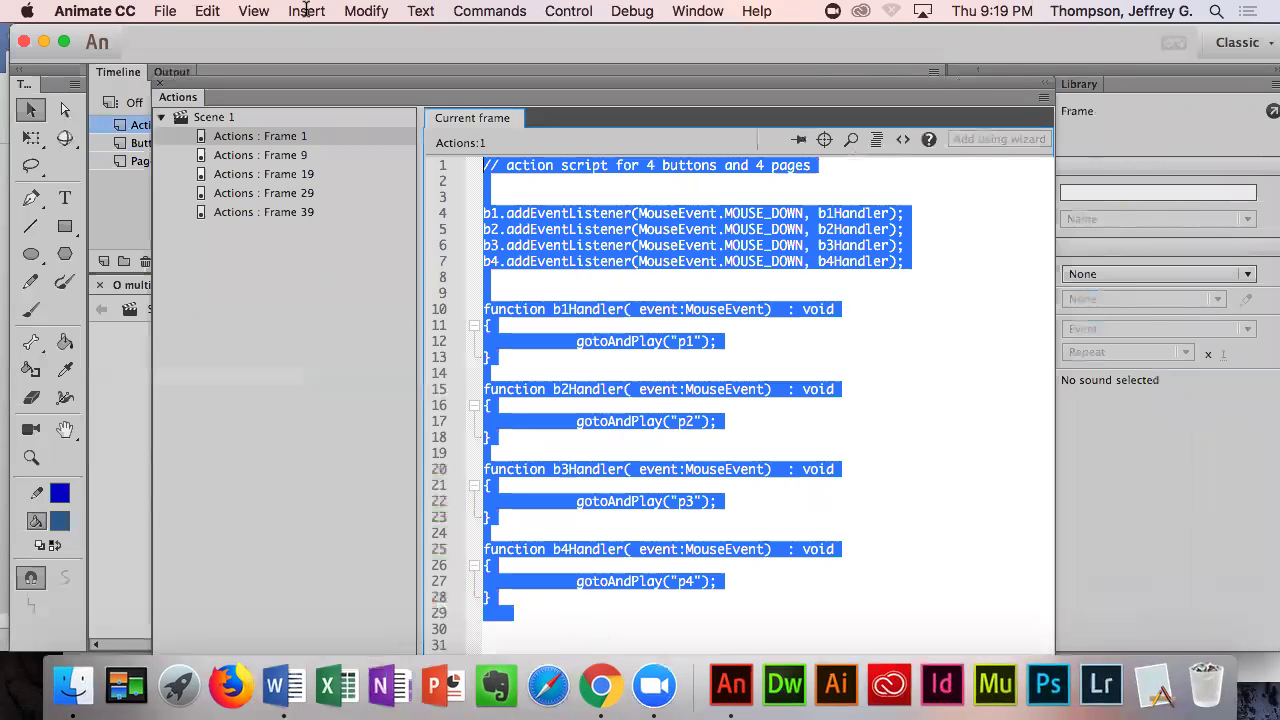
{"action": "key", "text": "BackSpace"}
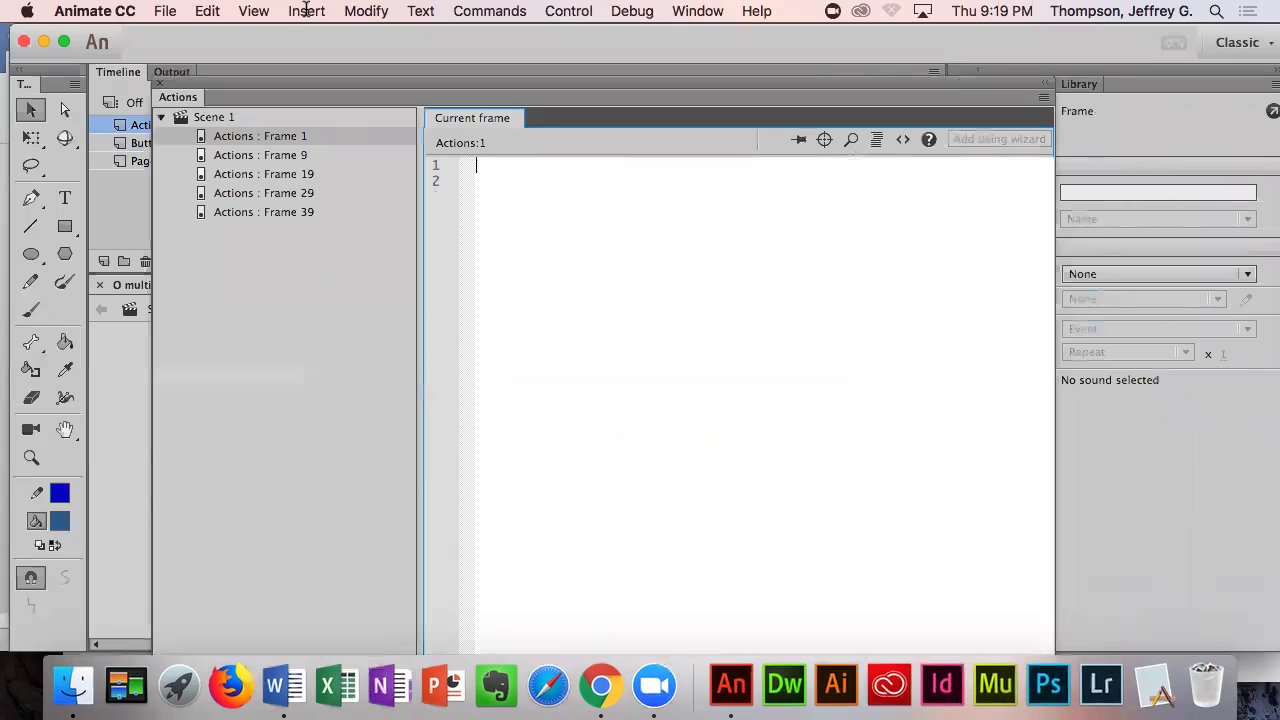
{"action": "left_click", "coordinate": [198, 10]}
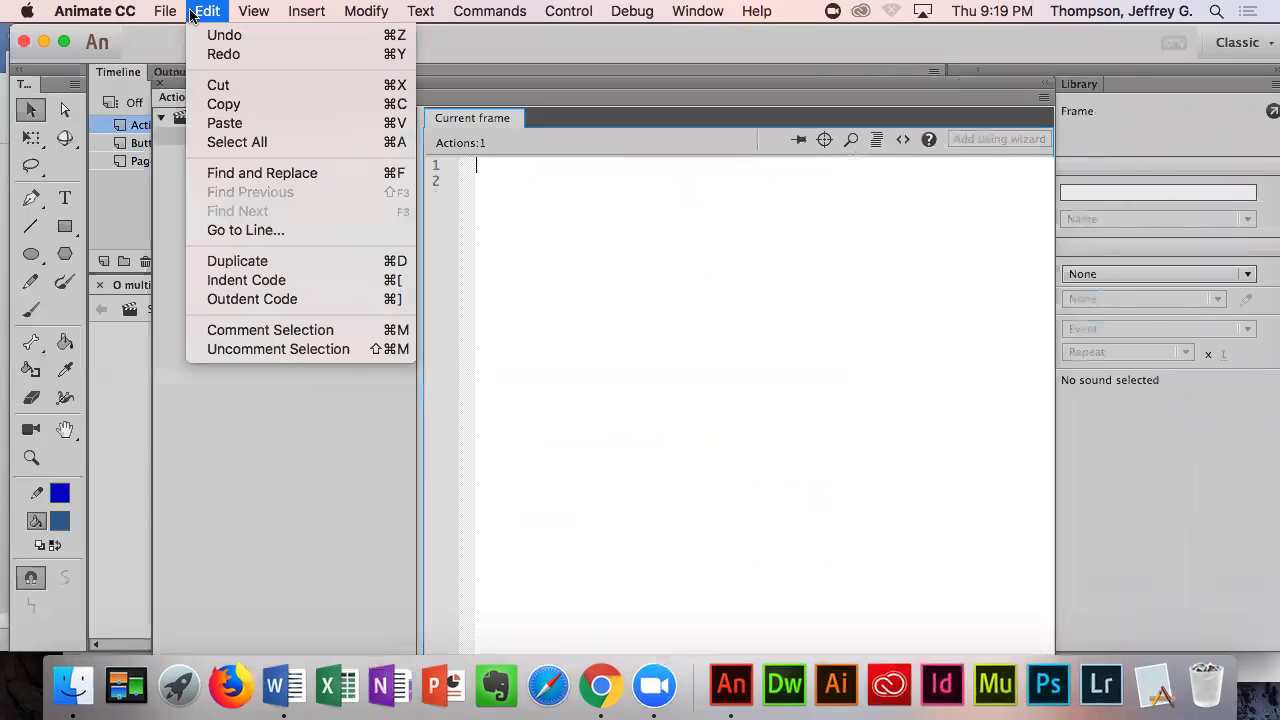
{"action": "left_click", "coordinate": [248, 123]}
{"action": "scroll", "coordinate": [605, 325], "scroll_direction": "up", "scroll_amount": 15}
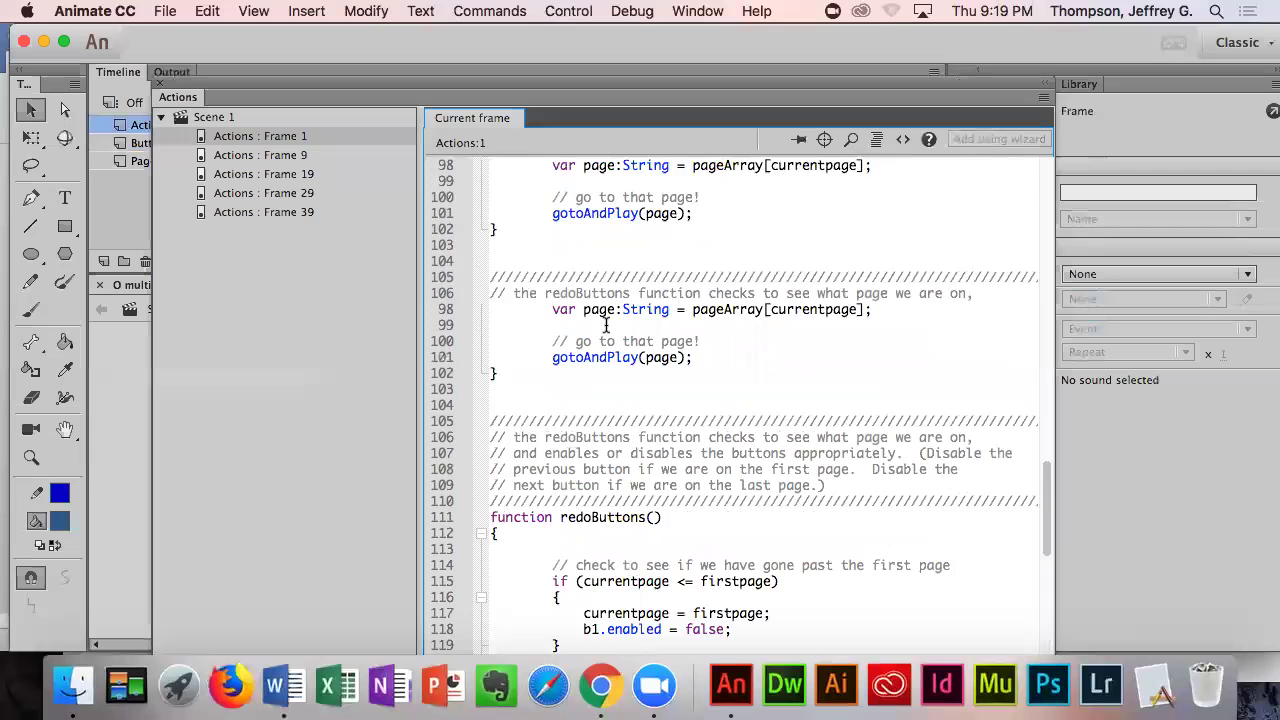
{"action": "scroll", "coordinate": [605, 325], "scroll_direction": "up", "scroll_amount": 10}
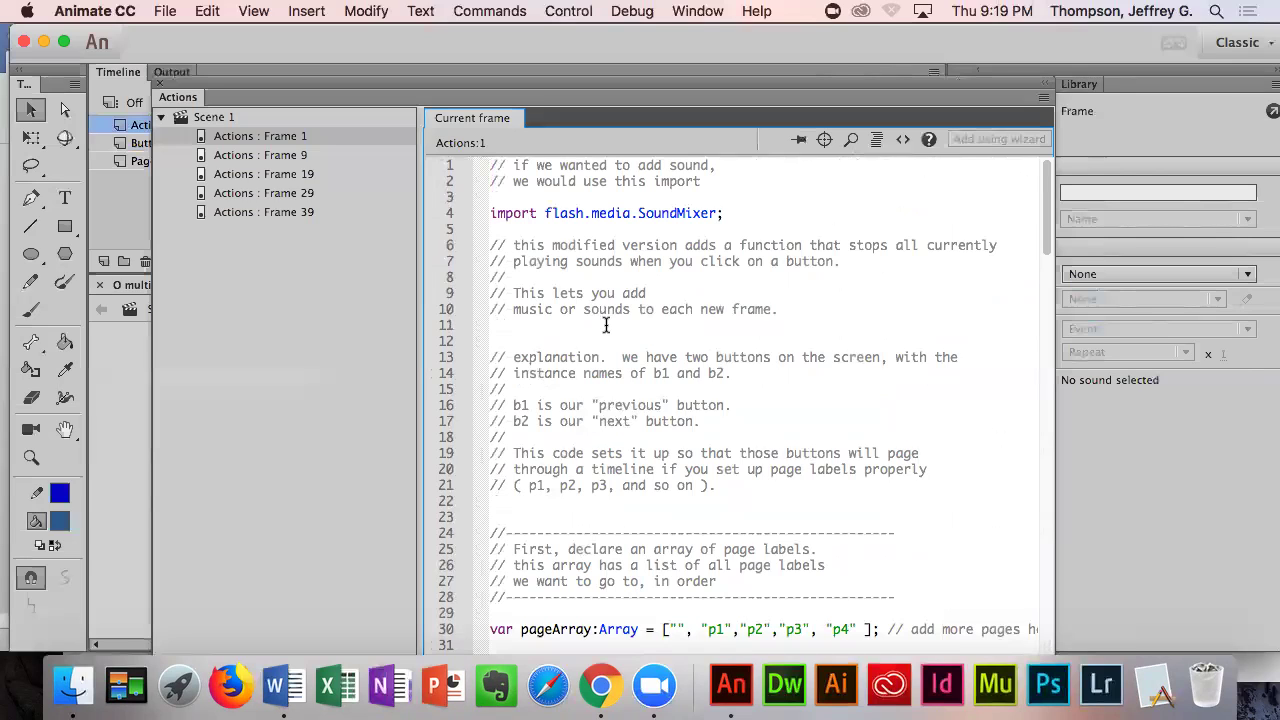
- Try deleting the sound comment and SoundMixer import lines at the start of the frame 1 script
{"action": "left_click_drag", "start_coordinate": [497, 82], "coordinate": [350, 20]}
{"action": "left_click", "coordinate": [448, 209]}
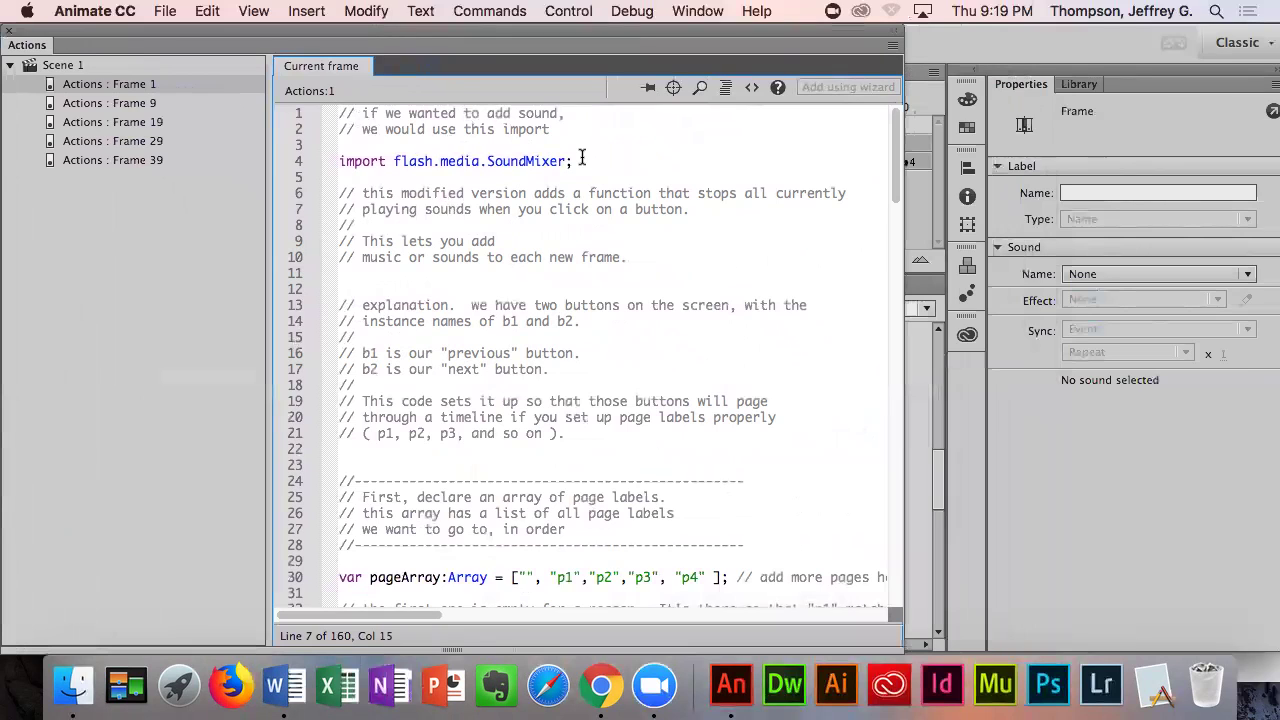
{"action": "left_click_drag", "start_coordinate": [583, 161], "coordinate": [264, 89]}
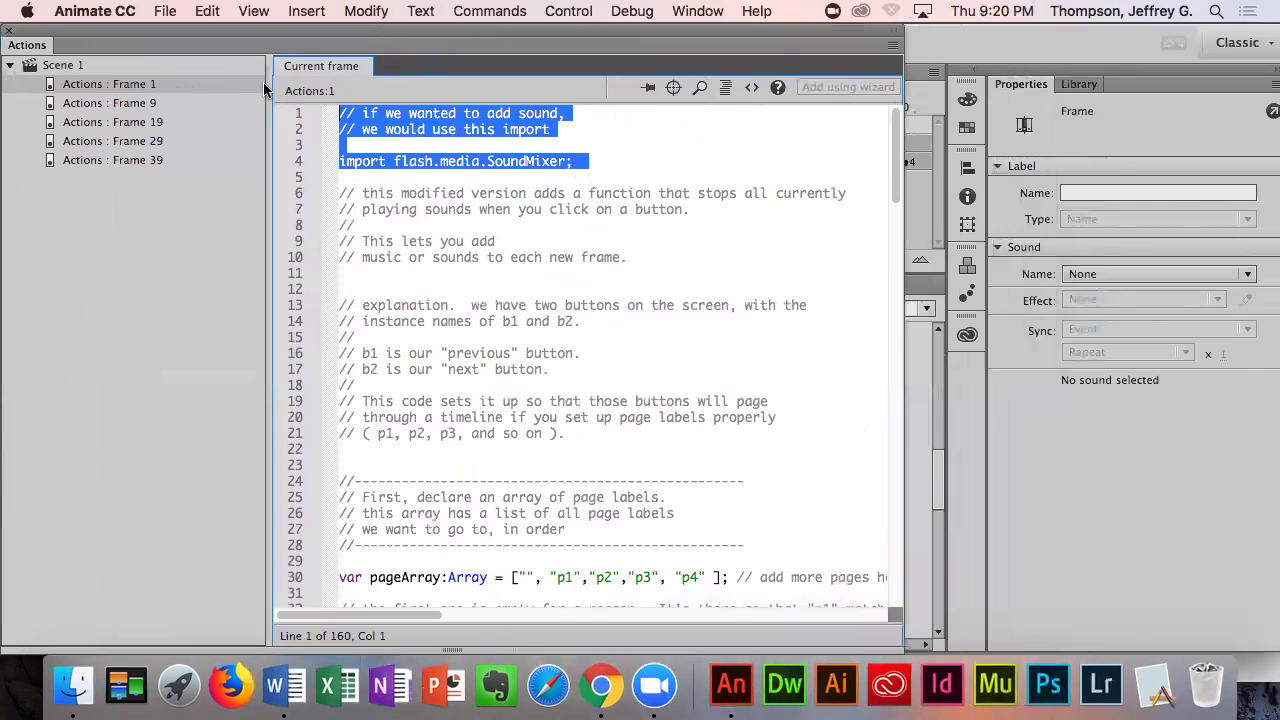
{"action": "key", "text": "BackSpace"}
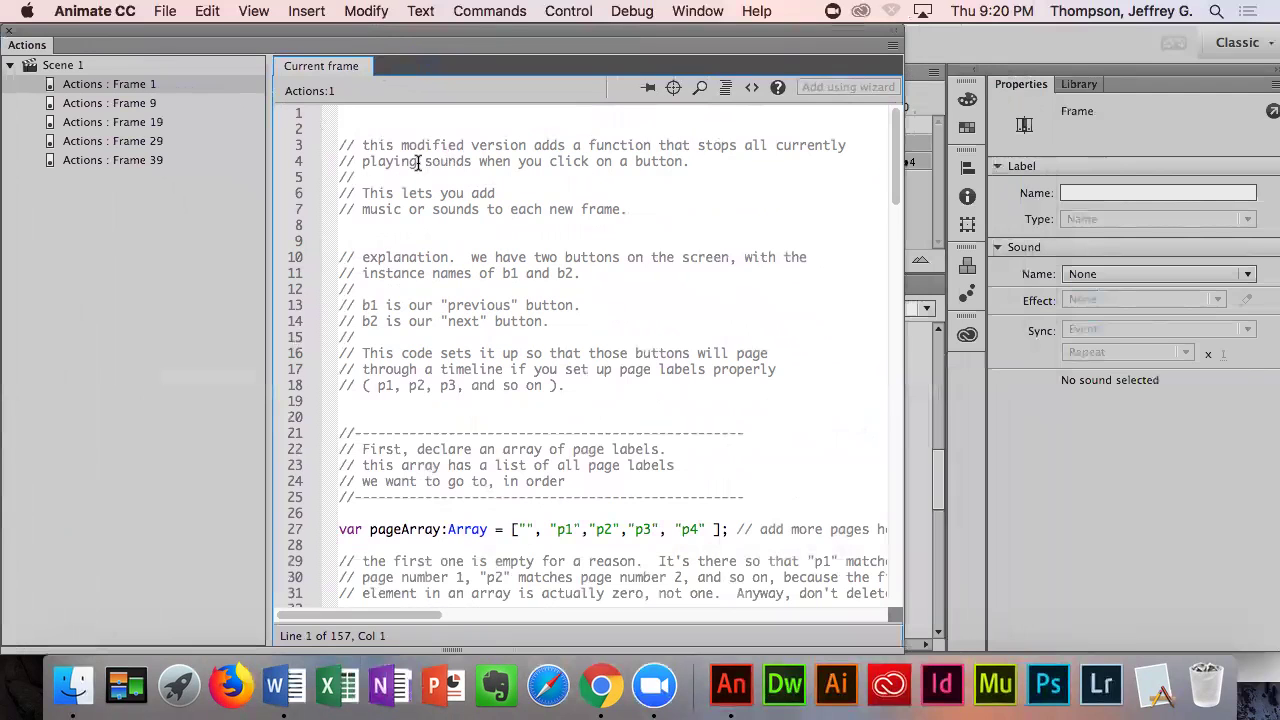
{"action": "scroll", "coordinate": [588, 212], "scroll_direction": "down", "scroll_amount": 5}
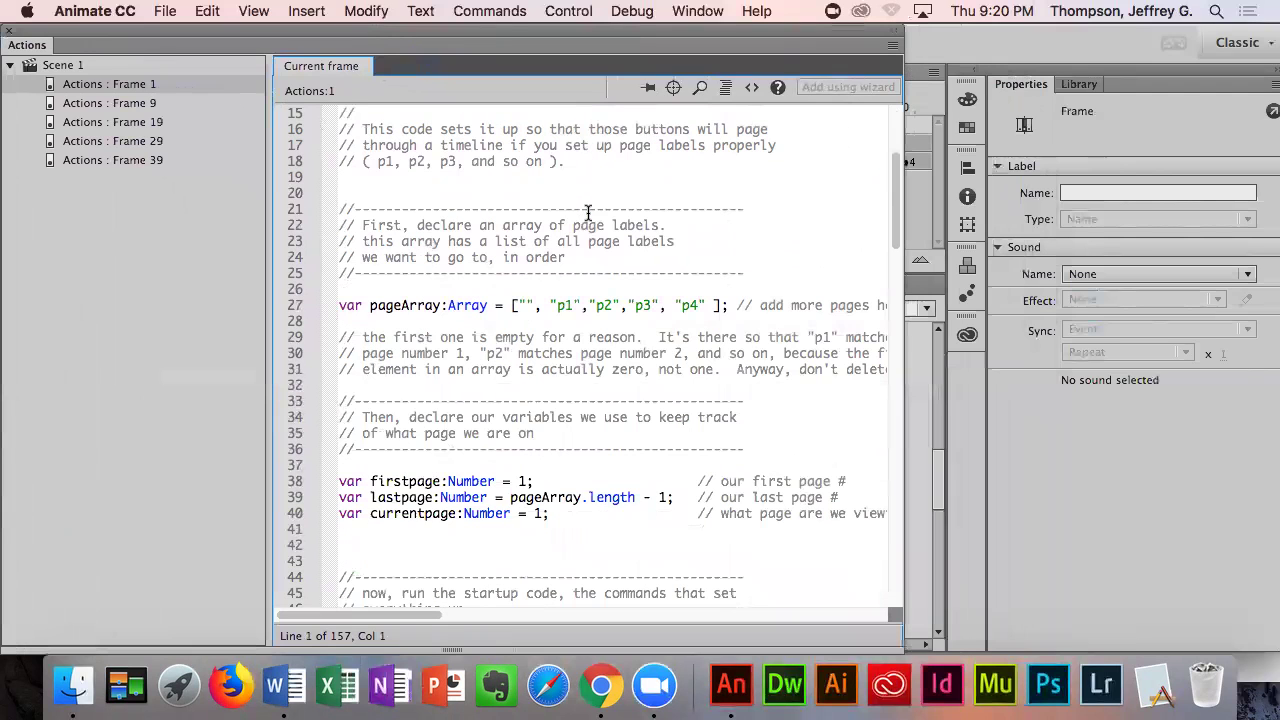
{"action": "key", "text": "super+v"}
{"action": "scroll", "coordinate": [566, 262], "scroll_direction": "down", "scroll_amount": 5}
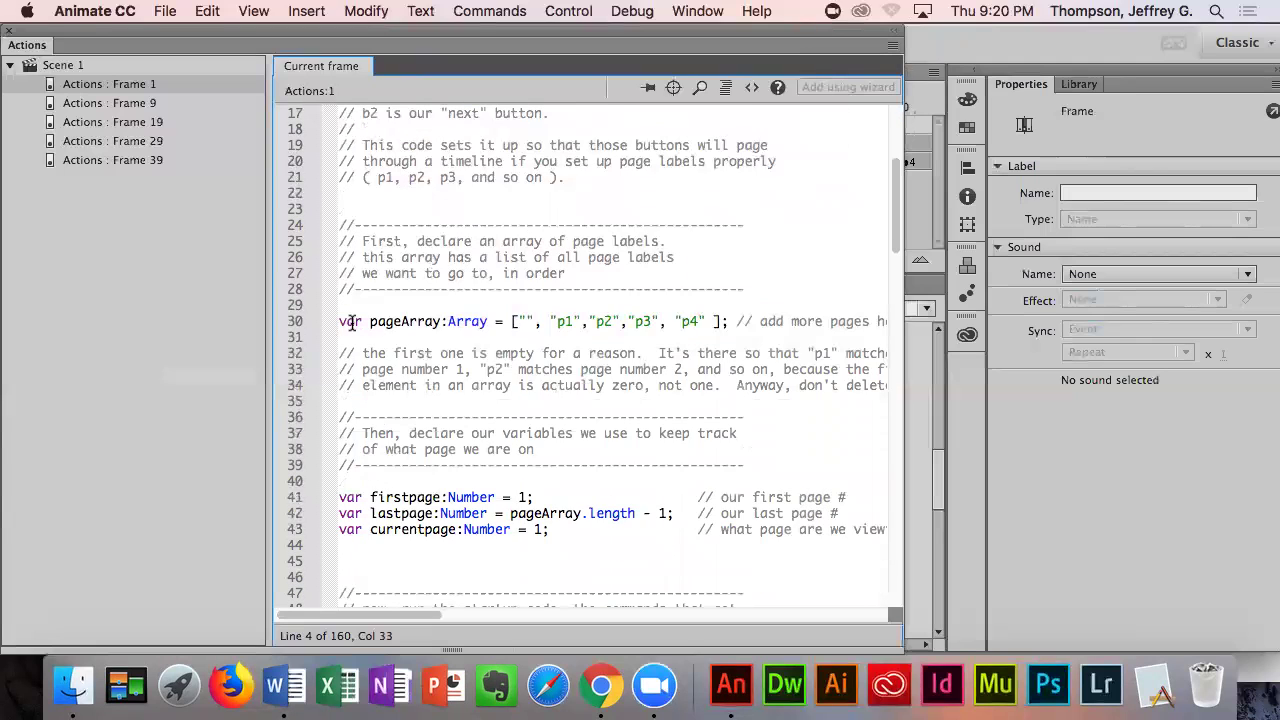
- Try adding "p5" and "p6" after "p4" in the pageArray line, removing the extra labels again
{"action": "left_click", "coordinate": [339, 321]}
{"action": "left_click_drag", "start_coordinate": [548, 321], "coordinate": [603, 336]}
{"action": "left_click", "coordinate": [550, 321]}
{"action": "type", "text": ",\"p5\""}
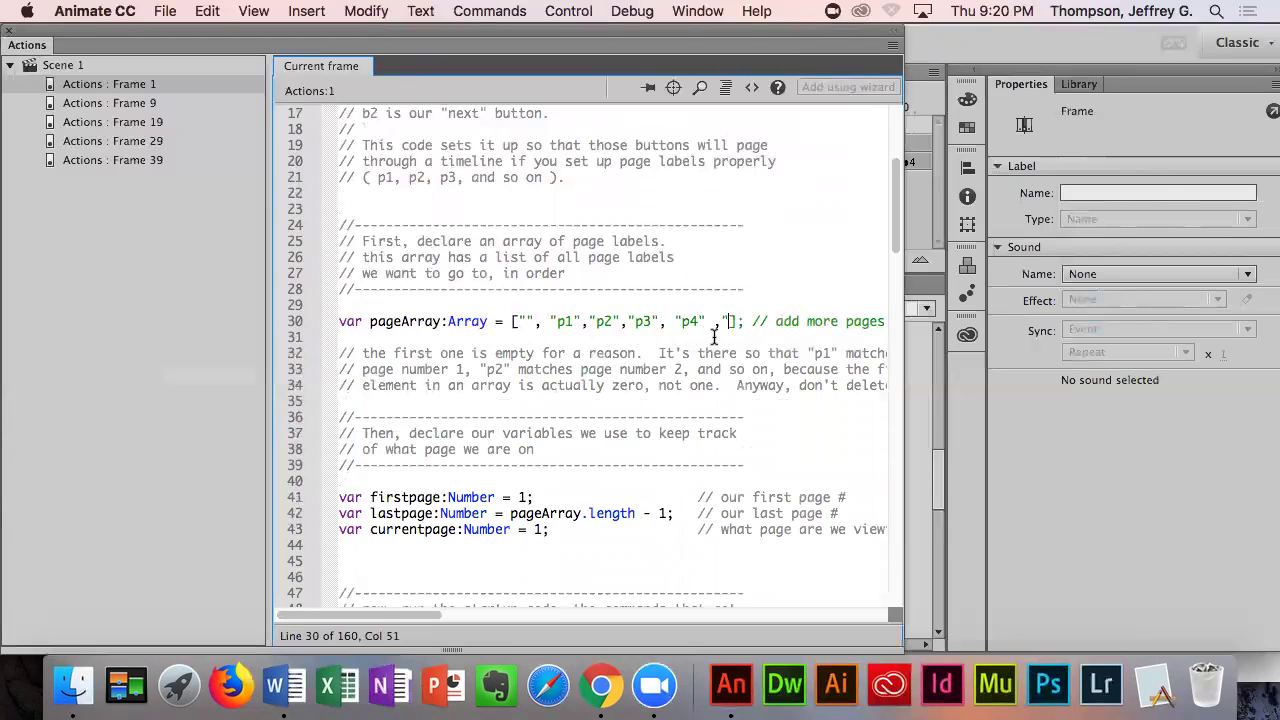
{"action": "type", "text": ","}
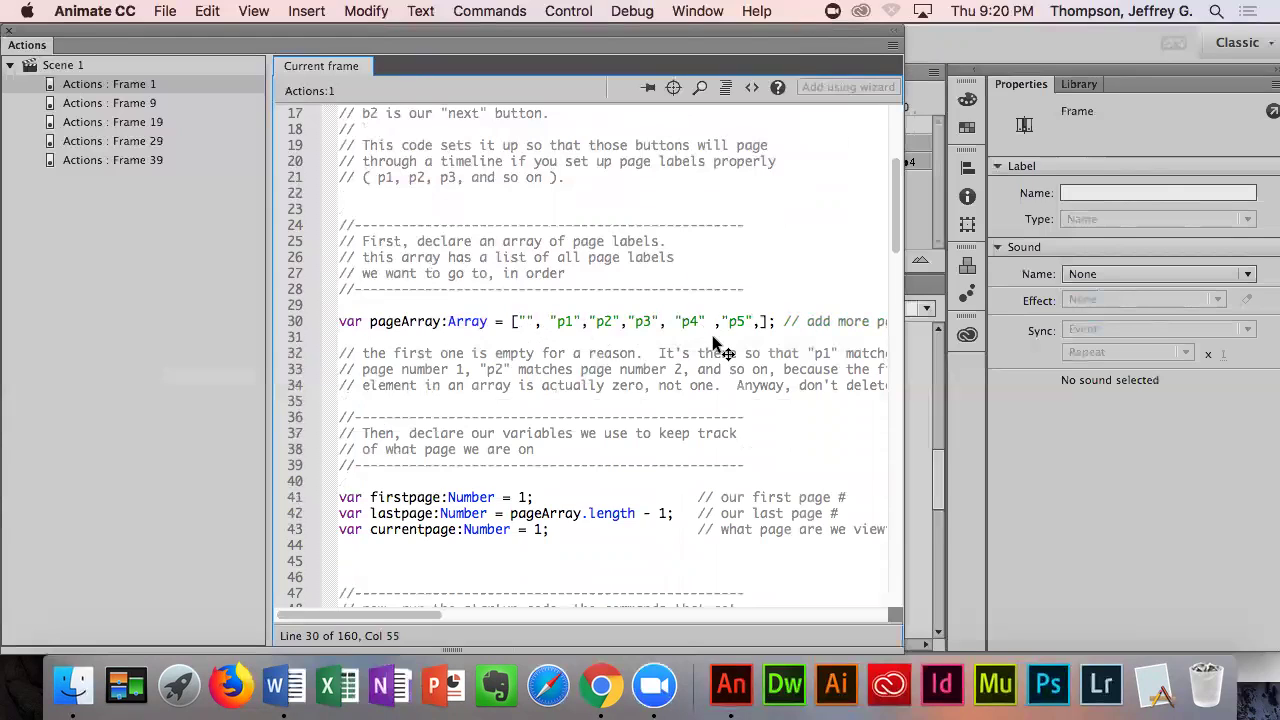
{"action": "type", "text": "\"p6"}
{"action": "key", "text": "BackSpace"}
{"action": "key", "text": "BackSpace"}
{"action": "key", "text": "BackSpace"}
{"action": "key", "text": "BackSpace"}
{"action": "key", "text": "BackSpace"}
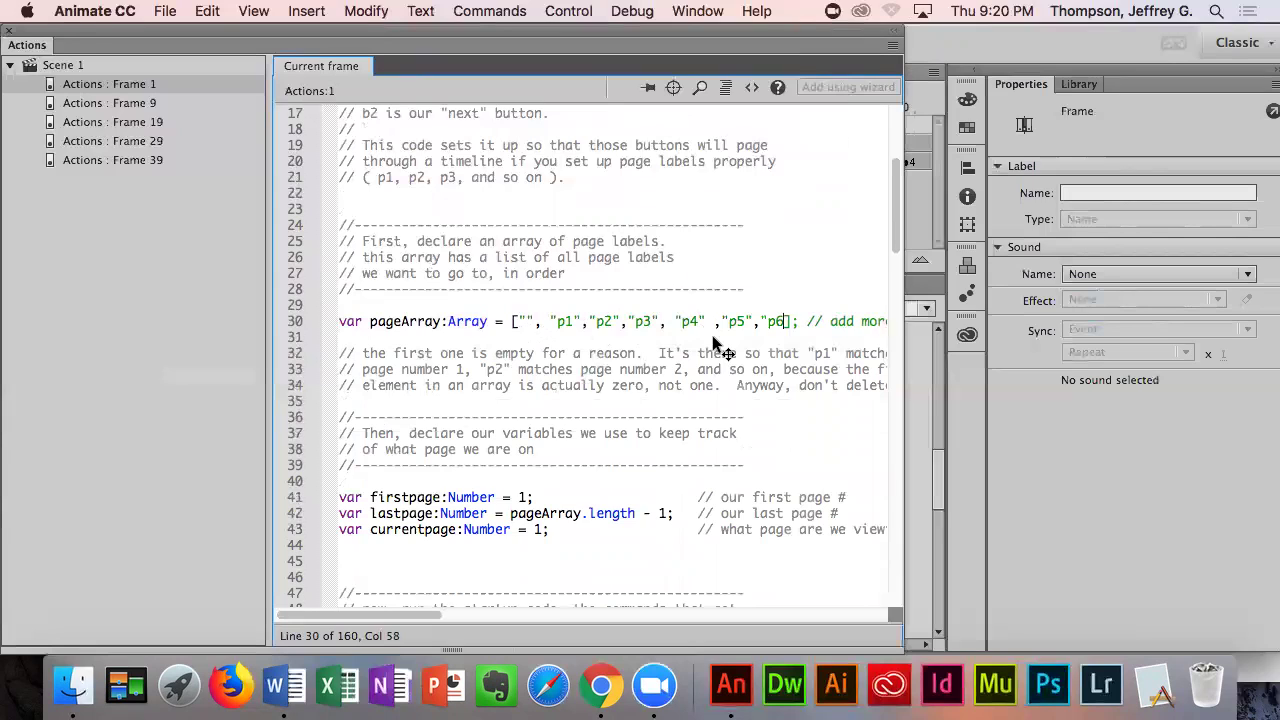
{"action": "key", "text": "BackSpace"}
{"action": "key", "text": "BackSpace"}
{"action": "key", "text": "BackSpace"}
{"action": "key", "text": "BackSpace"}
{"action": "key", "text": "BackSpace"}
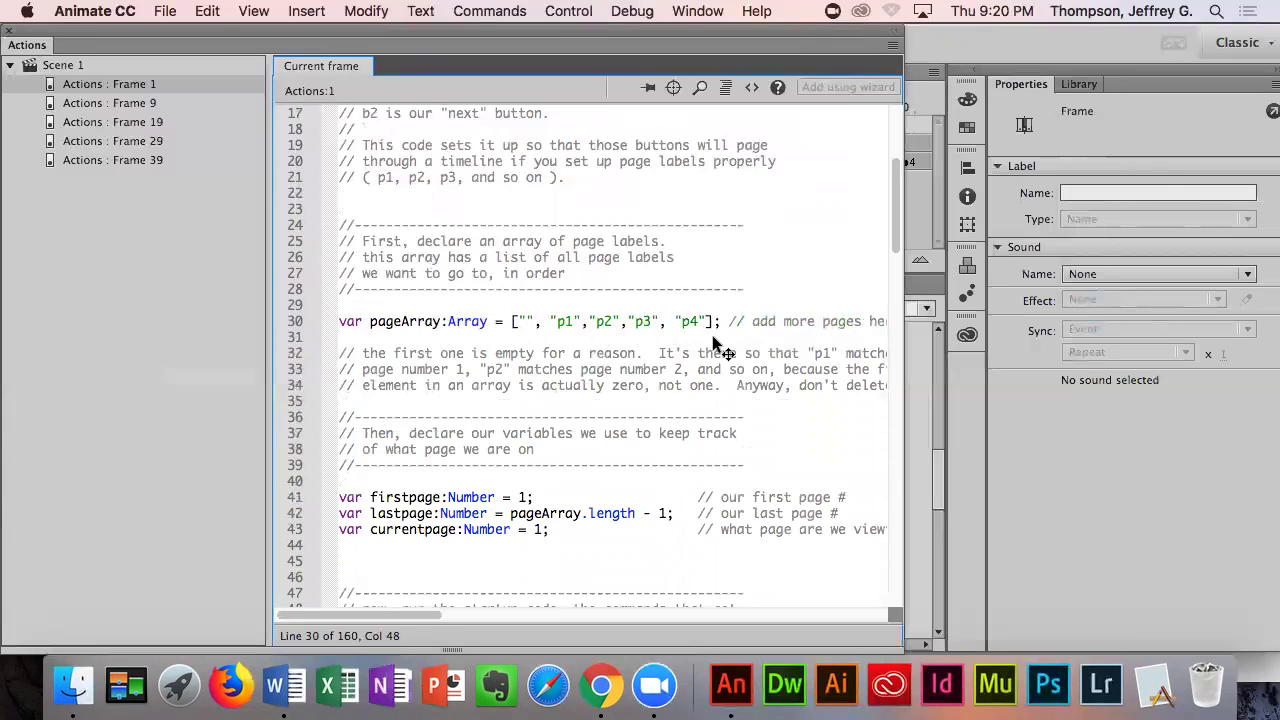
- Examine the pageArray declaration, the comments above it, and the startup code that labels the Previous and Next buttons
{"action": "left_click_drag", "start_coordinate": [369, 321], "coordinate": [740, 321]}
{"action": "scroll", "coordinate": [614, 259], "scroll_direction": "up", "scroll_amount": 3}
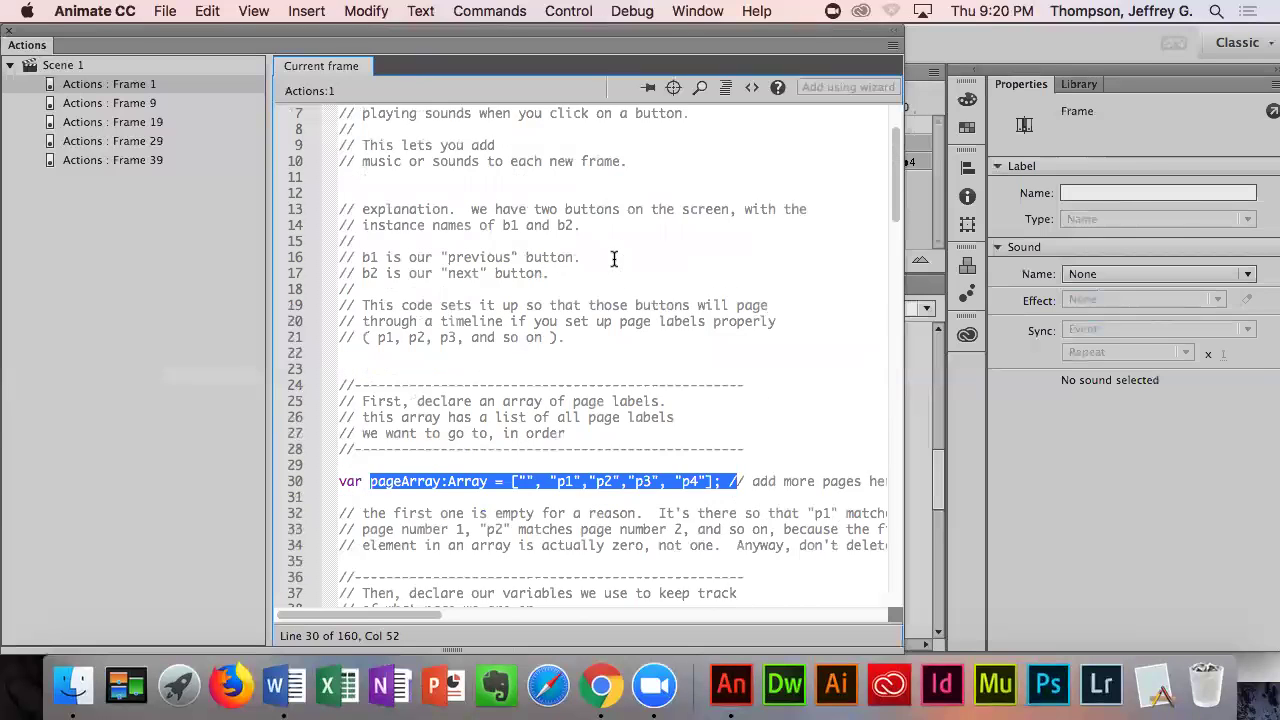
{"action": "scroll", "coordinate": [614, 259], "scroll_direction": "up", "scroll_amount": 2}
{"action": "scroll", "coordinate": [620, 260], "scroll_direction": "down", "scroll_amount": 3}
{"action": "left_click", "coordinate": [677, 449]}
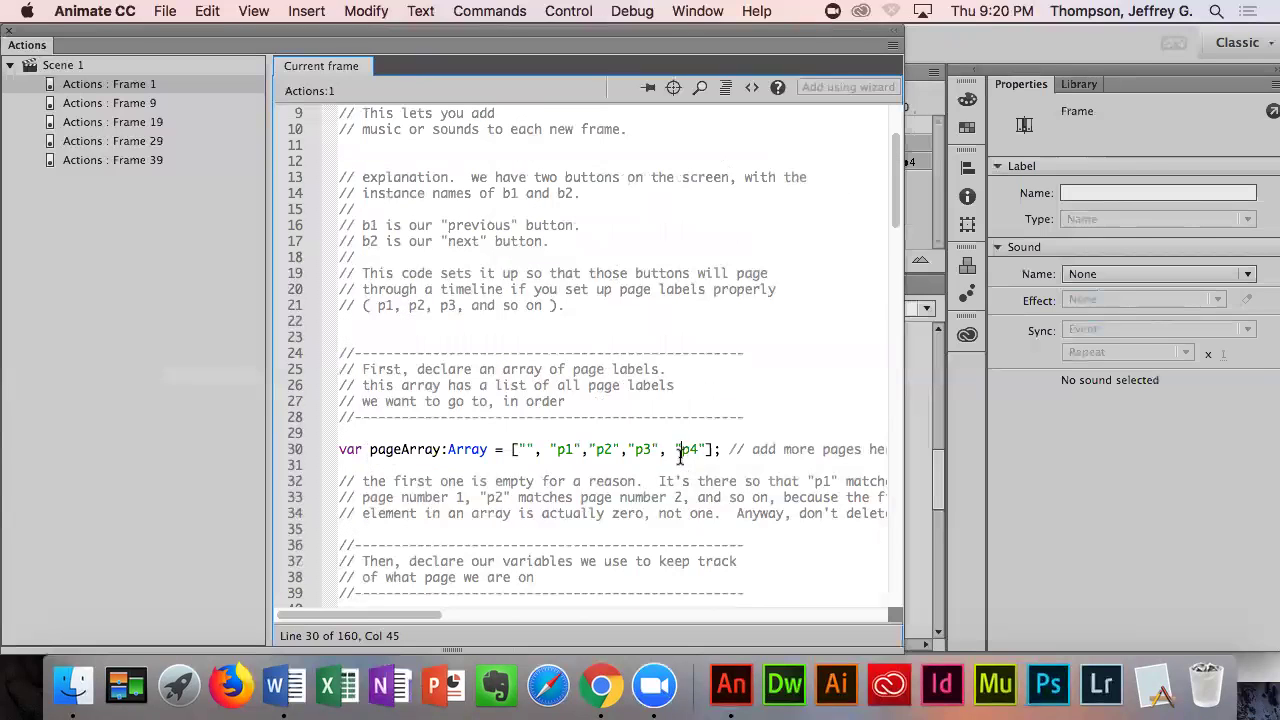
{"action": "left_click_drag", "start_coordinate": [673, 449], "coordinate": [708, 456]}
{"action": "left_click", "coordinate": [660, 453]}
{"action": "scroll", "coordinate": [651, 470], "scroll_direction": "down", "scroll_amount": 15}
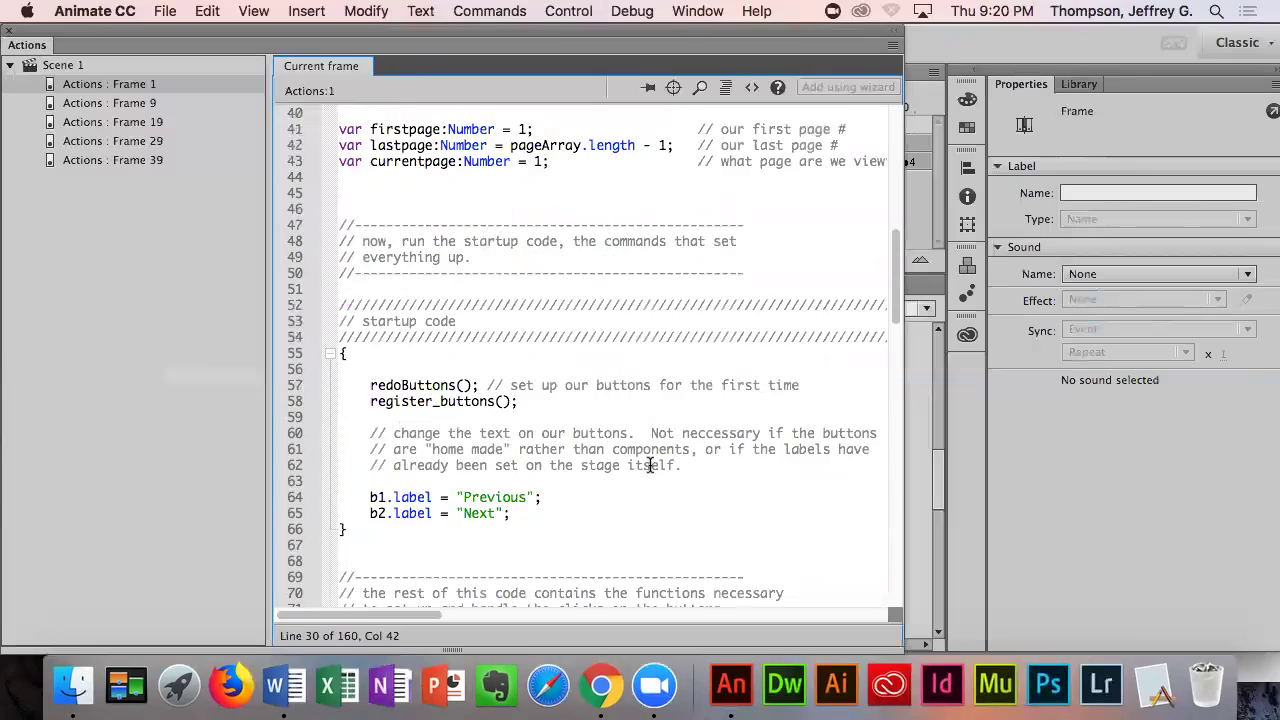
{"action": "scroll", "coordinate": [651, 465], "scroll_direction": "down", "scroll_amount": 8}
{"action": "scroll", "coordinate": [651, 465], "scroll_direction": "up", "scroll_amount": 15}
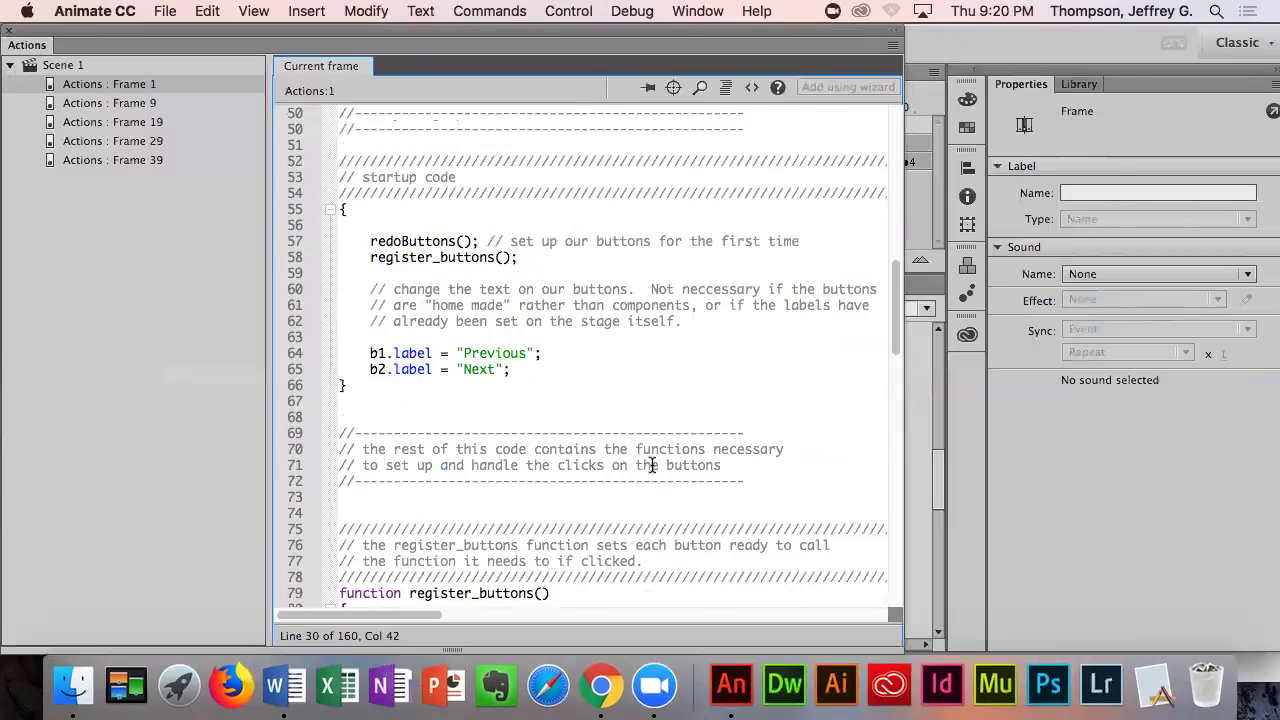
{"action": "scroll", "coordinate": [651, 465], "scroll_direction": "up", "scroll_amount": 6}
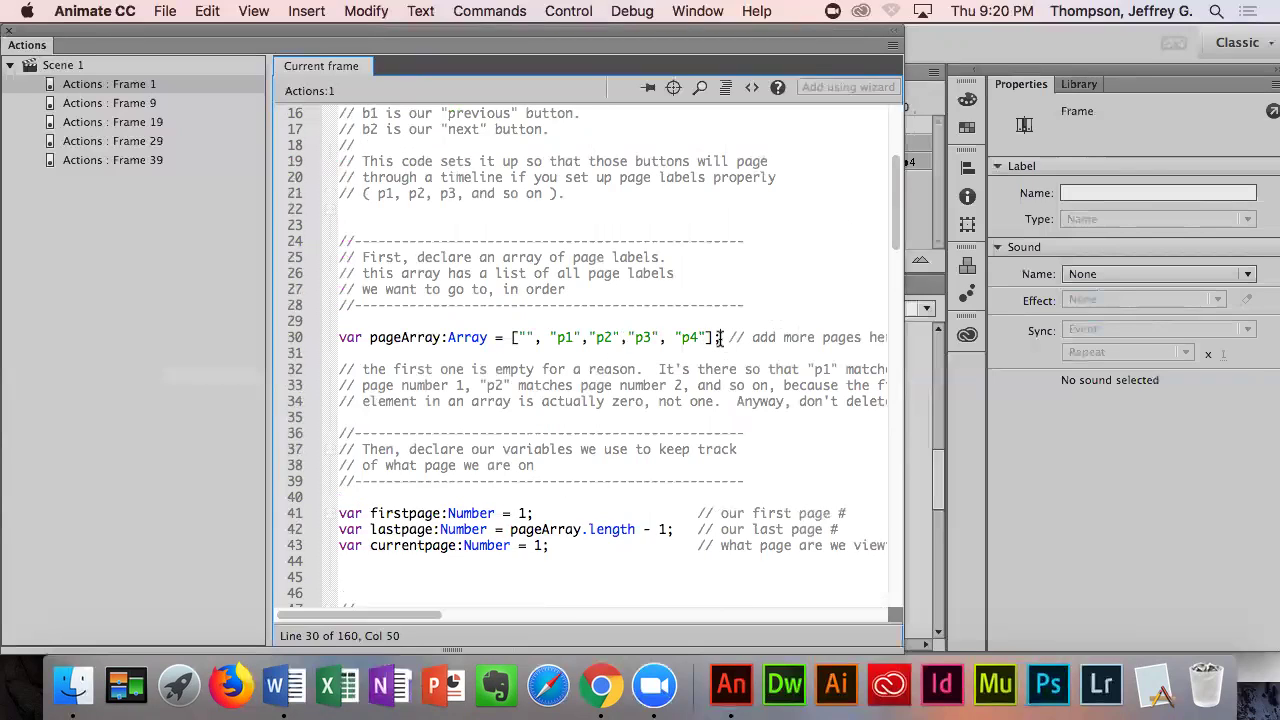
- Undo the script edits in frame 1 back to the action script for 4 buttons and 4 pages
{"action": "type", "text": ",\"p5\",\"p6"}
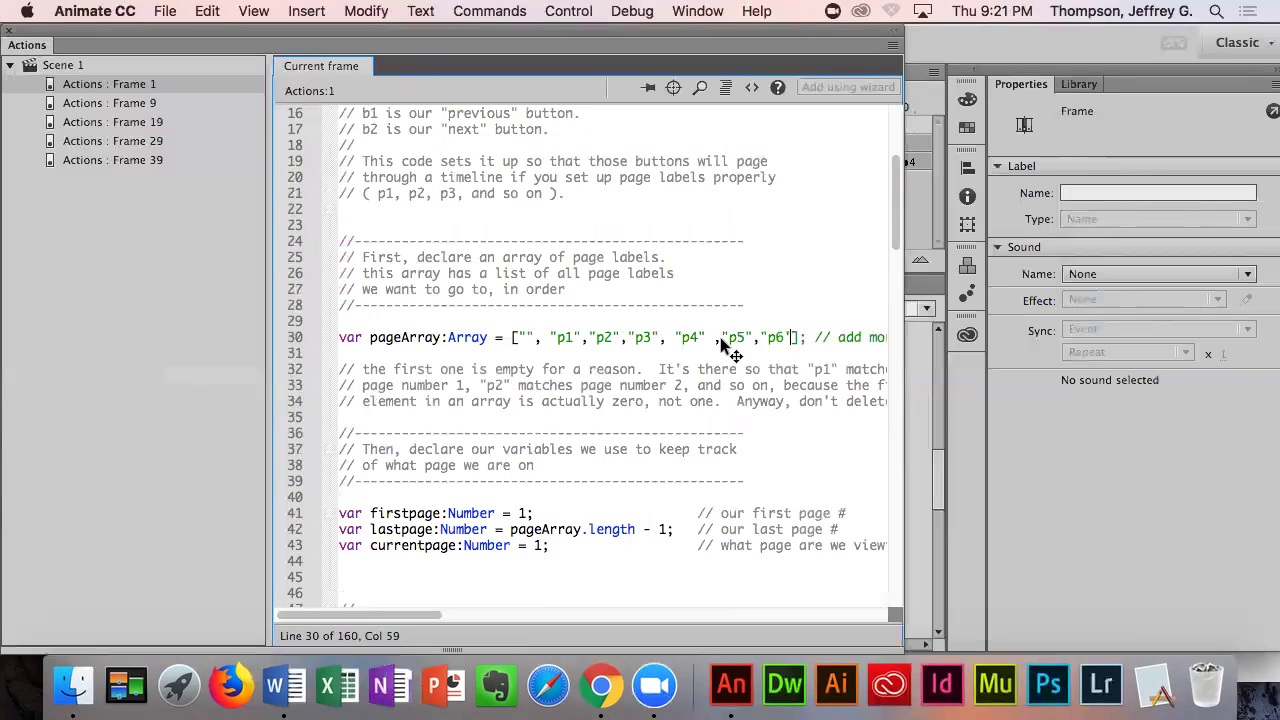
{"action": "key", "text": "super+a"}
{"action": "key", "text": "Delete"}
{"action": "type", "text": "// action script for 4 buttons and 4 pages   b1.addEventListener(MouseEvent.MOUSE_DOWN, b1Handler); b2.addEventListener(MouseEvent.MOUSE_DOWN, b2Handler); b3.addEventListener(MouseEvent.MOUSE_DOWN, b3Handler); b4.addEventListener(MouseEvent.MOUSE_DOWN, b4Handler);   function b1Handler( event:MouseEvent)  : void { \t\t\tgotoAndPlay(\"p1\"); }  function b2Handler( event:MouseEvent)  : void { \t\t\tgotoAndPlay(\"p2\"); }  function b3Handler( event:MouseEvent)  : void { \t\t\tgotoAndPlay(\"p3\"); }  function b4Handler( event:MouseEvent)  : void { \t\t\tgotoAndPlay(\"p4\"); }"}
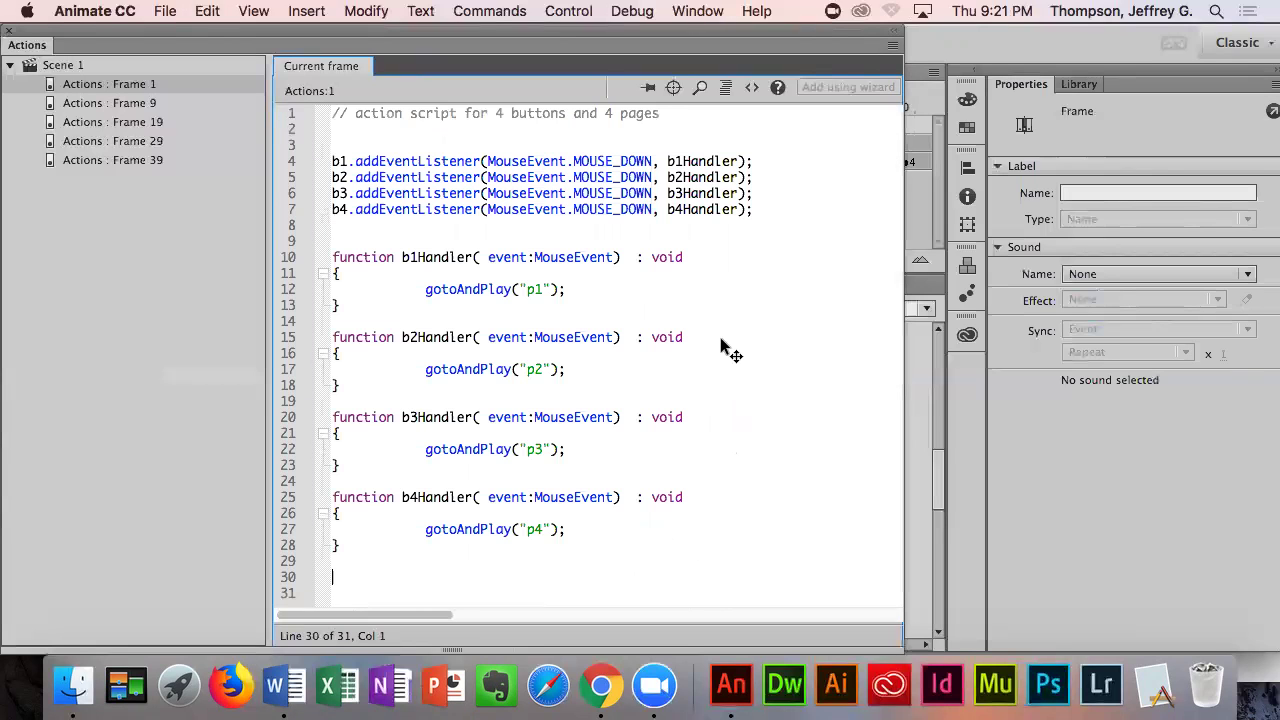
- Examine the b4 event listener and the b4Handler function in the four-button script
{"action": "left_click_drag", "start_coordinate": [770, 223], "coordinate": [185, 234]}
{"action": "left_click_drag", "start_coordinate": [392, 577], "coordinate": [311, 492]}
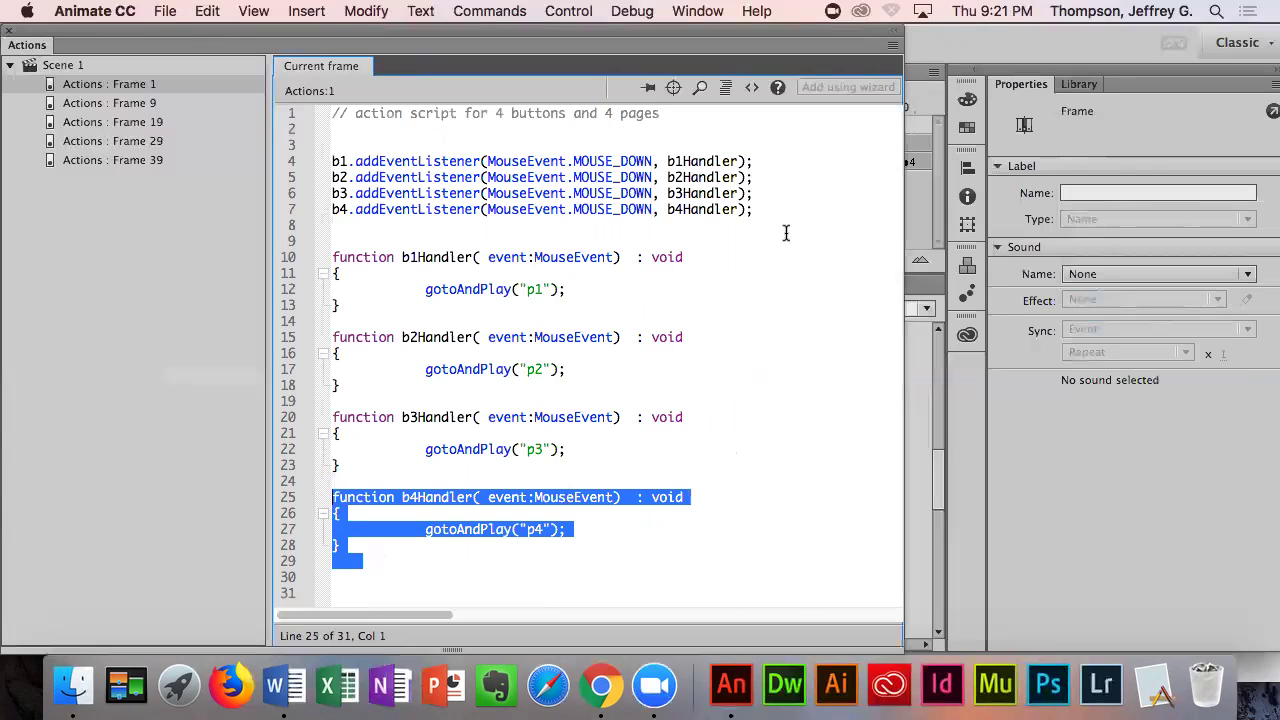
{"action": "left_click_drag", "start_coordinate": [784, 207], "coordinate": [155, 220]}
{"action": "left_click", "coordinate": [551, 213]}
{"action": "left_click_drag", "start_coordinate": [466, 585], "coordinate": [236, 481]}
{"action": "left_click", "coordinate": [574, 578]}
- Replace the entire four-button script in frame 1 with the copied next and previous buttons script and check its pageArray line
{"action": "key", "text": "ctrl+a"}
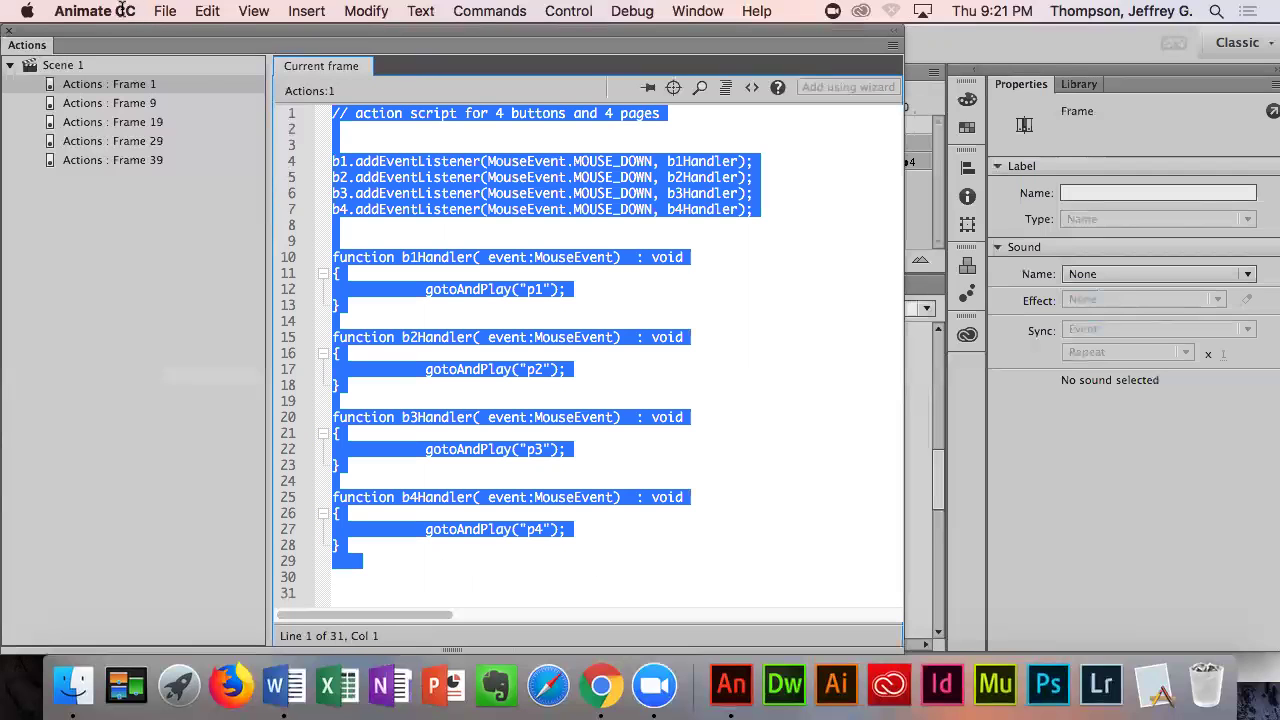
{"action": "key", "text": "ctrl+v"}
{"action": "scroll", "coordinate": [434, 320], "scroll_direction": "up", "scroll_amount": 20}
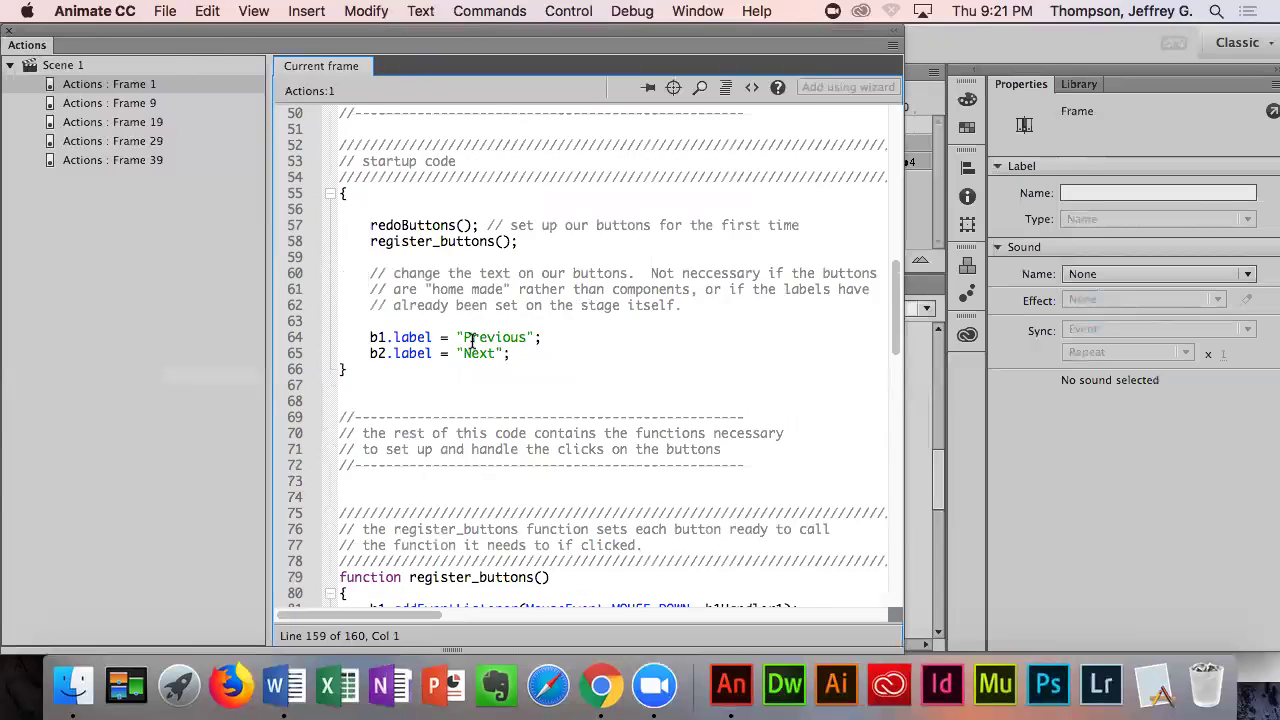
{"action": "scroll", "coordinate": [546, 483], "scroll_direction": "down", "scroll_amount": 1}
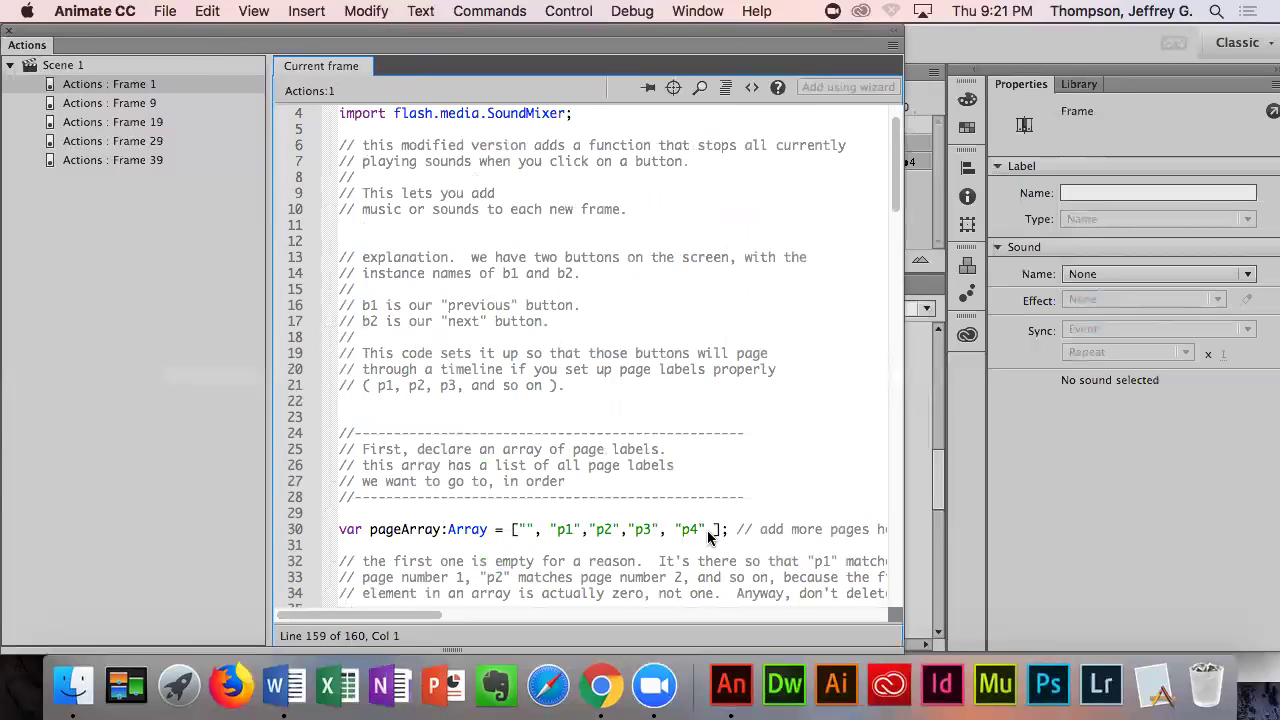
{"action": "left_click", "coordinate": [707, 530]}
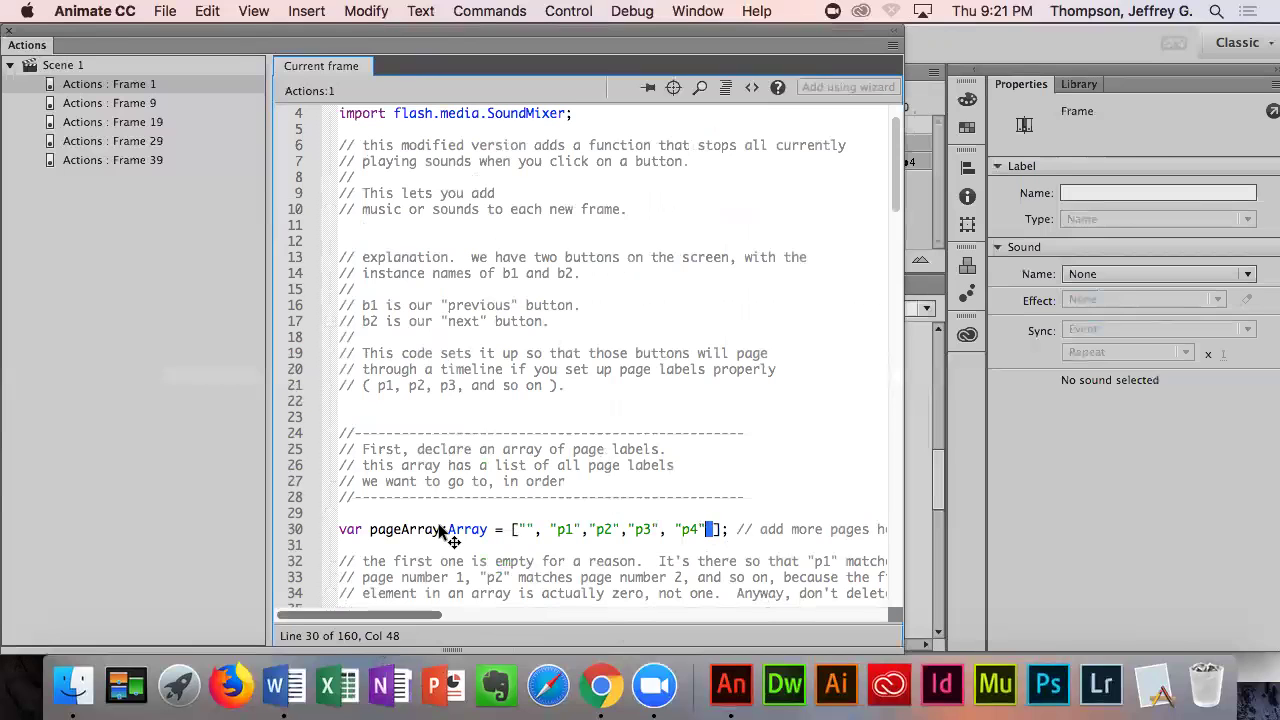
- Test the movie, enlarge and reposition its preview window, and advance from page 1 to page 4 with the Next button
{"action": "key", "text": "super+Return"}
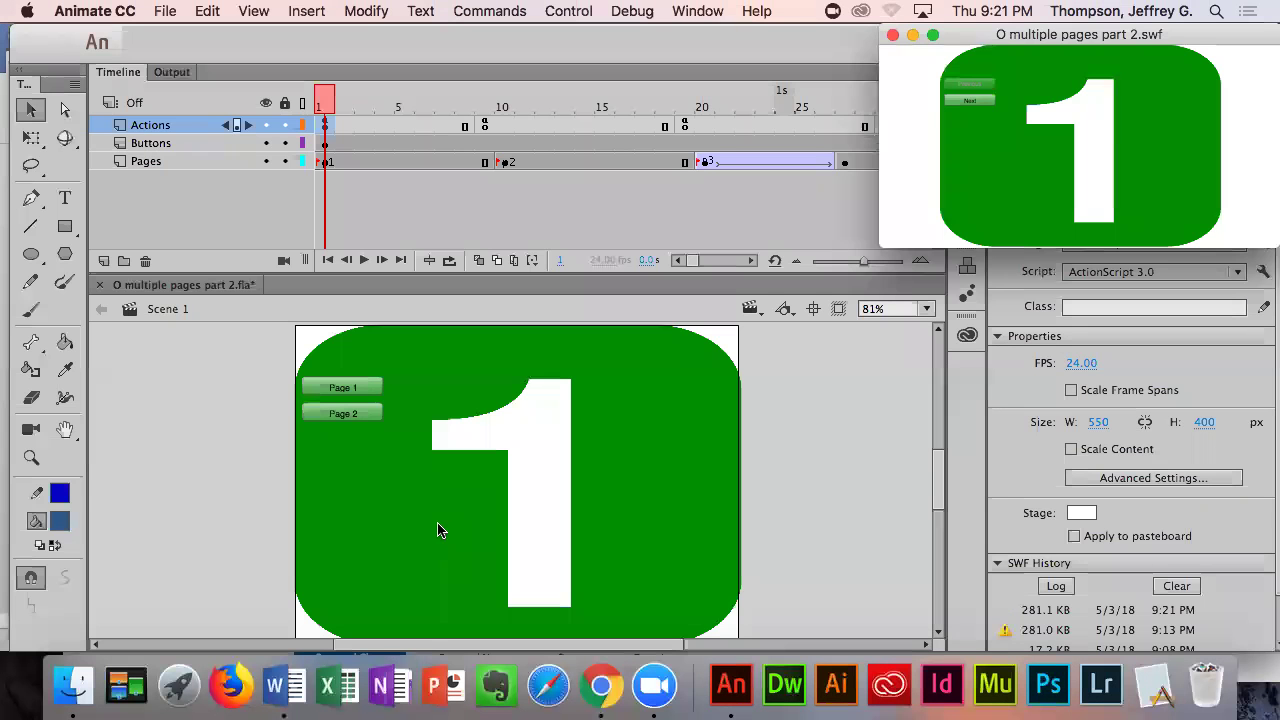
{"action": "left_click_drag", "start_coordinate": [960, 42], "coordinate": [292, 217]}
{"action": "left_click_drag", "start_coordinate": [606, 423], "coordinate": [975, 645]}
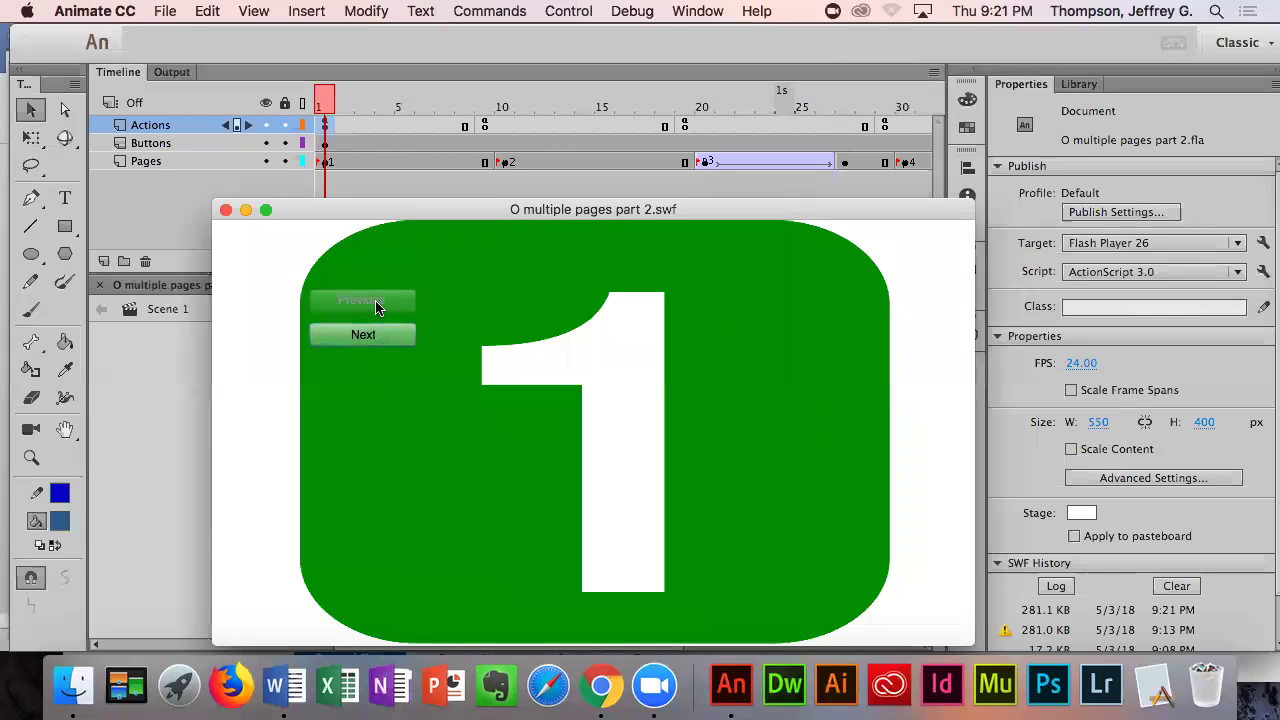
{"action": "left_click_drag", "start_coordinate": [386, 211], "coordinate": [677, 263]}
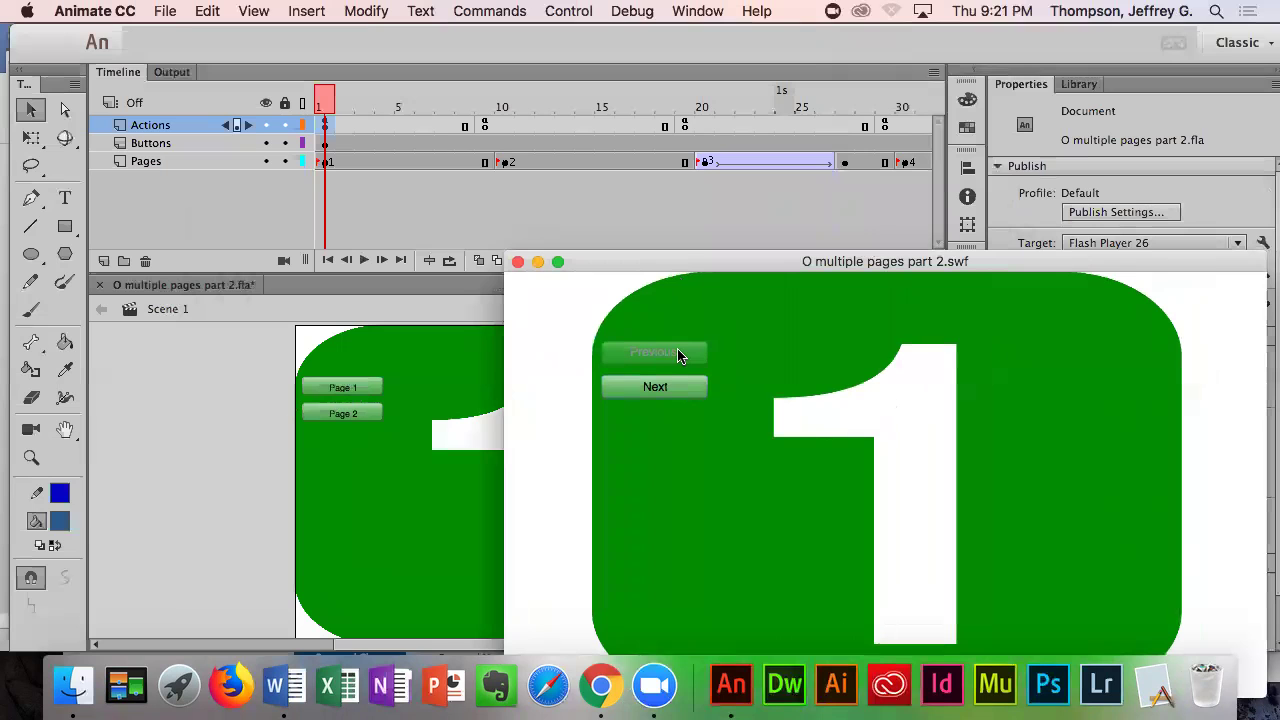
{"action": "left_click", "coordinate": [671, 396]}
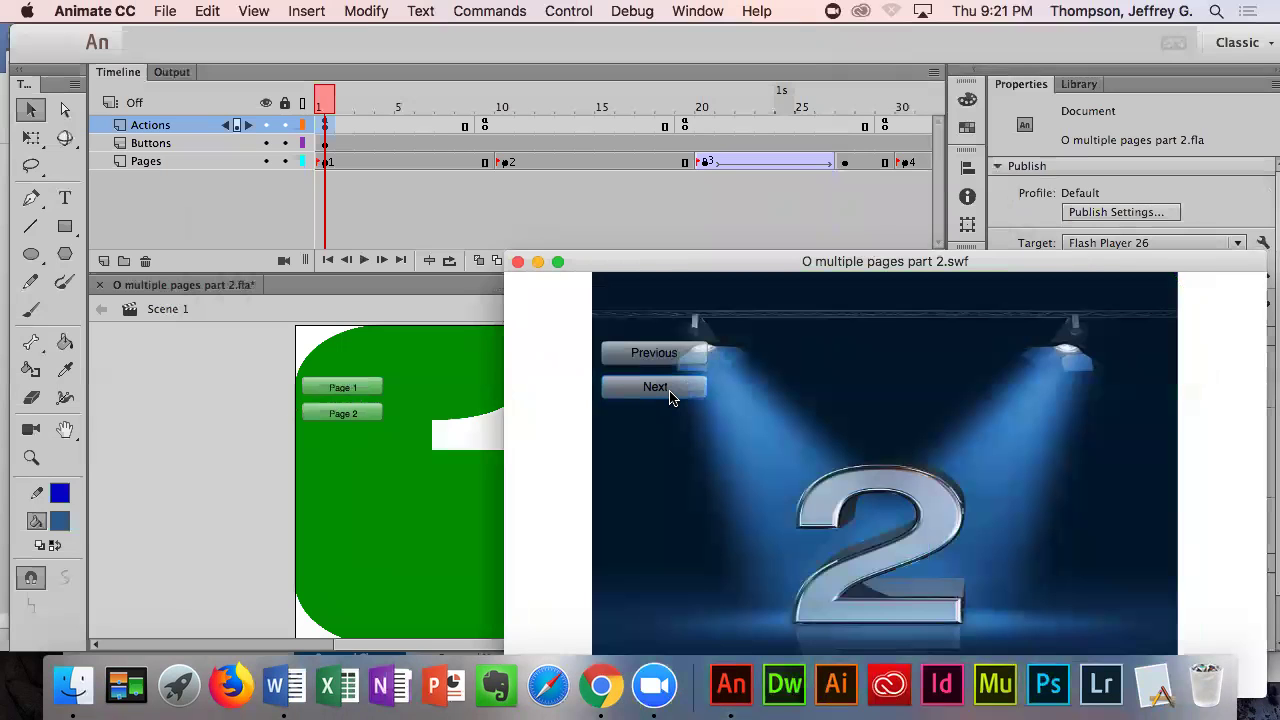
{"action": "left_click", "coordinate": [671, 396]}
{"action": "left_click", "coordinate": [669, 390]}
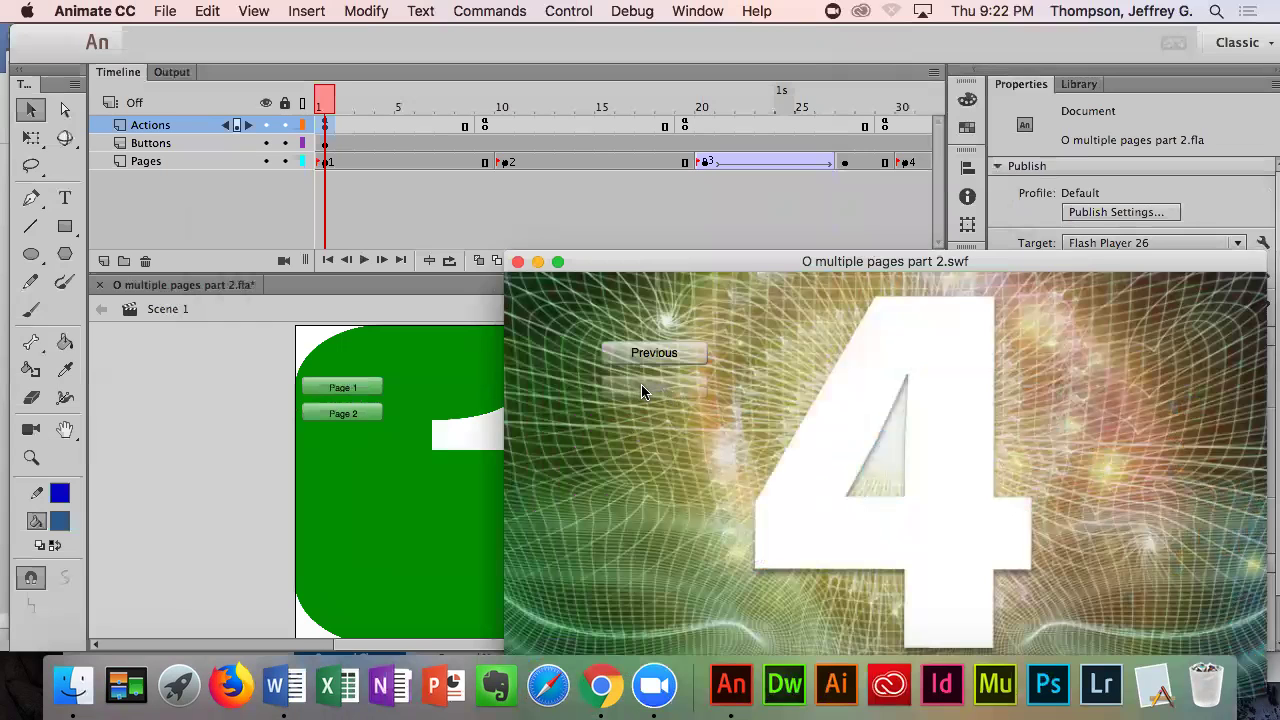
- Page back to page 1 with Previous, forward to page 4 with Next, page back again, and close the movie preview
{"action": "left_click", "coordinate": [651, 353]}
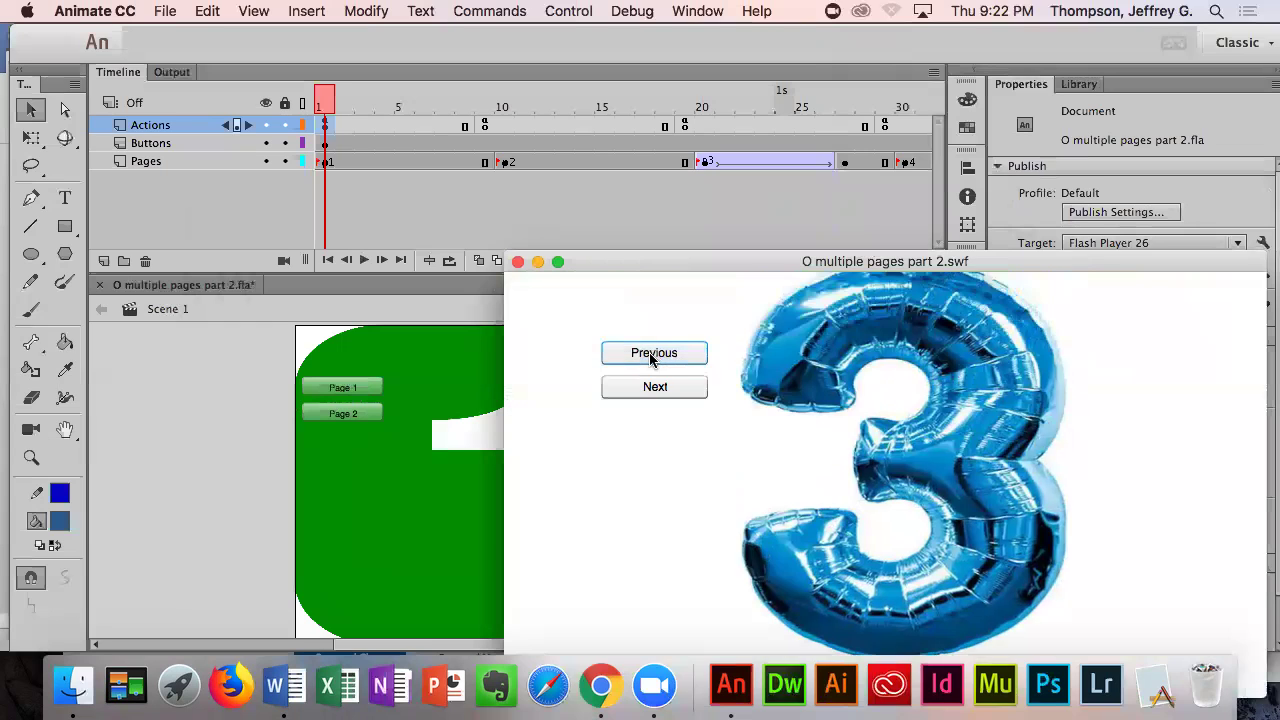
{"action": "left_click", "coordinate": [651, 355]}
{"action": "left_click", "coordinate": [651, 358]}
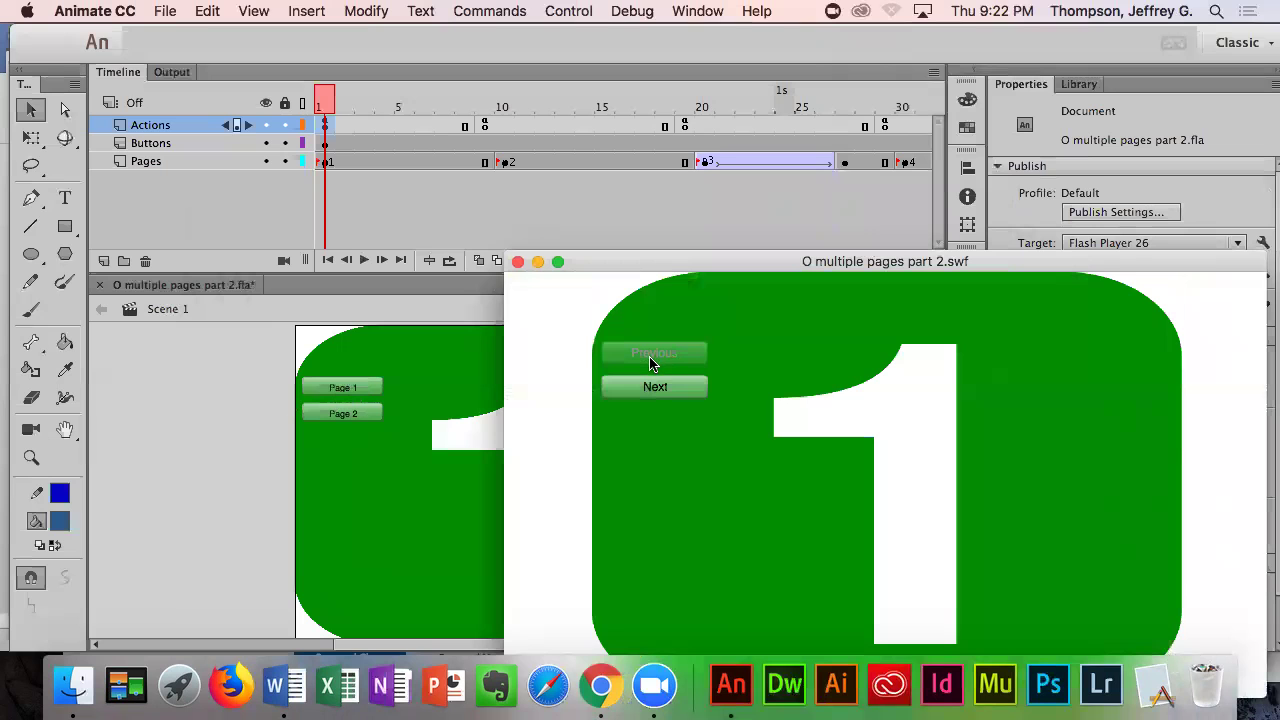
{"action": "left_click", "coordinate": [651, 384]}
{"action": "left_click", "coordinate": [651, 384]}
{"action": "left_click", "coordinate": [651, 384]}
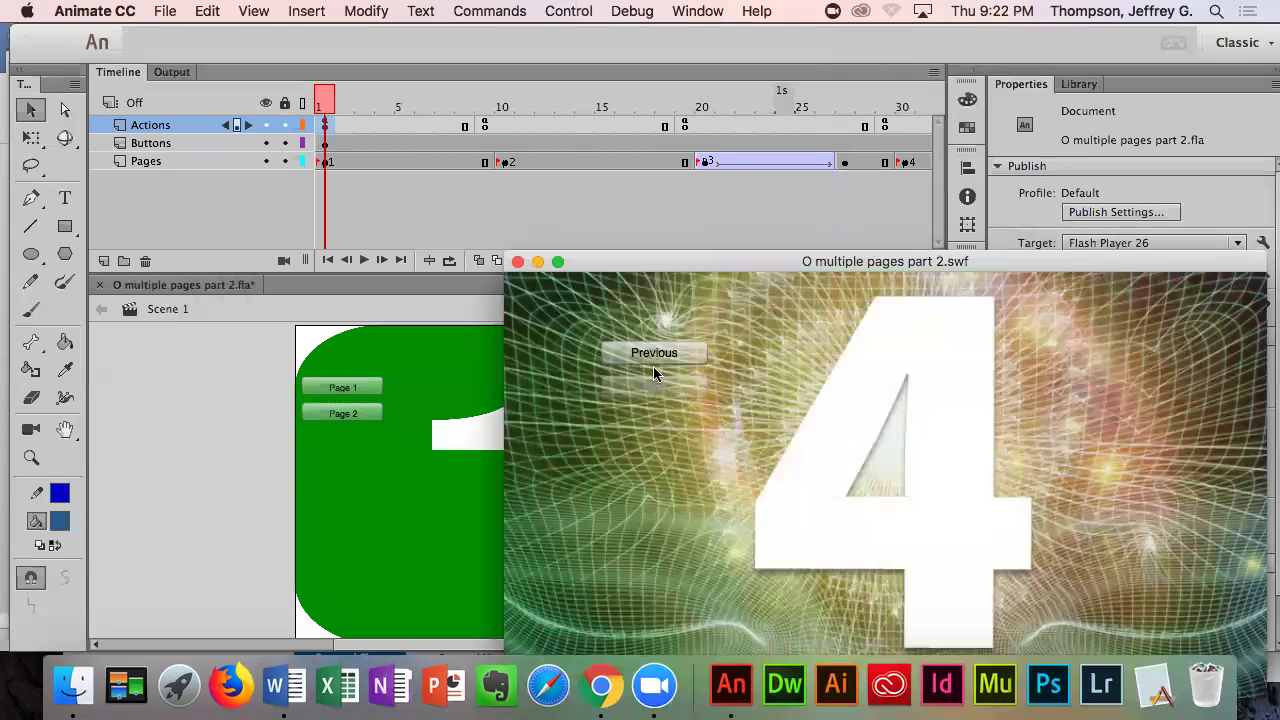
{"action": "left_click", "coordinate": [653, 358]}
{"action": "left_click", "coordinate": [653, 358]}
{"action": "left_click", "coordinate": [517, 261]}
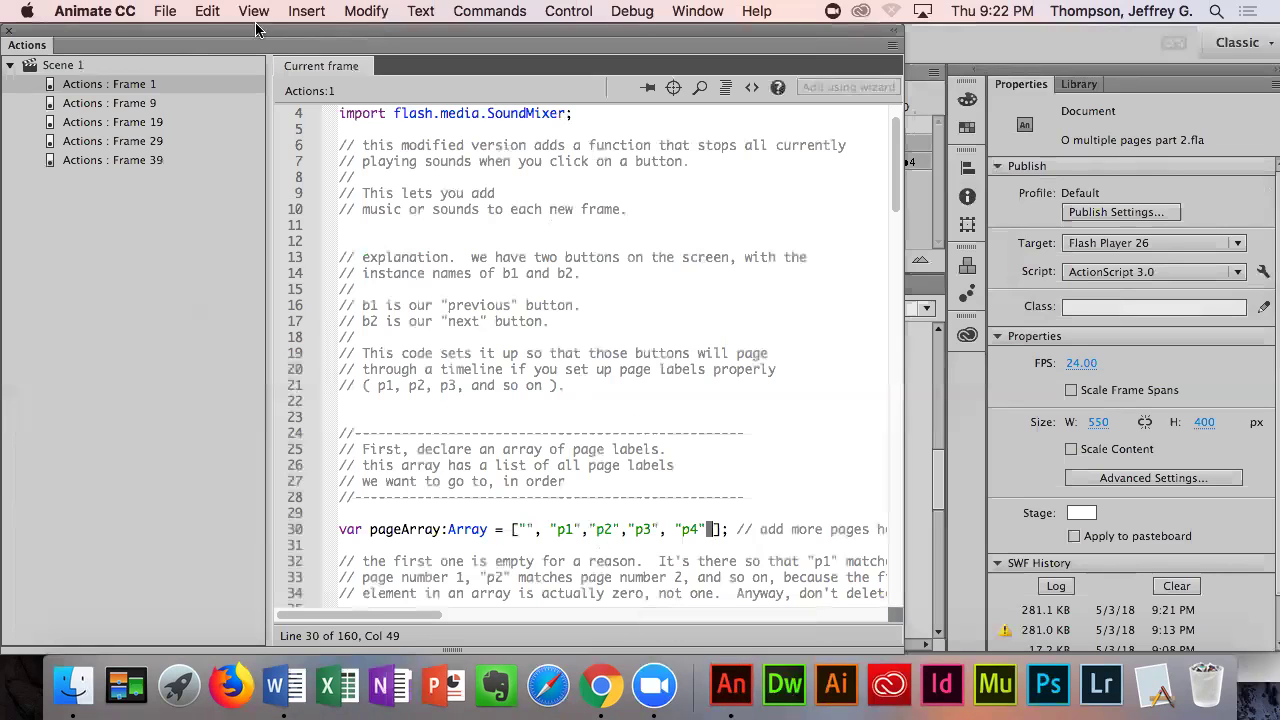
- Close the Actions panel and examine the end of page 4 and the empty frames beyond it on the Pages and Actions layers
{"action": "left_click_drag", "start_coordinate": [92, 35], "coordinate": [106, 110]}
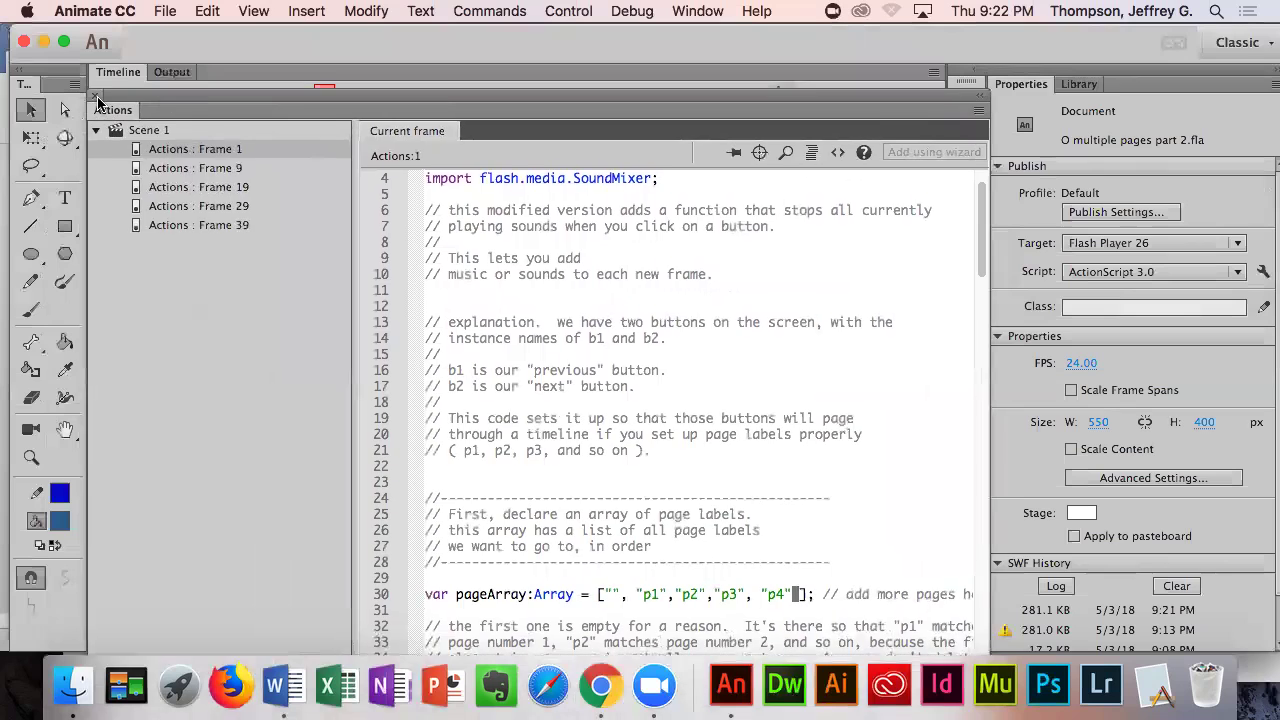
{"action": "left_click", "coordinate": [97, 98]}
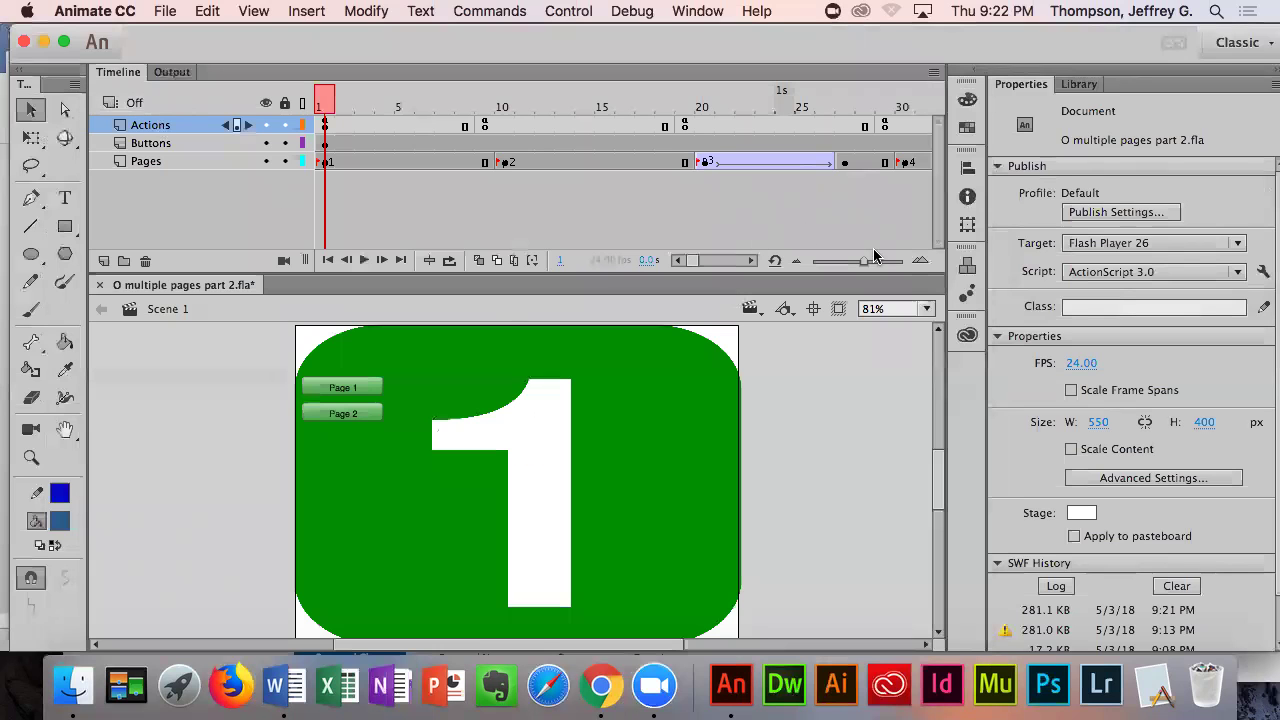
{"action": "left_click_drag", "start_coordinate": [864, 260], "coordinate": [848, 260]}
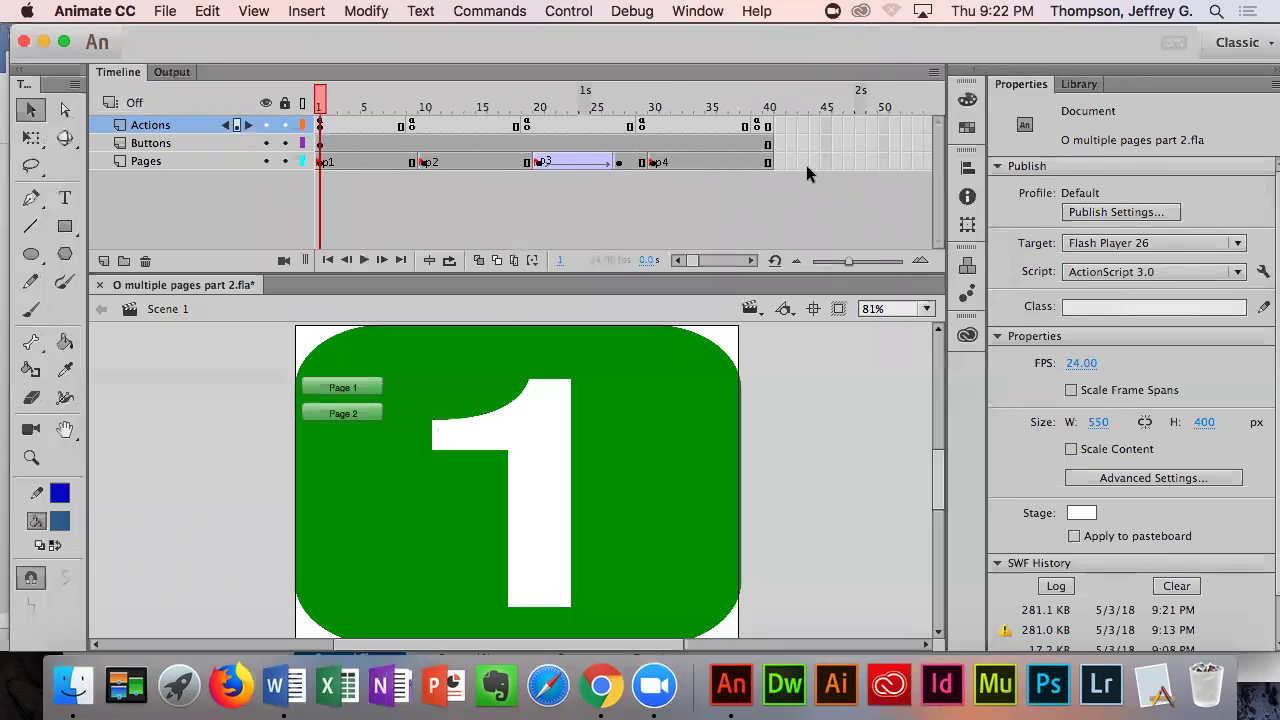
{"action": "left_click", "coordinate": [778, 162]}
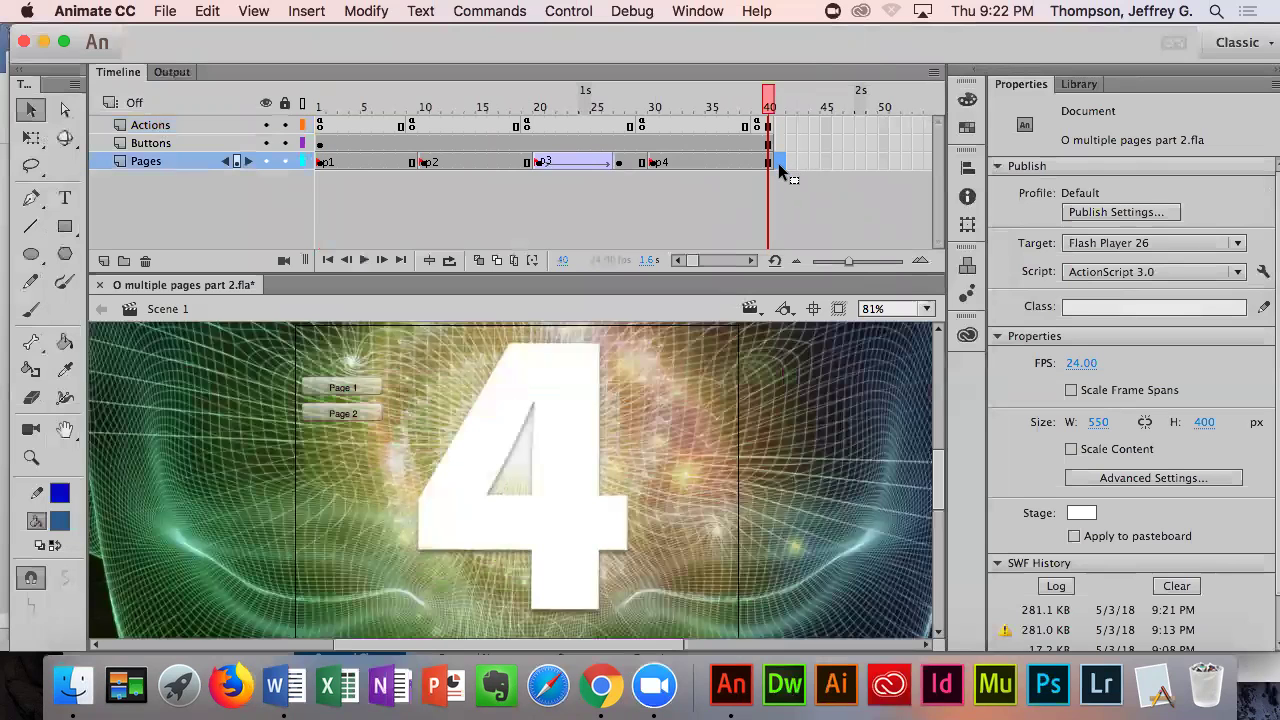
{"action": "left_click", "coordinate": [763, 128]}
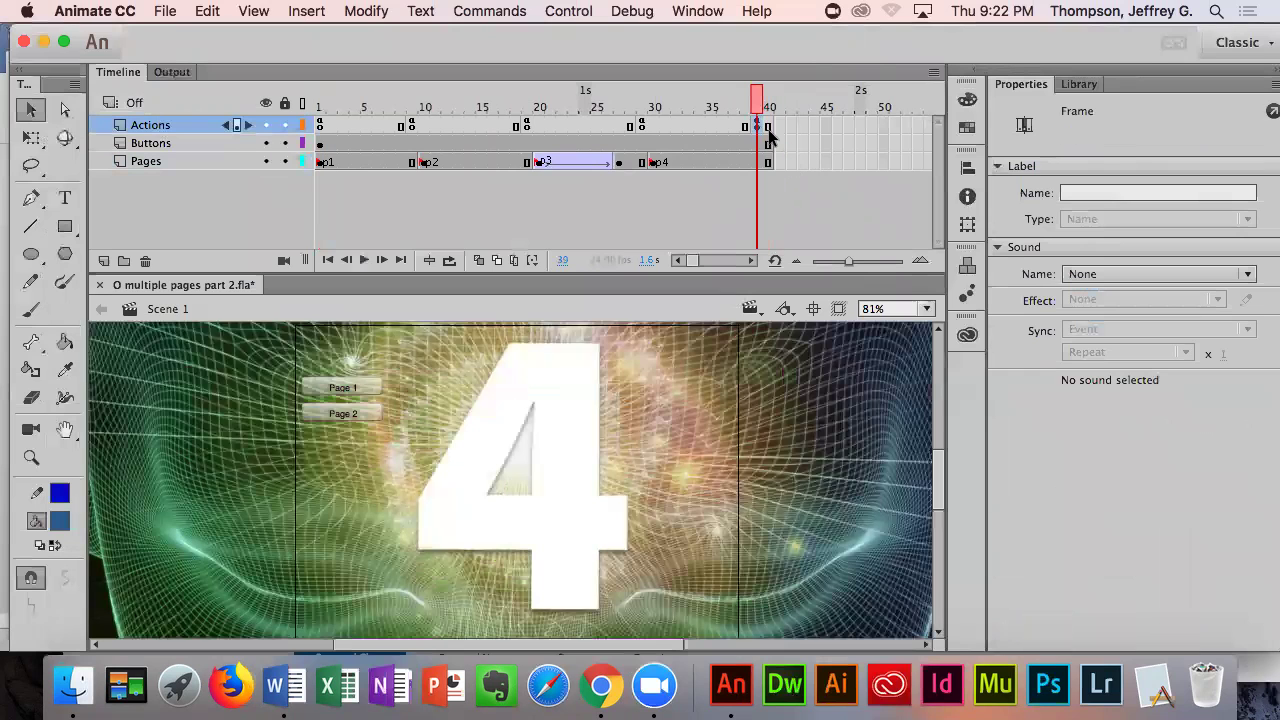
{"action": "left_click", "coordinate": [919, 162]}
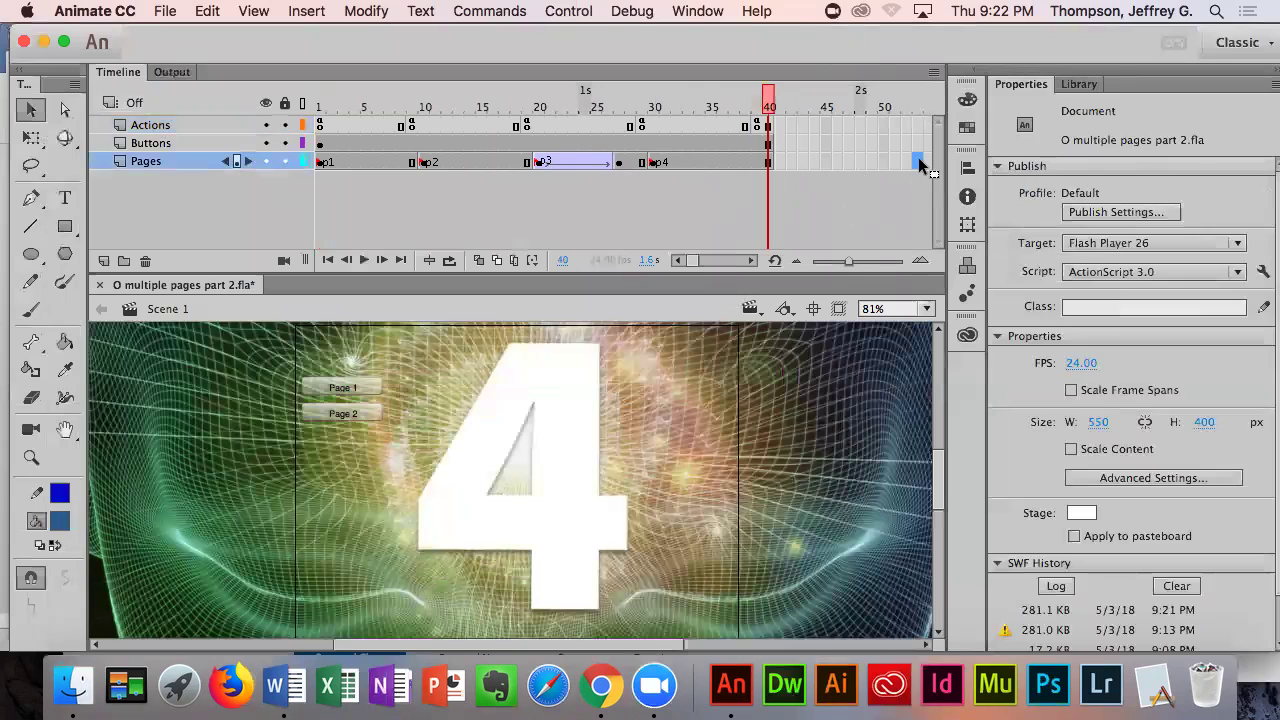
{"action": "left_click", "coordinate": [907, 125]}
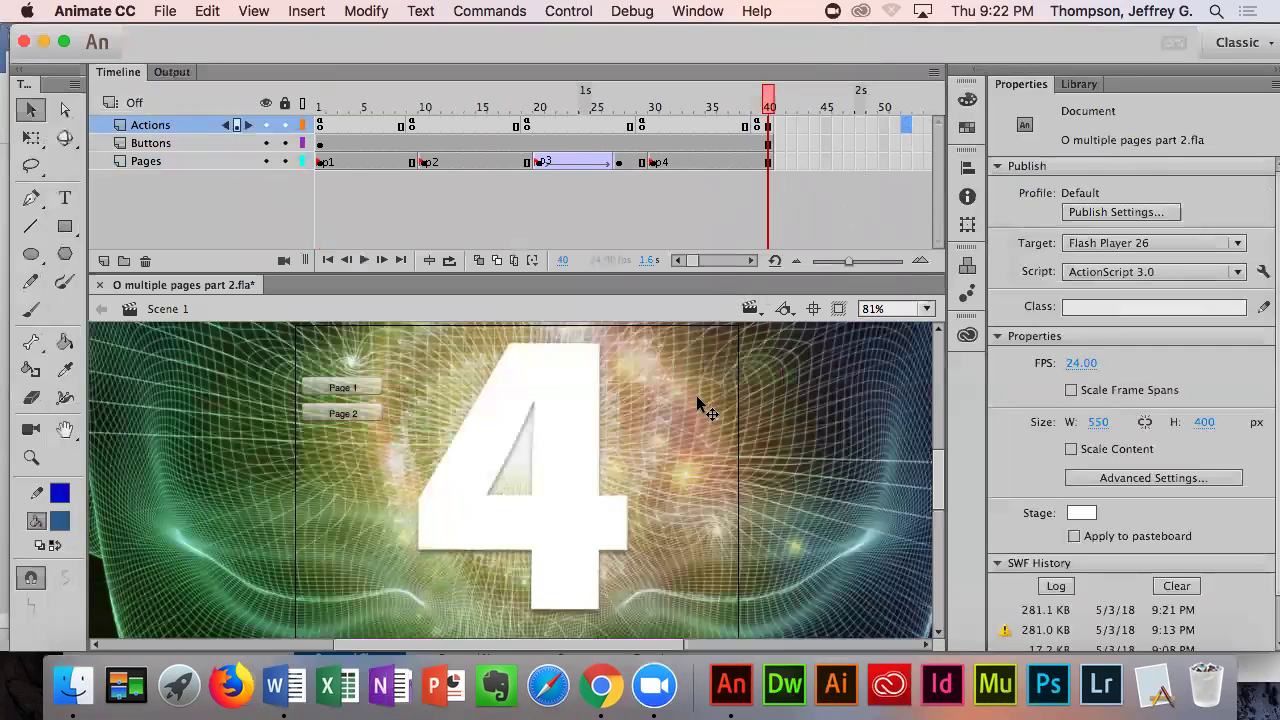
- Test the movie again, enlarge its preview window over the workspace, and advance from page 1 to page 4
{"action": "key", "text": "super+Return"}
{"action": "left_click_drag", "start_coordinate": [505, 253], "coordinate": [156, 12]}
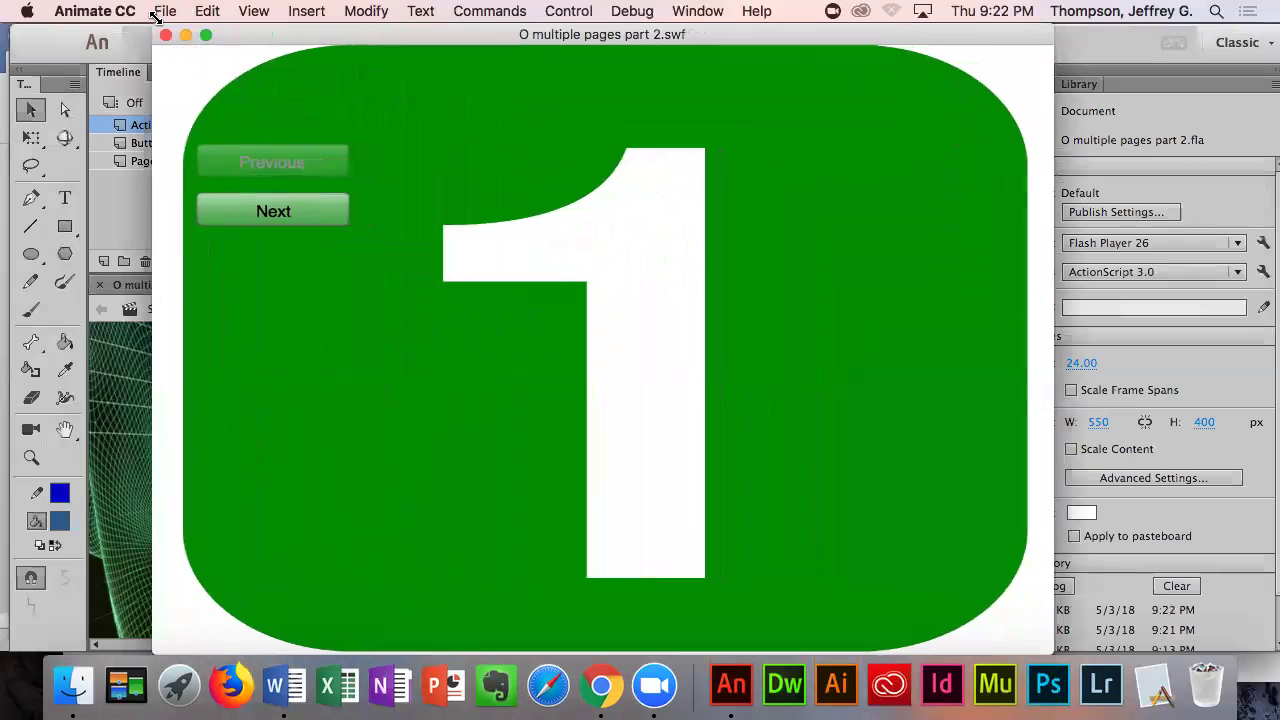
{"action": "left_click", "coordinate": [262, 214]}
{"action": "left_click", "coordinate": [261, 216]}
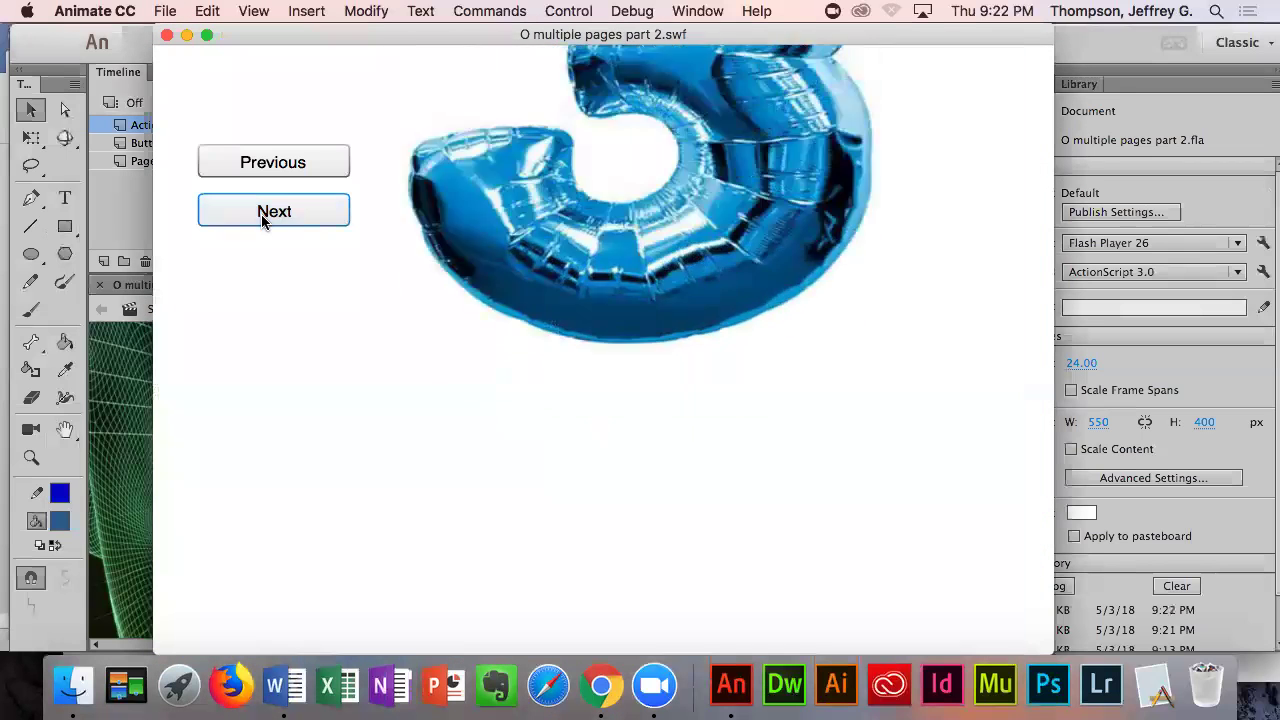
{"action": "left_click", "coordinate": [262, 218]}
- Check both navigation buttons by paging back to page 1, forward to page 4, and back to page 1 again
{"action": "left_click", "coordinate": [275, 168]}
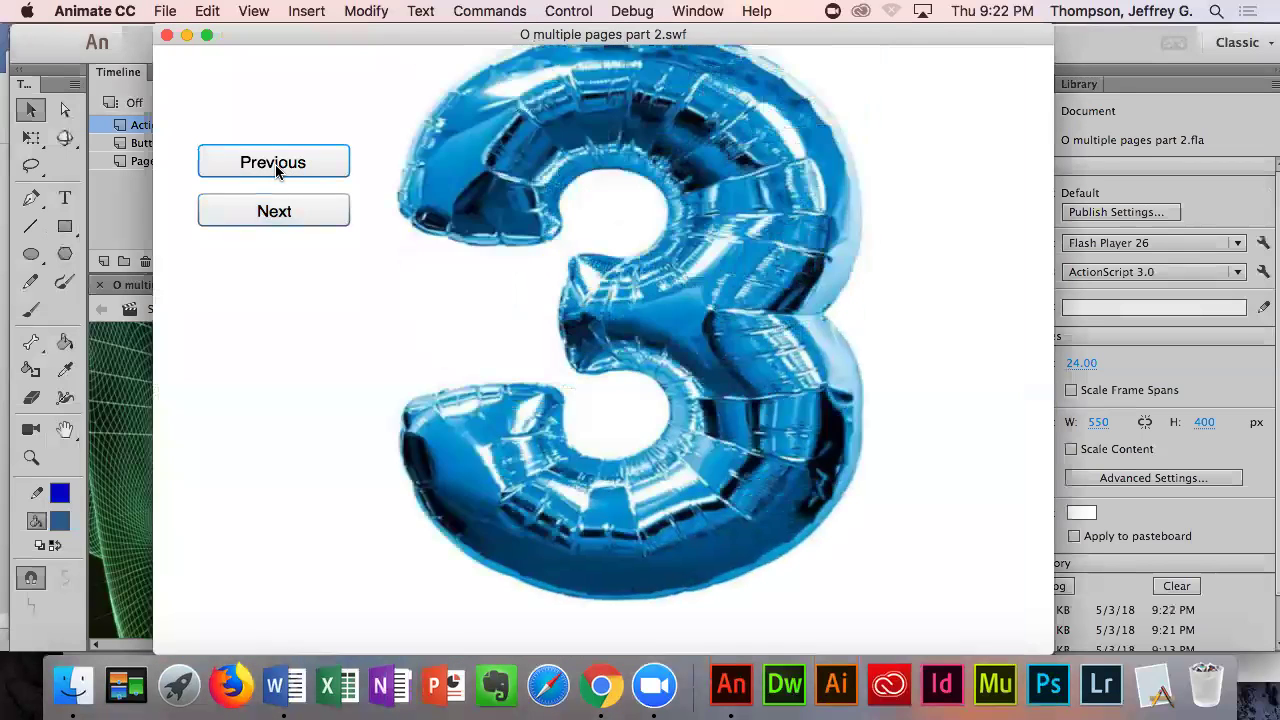
{"action": "left_click", "coordinate": [276, 168]}
{"action": "left_click", "coordinate": [277, 168]}
{"action": "left_click", "coordinate": [275, 210]}
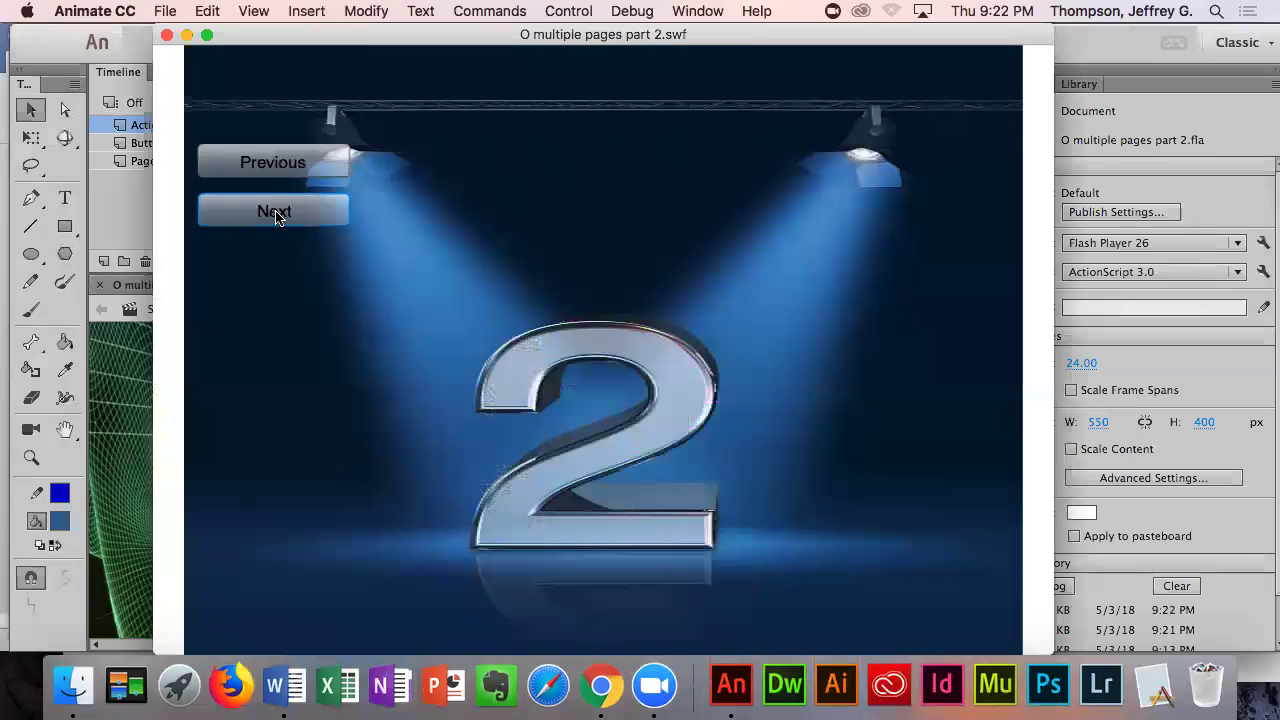
{"action": "left_click", "coordinate": [277, 212]}
{"action": "left_click", "coordinate": [277, 215]}
{"action": "left_click", "coordinate": [273, 163]}
{"action": "left_click", "coordinate": [273, 163]}
{"action": "left_click", "coordinate": [273, 163]}
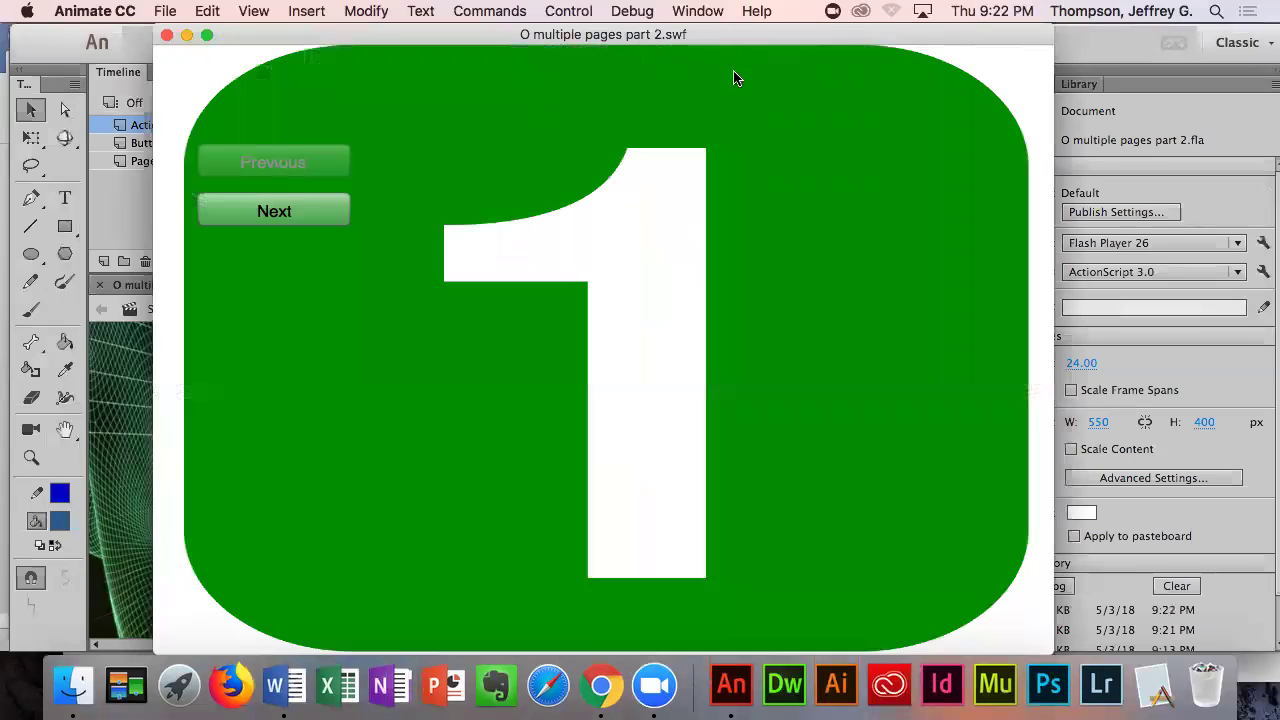